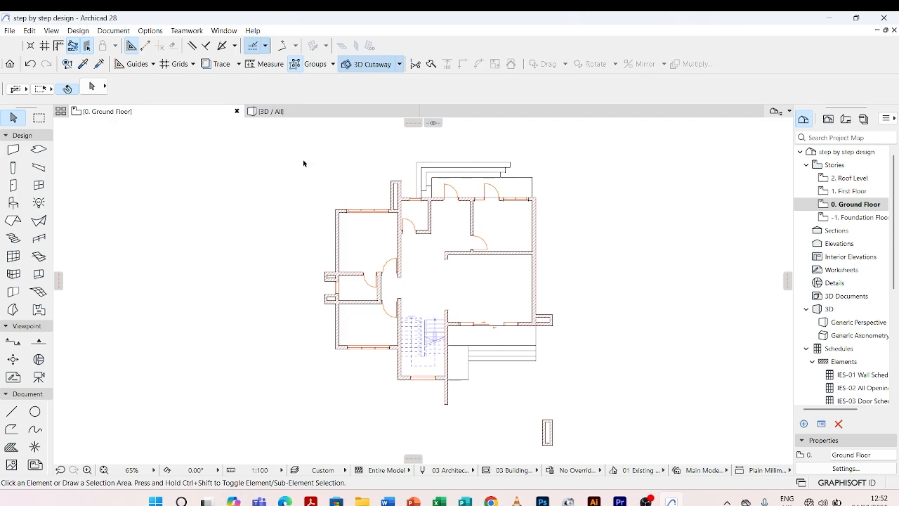
pyautogui.click(11, 136)
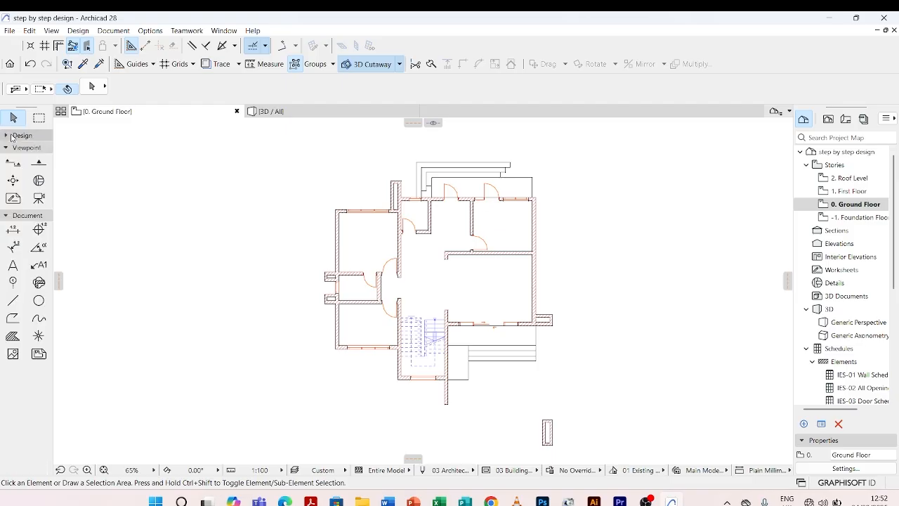
pyautogui.click(11, 136)
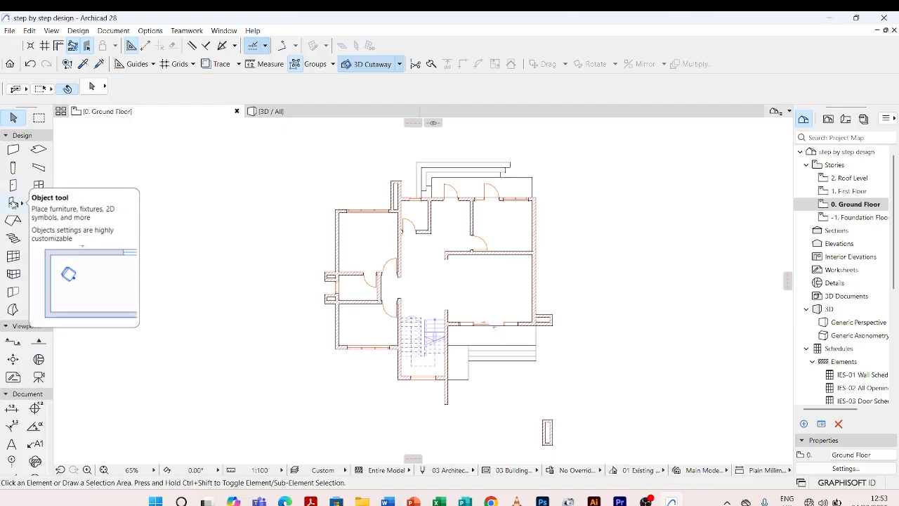
pyautogui.click(13, 202)
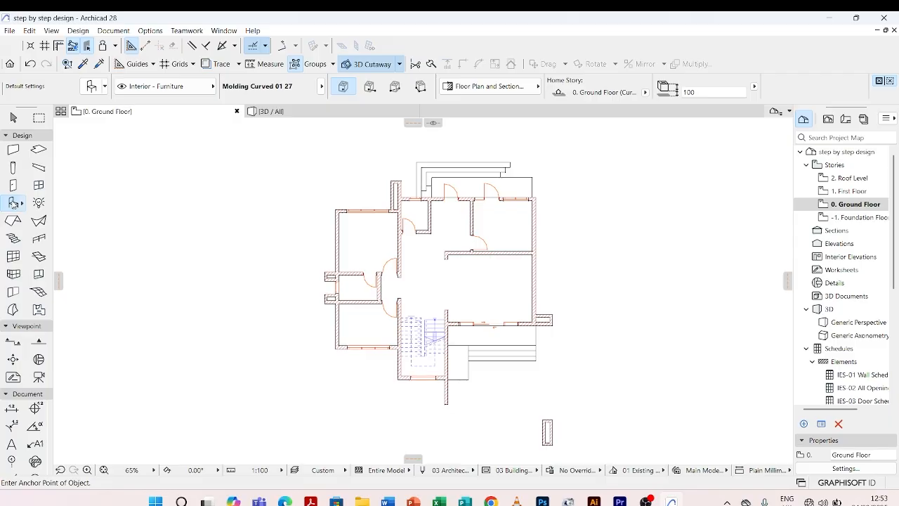
pyautogui.doubleClick(13, 202)
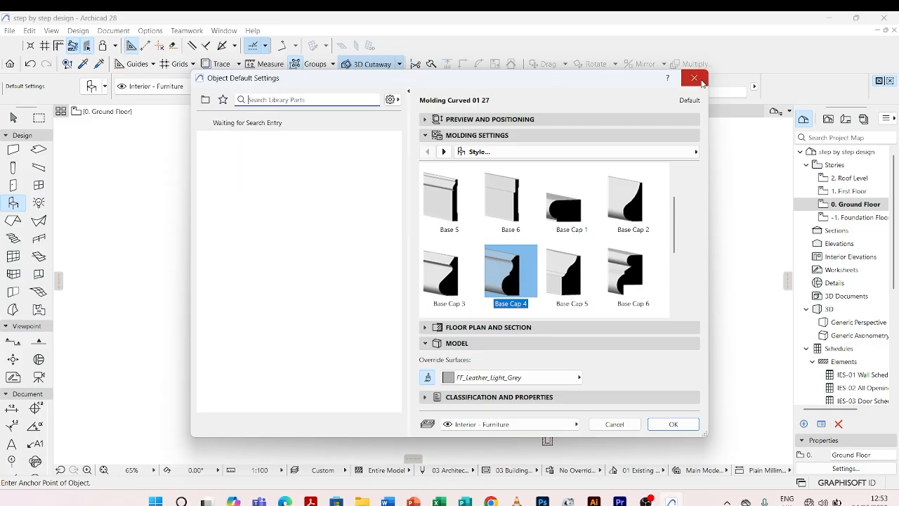
pyautogui.click(694, 78)
pyautogui.press('Escape')
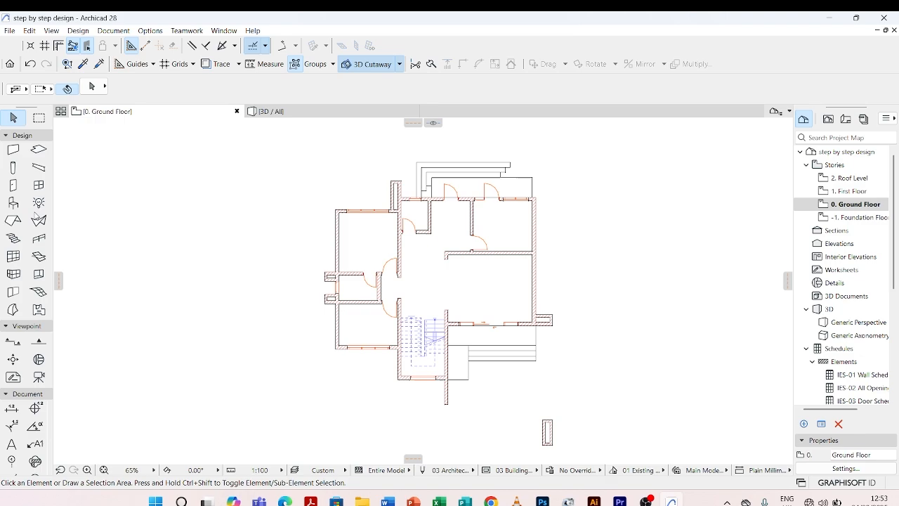
# Open the Object tool's default settings and display the loaded library folders.
pyautogui.click(14, 204)
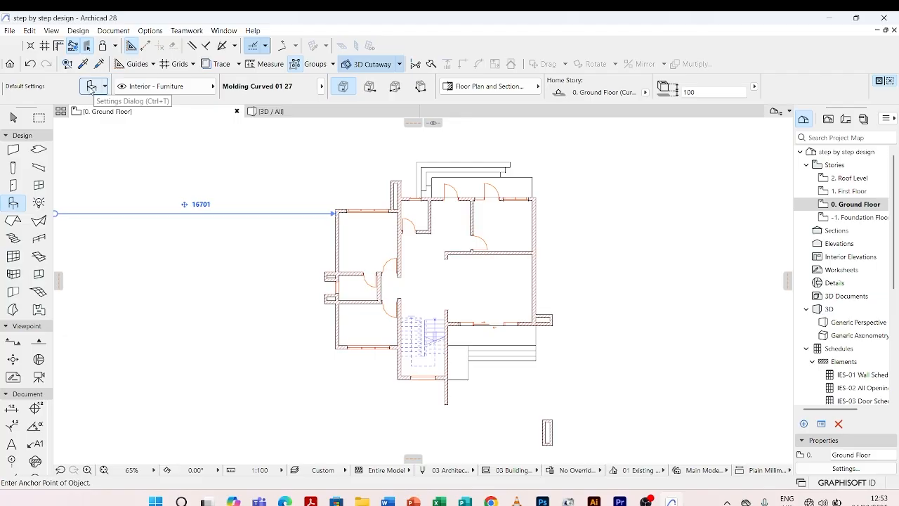
pyautogui.click(90, 86)
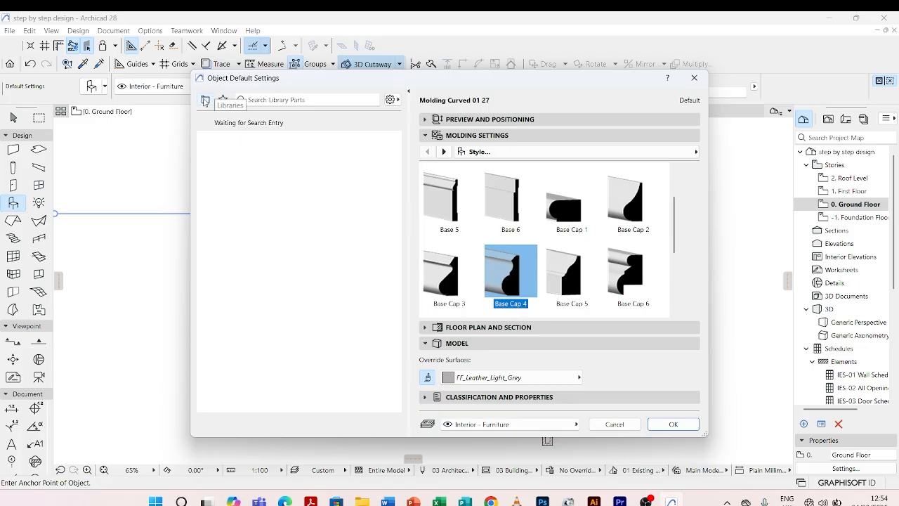
pyautogui.click(206, 103)
# Look through the folder tree of the loaded libraries, from 1. BASIC LIBRARY 27 down past 5. Plumbing 27.
pyautogui.scroll(2, 256, 154)
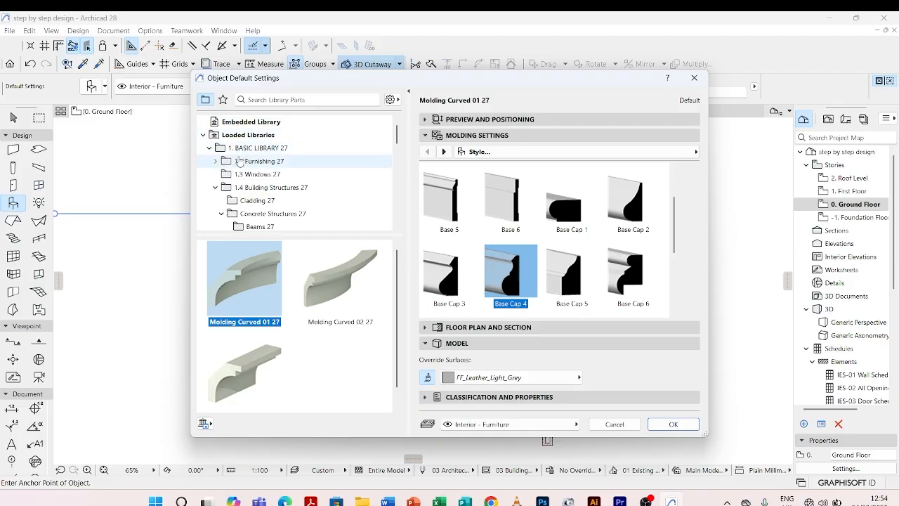
pyautogui.scroll(-1, 260, 163)
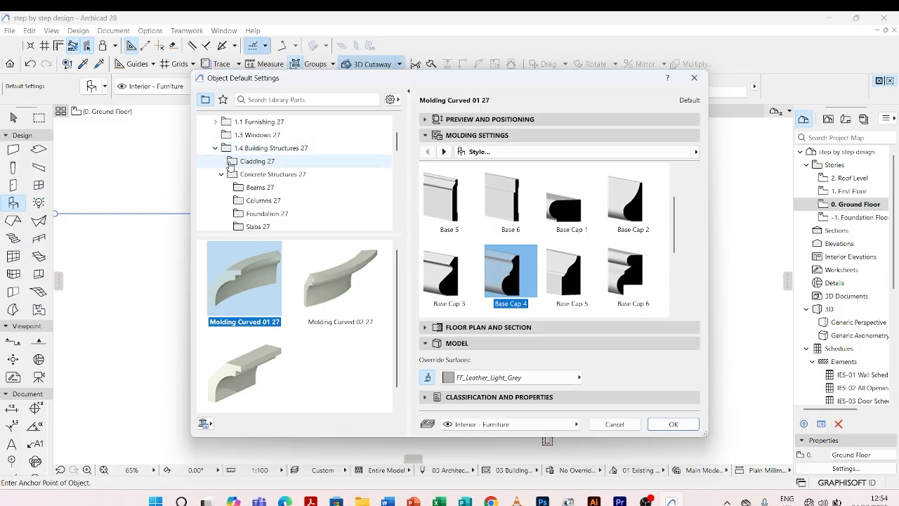
pyautogui.scroll(-1, 269, 163)
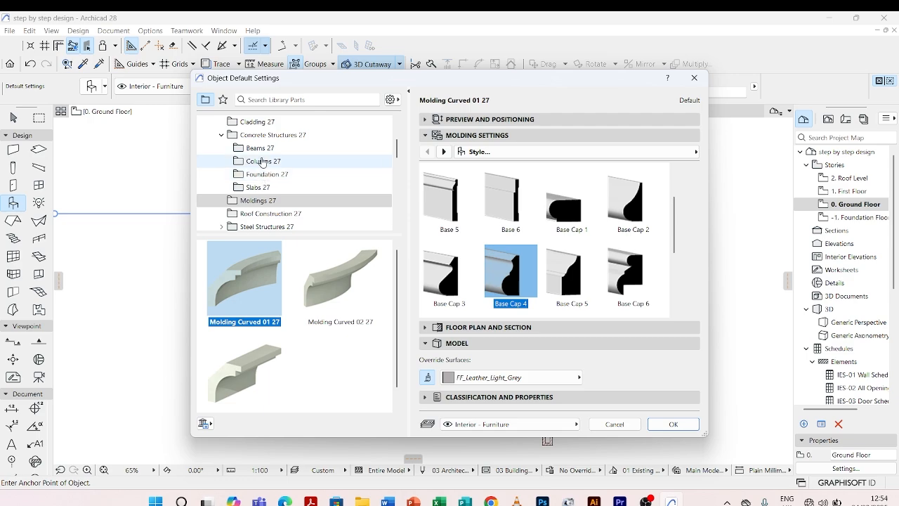
pyautogui.scroll(-1, 264, 149)
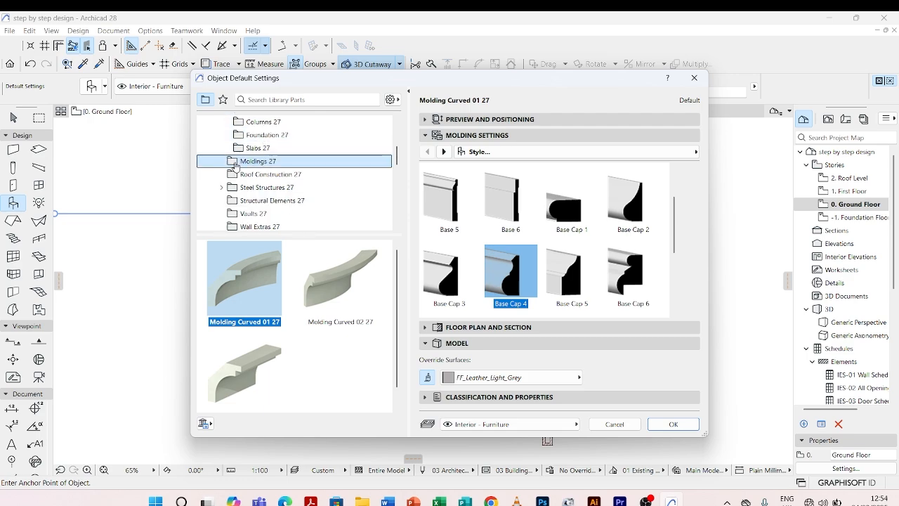
pyautogui.scroll(1, 255, 174)
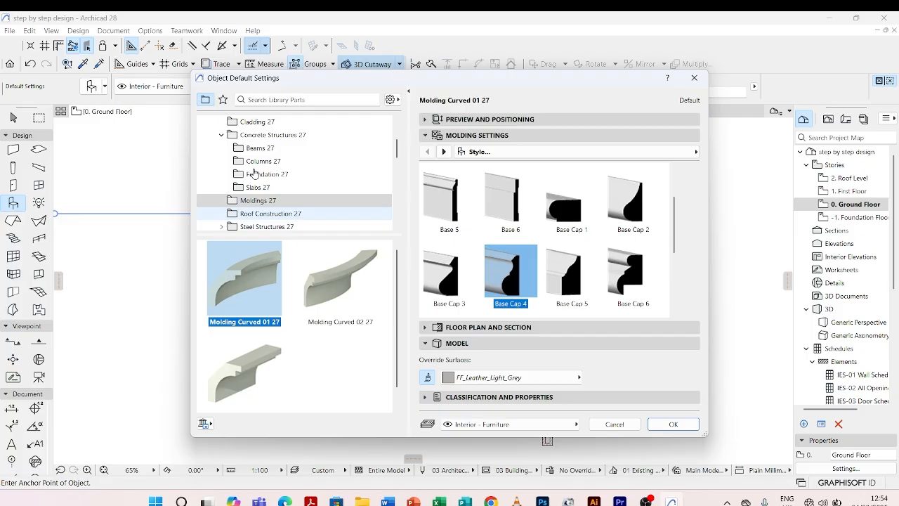
pyautogui.scroll(-1, 255, 173)
pyautogui.scroll(-1, 269, 162)
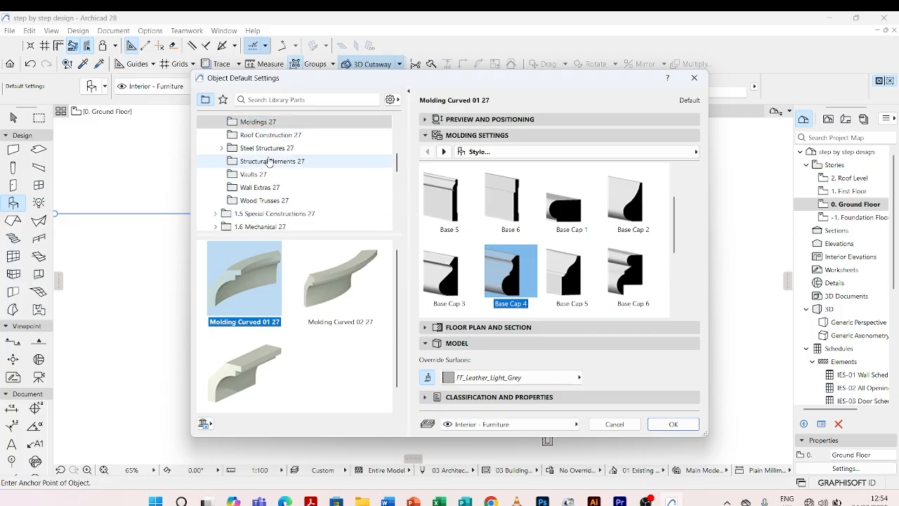
pyautogui.scroll(-1, 269, 162)
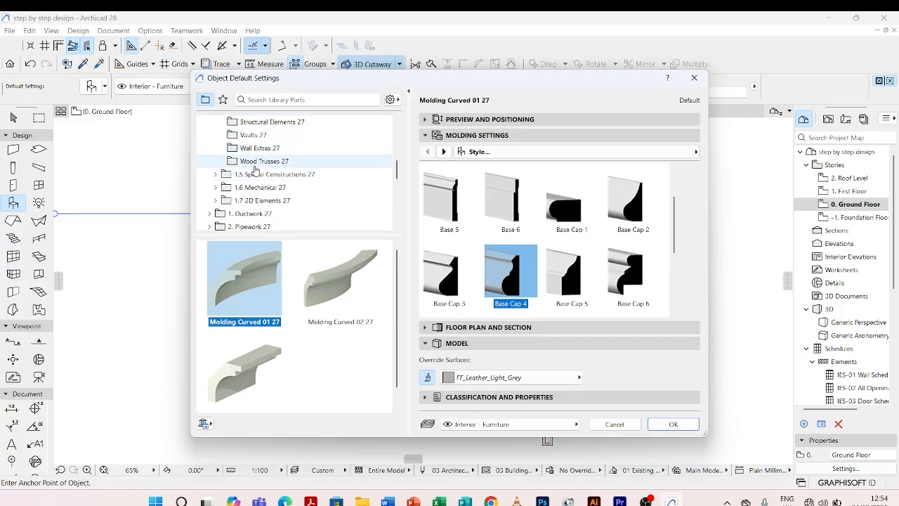
pyautogui.scroll(-1, 256, 172)
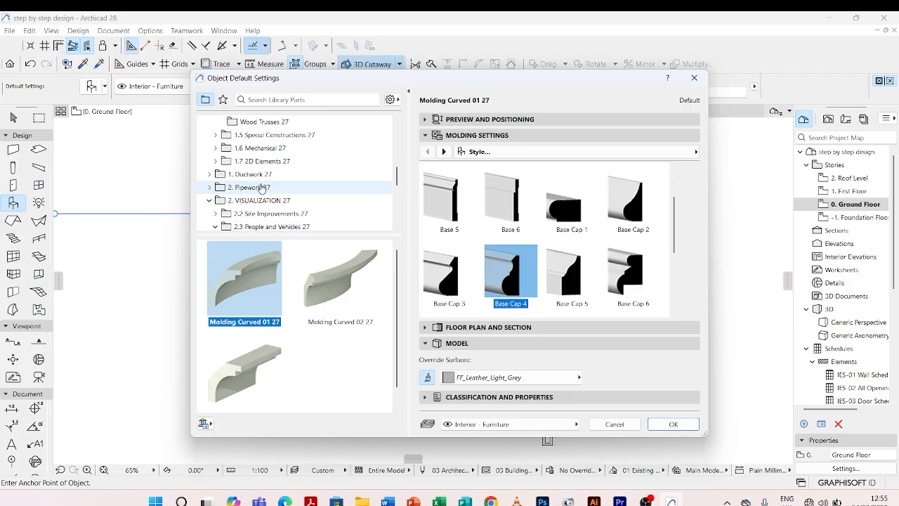
pyautogui.scroll(-1, 261, 188)
pyautogui.scroll(-3, 260, 186)
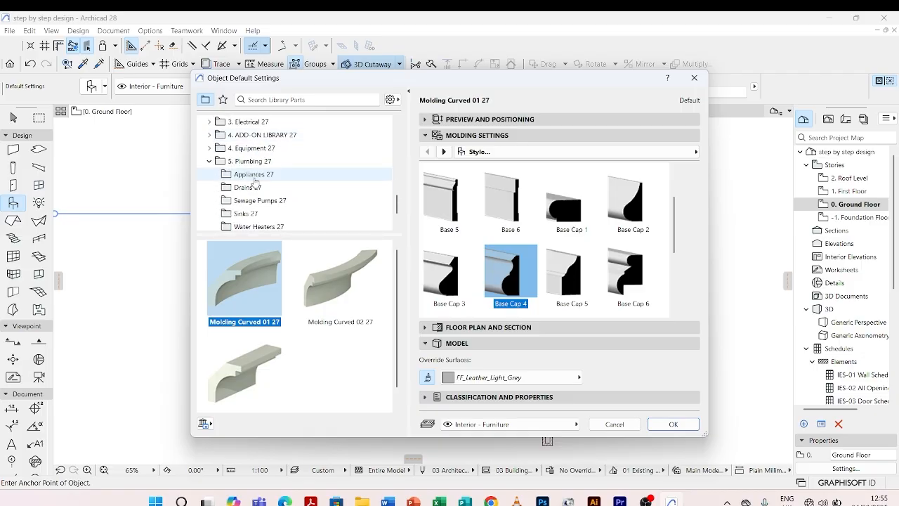
pyautogui.scroll(-1, 255, 180)
pyautogui.scroll(5, 255, 181)
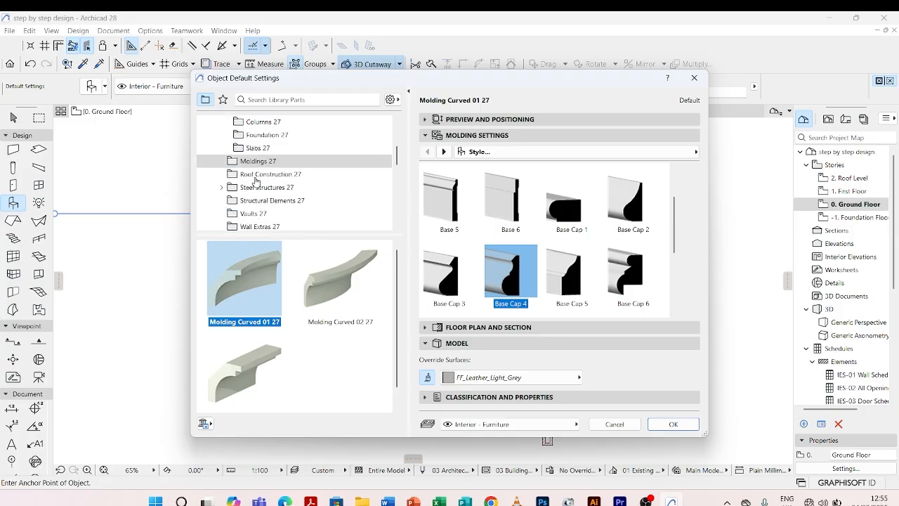
pyautogui.scroll(10, 256, 181)
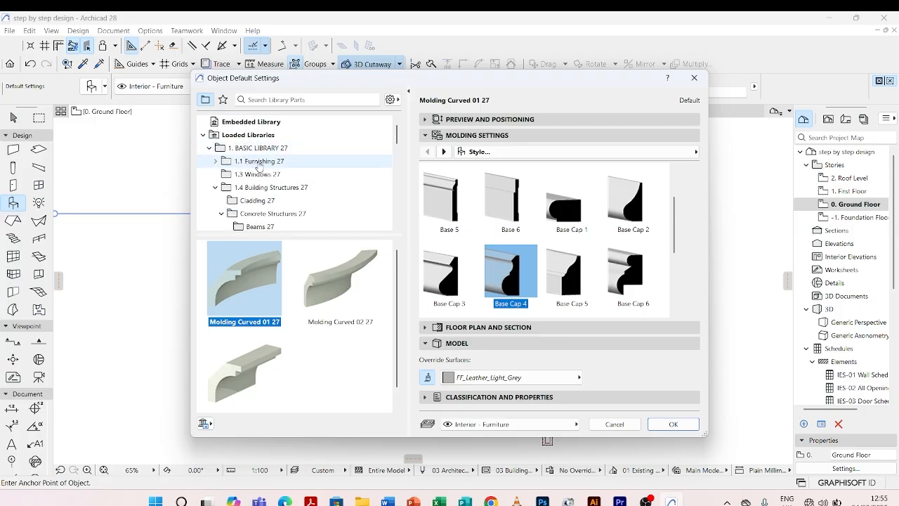
# Open the 1.1 Furnishing 27 folder and look through its category folders, from Appliances 27 to Tables 27.
pyautogui.doubleClick(259, 162)
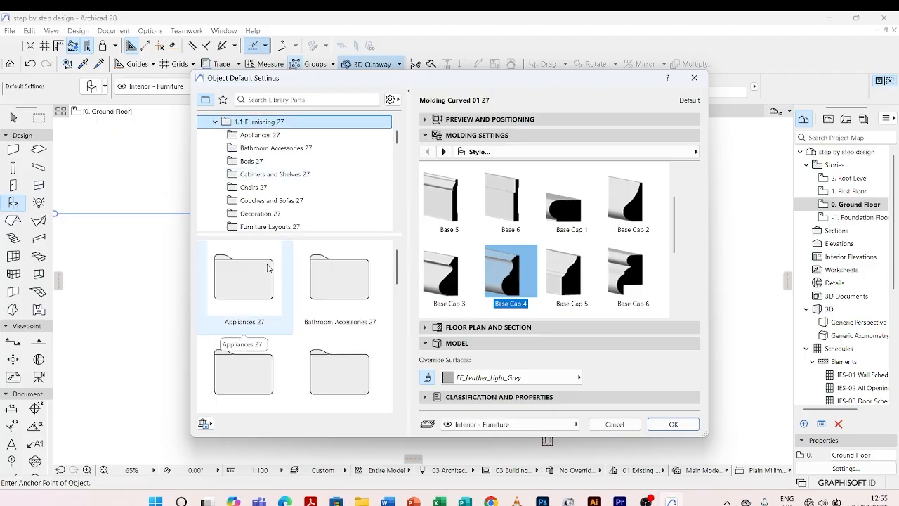
pyautogui.scroll(-1, 269, 267)
pyautogui.scroll(1, 266, 268)
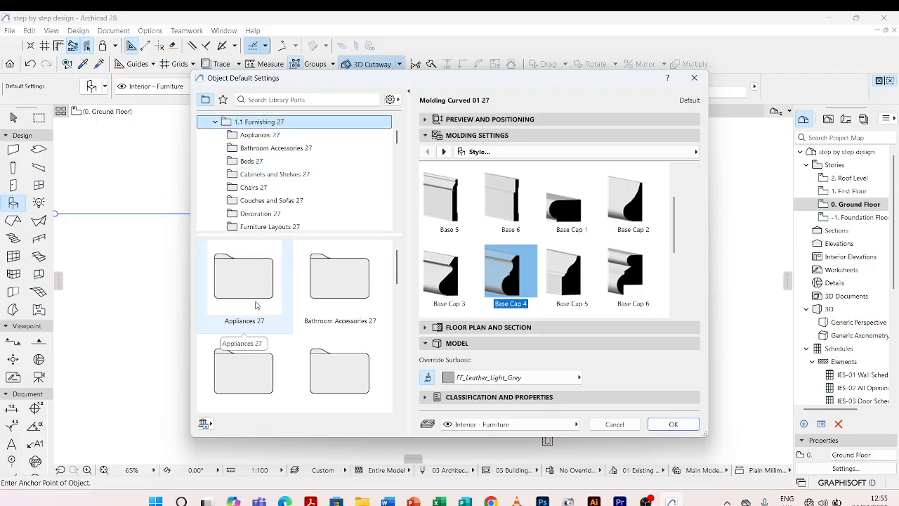
pyautogui.scroll(-1, 333, 287)
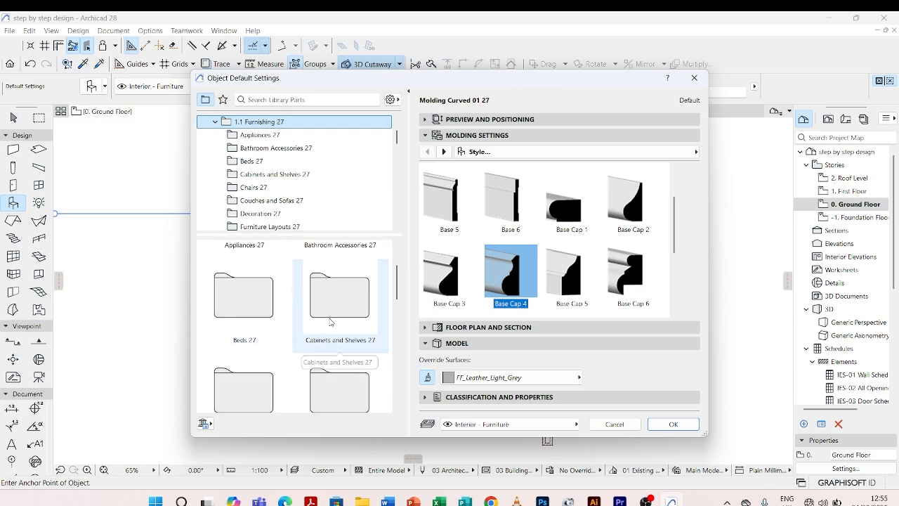
pyautogui.scroll(-1, 331, 320)
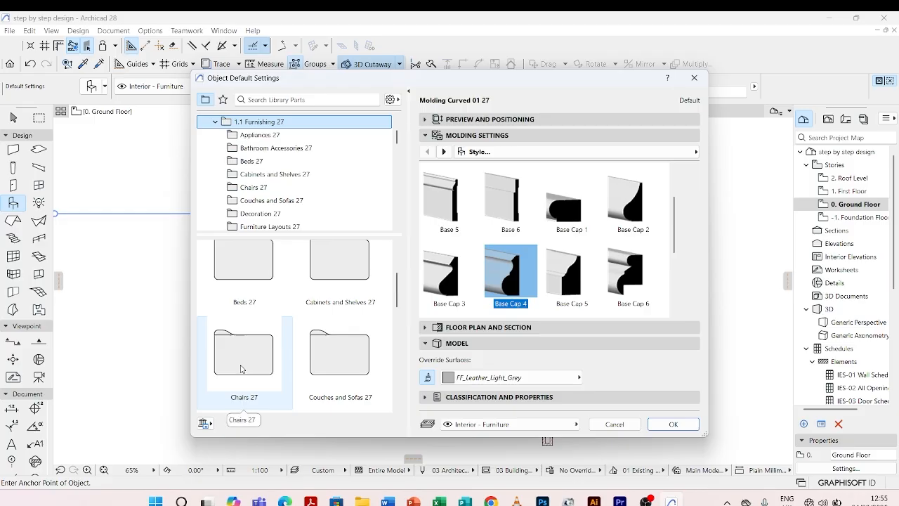
pyautogui.scroll(-1, 273, 356)
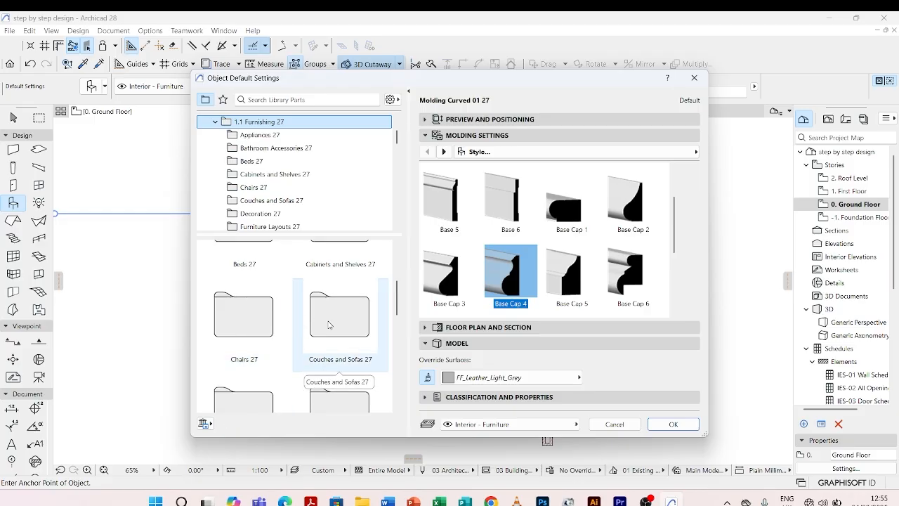
pyautogui.scroll(-1, 332, 325)
pyautogui.scroll(-1, 270, 346)
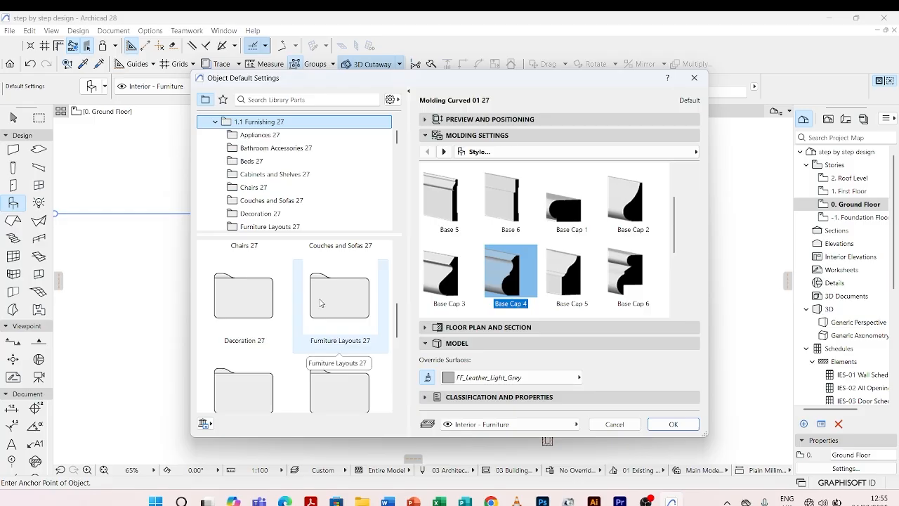
pyautogui.scroll(-1, 320, 303)
pyautogui.scroll(-1, 312, 342)
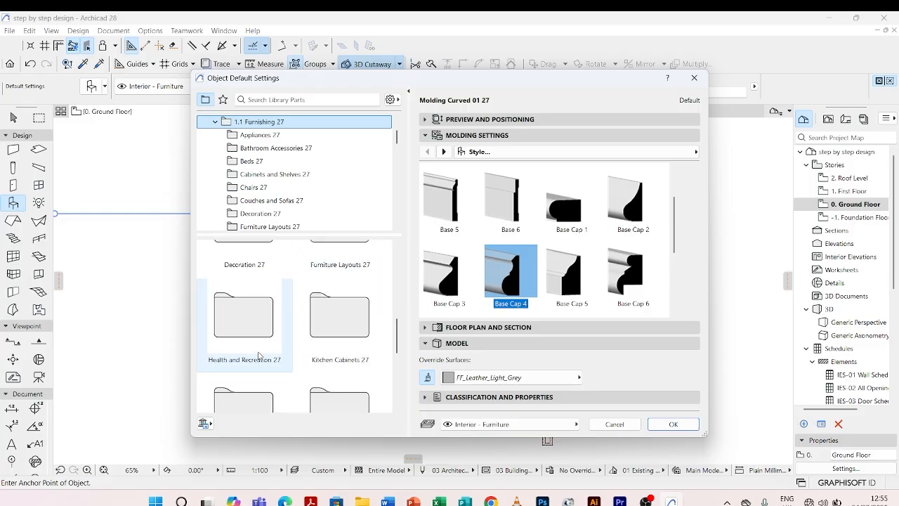
pyautogui.scroll(-2, 351, 331)
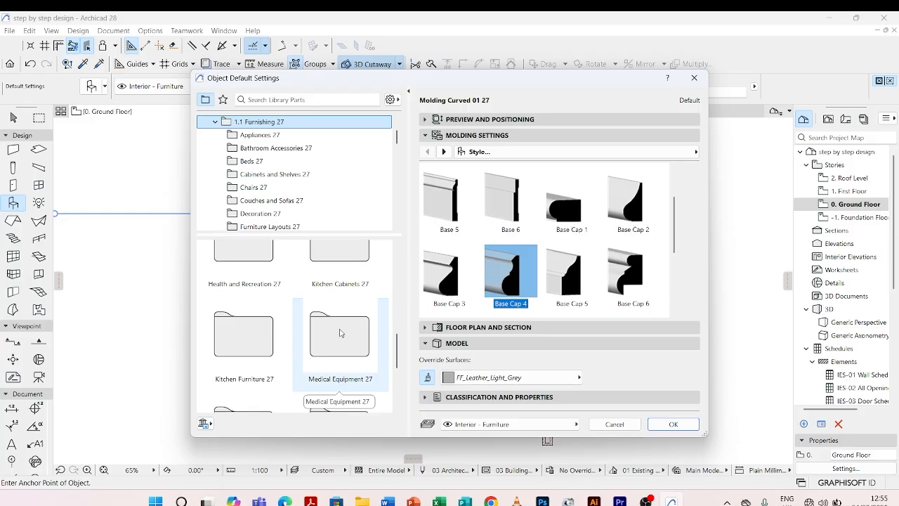
pyautogui.scroll(-1, 338, 331)
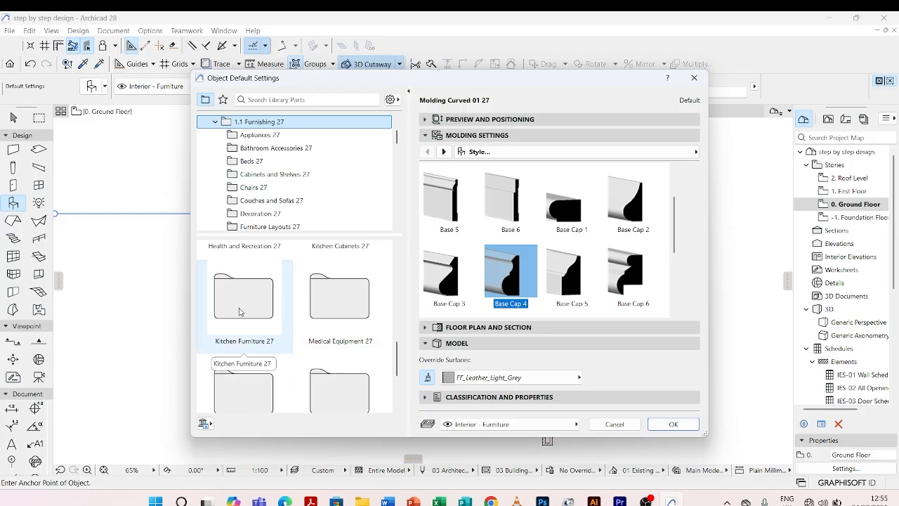
pyautogui.scroll(-2, 298, 309)
pyautogui.scroll(-1, 298, 310)
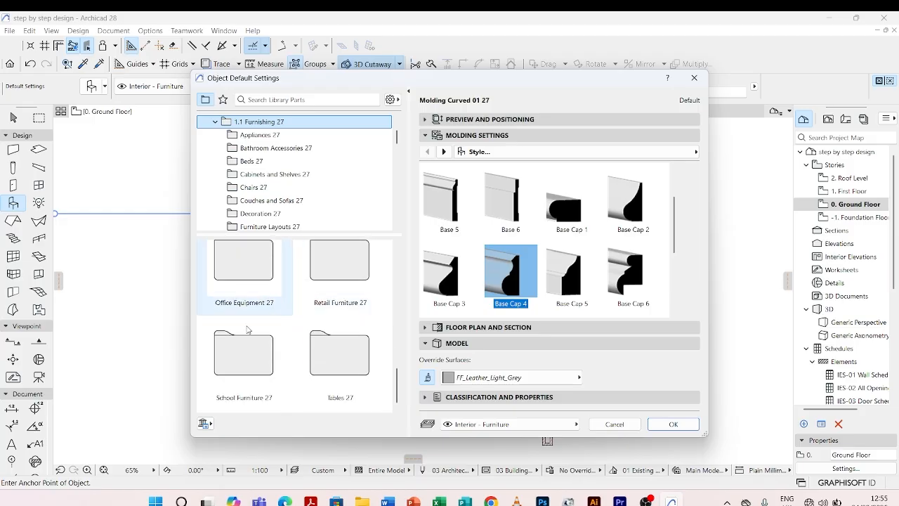
pyautogui.scroll(4, 315, 364)
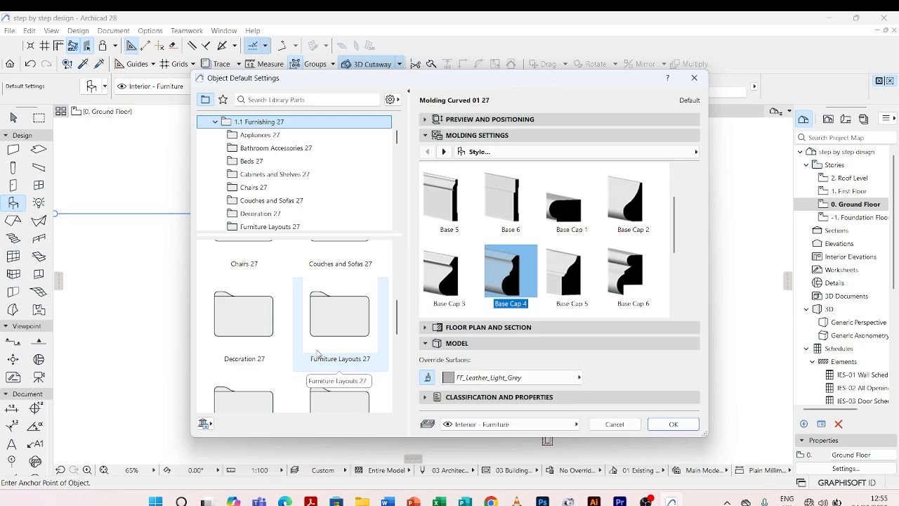
pyautogui.scroll(3, 310, 347)
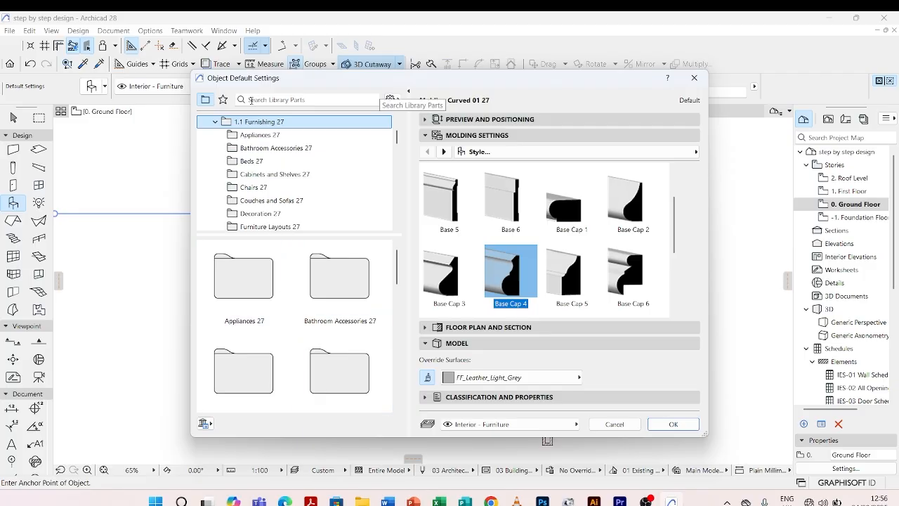
# Search the library parts for "sofa" and look through the sofas, sofa chairs and L-shape sofas found.
pyautogui.click(254, 99)
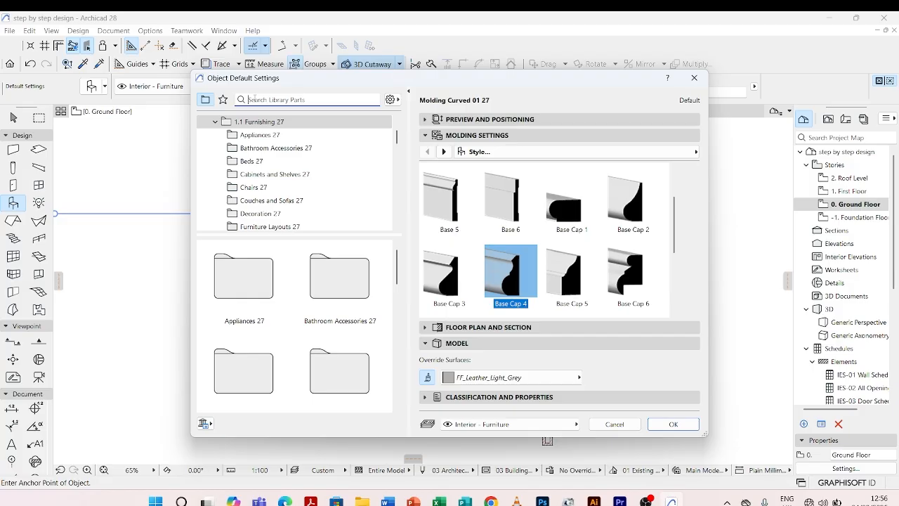
pyautogui.write('sofa')
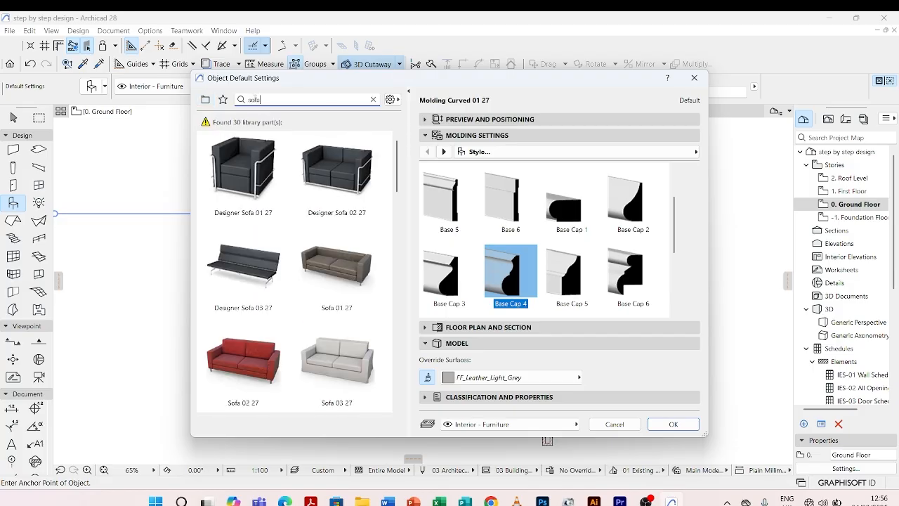
pyautogui.click(330, 239)
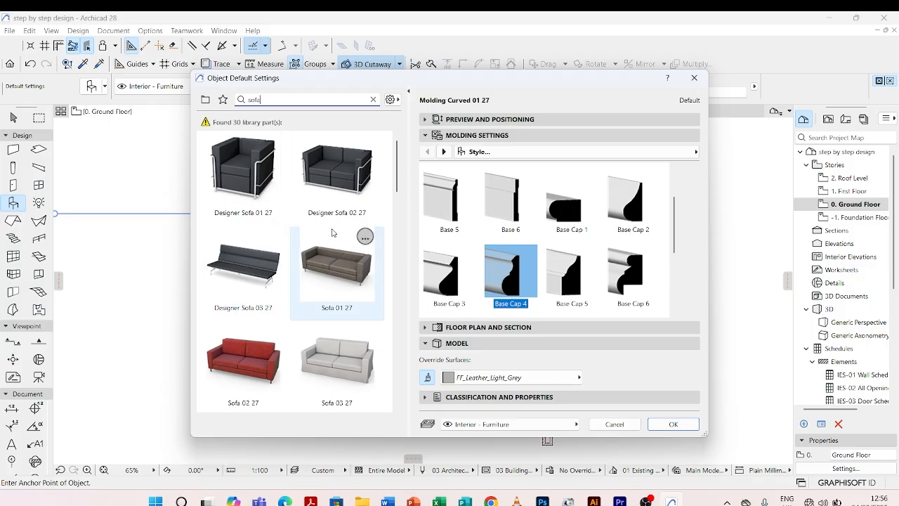
pyautogui.scroll(-2, 334, 234)
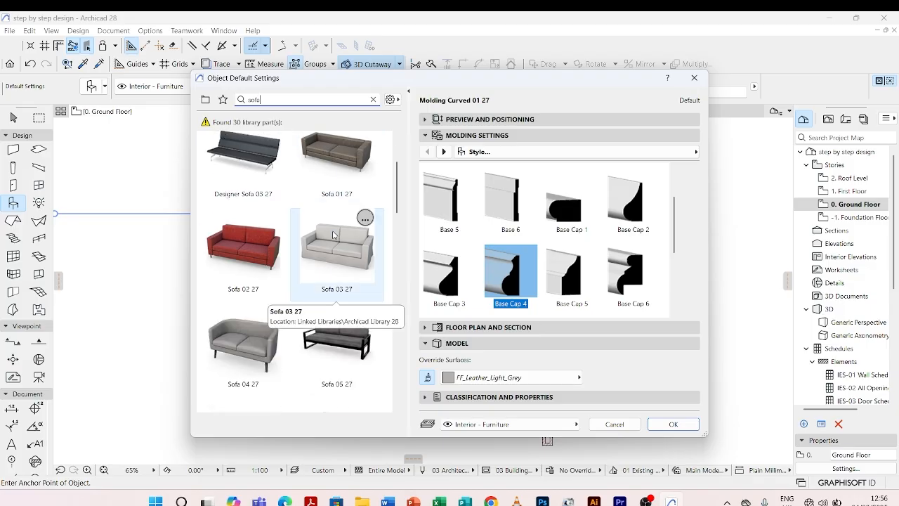
pyautogui.scroll(-1, 335, 235)
pyautogui.scroll(-1, 340, 236)
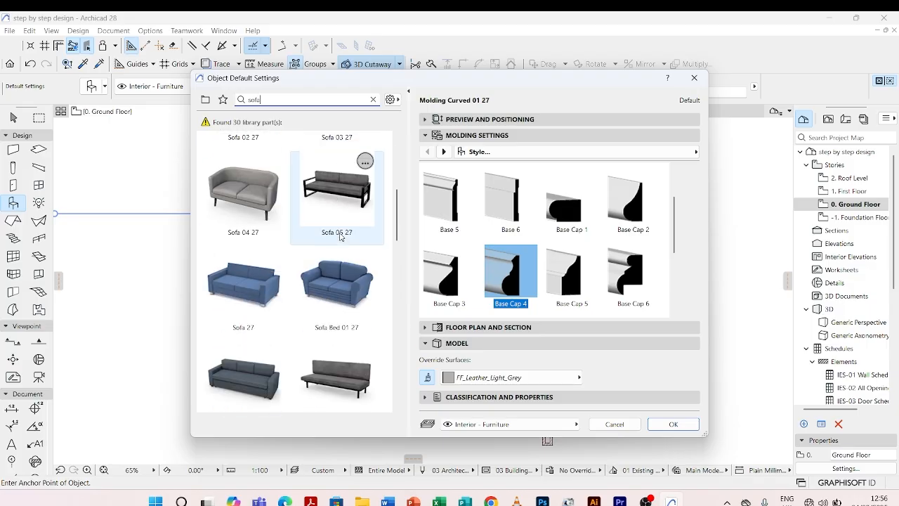
pyautogui.scroll(-4, 341, 237)
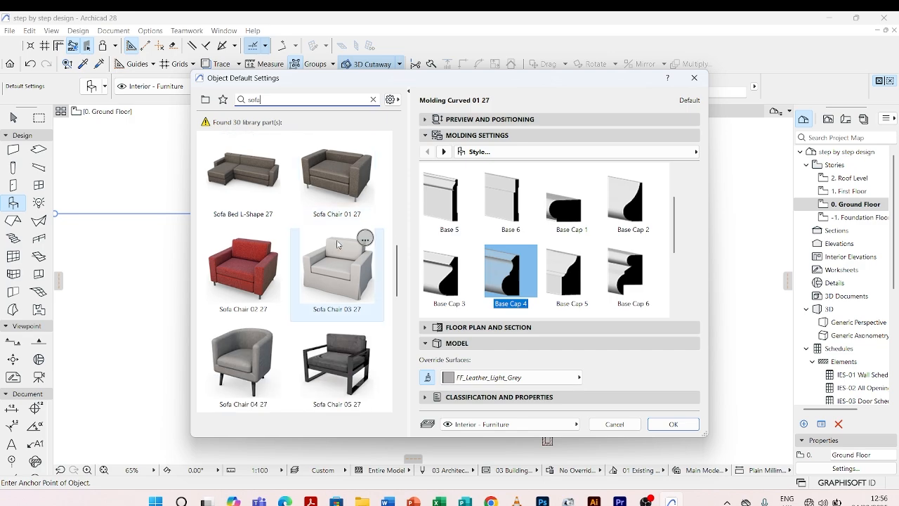
pyautogui.scroll(-6, 338, 243)
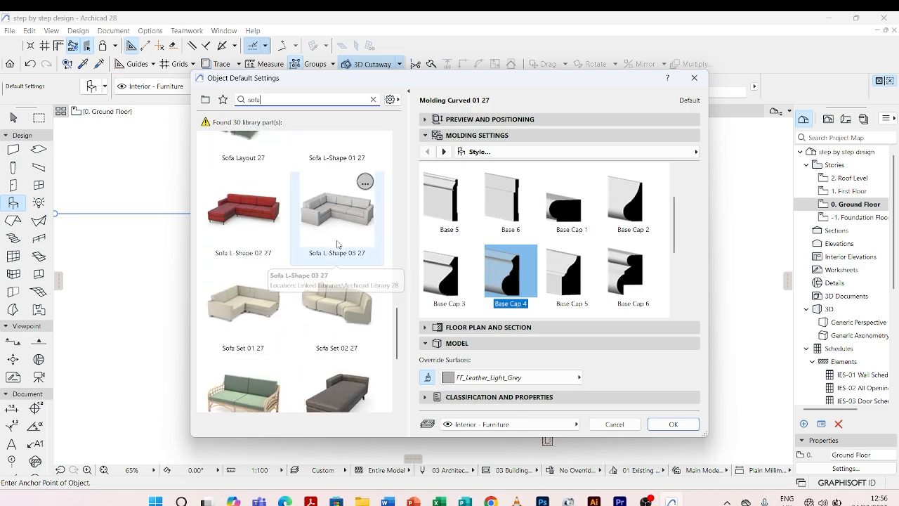
pyautogui.scroll(-1, 338, 244)
pyautogui.scroll(8, 333, 243)
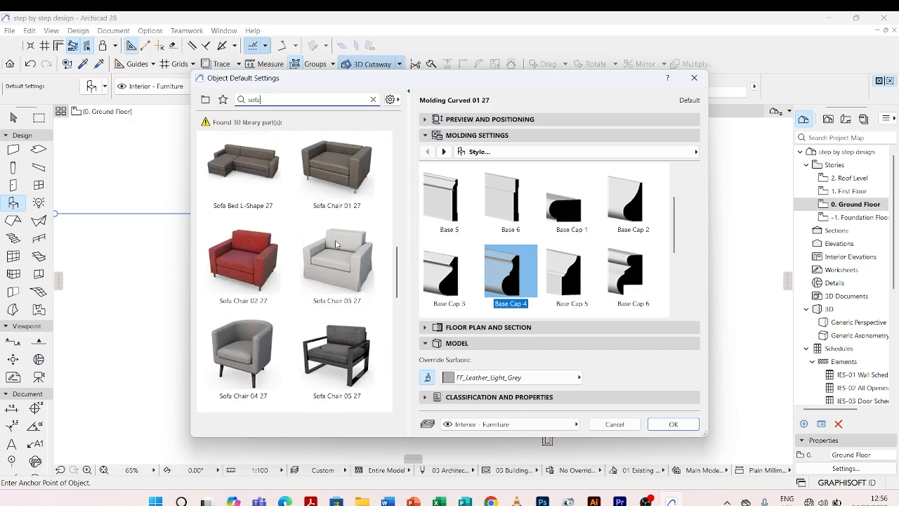
# Search the library parts for "couc" instead, look at the matching couches, and clear the search.
pyautogui.doubleClick(252, 99)
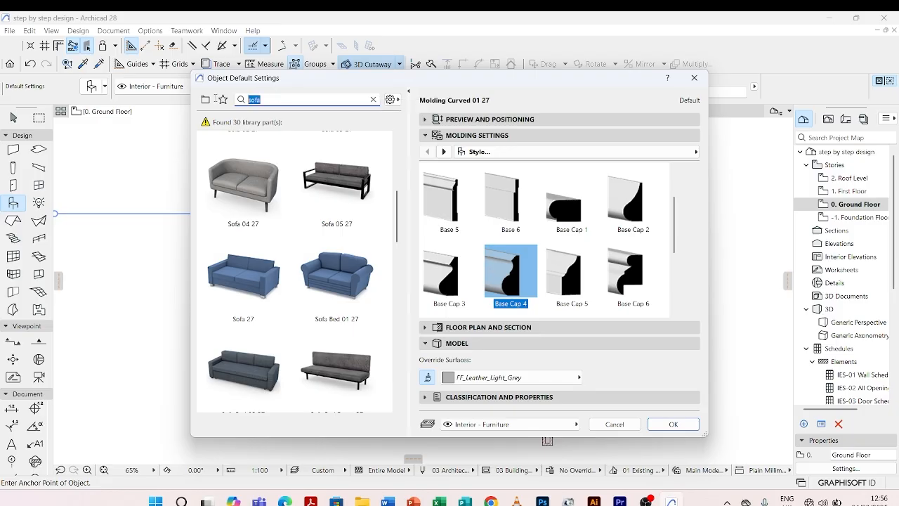
pyautogui.write('cou')
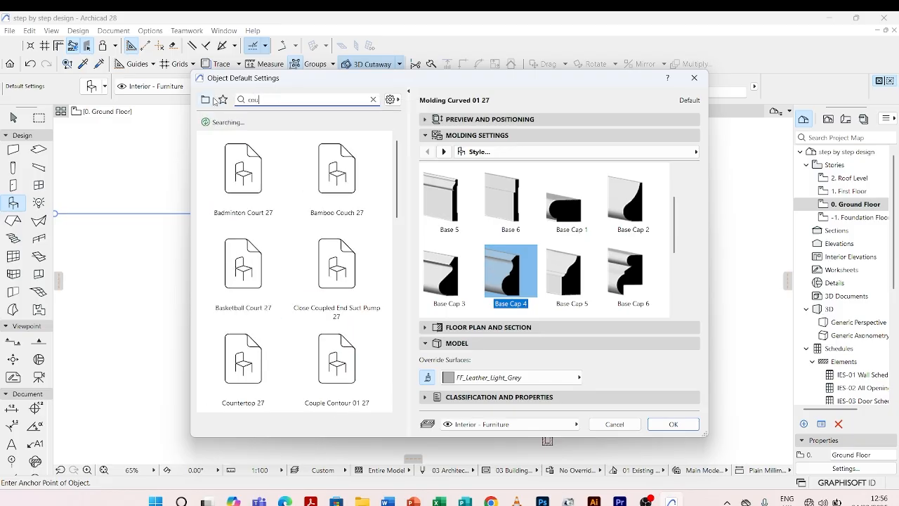
pyautogui.write('nch')
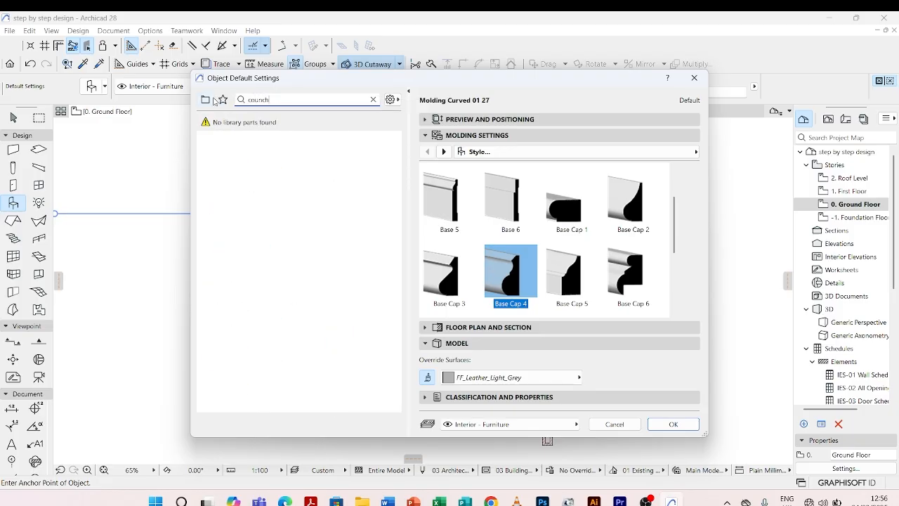
pyautogui.press('BackSpace')
pyautogui.press('BackSpace')
pyautogui.press('BackSpace')
pyautogui.write('c')
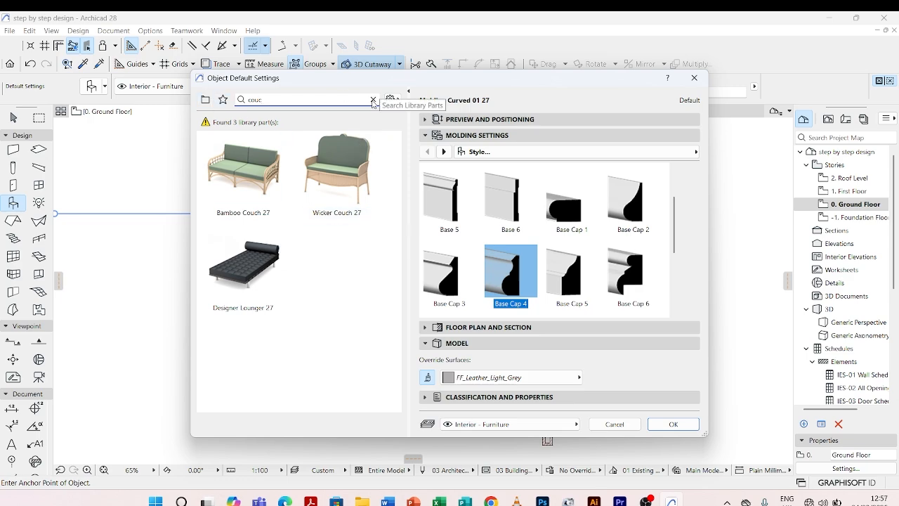
pyautogui.click(373, 100)
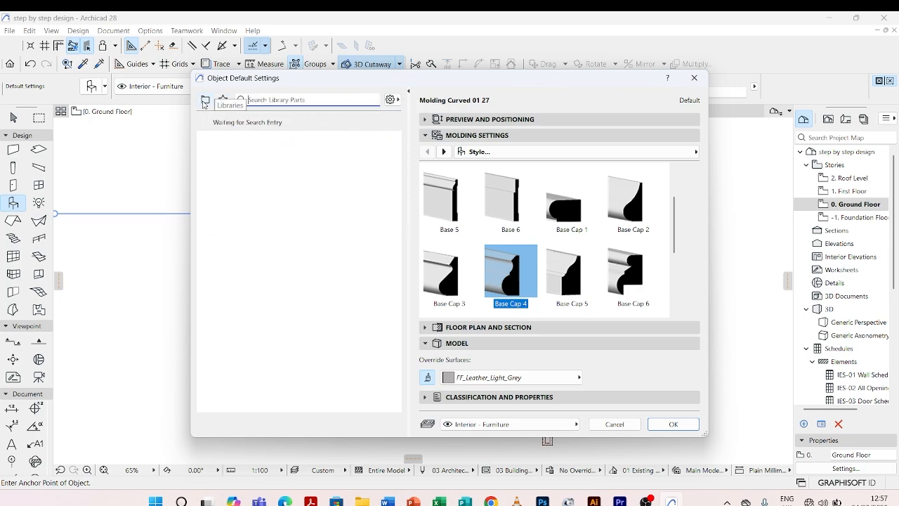
# Return to the library folder tree and look through the chairs in the Chairs 27 folder under 1.1 Furnishing 27.
pyautogui.click(205, 100)
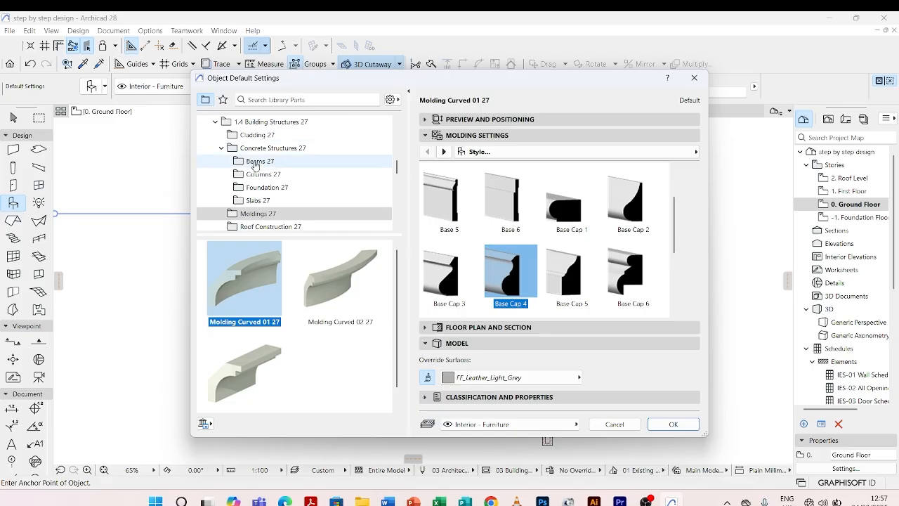
pyautogui.scroll(2, 262, 150)
pyautogui.scroll(5, 262, 151)
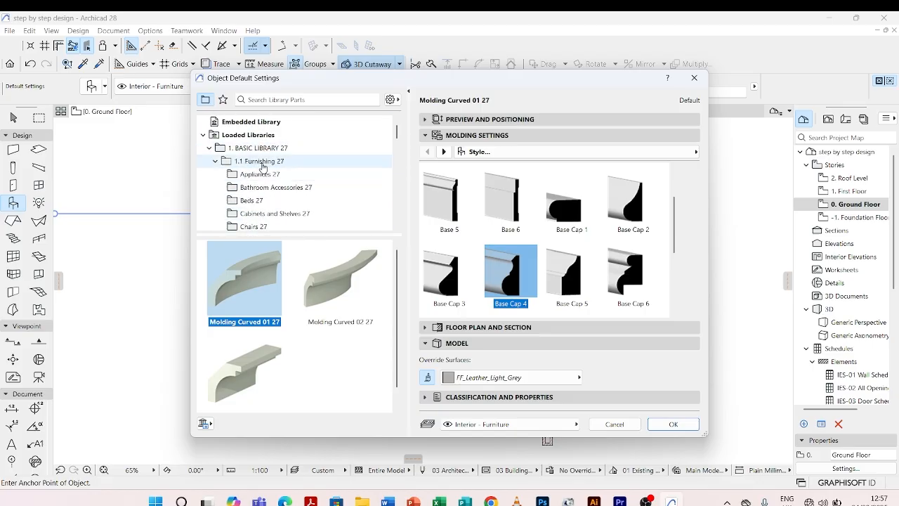
pyautogui.scroll(-2, 260, 183)
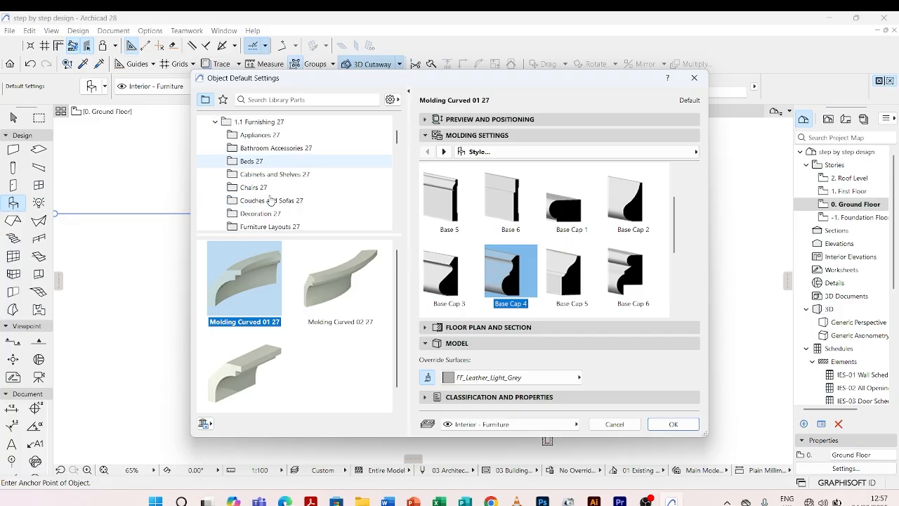
pyautogui.click(257, 188)
pyautogui.scroll(-6, 295, 302)
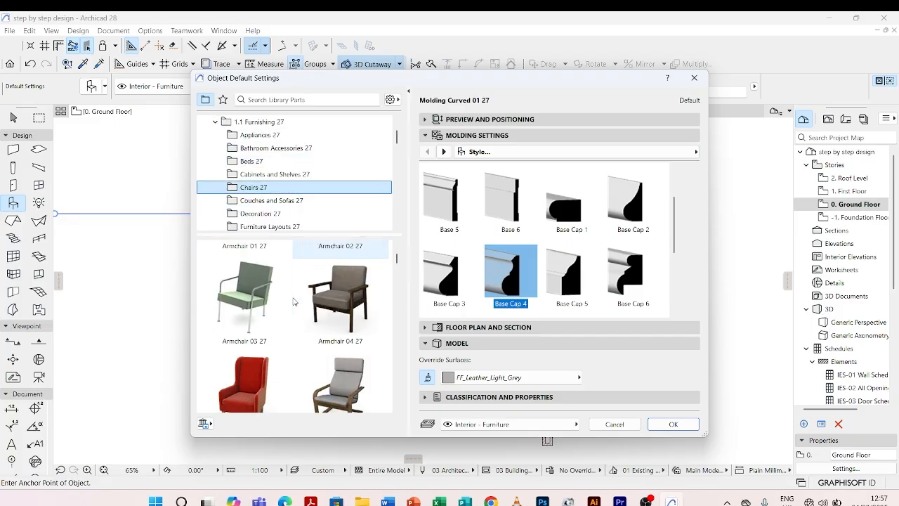
pyautogui.scroll(-8, 294, 302)
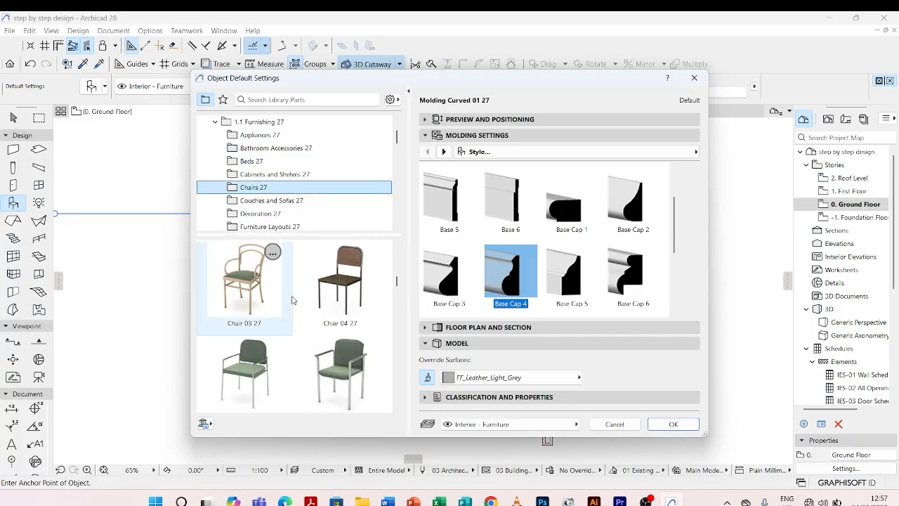
pyautogui.scroll(-4, 295, 302)
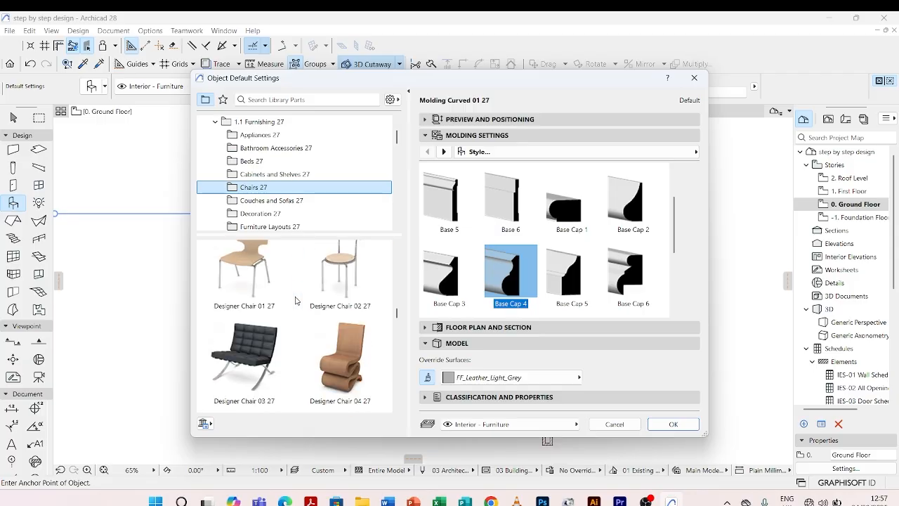
# Move the Object Default Settings dialog aside, close it without applying anything and leave the Object tool.
pyautogui.moveTo(510, 87); pyautogui.dragTo(423, 135)
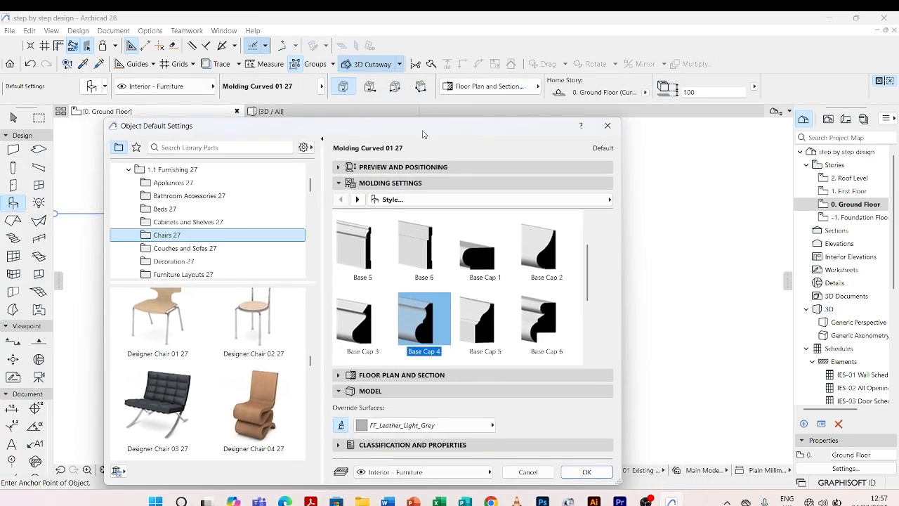
pyautogui.click(209, 148)
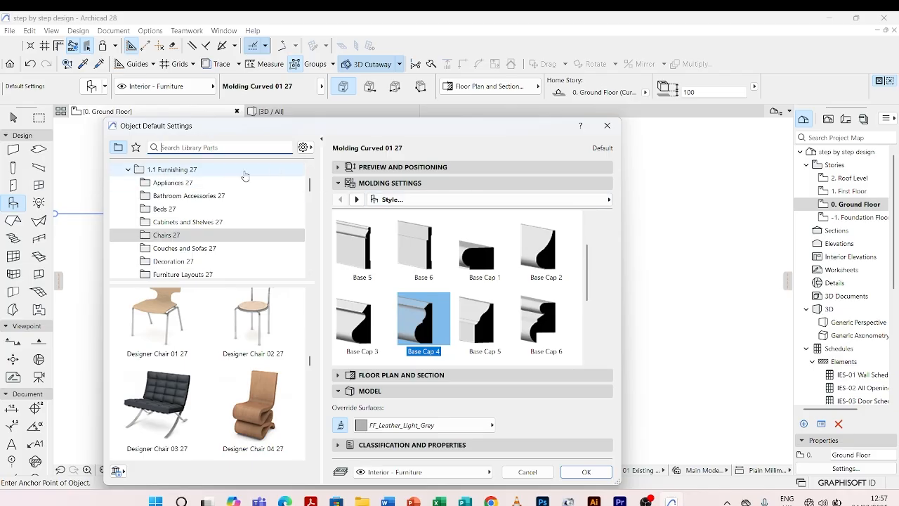
pyautogui.click(606, 125)
pyautogui.press('Escape')
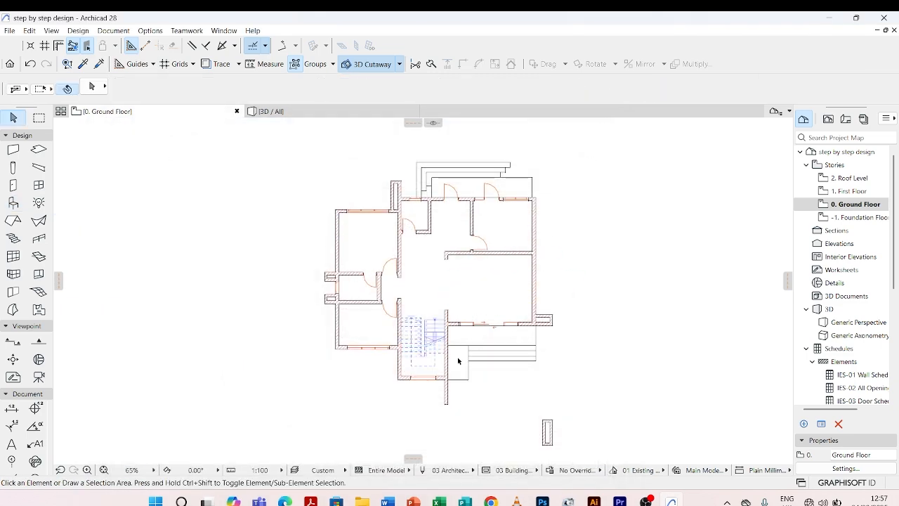
# Examine the rooms of the ground floor plan, from the large living area to the small rooms and the stairs.
pyautogui.scroll(2, 483, 315)
pyautogui.scroll(-2, 482, 315)
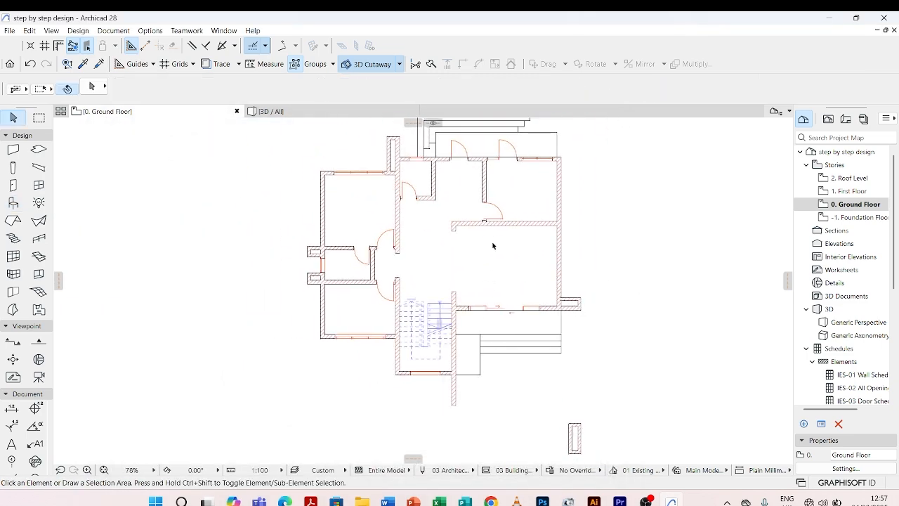
pyautogui.scroll(2, 498, 240)
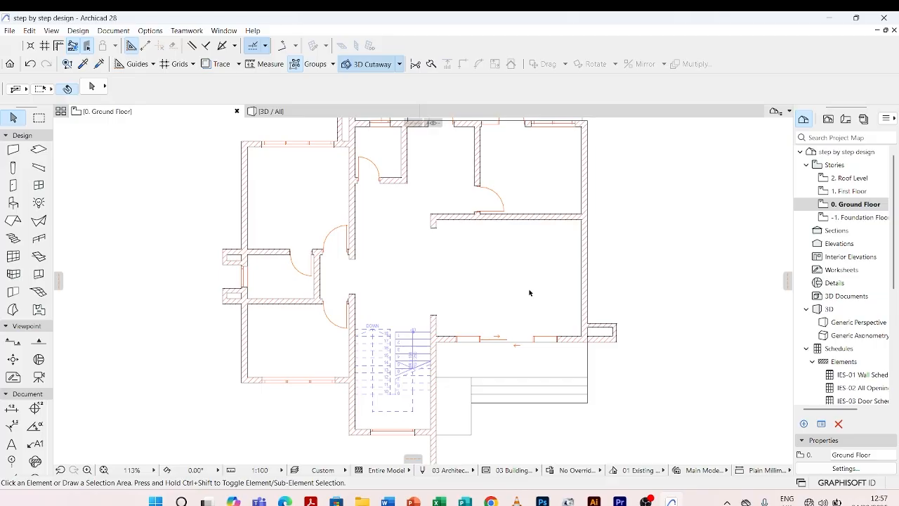
pyautogui.scroll(-1, 530, 292)
pyautogui.scroll(2, 504, 256)
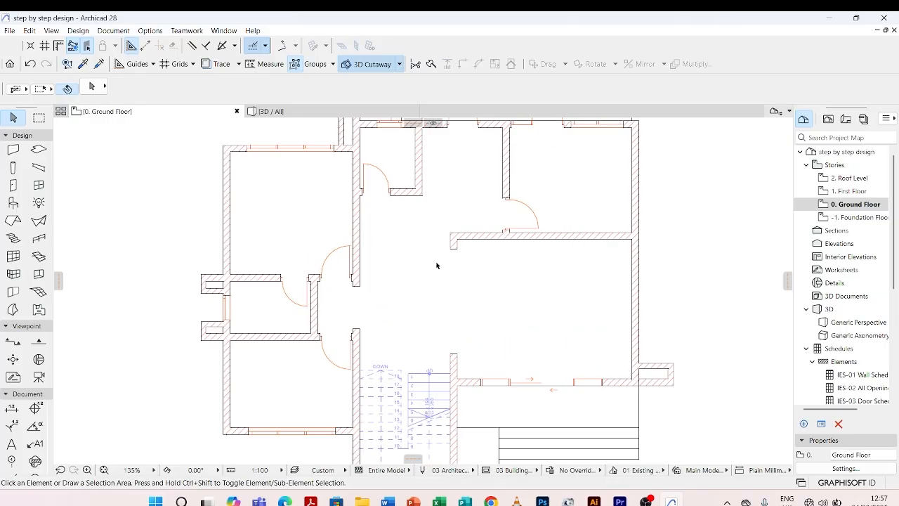
pyautogui.scroll(-2, 422, 310)
pyautogui.scroll(2, 531, 189)
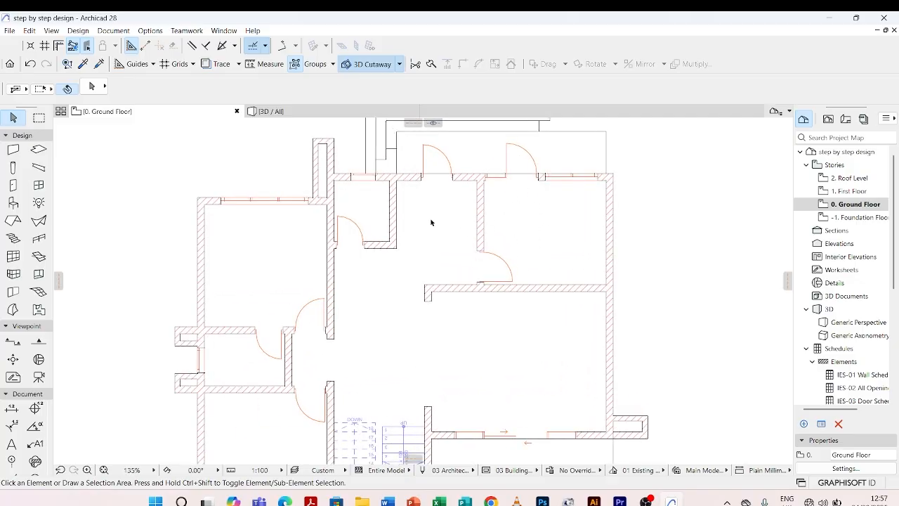
pyautogui.scroll(-2, 450, 211)
pyautogui.scroll(3, 410, 190)
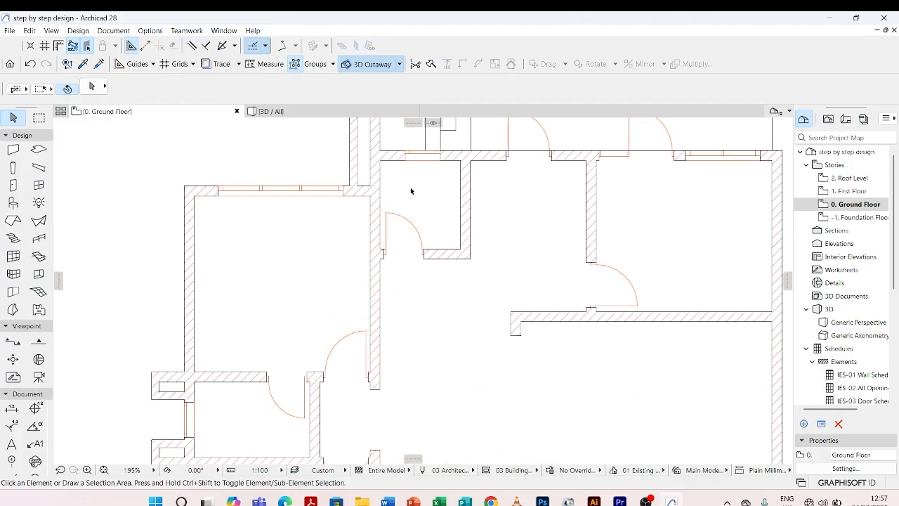
pyautogui.scroll(-2, 411, 190)
pyautogui.scroll(2, 384, 317)
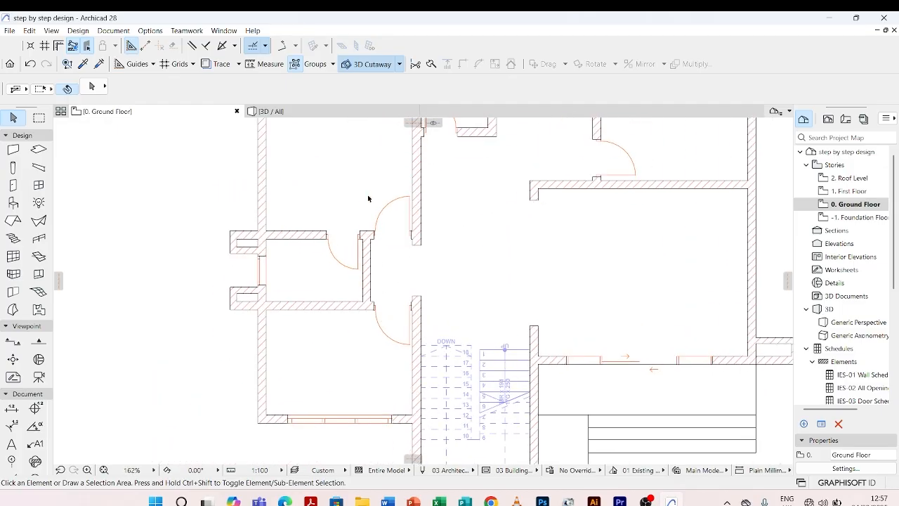
pyautogui.scroll(-2, 397, 277)
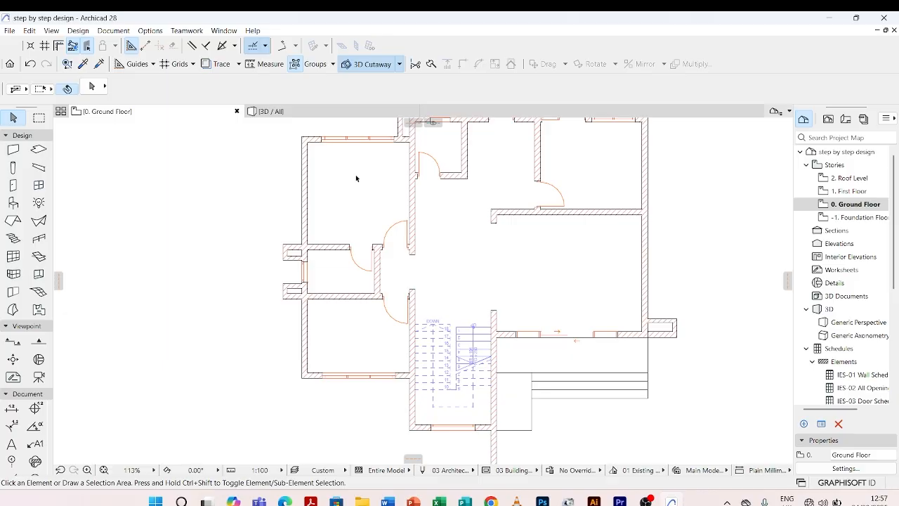
pyautogui.scroll(2, 339, 260)
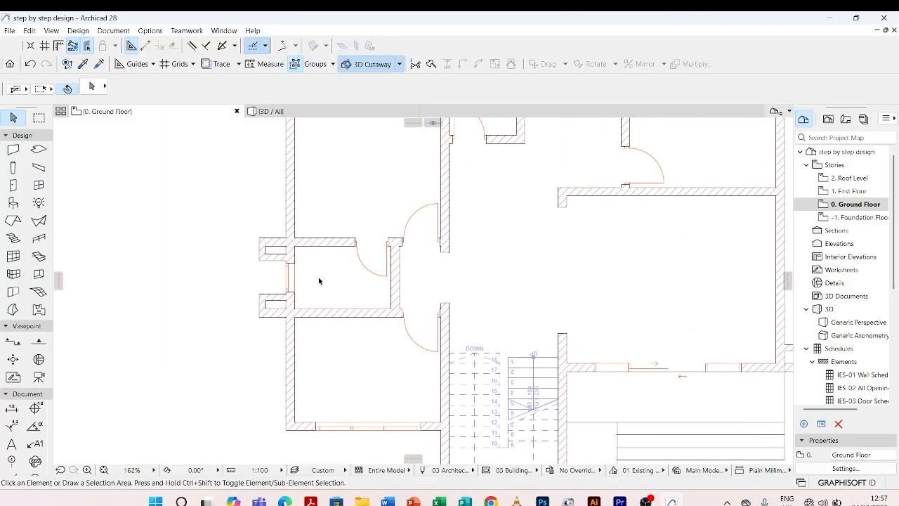
pyautogui.scroll(-3, 353, 269)
pyautogui.scroll(-1, 421, 265)
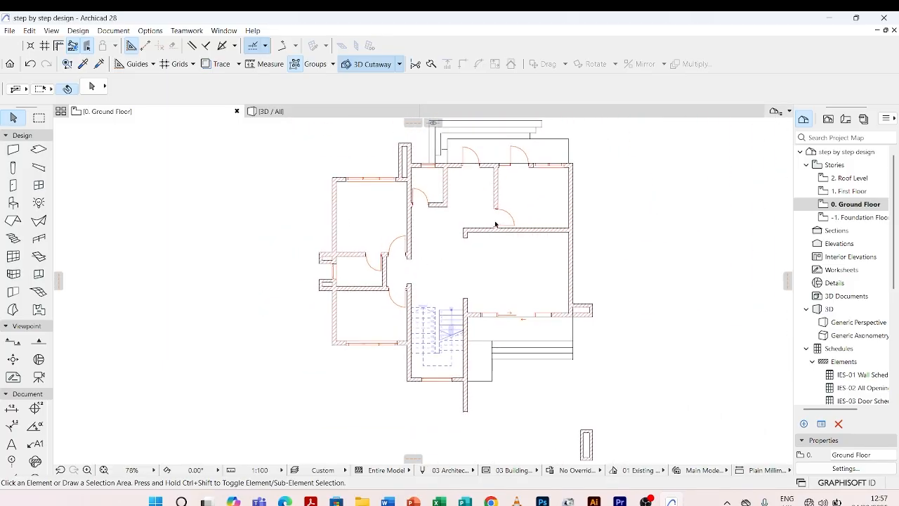
pyautogui.scroll(3, 559, 276)
pyautogui.scroll(-2, 481, 314)
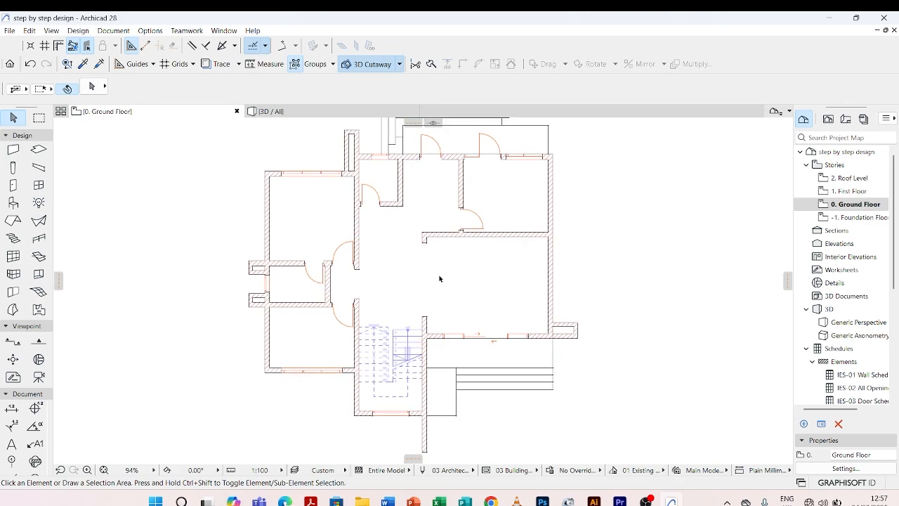
pyautogui.scroll(1, 459, 267)
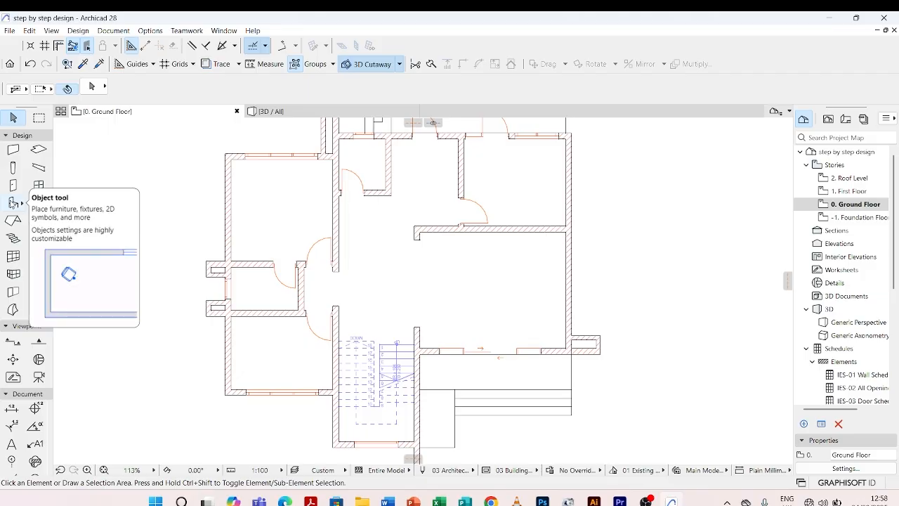
# Open the Object tool's default settings and search the library parts for "sofa".
pyautogui.doubleClick(12, 203)
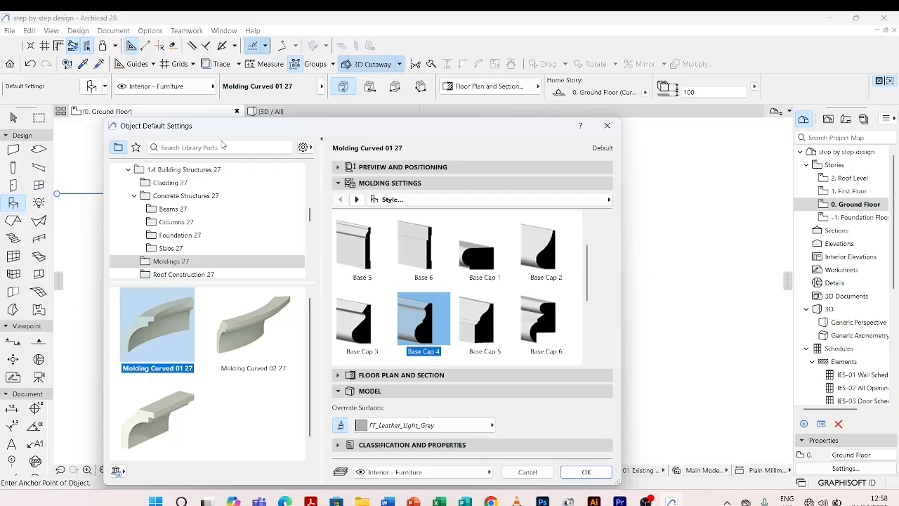
pyautogui.click(225, 148)
pyautogui.write('sofa')
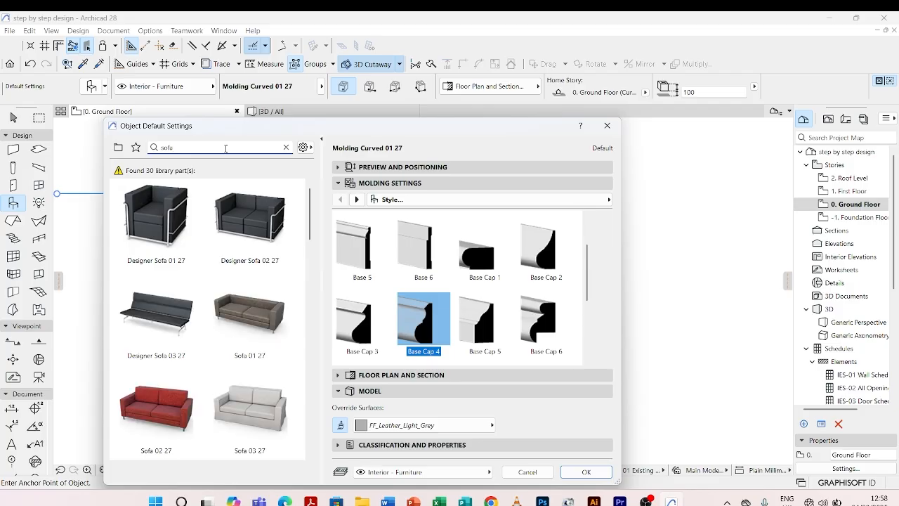
# Choose Sofa L-Shape 03 27 from the sofa search results and accept it as the object to place.
pyautogui.scroll(-3, 246, 269)
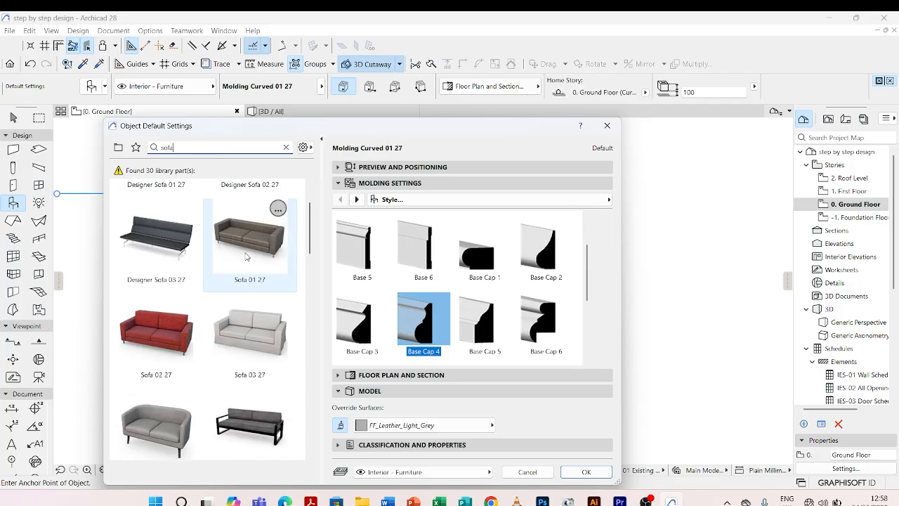
pyautogui.scroll(-10, 245, 269)
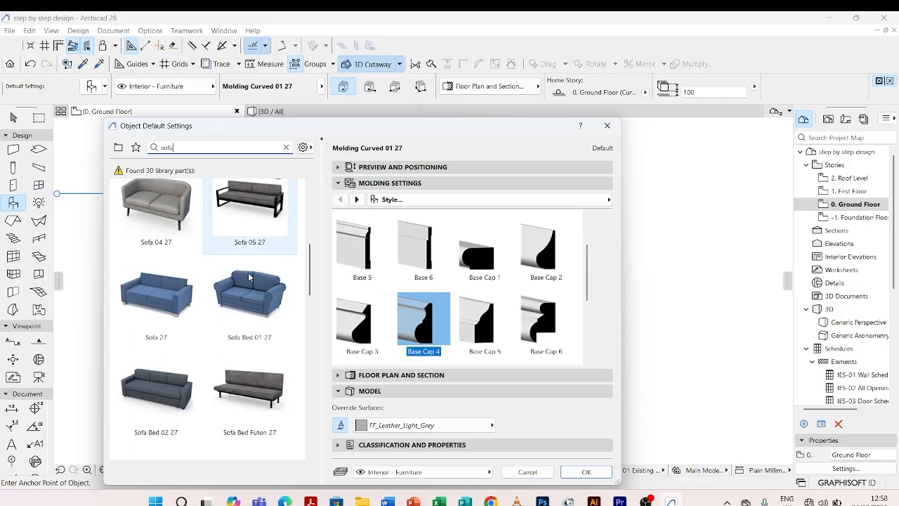
pyautogui.scroll(-10, 249, 278)
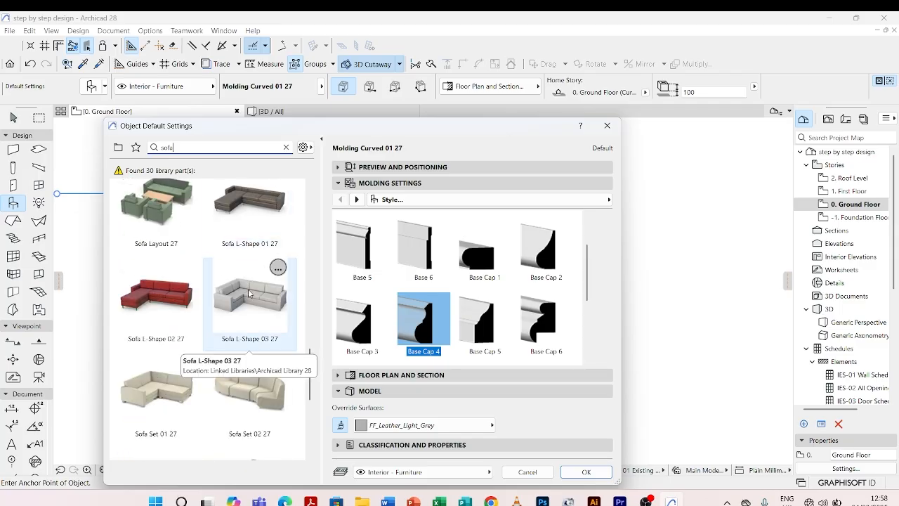
pyautogui.click(248, 294)
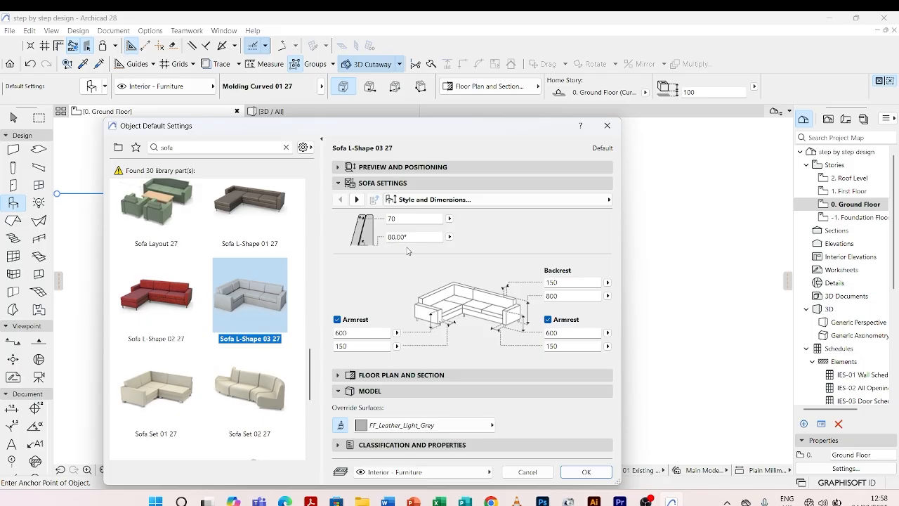
pyautogui.click(586, 471)
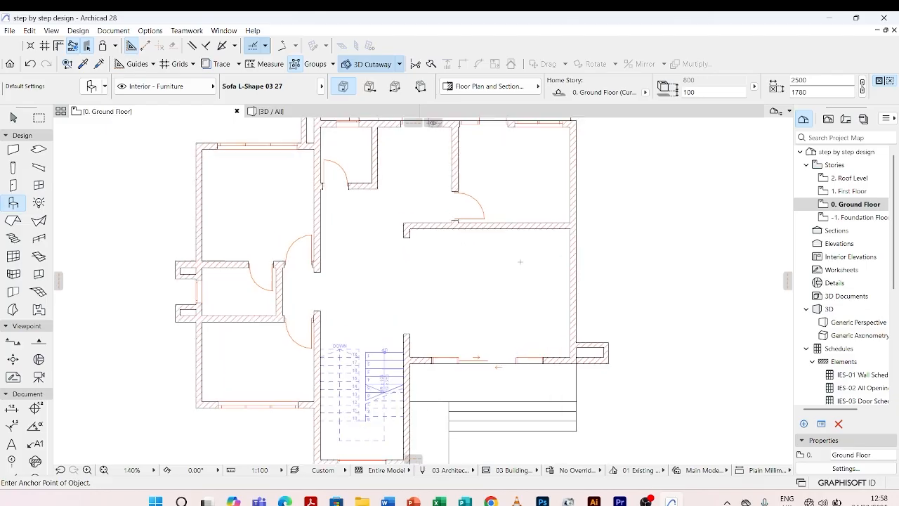
# Place the L-shaped sofa in the large living area and drag it clear of the upper wall, toward the sliding door.
pyautogui.scroll(3, 520, 262)
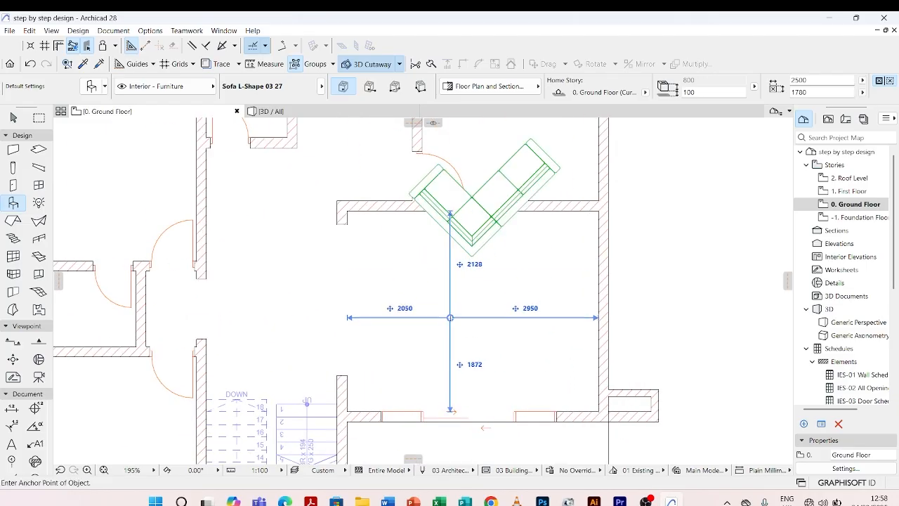
pyautogui.click(449, 211)
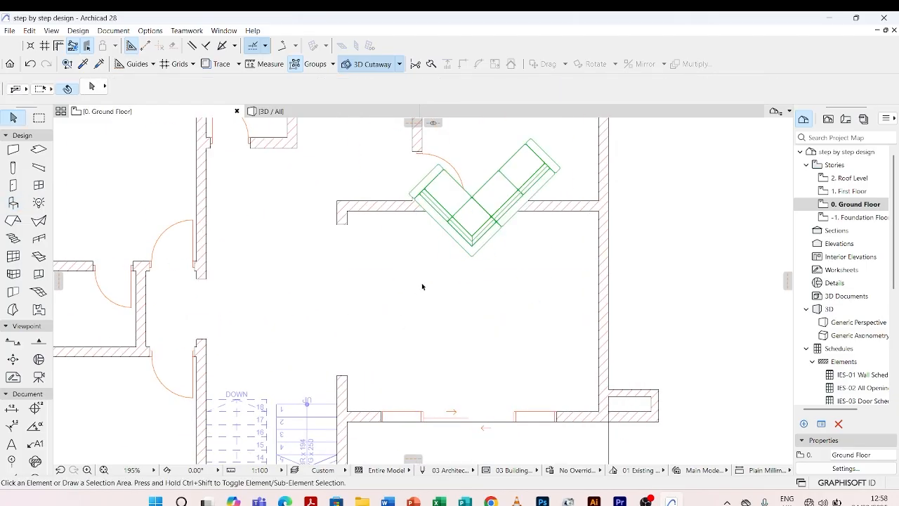
pyautogui.click(472, 253)
pyautogui.click(472, 237)
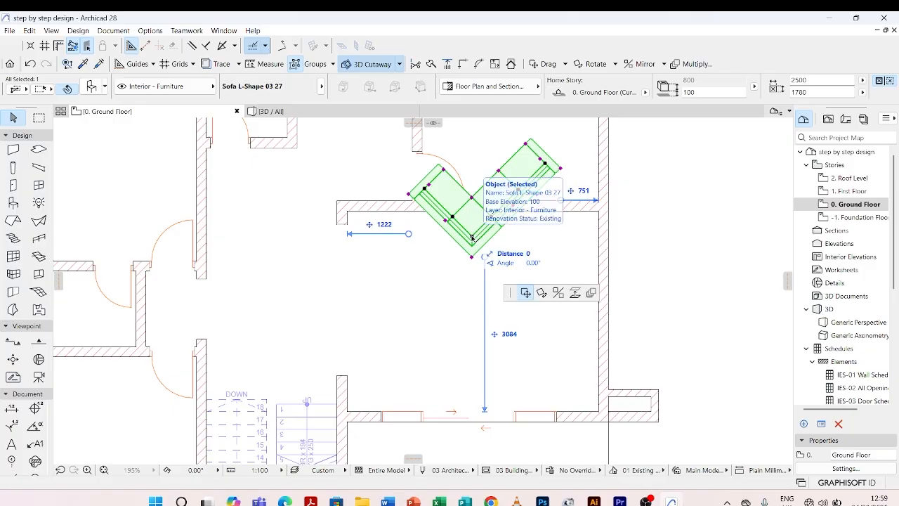
pyautogui.click(422, 365)
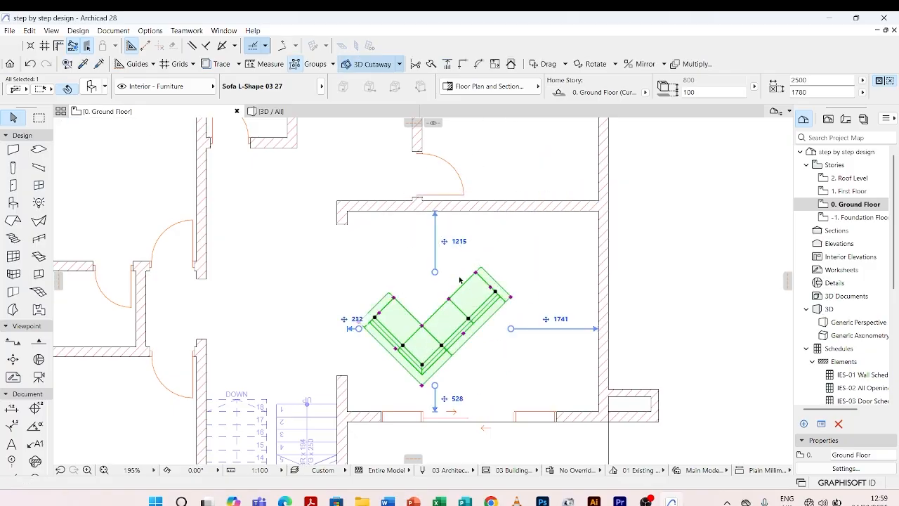
pyautogui.scroll(3, 373, 389)
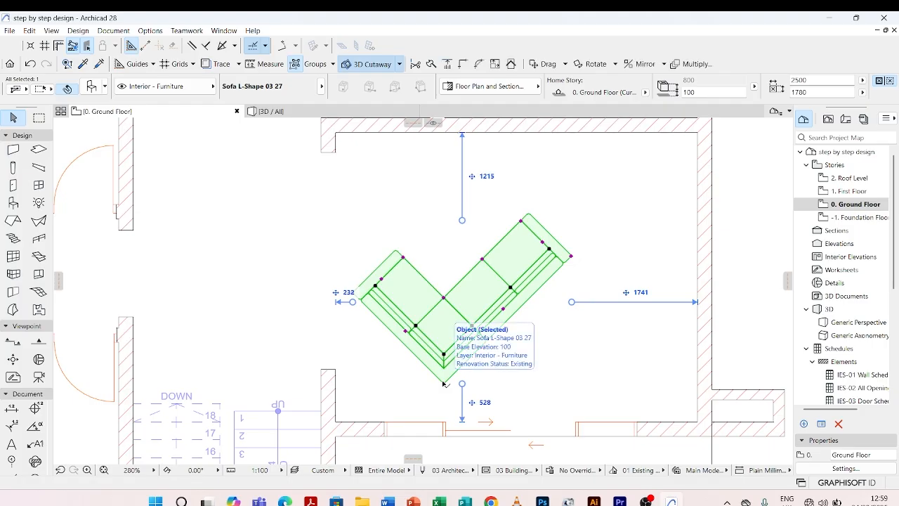
pyautogui.click(443, 383)
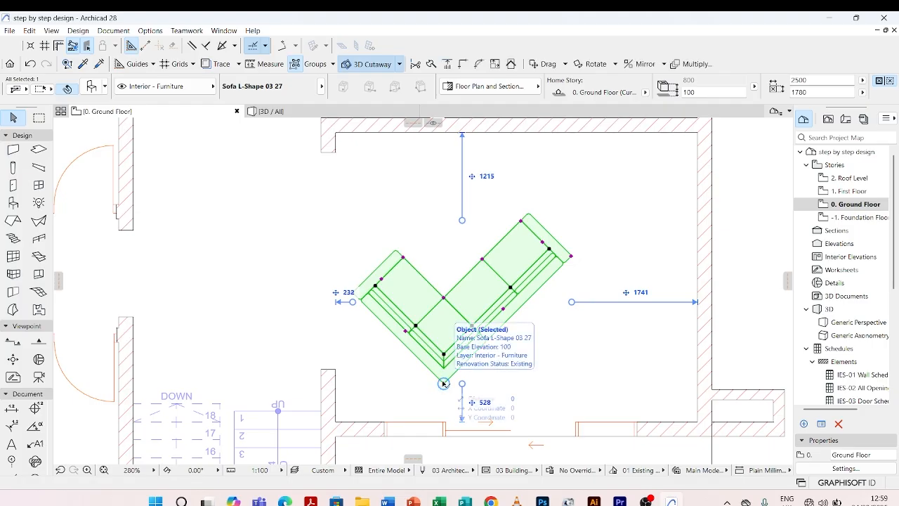
pyautogui.hotkey('ctrl', 'e')
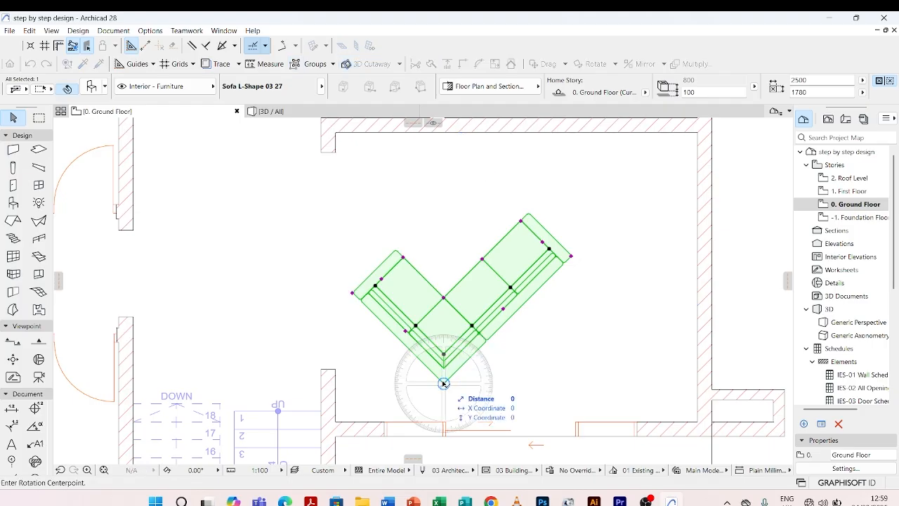
pyautogui.press('Escape')
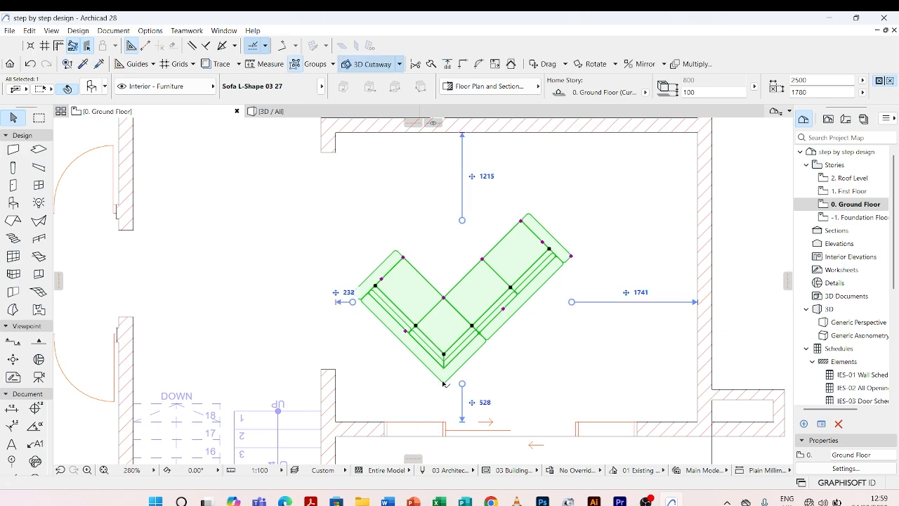
# Rotate the sofa clockwise about its outer corner until its long side runs parallel to the sliding-door wall.
pyautogui.rightClick(445, 384)
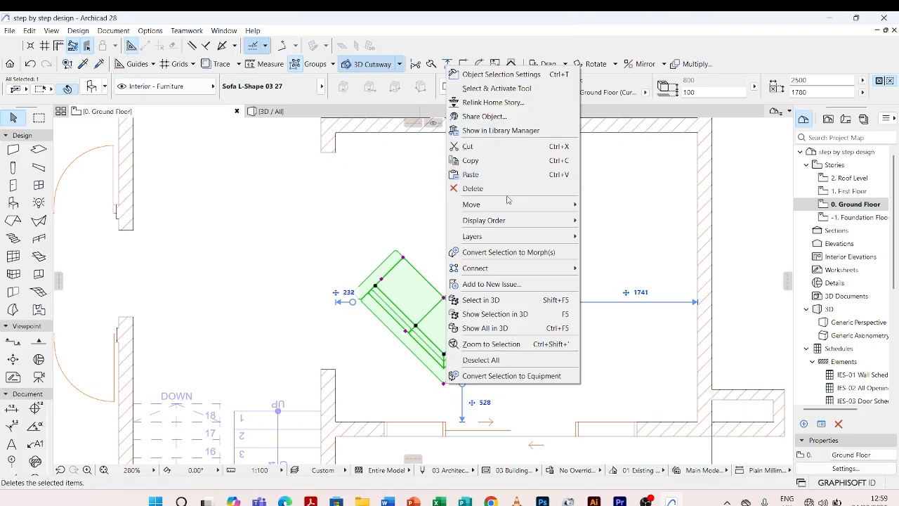
pyautogui.moveTo(512, 205)
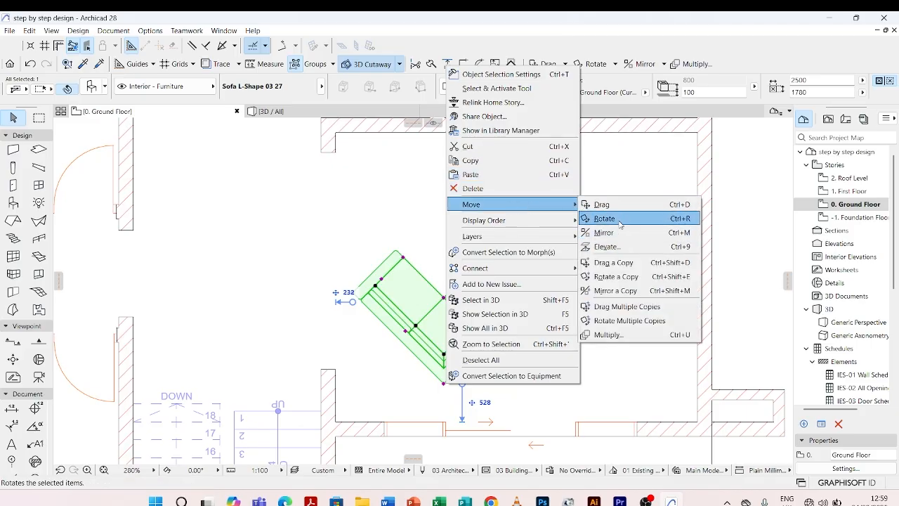
pyautogui.click(619, 223)
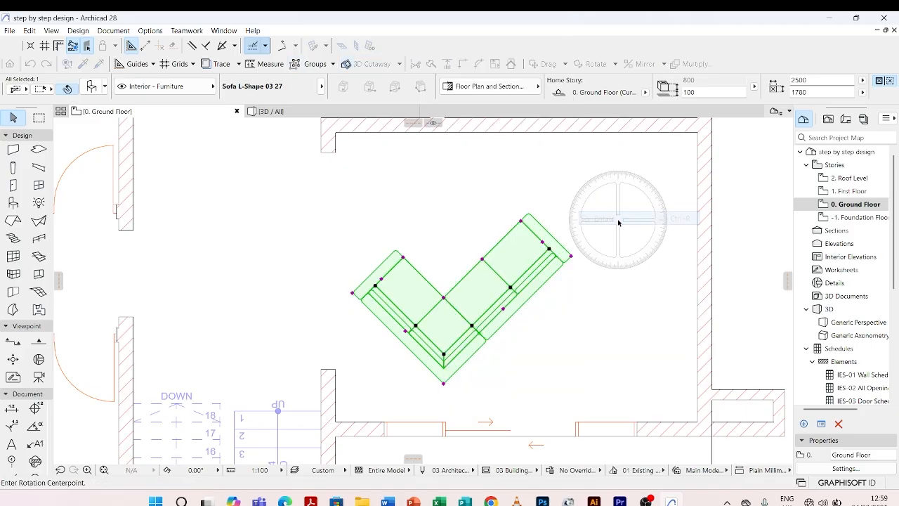
pyautogui.click(443, 383)
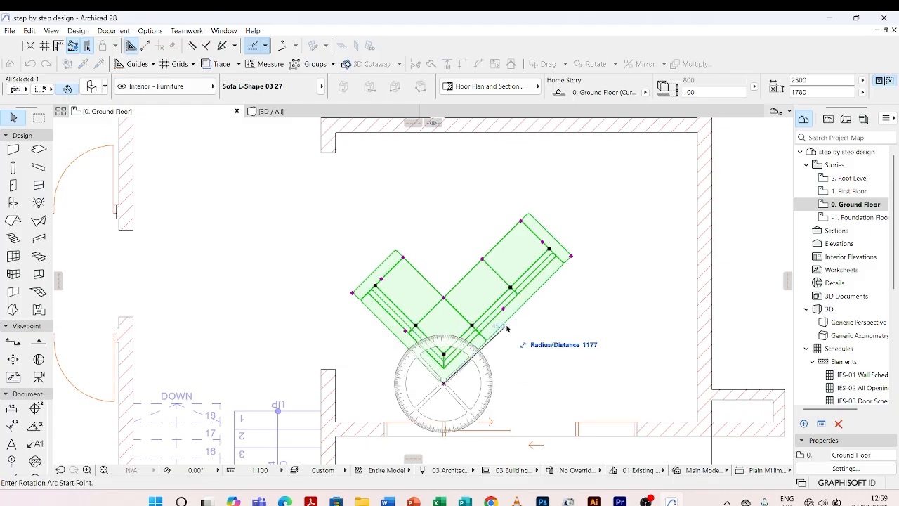
pyautogui.click(573, 257)
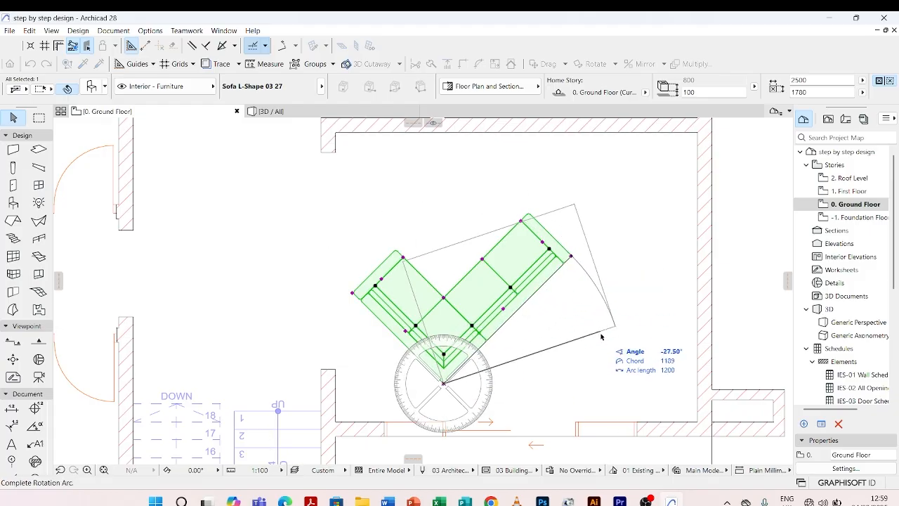
pyautogui.click(630, 387)
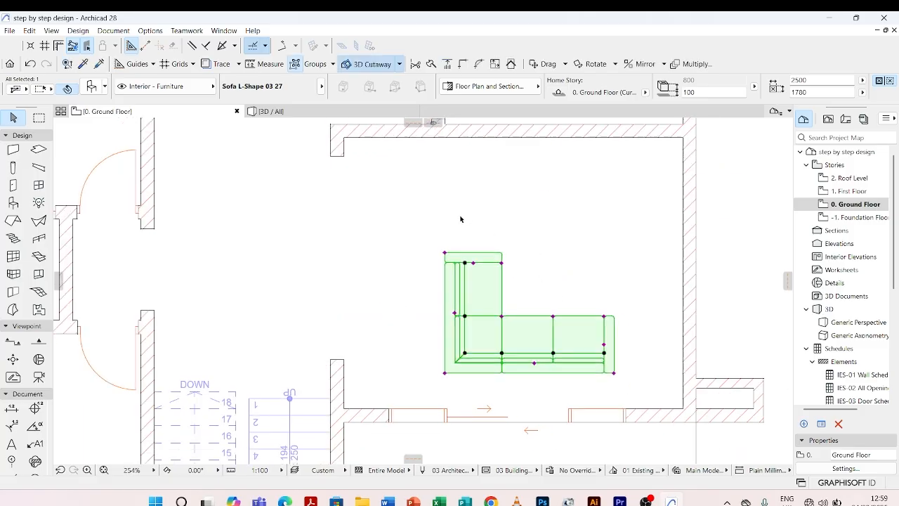
# Drag the sofa toward the stair-side wall, about 532 mm from it and about 479 mm from the sliding-door wall, then deselect it.
pyautogui.scroll(-3, 462, 281)
pyautogui.scroll(3, 464, 288)
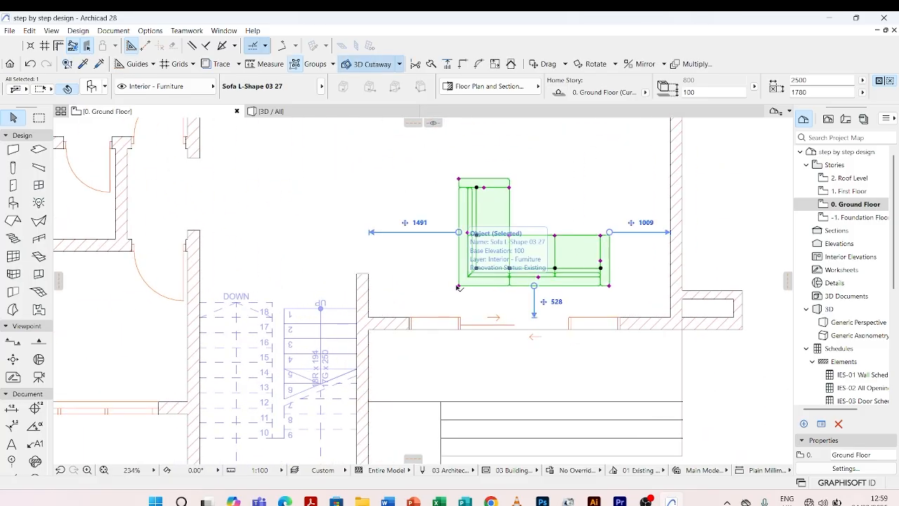
pyautogui.click(459, 286)
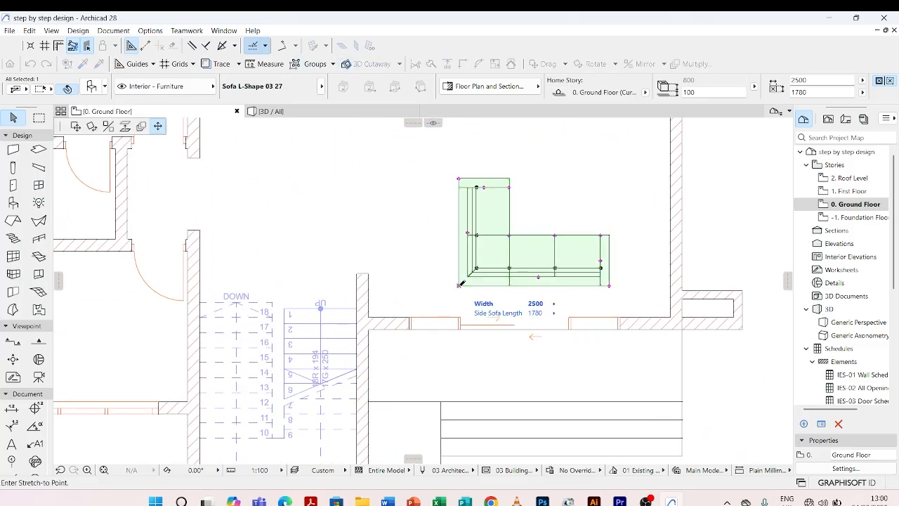
pyautogui.click(76, 126)
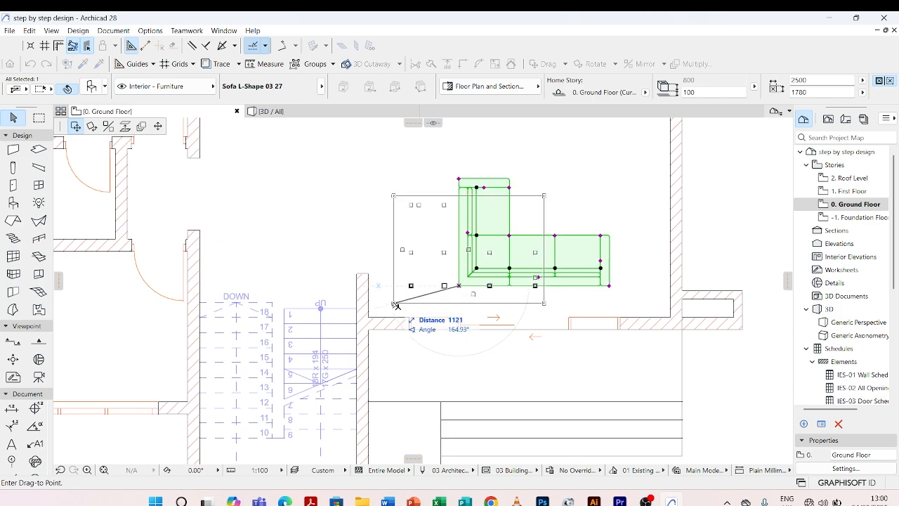
pyautogui.click(401, 289)
pyautogui.scroll(-5, 480, 287)
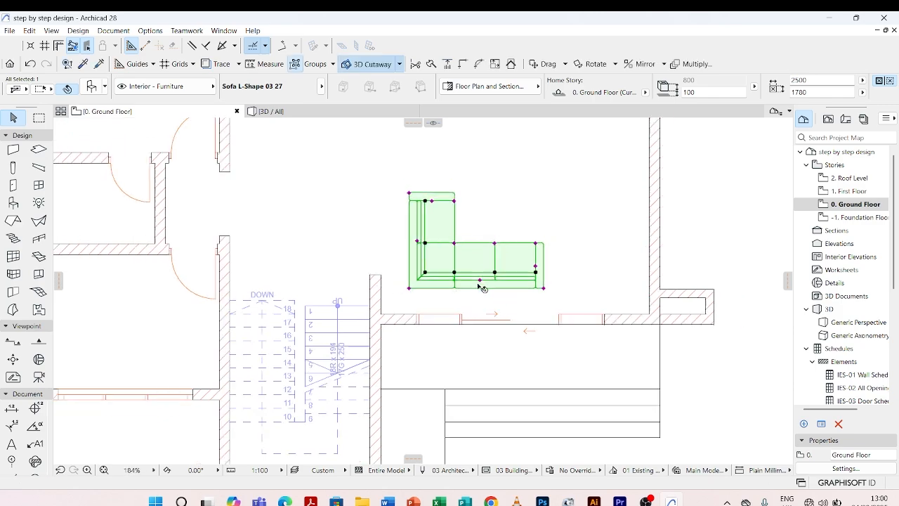
pyautogui.click(538, 256)
pyautogui.scroll(2, 472, 281)
pyautogui.scroll(2, 476, 282)
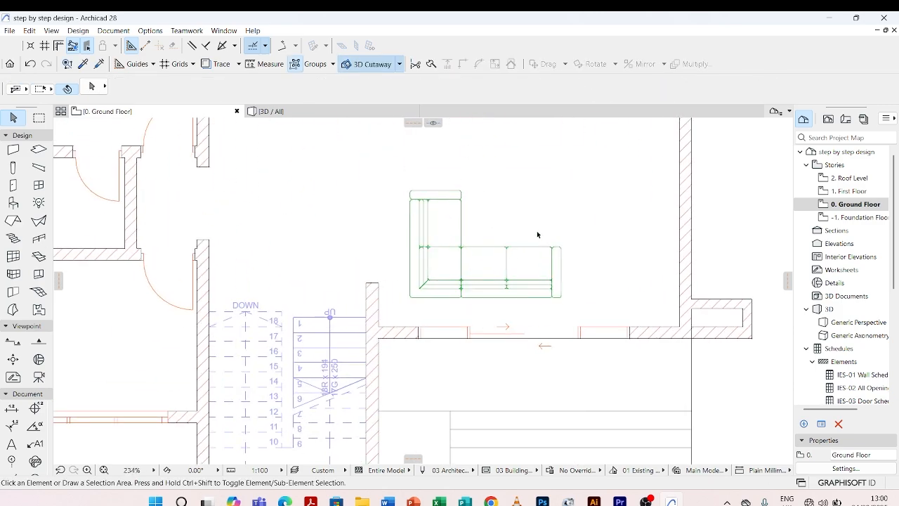
# Open the placed sofa's object selection settings at the Seating and Legs page.
pyautogui.click(461, 253)
pyautogui.press('Escape')
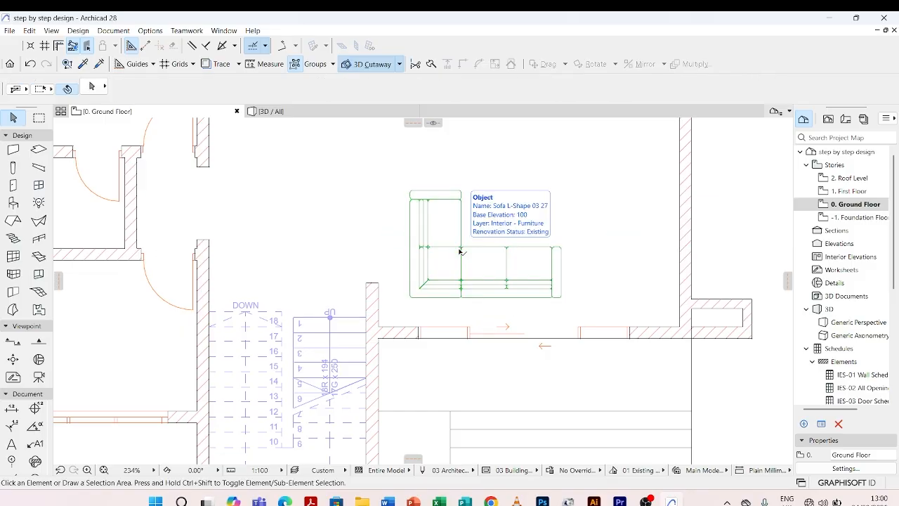
pyautogui.click(460, 251)
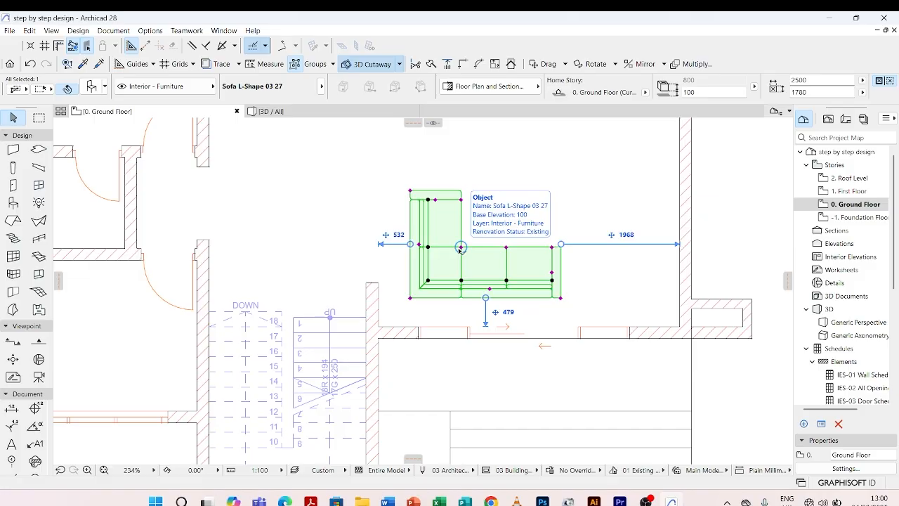
pyautogui.rightClick(460, 250)
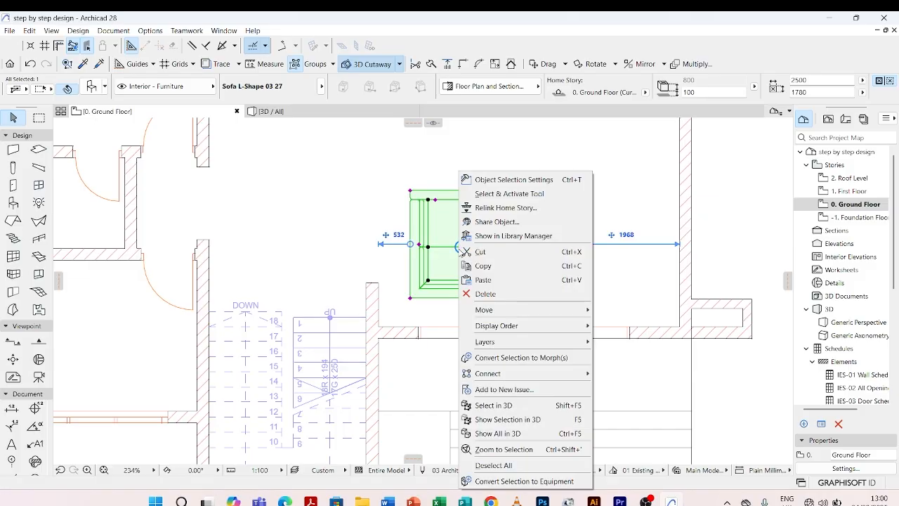
pyautogui.click(527, 184)
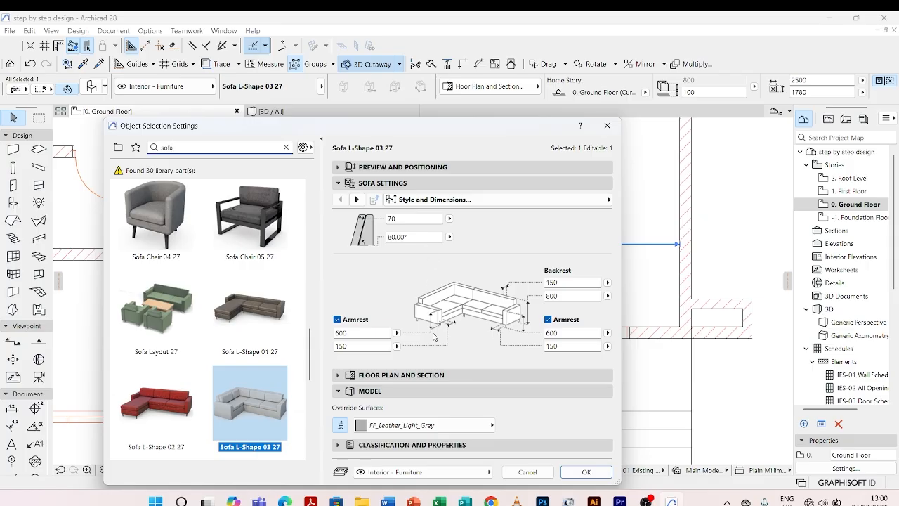
pyautogui.click(358, 199)
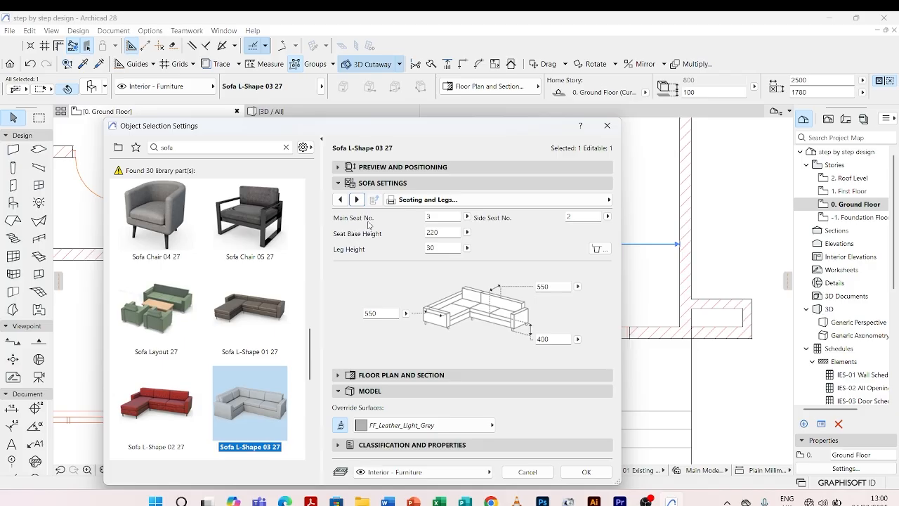
# Set the sofa's Main Seat No. to 4, moving the settings dialog off the plan, and apply the change.
pyautogui.click(467, 217)
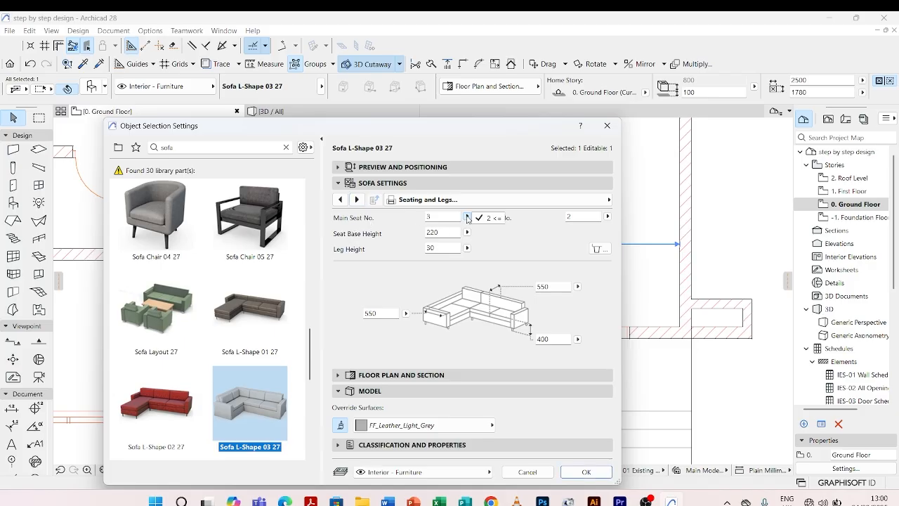
pyautogui.click(469, 219)
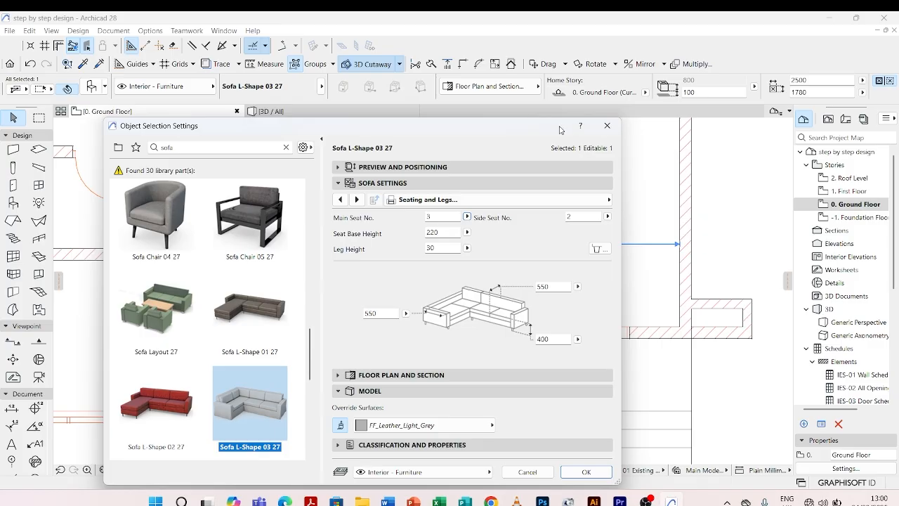
pyautogui.moveTo(560, 130); pyautogui.dragTo(351, 120)
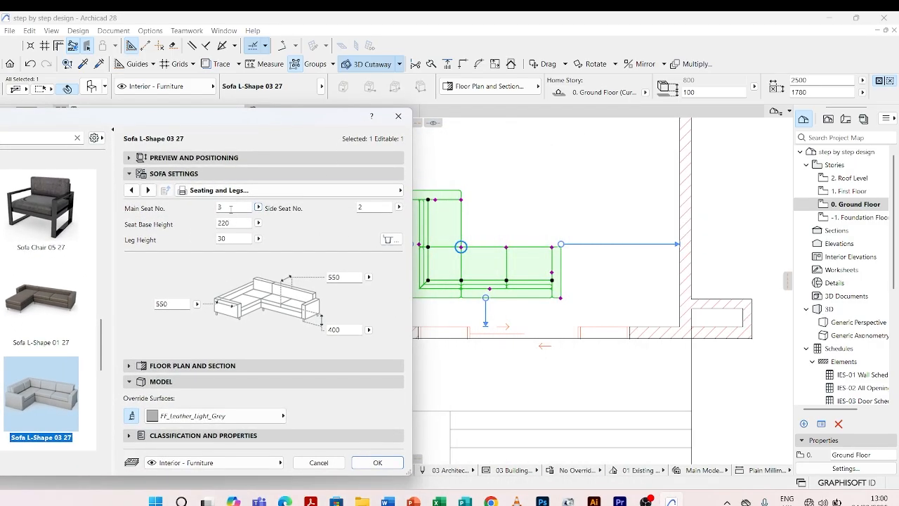
pyautogui.click(231, 208)
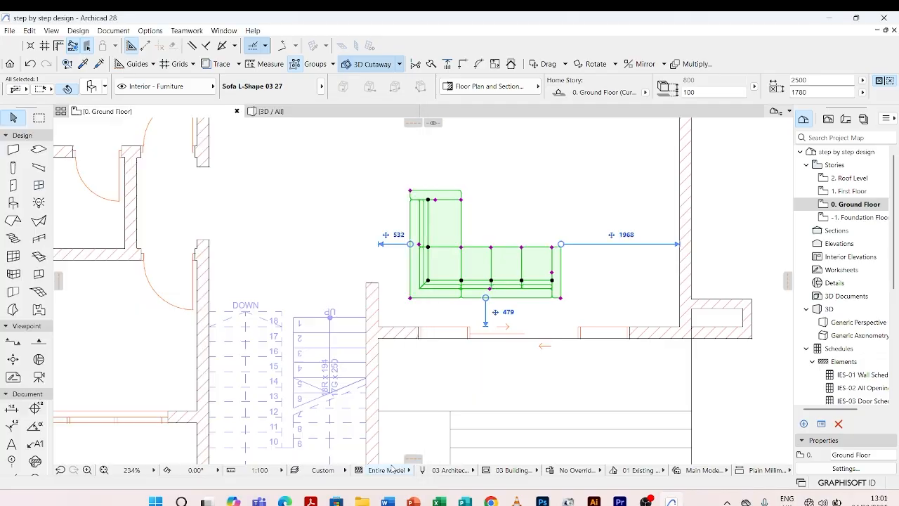
pyautogui.click(378, 462)
pyautogui.scroll(3, 530, 282)
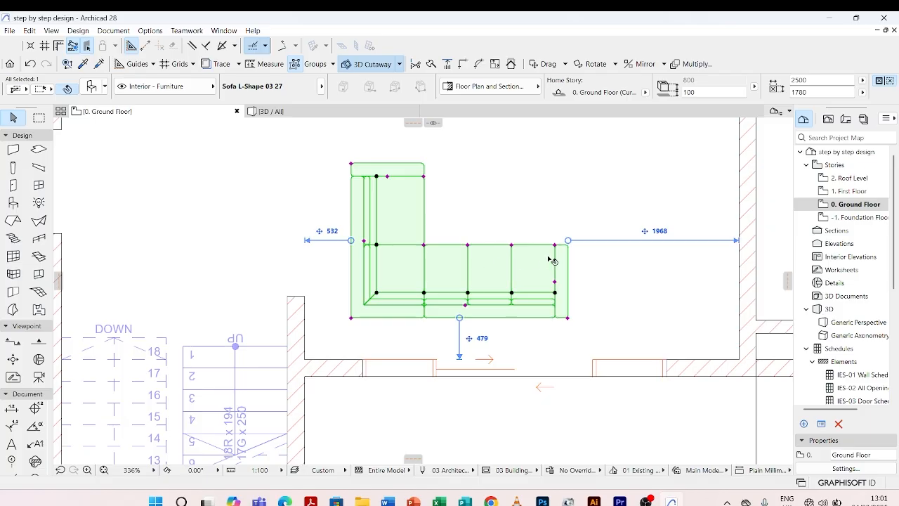
pyautogui.scroll(-3, 566, 271)
pyautogui.press('Escape')
# Set the selected sofa's long side dimension to 3000 mm, leaving its other dimension at 1780 mm, and deselect it.
pyautogui.scroll(2, 507, 266)
pyautogui.click(503, 256)
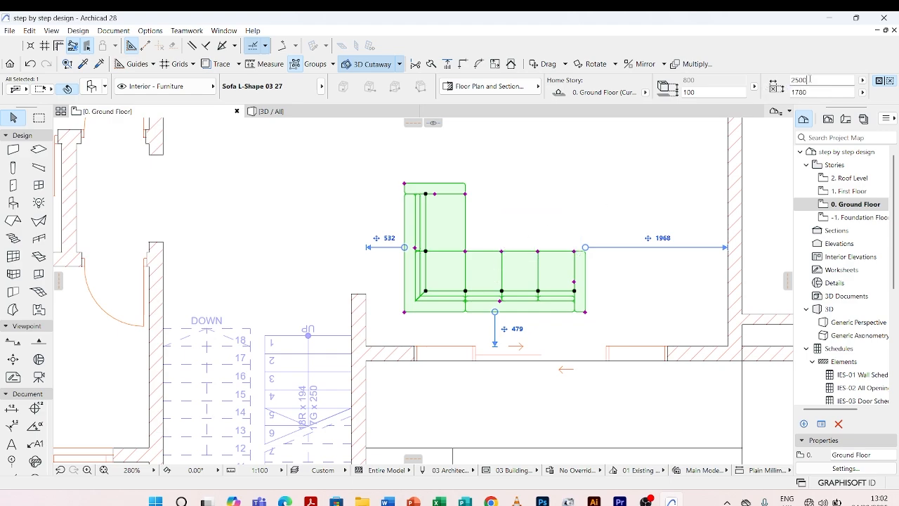
pyautogui.click(788, 80)
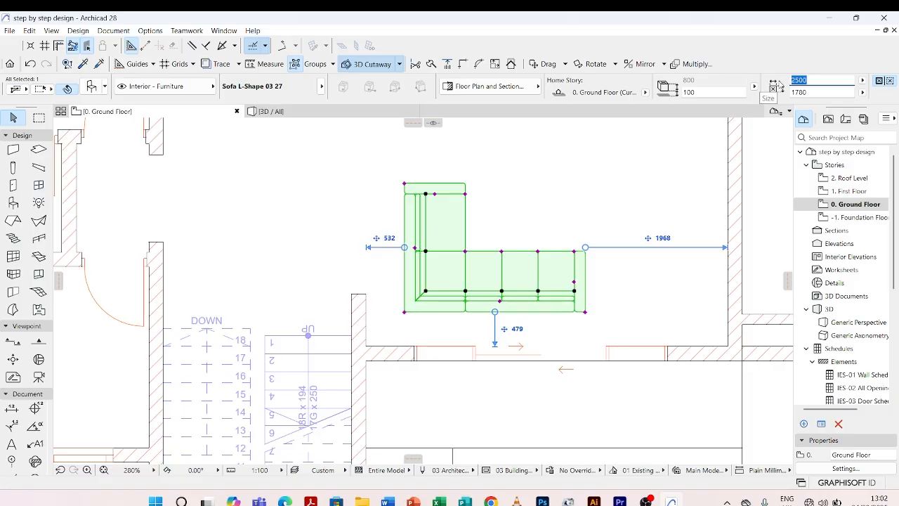
pyautogui.write('3000')
pyautogui.press('Return')
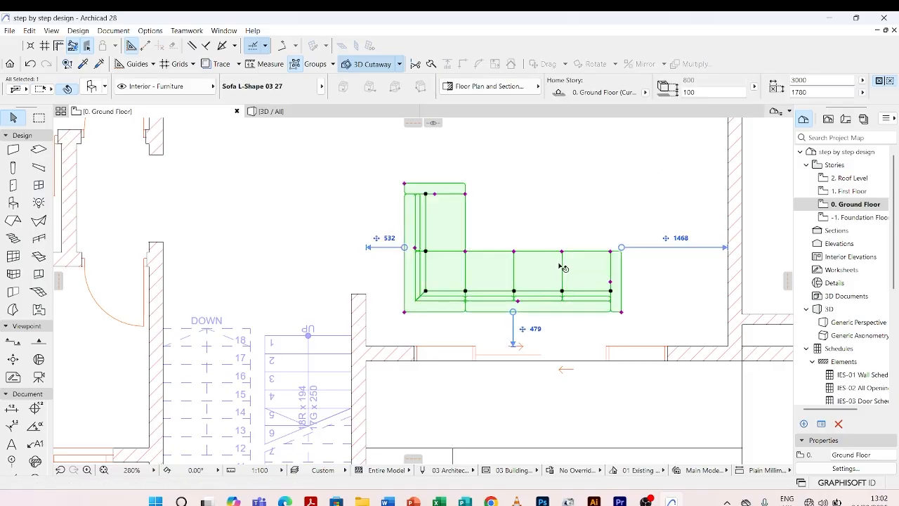
pyautogui.scroll(-2, 562, 271)
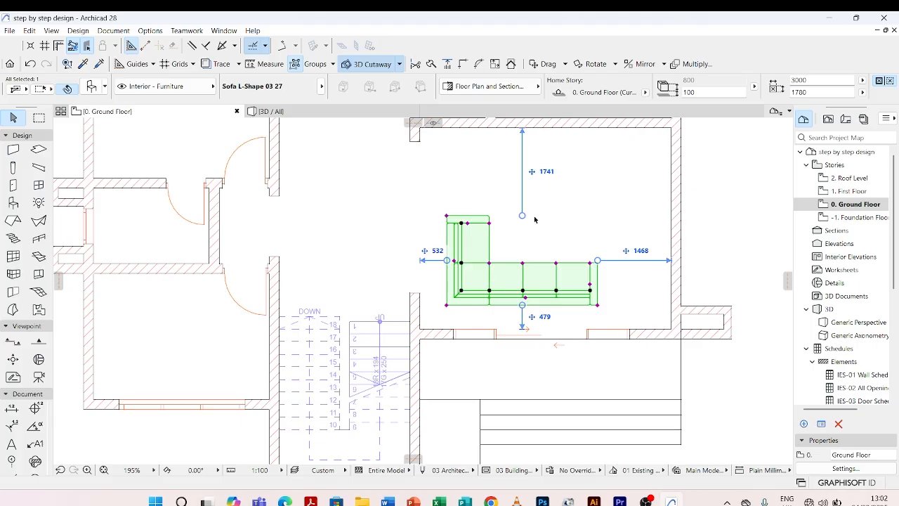
pyautogui.click(569, 221)
pyautogui.click(557, 264)
pyautogui.press('Escape')
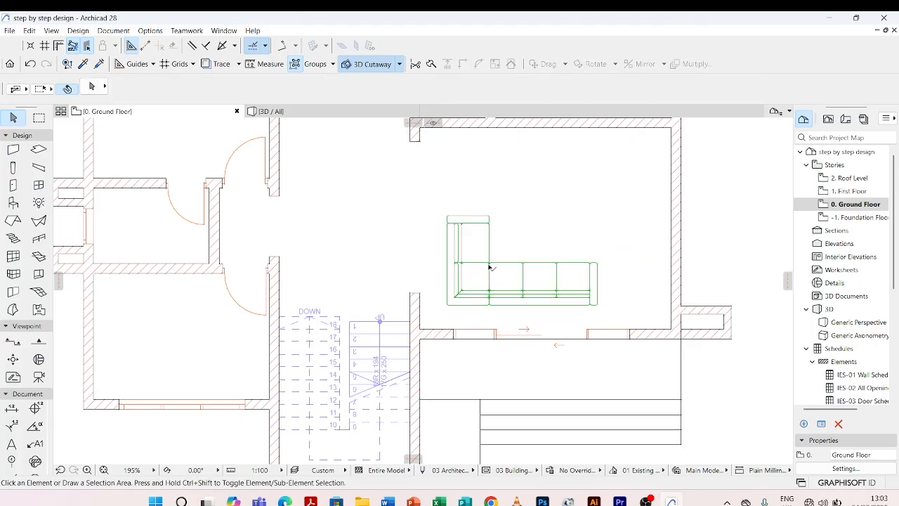
# Open the placed sofa's settings and change its leg style from the Legs page to Wheel.
pyautogui.click(489, 267)
pyautogui.doubleClick(491, 265)
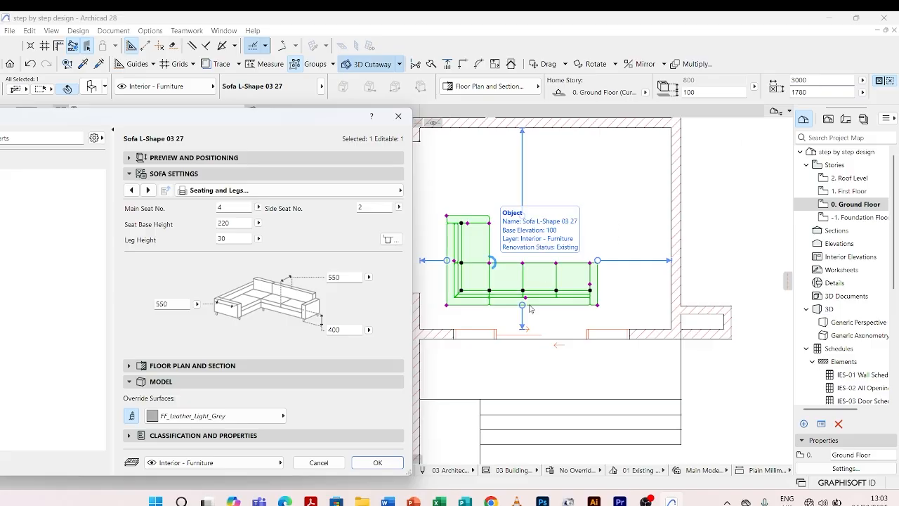
pyautogui.click(258, 222)
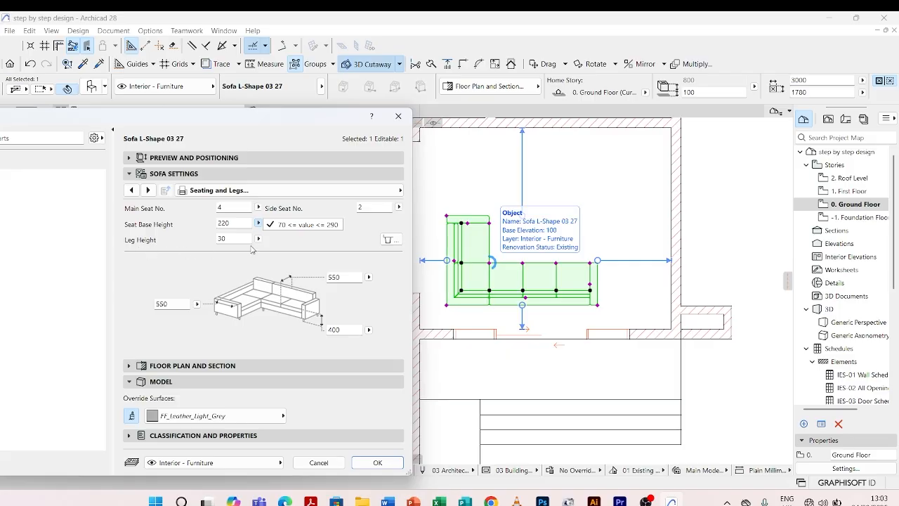
pyautogui.click(226, 223)
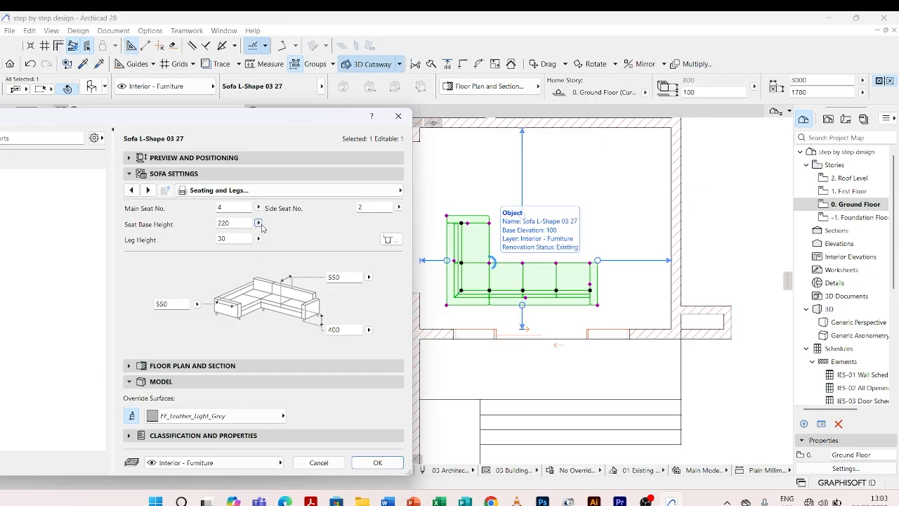
pyautogui.click(148, 191)
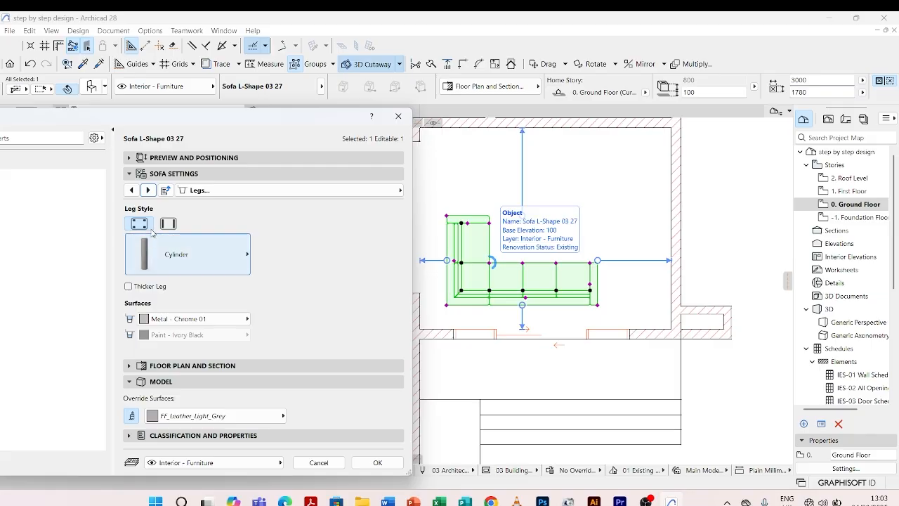
pyautogui.click(238, 256)
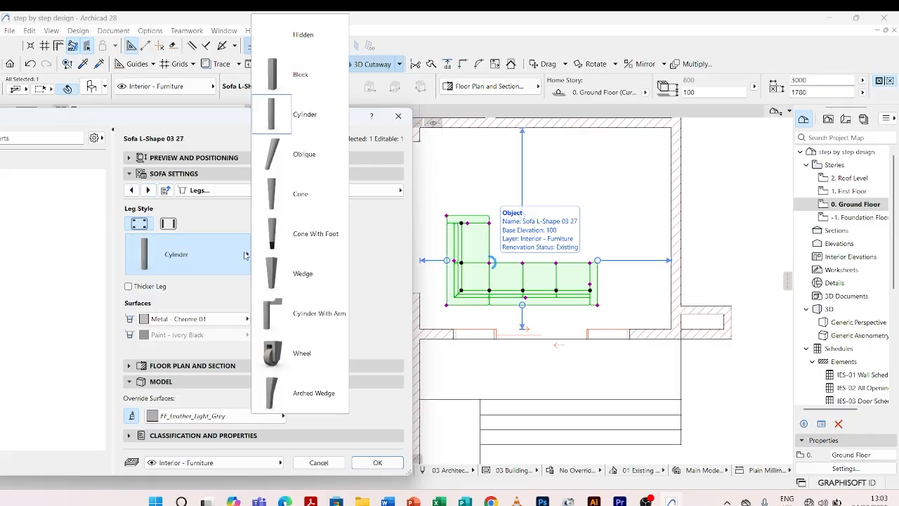
pyautogui.click(304, 355)
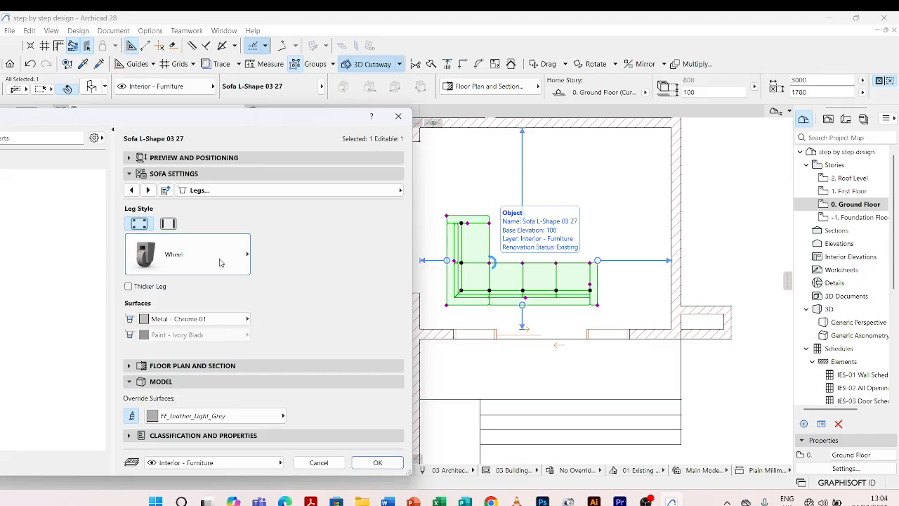
# Set the sofa's 2D detail level to Symbolic, 3D detail level to Full, and its contour pen to grey pen 82.
pyautogui.click(149, 190)
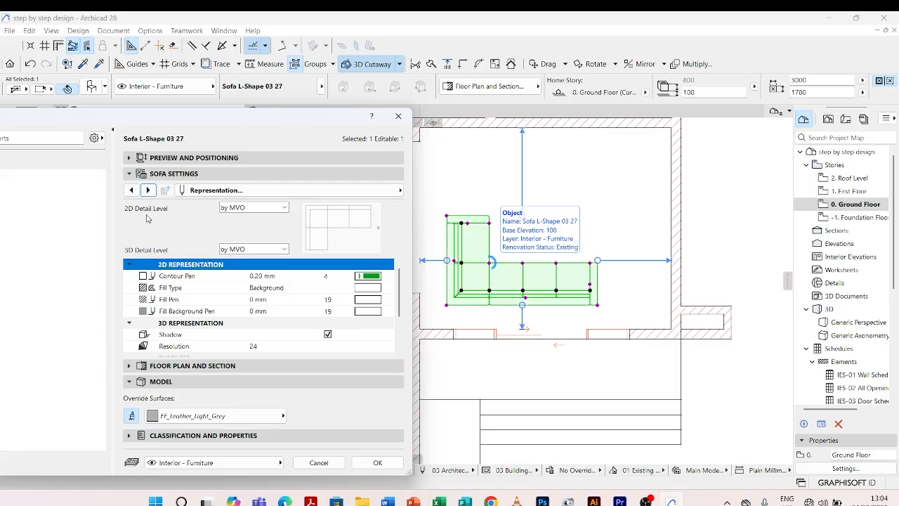
pyautogui.click(284, 209)
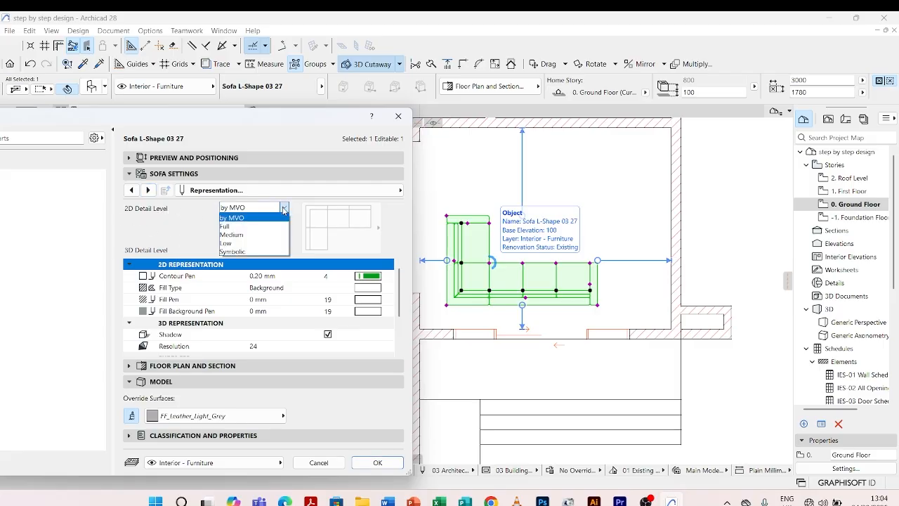
pyautogui.click(236, 254)
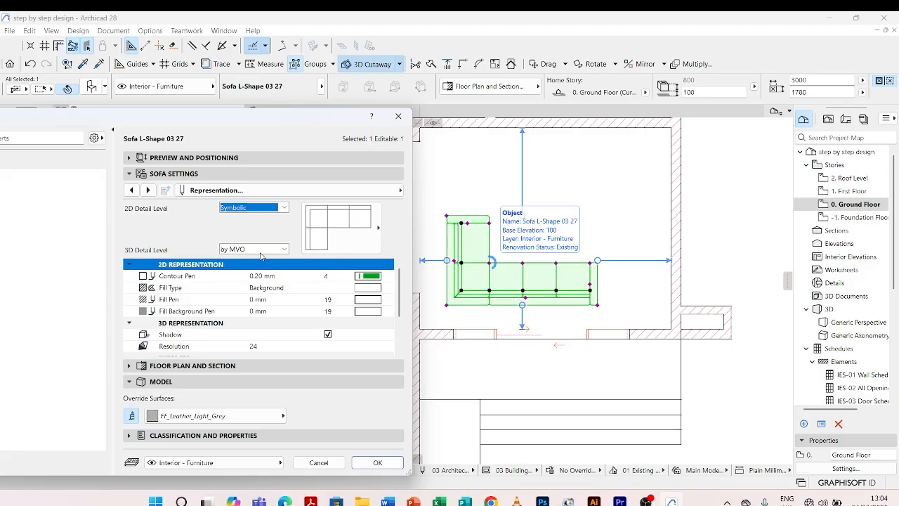
pyautogui.click(284, 250)
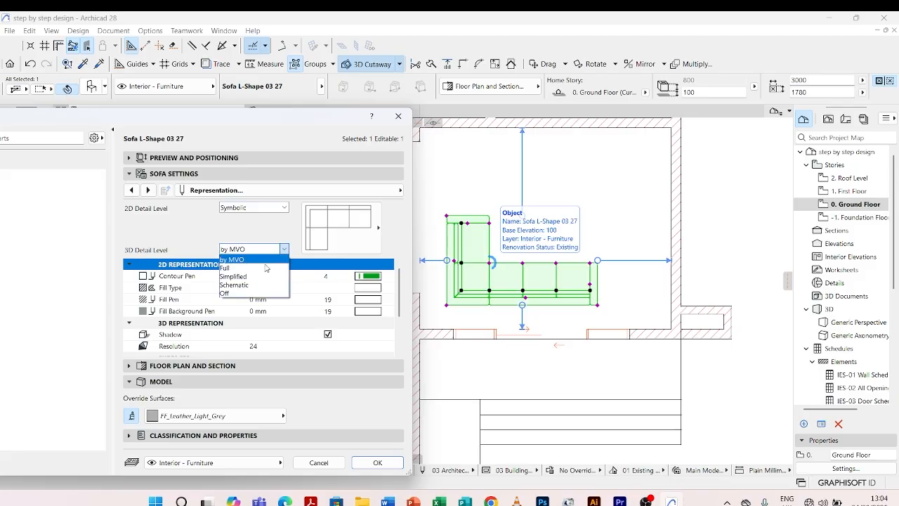
pyautogui.click(264, 269)
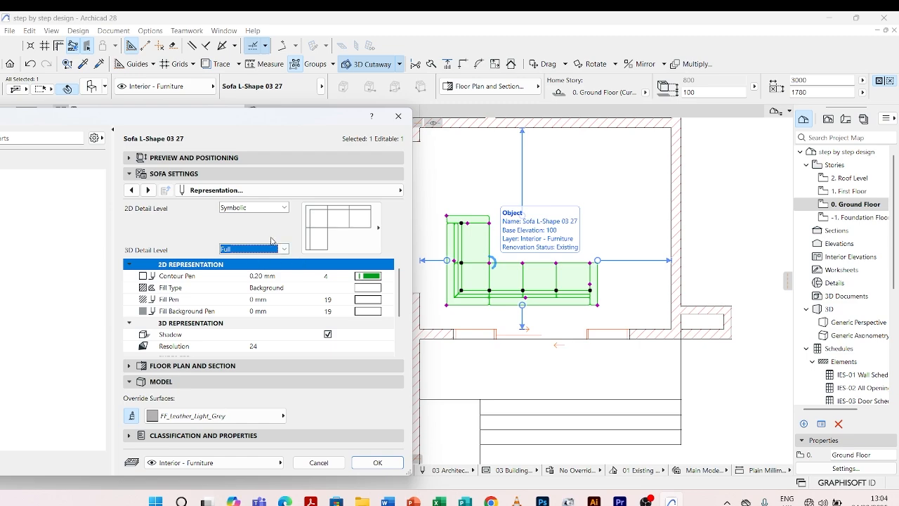
pyautogui.click(376, 279)
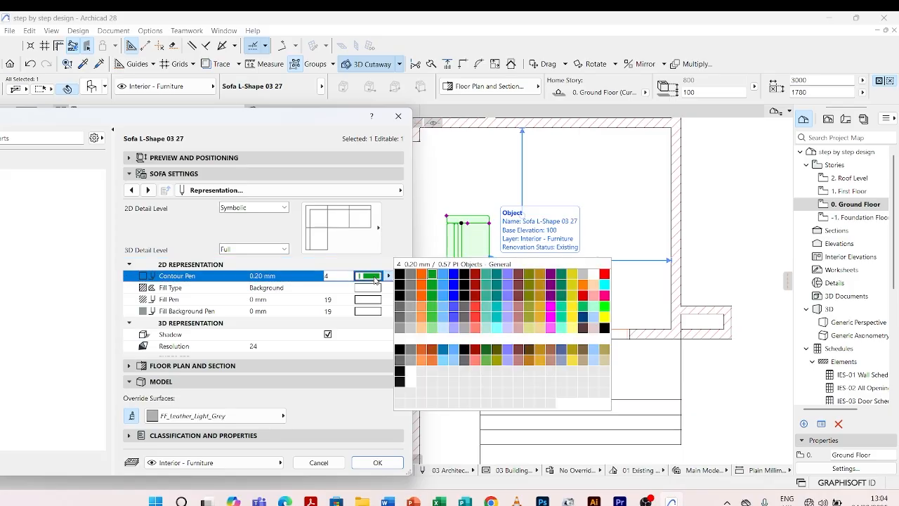
pyautogui.click(412, 316)
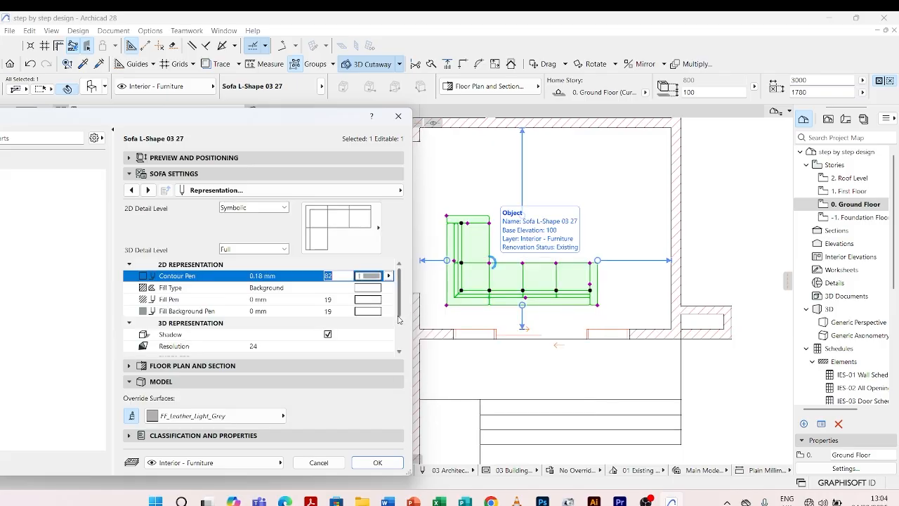
# Keep FF_Leather_Light_Grey as the sofa's override surface and apply the changed sofa settings.
pyautogui.click(149, 190)
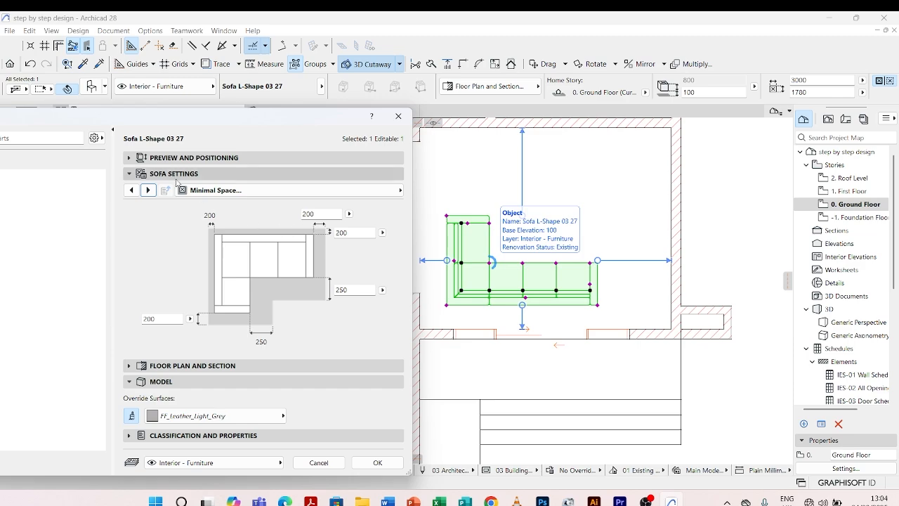
pyautogui.click(149, 190)
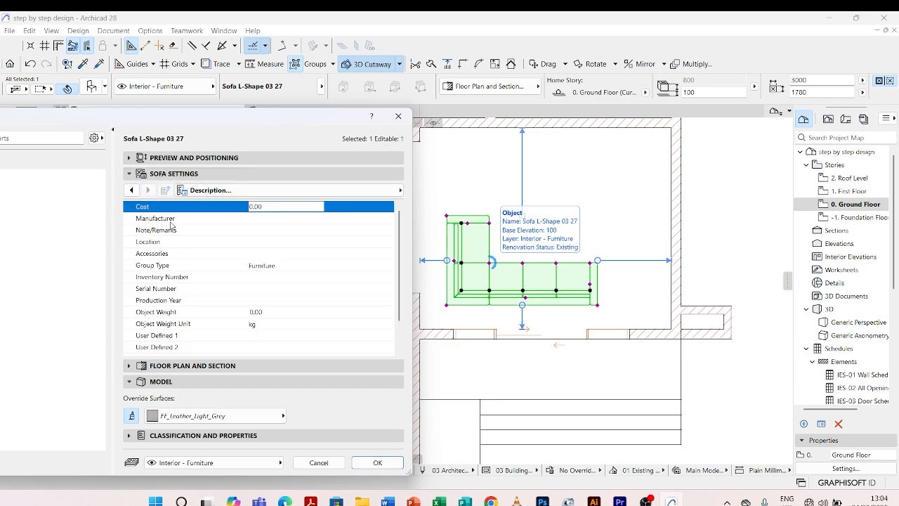
pyautogui.scroll(-1, 186, 253)
pyautogui.scroll(1, 202, 280)
pyautogui.click(141, 383)
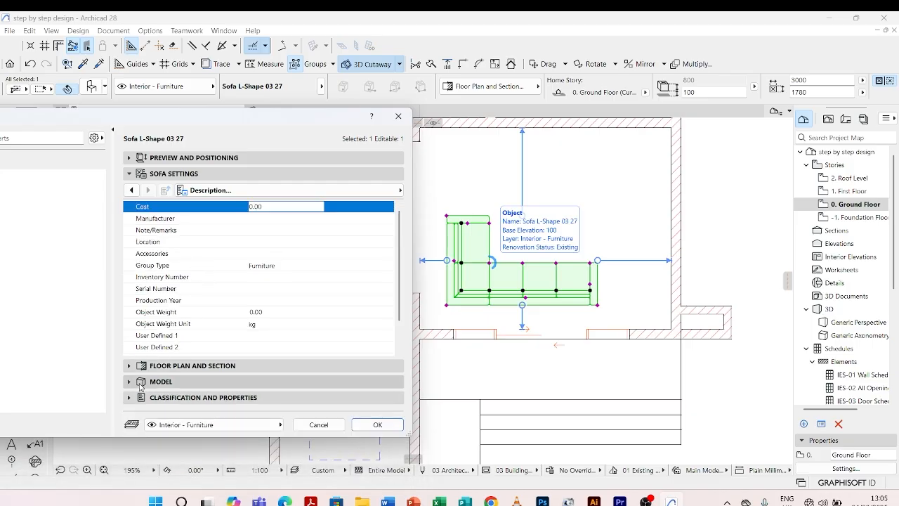
pyautogui.click(141, 383)
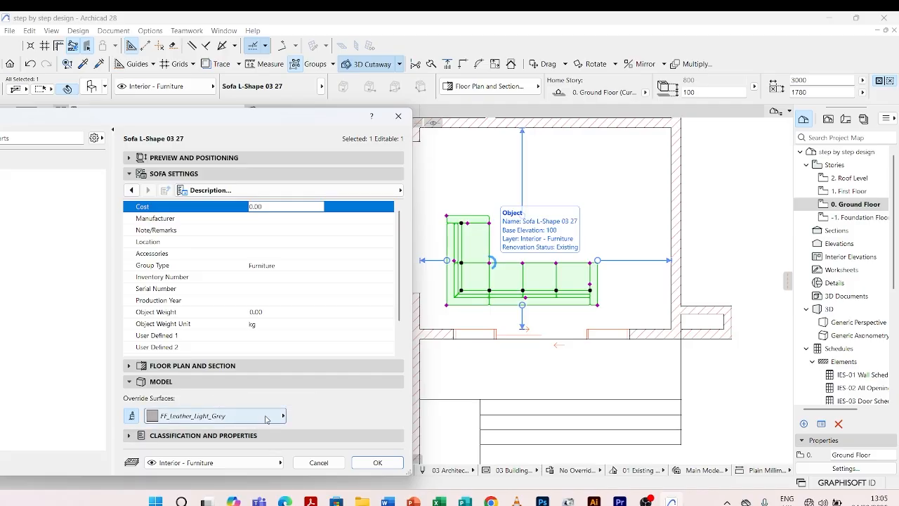
pyautogui.click(268, 416)
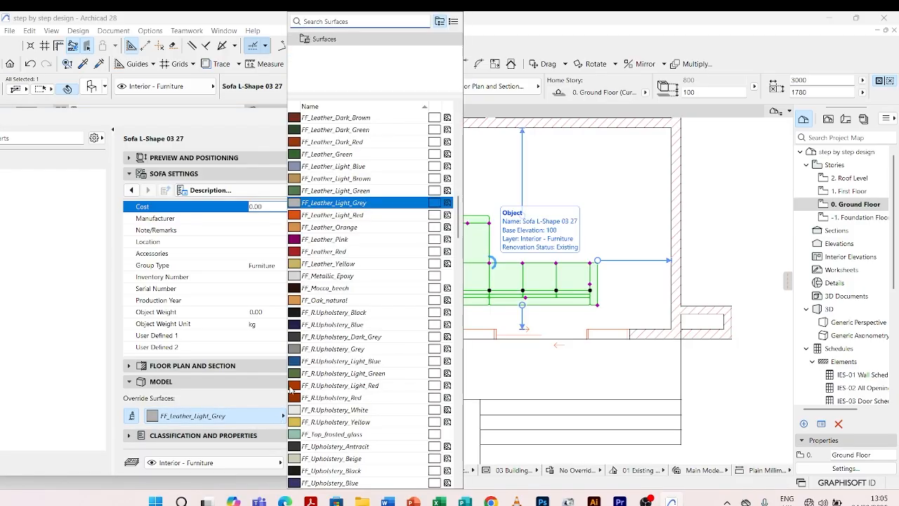
pyautogui.click(354, 203)
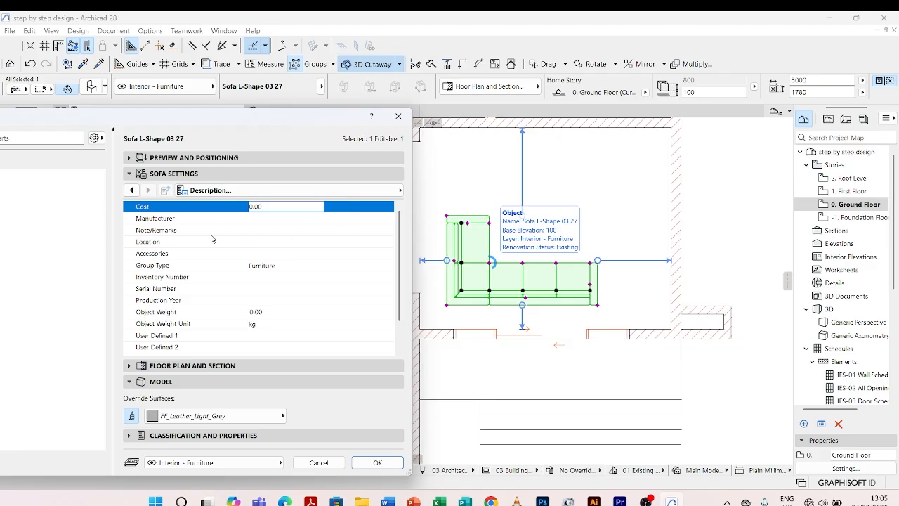
pyautogui.click(131, 190)
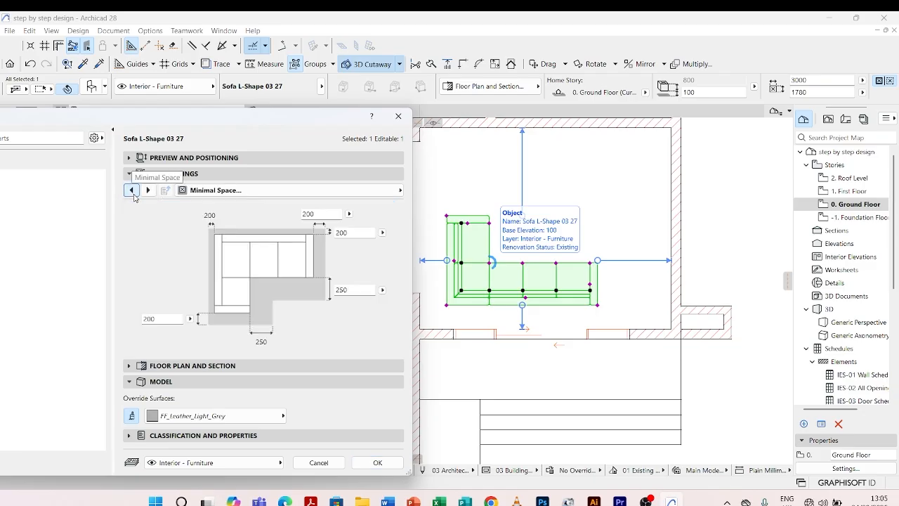
pyautogui.click(130, 190)
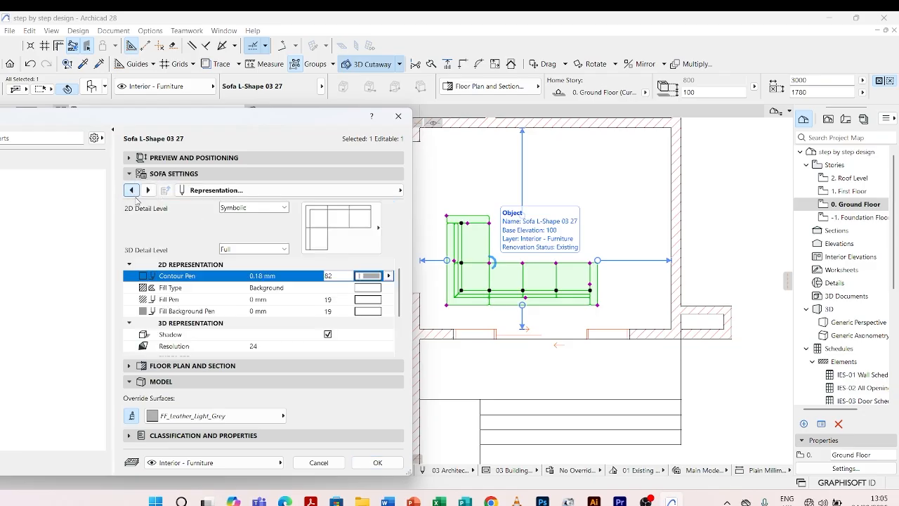
pyautogui.click(378, 463)
# Examine the updated sofa symbol and its distances to the living area walls, leaving nothing selected.
pyautogui.click(415, 231)
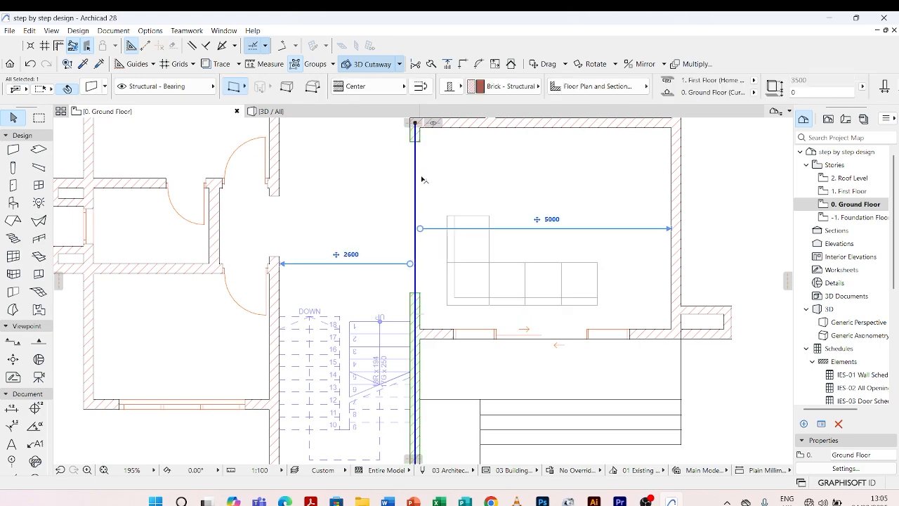
pyautogui.click(462, 220)
pyautogui.scroll(3, 466, 301)
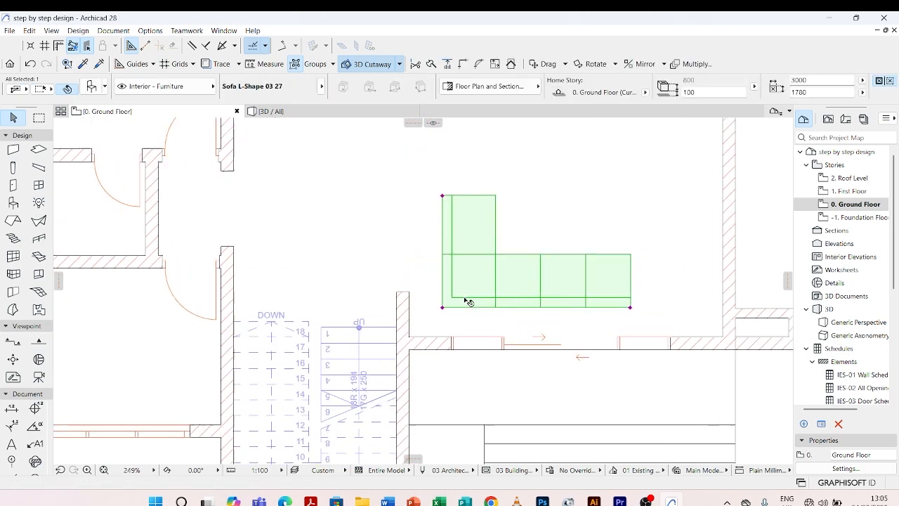
pyautogui.scroll(-7, 466, 302)
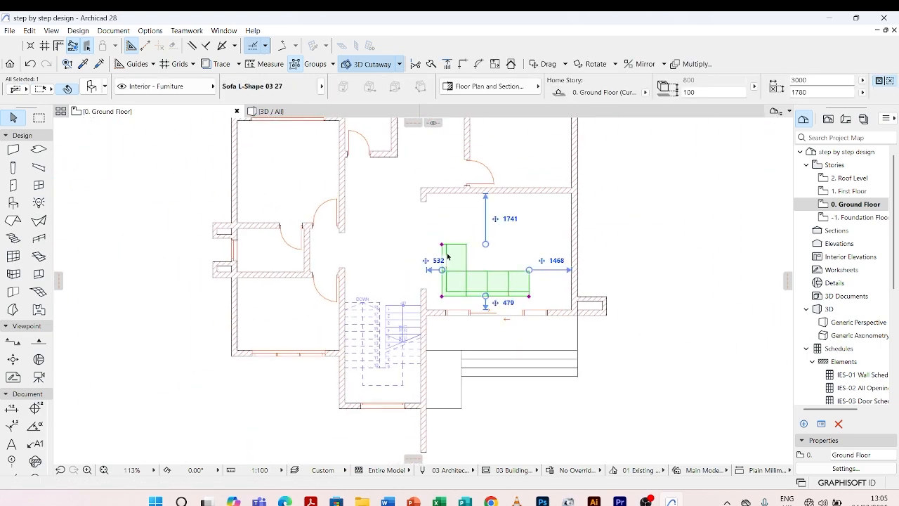
pyautogui.press('Escape')
pyautogui.scroll(3, 470, 278)
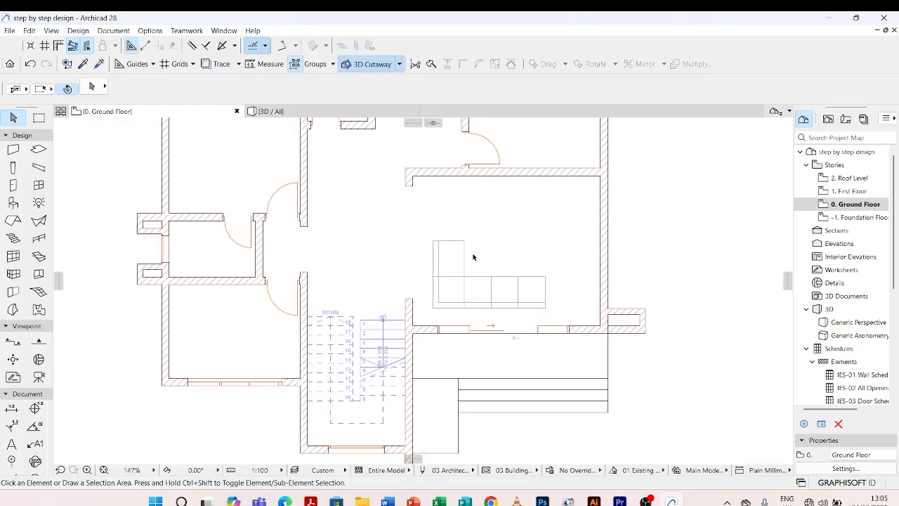
pyautogui.click(433, 308)
pyautogui.click(385, 265)
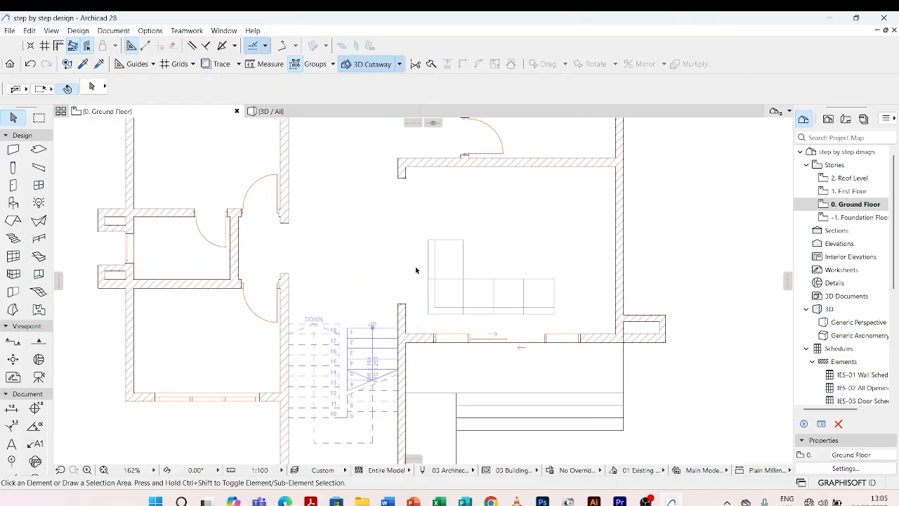
pyautogui.scroll(-3, 461, 292)
pyautogui.scroll(3, 494, 234)
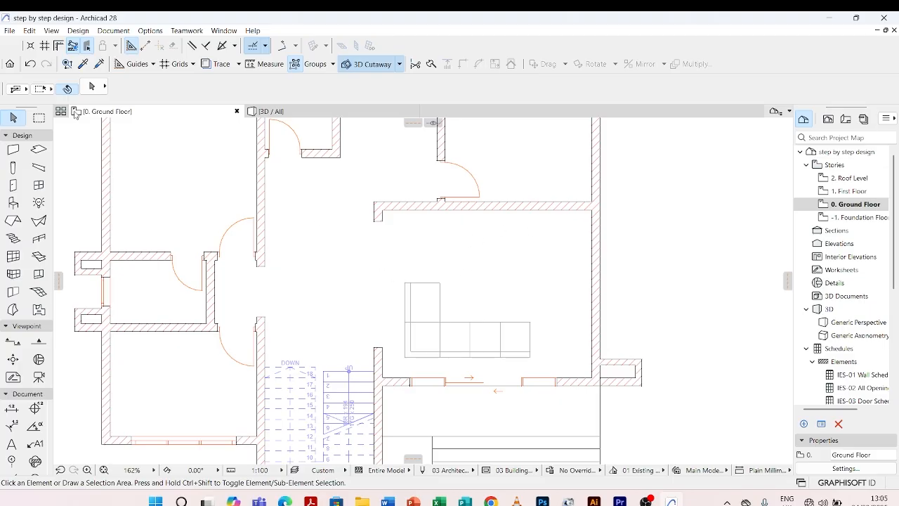
# Search the object library for "sofa" and choose the Sofa - 2 Seater favorite as the object to place.
pyautogui.doubleClick(14, 204)
pyautogui.moveTo(274, 122); pyautogui.dragTo(394, 120)
pyautogui.click(138, 138)
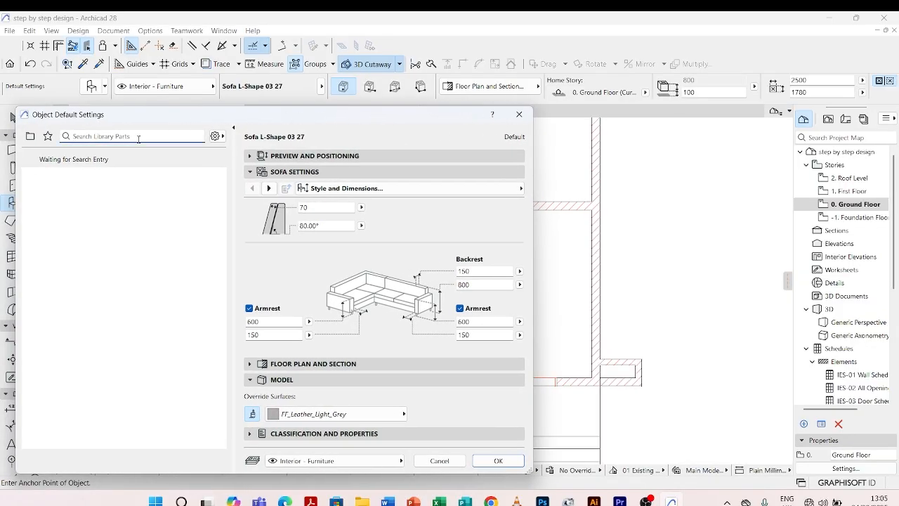
pyautogui.write('sofa')
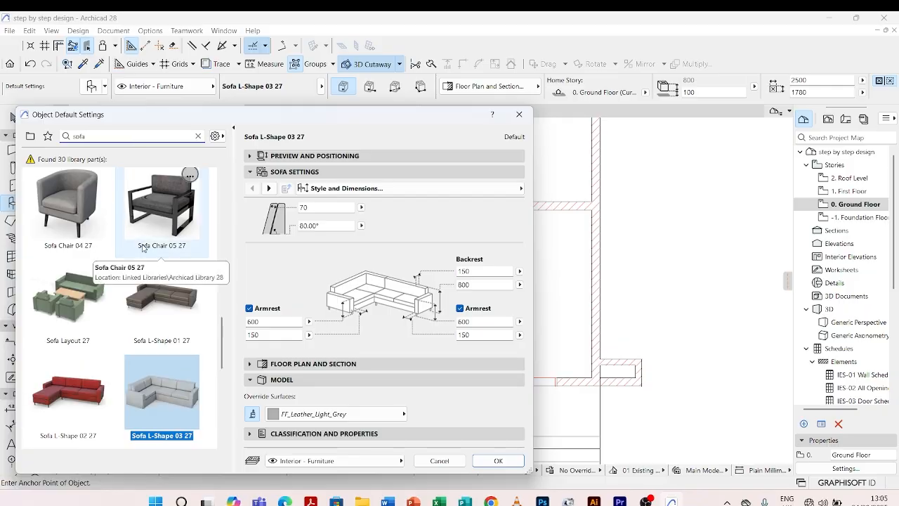
pyautogui.scroll(-7, 149, 253)
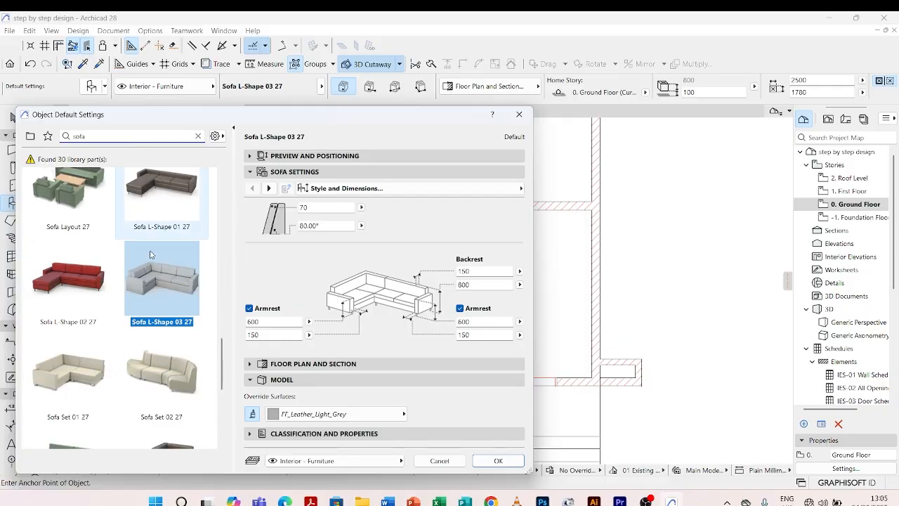
pyautogui.scroll(-2, 151, 254)
pyautogui.scroll(4, 152, 255)
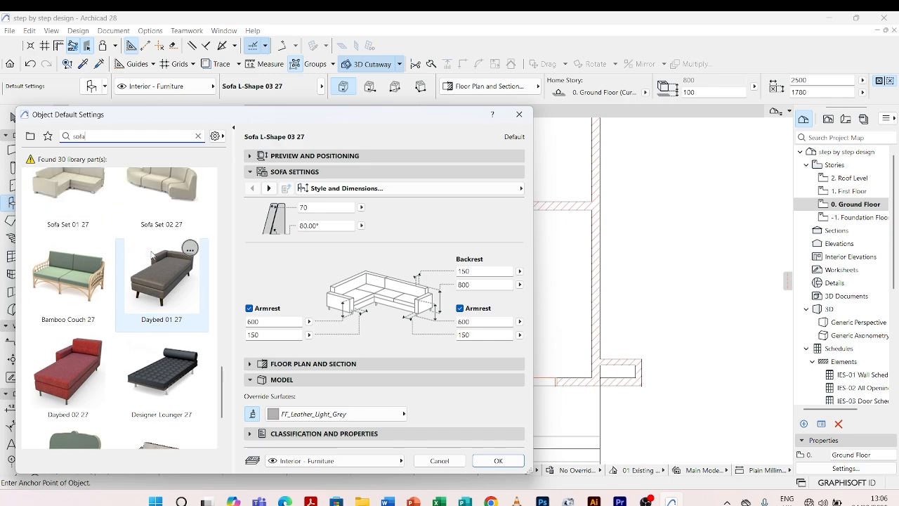
pyautogui.scroll(5, 154, 255)
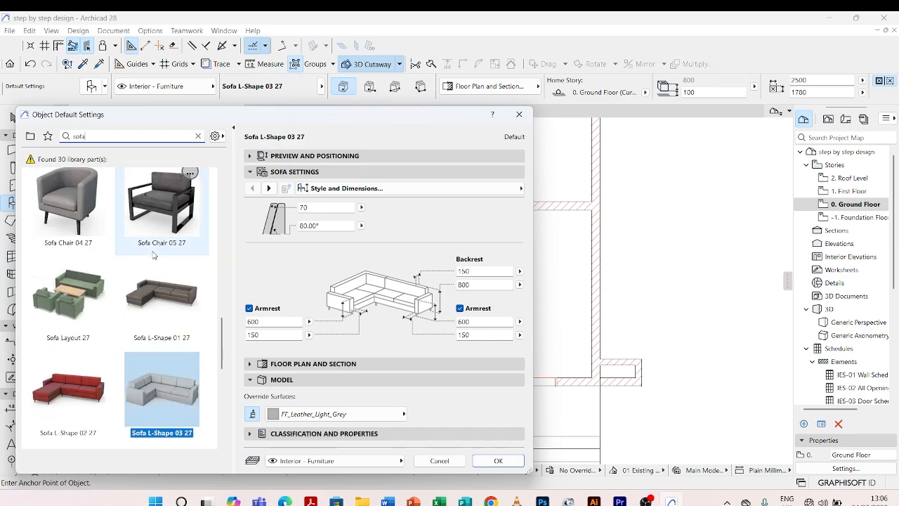
pyautogui.scroll(2, 156, 256)
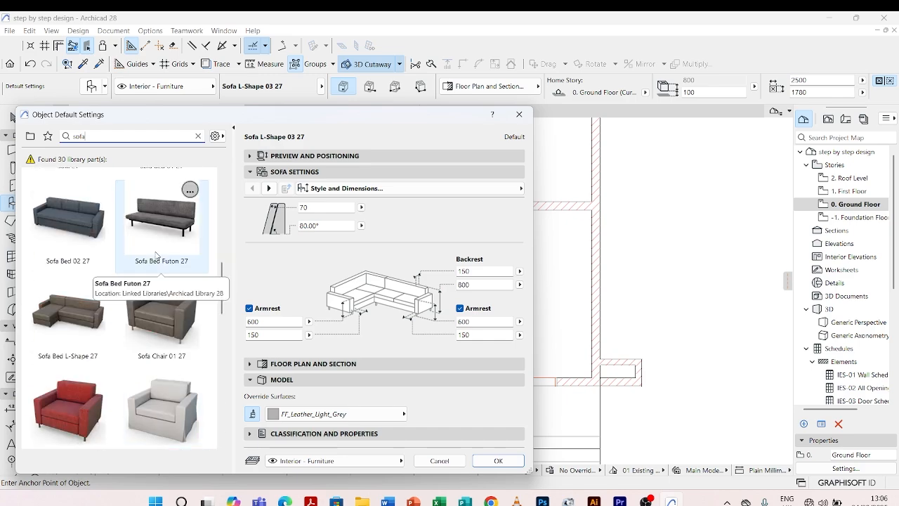
pyautogui.scroll(-6, 158, 260)
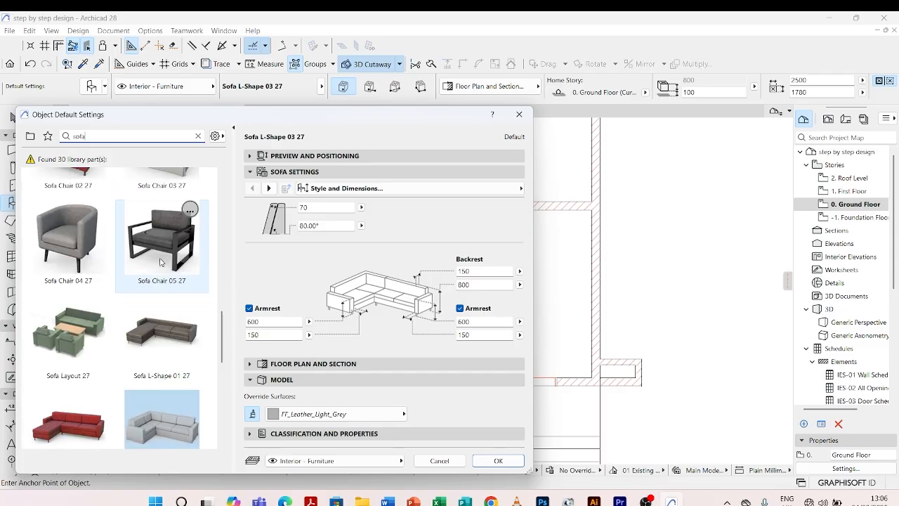
pyautogui.scroll(-2, 162, 286)
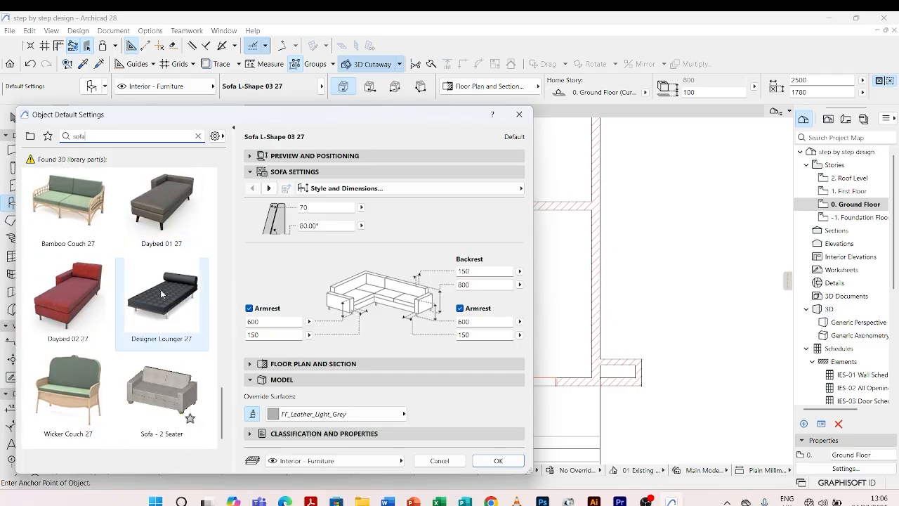
pyautogui.click(166, 384)
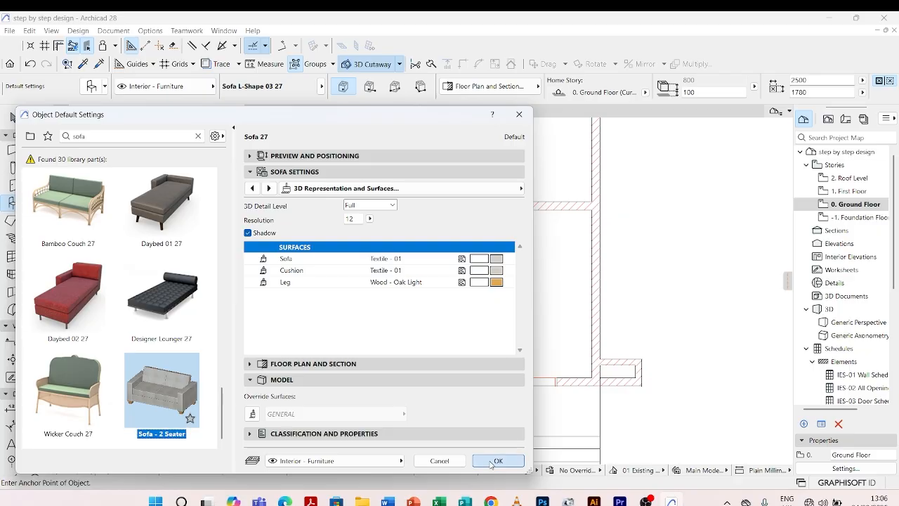
pyautogui.click(495, 462)
# Place the two-seater sofa along the living area's upper wall and move it left about 865 mm parallel to that wall.
pyautogui.click(478, 247)
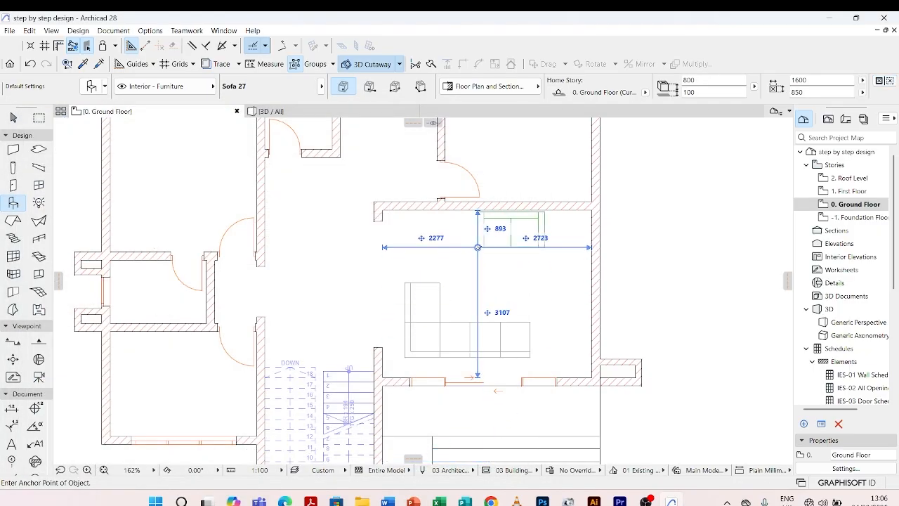
pyautogui.press('Escape')
pyautogui.click(484, 231)
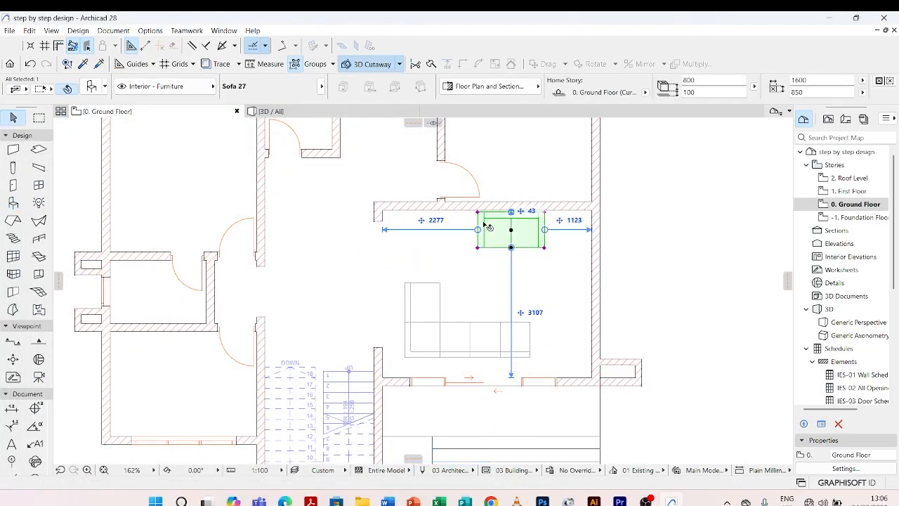
pyautogui.scroll(4, 484, 218)
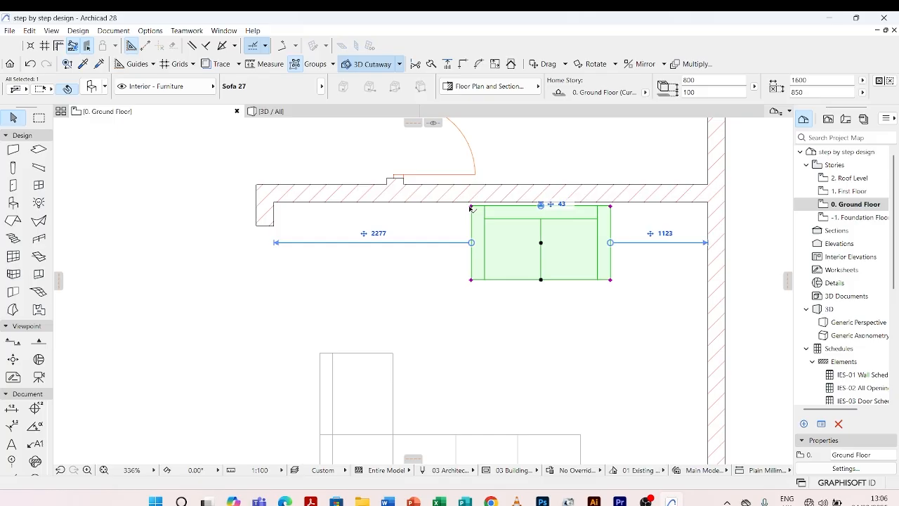
pyautogui.click(471, 207)
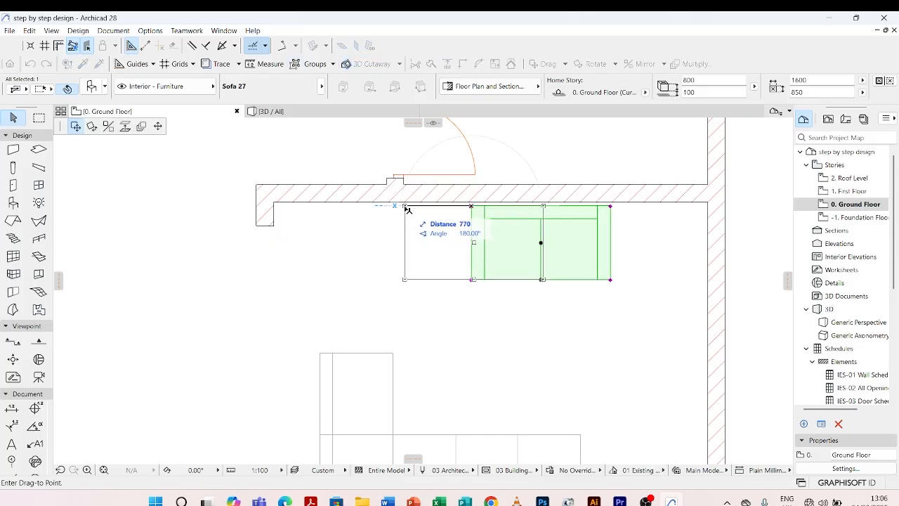
pyautogui.click(396, 206)
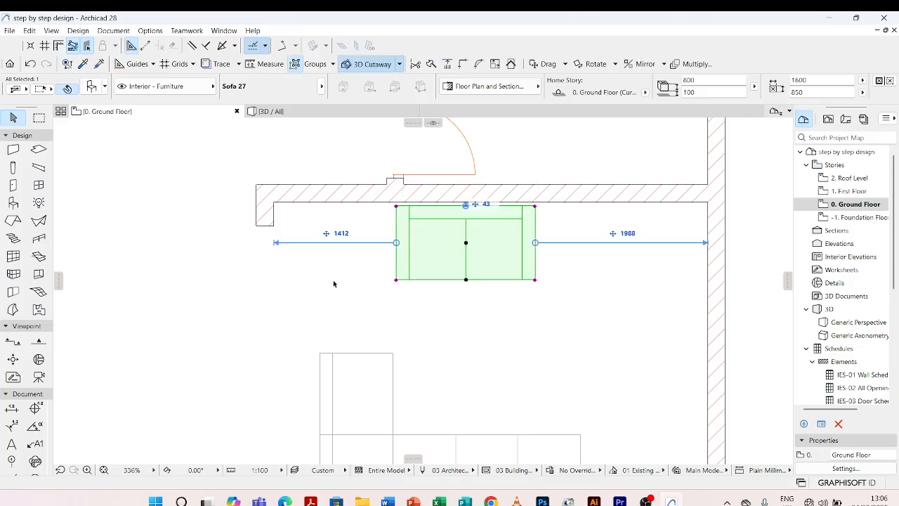
pyautogui.click(334, 283)
pyautogui.scroll(-4, 357, 267)
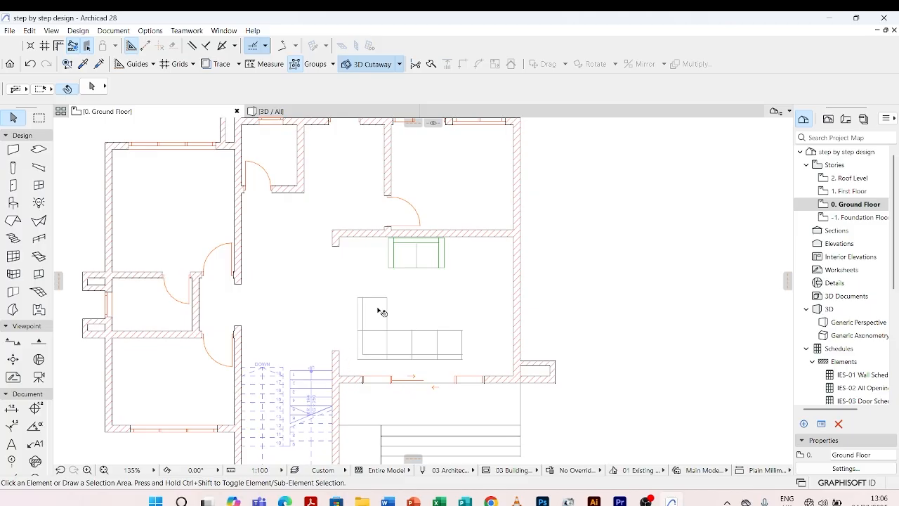
# Open the placed two-seater sofa's settings and set its 2D contour pen to grey pen 82.
pyautogui.scroll(4, 380, 312)
pyautogui.click(451, 253)
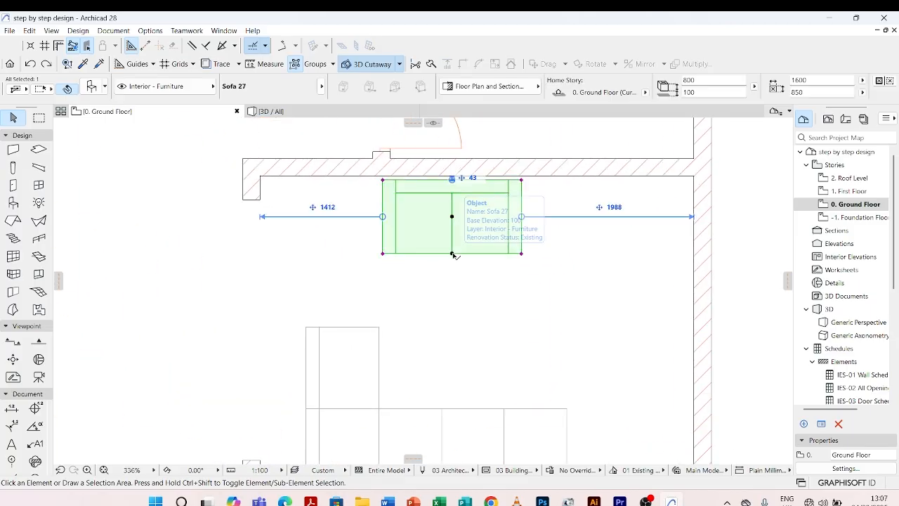
pyautogui.doubleClick(452, 254)
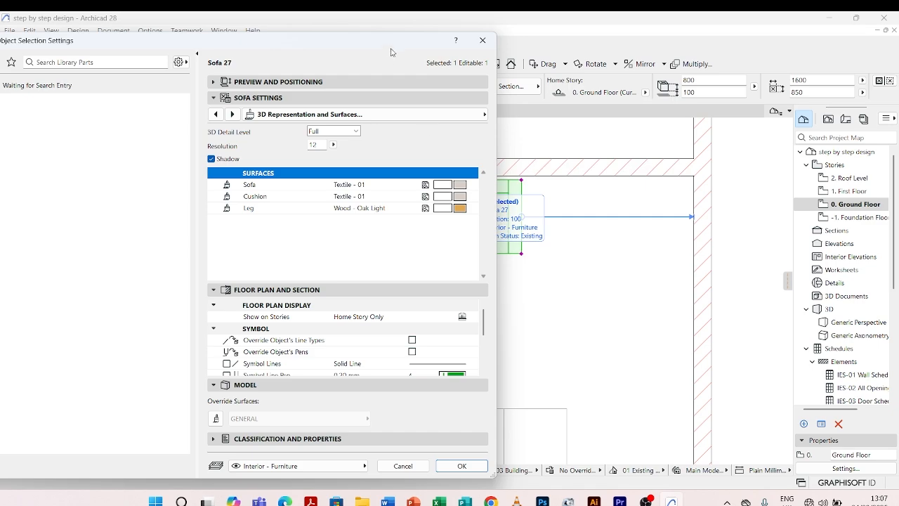
pyautogui.moveTo(390, 48); pyautogui.dragTo(248, 55)
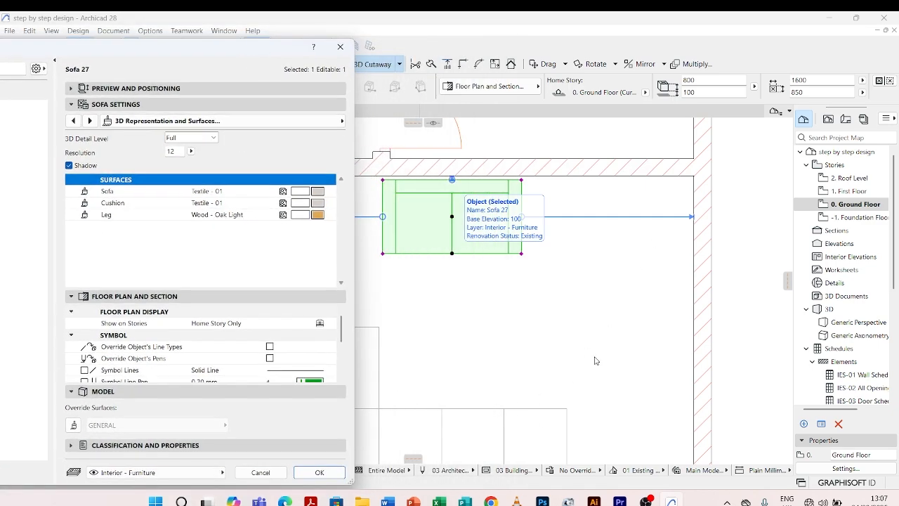
pyautogui.moveTo(257, 49); pyautogui.dragTo(292, 67)
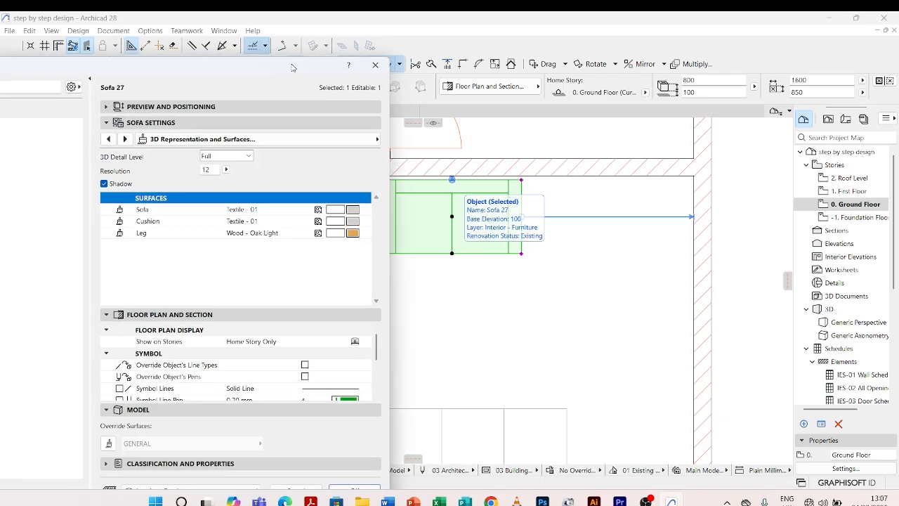
pyautogui.click(109, 139)
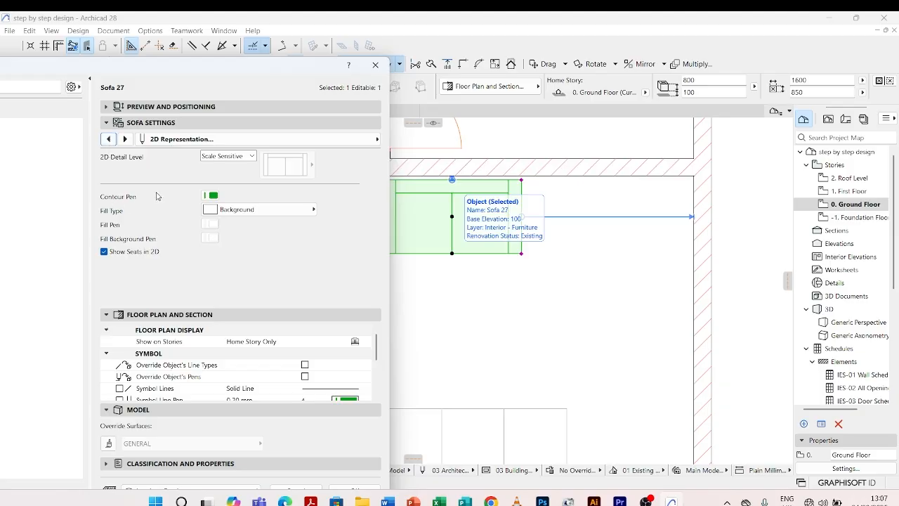
pyautogui.click(212, 196)
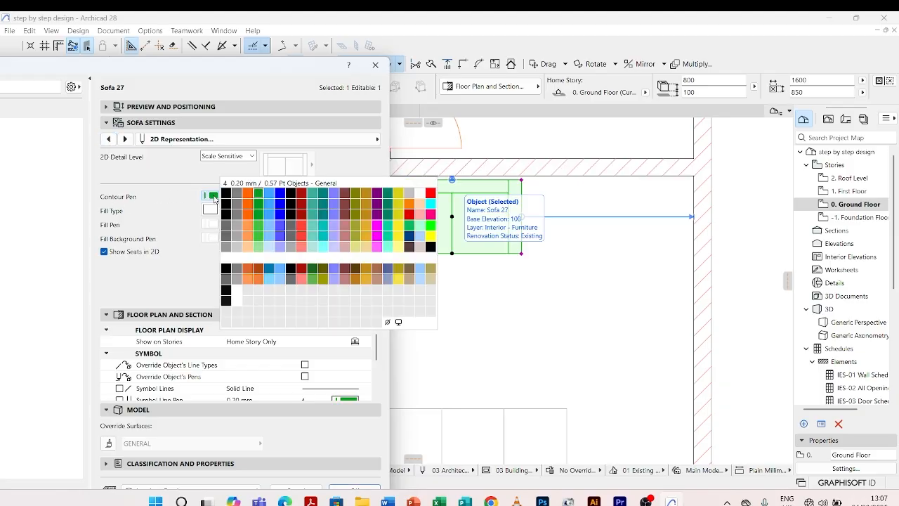
pyautogui.click(239, 239)
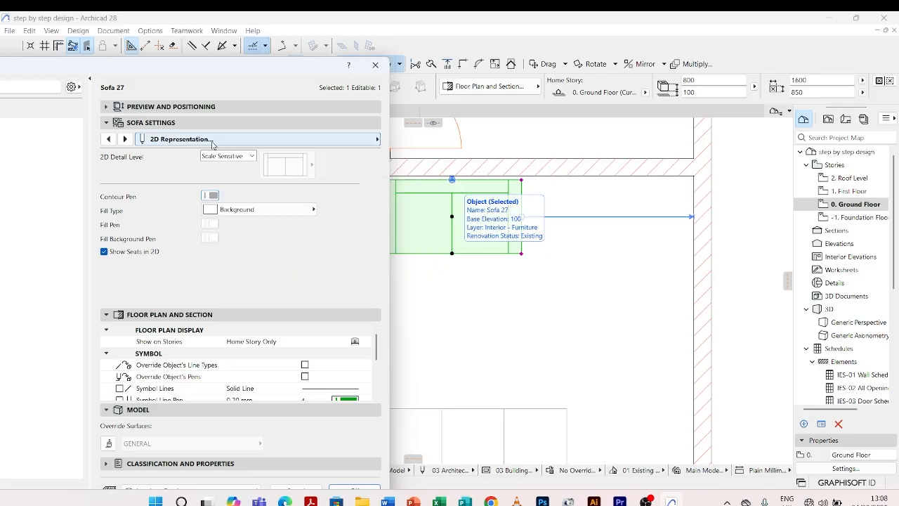
# Set the two-seater's 2D detail level to Symbolic, choose the symbol with set-back armrests overhanging the seat sides, and apply the settings.
pyautogui.click(252, 156)
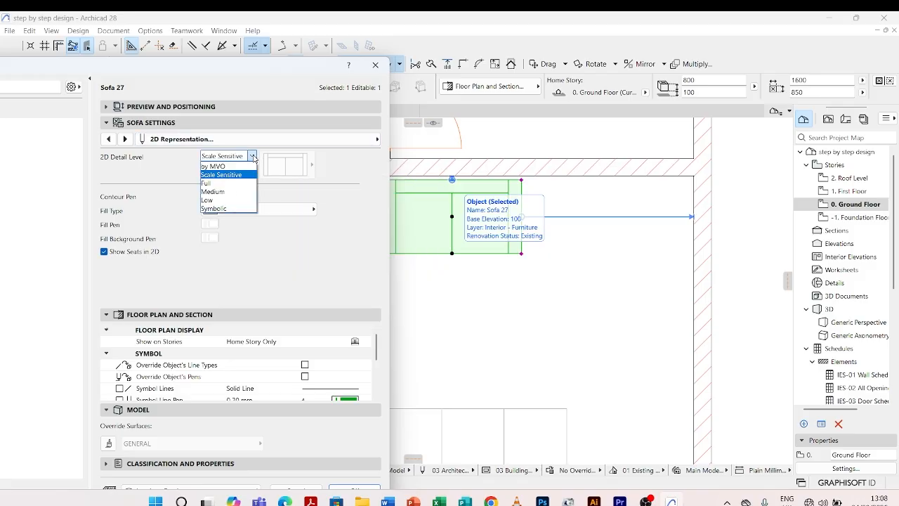
pyautogui.click(244, 209)
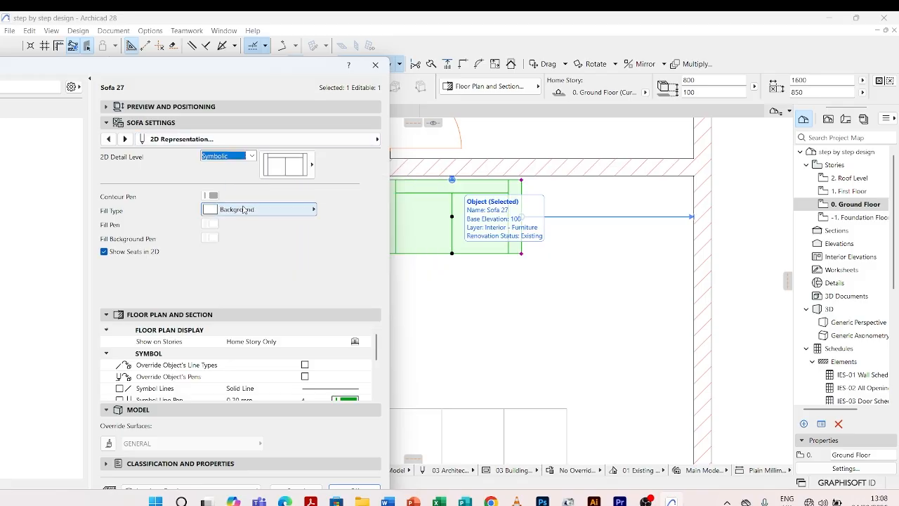
pyautogui.click(312, 166)
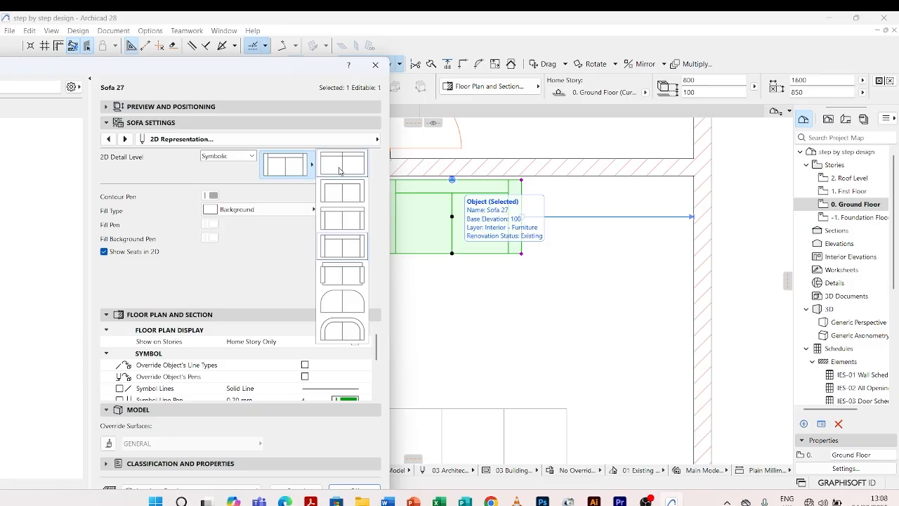
pyautogui.click(352, 273)
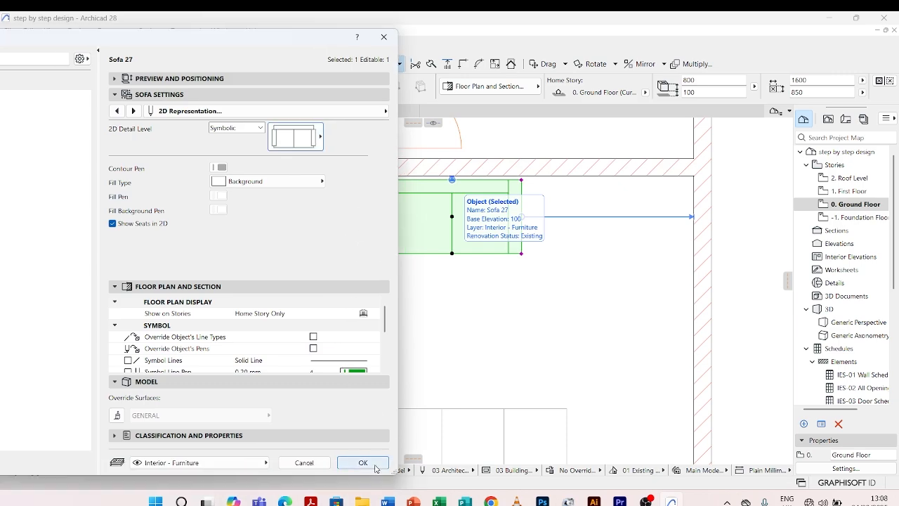
pyautogui.click(377, 466)
pyautogui.click(465, 305)
# Examine the two-seater's new symbol, its distances to the walls and its position relative to the L-shaped sofa.
pyautogui.scroll(-5, 527, 237)
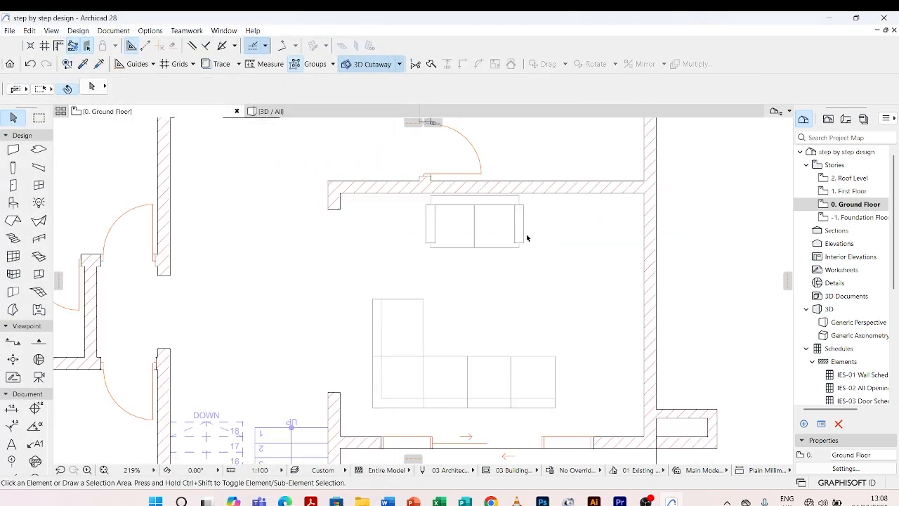
pyautogui.scroll(3, 522, 240)
pyautogui.click(526, 239)
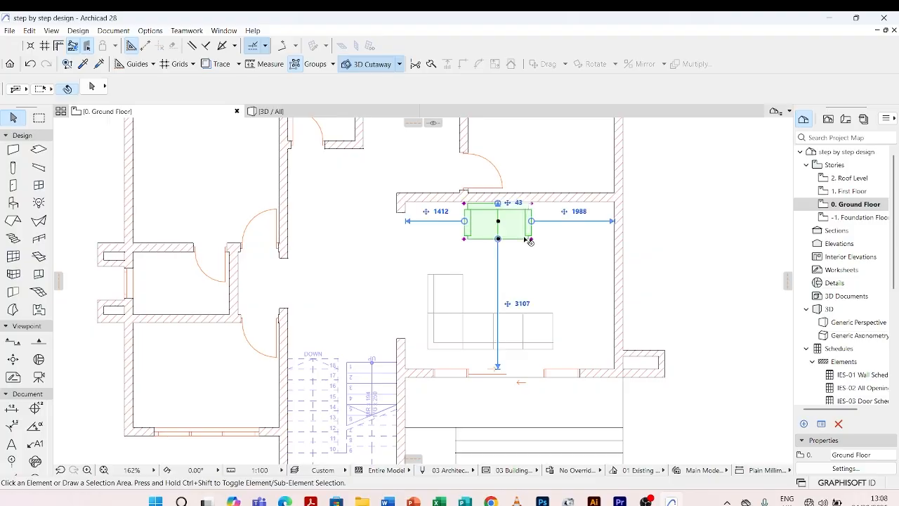
pyautogui.click(530, 273)
pyautogui.scroll(-3, 520, 292)
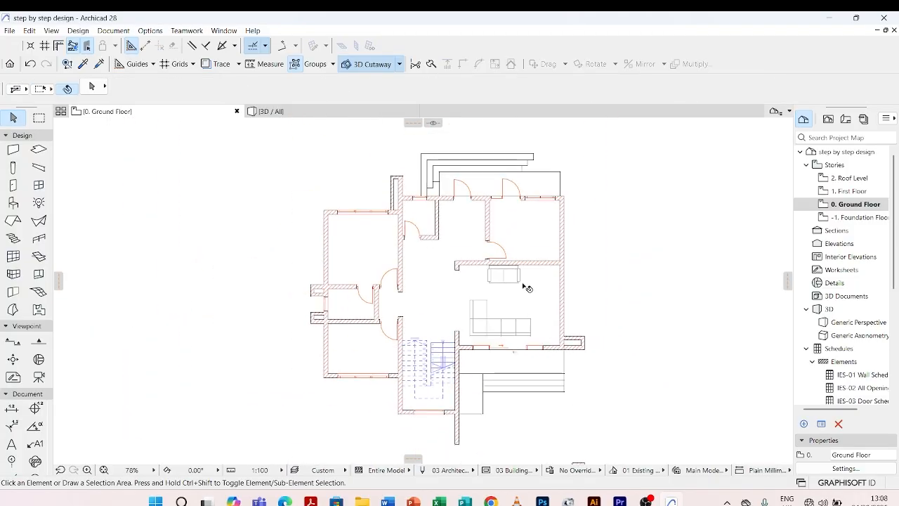
pyautogui.scroll(3, 484, 312)
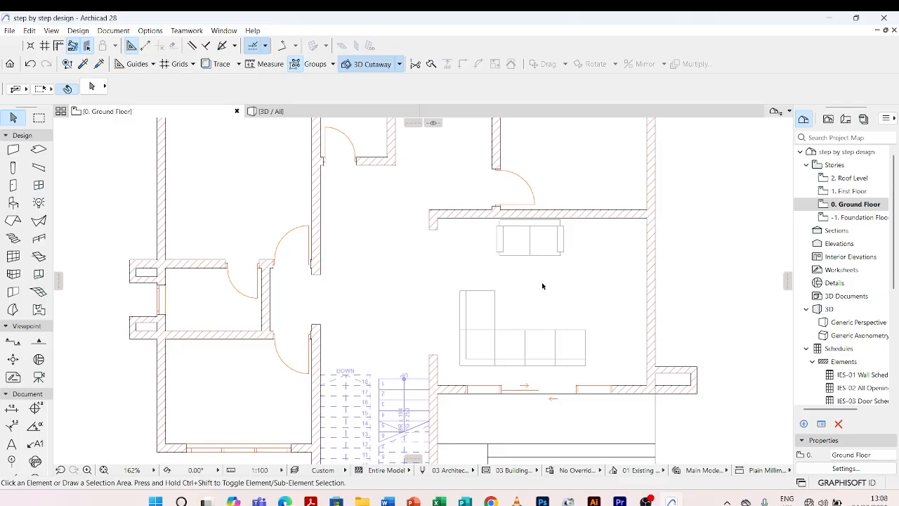
pyautogui.scroll(3, 542, 286)
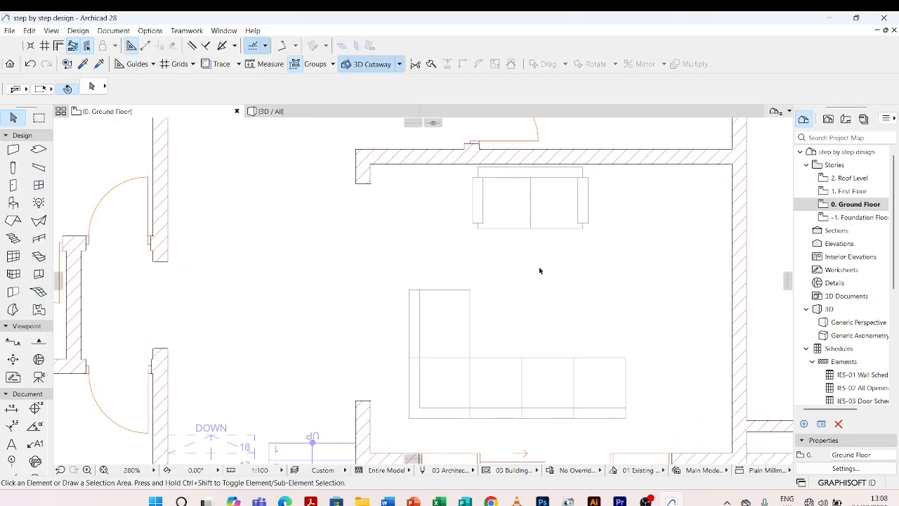
pyautogui.scroll(-1, 537, 277)
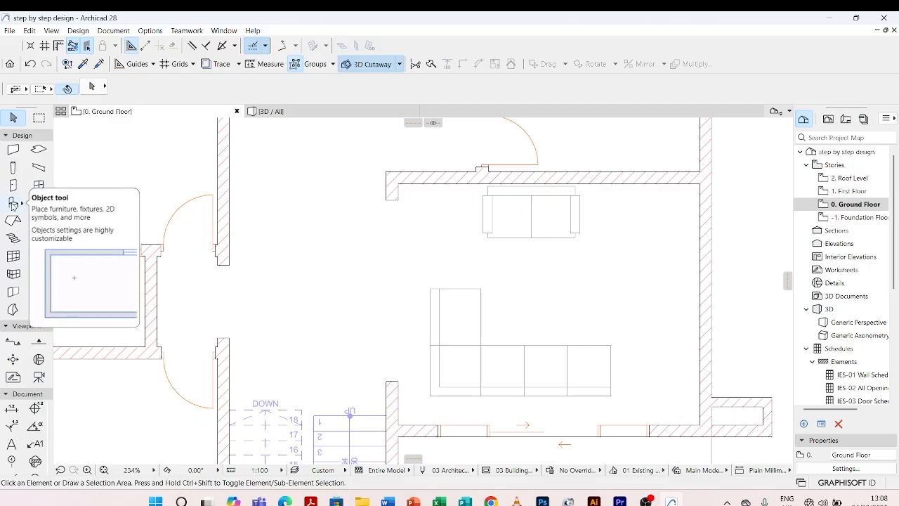
# Open the Object tool's default settings and search the library parts for "table".
pyautogui.click(12, 204)
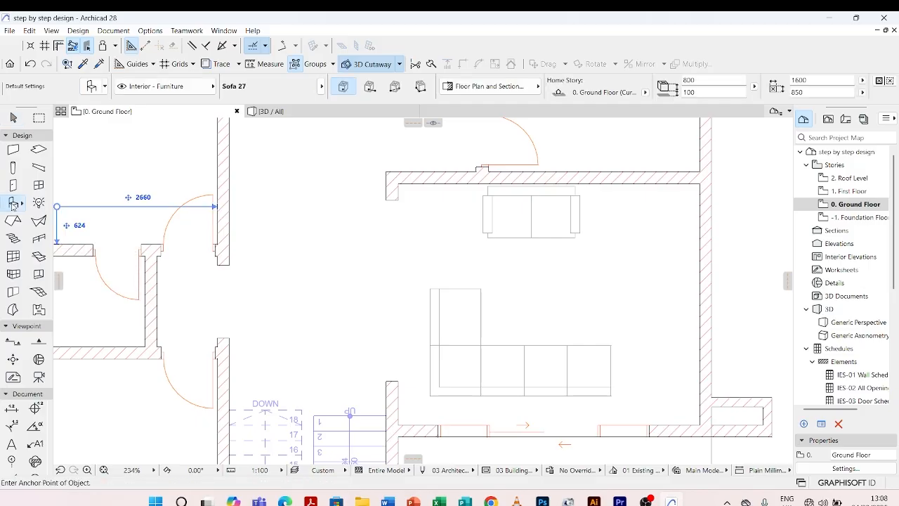
pyautogui.click(91, 87)
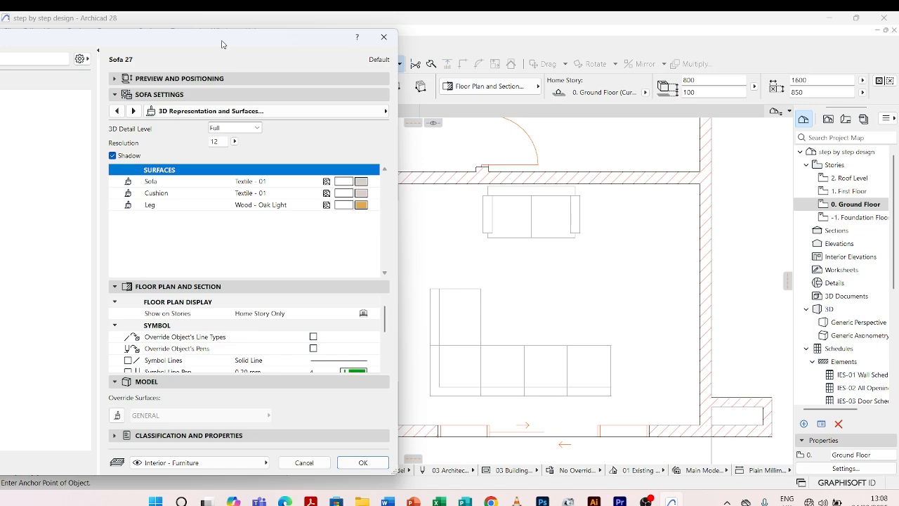
pyautogui.moveTo(221, 44); pyautogui.dragTo(341, 54)
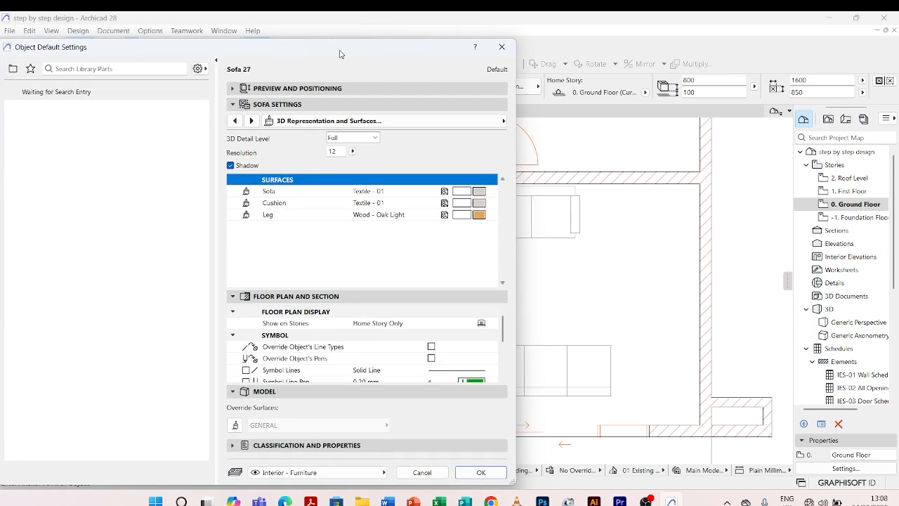
pyautogui.click(118, 68)
pyautogui.write('t')
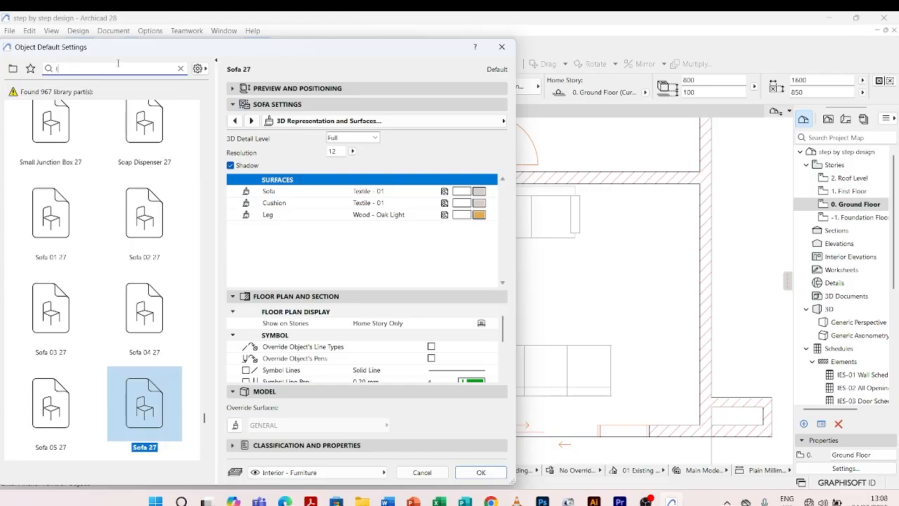
pyautogui.write('able')
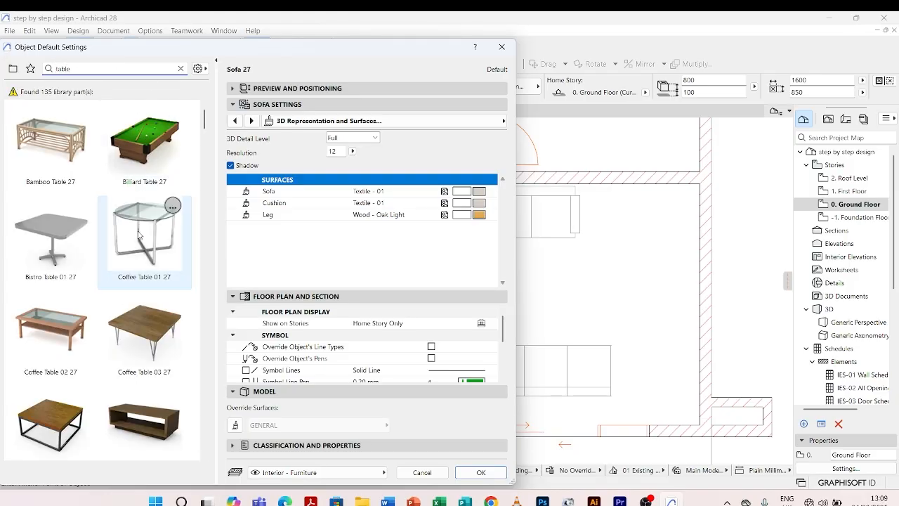
# Choose Coffee Table 02 27 and place it in the living area between the two-seater and the L-shaped sofa.
pyautogui.scroll(-1, 139, 234)
pyautogui.moveTo(60, 286)
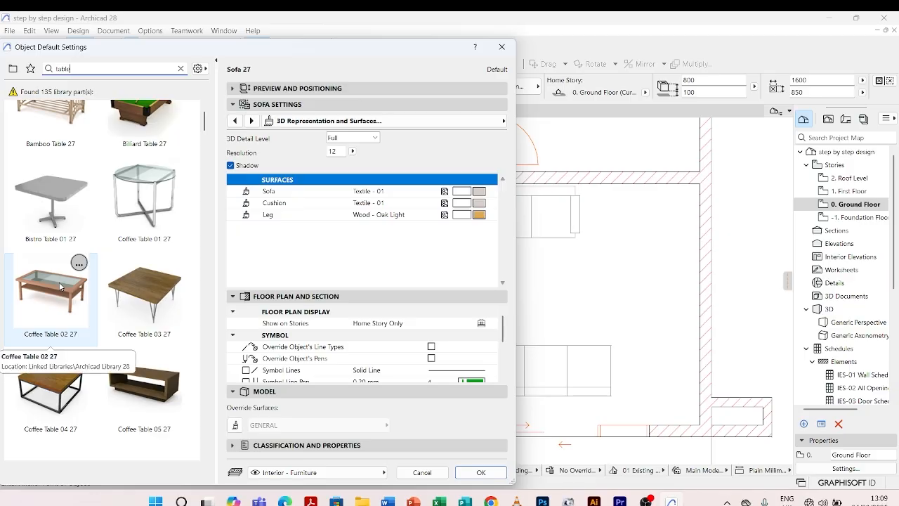
pyautogui.click(60, 286)
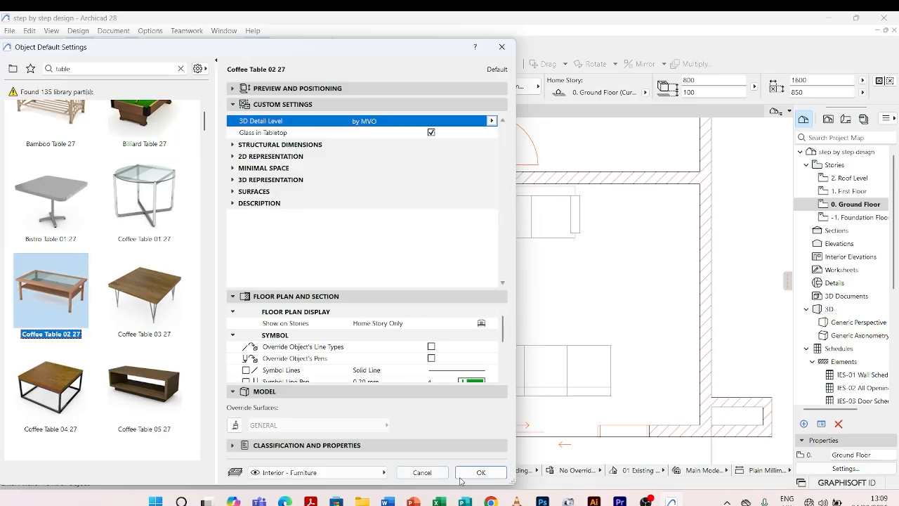
pyautogui.click(482, 473)
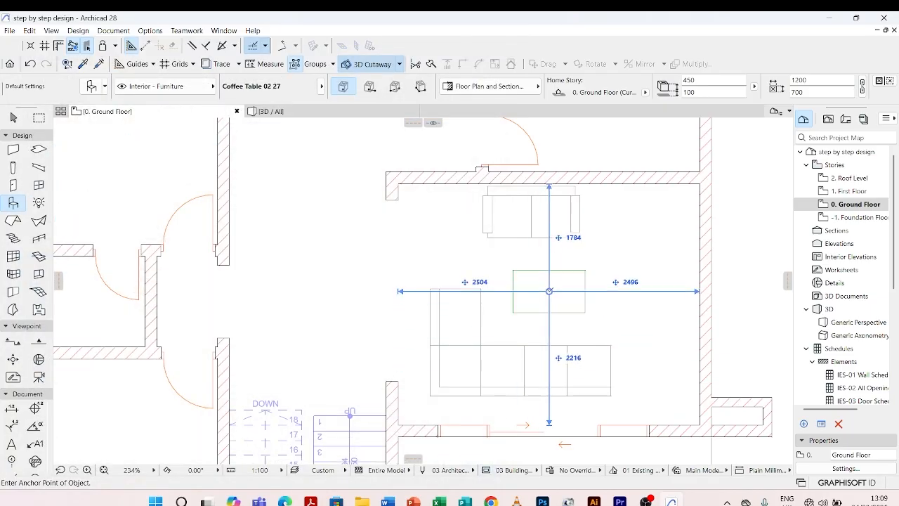
pyautogui.click(550, 290)
pyautogui.press('Escape')
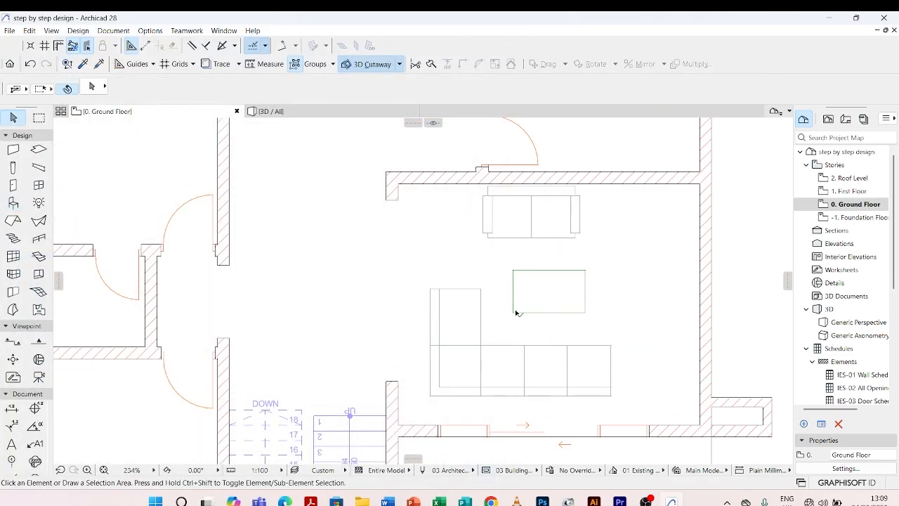
# Set the placed coffee table's 2D contour pen to grey pen 82 and apply the settings.
pyautogui.scroll(-5, 510, 293)
pyautogui.scroll(3, 502, 301)
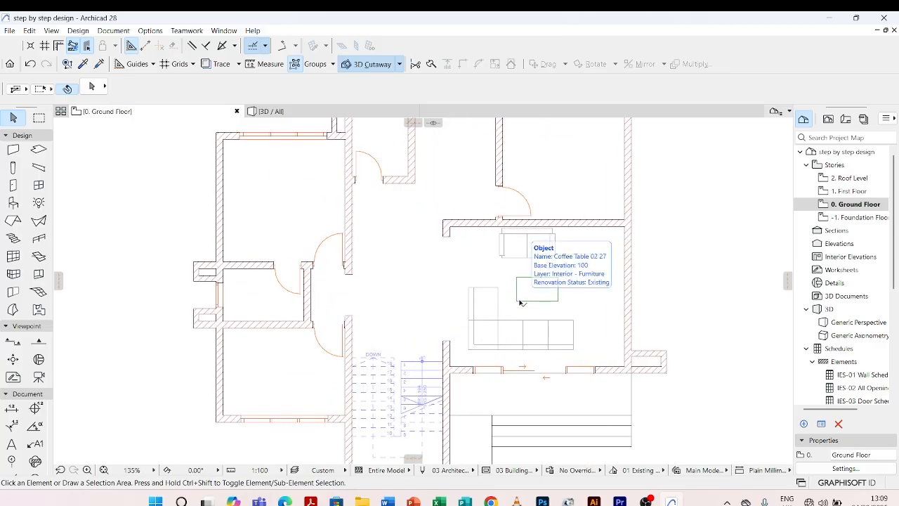
pyautogui.click(519, 301)
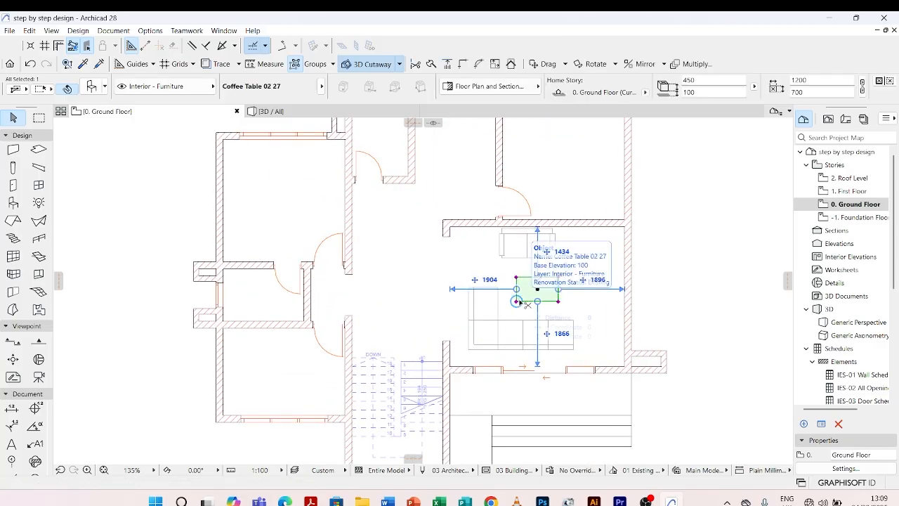
pyautogui.doubleClick(519, 301)
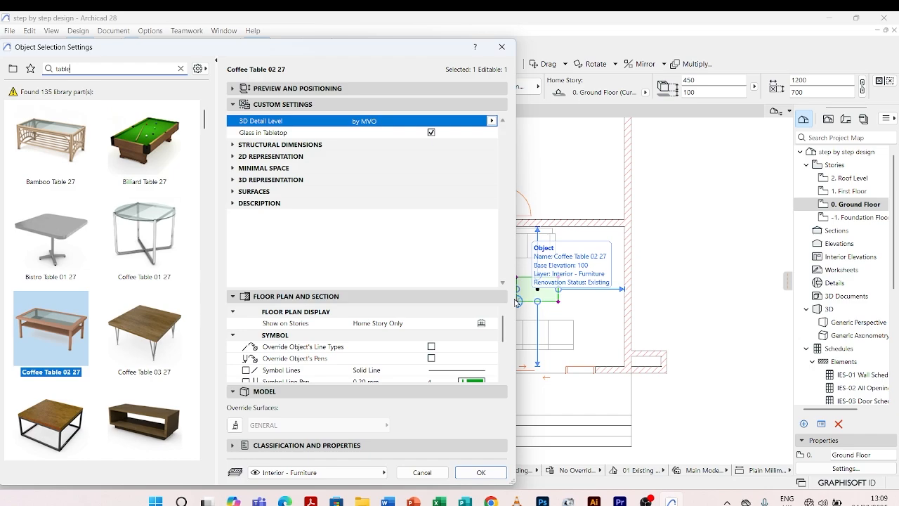
pyautogui.click(233, 156)
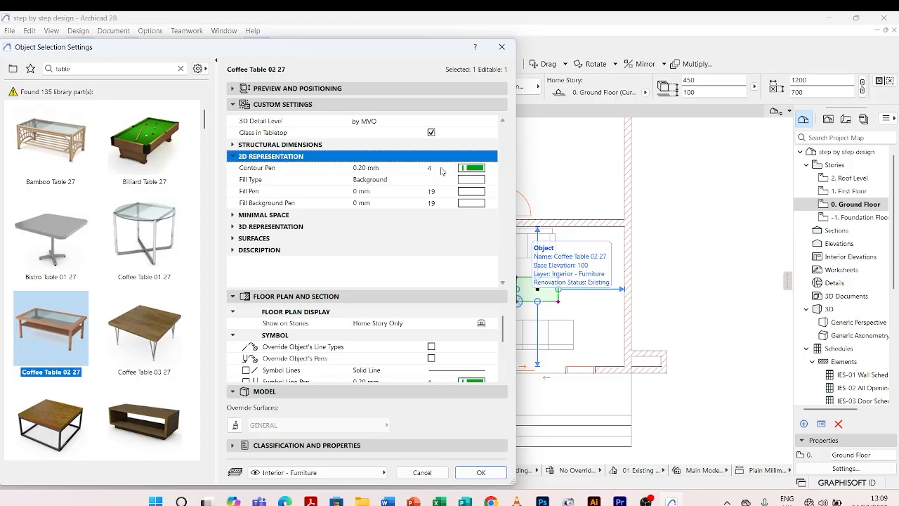
pyautogui.click(473, 169)
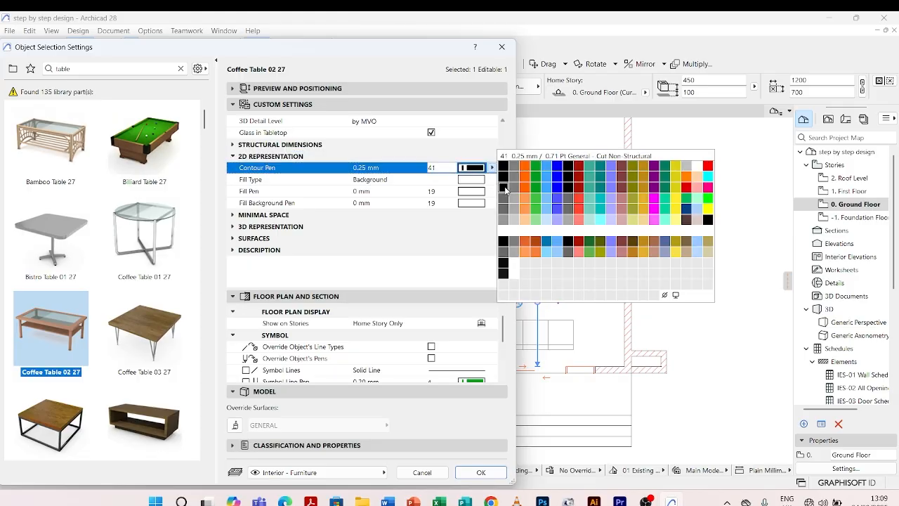
pyautogui.click(516, 213)
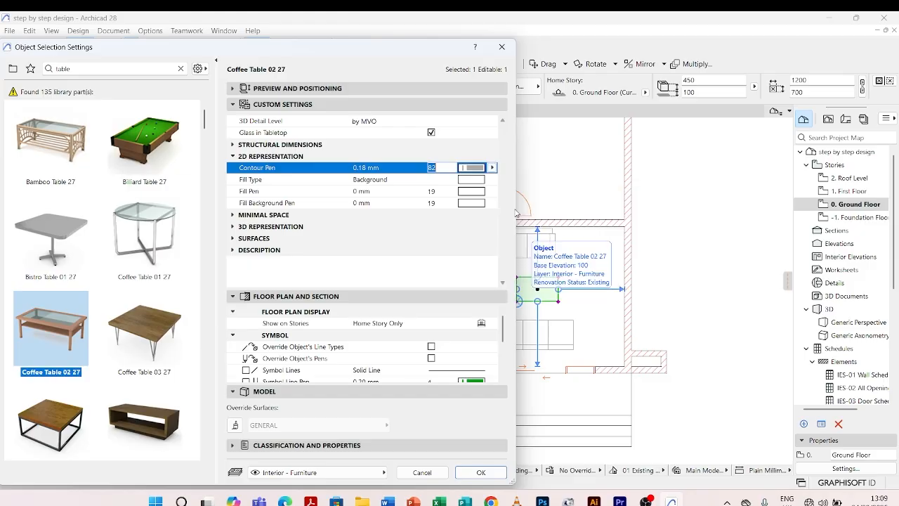
pyautogui.click(481, 472)
pyautogui.click(446, 239)
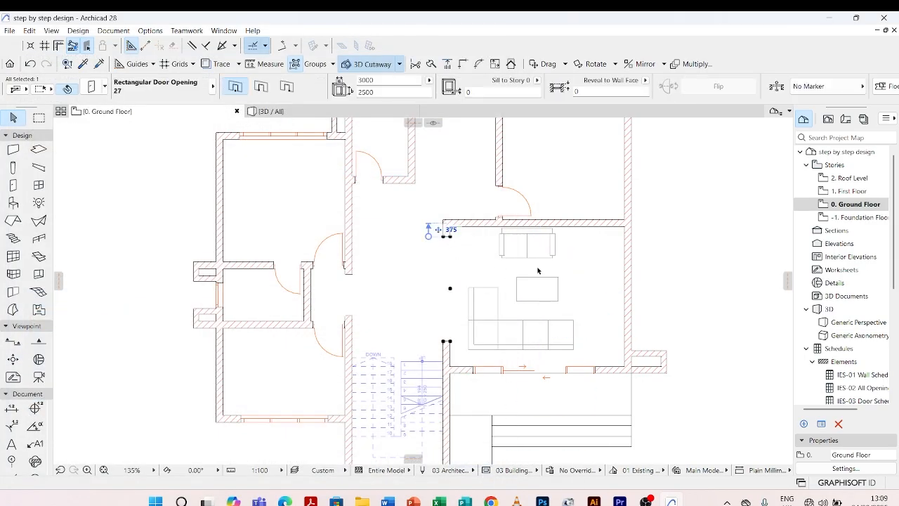
pyautogui.scroll(5, 542, 273)
pyautogui.press('Escape')
# Select the coffee table in the living area and set its depth to 600 mm.
pyautogui.scroll(-1, 482, 309)
pyautogui.scroll(-4, 480, 310)
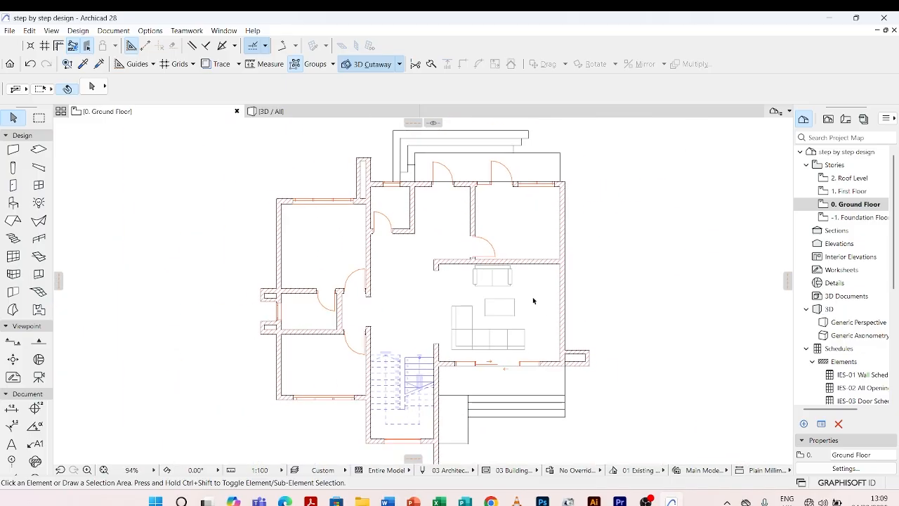
pyautogui.click(515, 301)
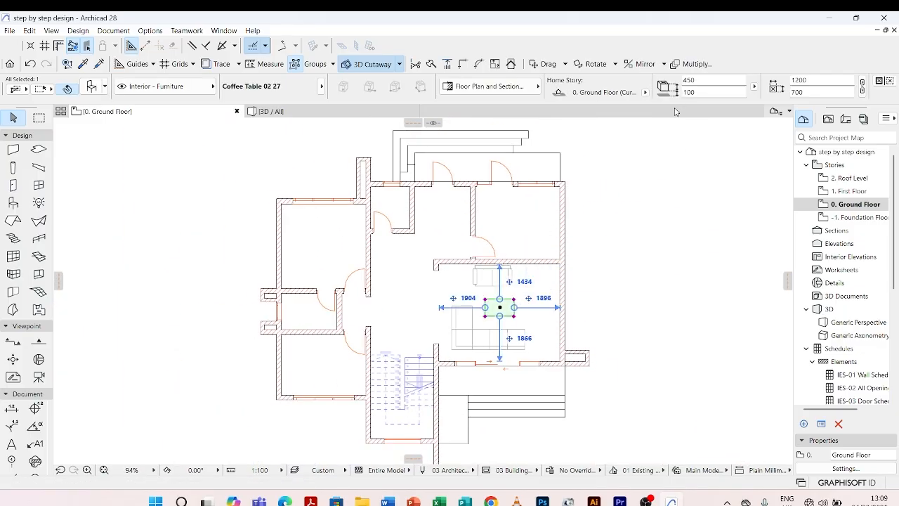
pyautogui.scroll(-1, 786, 82)
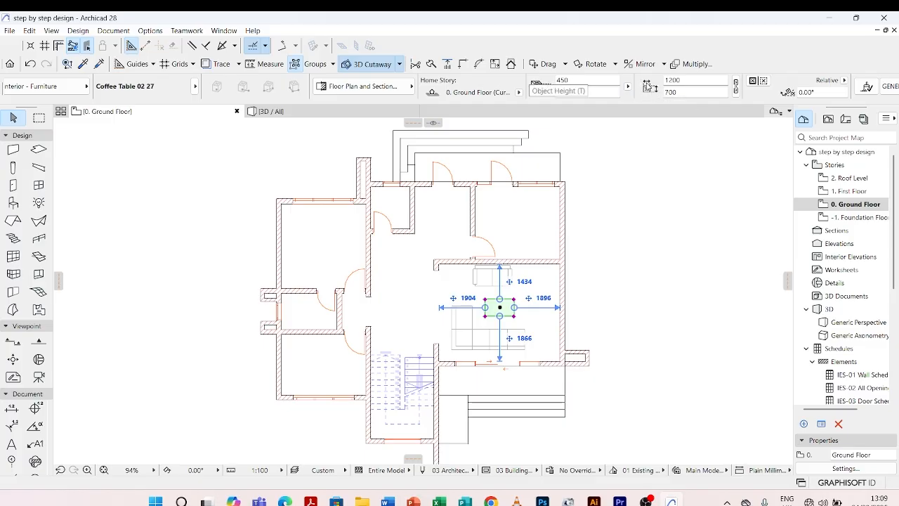
pyautogui.click(617, 258)
pyautogui.scroll(4, 517, 317)
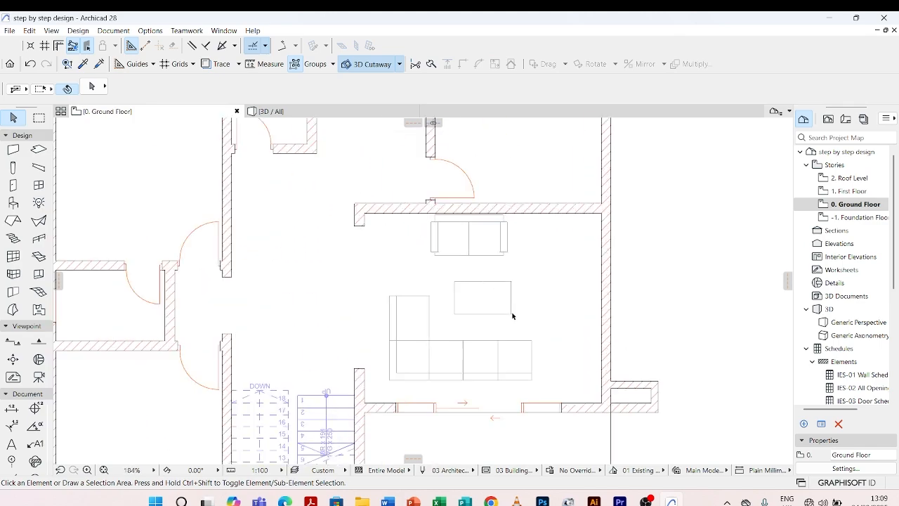
pyautogui.click(511, 283)
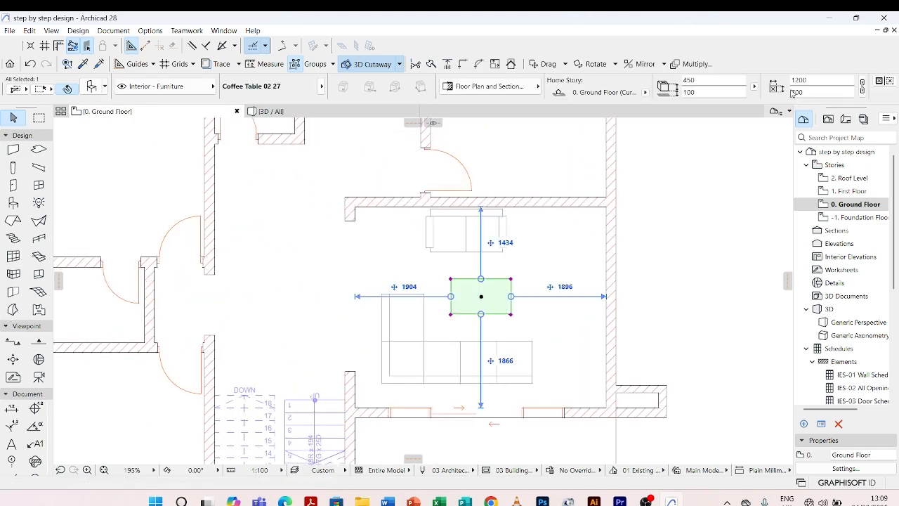
pyautogui.click(754, 86)
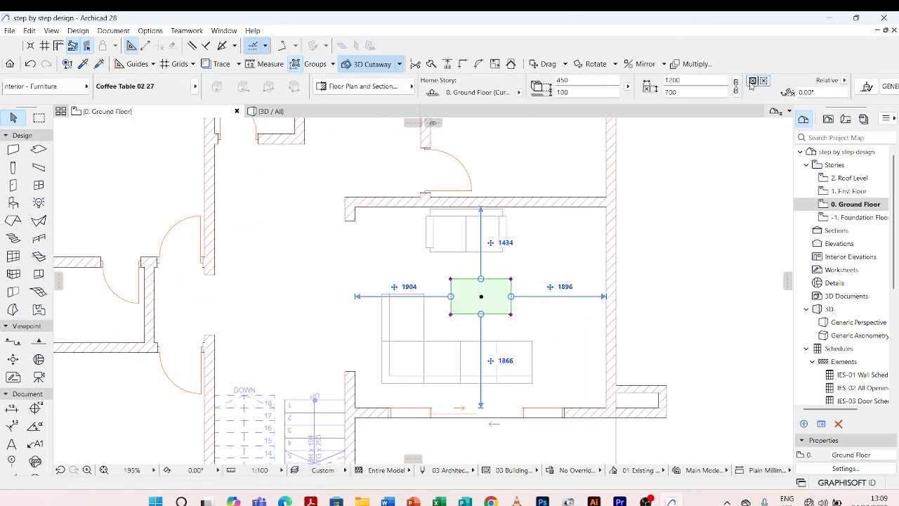
pyautogui.click(686, 90)
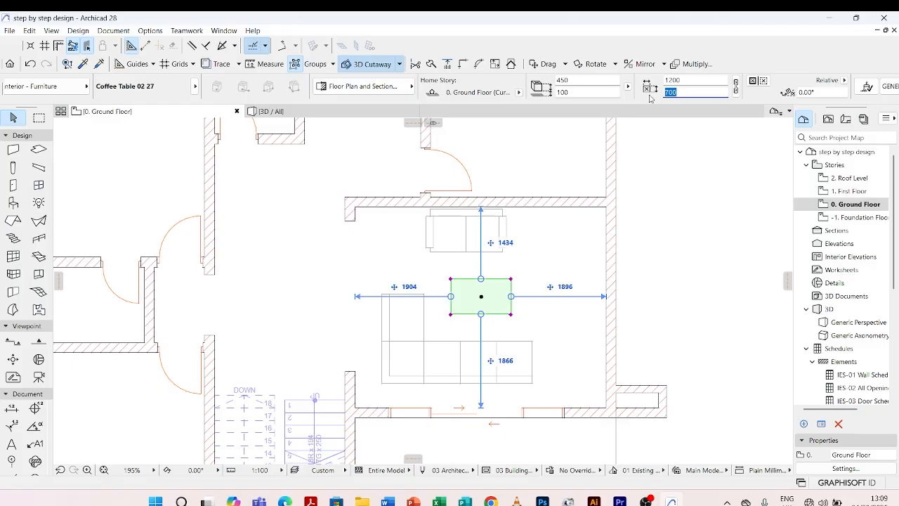
pyautogui.write('6')
pyautogui.click(672, 223)
# Reselect the coffee table and set its width to 1000 mm.
pyautogui.scroll(5, 518, 271)
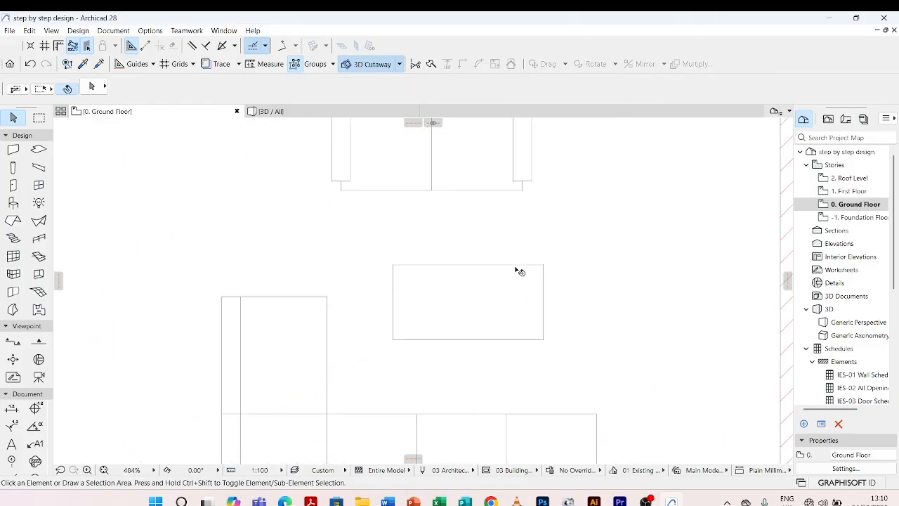
pyautogui.click(539, 270)
pyautogui.scroll(-6, 538, 264)
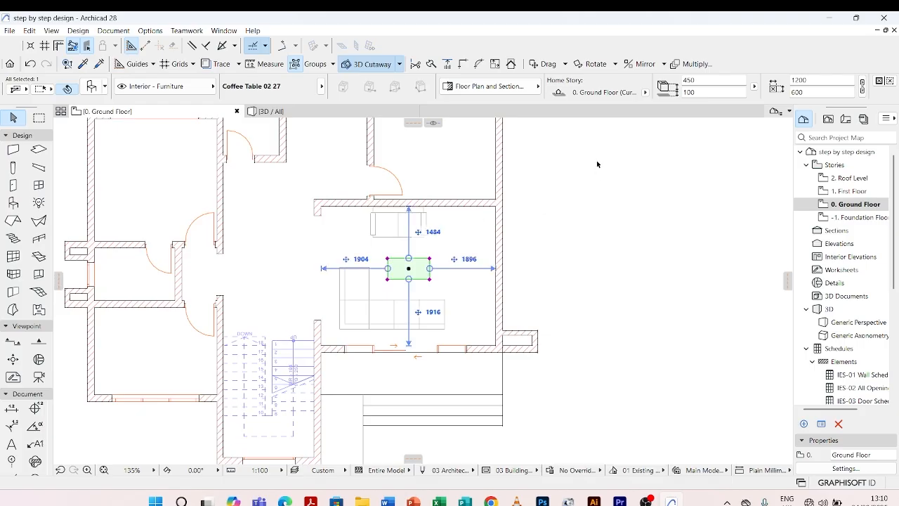
pyautogui.scroll(-3, 770, 92)
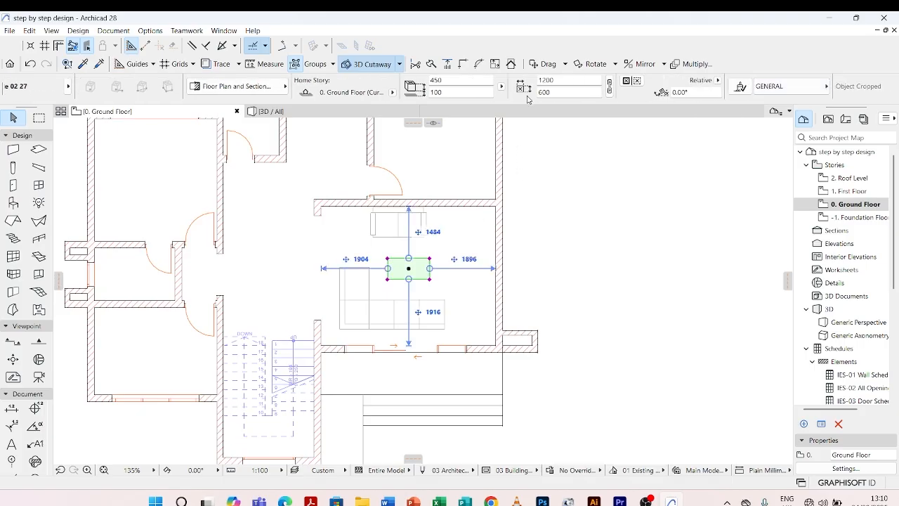
pyautogui.click(562, 79)
pyautogui.write('1000')
pyautogui.press('Return')
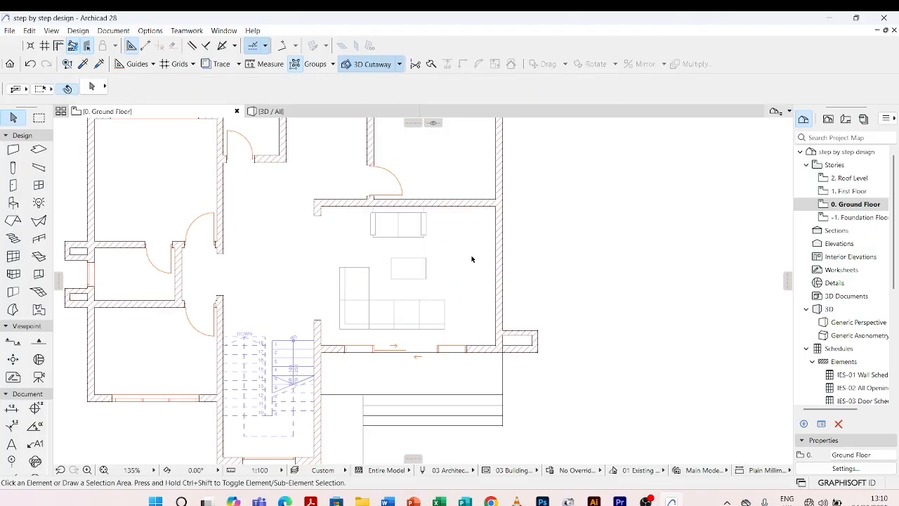
# Move the coffee table about 58 mm left and 57 mm down, toward the L-shaped sofa, and deselect it.
pyautogui.scroll(4, 393, 288)
pyautogui.click(438, 237)
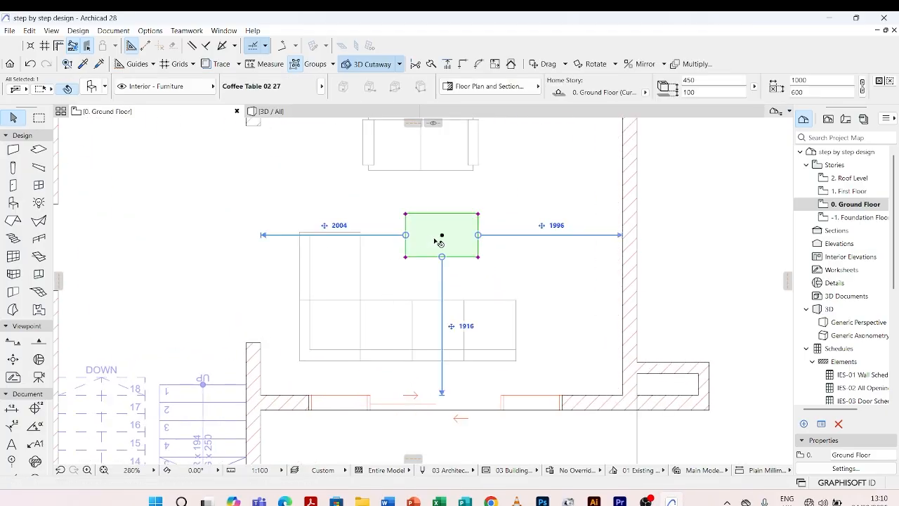
pyautogui.moveTo(444, 236); pyautogui.dragTo(438, 239)
pyautogui.scroll(-5, 502, 227)
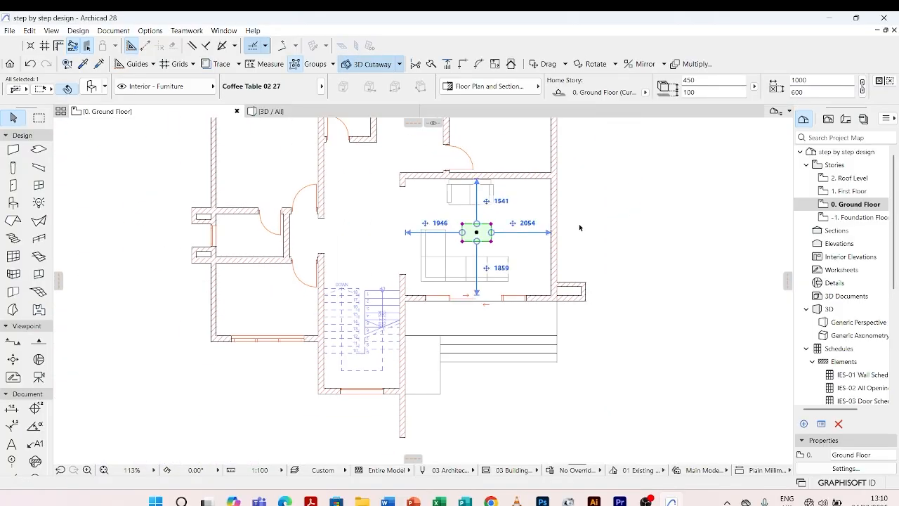
pyautogui.click(517, 251)
pyautogui.scroll(2, 554, 185)
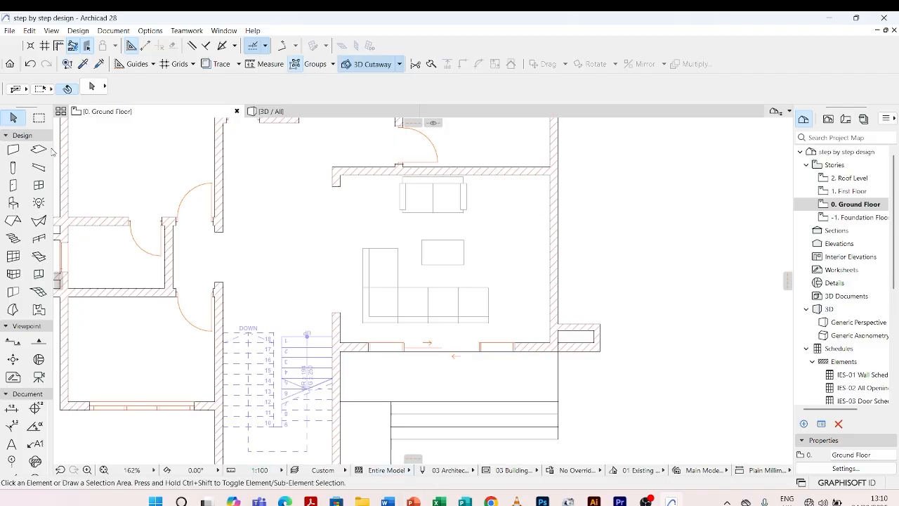
# Open the Object tool's default settings and browse the library's table objects for a table to set against the living area's wall.
pyautogui.click(13, 203)
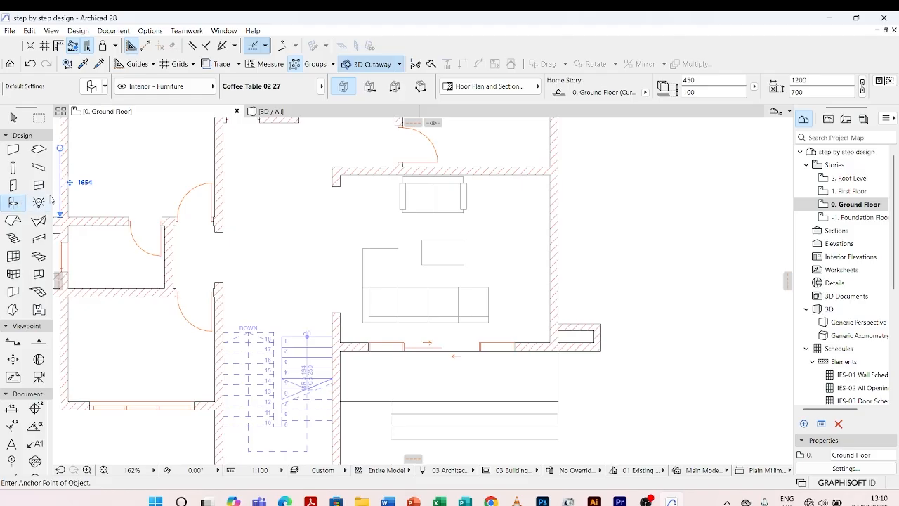
pyautogui.click(96, 85)
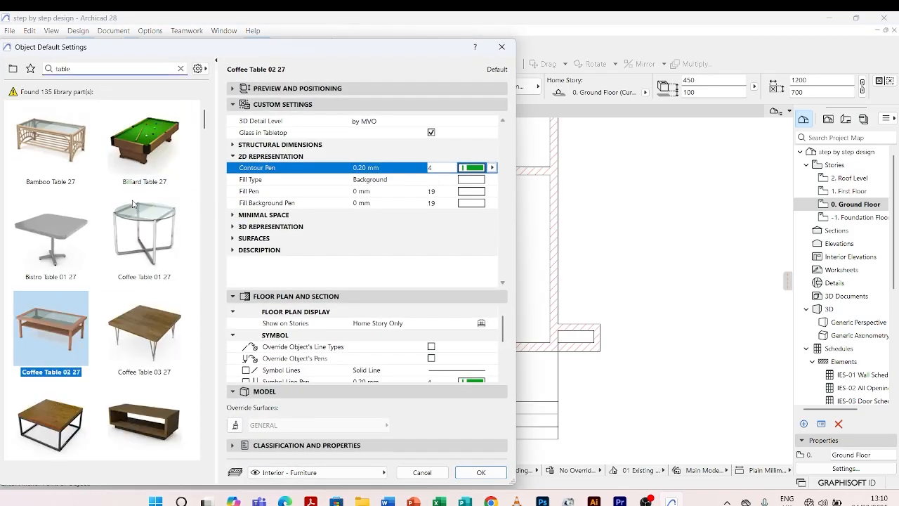
pyautogui.scroll(-1, 140, 327)
pyautogui.scroll(-8, 142, 326)
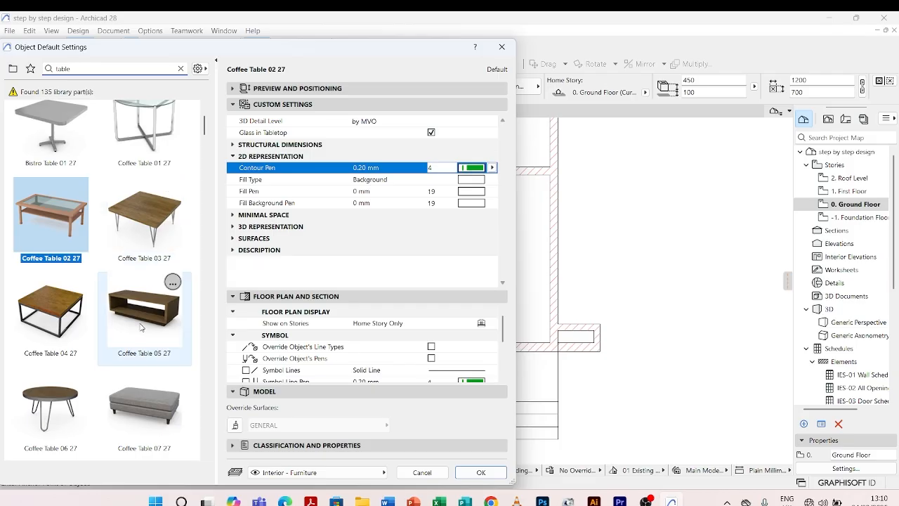
pyautogui.scroll(-2, 139, 327)
pyautogui.scroll(3, 138, 322)
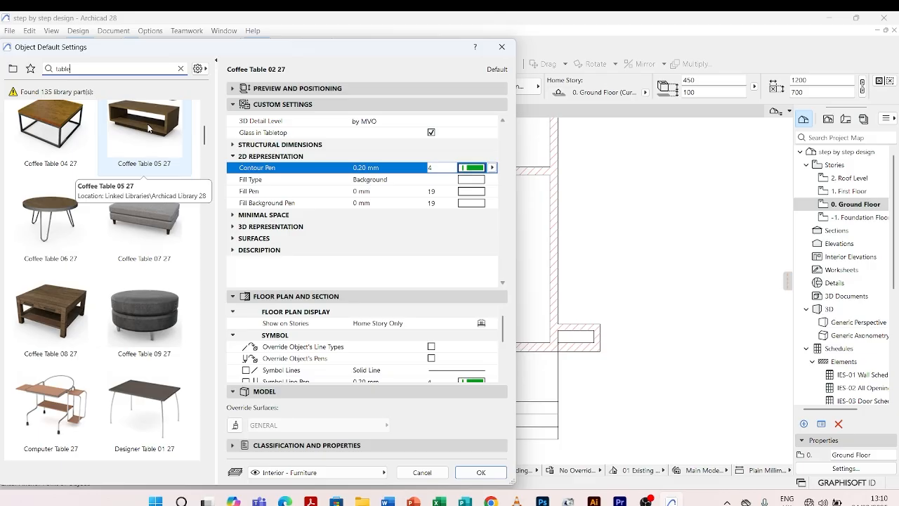
pyautogui.scroll(-4, 144, 182)
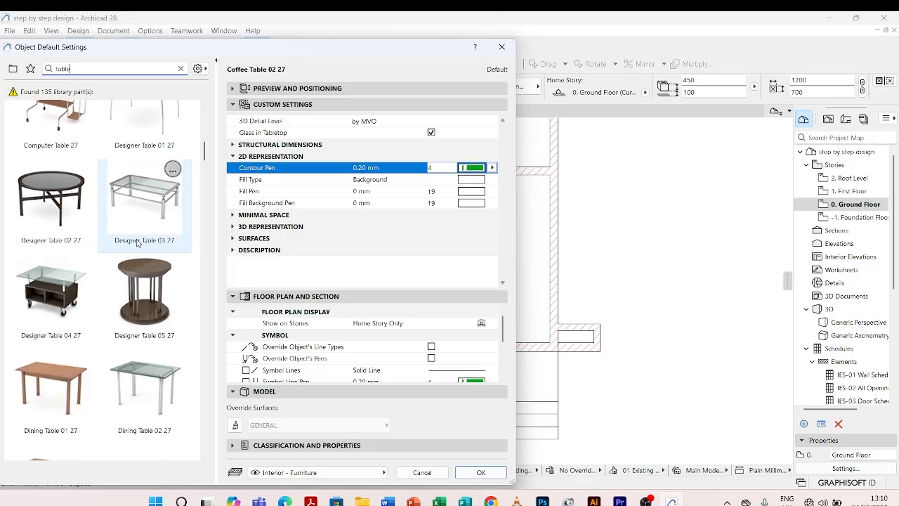
pyautogui.scroll(-5, 139, 243)
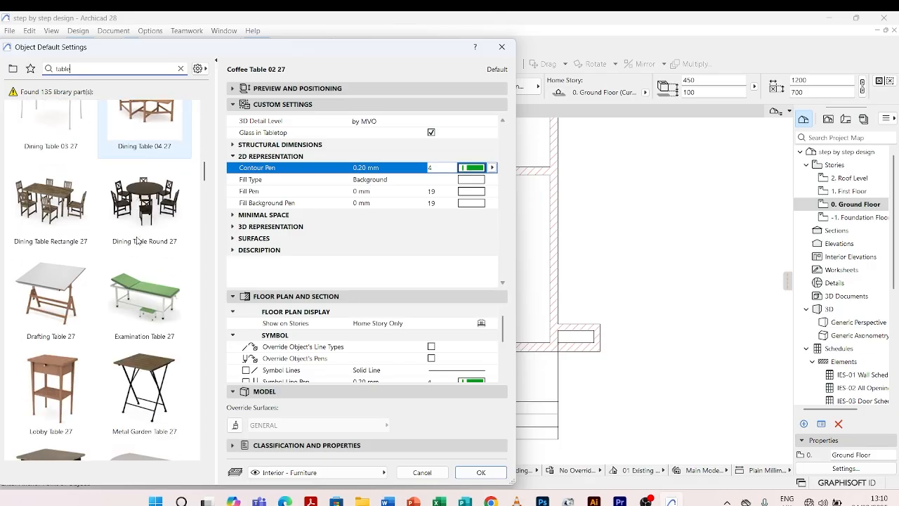
pyautogui.scroll(-7, 137, 240)
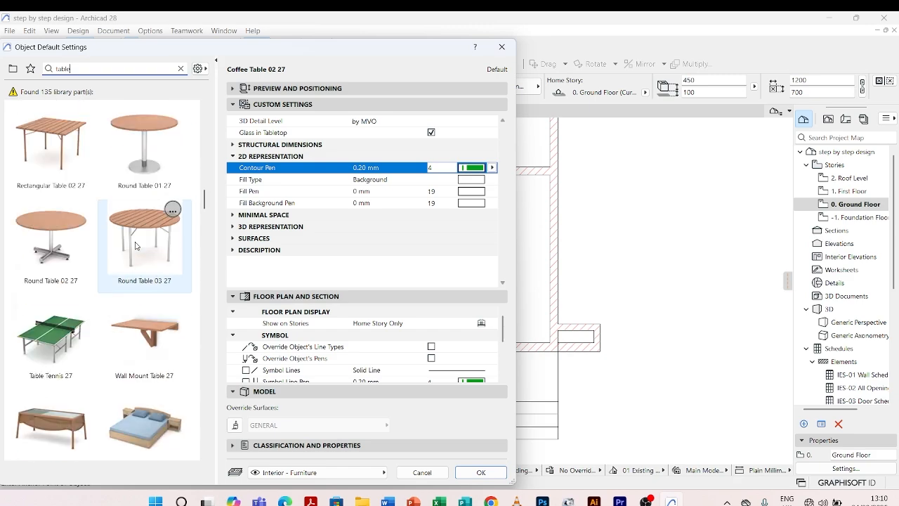
pyautogui.scroll(-3, 127, 246)
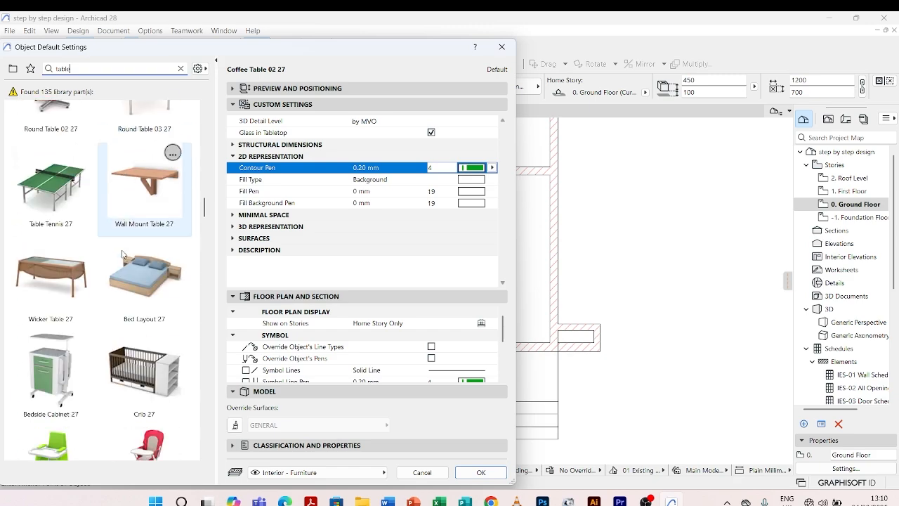
pyautogui.scroll(-7, 123, 255)
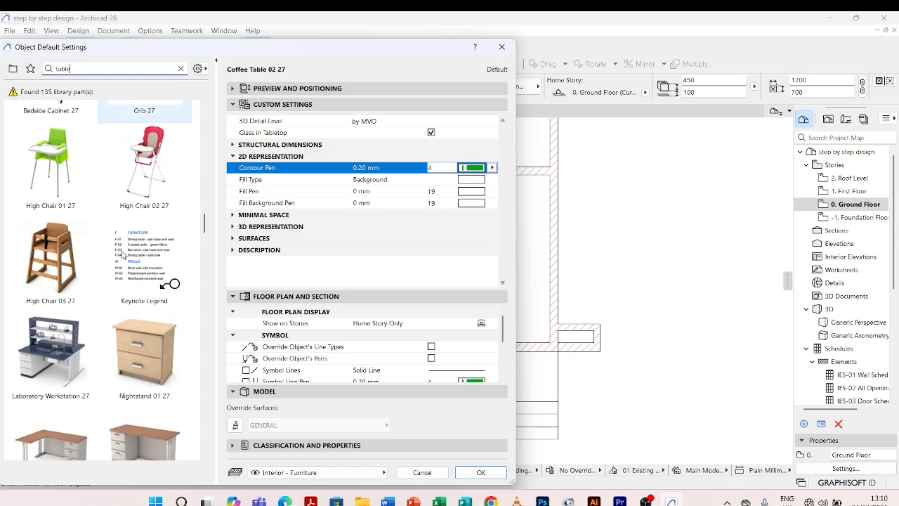
pyautogui.scroll(-3, 122, 260)
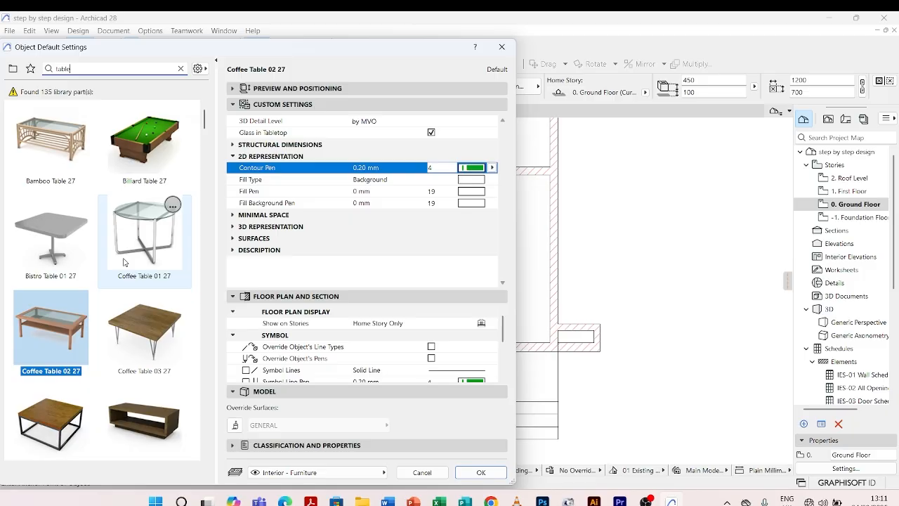
pyautogui.scroll(-1, 125, 262)
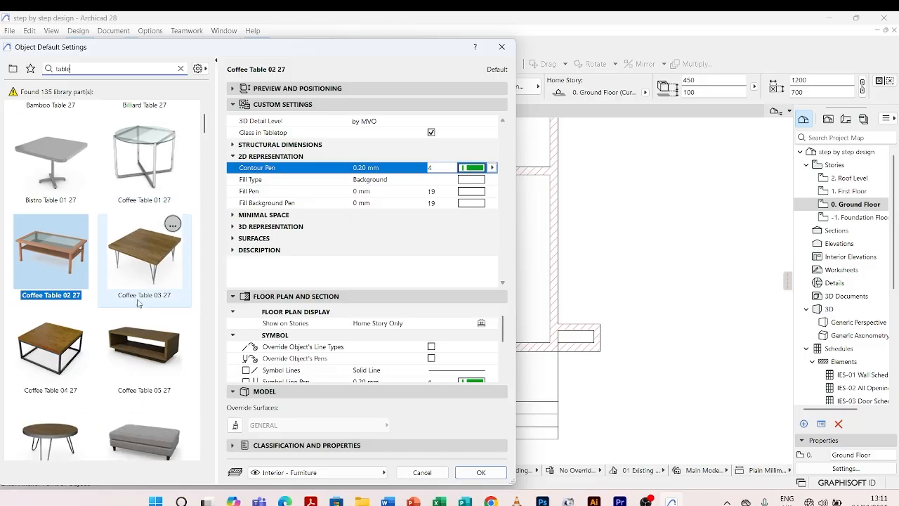
# Choose Coffee Table 05 27 and place it horizontally near the middle of the living area's right wall.
pyautogui.click(142, 345)
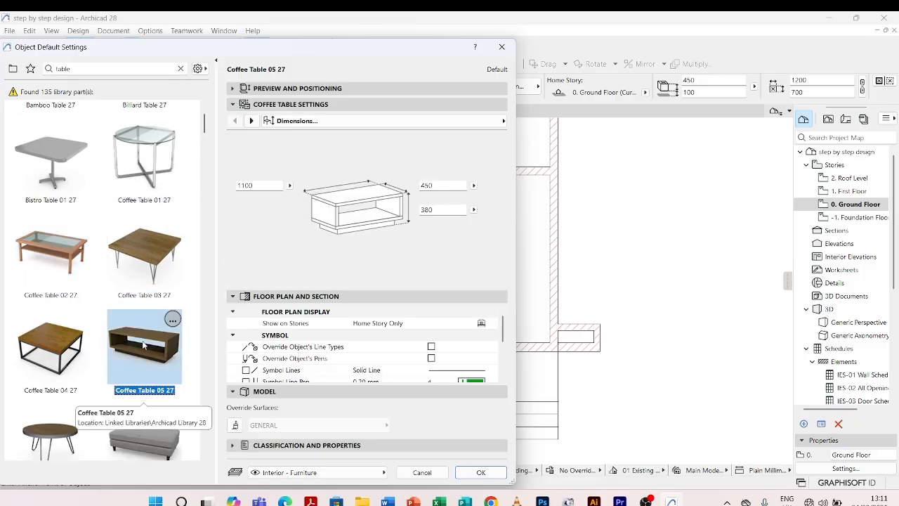
pyautogui.click(480, 472)
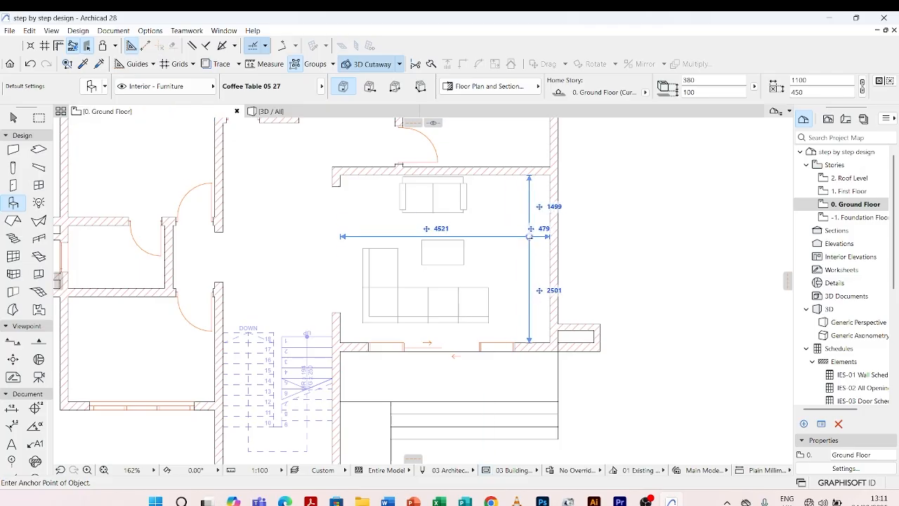
pyautogui.click(532, 247)
pyautogui.press('Escape')
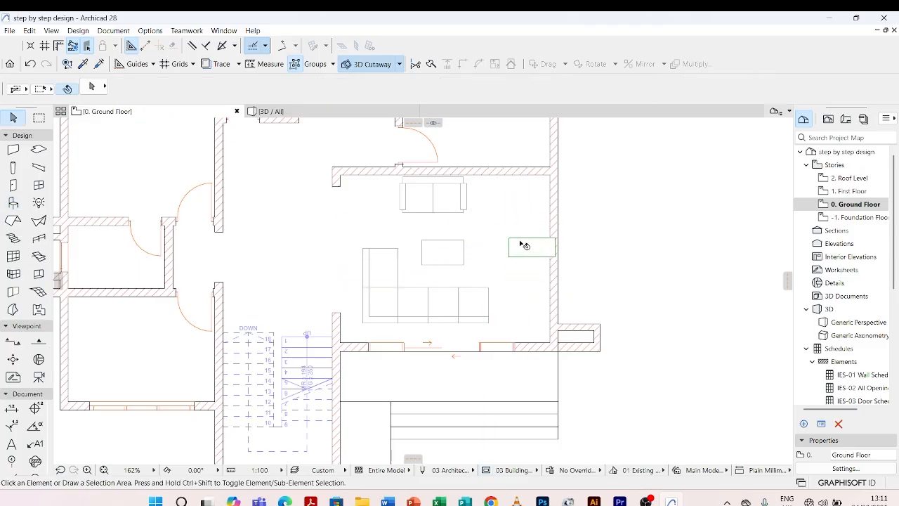
# Rotate the newly placed table 90° clockwise about its lower-left corner, so it runs parallel to the right wall.
pyautogui.click(525, 246)
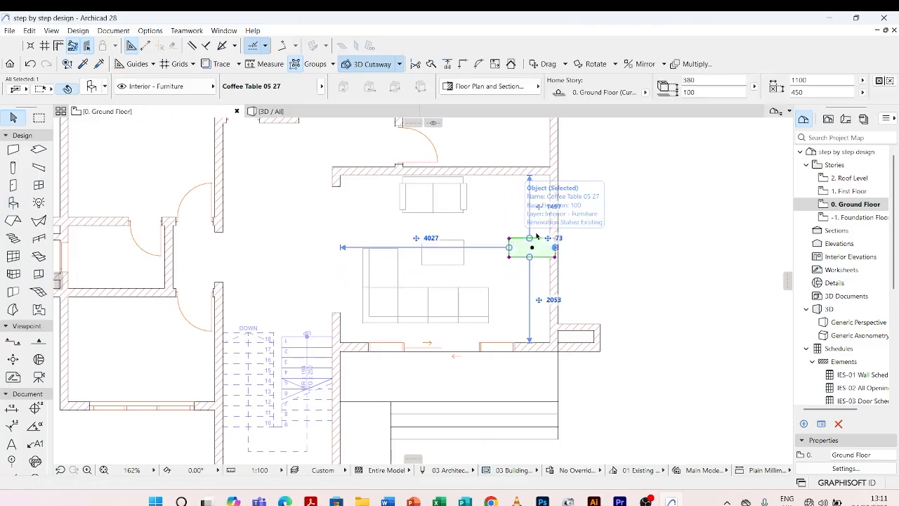
pyautogui.scroll(3, 529, 252)
pyautogui.moveTo(531, 252)
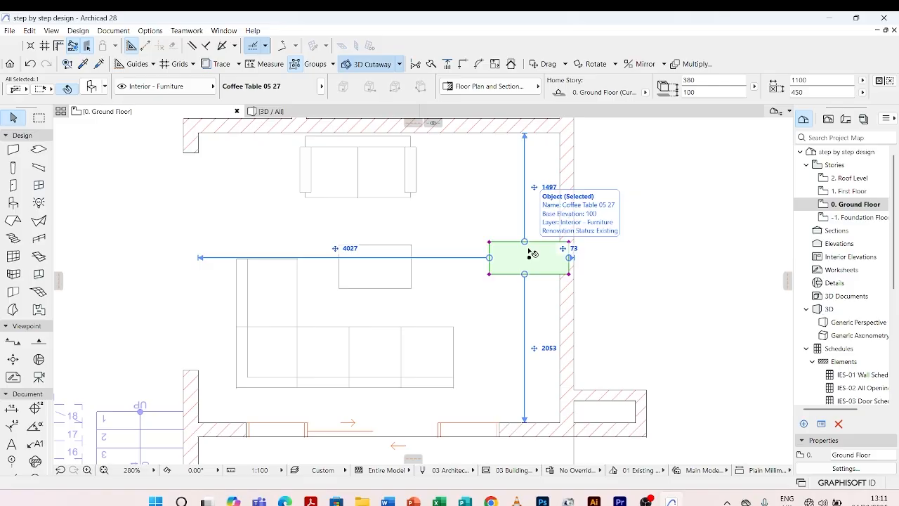
pyautogui.hotkey('ctrl', 'e')
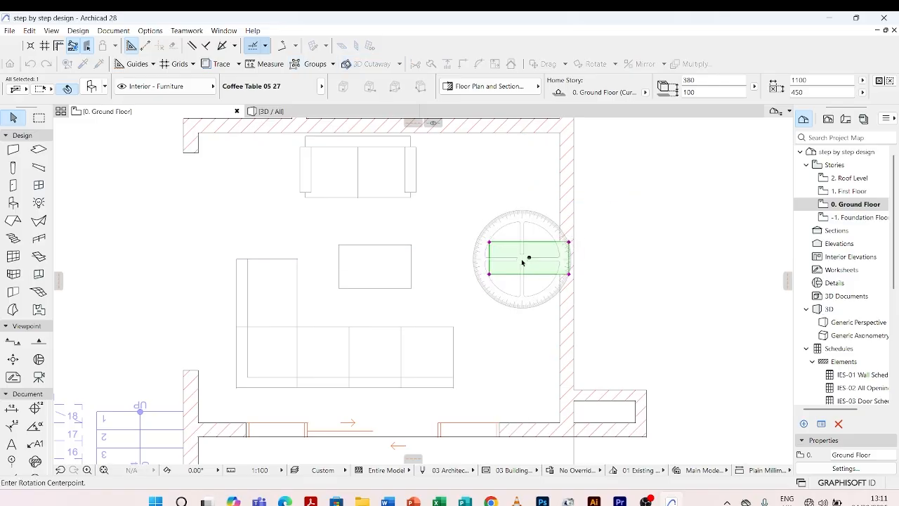
pyautogui.click(489, 274)
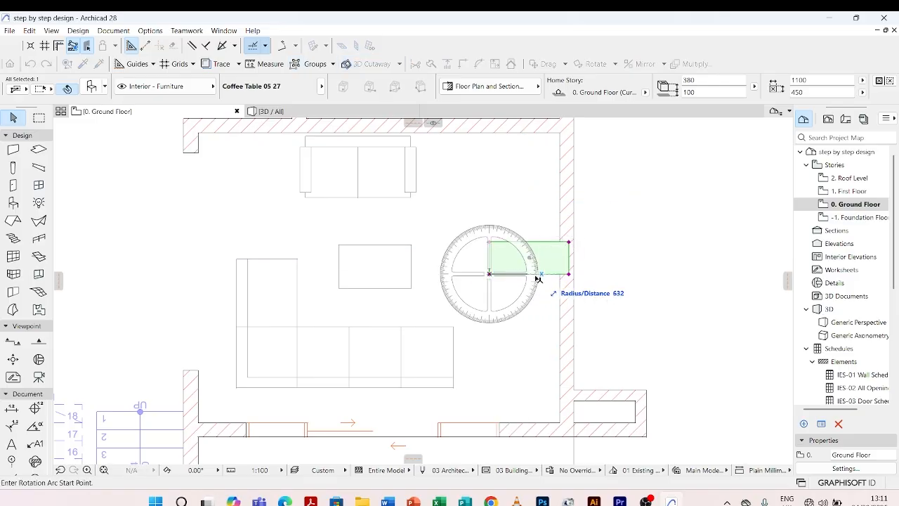
pyautogui.click(569, 274)
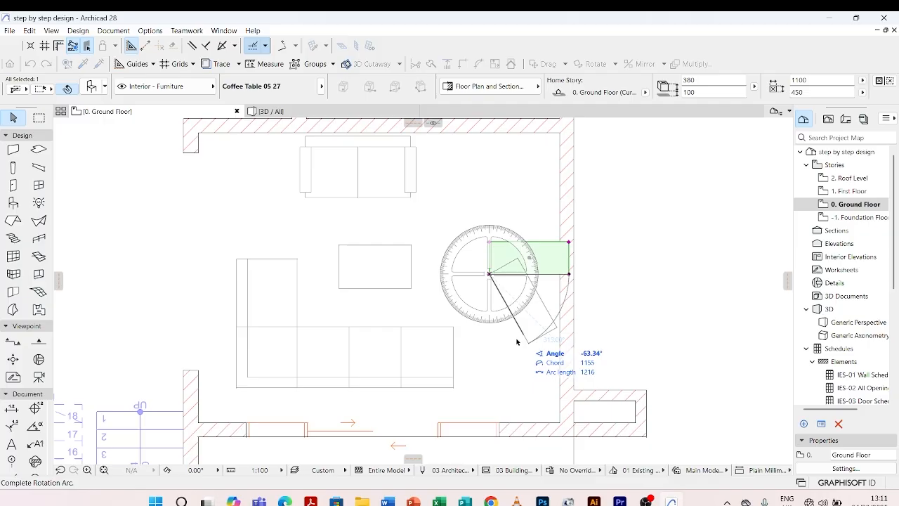
pyautogui.click(491, 372)
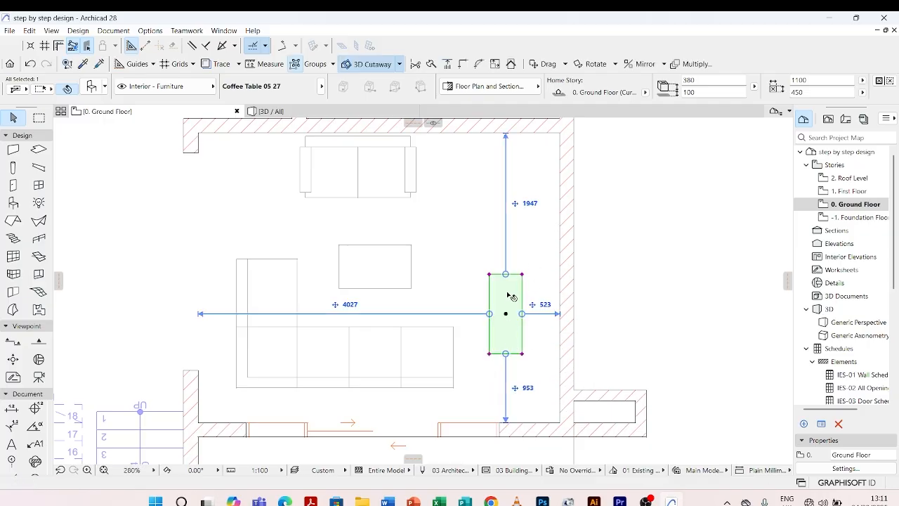
# Move the rotated table about 879 mm up and right until it sits flush against the living area's right wall, and deselect it.
pyautogui.click(506, 316)
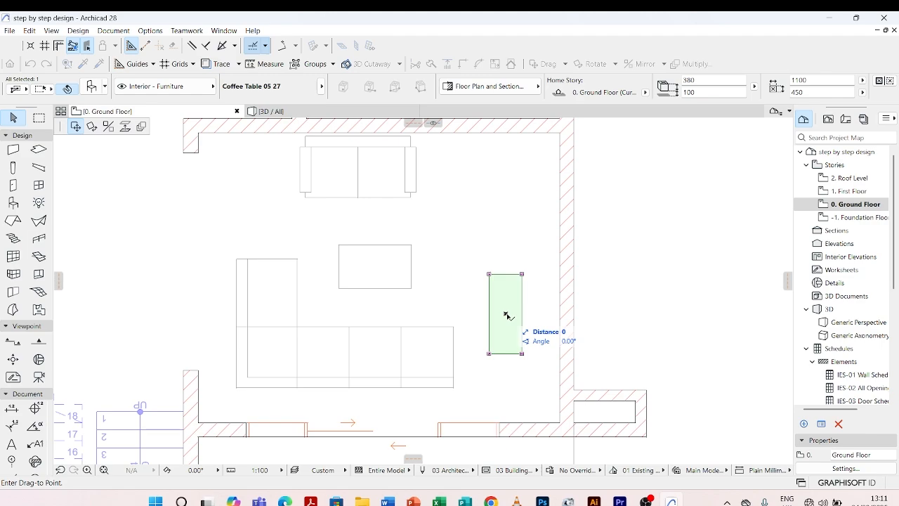
pyautogui.click(544, 264)
pyautogui.scroll(-3, 492, 260)
pyautogui.press('Escape')
pyautogui.scroll(4, 497, 253)
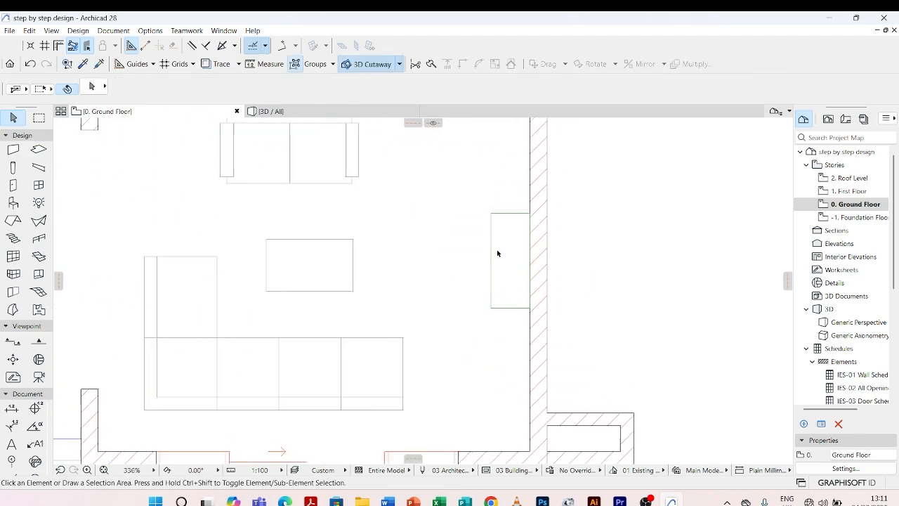
# Select the table against the right wall and set its first dimension to 1500 mm.
pyautogui.click(515, 221)
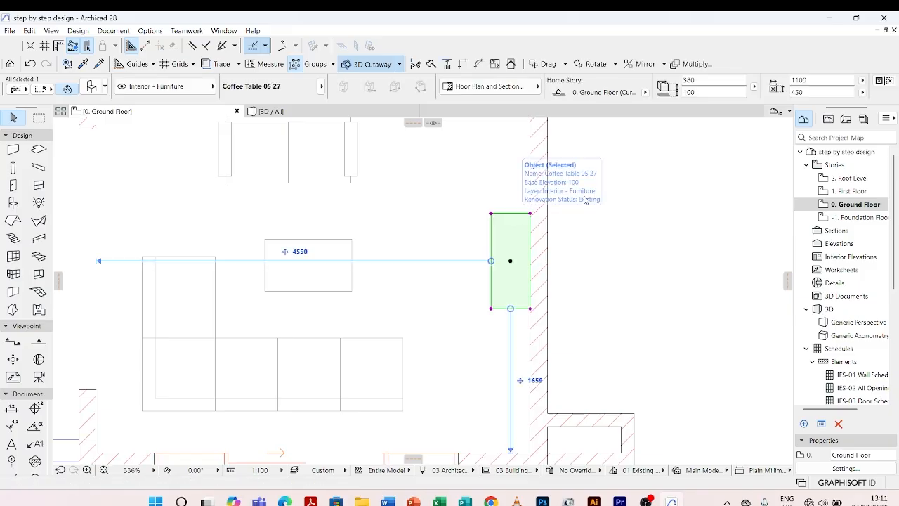
pyautogui.click(757, 85)
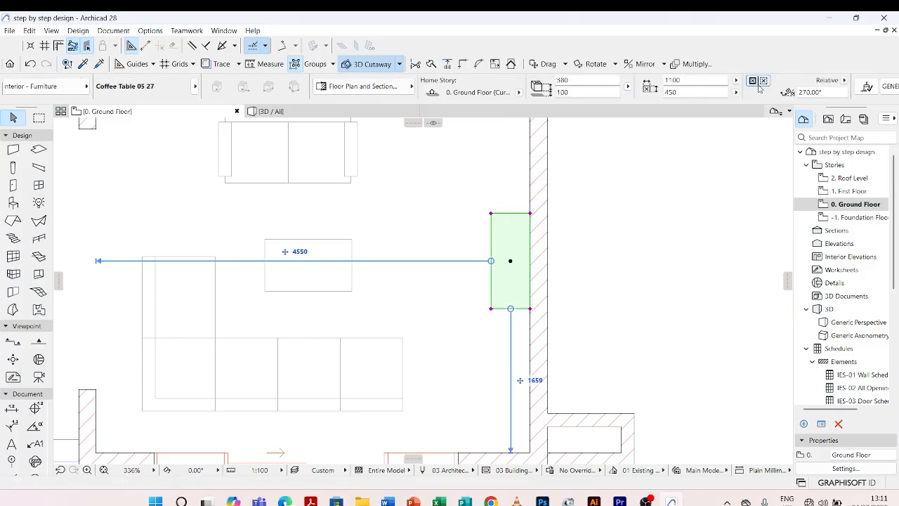
pyautogui.click(687, 79)
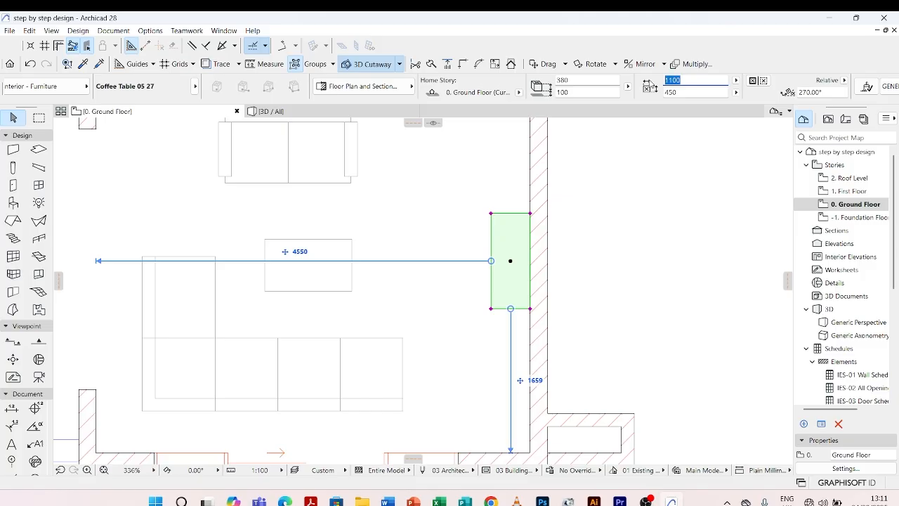
pyautogui.write('1500')
pyautogui.press('Return')
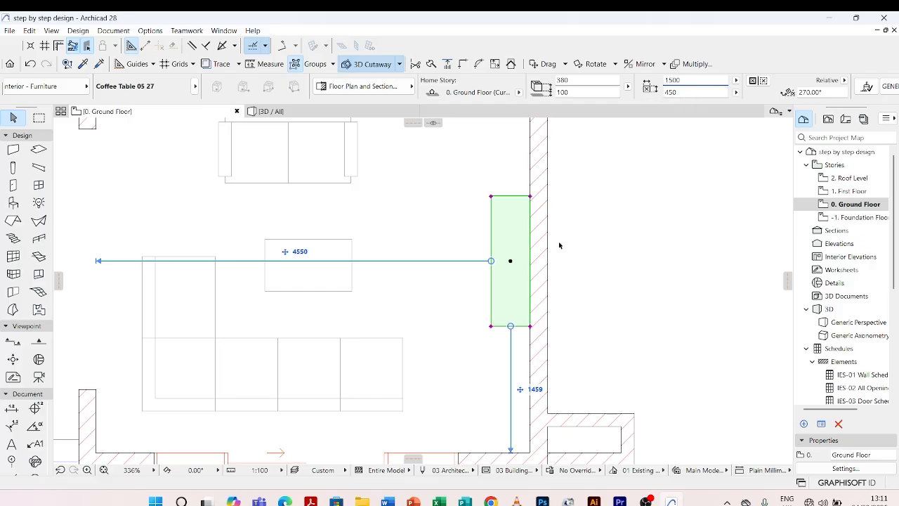
# Set the wall-side table's 2D contour pen to grey pen 82, apply the settings and deselect it.
pyautogui.hotkey('ctrl', 't')
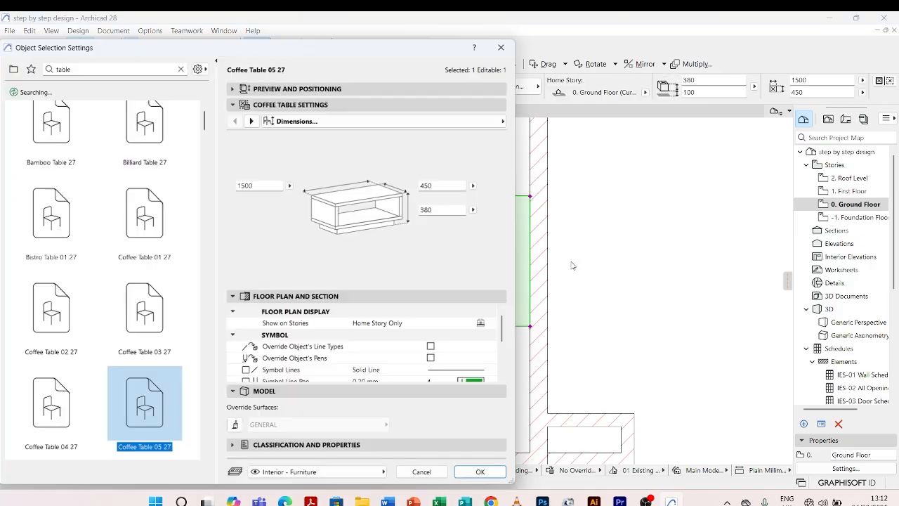
pyautogui.write('e')
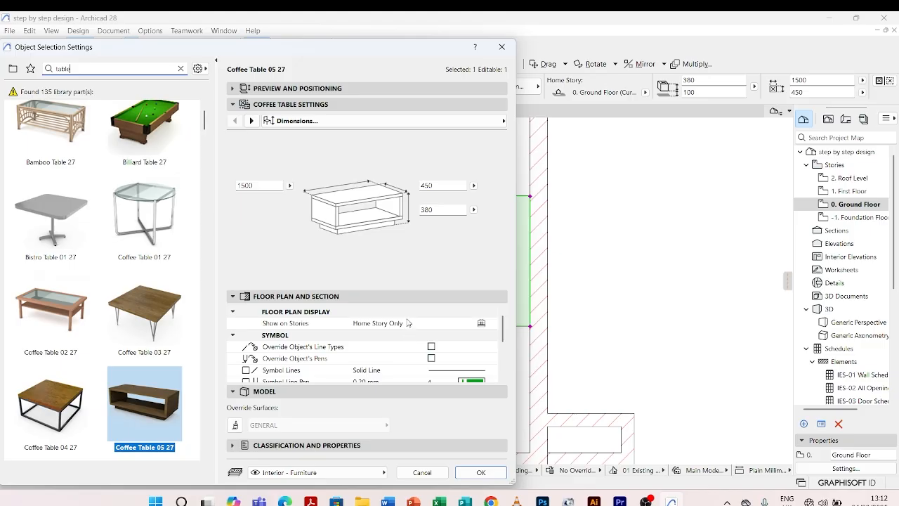
pyautogui.scroll(-4, 408, 322)
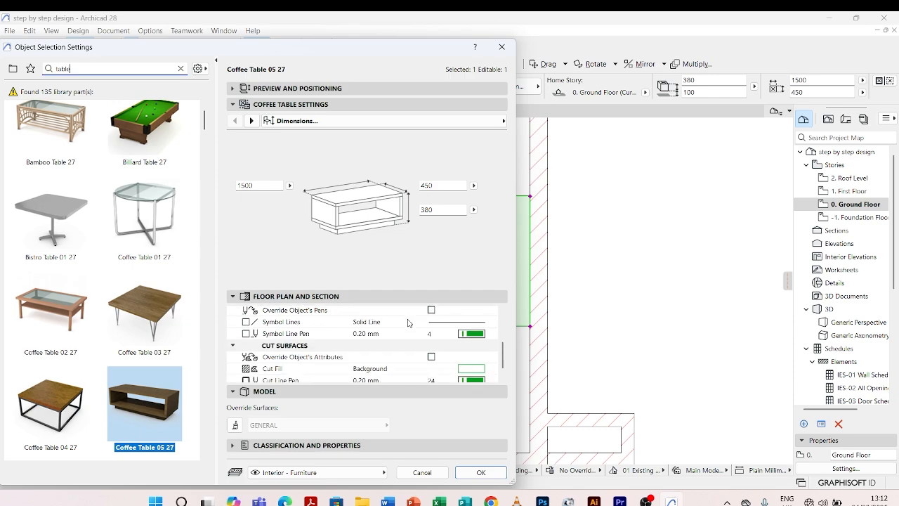
pyautogui.scroll(3, 406, 322)
pyautogui.scroll(1, 406, 322)
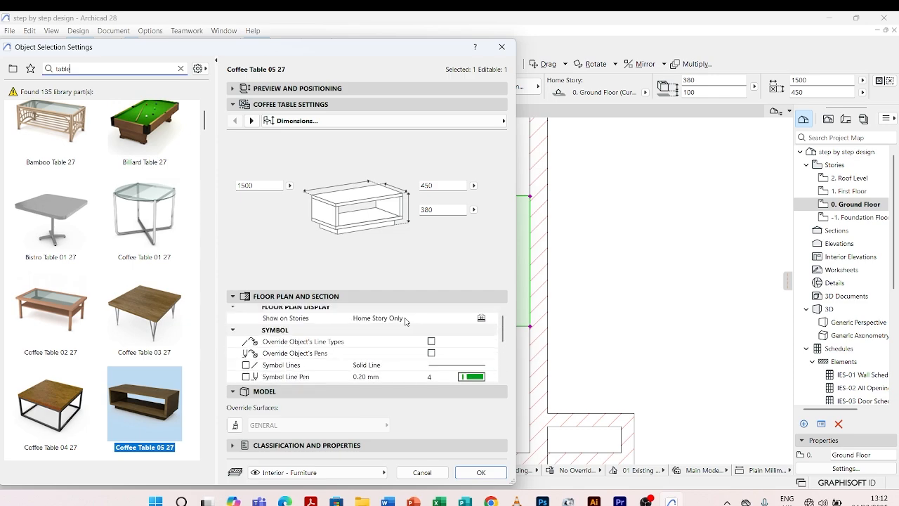
pyautogui.click(251, 121)
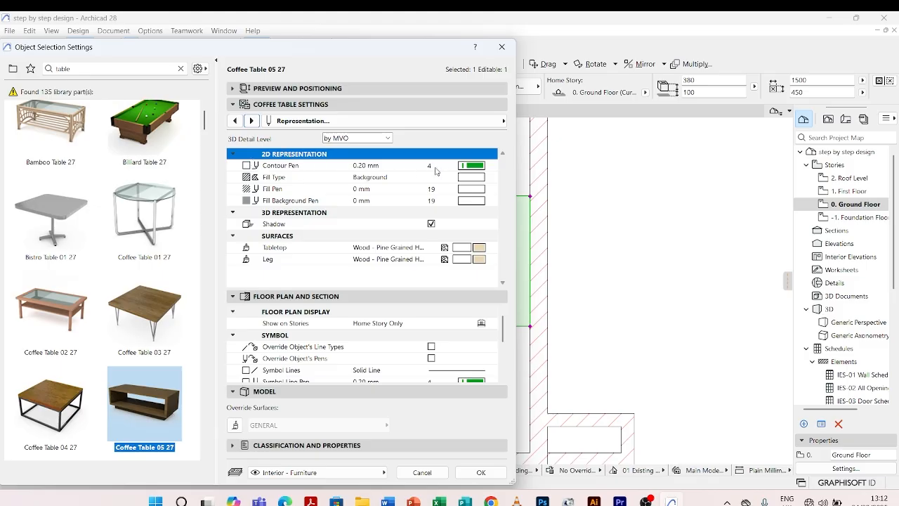
pyautogui.click(472, 166)
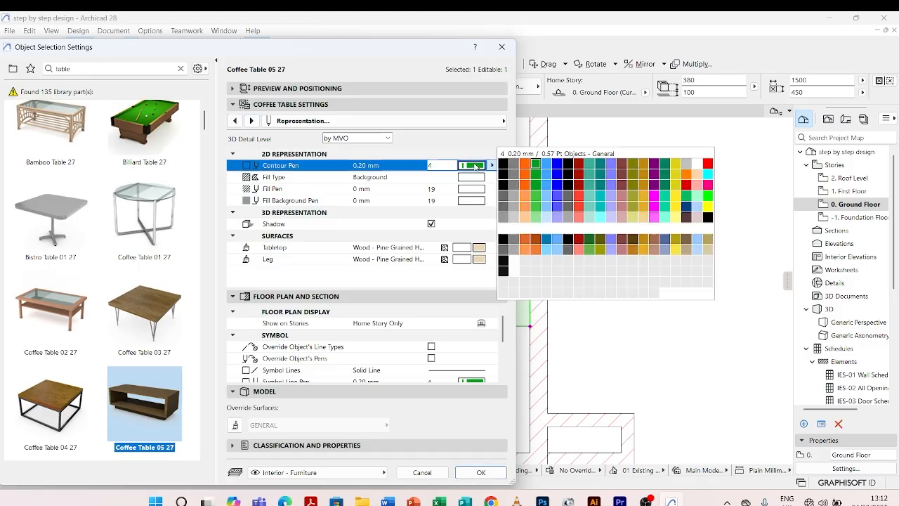
pyautogui.click(513, 208)
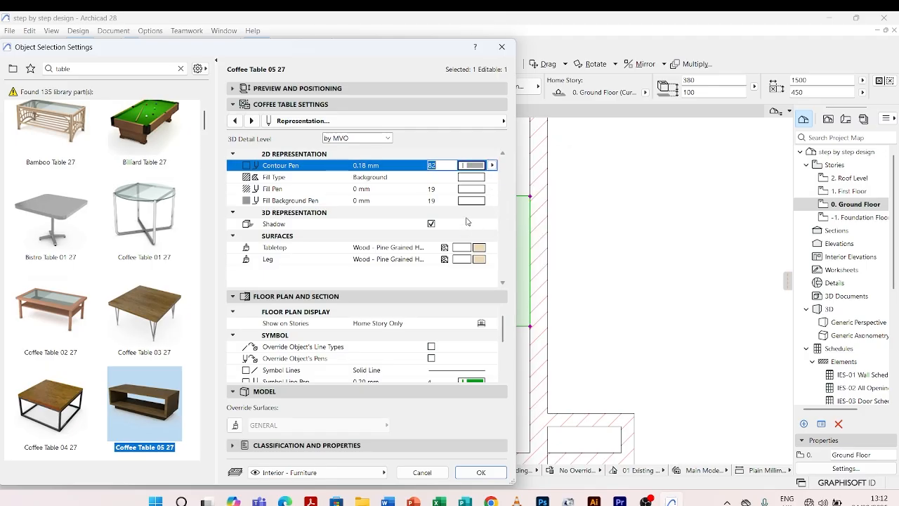
pyautogui.click(481, 474)
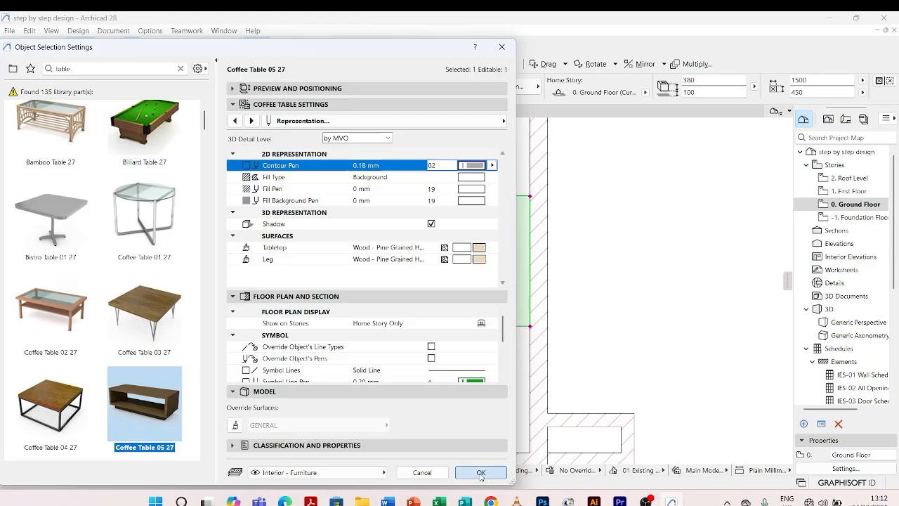
pyautogui.click(586, 239)
# Select the table against the living area's right wall, set its home offset to 0 and deselect it.
pyautogui.scroll(-4, 479, 245)
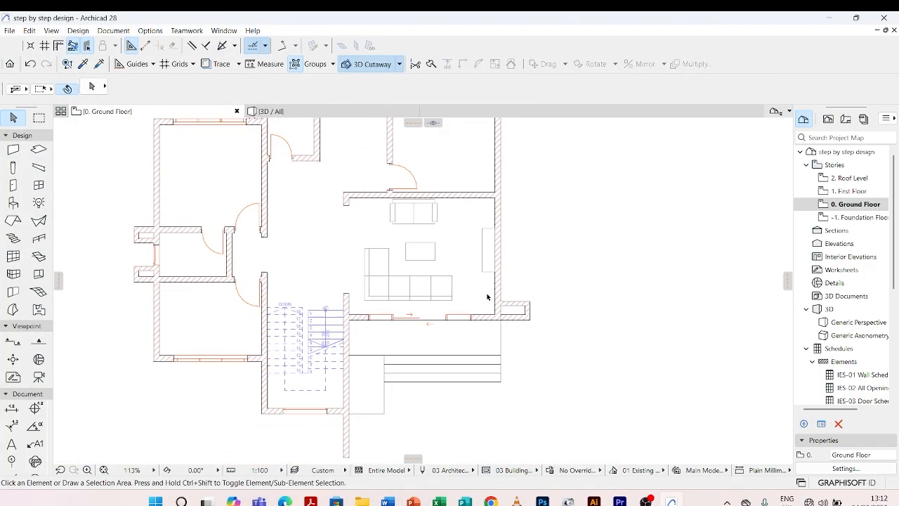
pyautogui.scroll(4, 487, 297)
pyautogui.click(489, 228)
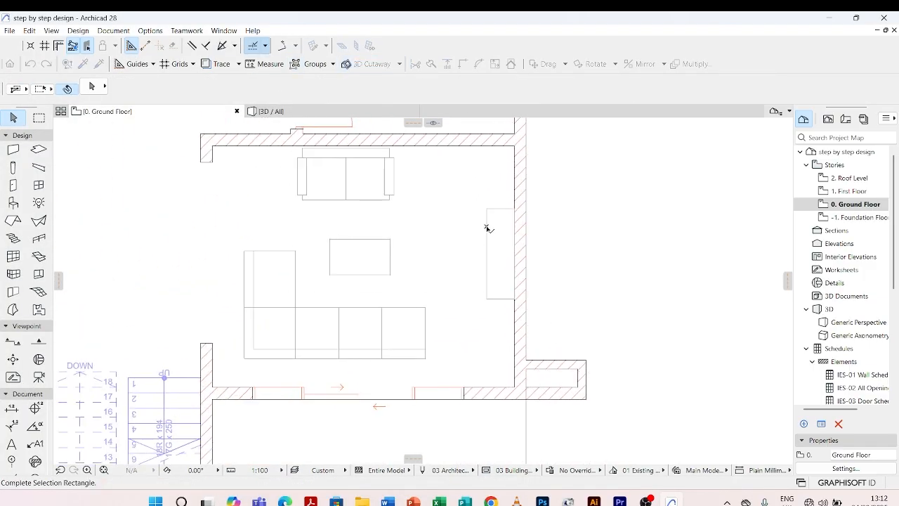
pyautogui.click(560, 219)
pyautogui.scroll(-4, 462, 305)
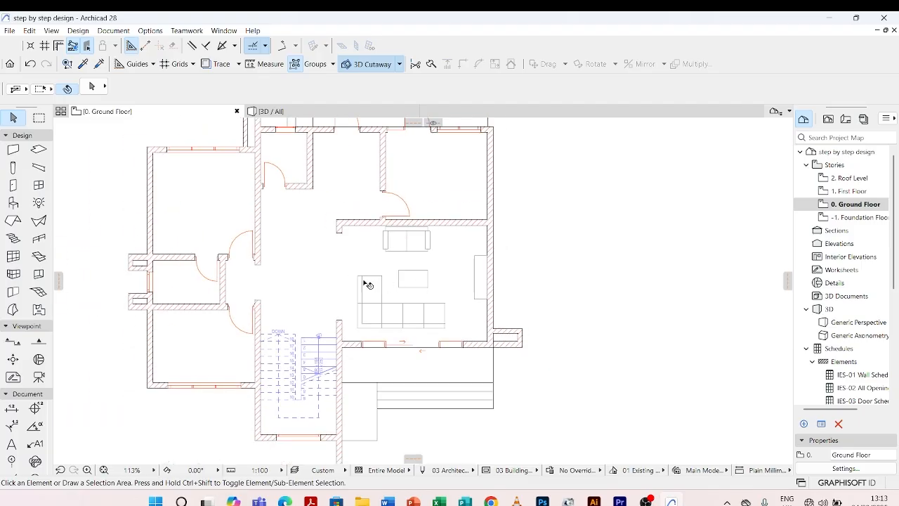
pyautogui.scroll(4, 495, 267)
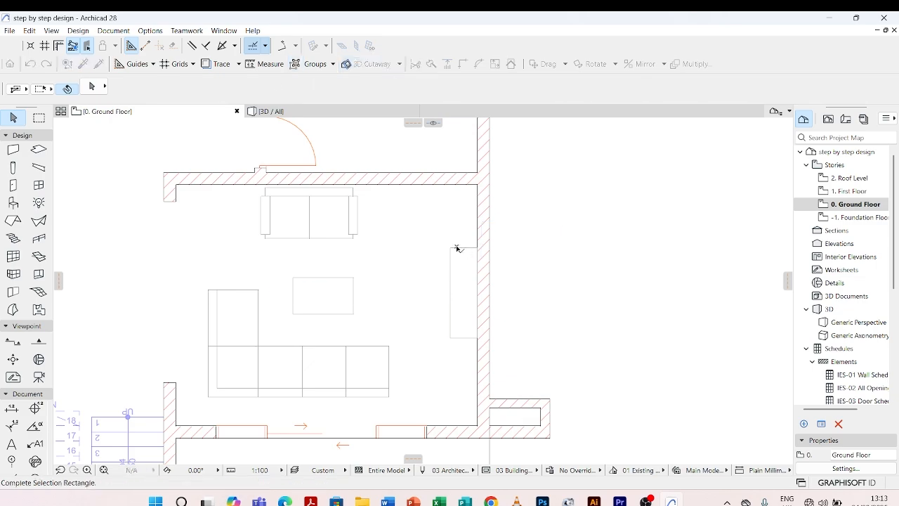
pyautogui.click(459, 249)
pyautogui.scroll(-3, 591, 77)
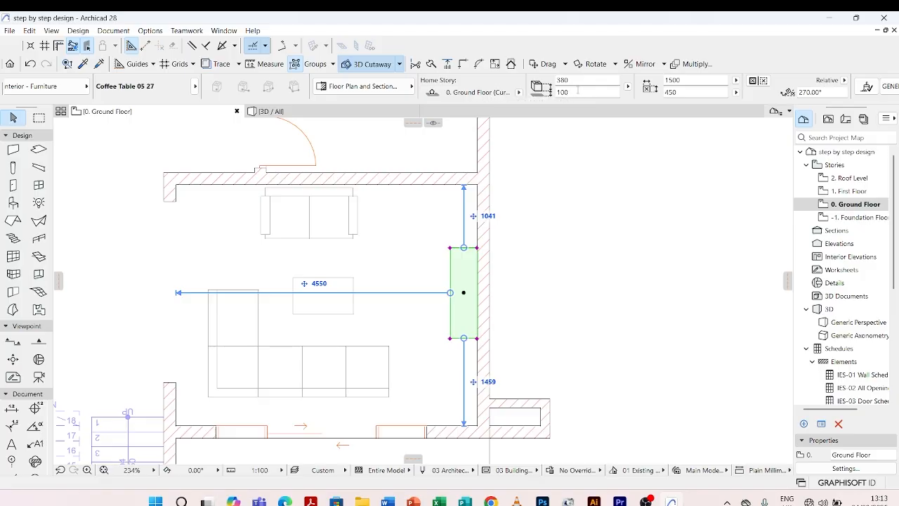
pyautogui.click(575, 94)
pyautogui.write('0')
pyautogui.click(546, 234)
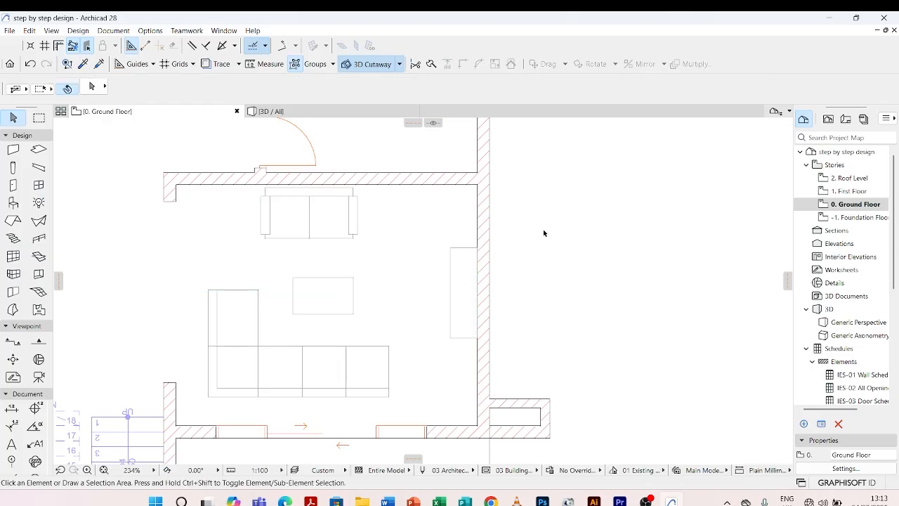
# Set the wall-side table's height to 400 mm and deselect it.
pyautogui.click(453, 250)
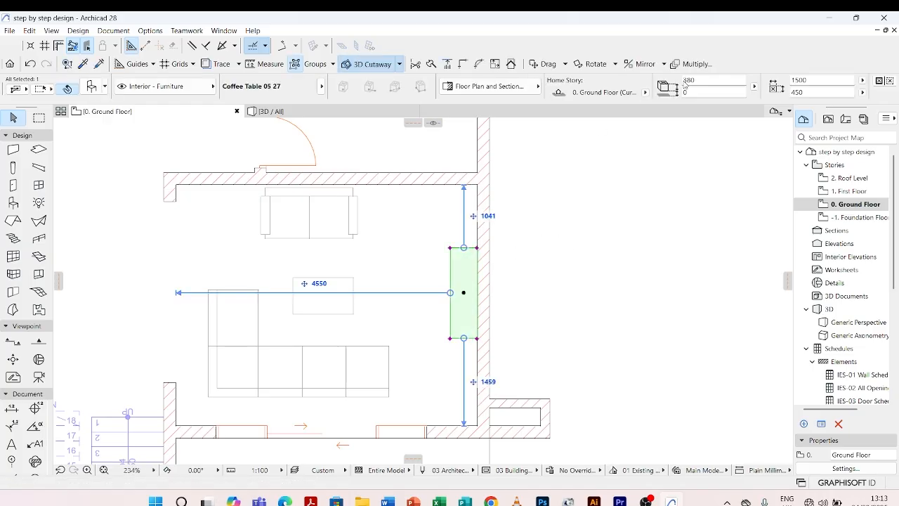
pyautogui.click(552, 80)
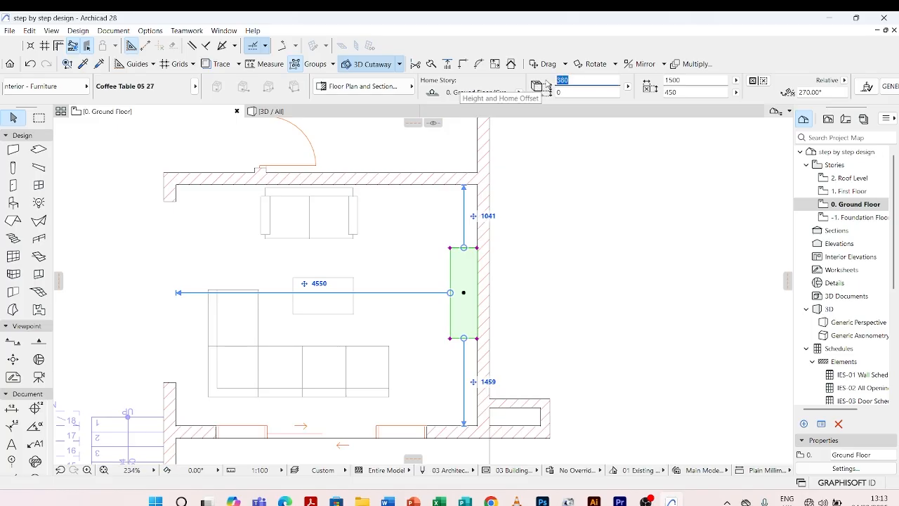
pyautogui.write('400')
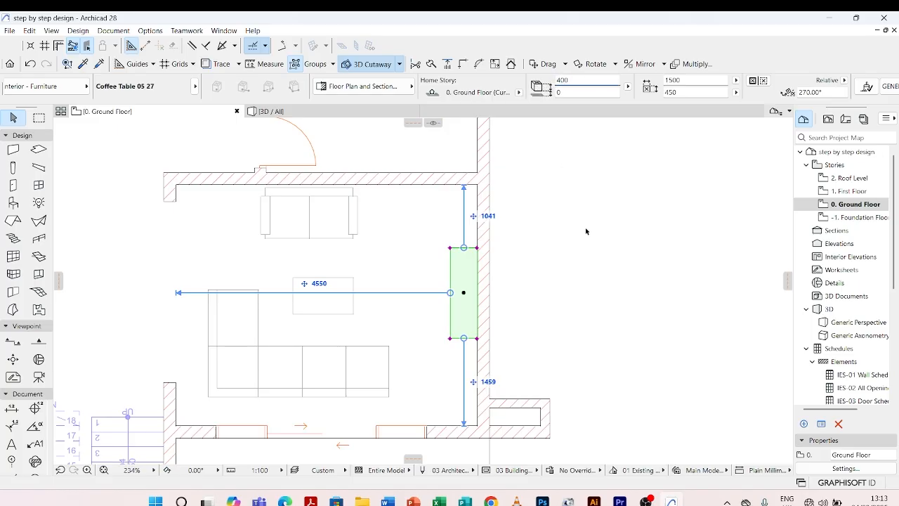
pyautogui.click(586, 231)
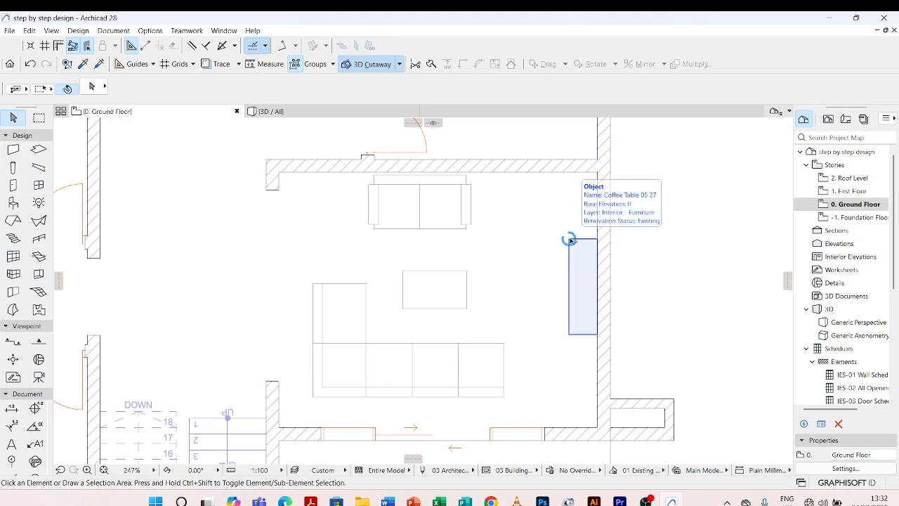
# Select the wall-side table to check its height and home offset, and deselect it.
pyautogui.click(569, 239)
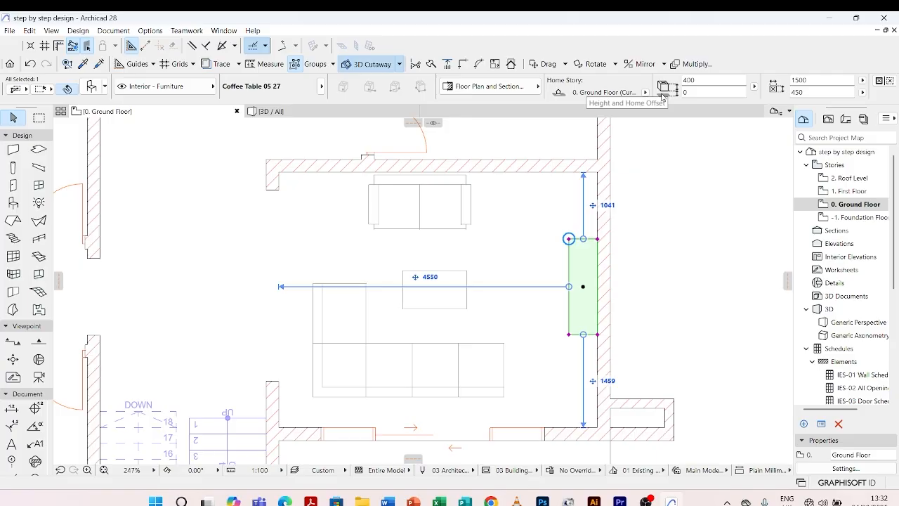
pyautogui.scroll(-2, 662, 97)
pyautogui.click(591, 84)
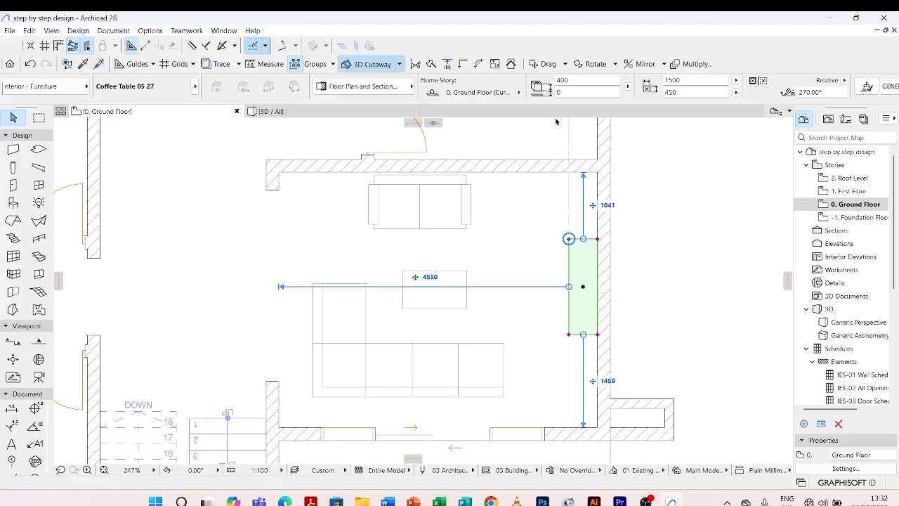
pyautogui.click(350, 251)
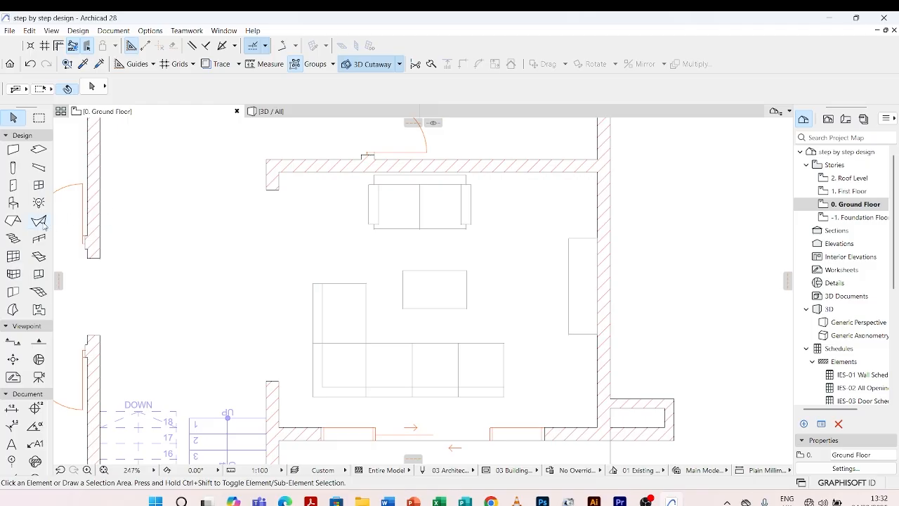
# Open the default settings of the Object tool and search the library parts for "tv".
pyautogui.doubleClick(14, 203)
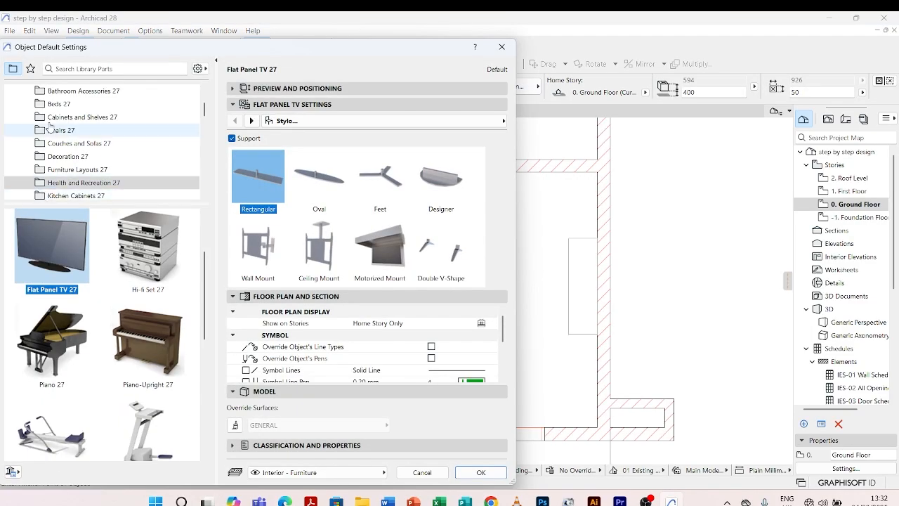
pyautogui.click(83, 69)
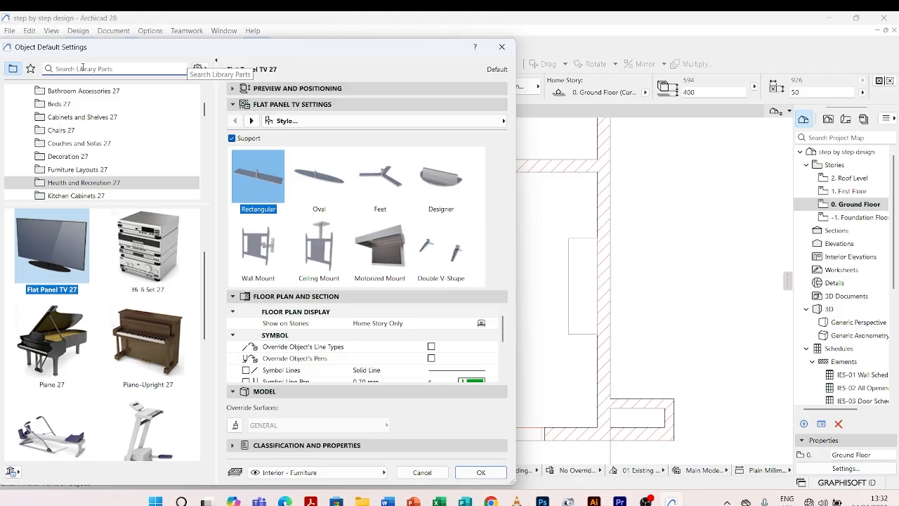
pyautogui.write('tv')
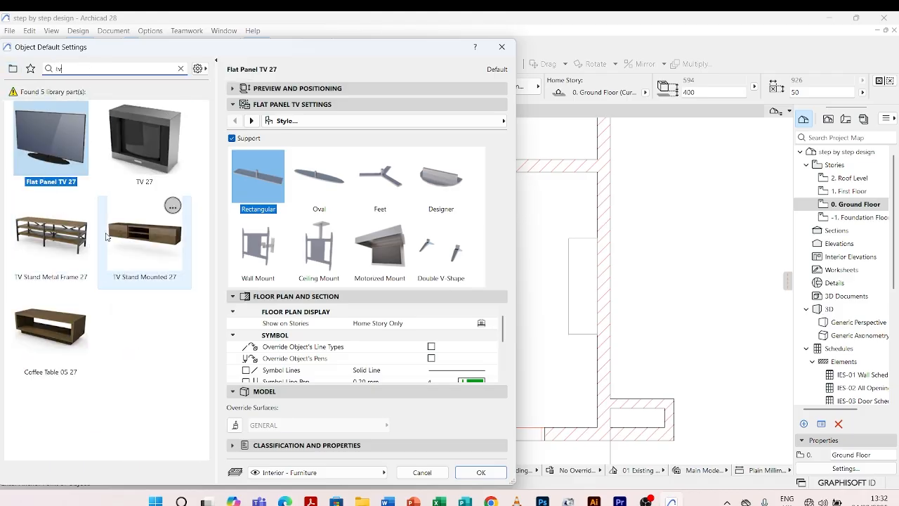
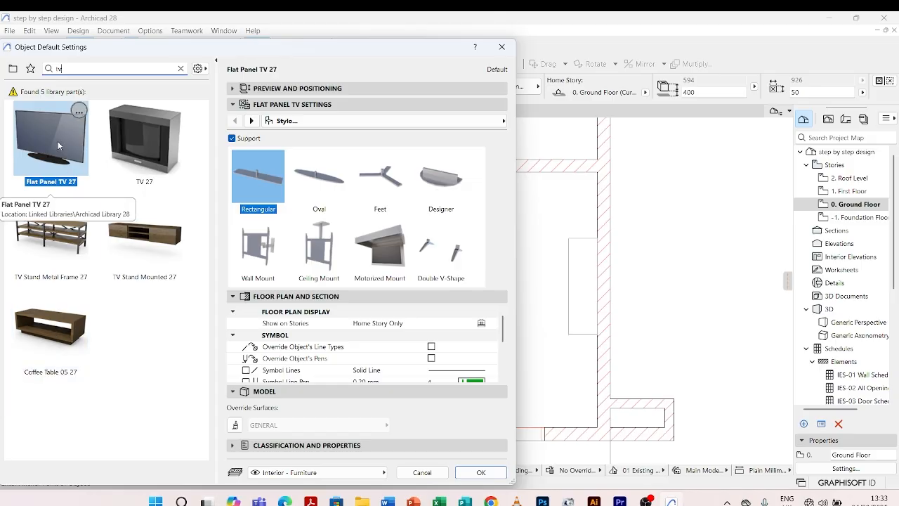
# Review the Flat Panel TV 27's dimensions, screen ratio options, and representation and surface settings.
pyautogui.click(251, 121)
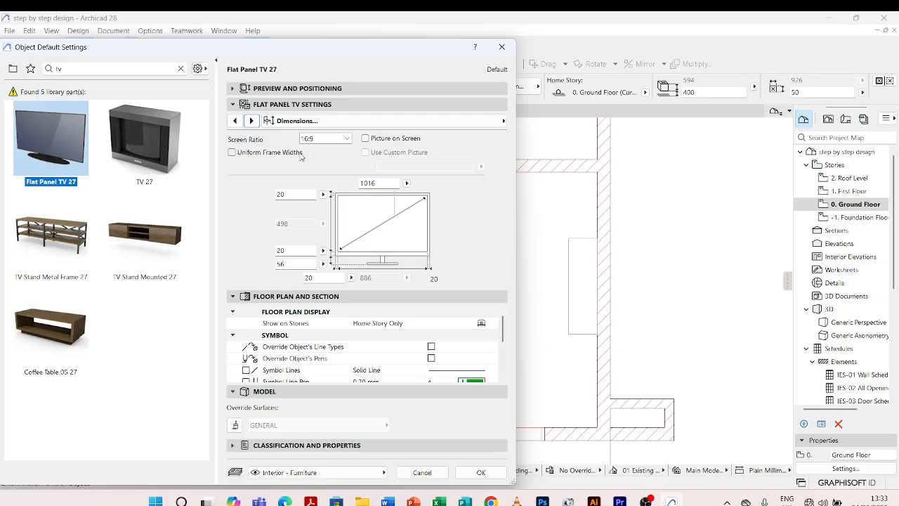
pyautogui.click(346, 139)
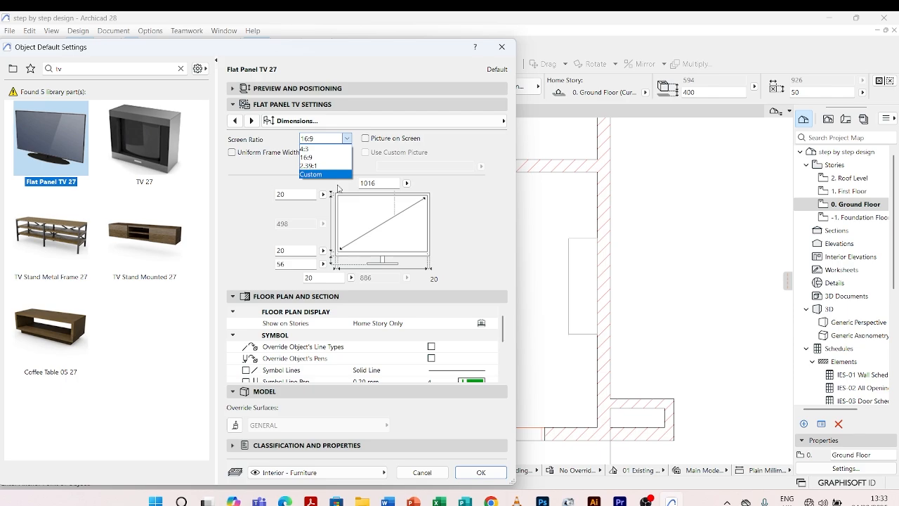
pyautogui.click(341, 268)
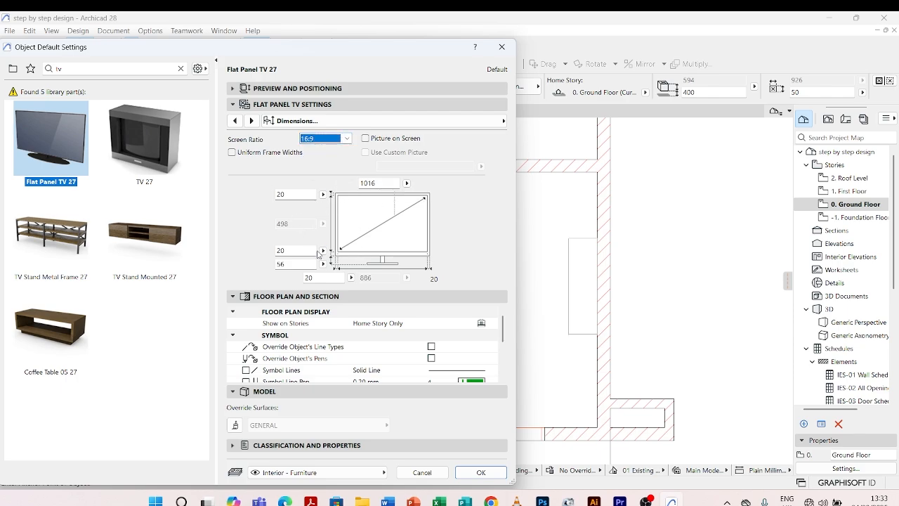
pyautogui.click(252, 121)
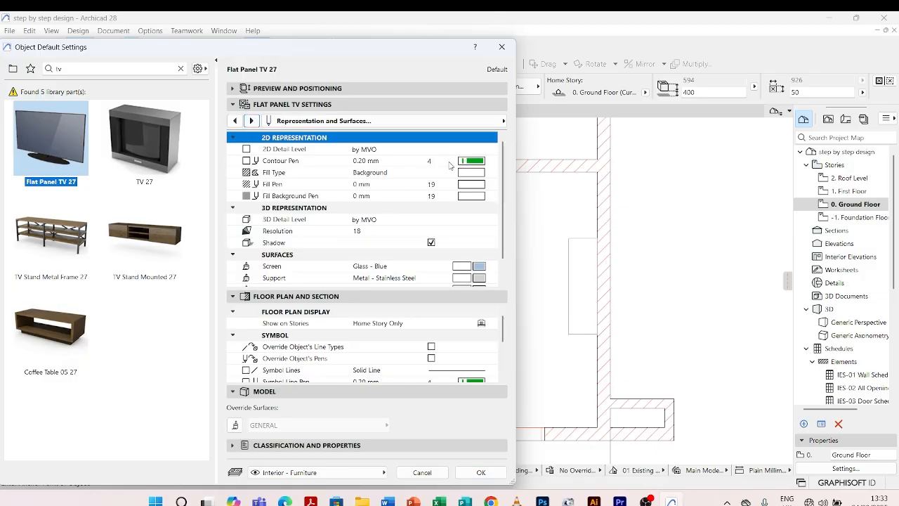
# Place the Flat Panel TV 27 at the centre of the wall-side table, select it and set its home offset to 400.
pyautogui.click(481, 472)
pyautogui.scroll(4, 555, 297)
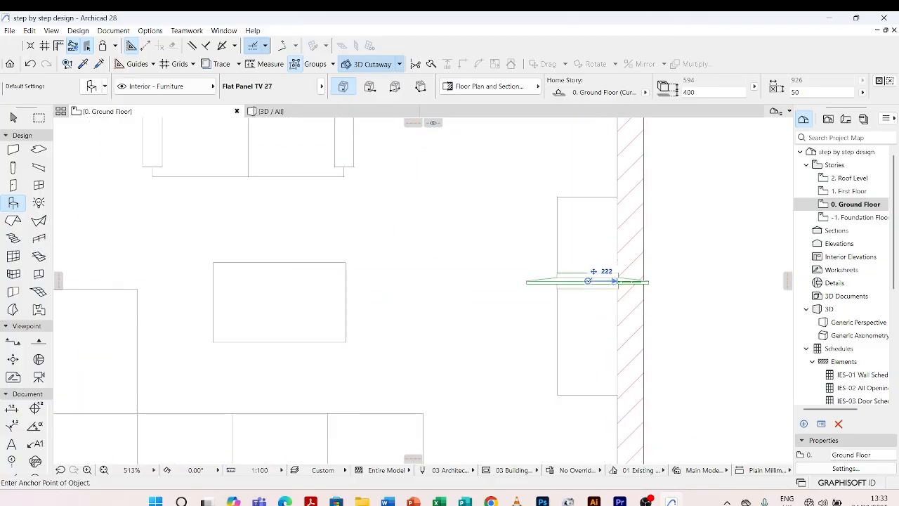
pyautogui.click(587, 280)
pyautogui.click(544, 283)
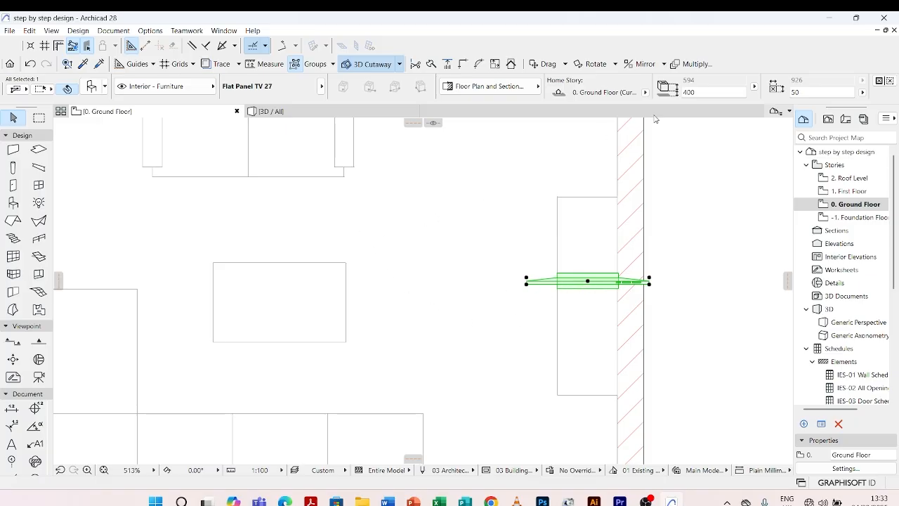
pyautogui.click(706, 94)
pyautogui.write('400')
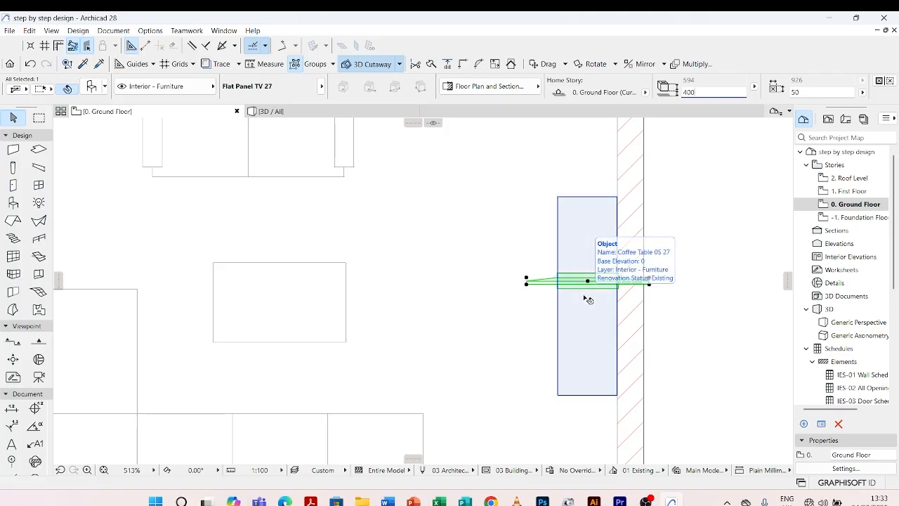
# Try rotating the TV 90° clockwise about its centre and undo the rotation.
pyautogui.hotkey('ctrl', 'e')
pyautogui.click(588, 281)
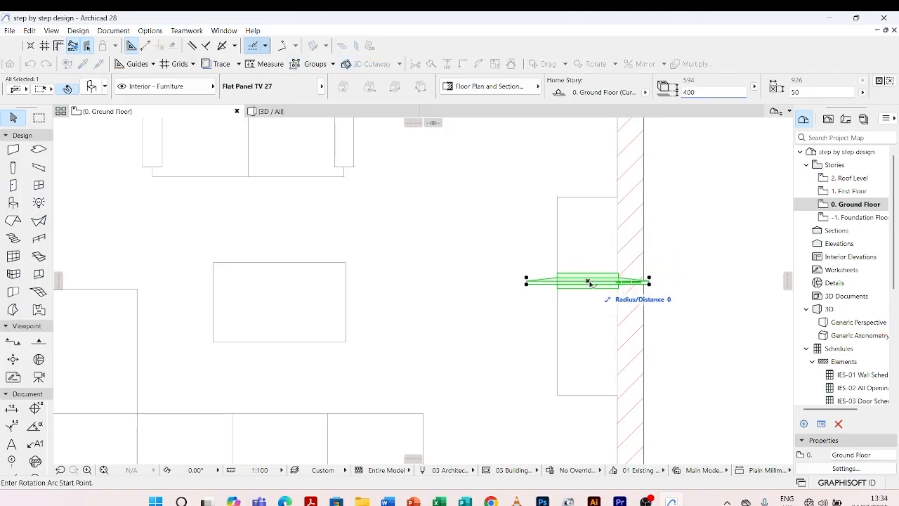
pyautogui.click(660, 281)
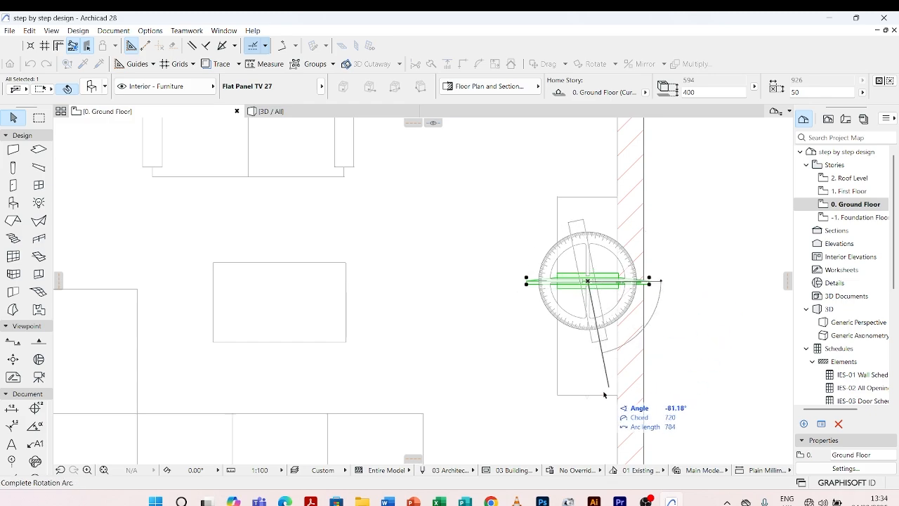
pyautogui.click(592, 417)
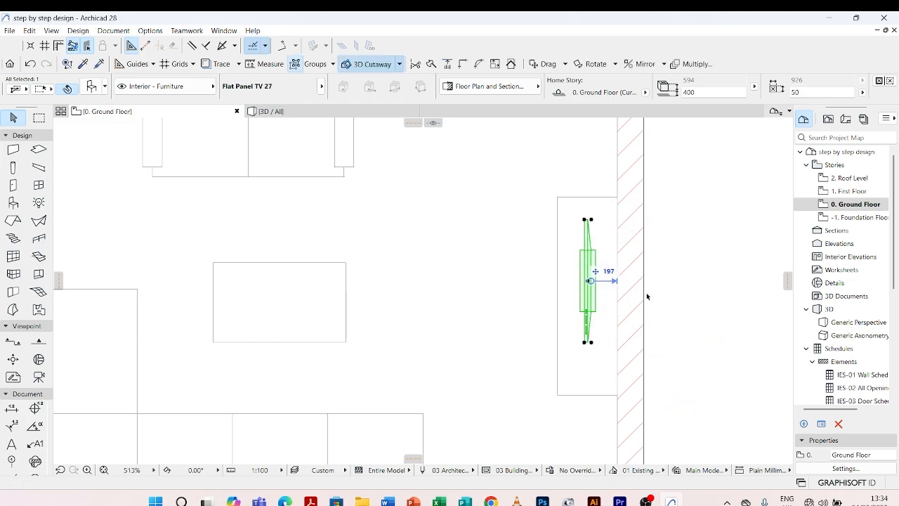
pyautogui.hotkey('ctrl', 'z')
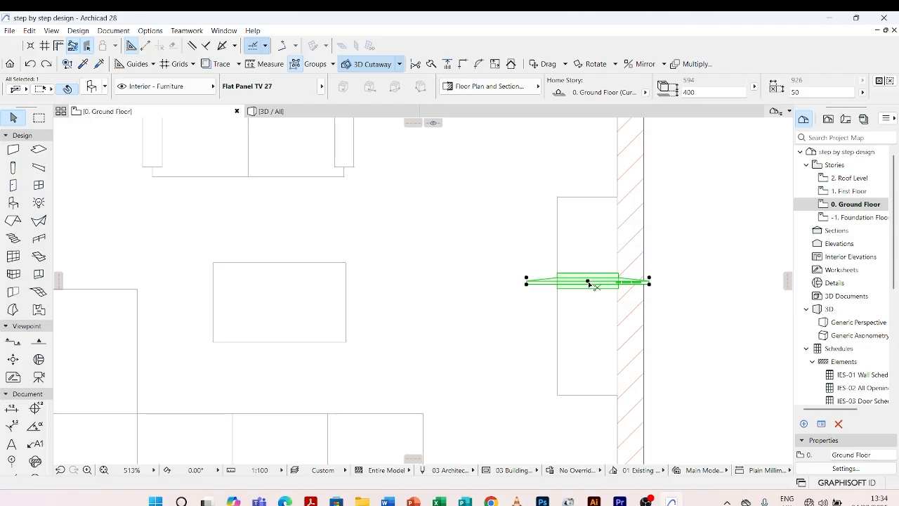
# Rotate the TV 90° clockwise about its centre so that it runs parallel to the wall.
pyautogui.hotkey('ctrl', 'e')
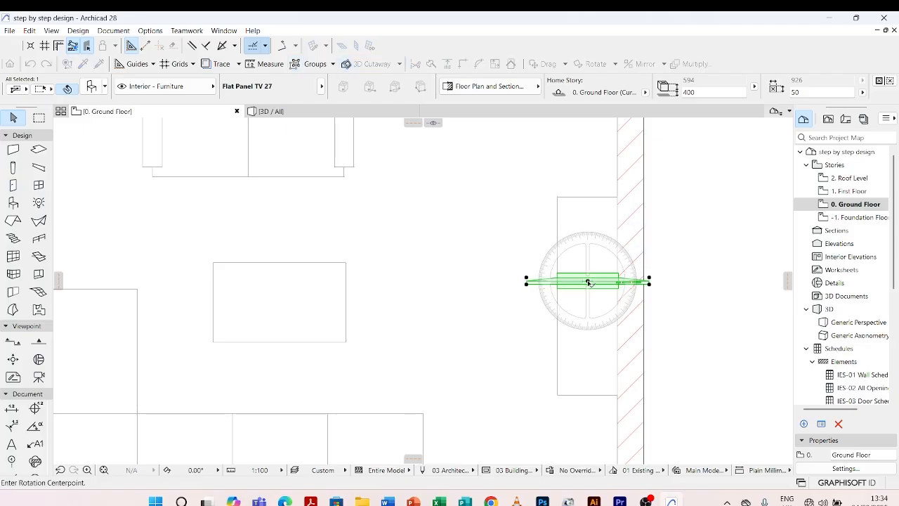
pyautogui.click(588, 282)
pyautogui.click(668, 281)
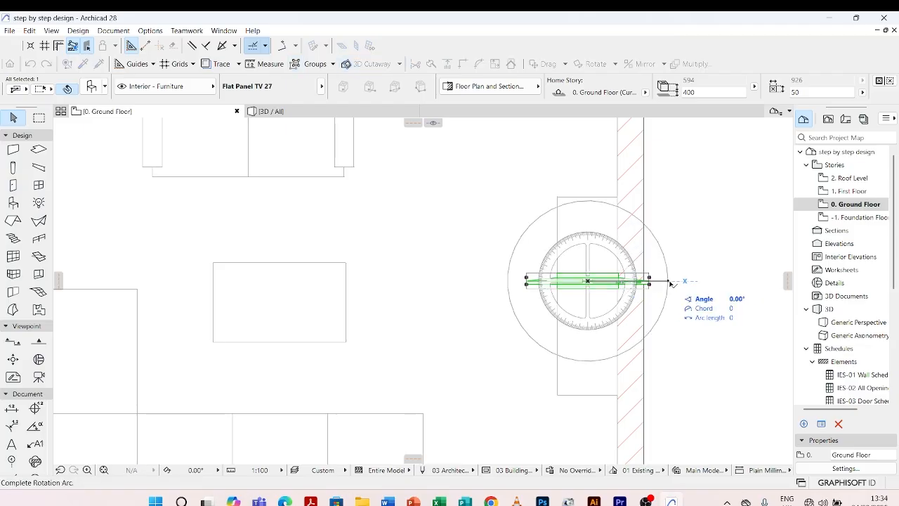
pyautogui.click(588, 427)
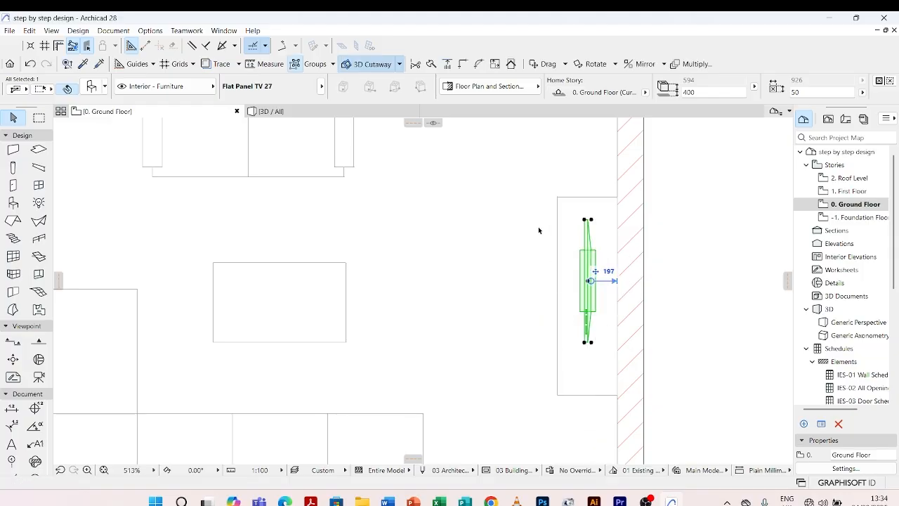
# Reposition the TV on the wall-side table, with its centre about 157 mm from the wall, and deselect it.
pyautogui.scroll(-1, 539, 230)
pyautogui.scroll(2, 586, 261)
pyautogui.scroll(-3, 500, 261)
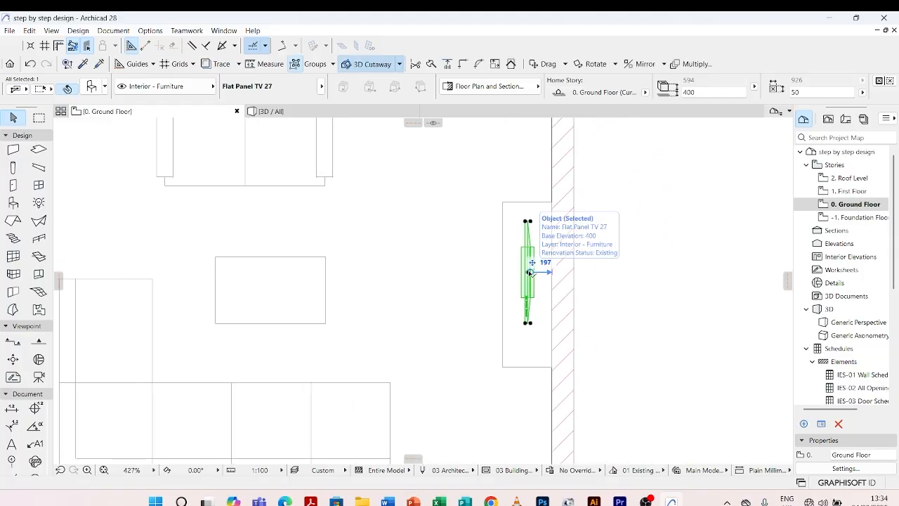
pyautogui.click(528, 271)
pyautogui.scroll(5, 512, 280)
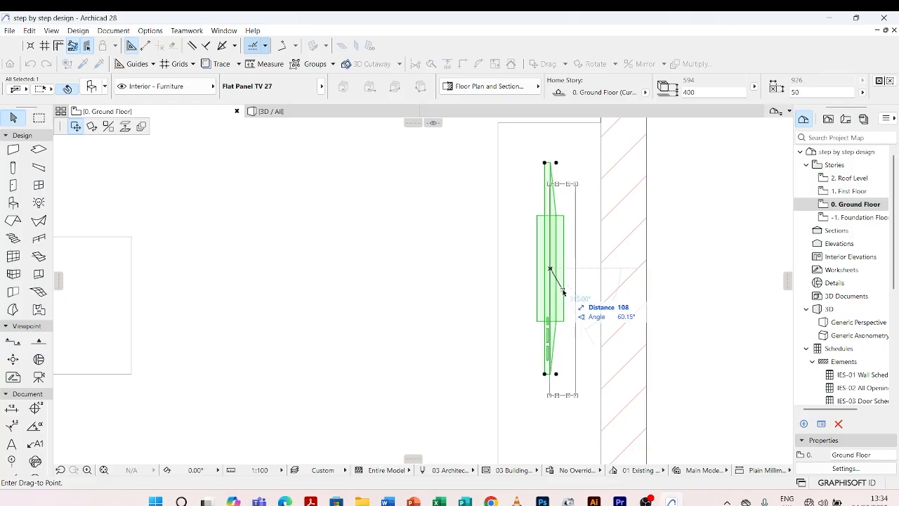
pyautogui.scroll(-8, 552, 275)
pyautogui.click(490, 279)
pyautogui.click(490, 277)
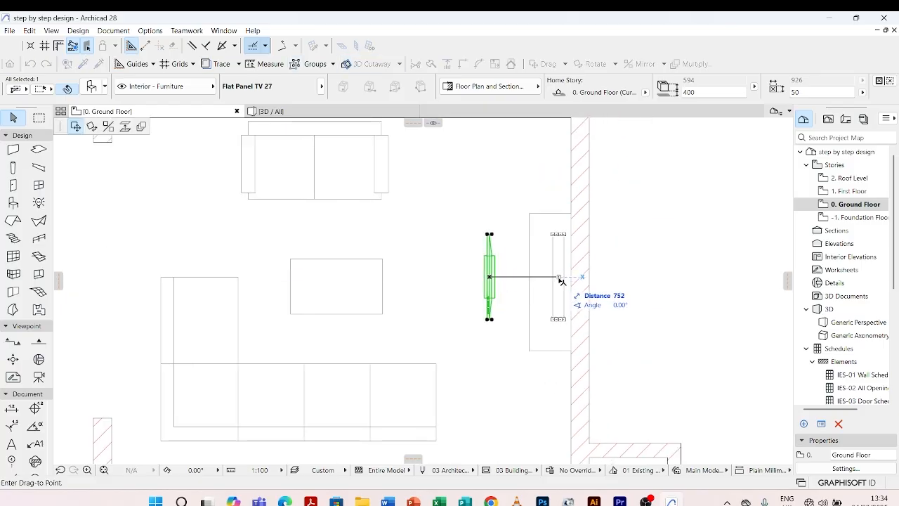
pyautogui.scroll(3, 557, 283)
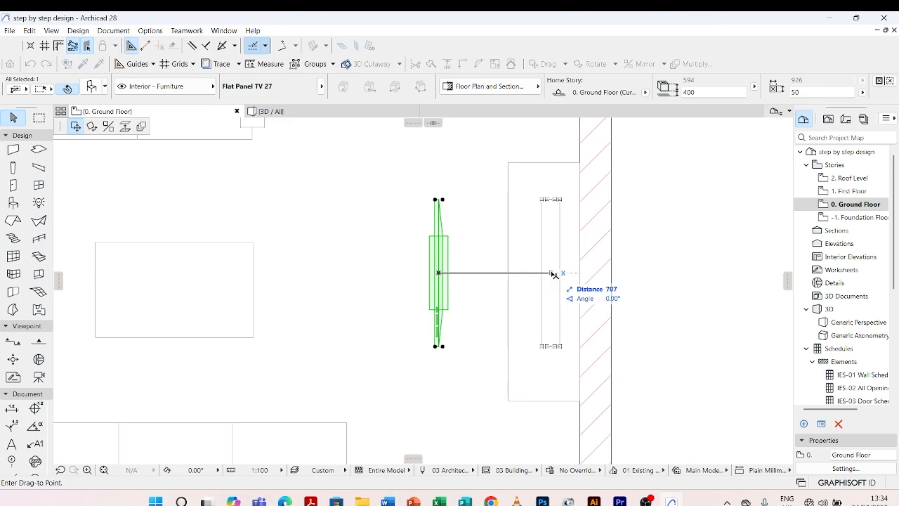
pyautogui.click(553, 274)
pyautogui.scroll(-5, 553, 273)
pyautogui.click(569, 235)
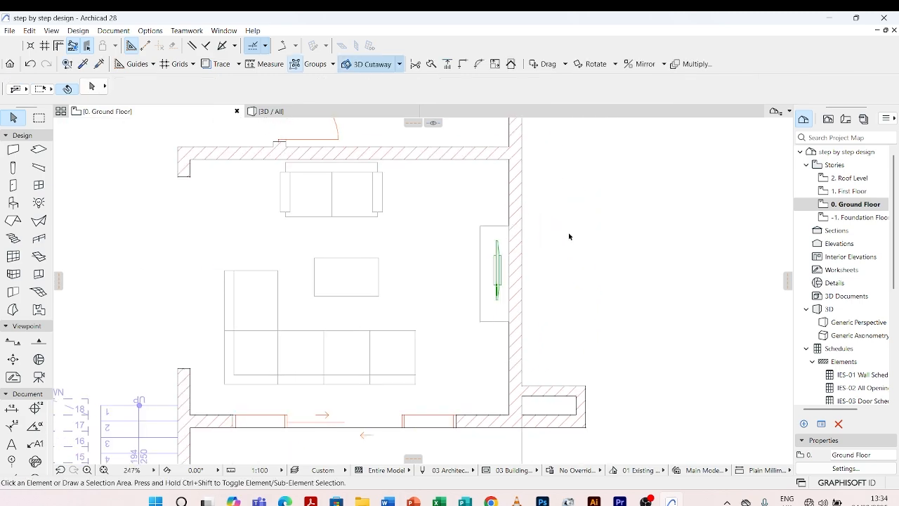
# Change the TV's 2D contour pen to the grey pen 82 and deselect it.
pyautogui.scroll(-2, 517, 269)
pyautogui.moveTo(503, 270); pyautogui.dragTo(514, 316, button='middle')
pyautogui.scroll(2, 515, 317)
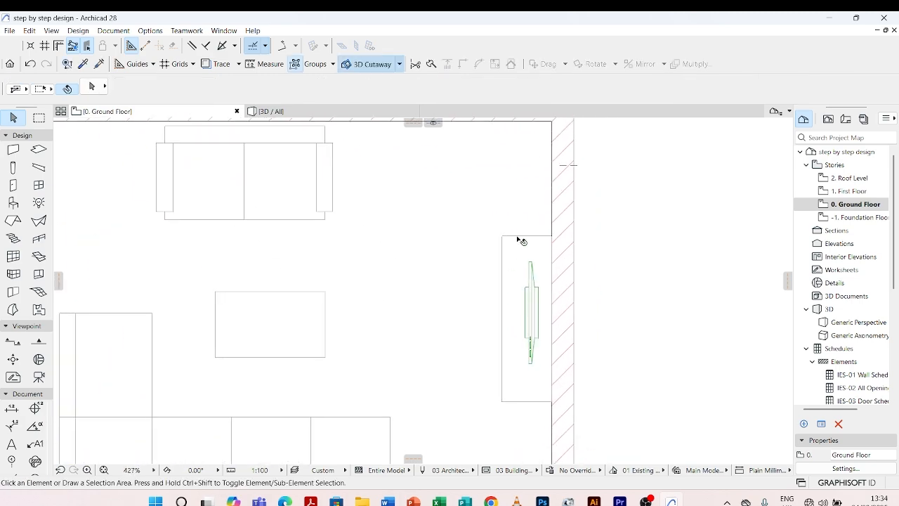
pyautogui.scroll(2, 544, 237)
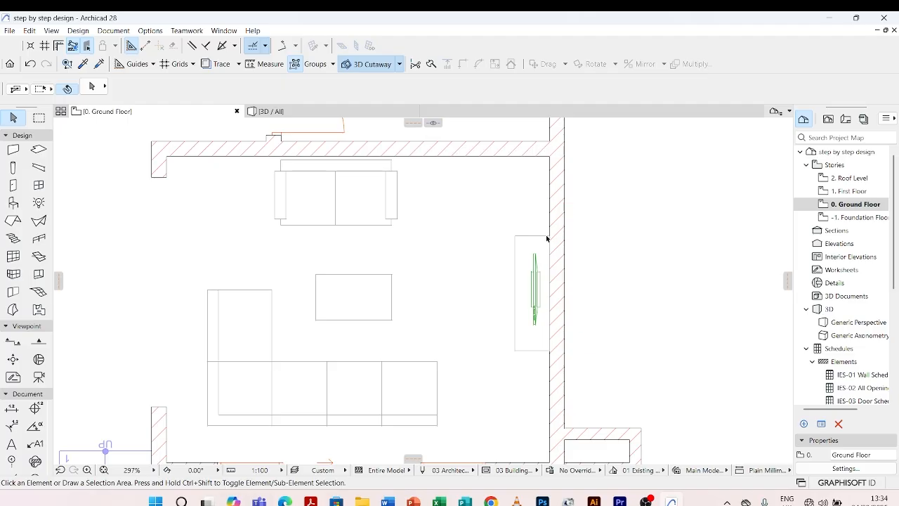
pyautogui.click(537, 280)
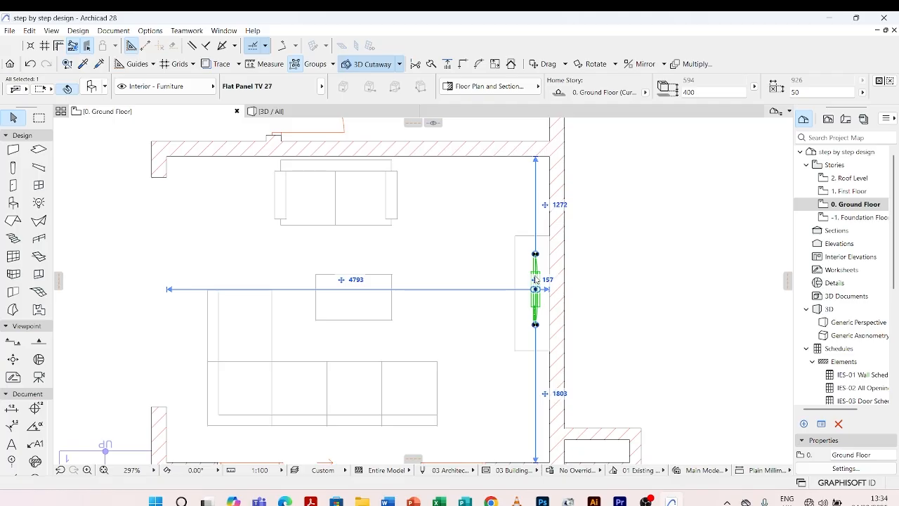
pyautogui.doubleClick(538, 279)
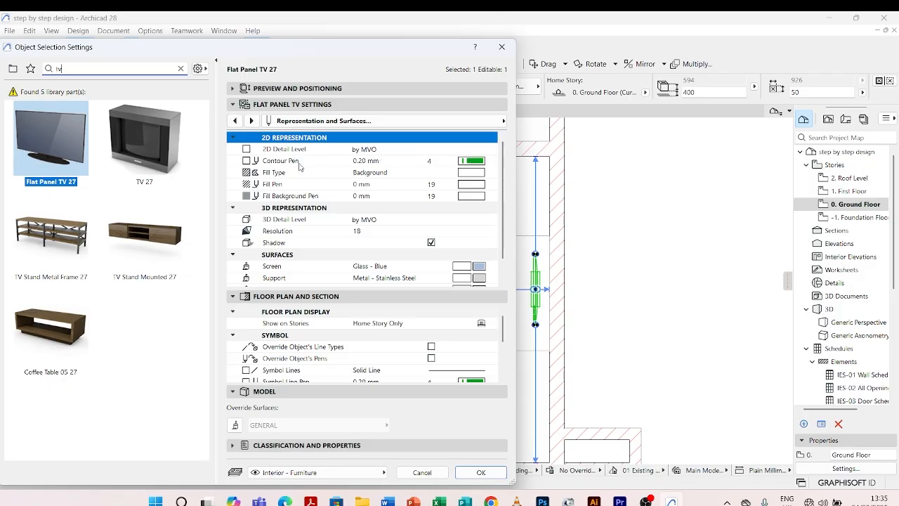
pyautogui.click(470, 163)
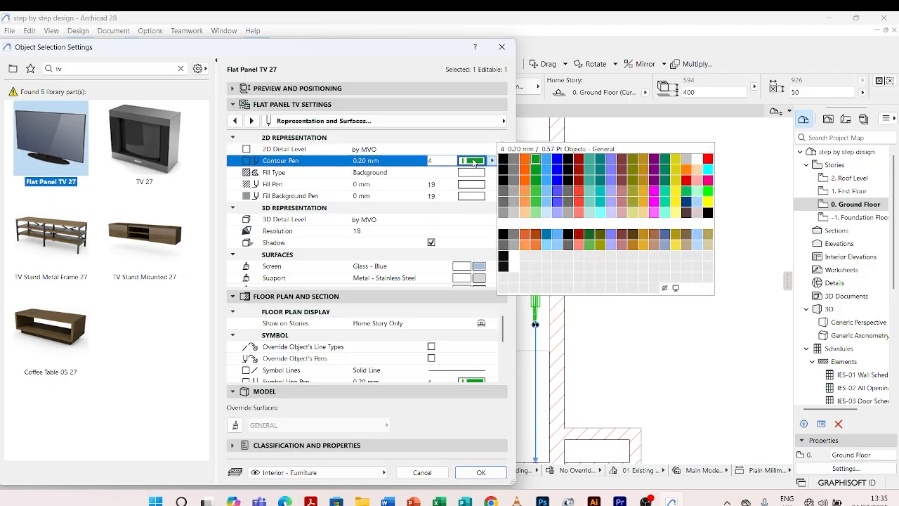
pyautogui.click(517, 206)
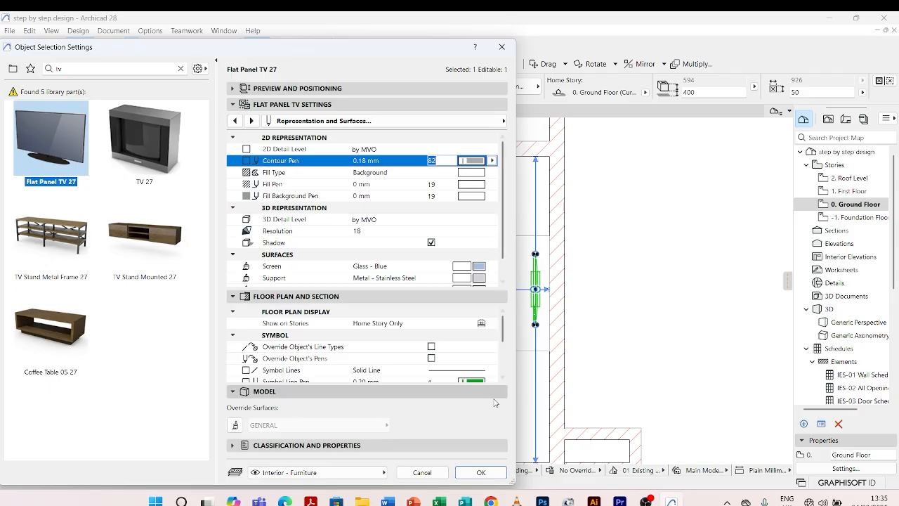
pyautogui.click(481, 473)
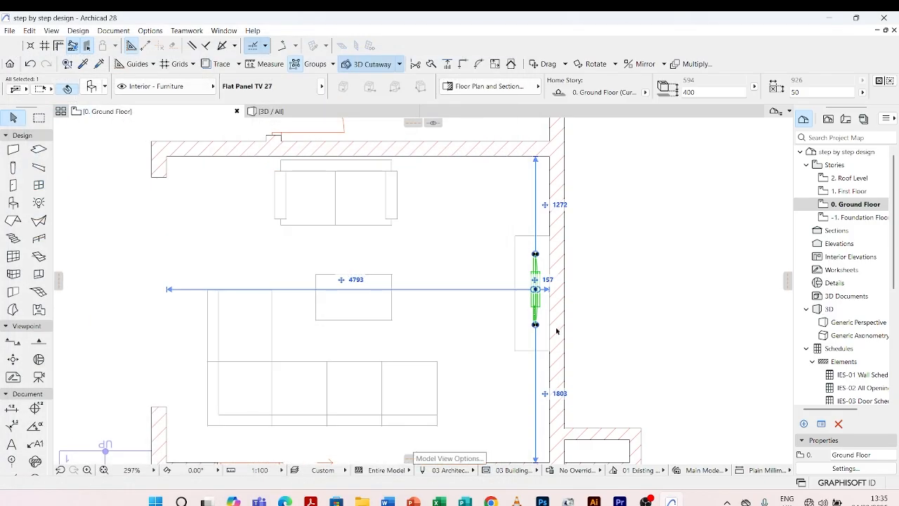
pyautogui.click(595, 267)
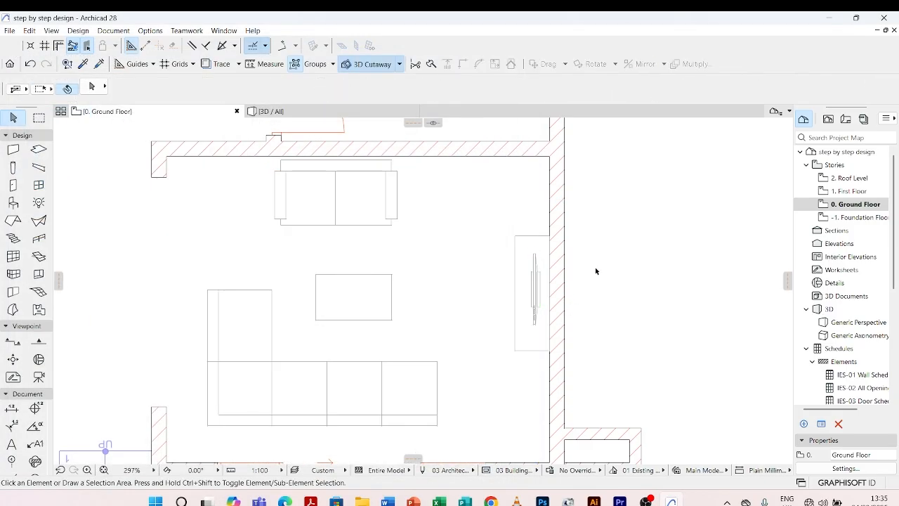
# Open the default settings of the Object tool and search the library parts for "dinning".
pyautogui.scroll(3, 595, 267)
pyautogui.scroll(-5, 615, 230)
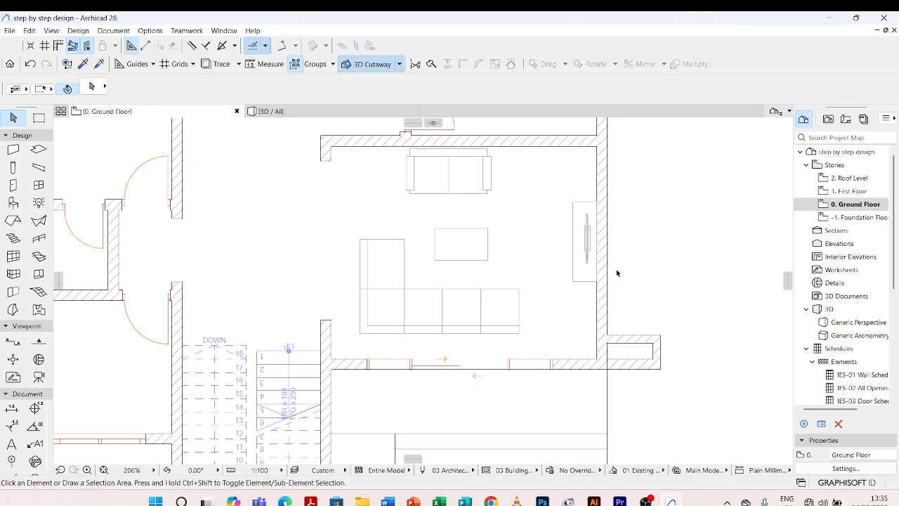
pyautogui.scroll(-2, 616, 271)
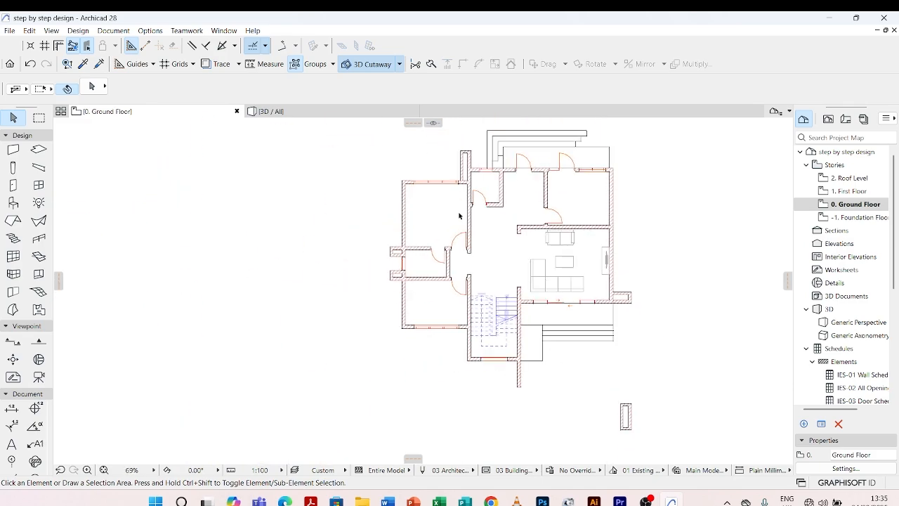
pyautogui.scroll(5, 492, 204)
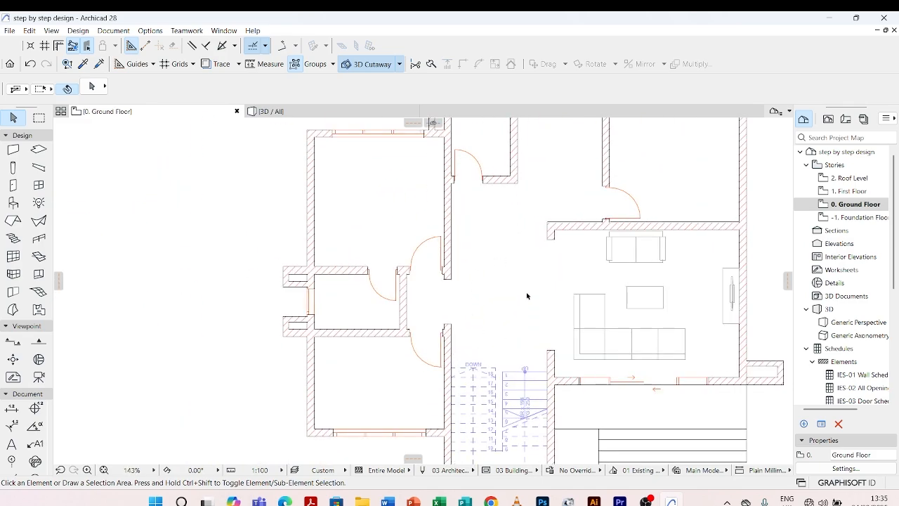
pyautogui.scroll(2, 506, 278)
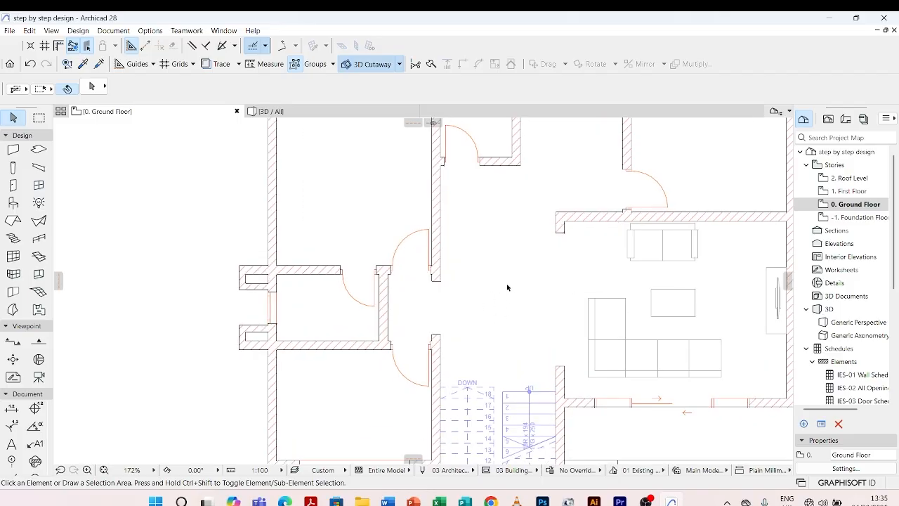
pyautogui.scroll(-2, 472, 291)
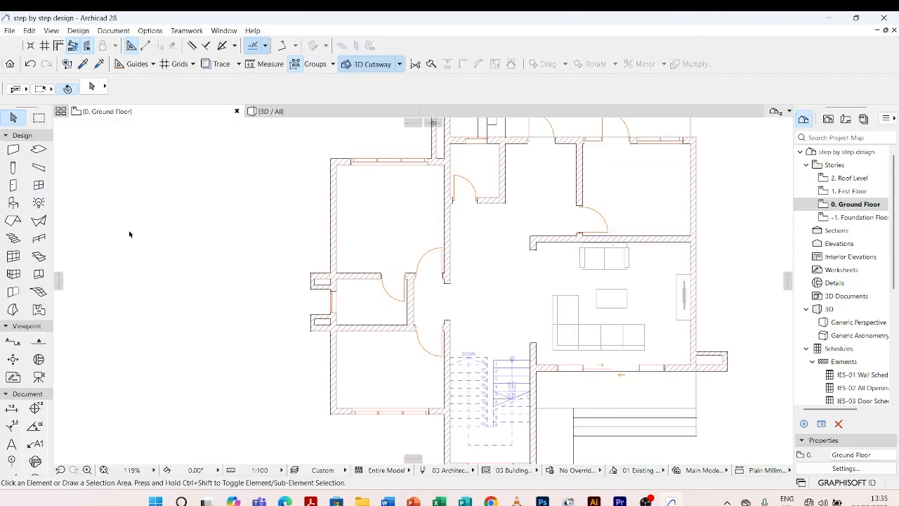
pyautogui.doubleClick(12, 204)
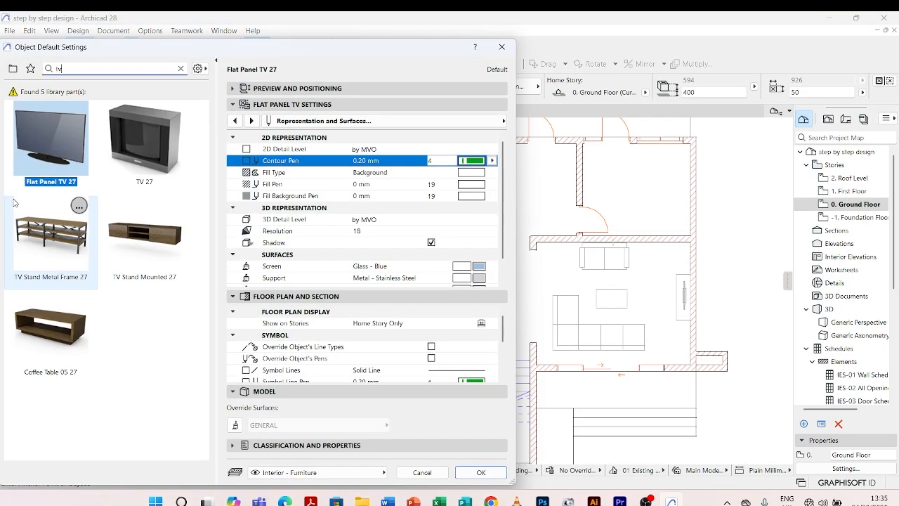
pyautogui.click(48, 71)
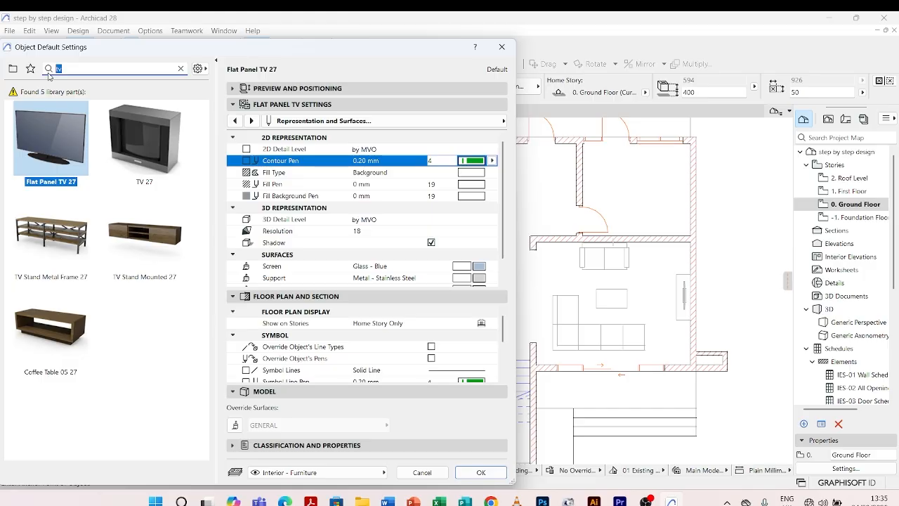
pyautogui.write('dinning')
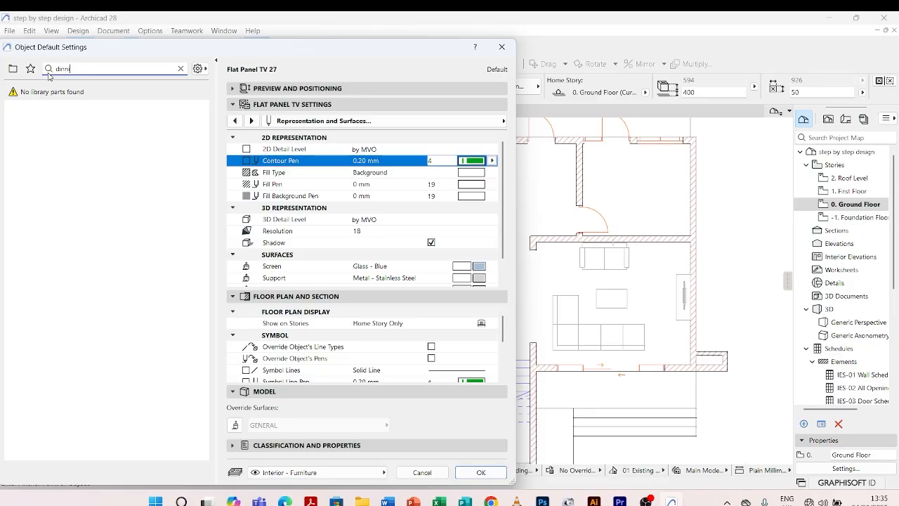
# Search the library parts for "dining" and set Dining Table Rectangle 27 as the default object.
pyautogui.press('BackSpace')
pyautogui.write('ing')
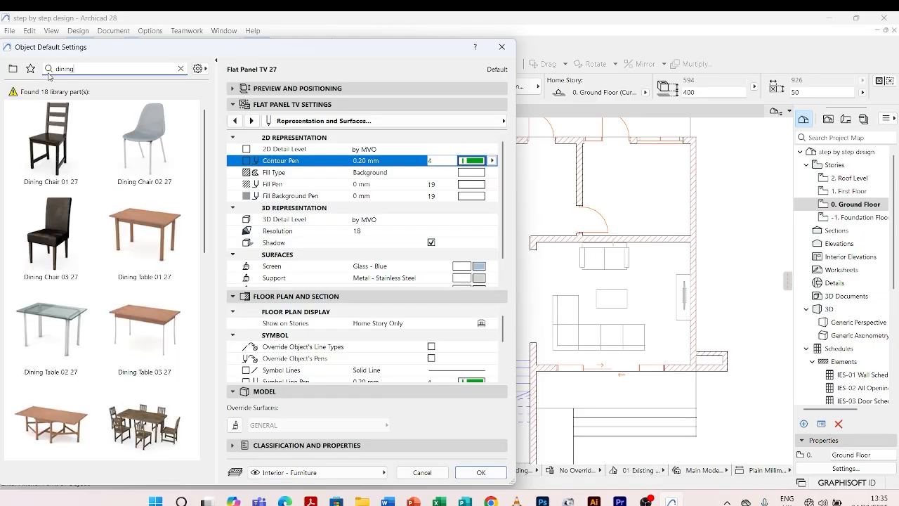
pyautogui.scroll(-10, 106, 211)
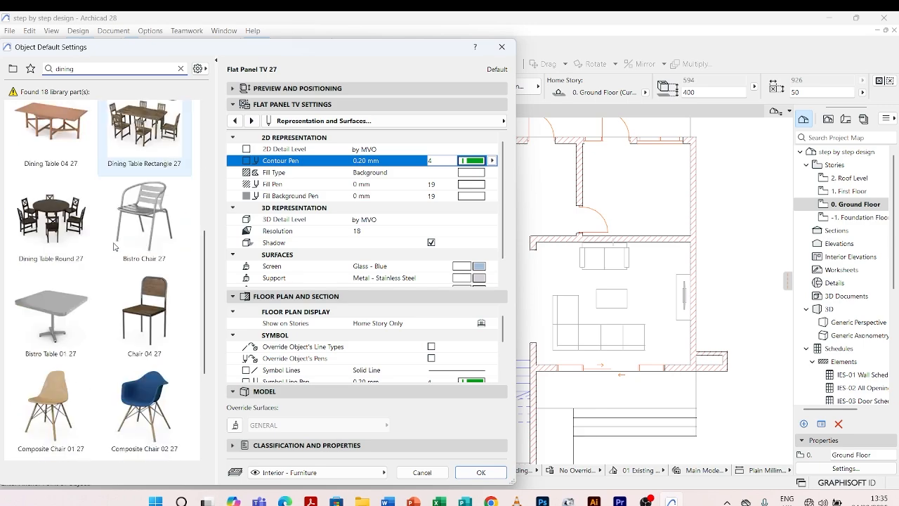
pyautogui.scroll(3, 117, 234)
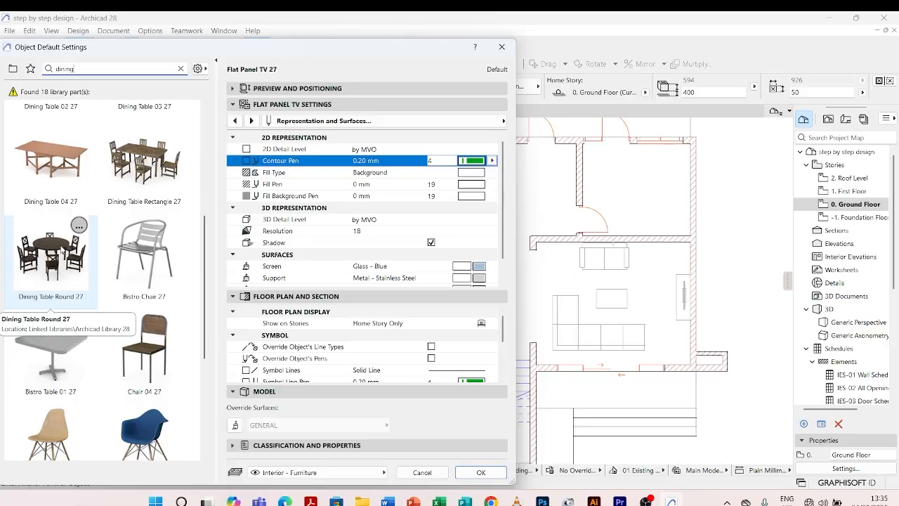
pyautogui.scroll(-4, 63, 249)
pyautogui.scroll(4, 65, 255)
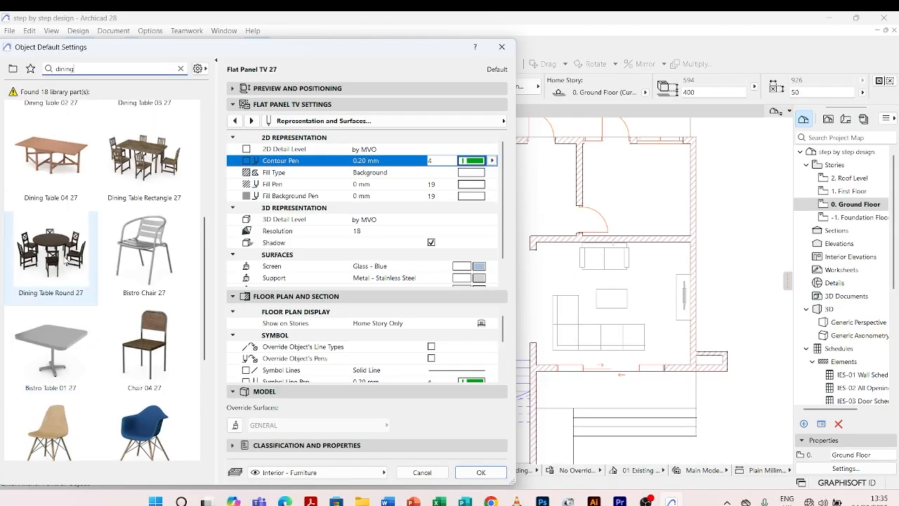
pyautogui.scroll(3, 86, 244)
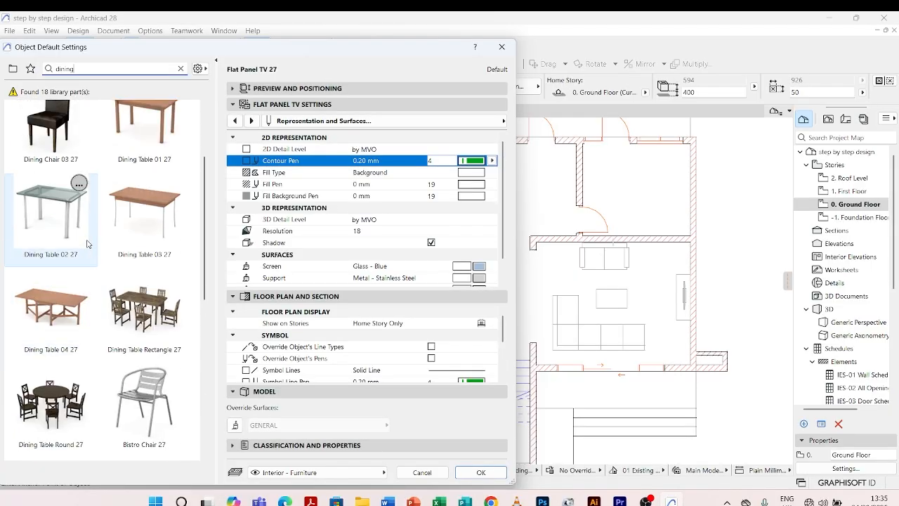
pyautogui.scroll(3, 106, 255)
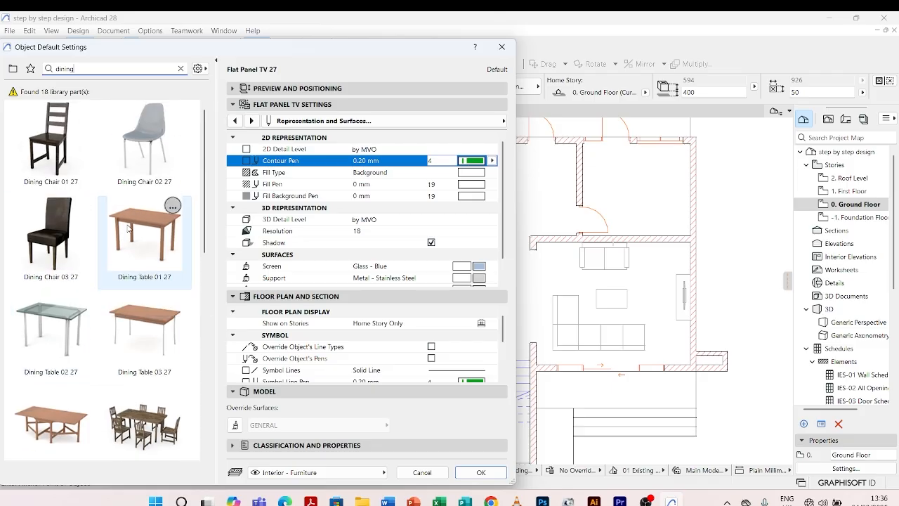
pyautogui.scroll(-3, 127, 229)
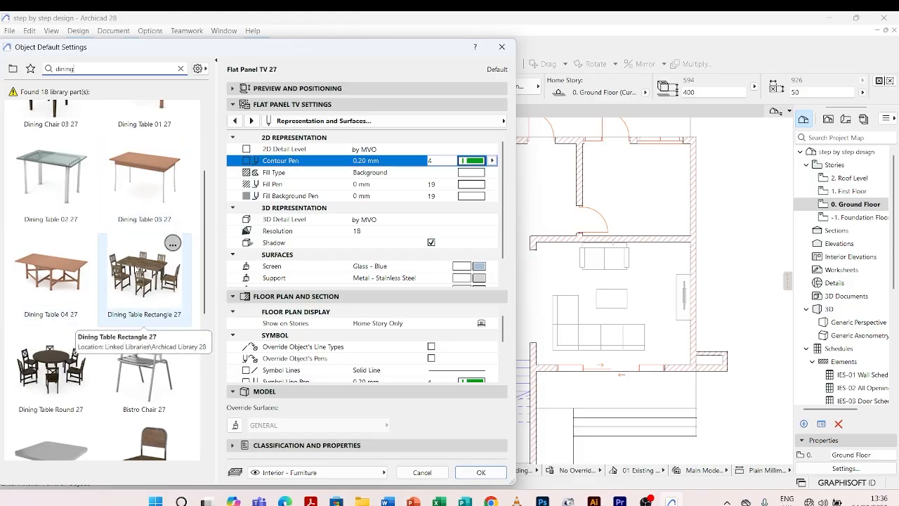
pyautogui.click(135, 268)
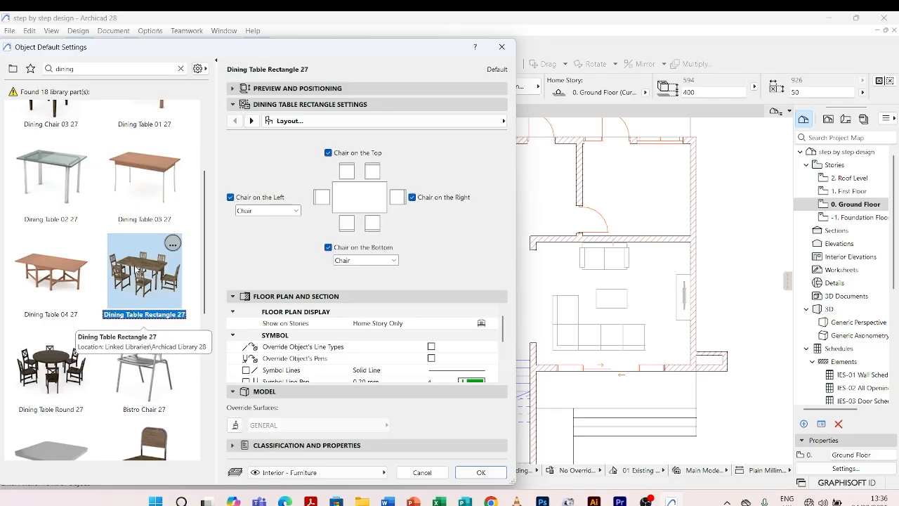
pyautogui.click(482, 472)
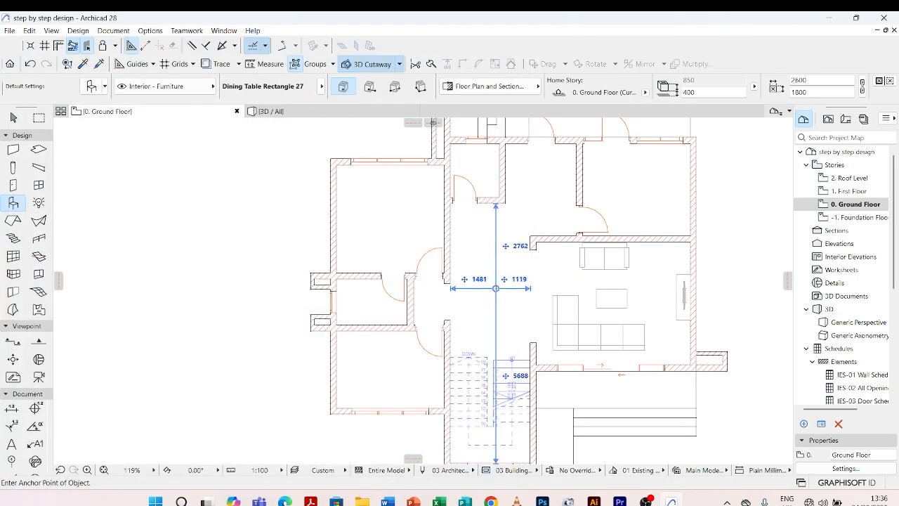
# Place the dining table in the hall above the stairs and shift it to about 200 mm from the hall's left wall.
pyautogui.click(495, 288)
pyautogui.press('Escape')
pyautogui.click(509, 317)
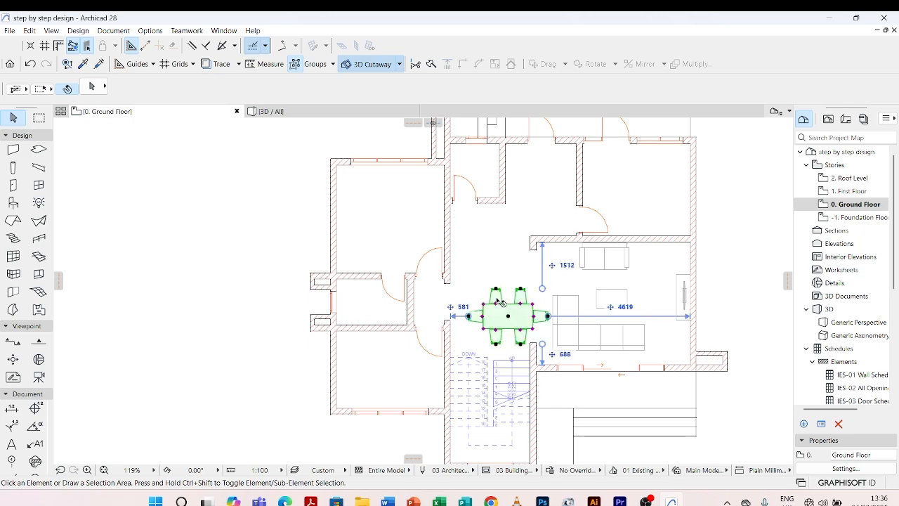
pyautogui.scroll(4, 509, 317)
pyautogui.moveTo(509, 317); pyautogui.dragTo(487, 278)
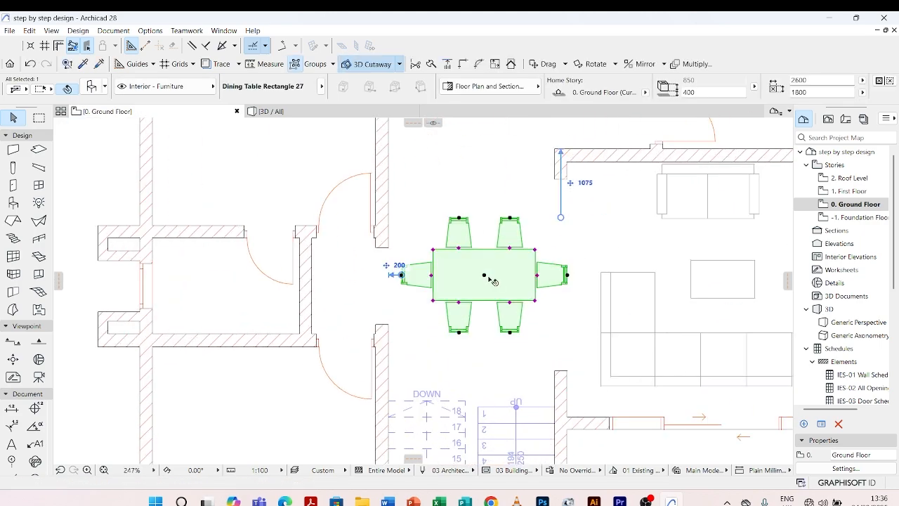
# Rotate the dining table 90° clockwise about its centre so that its long side runs parallel to the hall walls.
pyautogui.hotkey('ctrl', 'e')
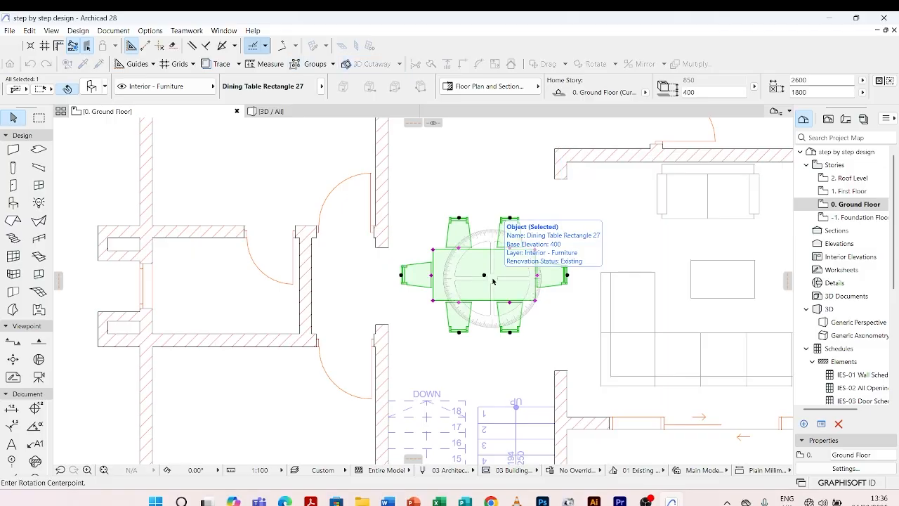
pyautogui.click(484, 275)
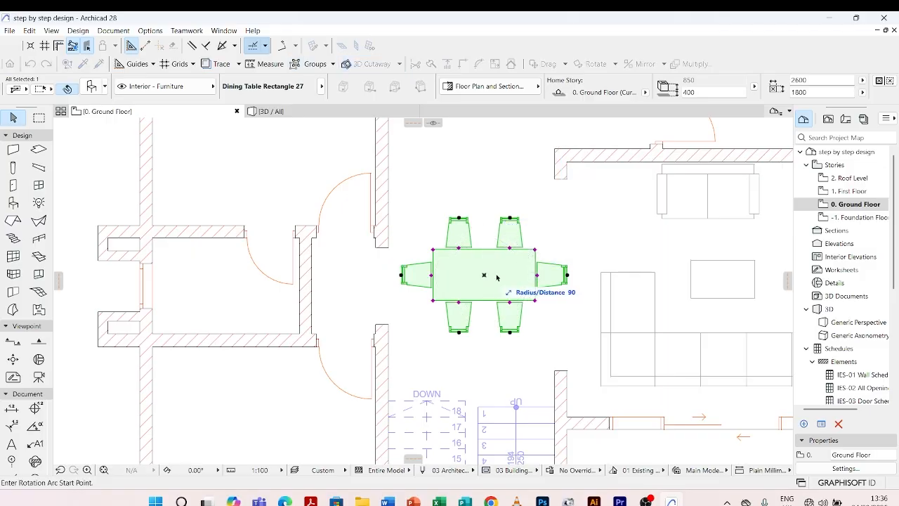
pyautogui.click(580, 276)
pyautogui.click(485, 369)
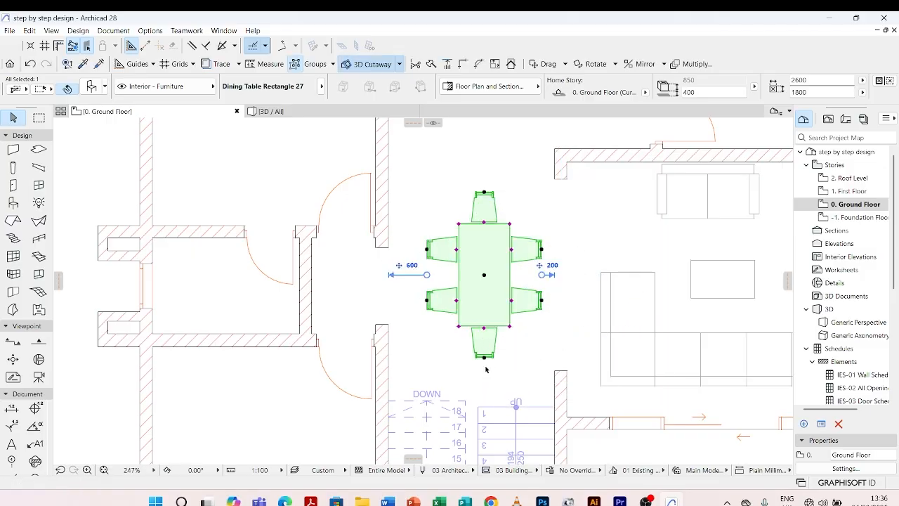
# Move the dining table about 82 mm diagonally toward the living area and the stairs, and deselect it.
pyautogui.scroll(-4, 485, 369)
pyautogui.scroll(5, 492, 259)
pyautogui.click(465, 288)
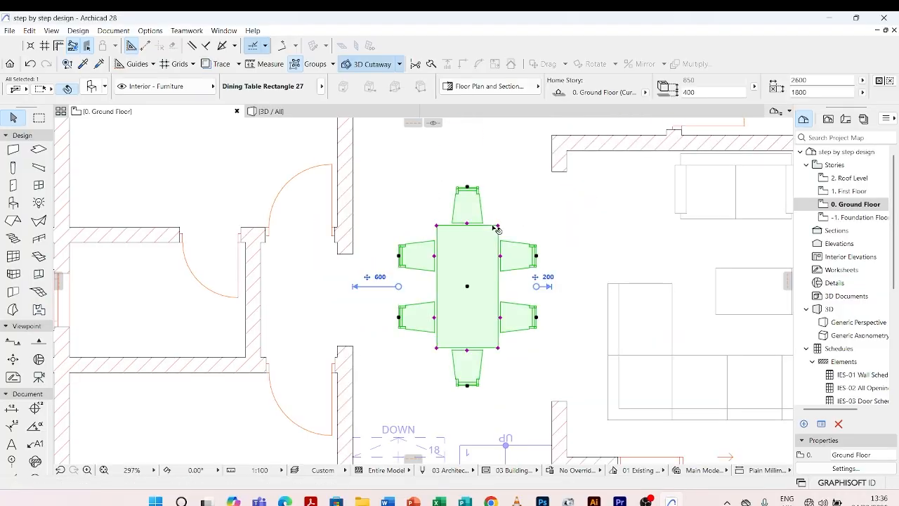
pyautogui.click(466, 287)
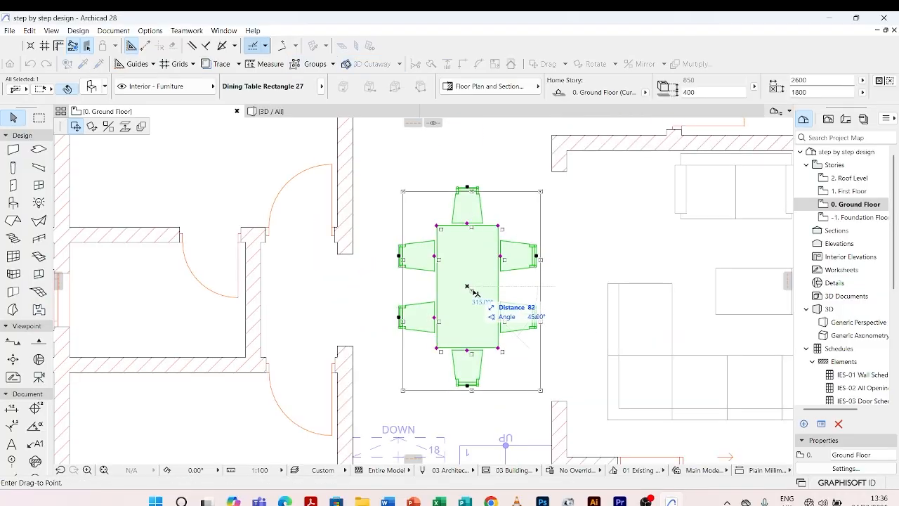
pyautogui.click(472, 290)
pyautogui.scroll(-5, 415, 230)
pyautogui.click(463, 321)
pyautogui.moveTo(444, 229); pyautogui.dragTo(435, 245, button='middle')
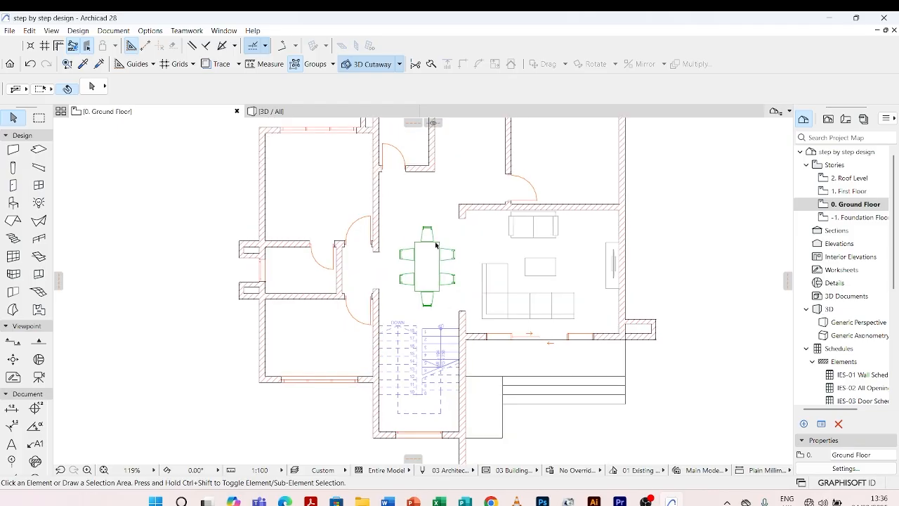
# Set the dining table's base elevation to 0 and deselect it.
pyautogui.click(436, 246)
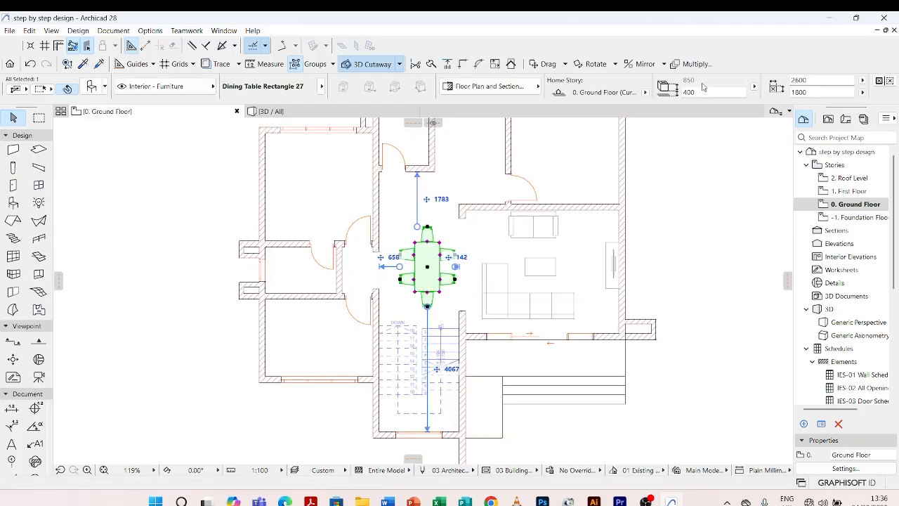
pyautogui.scroll(-2, 738, 90)
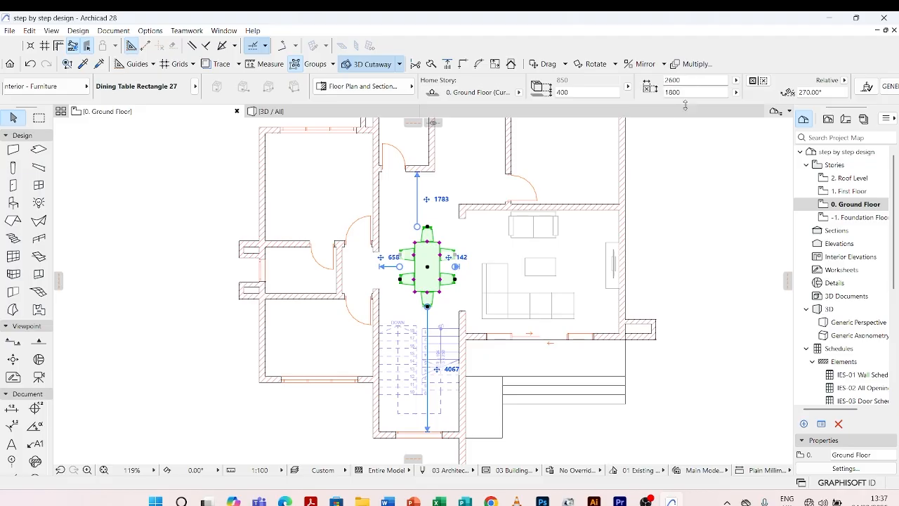
pyautogui.doubleClick(580, 92)
pyautogui.write('0')
pyautogui.click(443, 231)
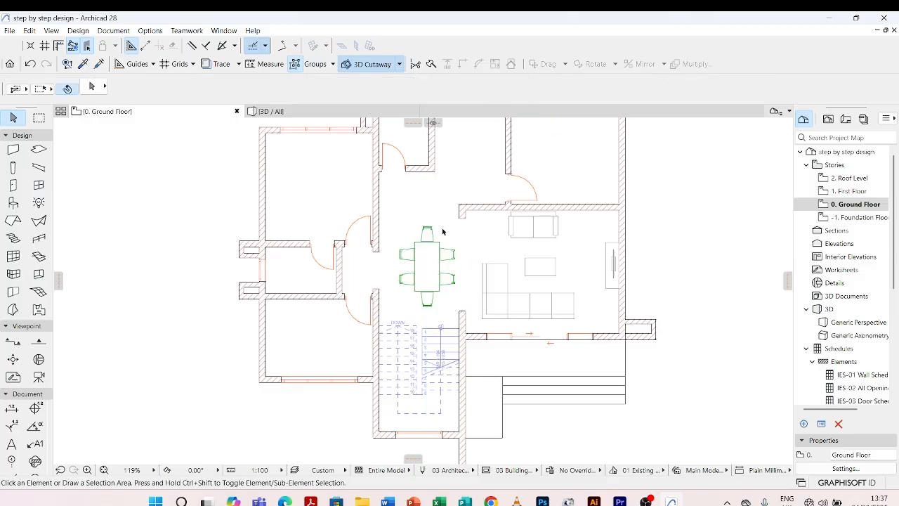
# Remove the left and right end chairs from the dining table's layout and deselect the table.
pyautogui.click(430, 243)
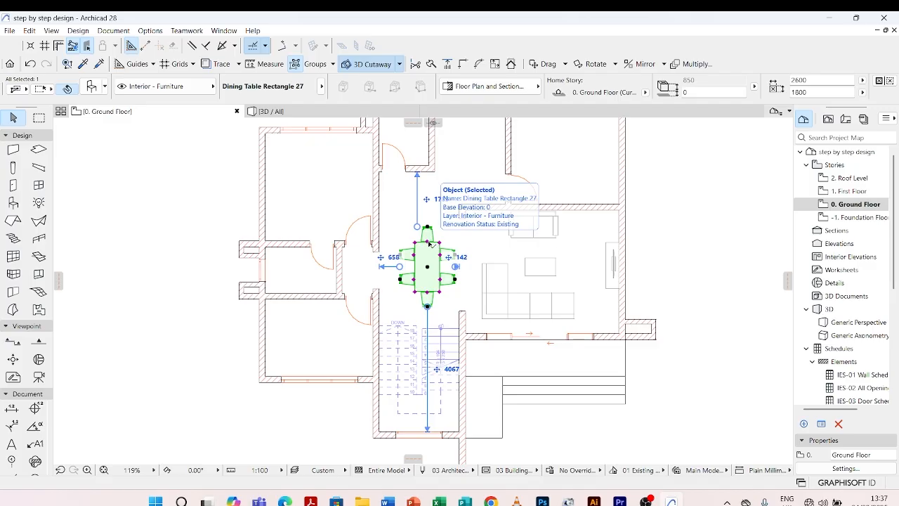
pyautogui.rightClick(430, 243)
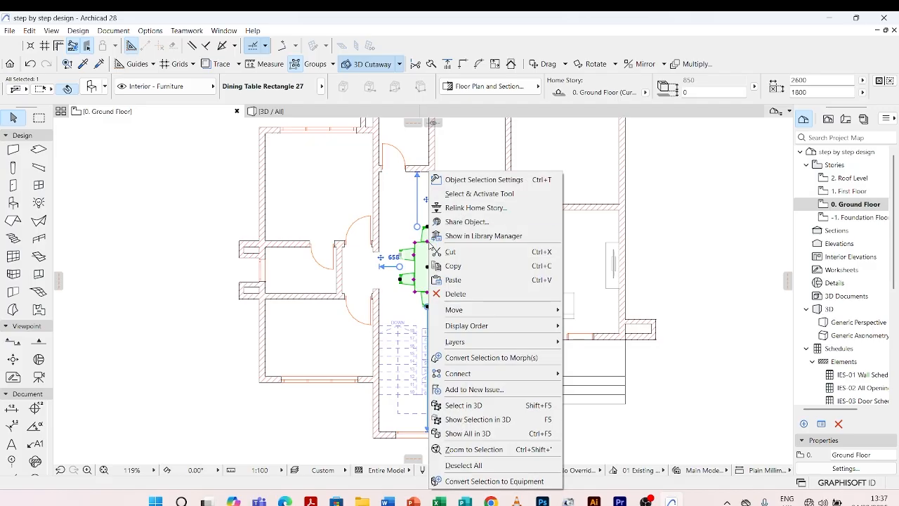
pyautogui.click(471, 182)
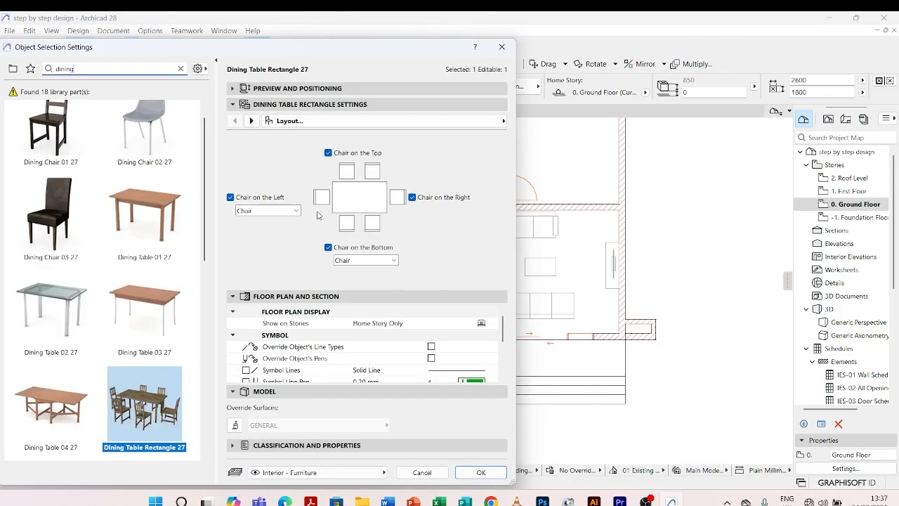
pyautogui.click(412, 198)
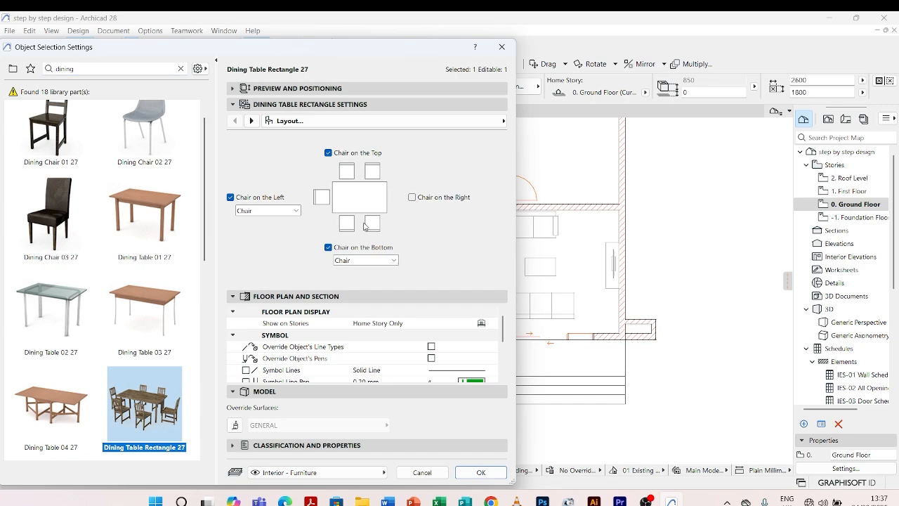
pyautogui.click(231, 198)
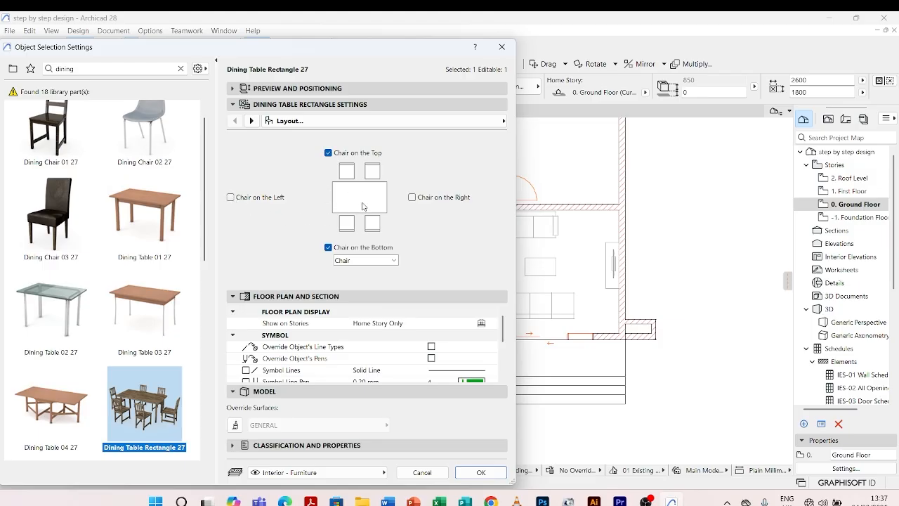
pyautogui.click(481, 472)
pyautogui.scroll(5, 417, 281)
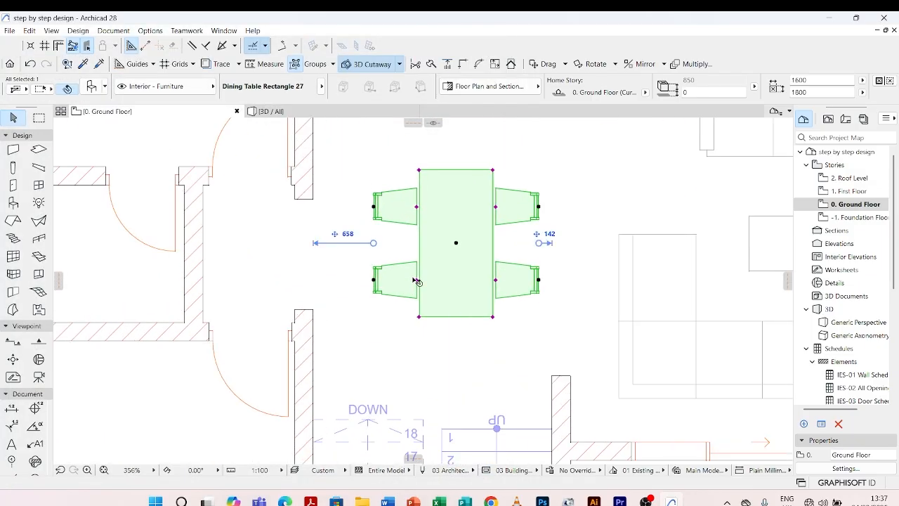
pyautogui.click(465, 353)
pyautogui.scroll(-3, 485, 186)
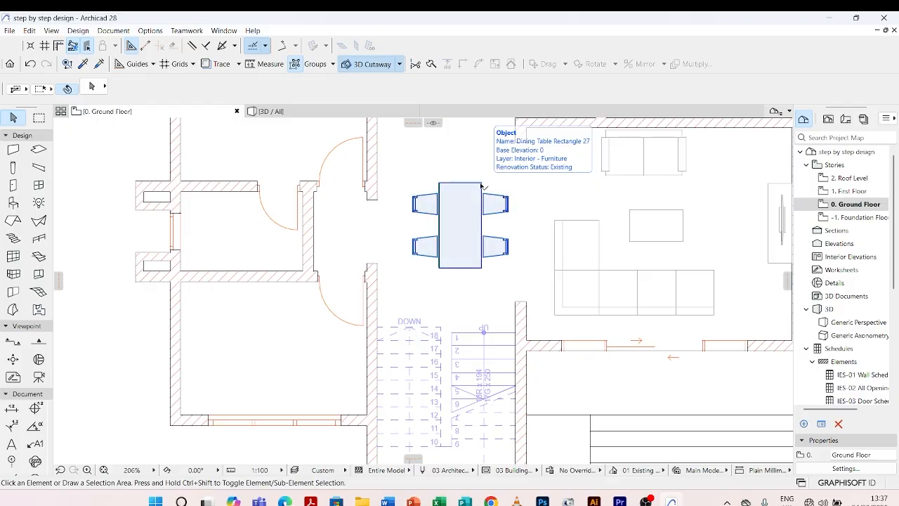
pyautogui.scroll(-4, 444, 294)
pyautogui.scroll(4, 460, 250)
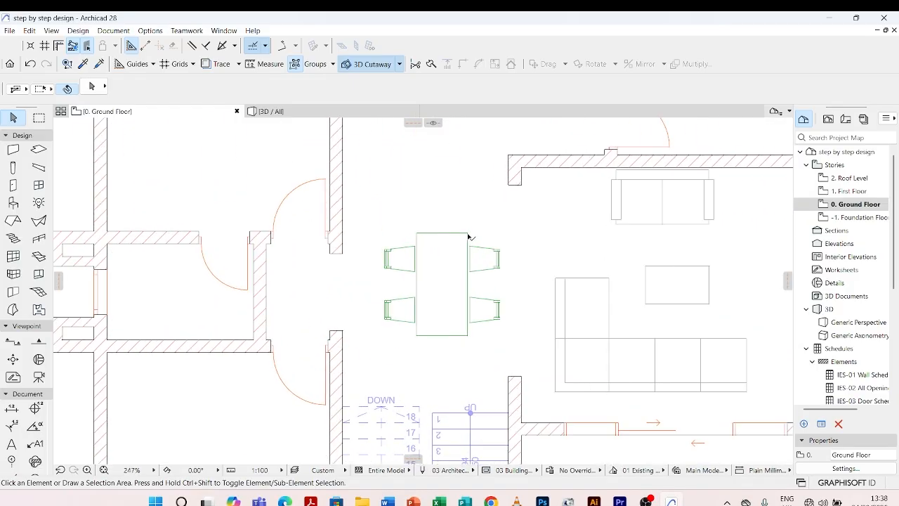
# Turn the left and right end chairs back on in the dining table's selection settings.
pyautogui.click(468, 236)
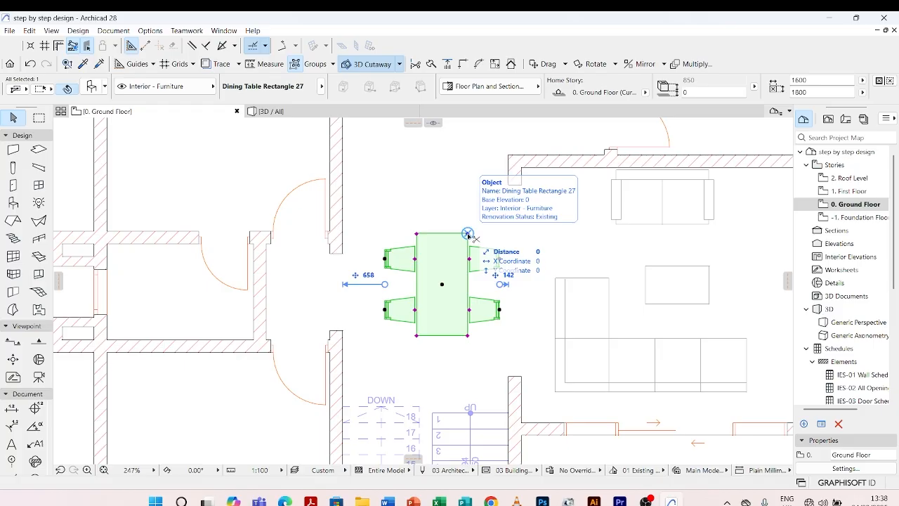
pyautogui.hotkey('ctrl', 't')
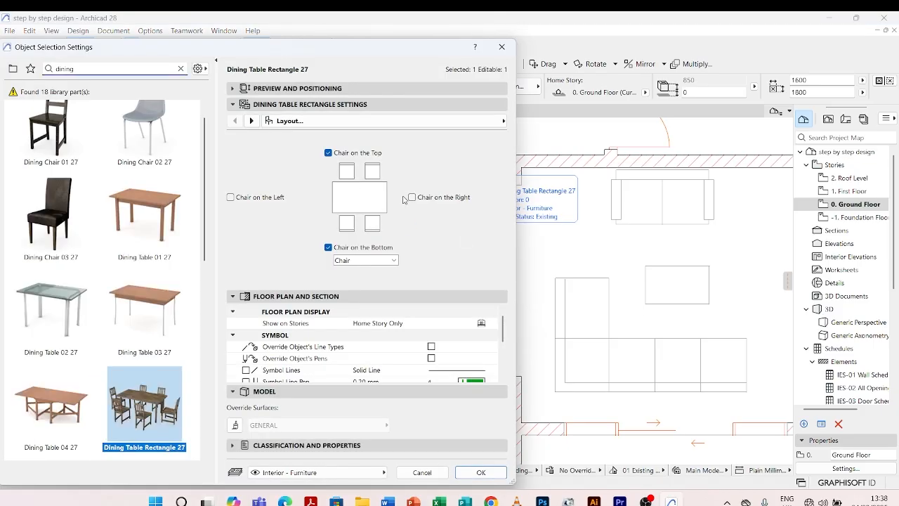
pyautogui.click(412, 197)
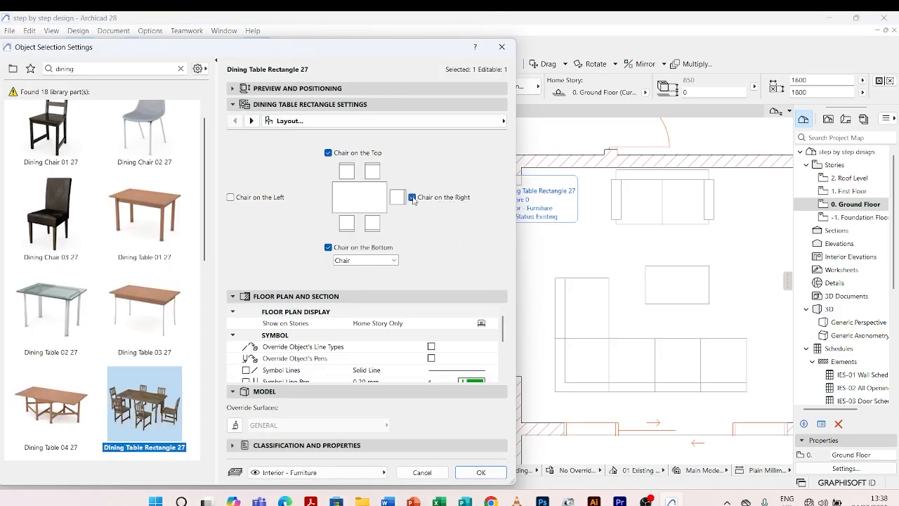
pyautogui.click(230, 197)
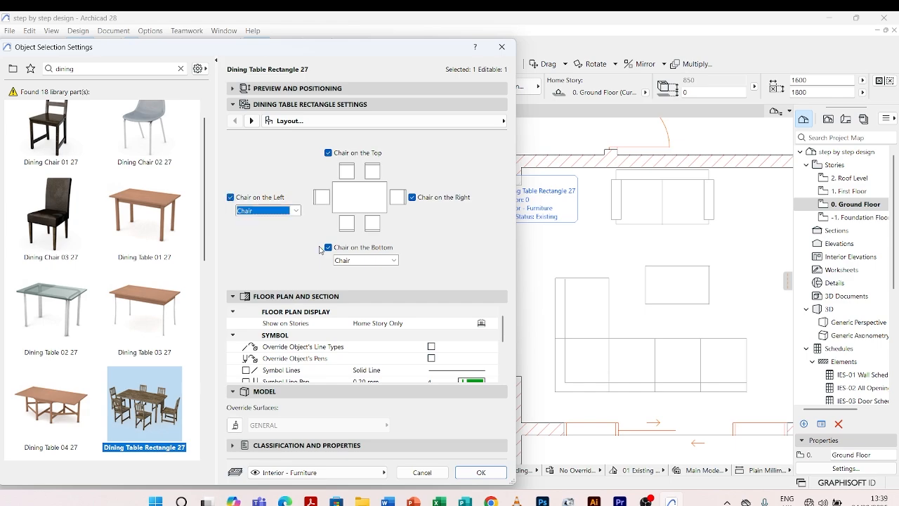
# Try Wheelchair as the seat type for the left and bottom chairs of the dining table.
pyautogui.click(297, 211)
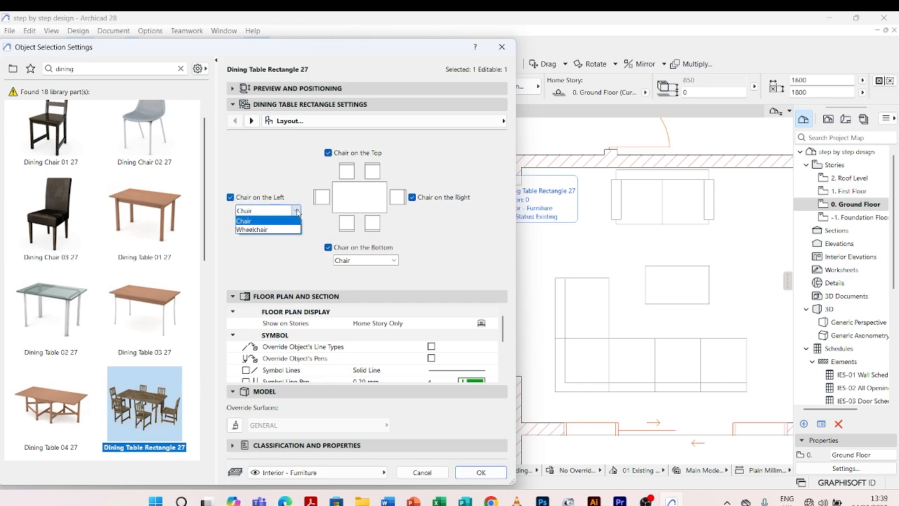
pyautogui.click(269, 230)
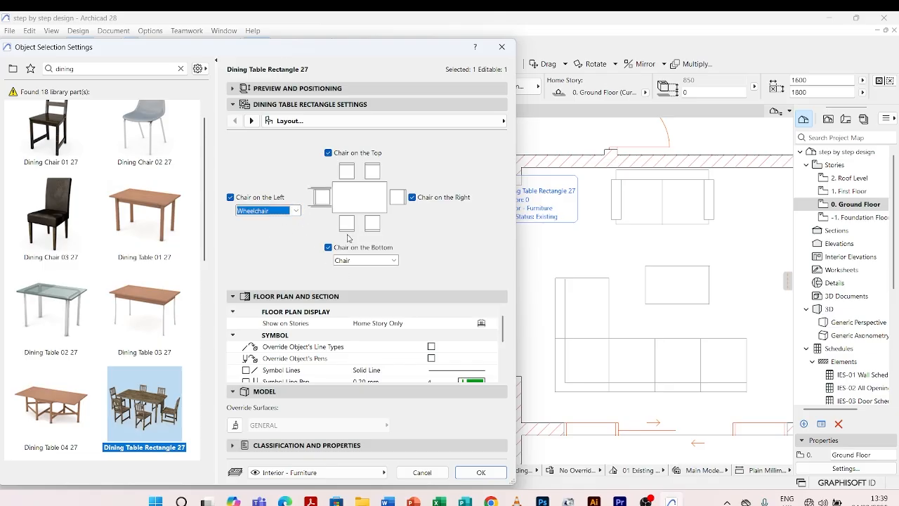
pyautogui.click(394, 260)
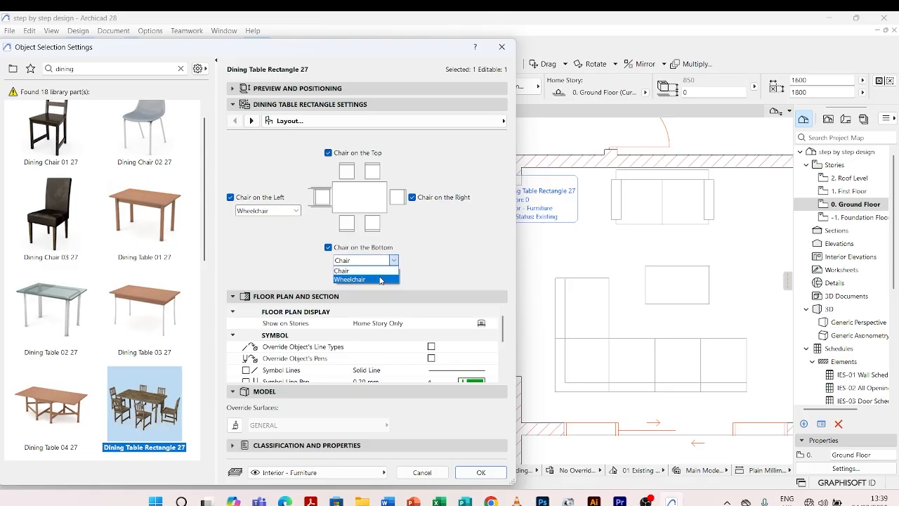
pyautogui.click(381, 279)
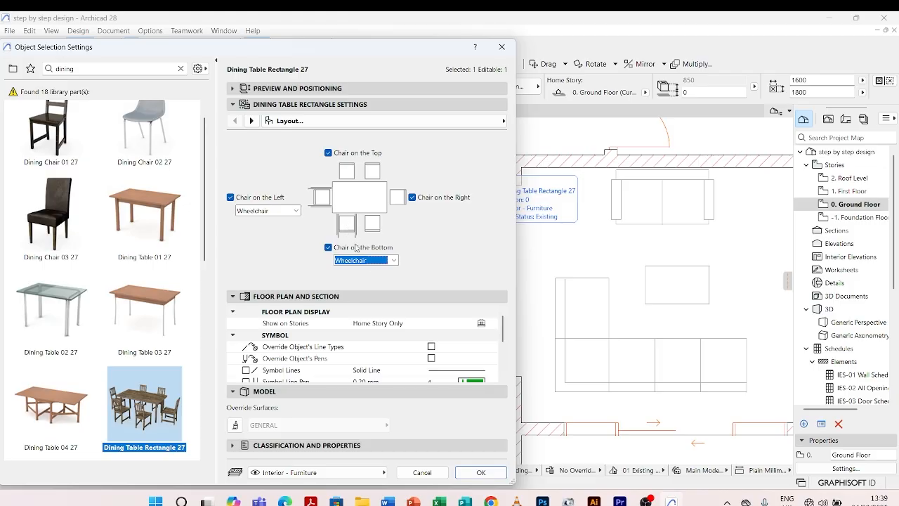
# Return the dining table's bottom and left seats to the Chair type.
pyautogui.click(395, 261)
pyautogui.click(362, 270)
pyautogui.click(295, 210)
pyautogui.click(251, 220)
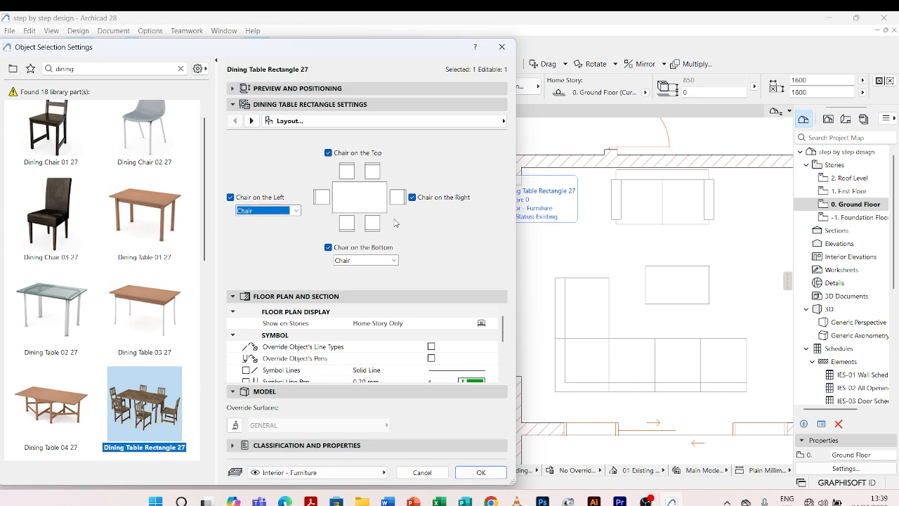
# Set the dining table's 2D detail level to Symbolic and its 3D detail level to Full.
pyautogui.scroll(-5, 359, 344)
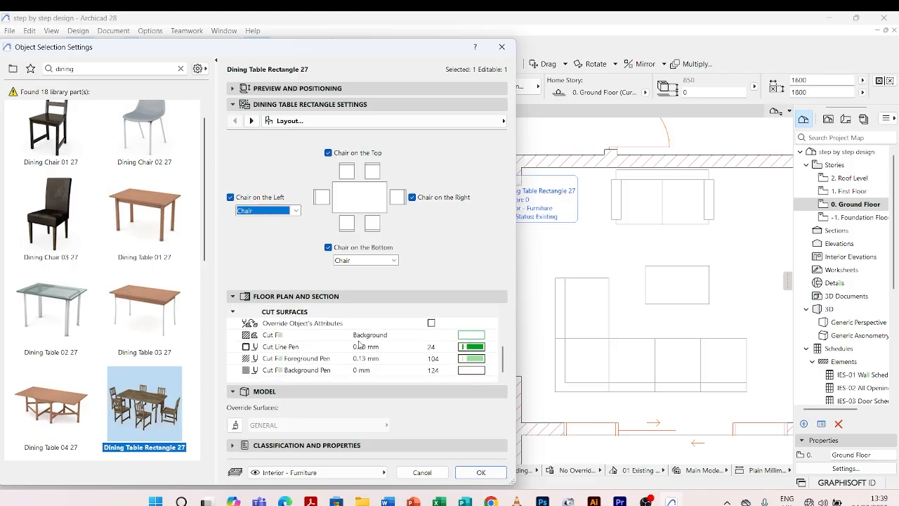
pyautogui.scroll(5, 359, 346)
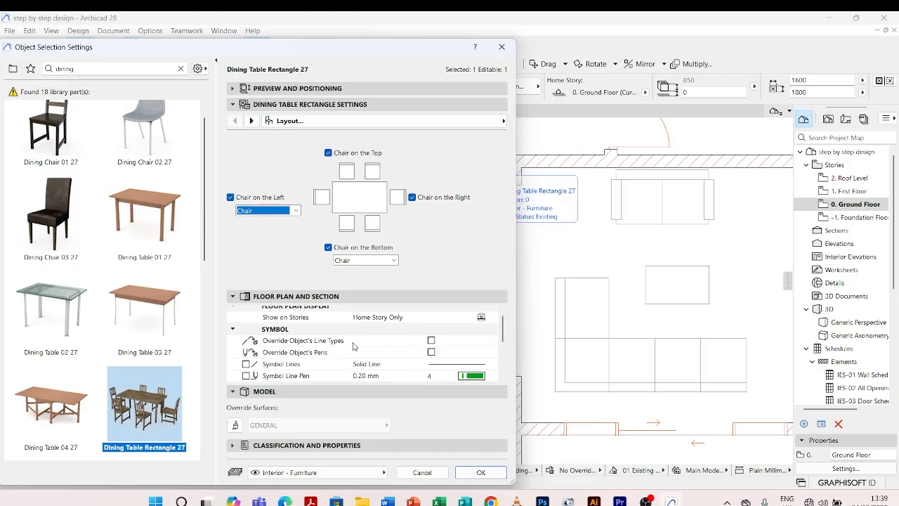
pyautogui.click(252, 121)
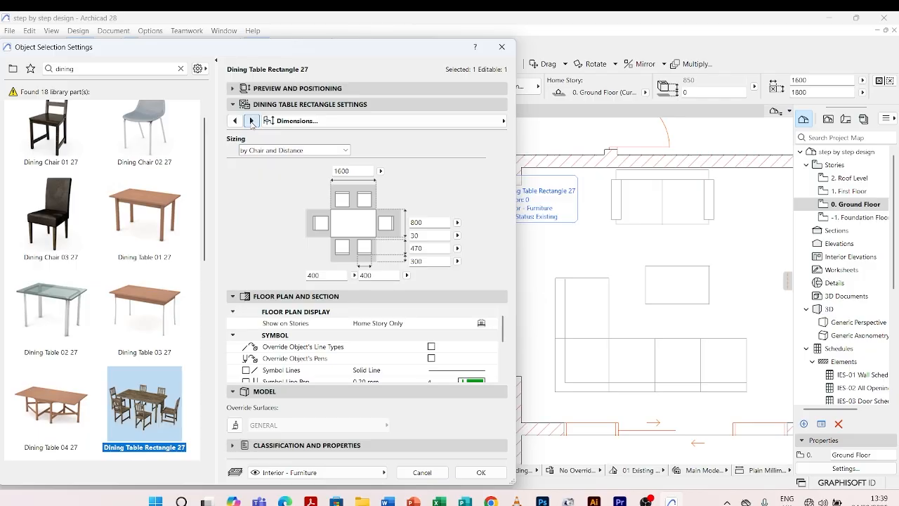
pyautogui.click(251, 121)
pyautogui.click(251, 120)
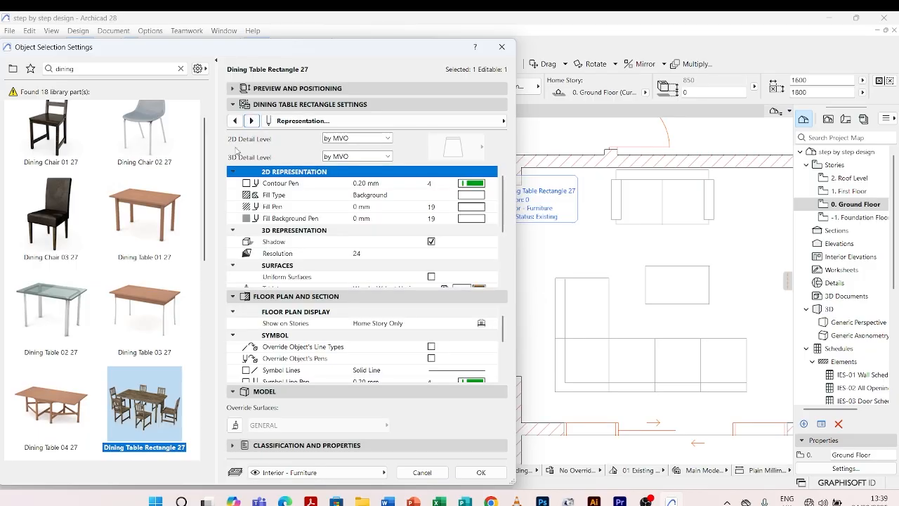
pyautogui.click(383, 138)
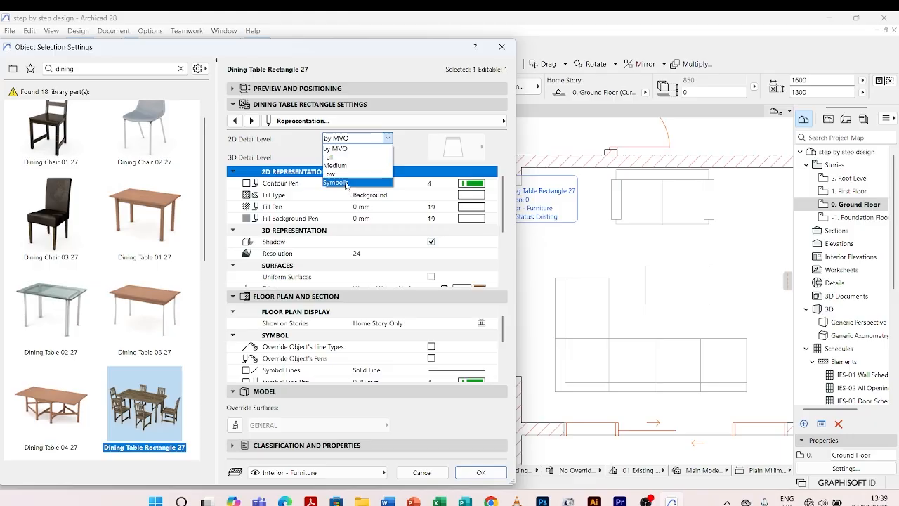
pyautogui.click(347, 184)
pyautogui.click(475, 146)
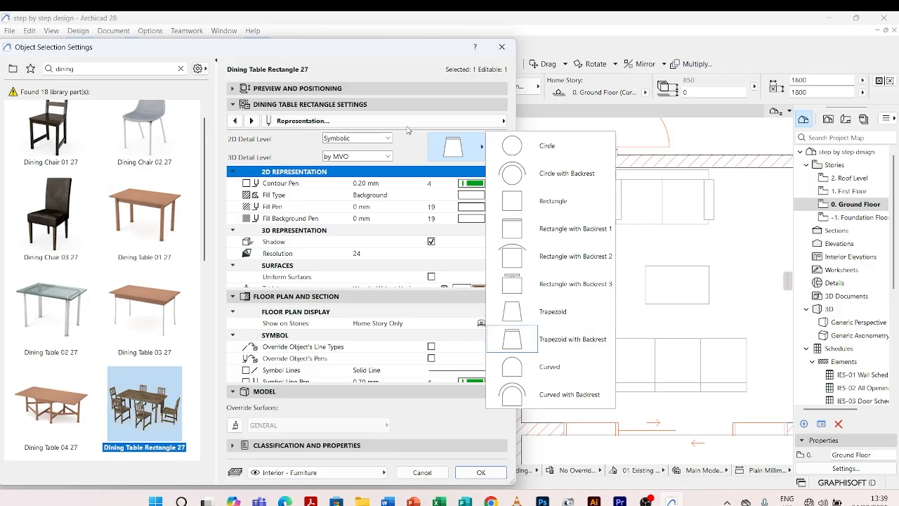
pyautogui.click(365, 159)
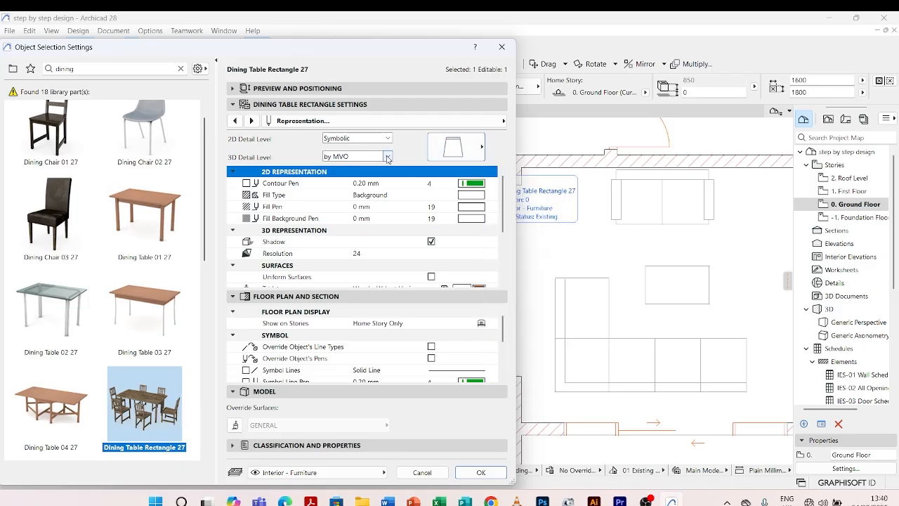
pyautogui.click(389, 158)
pyautogui.click(359, 175)
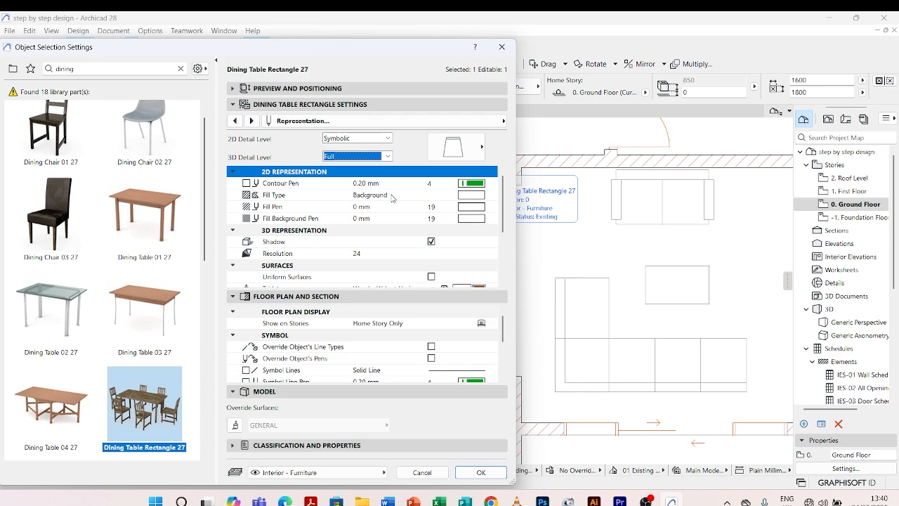
# Set the dining table's contour pen to 82, apply the settings and clear the selection.
pyautogui.click(471, 184)
pyautogui.click(517, 226)
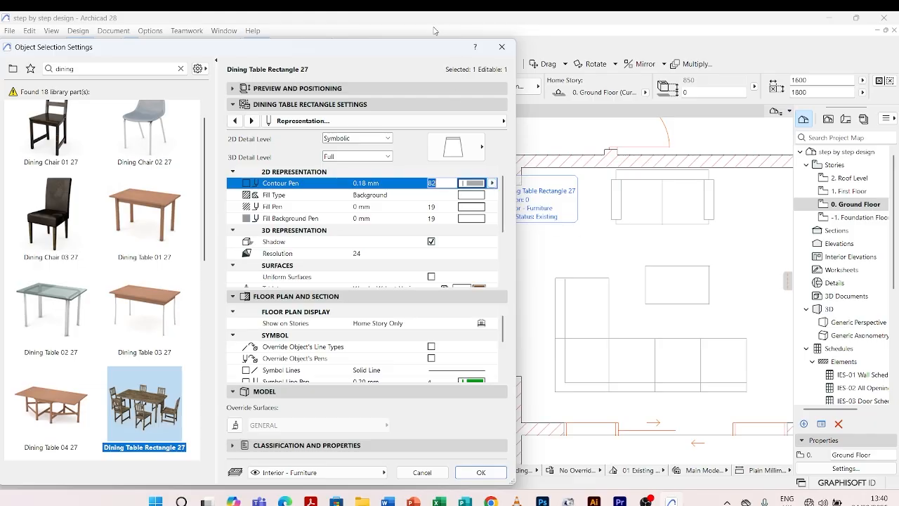
pyautogui.moveTo(426, 51); pyautogui.dragTo(418, 48)
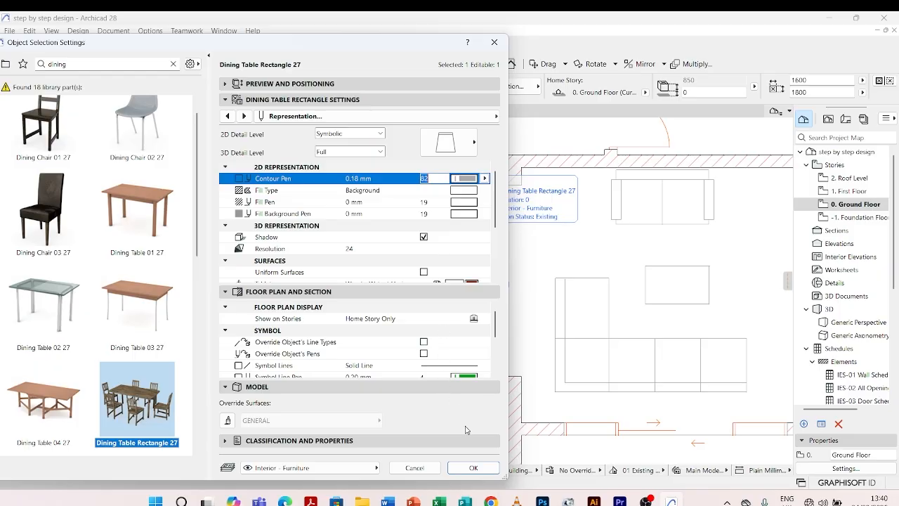
pyautogui.click(473, 469)
pyautogui.click(520, 245)
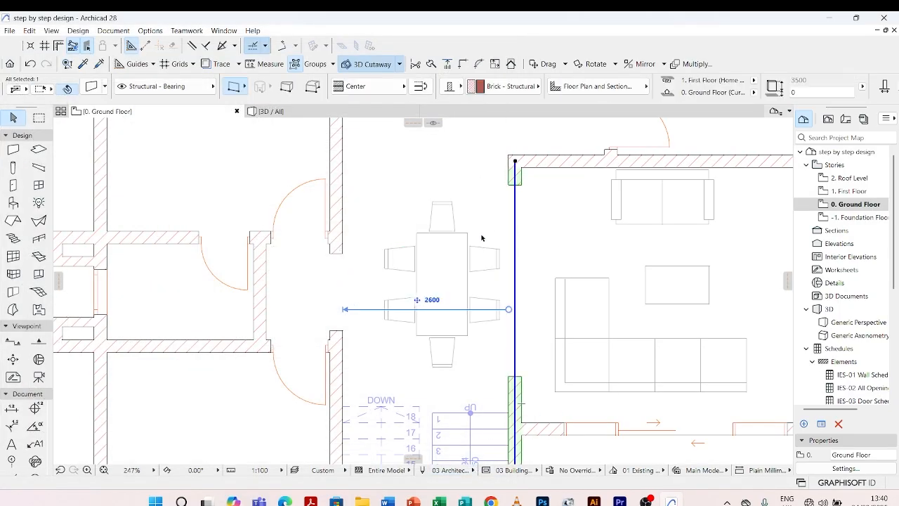
pyautogui.scroll(-3, 482, 238)
pyautogui.click(441, 283)
# Search the default object library for "kitchen".
pyautogui.scroll(1, 437, 279)
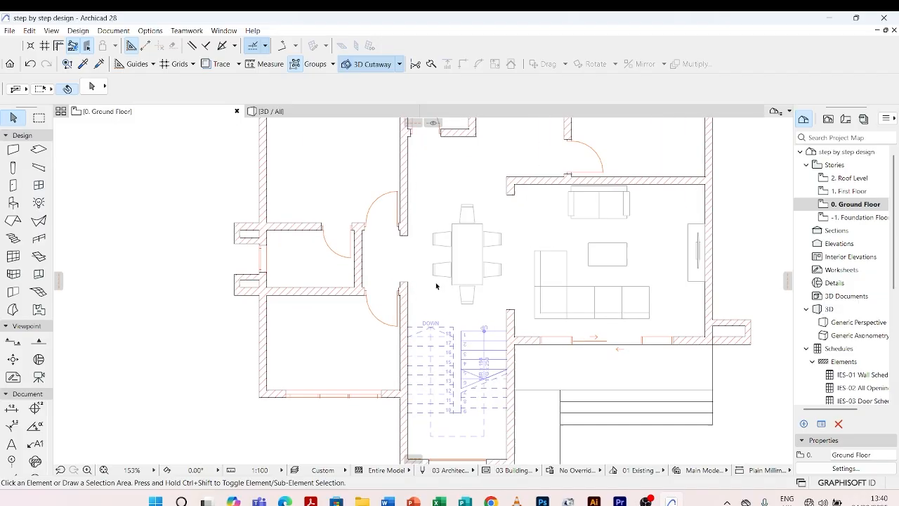
pyautogui.scroll(-2, 522, 266)
pyautogui.scroll(-1, 492, 298)
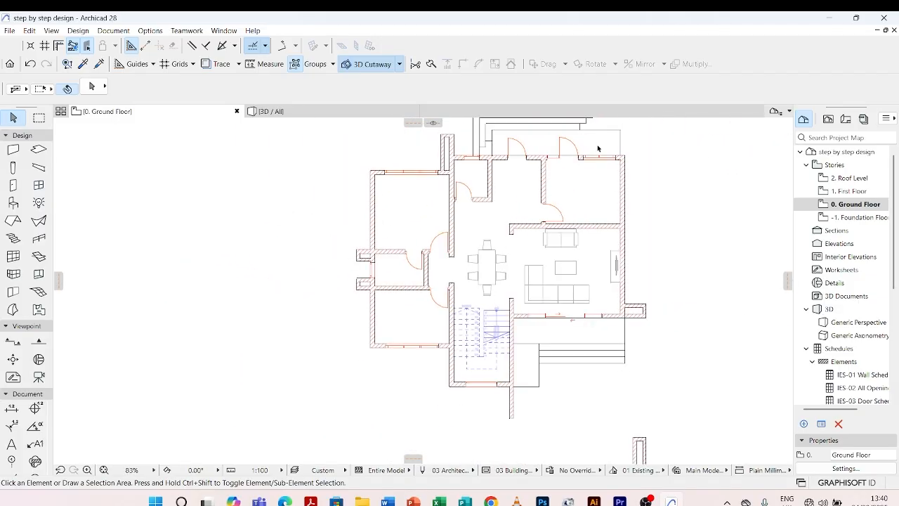
pyautogui.scroll(3, 610, 158)
pyautogui.scroll(2, 600, 171)
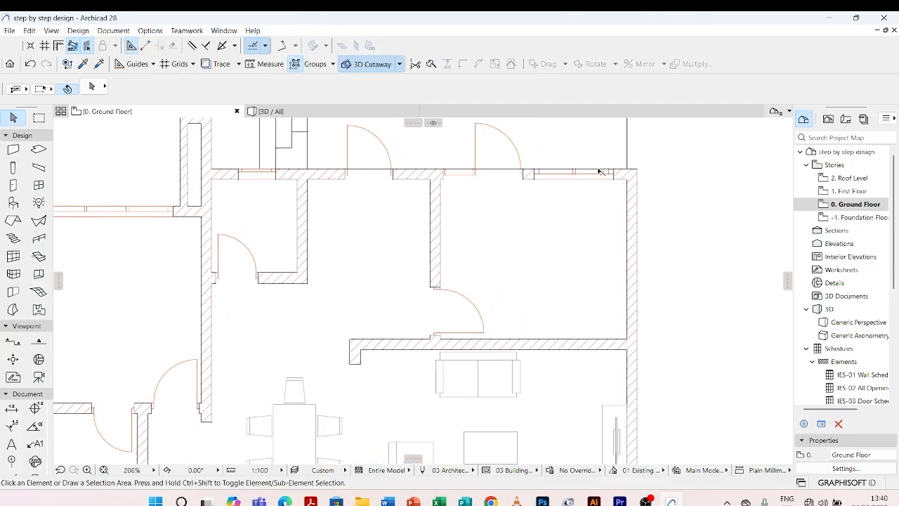
pyautogui.scroll(-3, 492, 235)
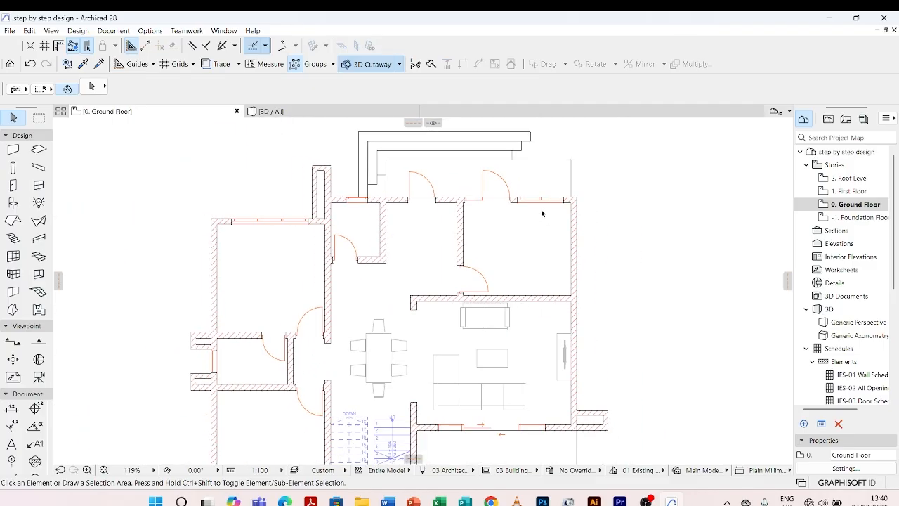
pyautogui.doubleClick(12, 205)
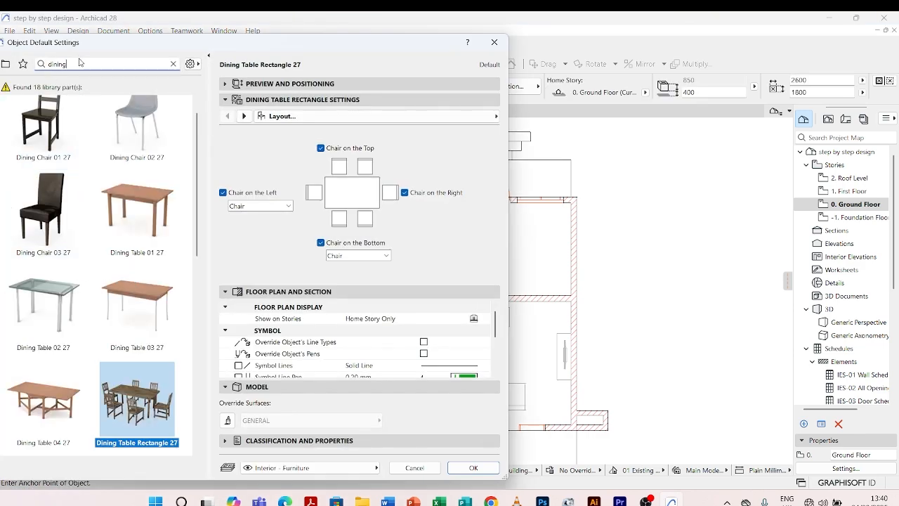
pyautogui.moveTo(79, 62); pyautogui.dragTo(37, 69)
pyautogui.write('kit')
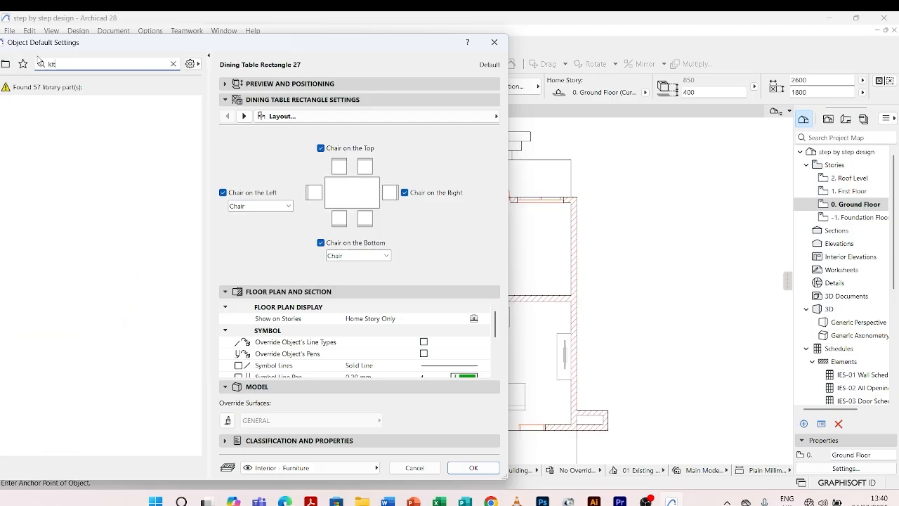
pyautogui.write('chen')
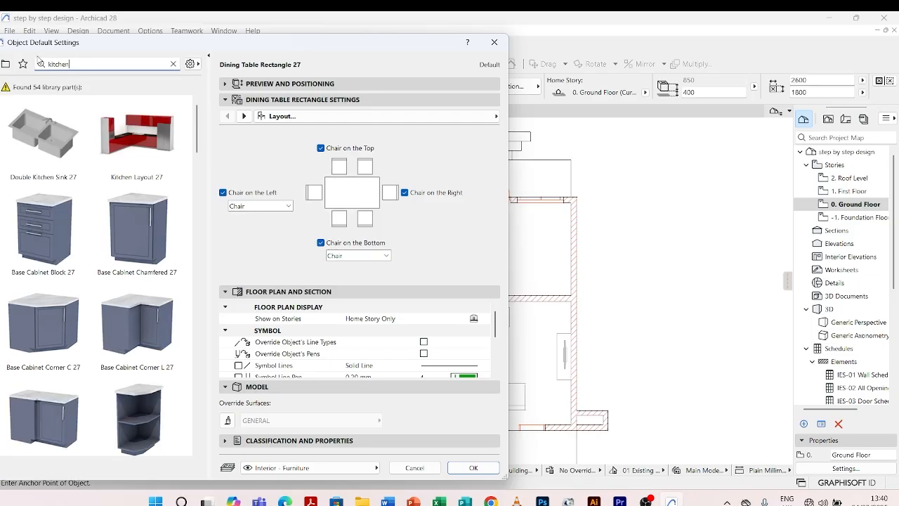
# Place a U-shaped Kitchen Layout 27 object in the room above the living area.
pyautogui.click(127, 136)
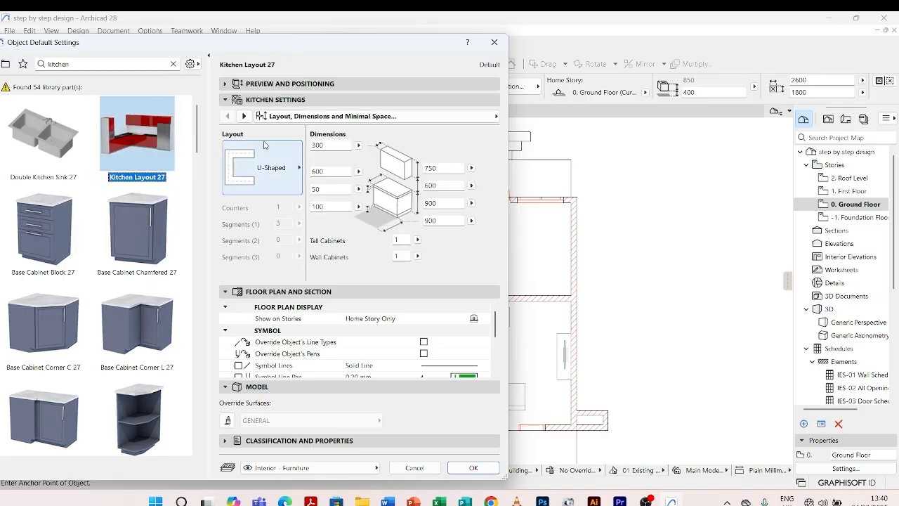
pyautogui.click(473, 467)
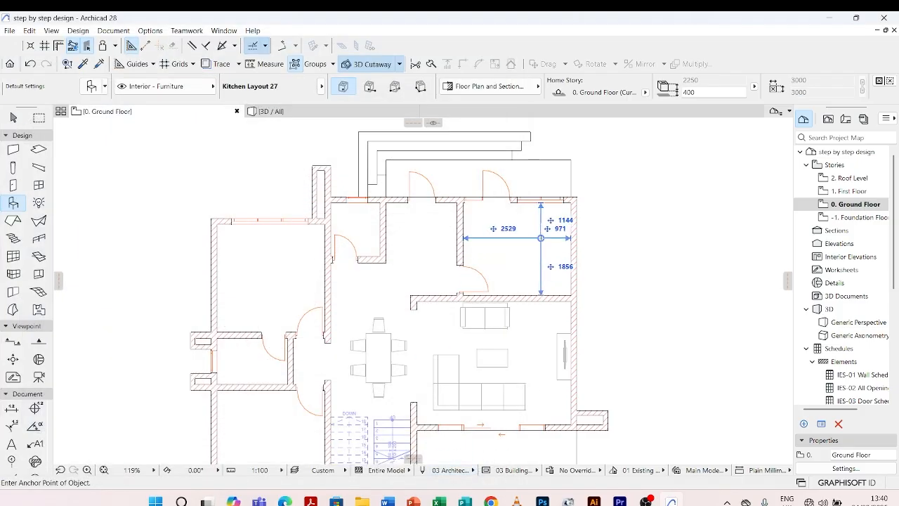
pyautogui.scroll(-4, 483, 301)
pyautogui.press('Escape')
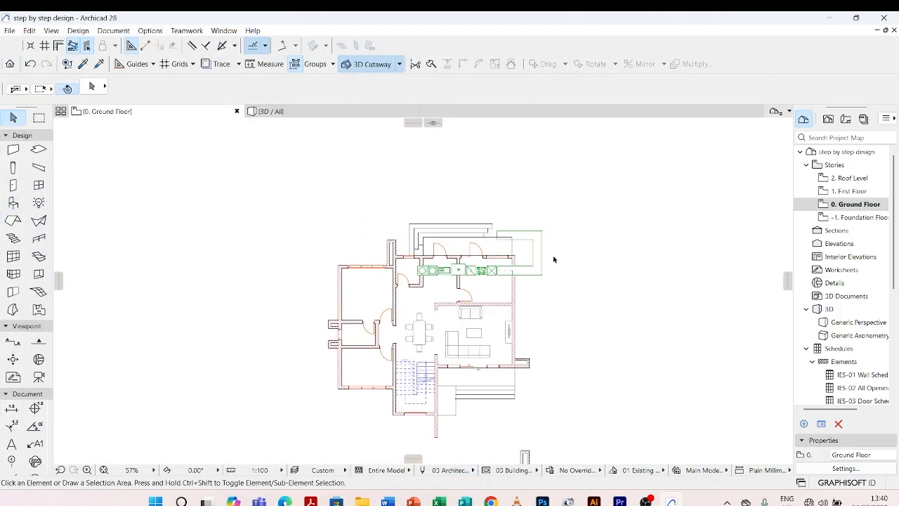
# Move the kitchen layout outside the building, about 2560 mm right of the exterior wall, and deselect it.
pyautogui.click(543, 278)
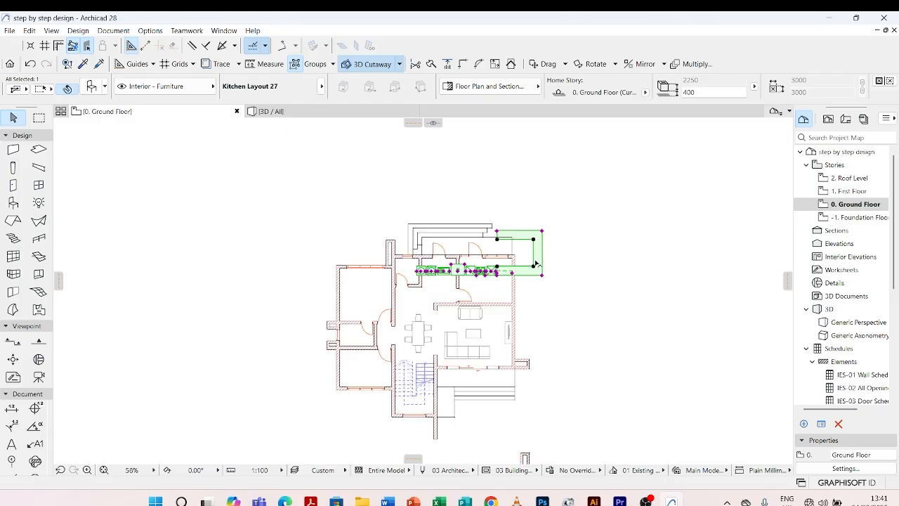
pyautogui.scroll(4, 541, 277)
pyautogui.click(533, 274)
pyautogui.scroll(-6, 580, 200)
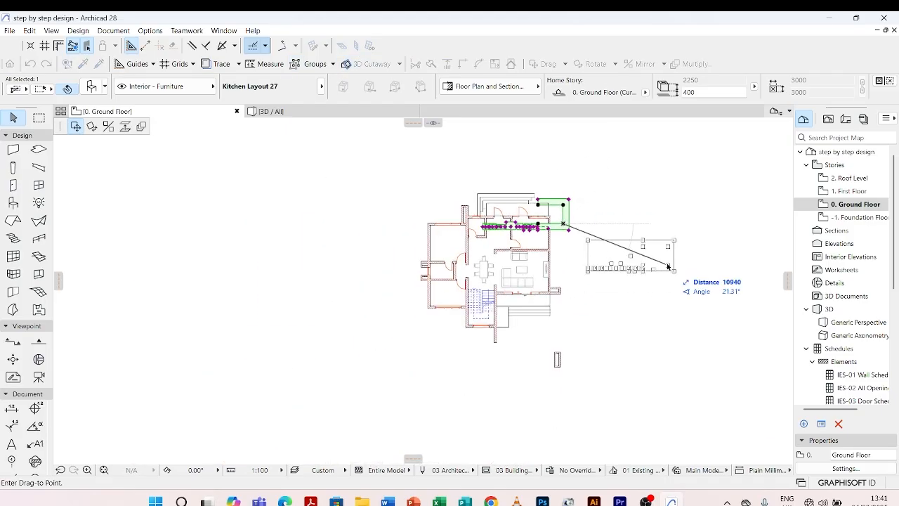
pyautogui.click(658, 255)
pyautogui.scroll(6, 616, 289)
pyautogui.click(599, 287)
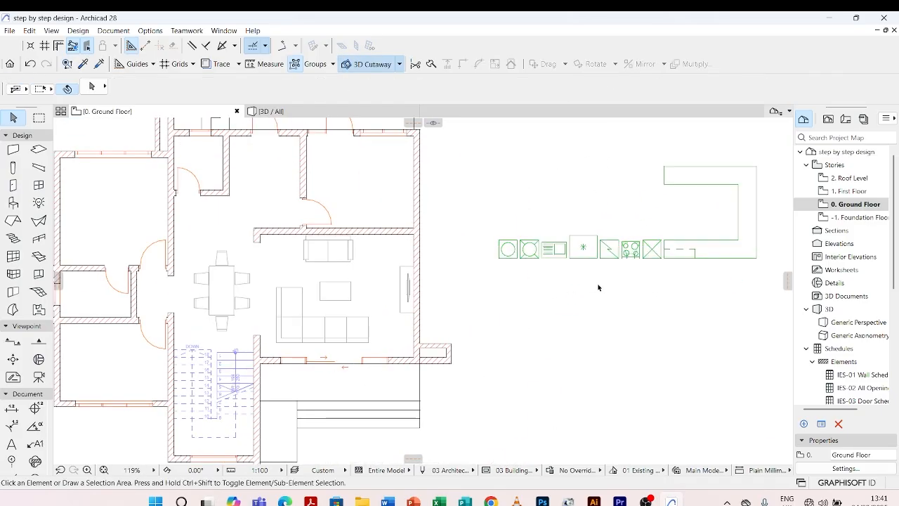
# Examine the kitchen layout's U-shaped counter and the appliance symbols lined up beside it.
pyautogui.scroll(-2, 594, 252)
pyautogui.scroll(3, 618, 239)
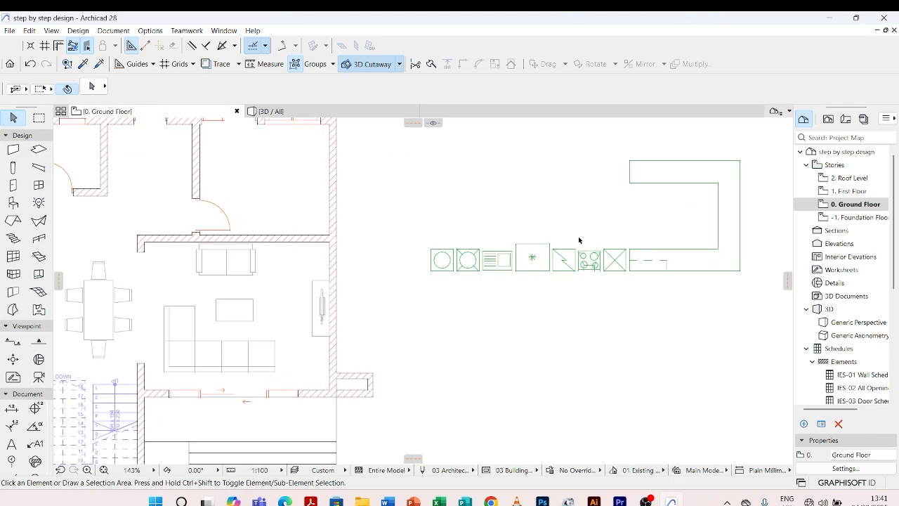
pyautogui.scroll(3, 616, 258)
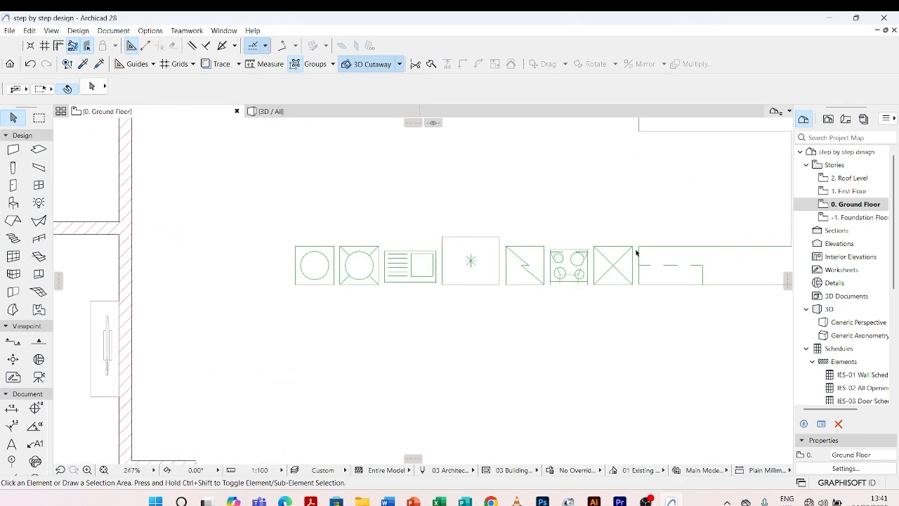
pyautogui.click(641, 250)
pyautogui.scroll(-3, 632, 260)
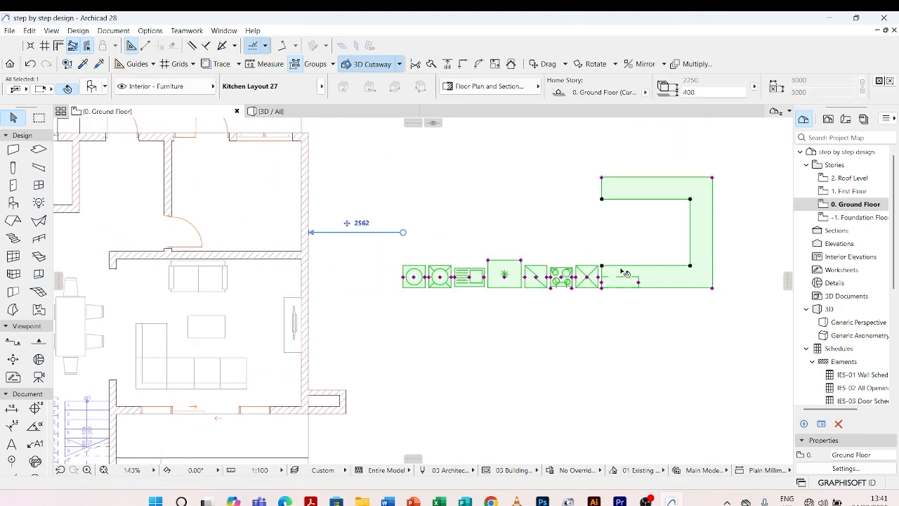
pyautogui.scroll(3, 615, 271)
pyautogui.scroll(4, 591, 267)
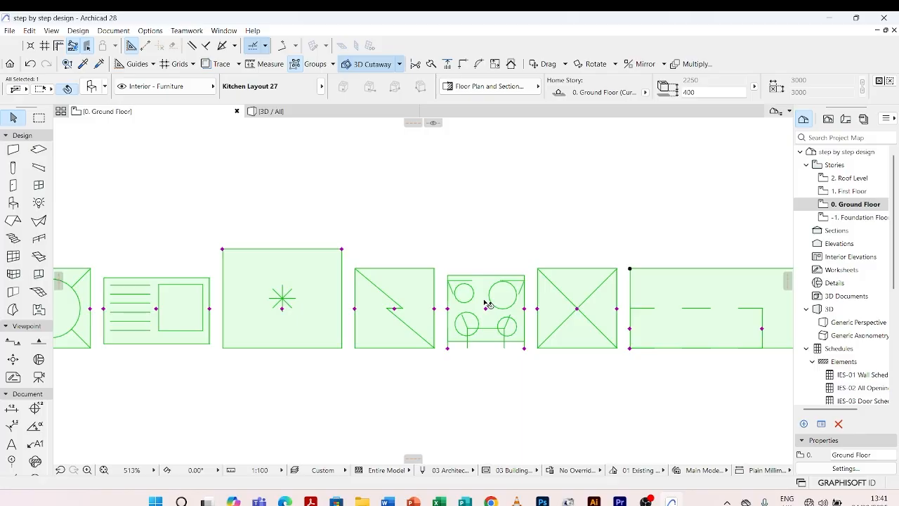
pyautogui.scroll(-3, 527, 281)
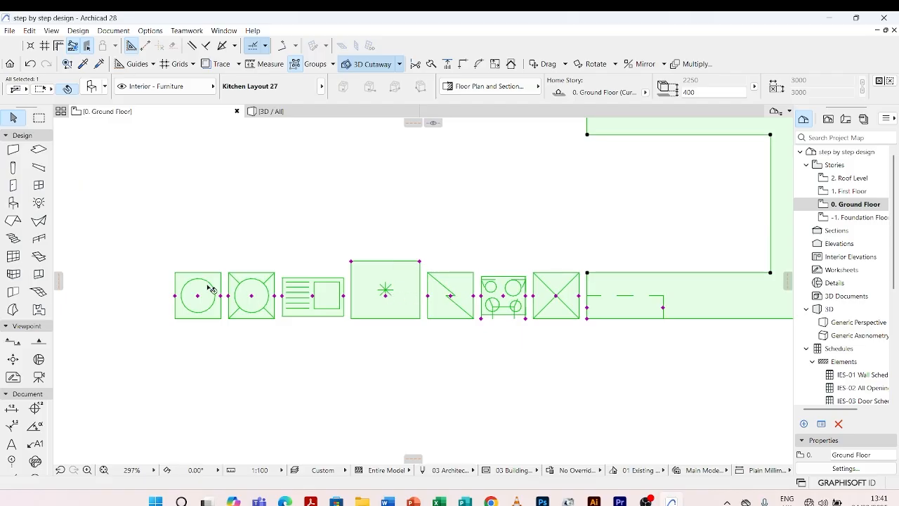
pyautogui.scroll(2, 197, 289)
pyautogui.scroll(1, 199, 291)
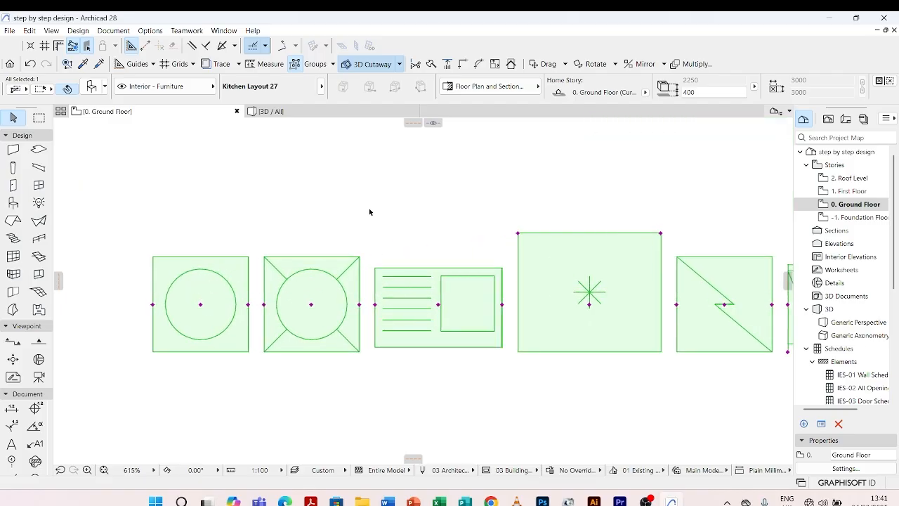
# Deselect the kitchen layout and examine the room above the living area, including its doors, window and available wall space.
pyautogui.scroll(-4, 421, 210)
pyautogui.scroll(-7, 449, 339)
pyautogui.click(480, 295)
pyautogui.scroll(5, 320, 268)
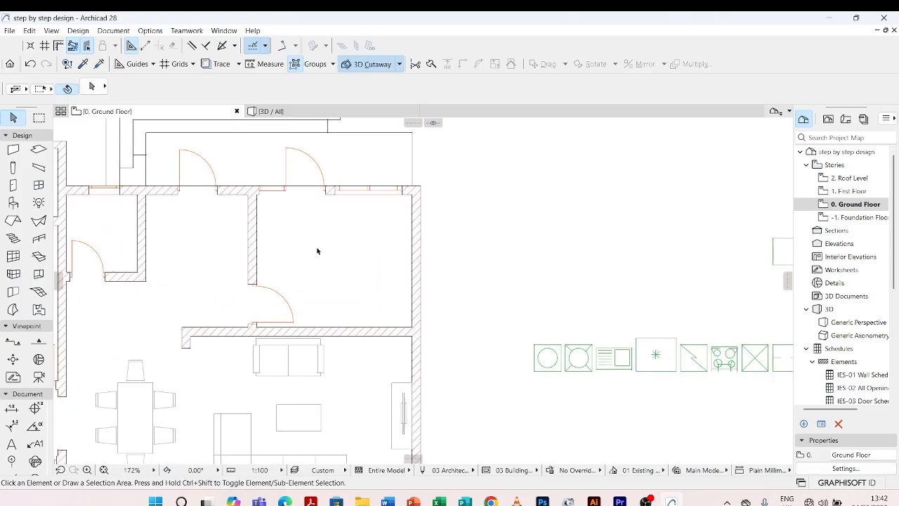
pyautogui.scroll(-2, 430, 249)
pyautogui.scroll(1, 362, 239)
pyautogui.scroll(3, 359, 209)
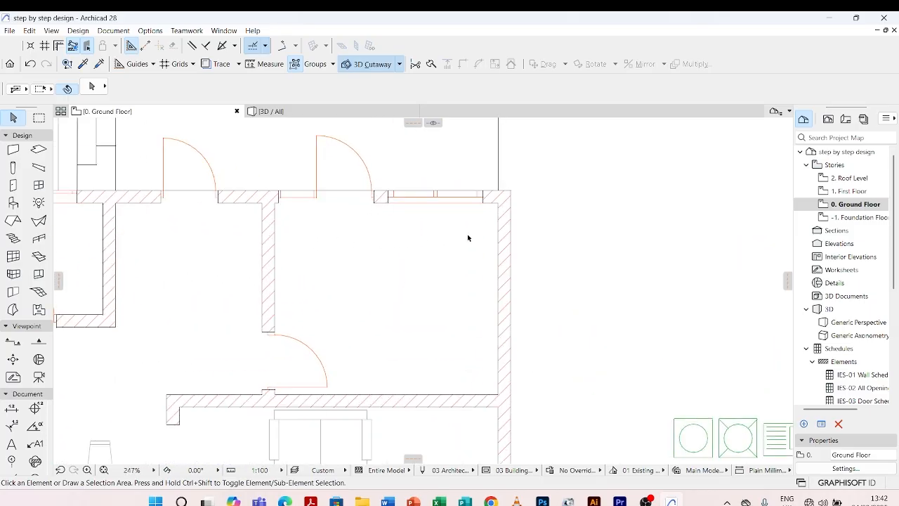
pyautogui.scroll(-4, 361, 272)
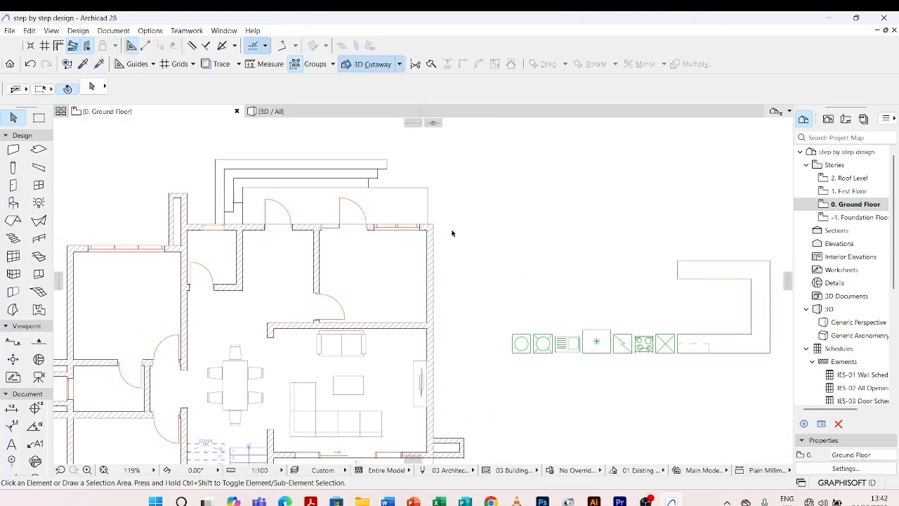
# Set the number of sinks to 2 in the kitchen layout's accessories settings.
pyautogui.click(705, 338)
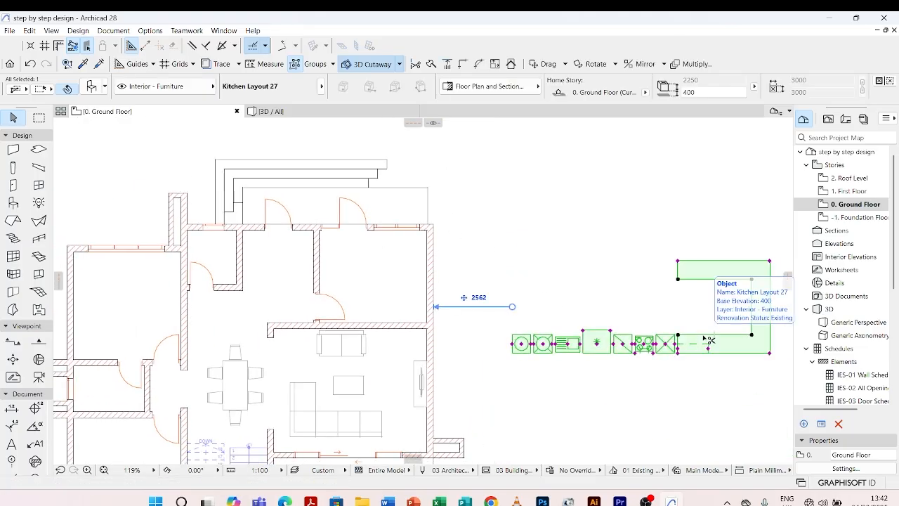
pyautogui.doubleClick(710, 340)
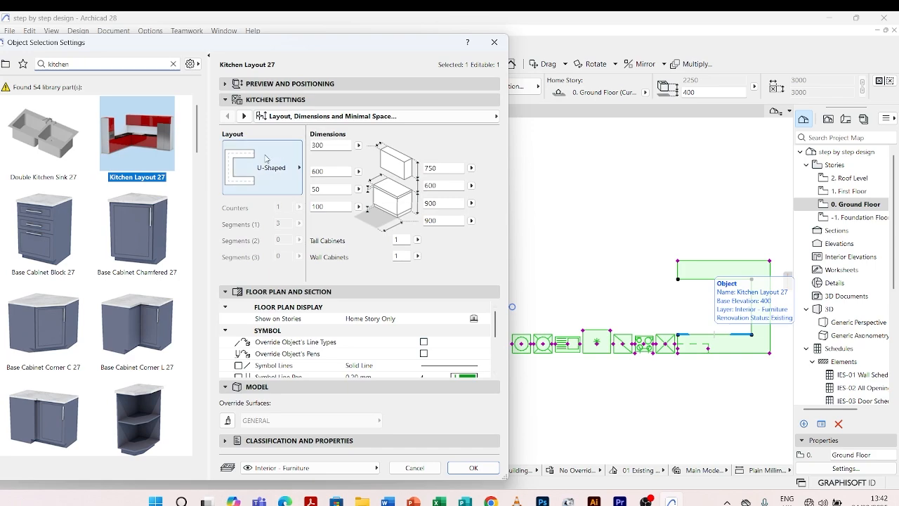
pyautogui.click(291, 156)
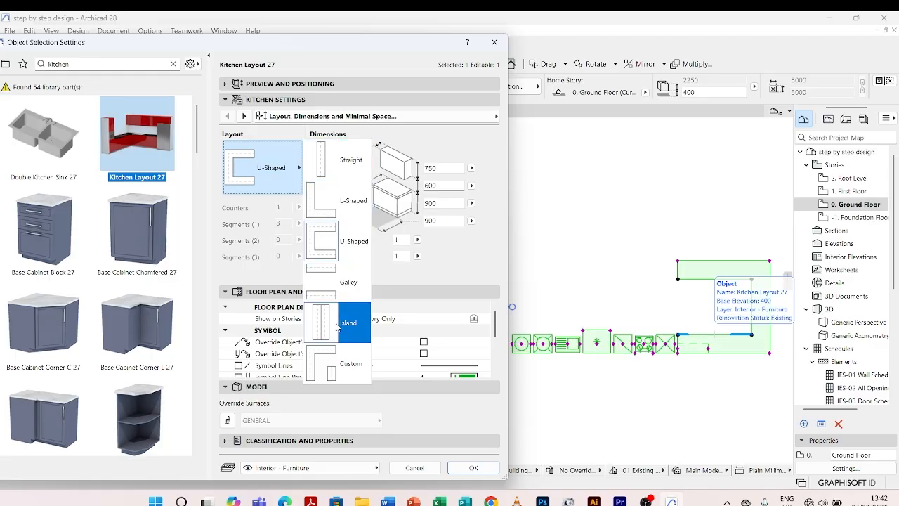
pyautogui.click(244, 117)
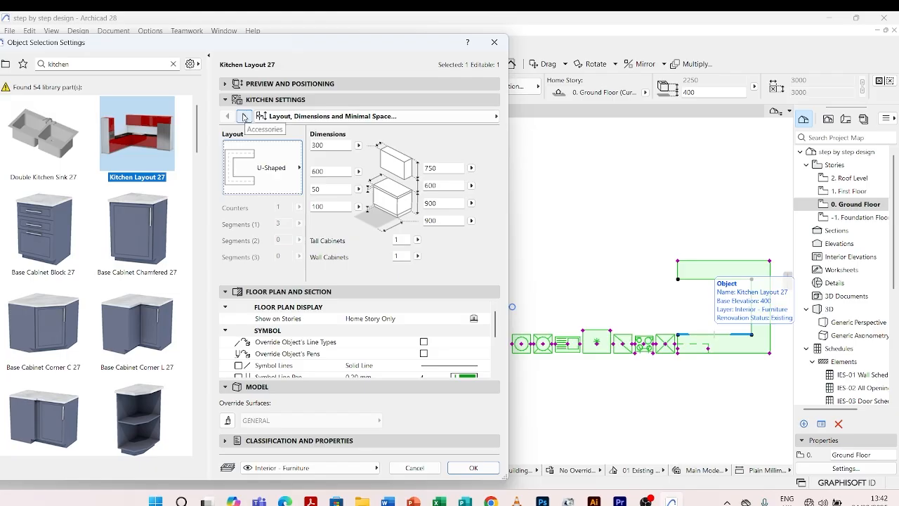
pyautogui.click(245, 116)
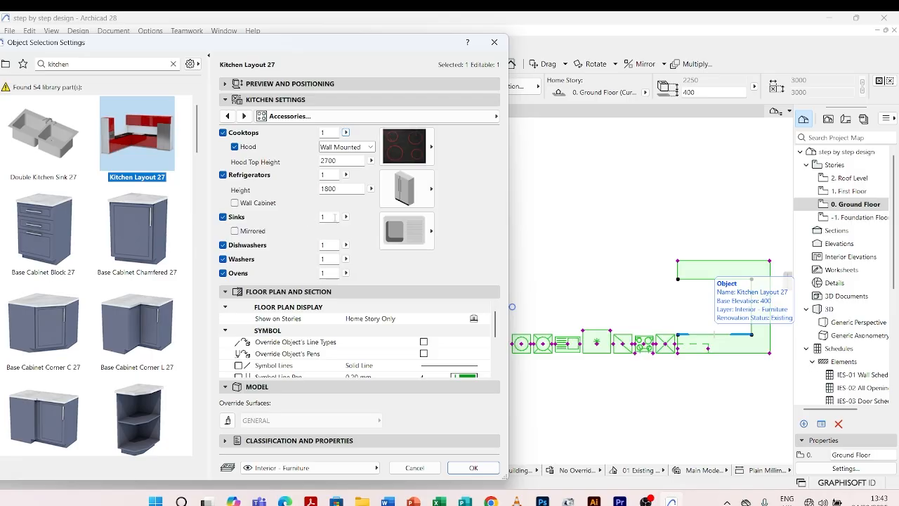
pyautogui.click(325, 218)
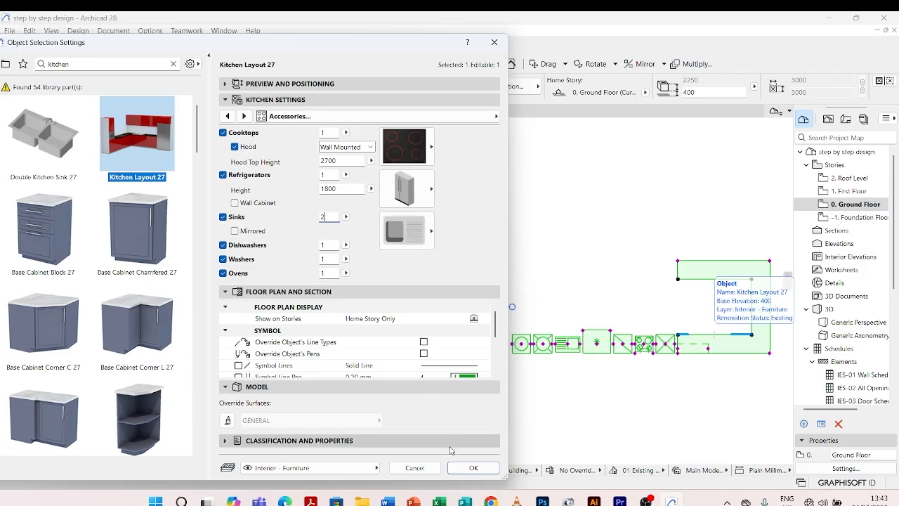
pyautogui.click(472, 468)
pyautogui.scroll(8, 660, 344)
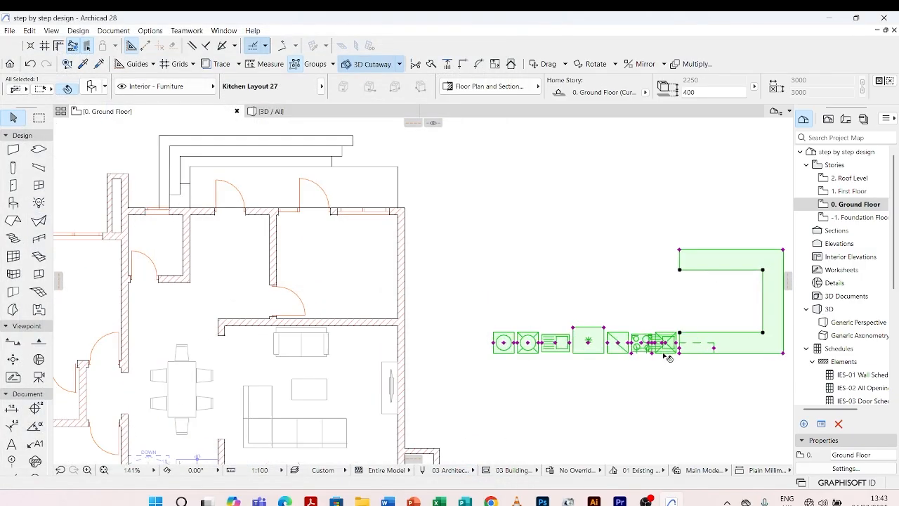
# Set the kitchen layout's number of sinks to 1 and remove the washer from its accessories.
pyautogui.scroll(-6, 618, 285)
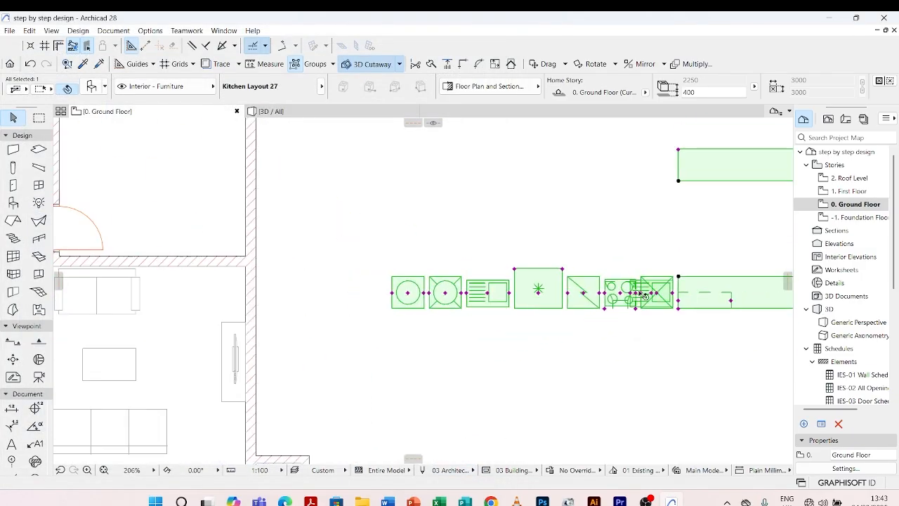
pyautogui.doubleClick(645, 307)
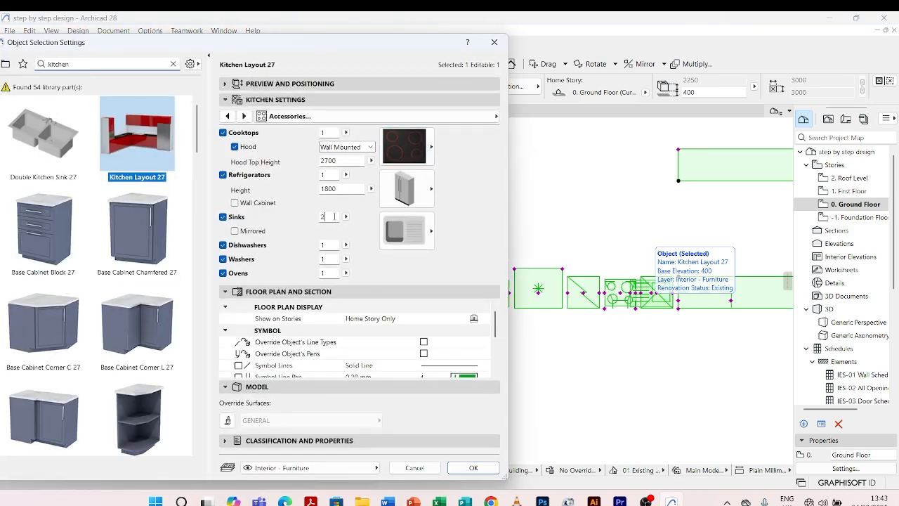
pyautogui.moveTo(334, 217); pyautogui.dragTo(316, 219)
pyautogui.press('Return')
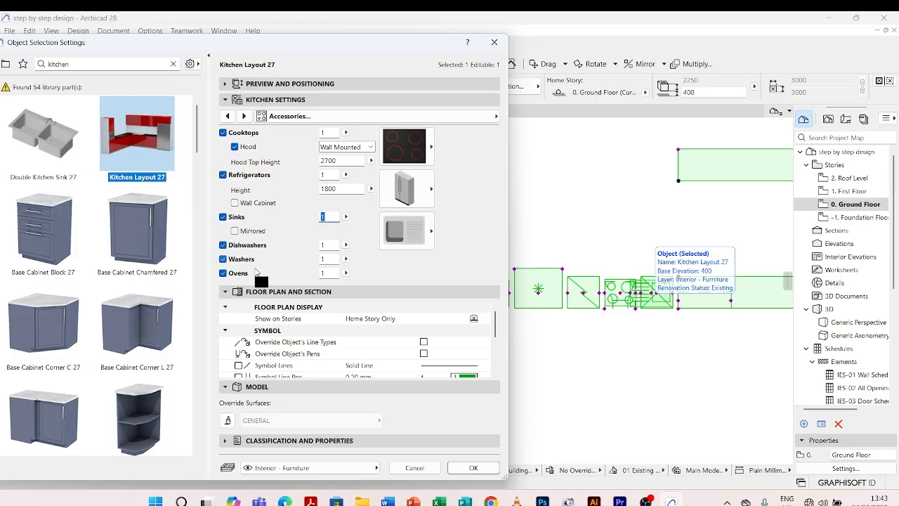
pyautogui.press('Return')
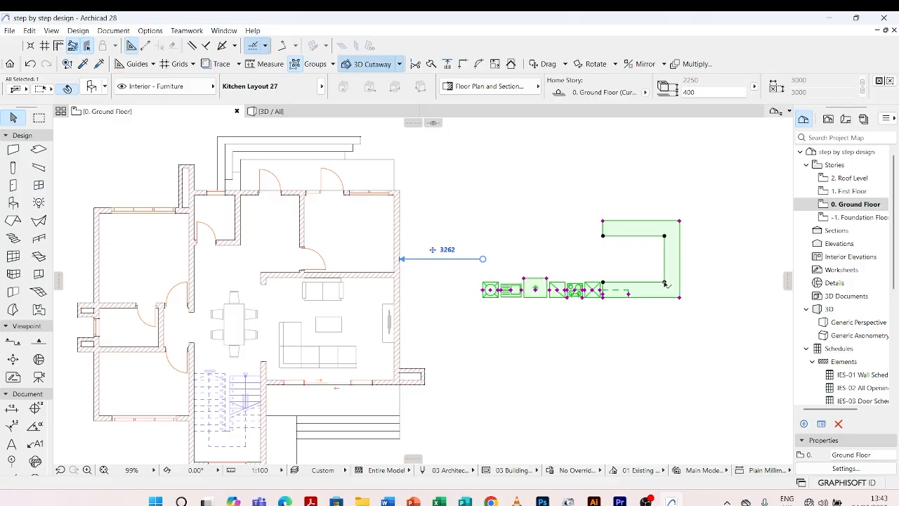
# Move the kitchen layout into the room above the living area, with its long counter along the exterior side wall.
pyautogui.click(664, 283)
pyautogui.scroll(5, 378, 259)
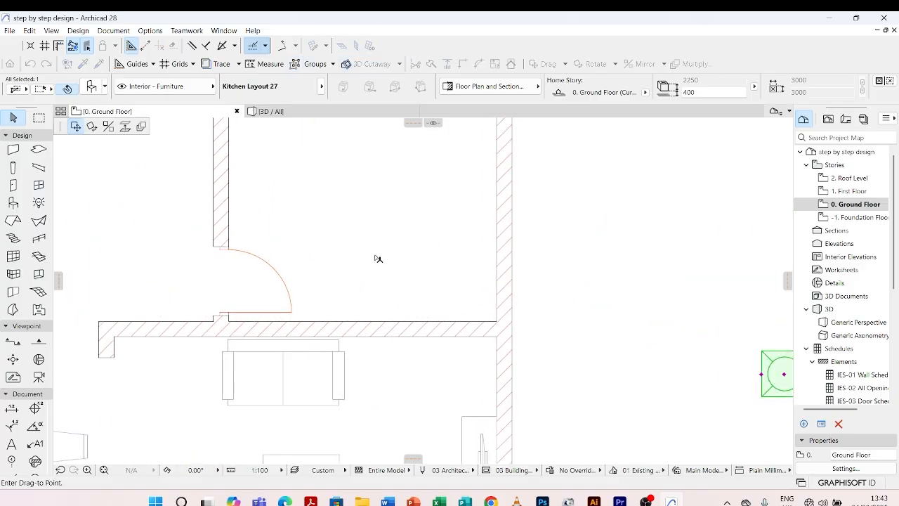
pyautogui.click(447, 267)
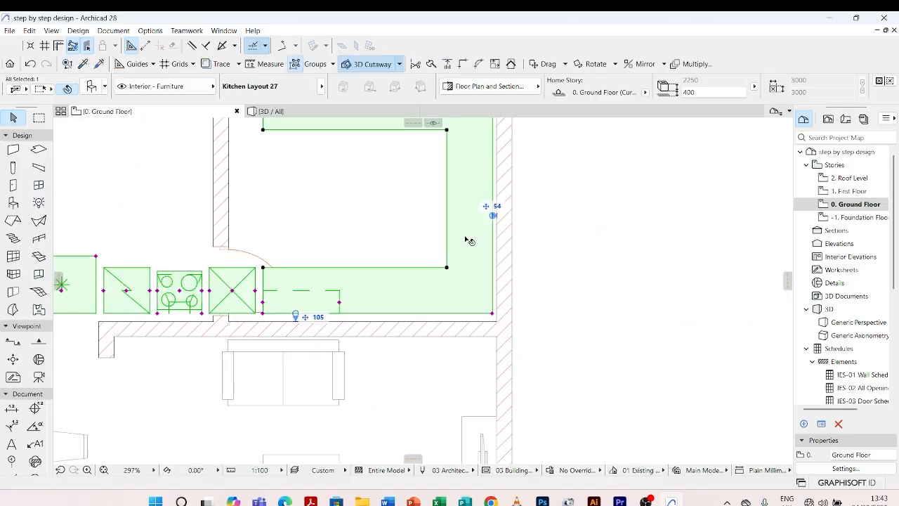
pyautogui.scroll(-5, 469, 241)
pyautogui.scroll(3, 470, 211)
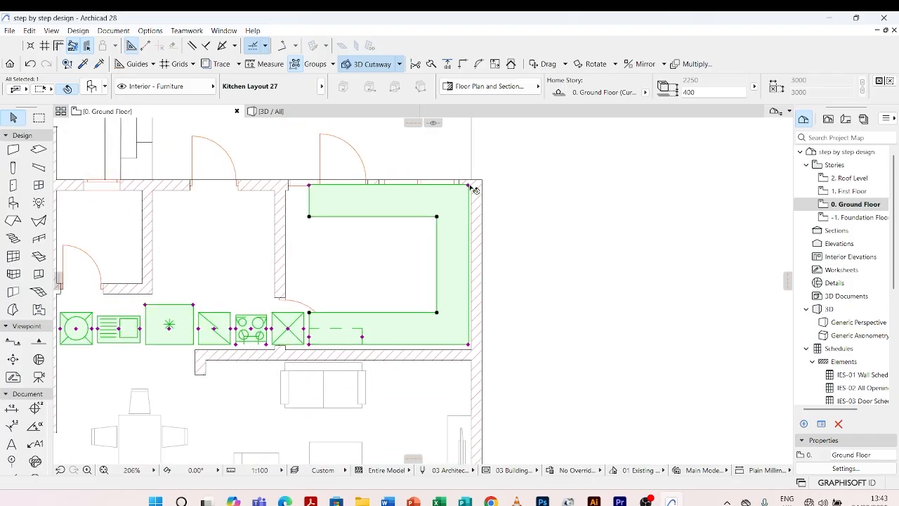
# Move the kitchen layout so its upper outer corner meets the inner wall corner beside the kitchen window.
pyautogui.scroll(8, 472, 189)
pyautogui.click(463, 191)
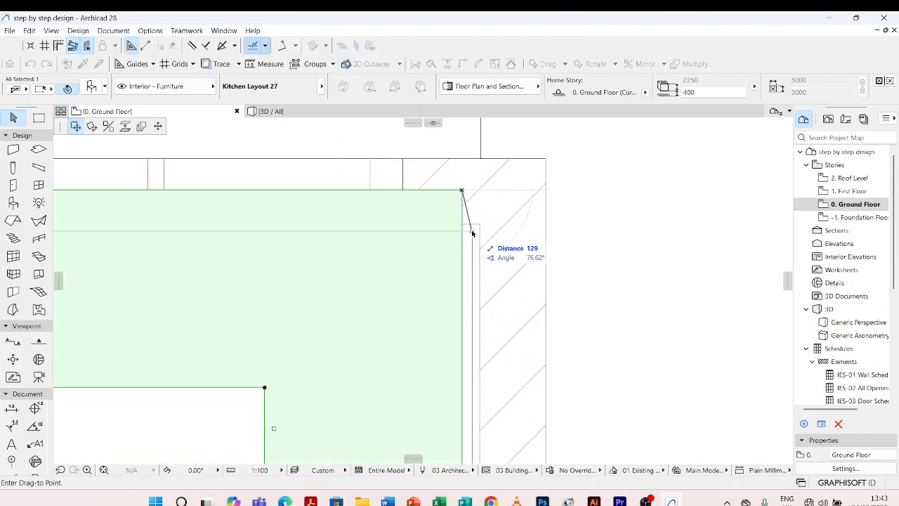
pyautogui.scroll(-8, 481, 207)
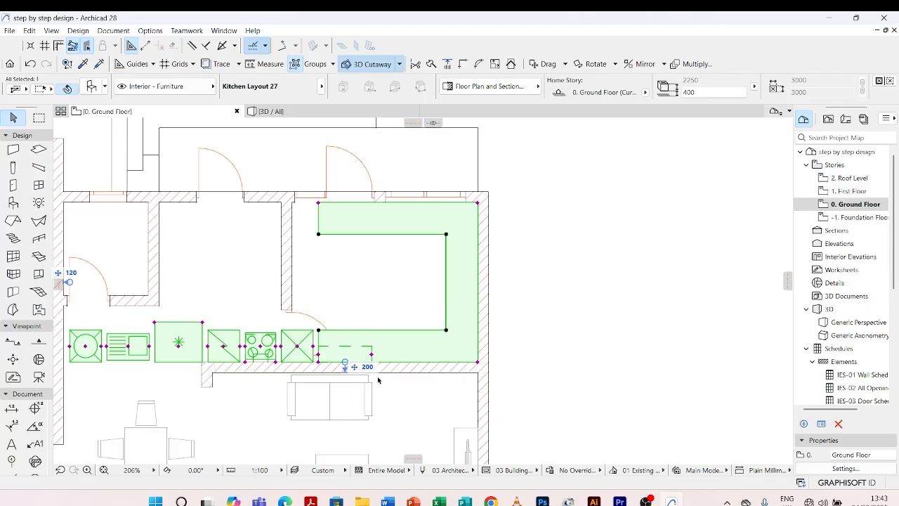
pyautogui.scroll(5, 378, 380)
pyautogui.scroll(-6, 383, 334)
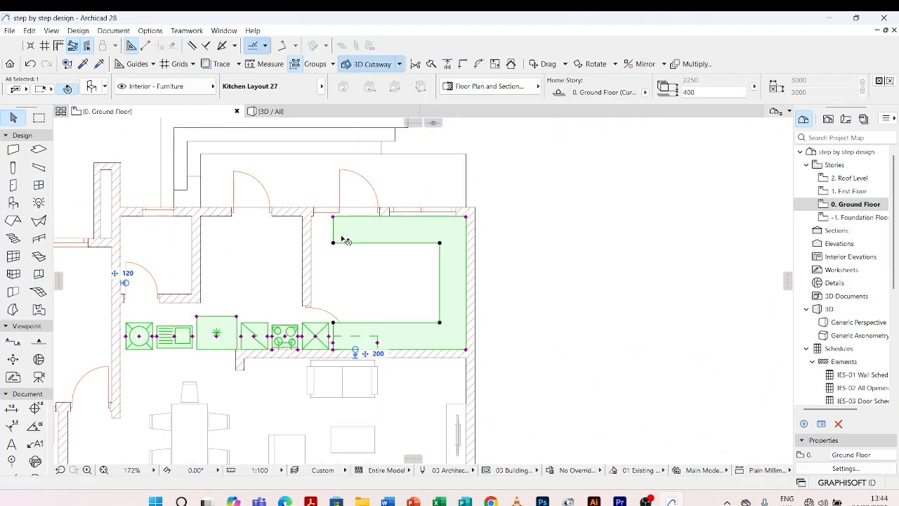
# Shorten the counter's upper arm by about 1083 mm so it ends beside the exterior door opening, and deselect the layout.
pyautogui.scroll(4, 341, 235)
pyautogui.click(323, 222)
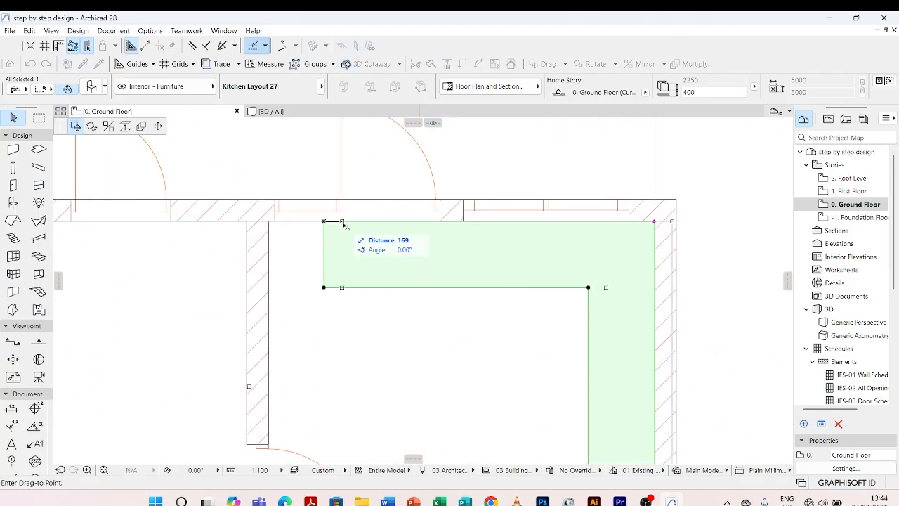
pyautogui.click(158, 127)
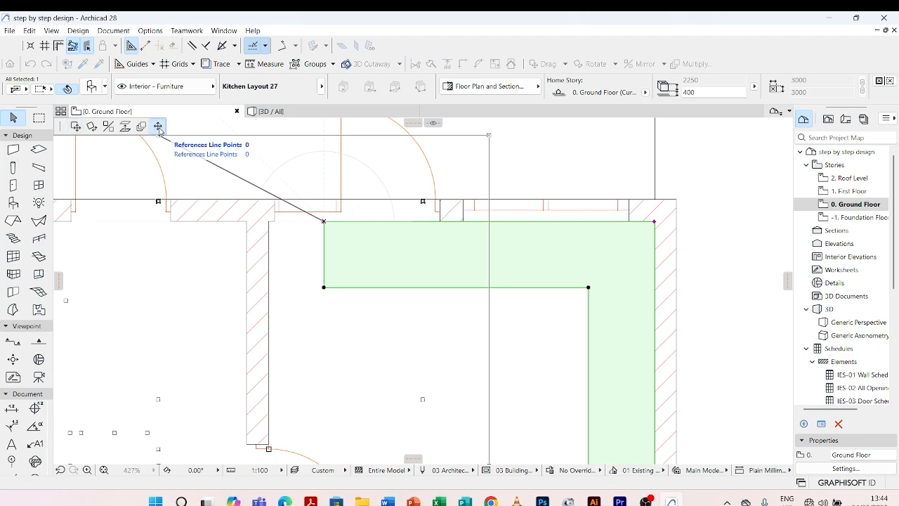
pyautogui.click(442, 219)
pyautogui.scroll(-5, 421, 208)
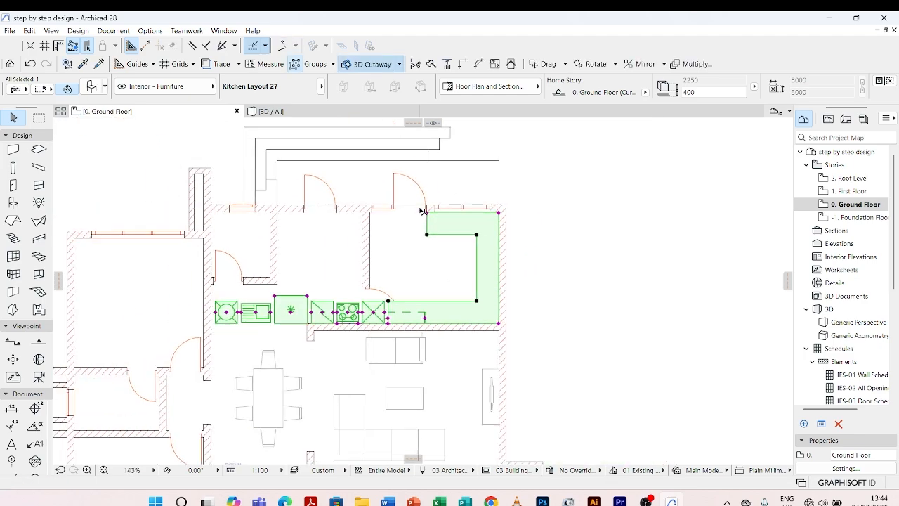
pyautogui.press('Escape')
# Move the sink symbol from the row of appliances onto the counter's upper arm below the window, and deselect the layout.
pyautogui.scroll(3, 335, 315)
pyautogui.scroll(-3, 413, 325)
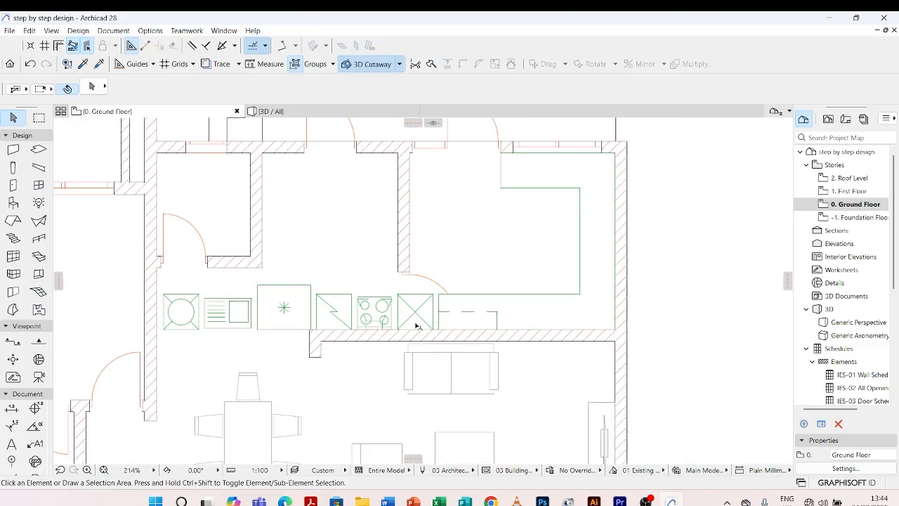
pyautogui.scroll(2, 495, 229)
pyautogui.scroll(1, 498, 229)
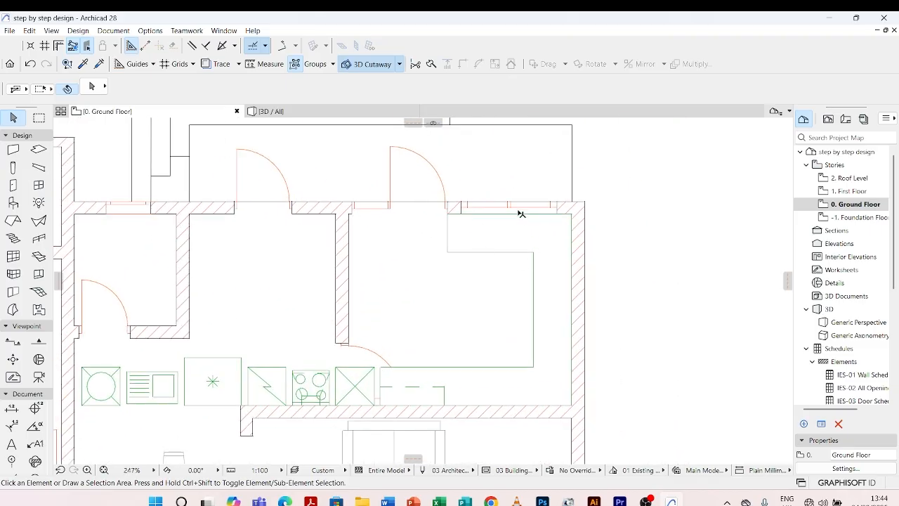
pyautogui.click(180, 379)
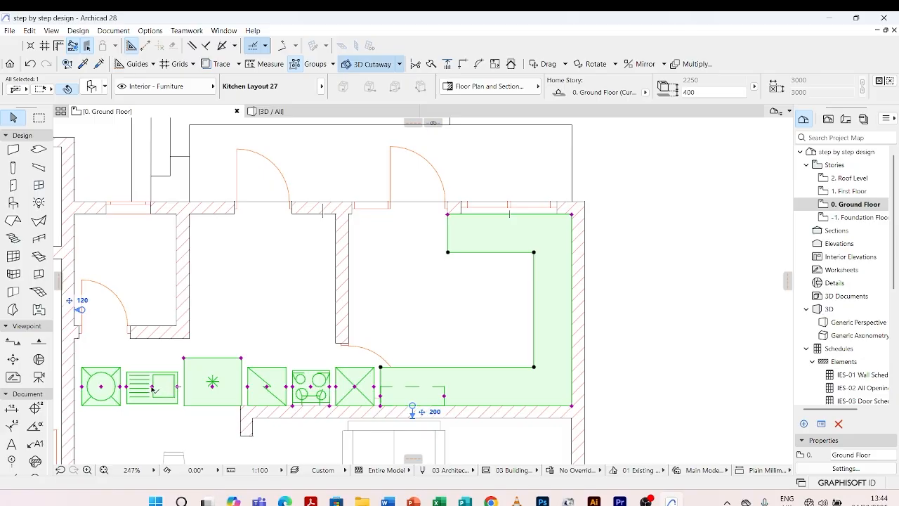
pyautogui.click(153, 388)
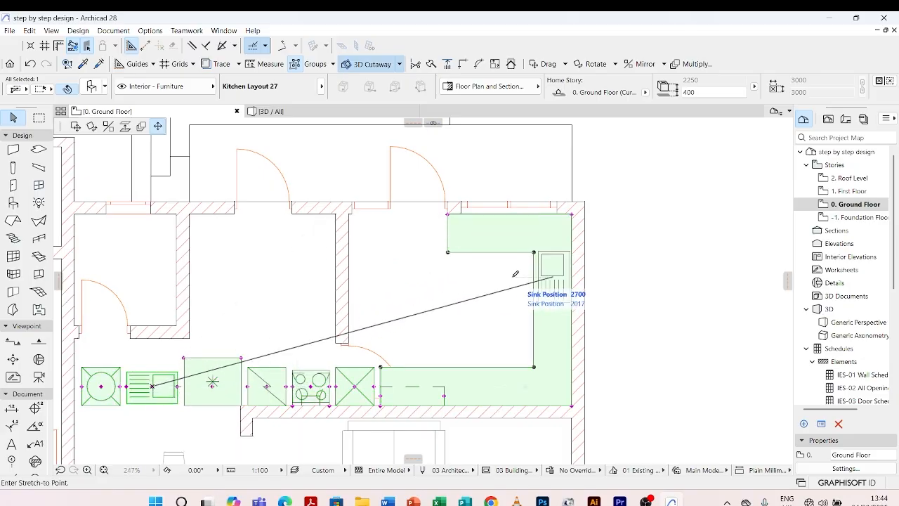
pyautogui.scroll(7, 483, 232)
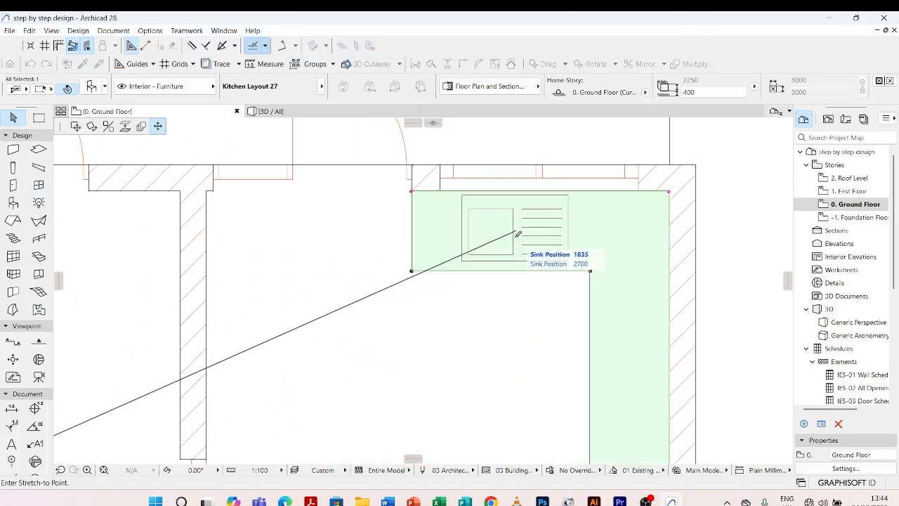
pyautogui.click(516, 235)
pyautogui.scroll(-7, 484, 184)
pyautogui.click(600, 222)
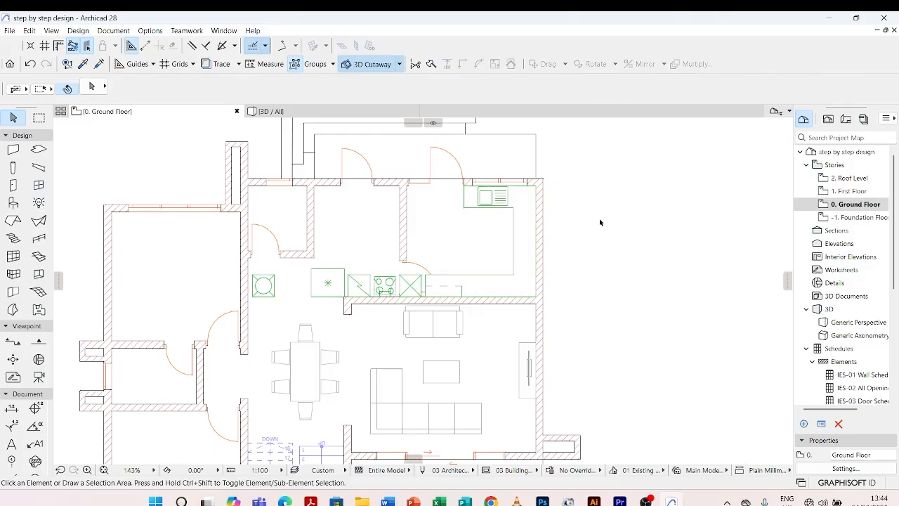
# Move the cooktop symbol from the row of appliances onto the counter along the exterior side wall, and deselect the layout.
pyautogui.scroll(7, 327, 286)
pyautogui.click(438, 274)
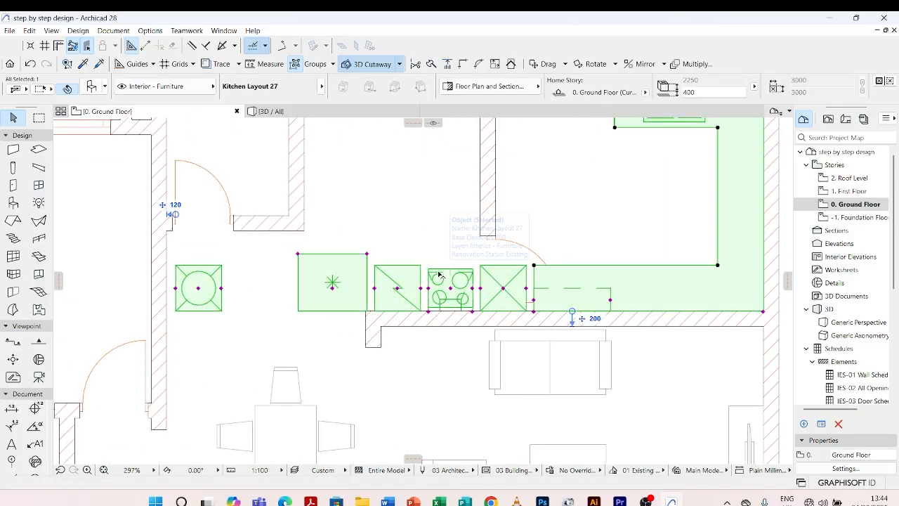
pyautogui.click(452, 289)
pyautogui.scroll(-10, 407, 272)
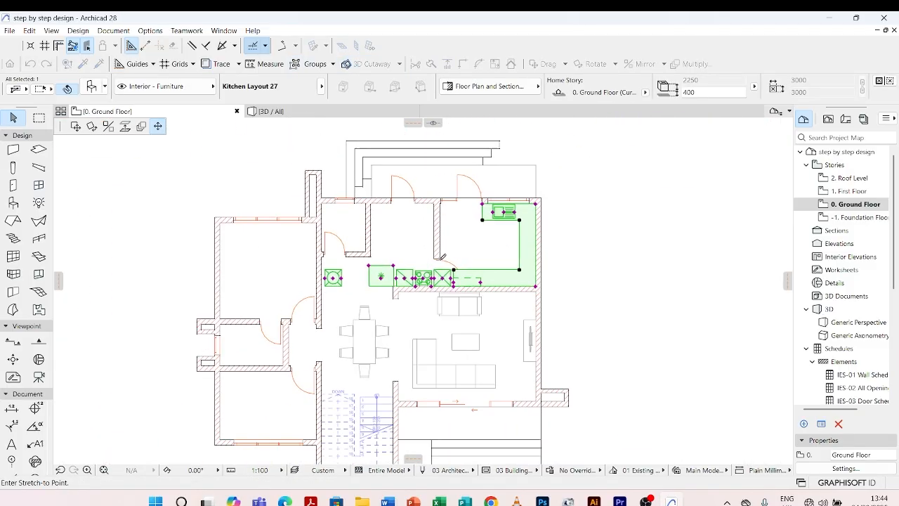
pyautogui.scroll(5, 529, 244)
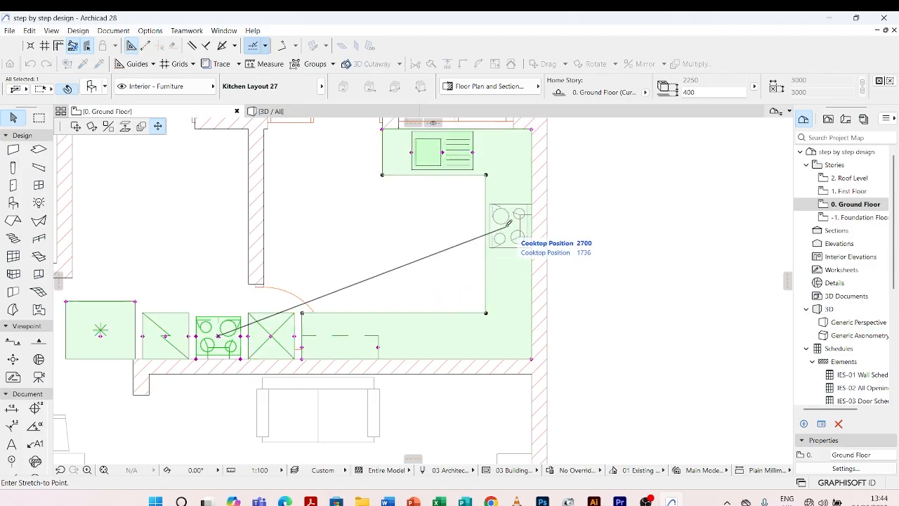
pyautogui.click(504, 223)
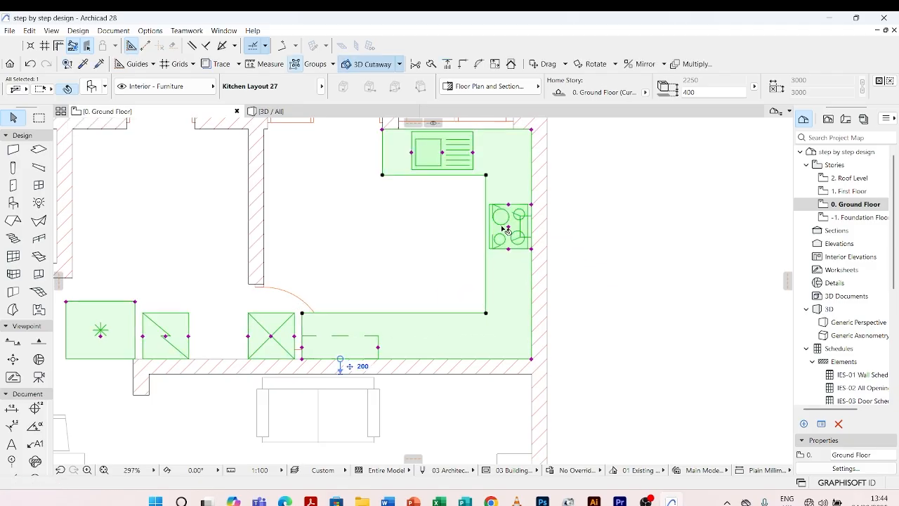
pyautogui.scroll(-4, 520, 242)
pyautogui.press('Escape')
pyautogui.scroll(4, 356, 316)
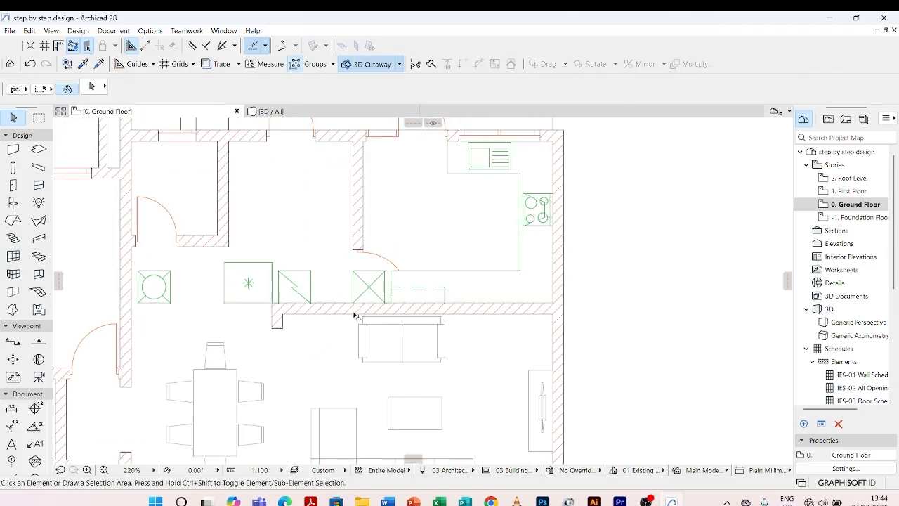
pyautogui.scroll(-3, 261, 270)
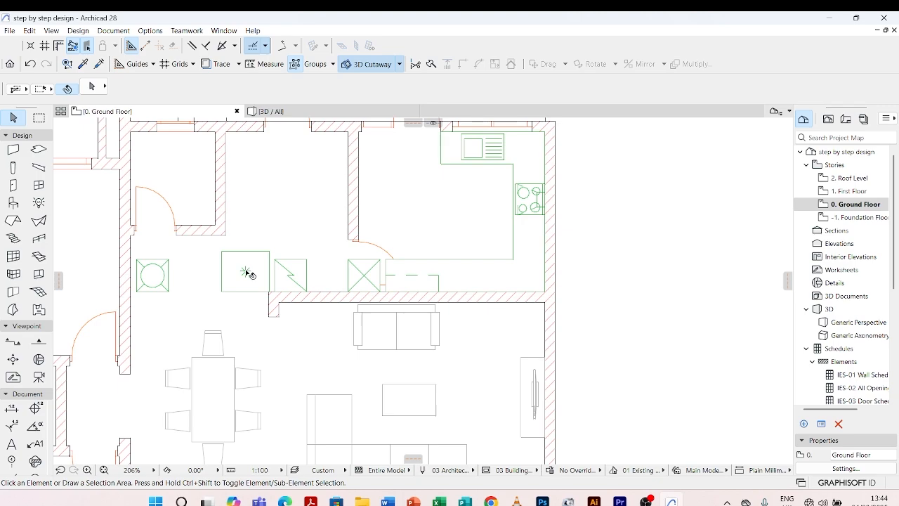
# Shorten the lower arm of the kitchen counter to about 2287 mm so its free end clears the interior door swing.
pyautogui.click(388, 284)
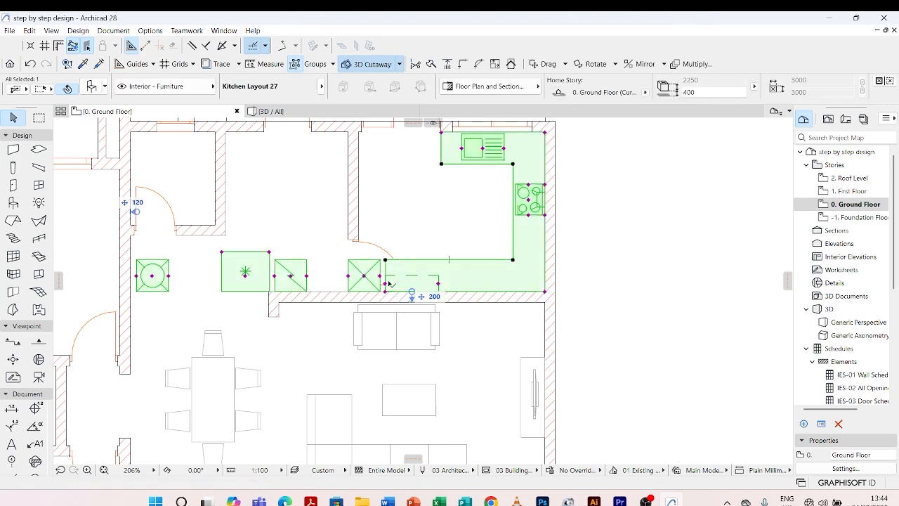
pyautogui.click(385, 291)
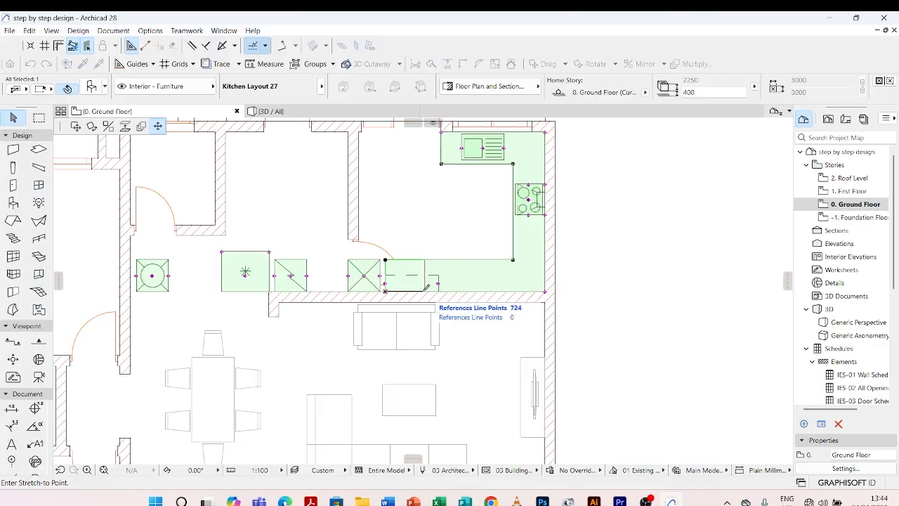
pyautogui.click(423, 291)
pyautogui.scroll(5, 433, 289)
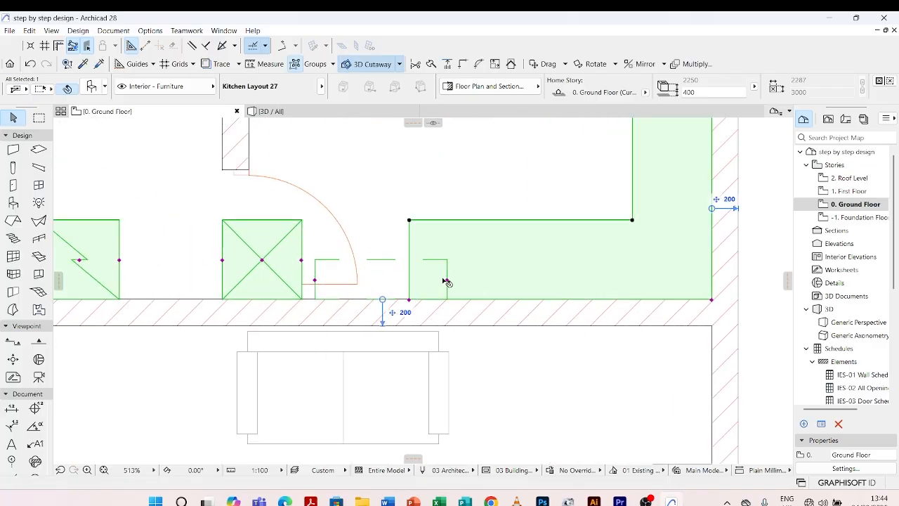
# Stretch the dashed cabinet outline to the exterior side wall, pull its other end in over the counter's lower arm, and deselect the layout.
pyautogui.click(448, 280)
pyautogui.scroll(-4, 448, 281)
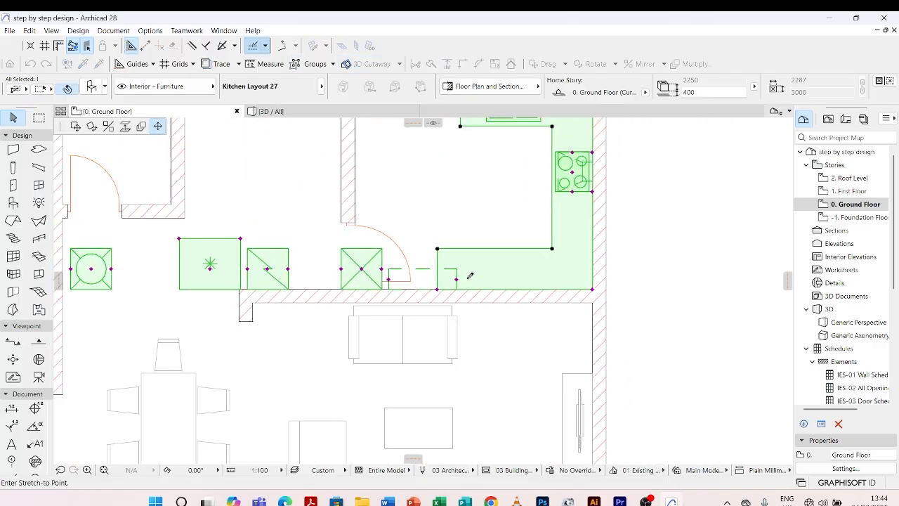
pyautogui.scroll(2, 464, 264)
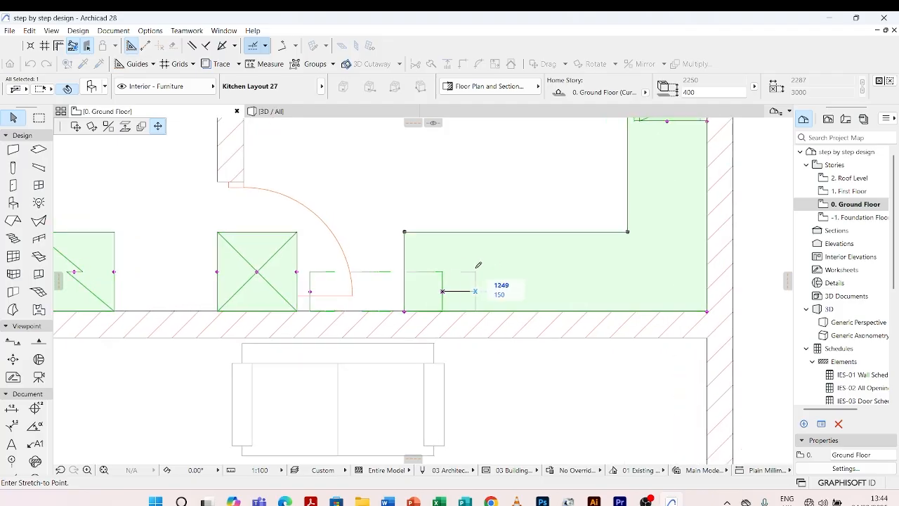
pyautogui.scroll(-2, 477, 262)
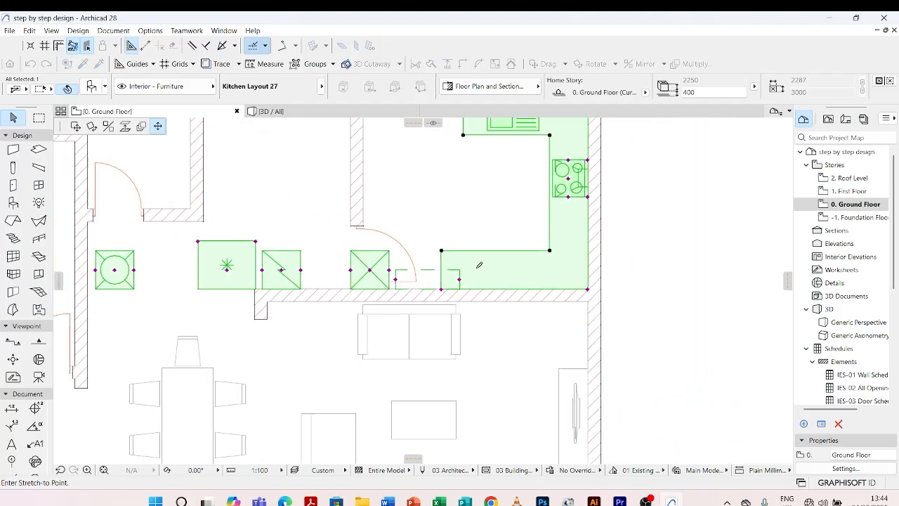
pyautogui.click(578, 272)
pyautogui.scroll(2, 429, 293)
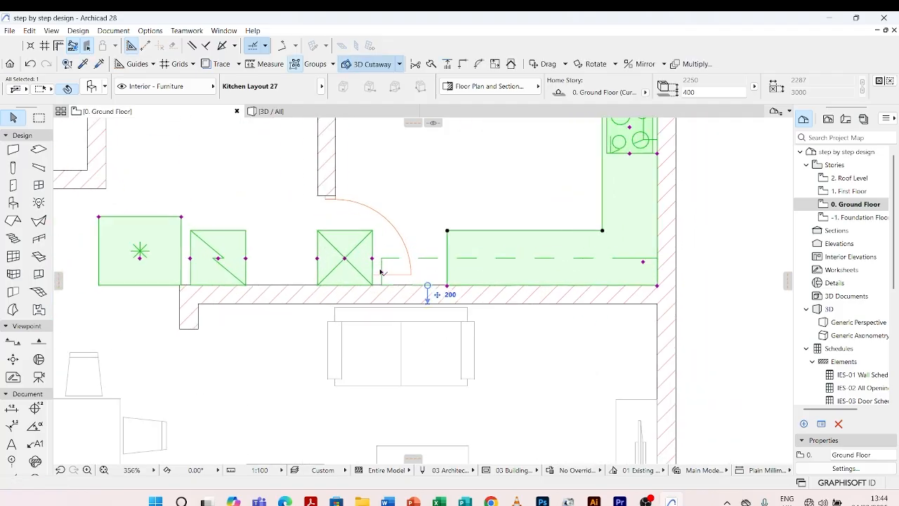
pyautogui.click(381, 271)
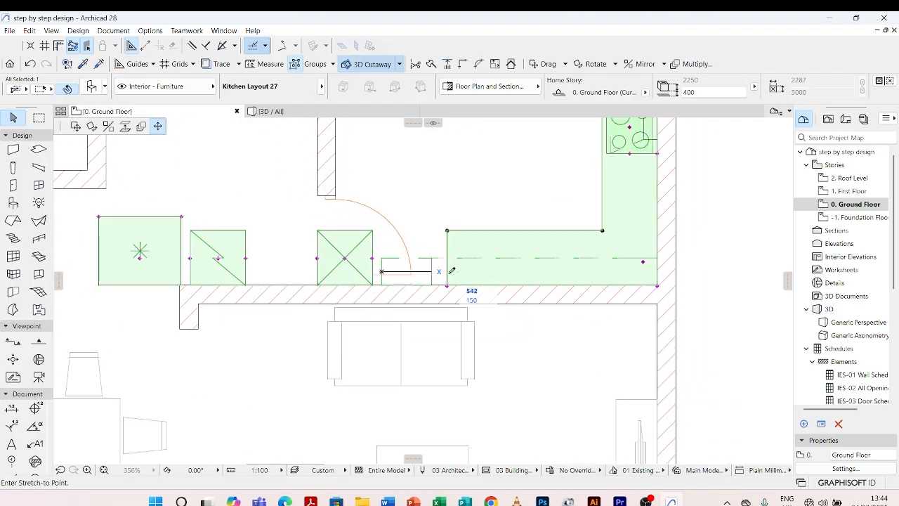
pyautogui.click(549, 270)
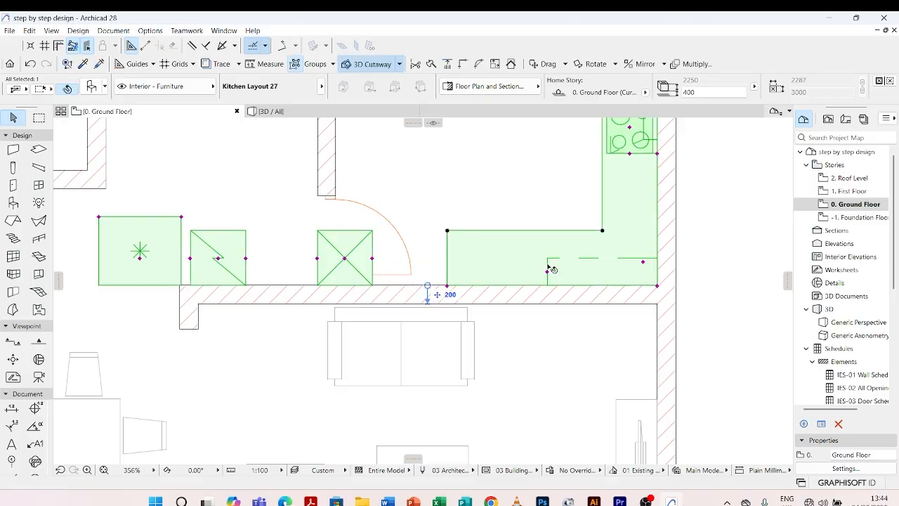
pyautogui.click(409, 197)
# Move the refrigerator symbol from the row of appliances to the free end of the counter's lower arm, and deselect the layout.
pyautogui.click(374, 257)
pyautogui.click(141, 257)
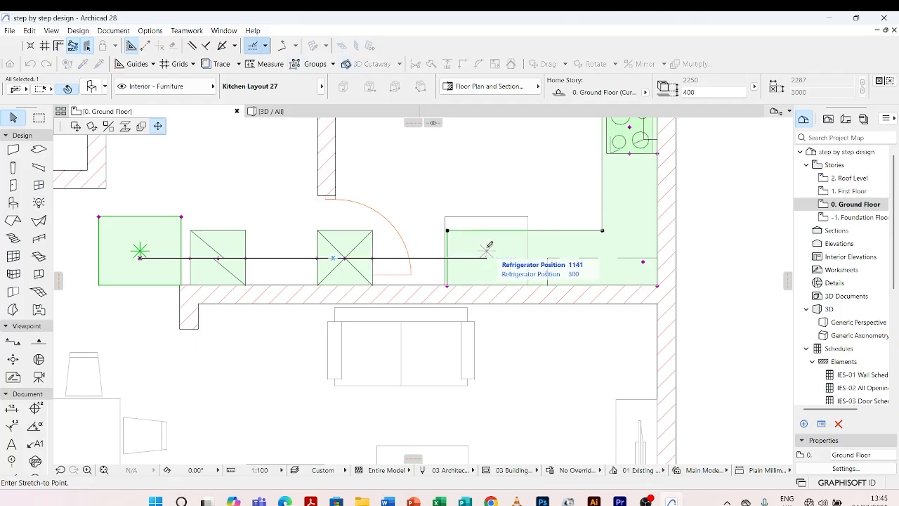
pyautogui.scroll(-3, 492, 247)
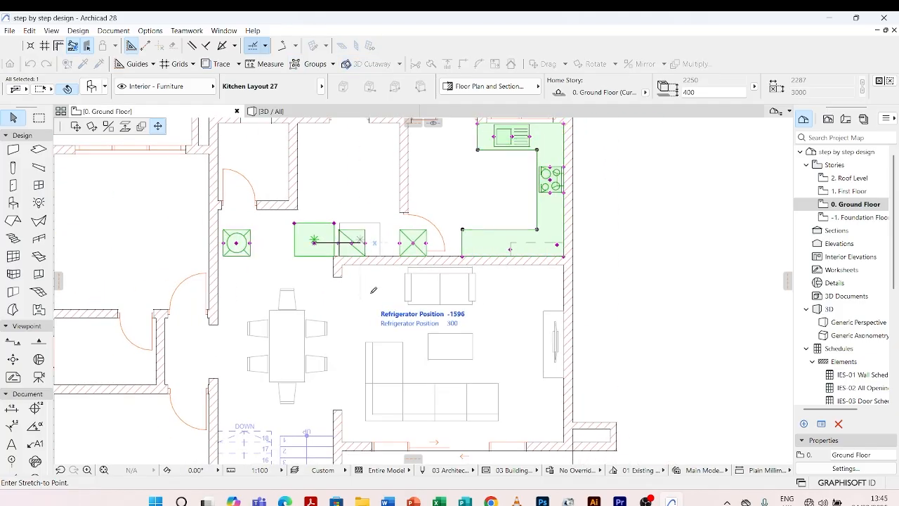
pyautogui.scroll(2, 483, 242)
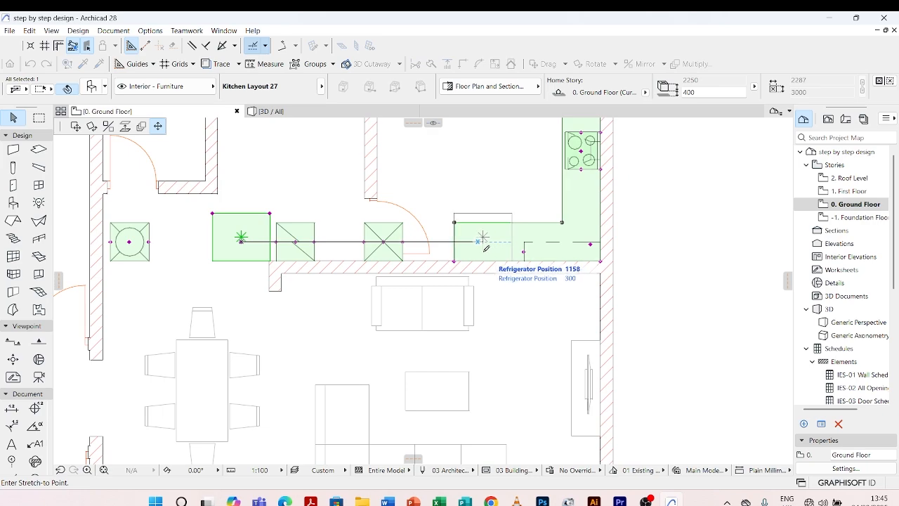
pyautogui.click(473, 253)
pyautogui.click(512, 243)
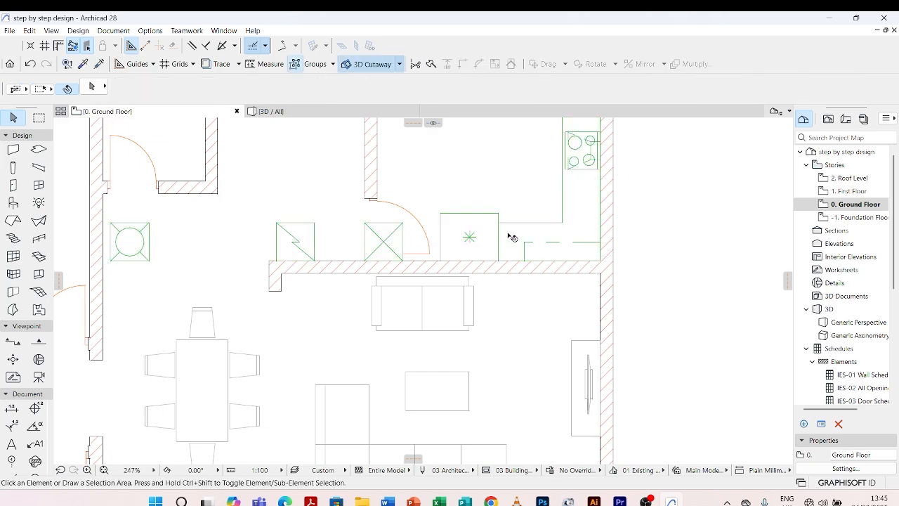
# Shorten the counter's lower arm to about 1947 mm so it ends at the refrigerator's inner side, and deselect the layout.
pyautogui.click(509, 226)
pyautogui.scroll(4, 485, 244)
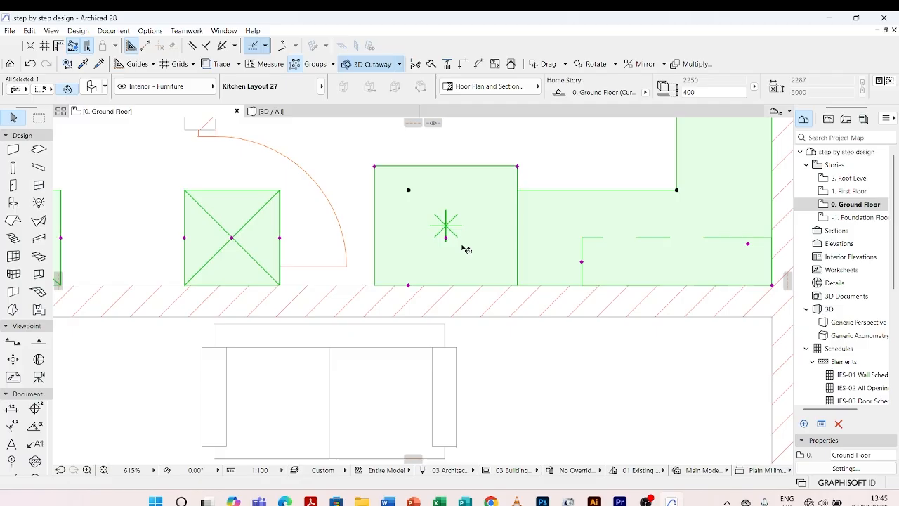
pyautogui.click(409, 286)
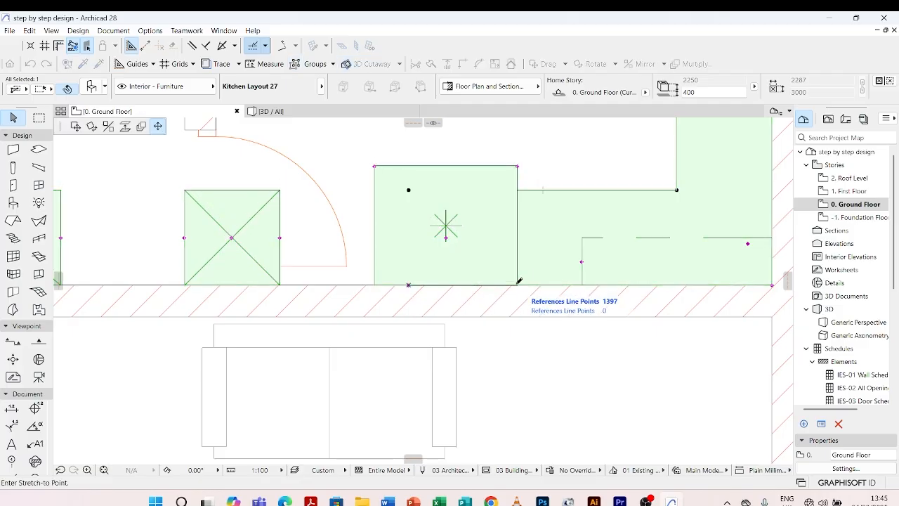
pyautogui.click(517, 283)
pyautogui.scroll(-4, 437, 254)
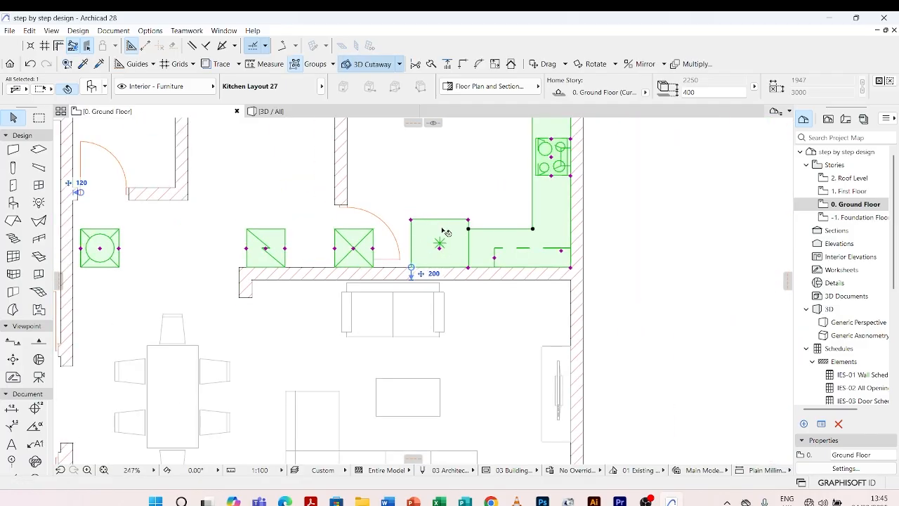
pyautogui.press('Escape')
# Turn off Ovens in the kitchen layout's accessories settings, apply the change, and deselect the layout.
pyautogui.click(476, 239)
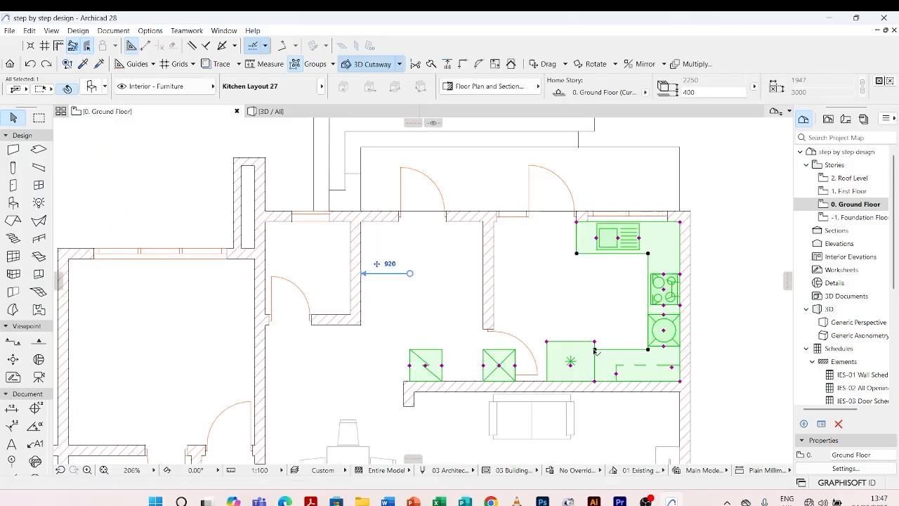
pyautogui.scroll(4, 573, 371)
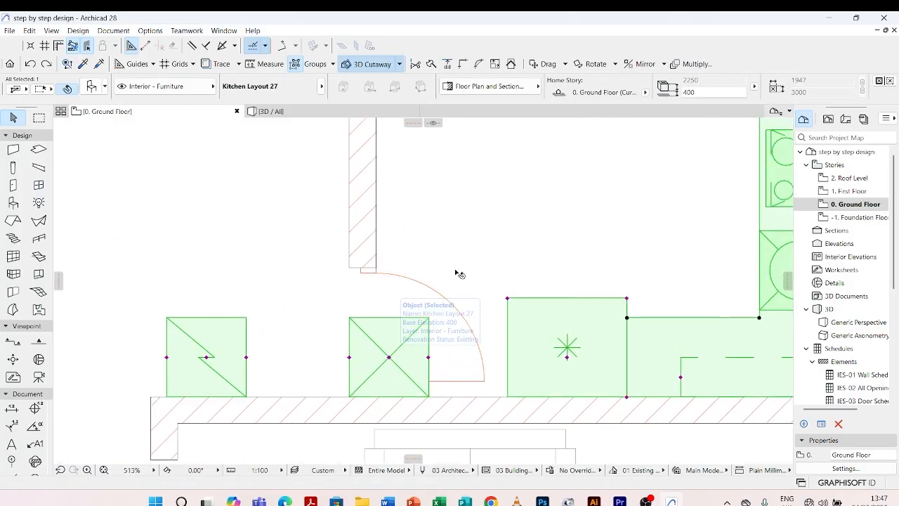
pyautogui.scroll(-4, 460, 274)
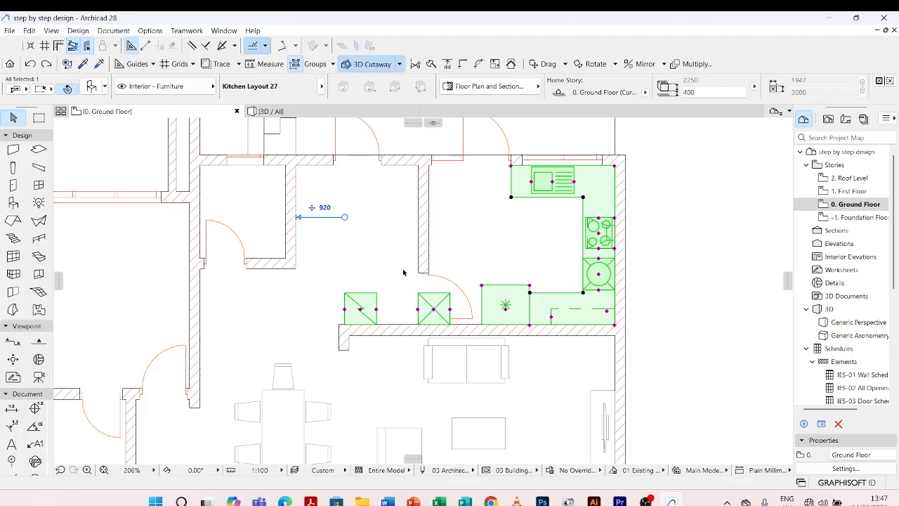
pyautogui.scroll(2, 416, 276)
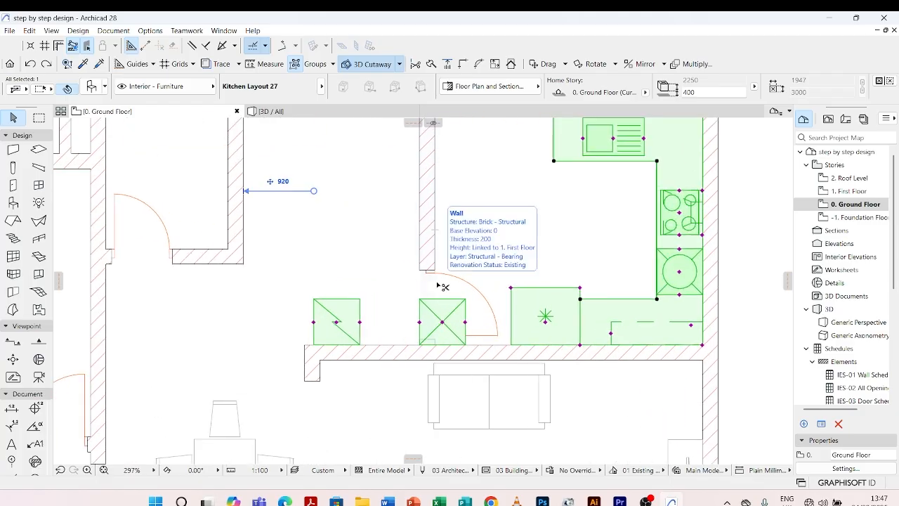
pyautogui.hotkey('ctrl', 't')
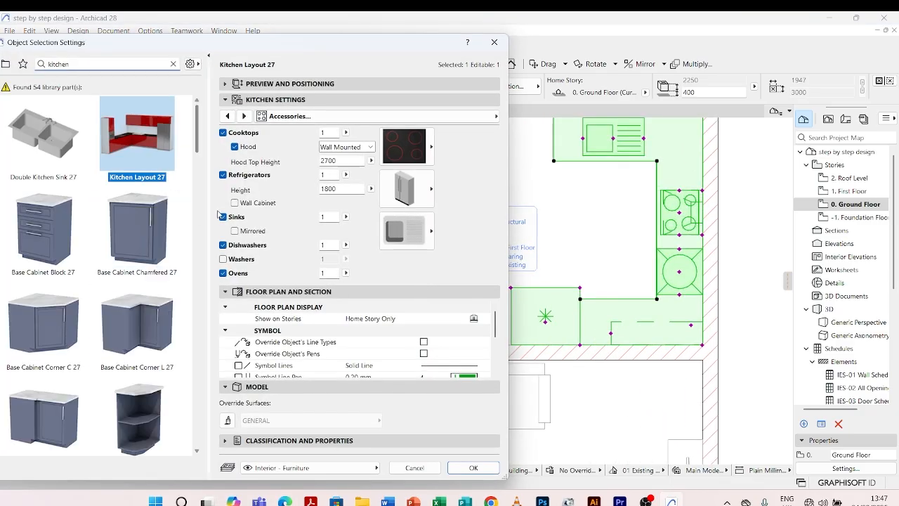
pyautogui.click(224, 273)
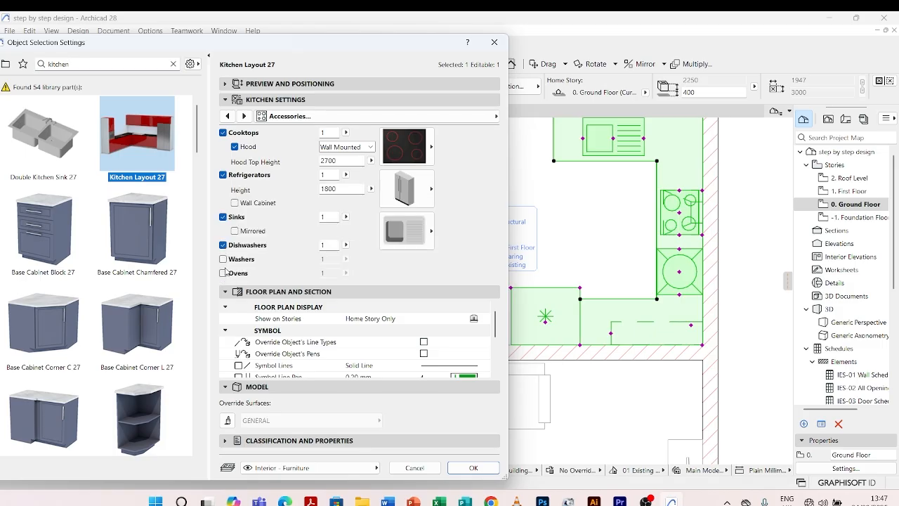
pyautogui.click(474, 467)
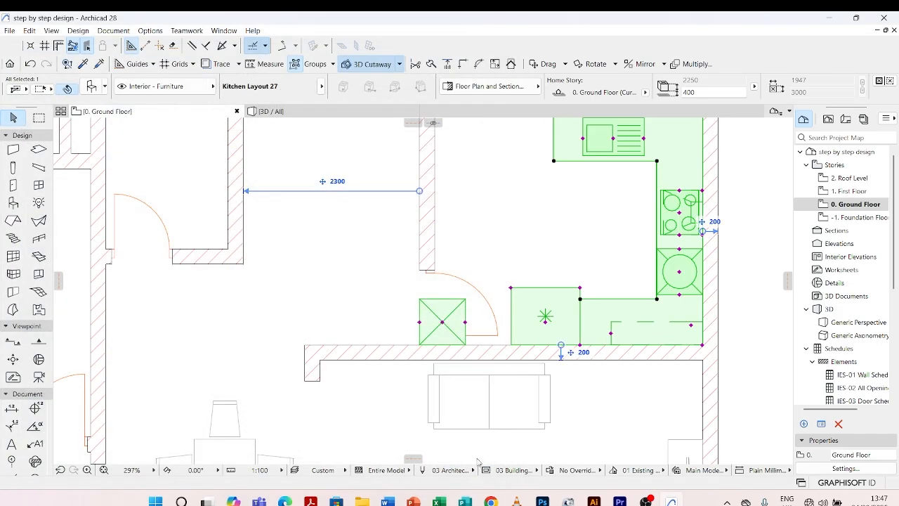
pyautogui.click(550, 252)
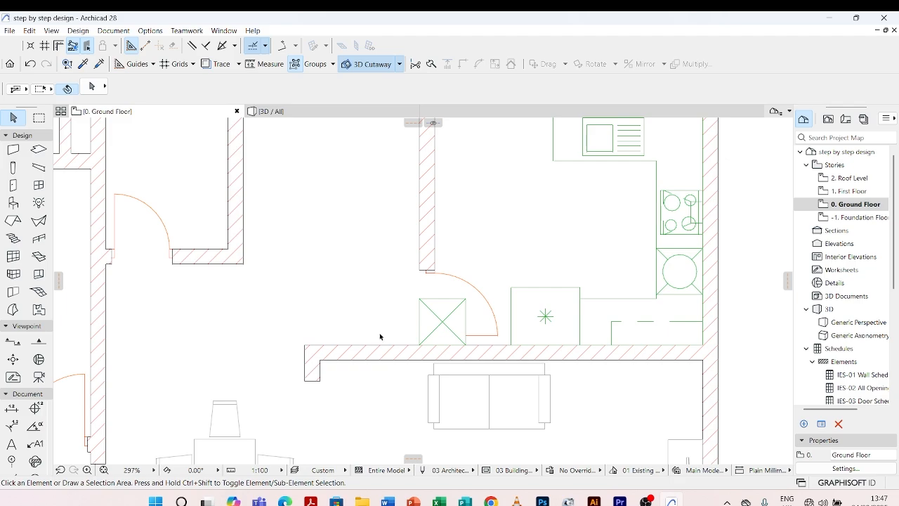
# Turn off Dishwashers in the kitchen layout's accessories settings, apply the change, and deselect the layout.
pyautogui.click(465, 307)
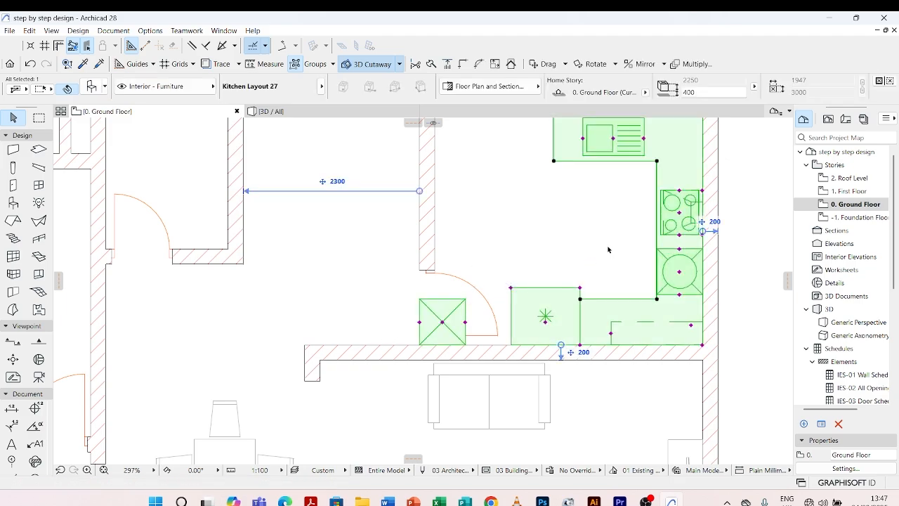
pyautogui.scroll(-3, 596, 305)
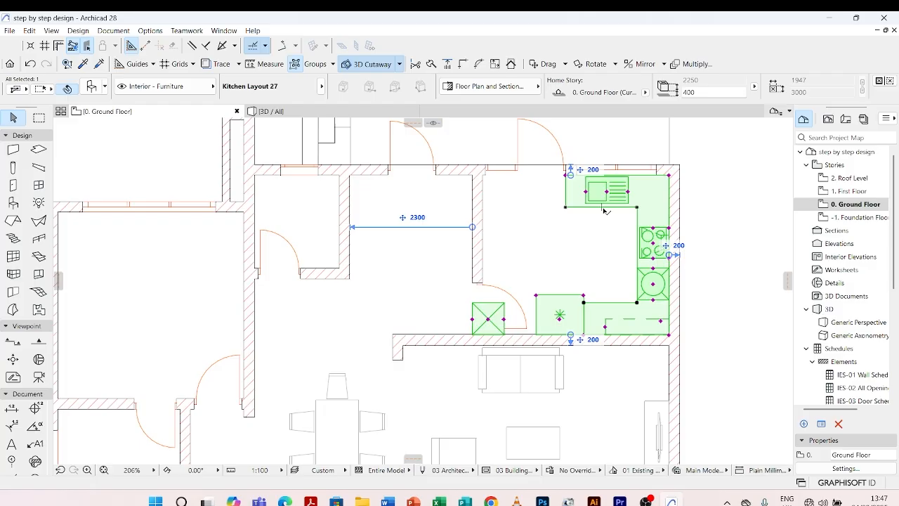
pyautogui.moveTo(606, 211)
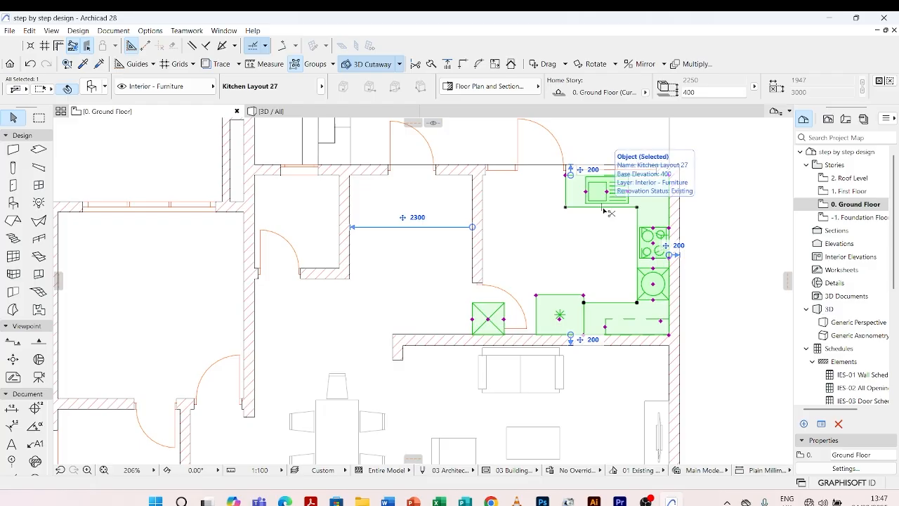
pyautogui.doubleClick(606, 211)
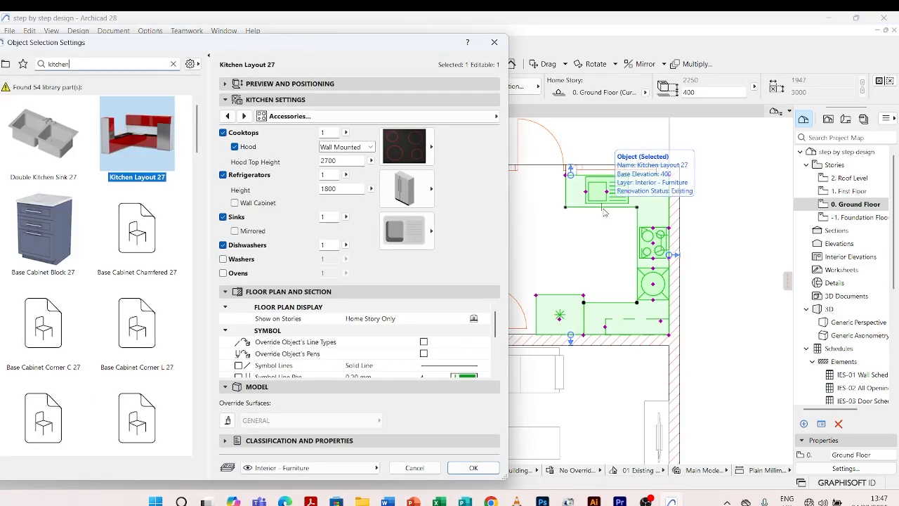
pyautogui.click(222, 245)
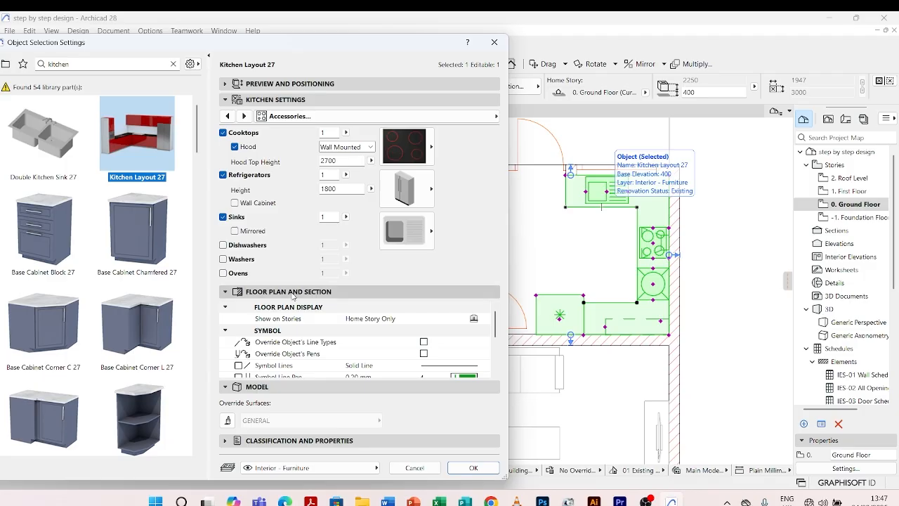
pyautogui.click(472, 468)
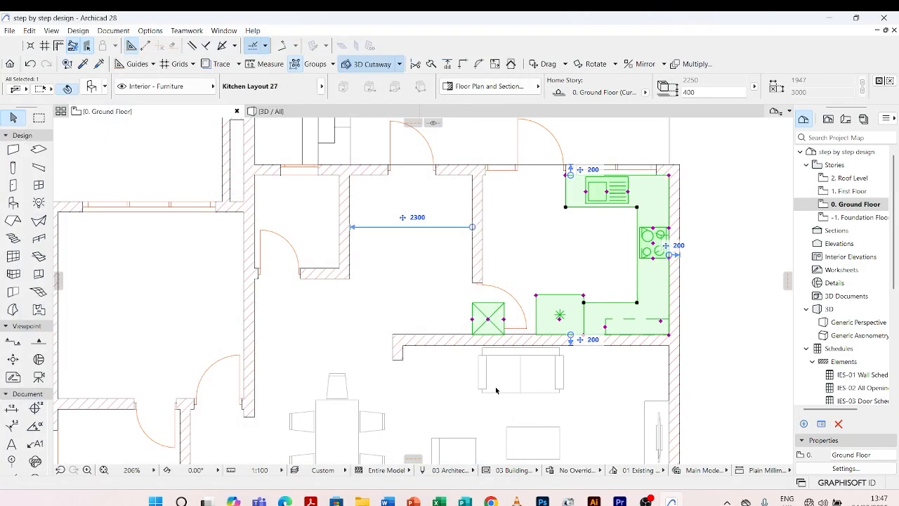
pyautogui.scroll(3, 562, 254)
pyautogui.click(611, 259)
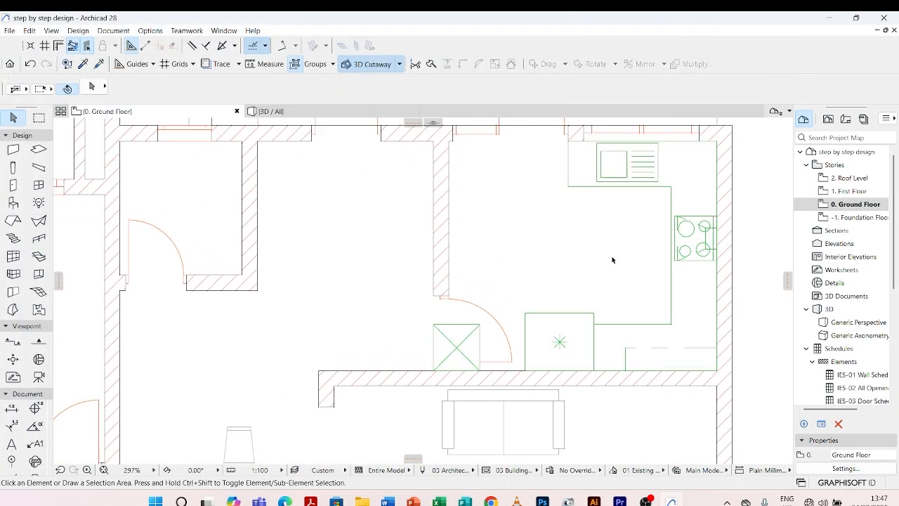
# Move the tall cabinet symbol from beside the interior door onto the side-wall counter between the cooktop and the lower corner, and deselect the layout.
pyautogui.click(610, 324)
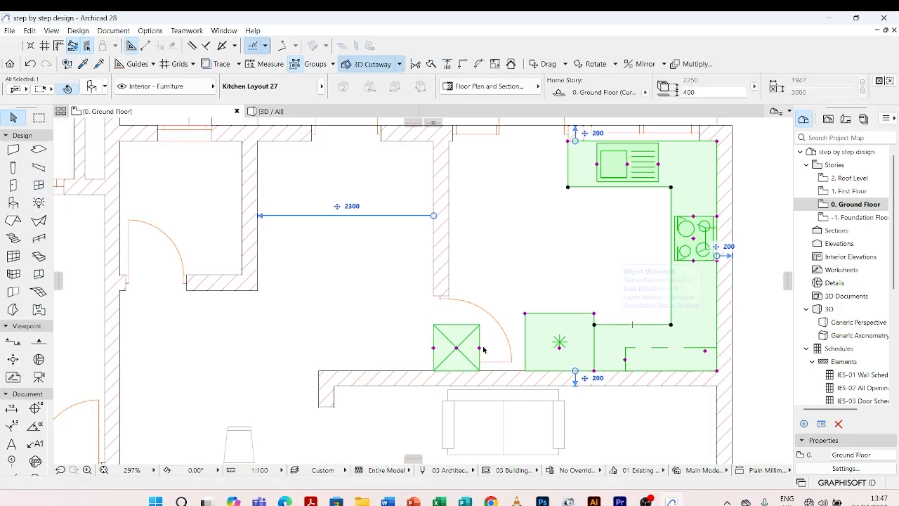
pyautogui.click(457, 345)
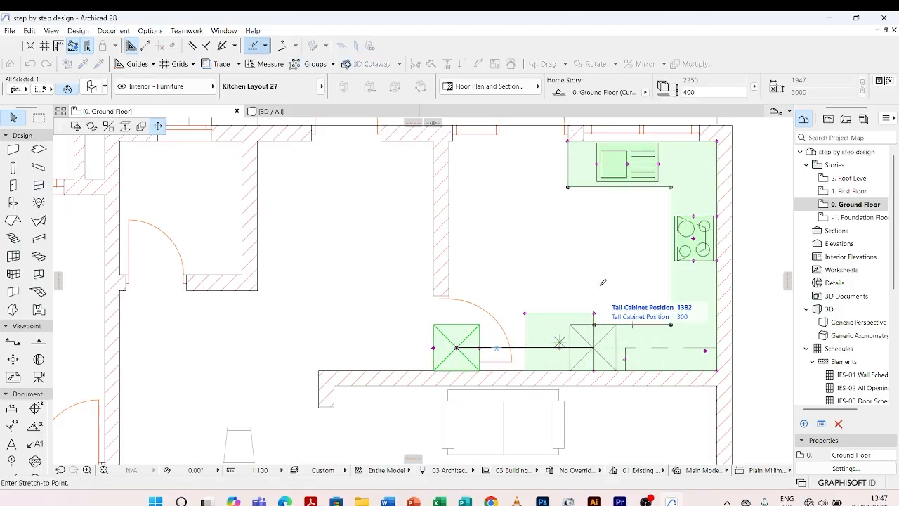
pyautogui.scroll(2, 687, 290)
pyautogui.scroll(2, 687, 290)
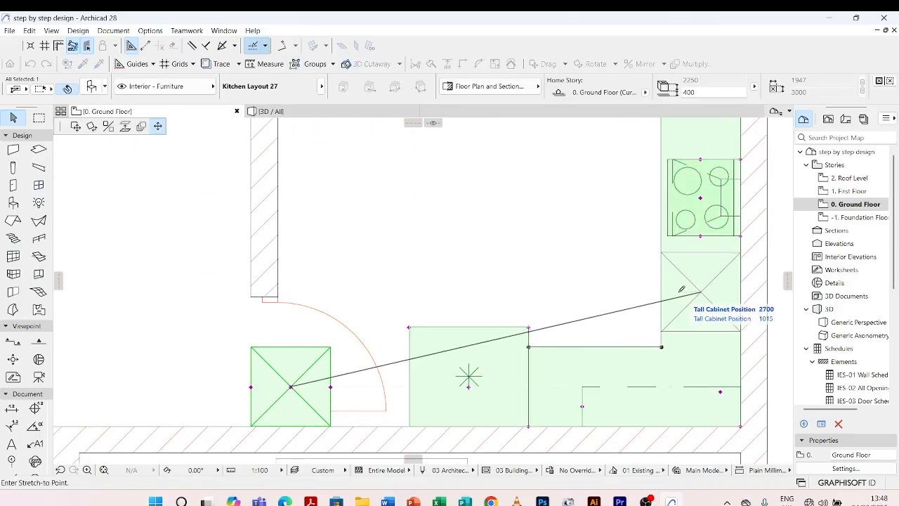
pyautogui.click(680, 291)
pyautogui.click(582, 275)
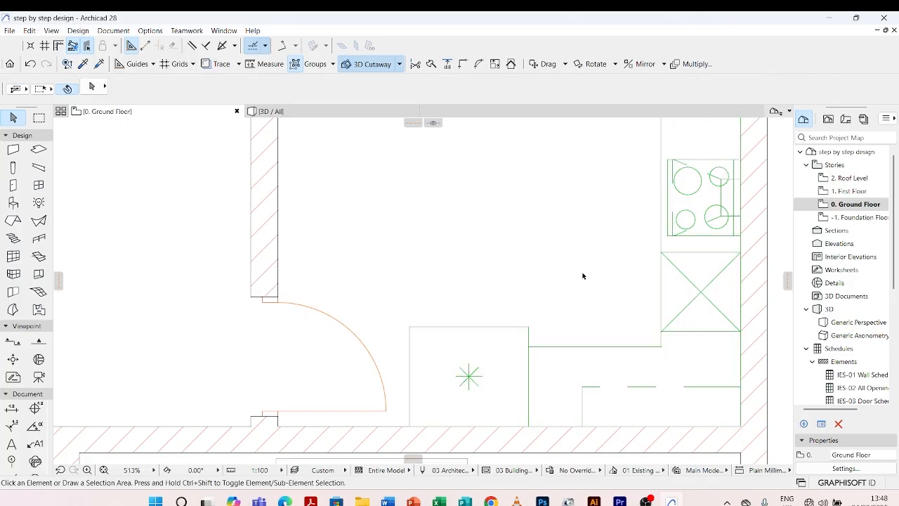
# Move the cooktop symbol slightly along the side-wall counter, away from the tall cabinet towards the sink counter, and deselect the layout.
pyautogui.scroll(-4, 512, 284)
pyautogui.scroll(2, 581, 290)
pyautogui.scroll(-4, 579, 292)
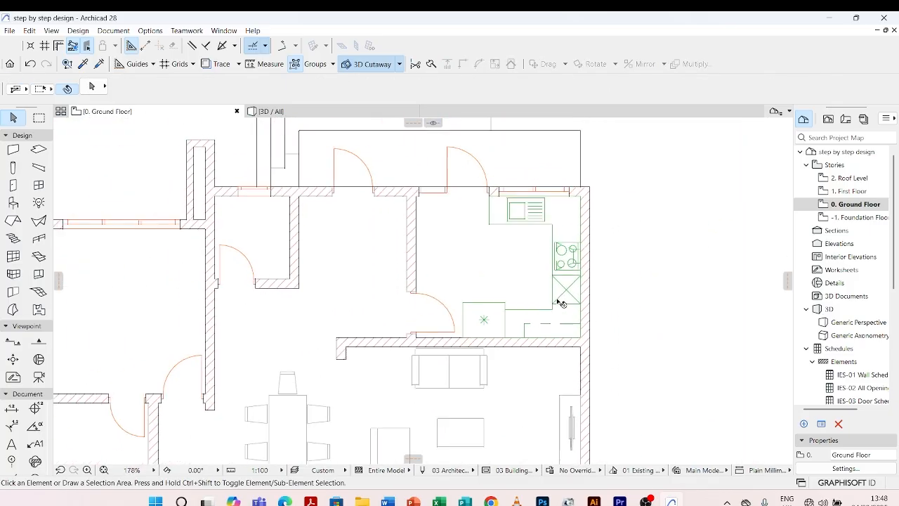
pyautogui.scroll(4, 569, 295)
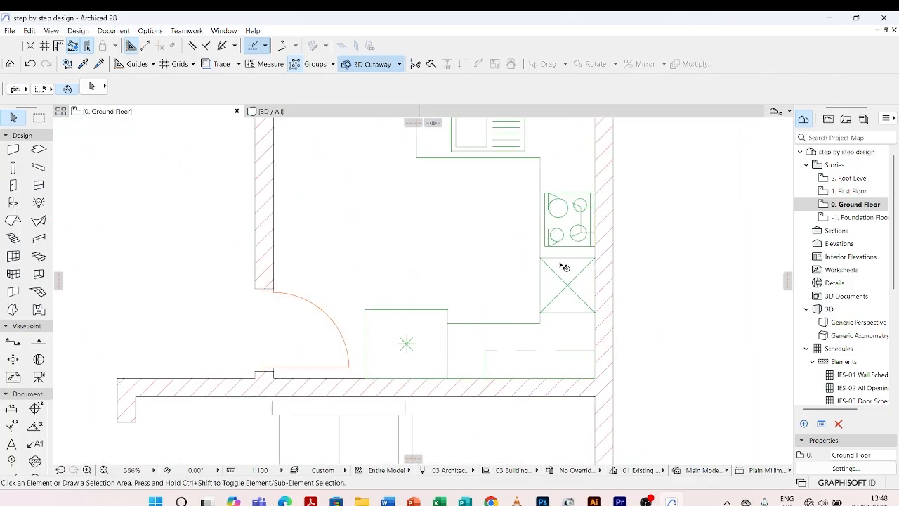
pyautogui.click(562, 266)
pyautogui.press('Escape')
pyautogui.click(570, 221)
pyautogui.moveTo(567, 220); pyautogui.dragTo(567, 209)
pyautogui.click(649, 212)
pyautogui.scroll(-5, 546, 294)
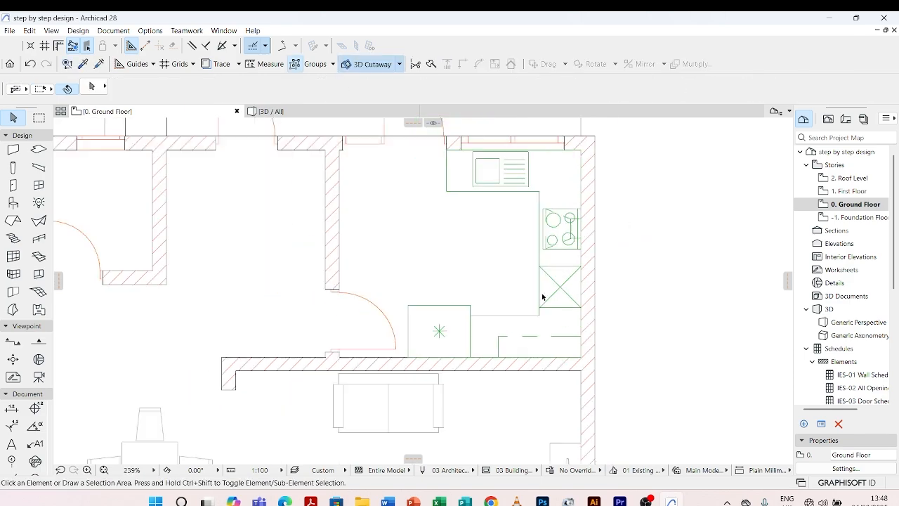
pyautogui.scroll(2, 467, 278)
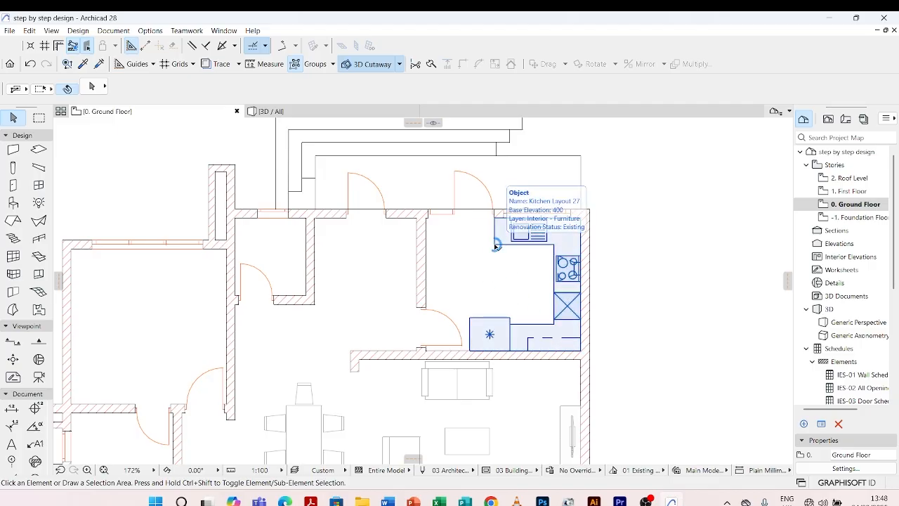
pyautogui.click(496, 245)
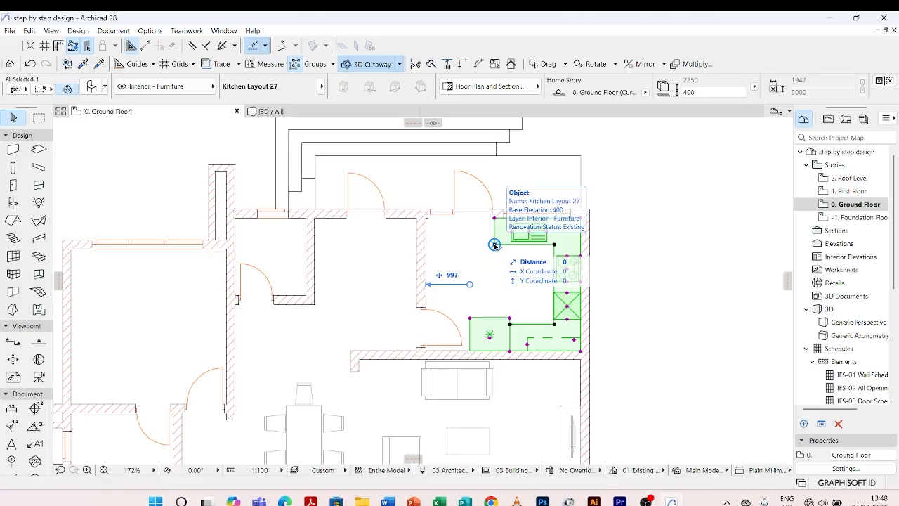
pyautogui.press('Escape')
pyautogui.scroll(-5, 523, 212)
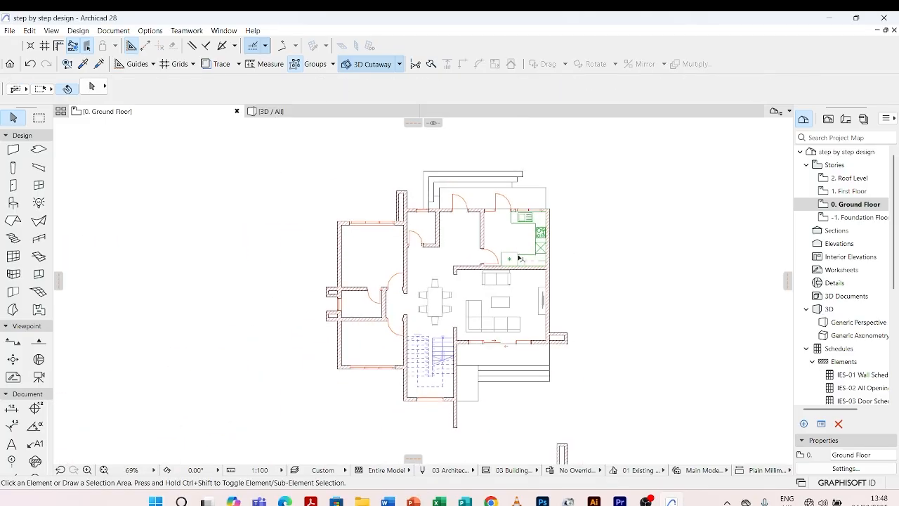
pyautogui.scroll(4, 507, 301)
pyautogui.scroll(-1, 484, 319)
pyautogui.scroll(-3, 497, 337)
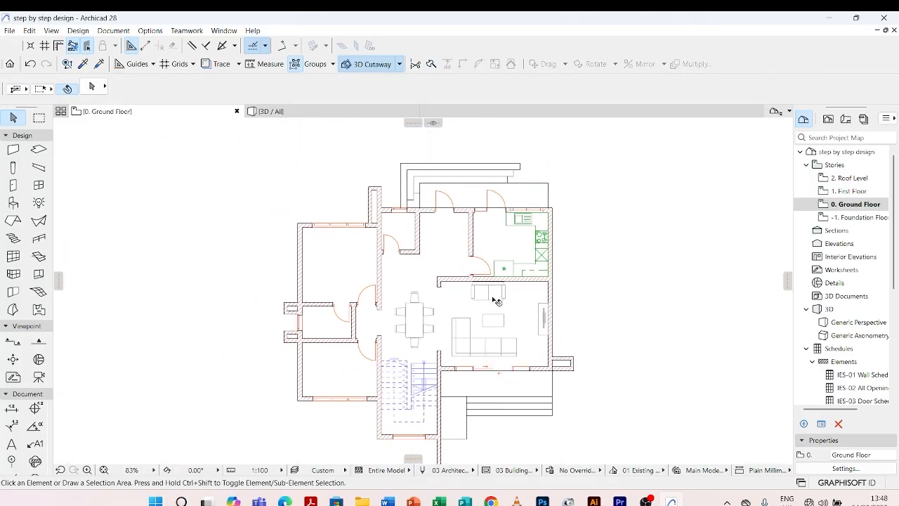
# Open the kitchen layout's Representation and Surfaces settings and keep the 2D Detail Level by MVO.
pyautogui.scroll(4, 494, 278)
pyautogui.scroll(4, 492, 261)
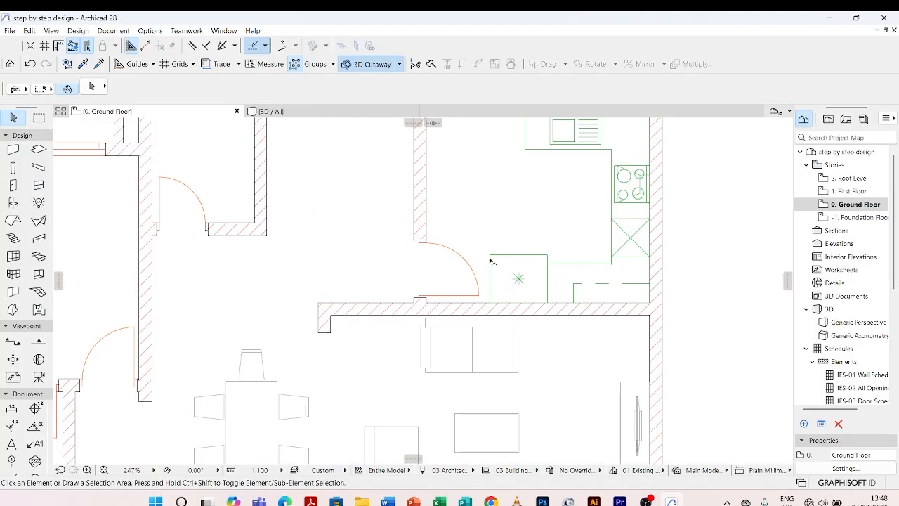
pyautogui.click(490, 257)
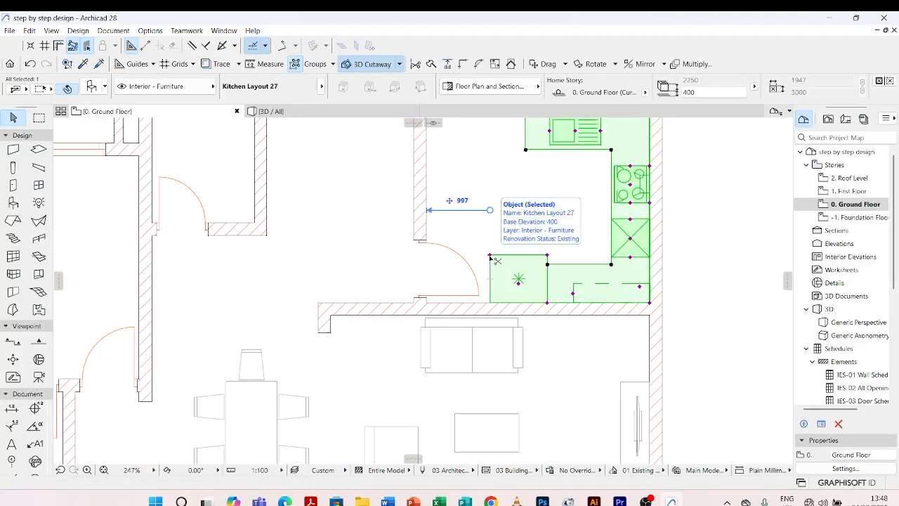
pyautogui.doubleClick(496, 260)
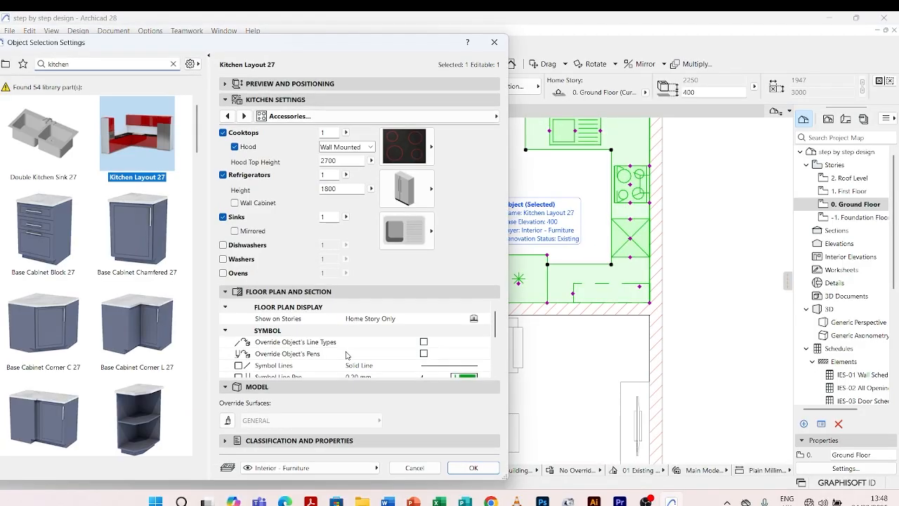
pyautogui.scroll(-4, 346, 354)
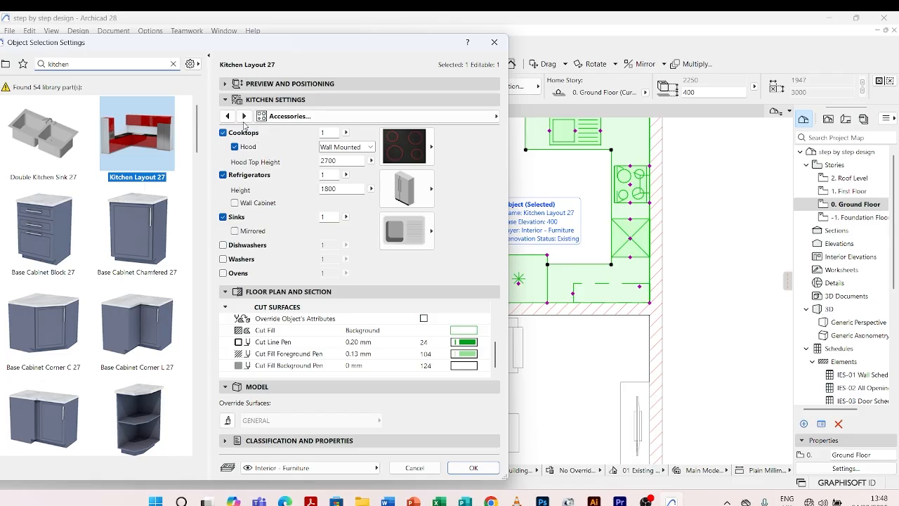
pyautogui.click(244, 116)
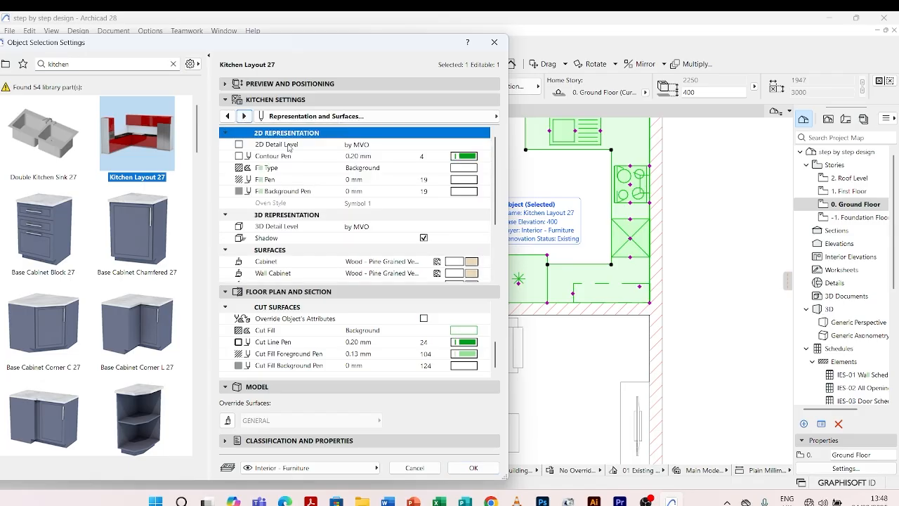
pyautogui.click(465, 144)
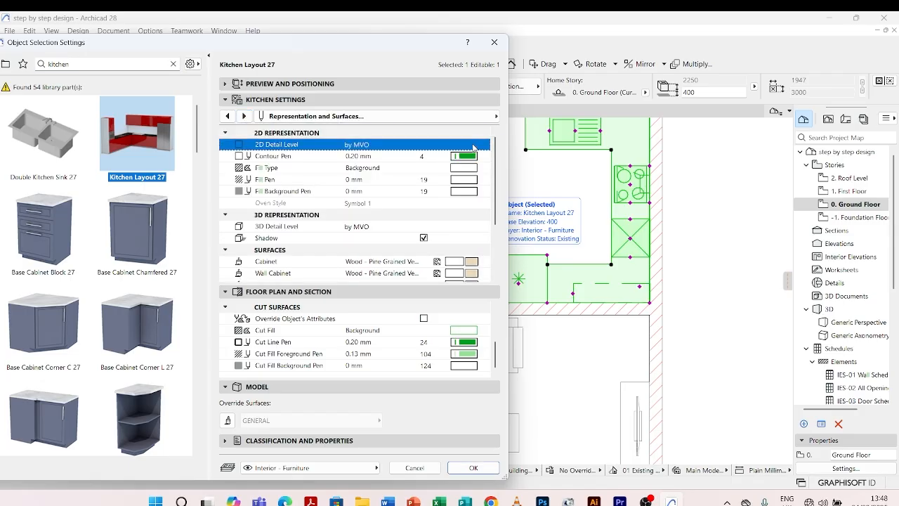
pyautogui.click(484, 144)
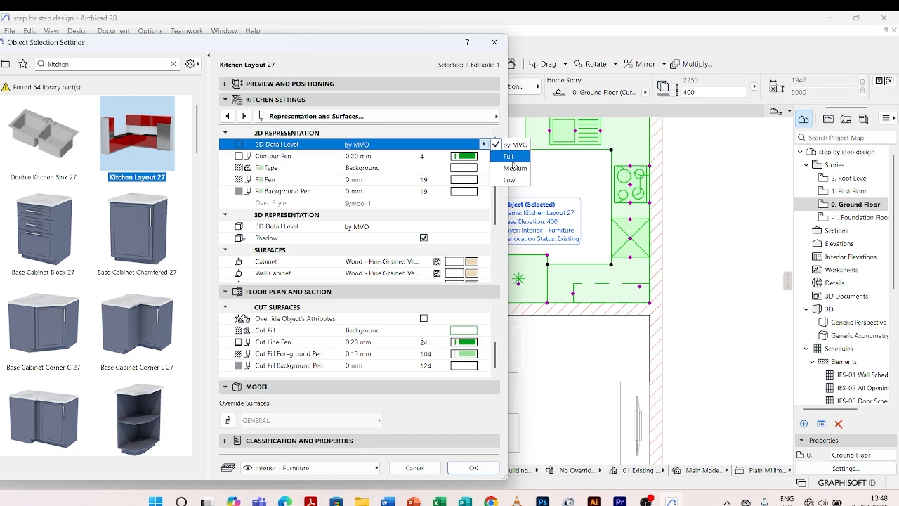
pyautogui.click(513, 145)
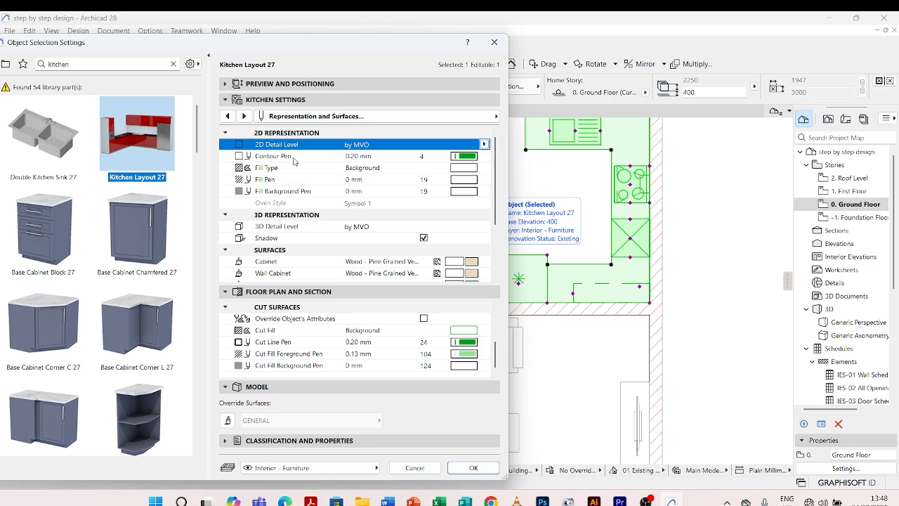
# Set the kitchen layout's Contour Pen to the grey pen 82 (0.18 mm), apply the change, and deselect the layout.
pyautogui.click(463, 156)
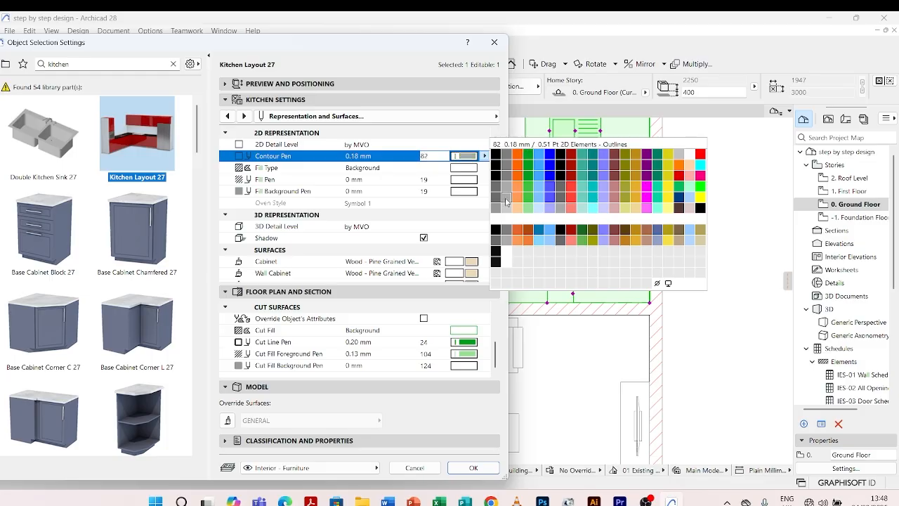
pyautogui.click(506, 201)
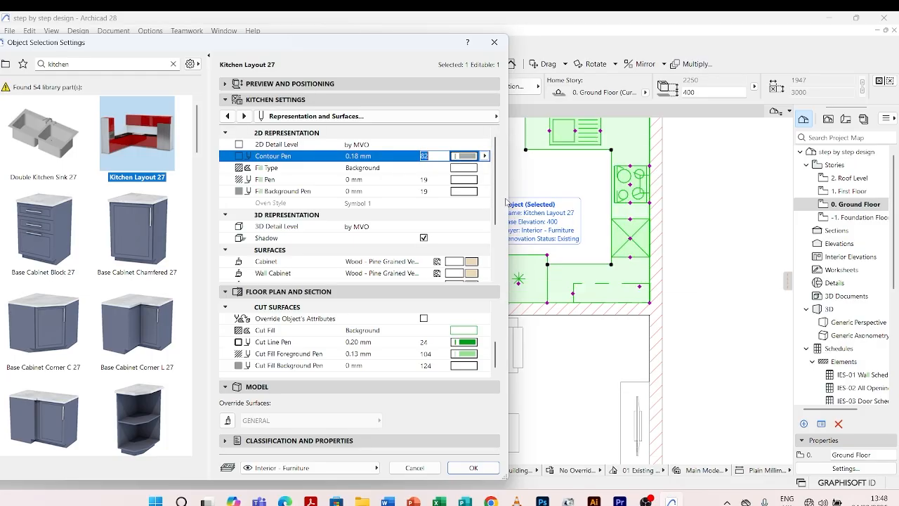
pyautogui.click(474, 467)
pyautogui.click(549, 392)
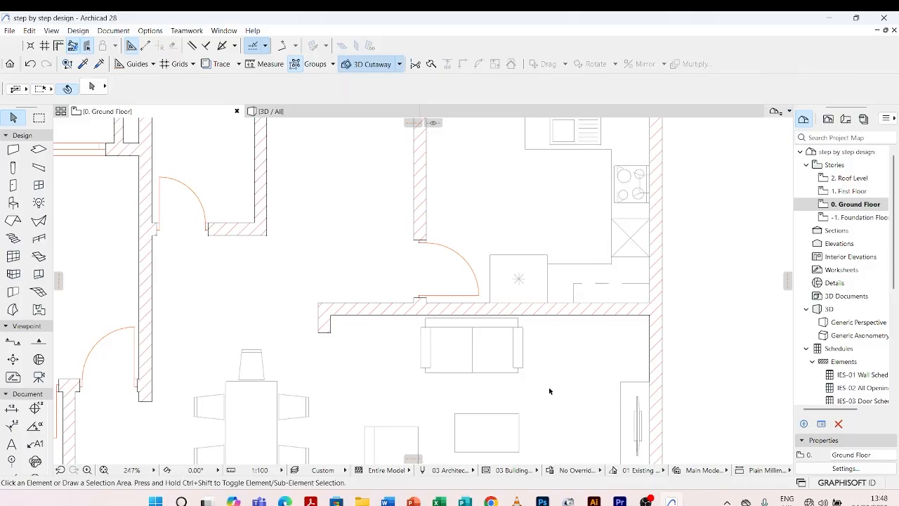
pyautogui.scroll(-5, 582, 289)
pyautogui.scroll(2, 551, 203)
pyautogui.scroll(1, 527, 232)
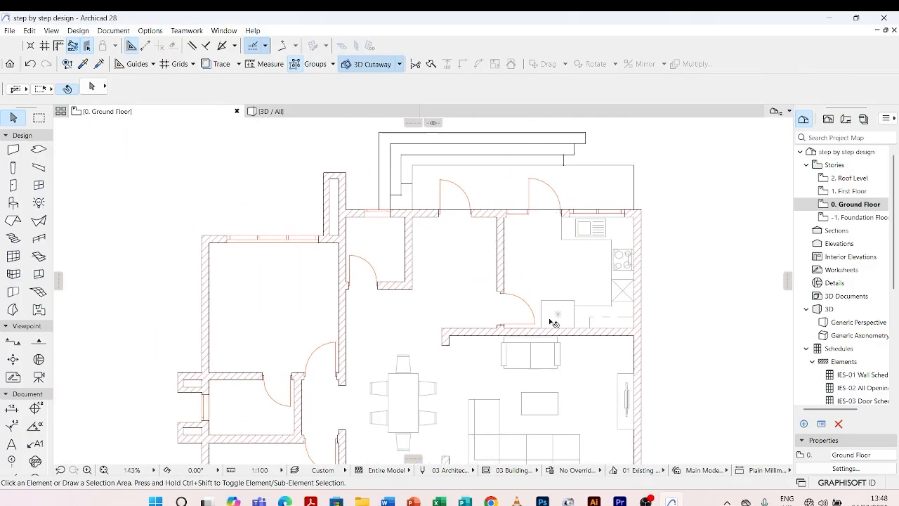
pyautogui.scroll(-4, 585, 250)
pyautogui.scroll(1, 450, 196)
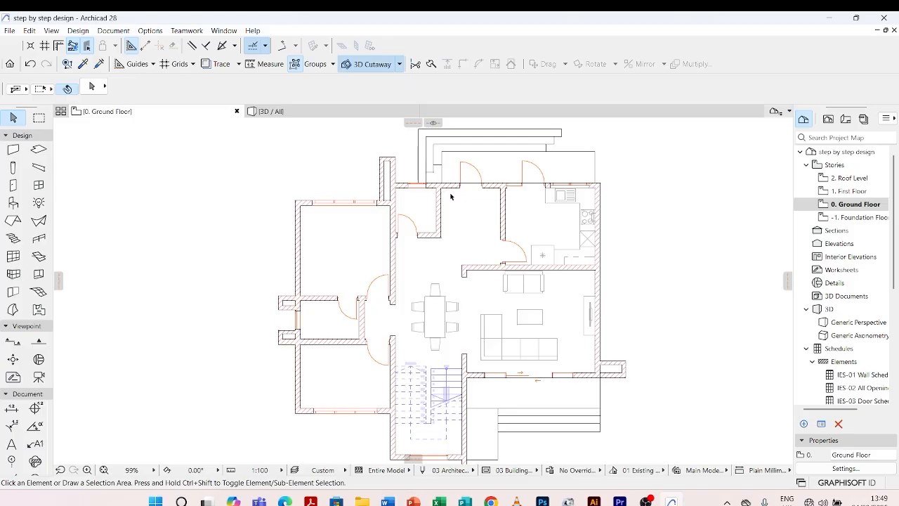
pyautogui.scroll(2, 456, 201)
pyautogui.scroll(-4, 464, 204)
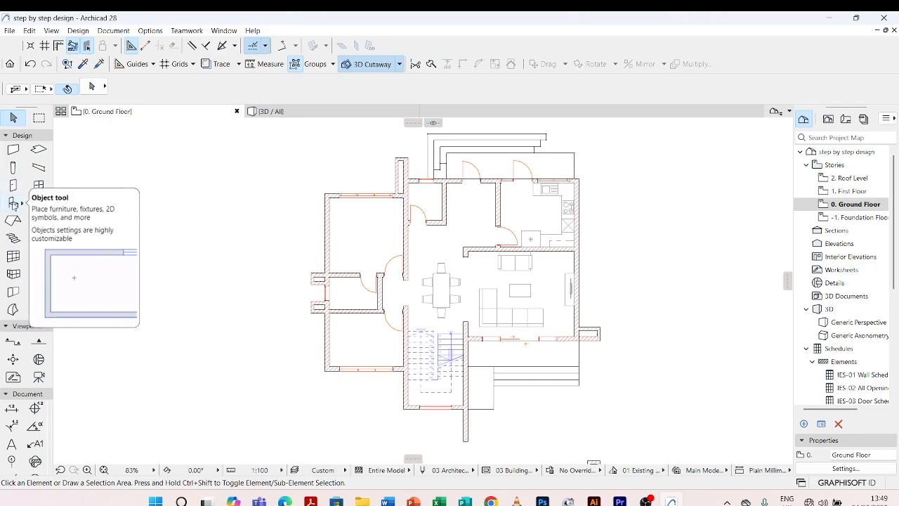
# Open the Object tool's default settings and browse the kitchen library parts.
pyautogui.doubleClick(13, 203)
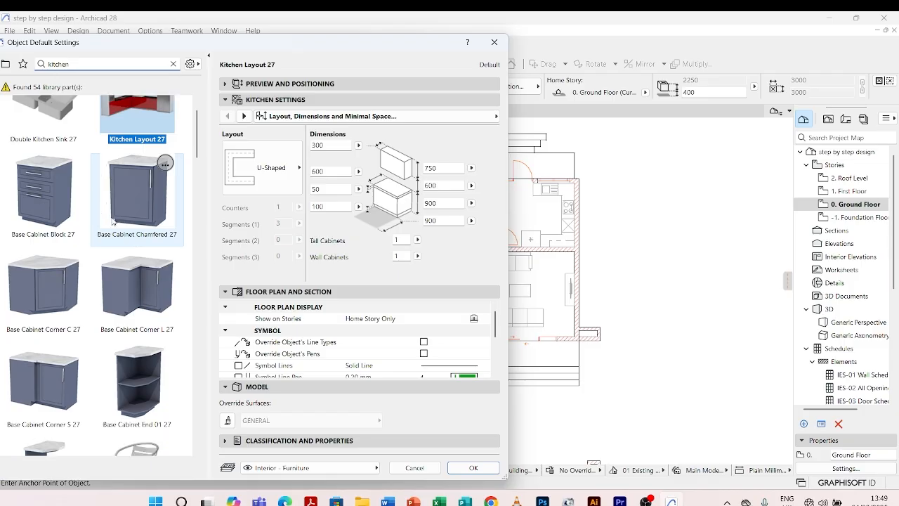
pyautogui.scroll(-1, 113, 221)
pyautogui.scroll(-2, 112, 221)
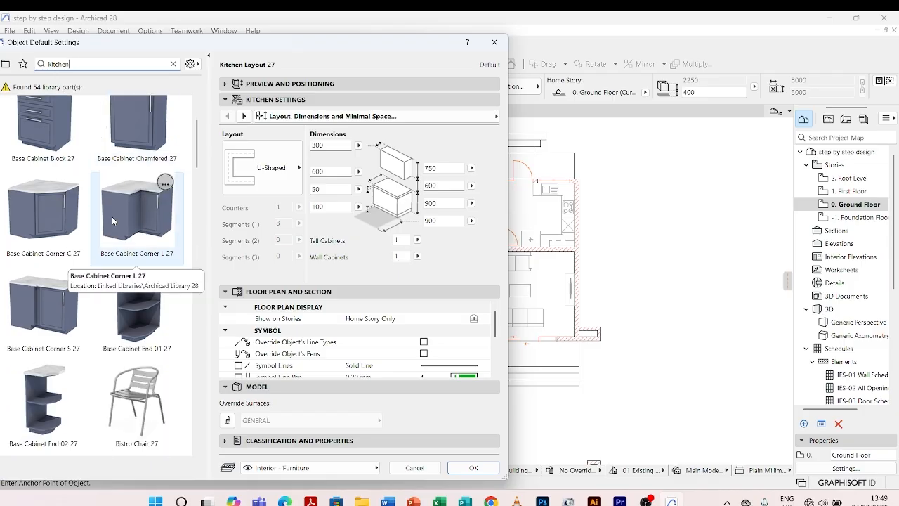
pyautogui.scroll(-2, 112, 221)
pyautogui.scroll(-4, 111, 220)
pyautogui.scroll(9, 120, 105)
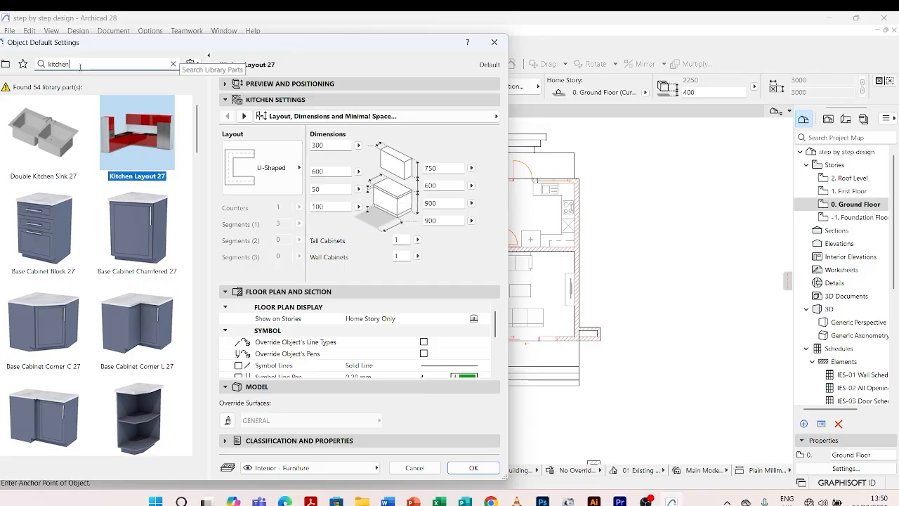
# Search the object library for "cabinet" and browse the standing and wall cabinet models.
pyautogui.doubleClick(31, 64)
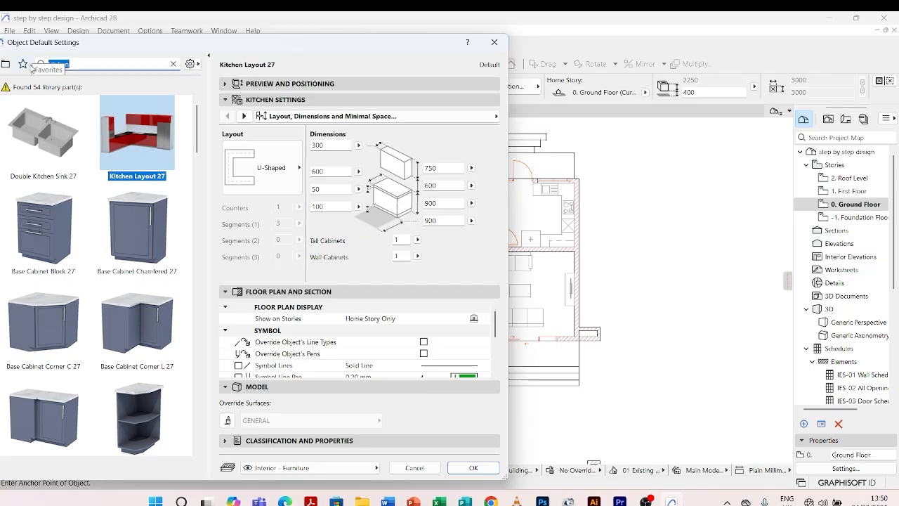
pyautogui.write('cab')
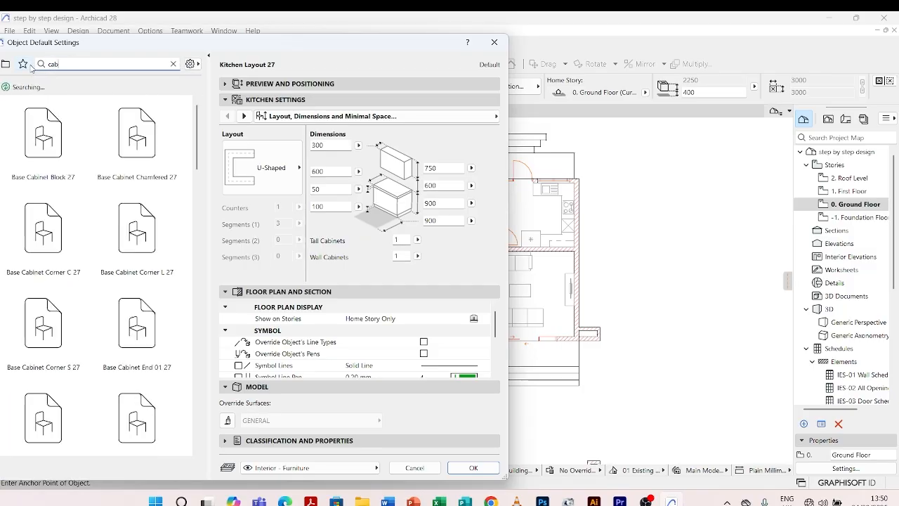
pyautogui.write('inet')
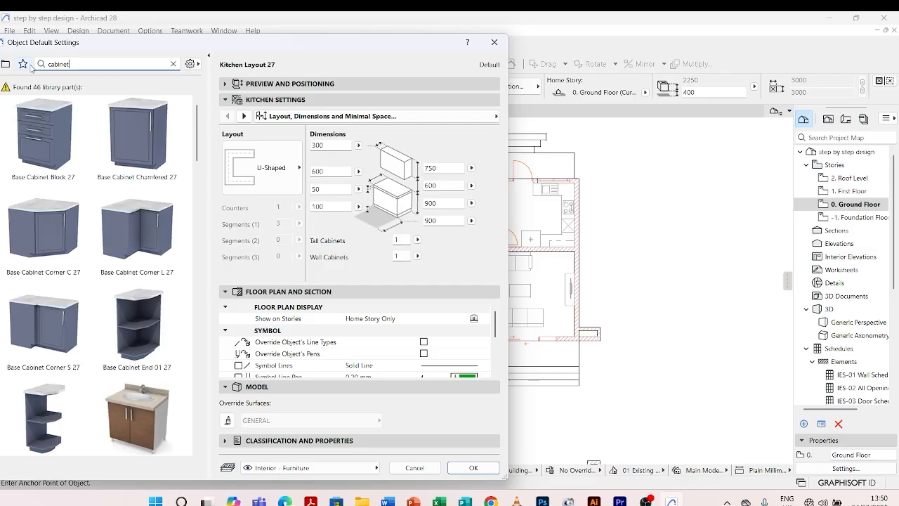
pyautogui.scroll(-10, 118, 226)
pyautogui.scroll(5, 118, 227)
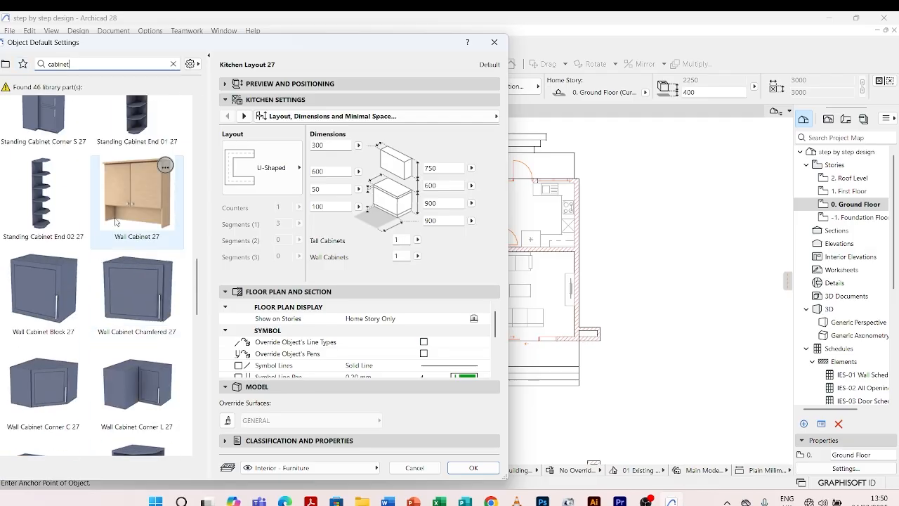
# Narrow the object library search to "kitchen cabinet" and look through the base cabinet models.
pyautogui.moveTo(70, 64); pyautogui.dragTo(48, 64)
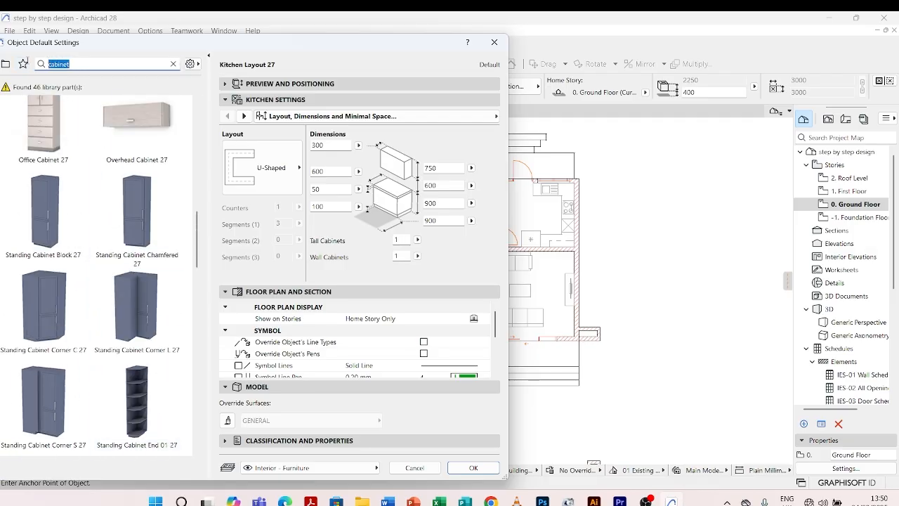
pyautogui.write('kitch')
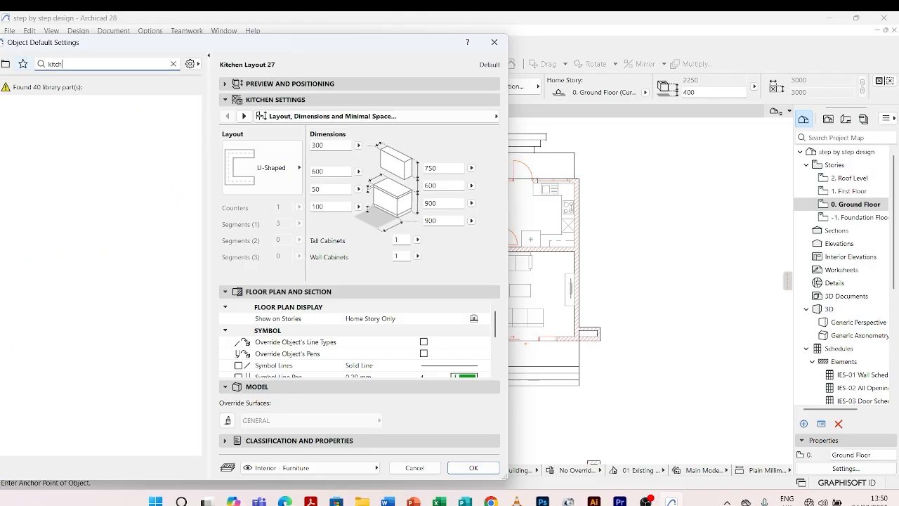
pyautogui.write('en cabin')
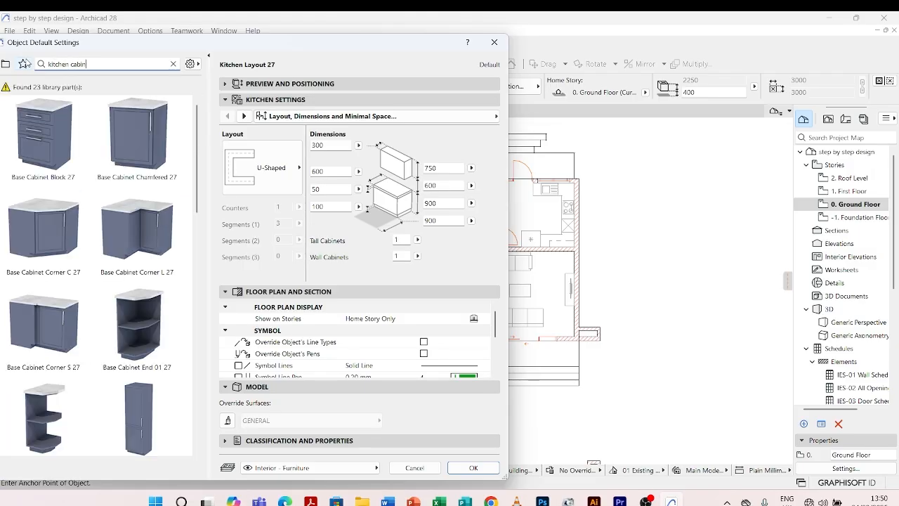
pyautogui.write('et')
pyautogui.scroll(-1, 135, 190)
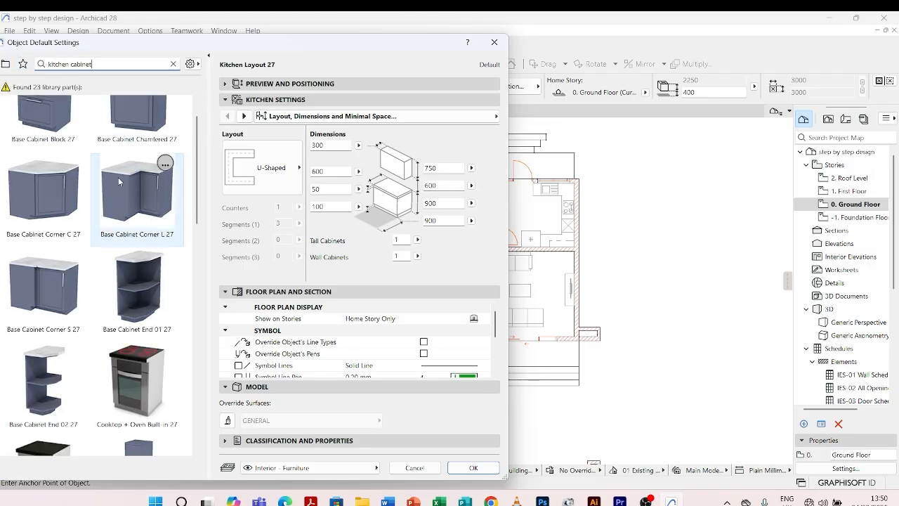
pyautogui.scroll(1, 133, 210)
# Choose Base Cabinet Corner L 27, set its nominal size to Counter, and confirm the object's default settings.
pyautogui.click(149, 218)
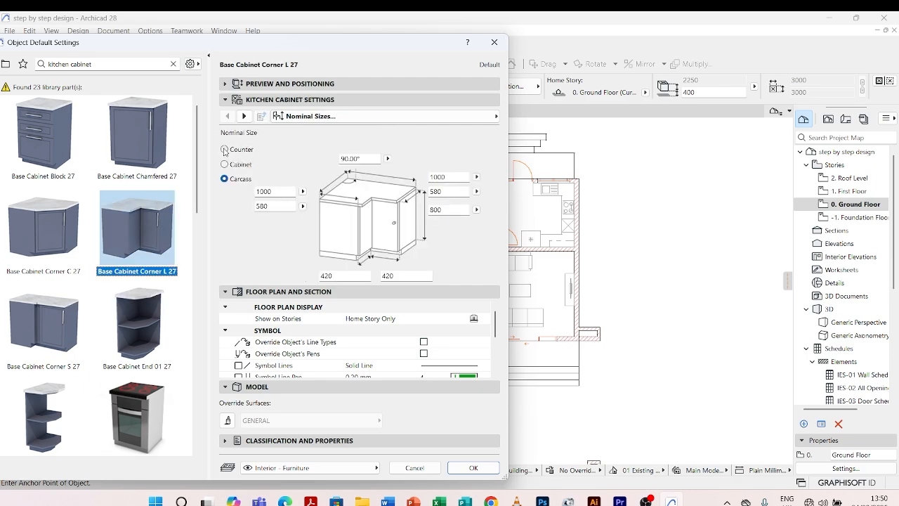
pyautogui.click(224, 150)
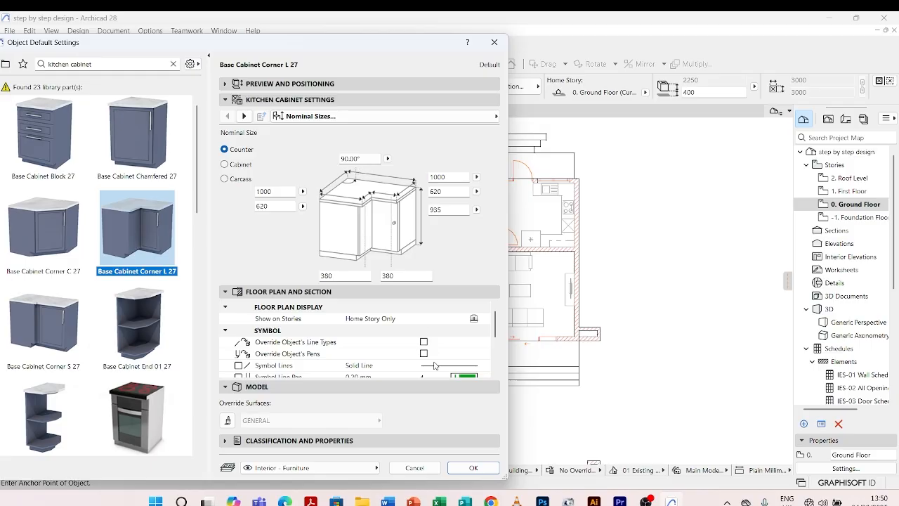
pyautogui.click(472, 468)
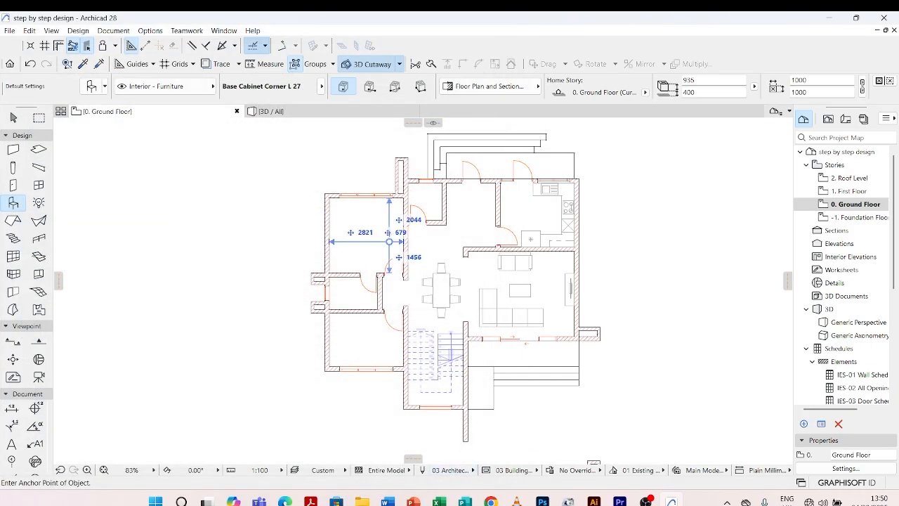
# Place the Base Cabinet Corner L 27 near the upper-left corner of the room west of the kitchen.
pyautogui.scroll(5, 443, 186)
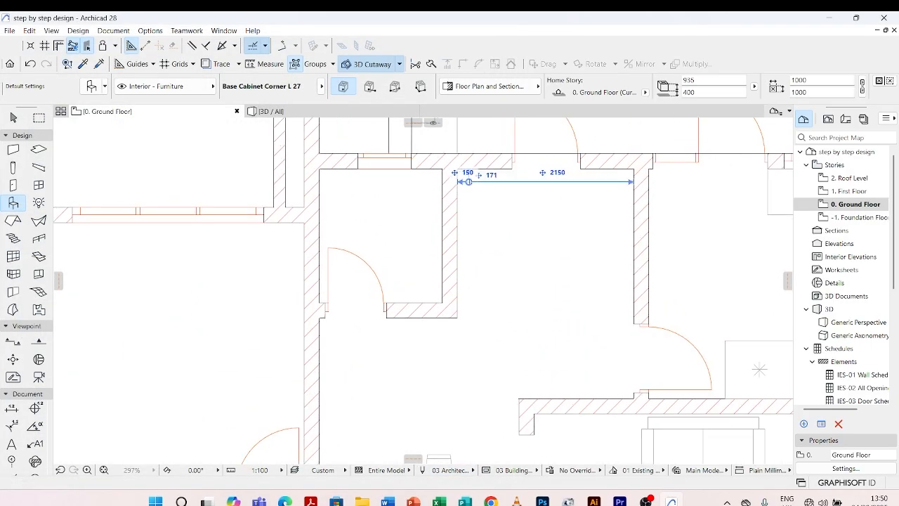
pyautogui.click(469, 182)
pyautogui.press('Escape')
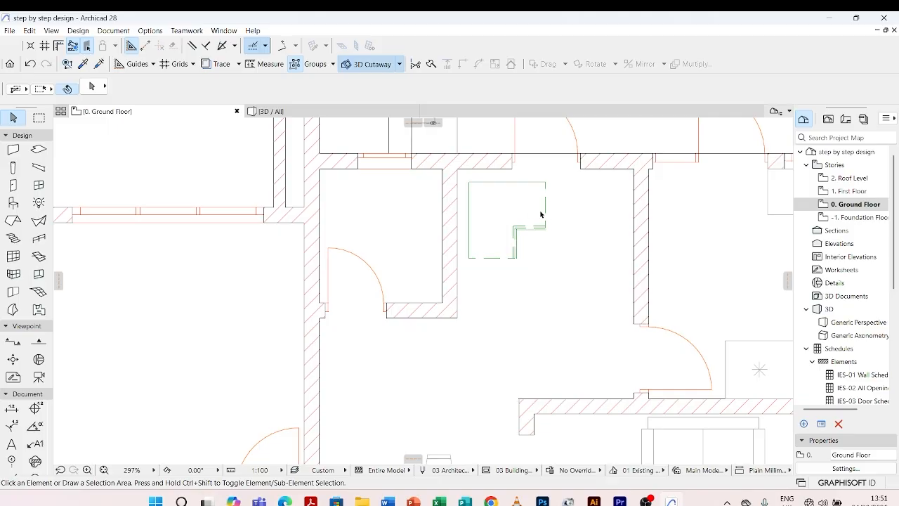
# Move the corner cabinet so its rear corner meets the inside corner of the room's walls.
pyautogui.click(469, 188)
pyautogui.scroll(4, 468, 188)
pyautogui.scroll(-3, 441, 181)
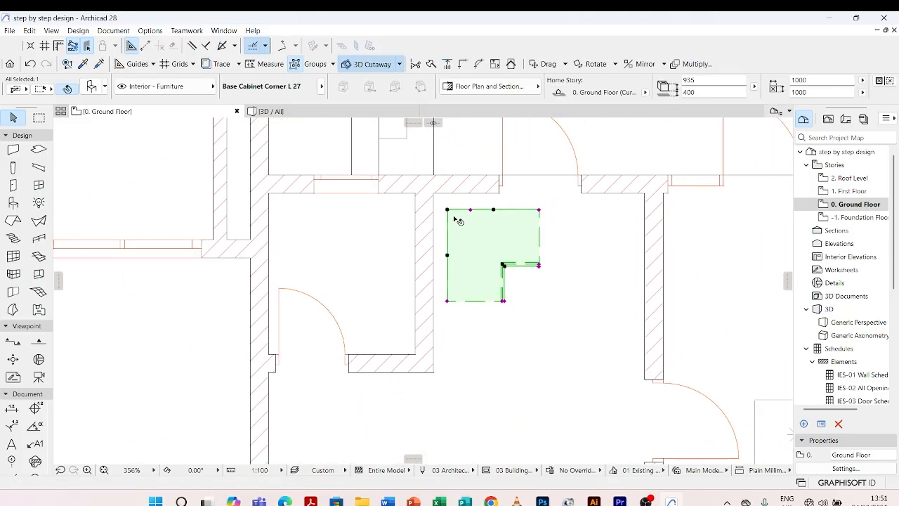
pyautogui.click(448, 210)
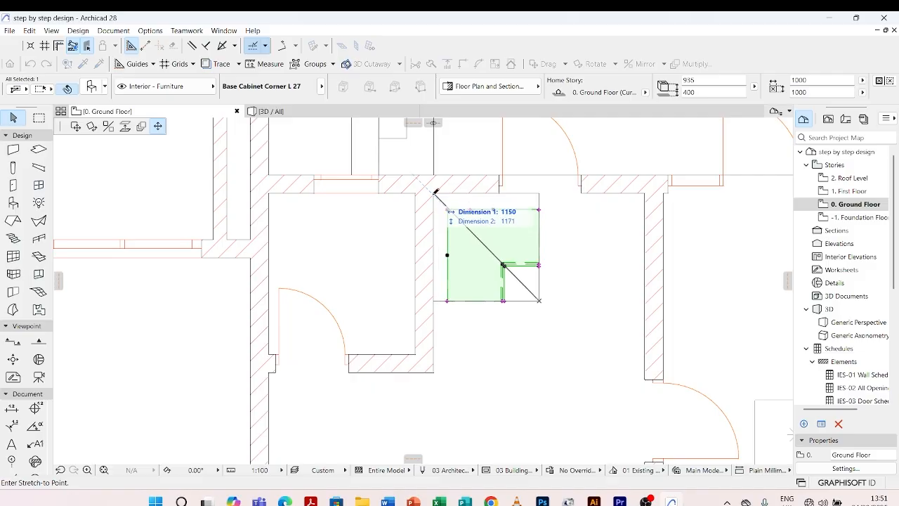
pyautogui.press('Escape')
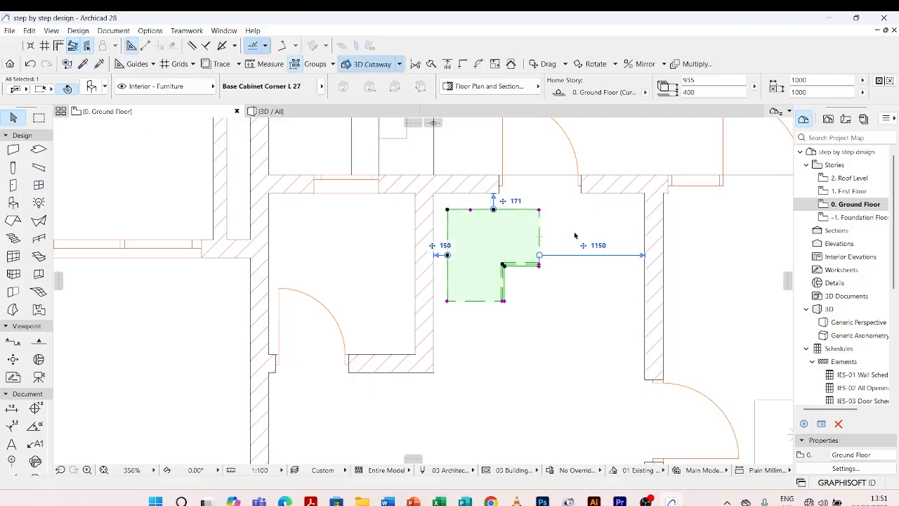
pyautogui.scroll(3, 450, 207)
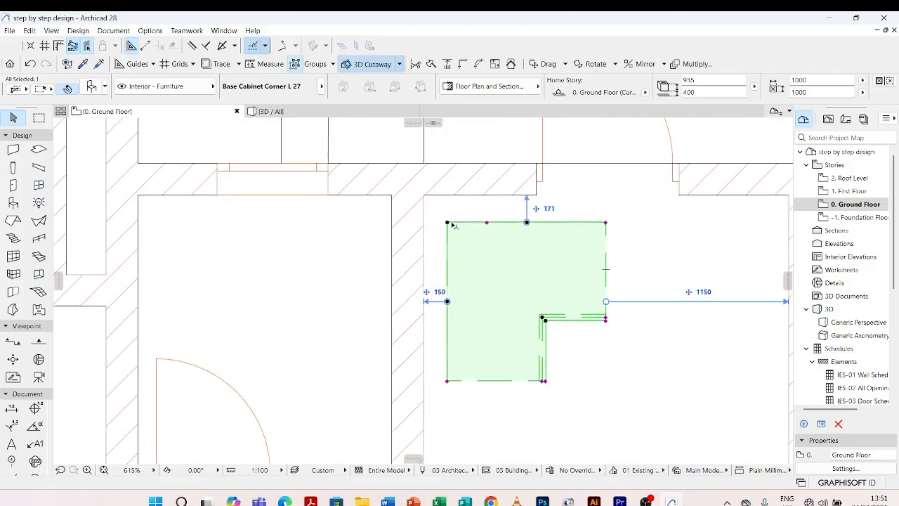
pyautogui.hotkey('ctrl', 'd')
pyautogui.click(447, 223)
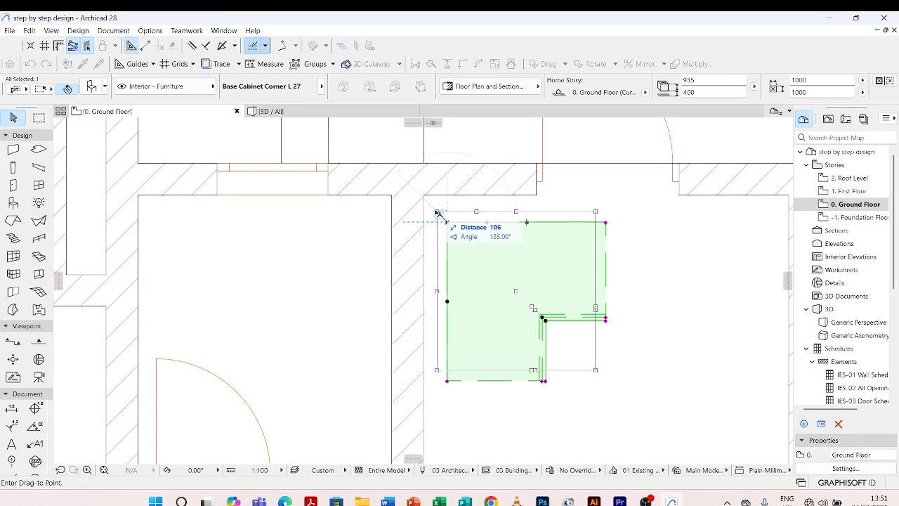
pyautogui.click(425, 196)
# Shorten the cabinet's right counter length to 710, ending at the edge of the door opening.
pyautogui.scroll(3, 562, 184)
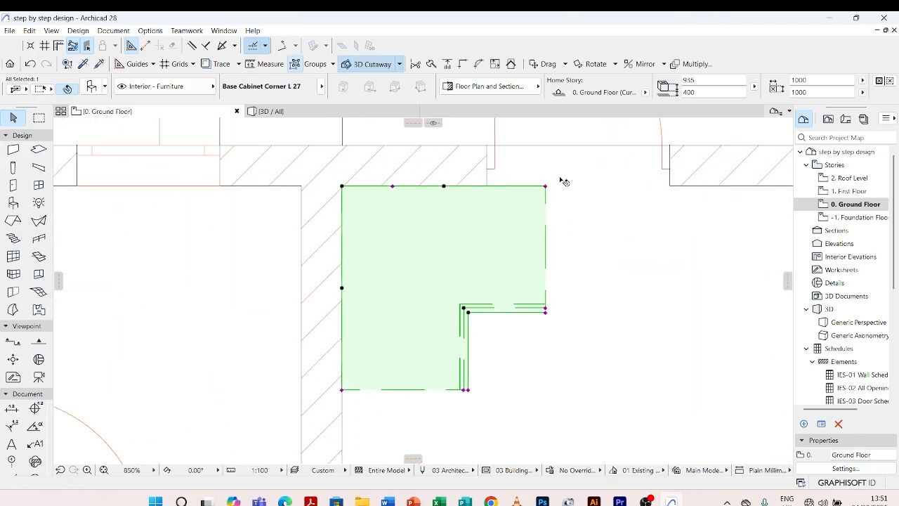
pyautogui.click(541, 189)
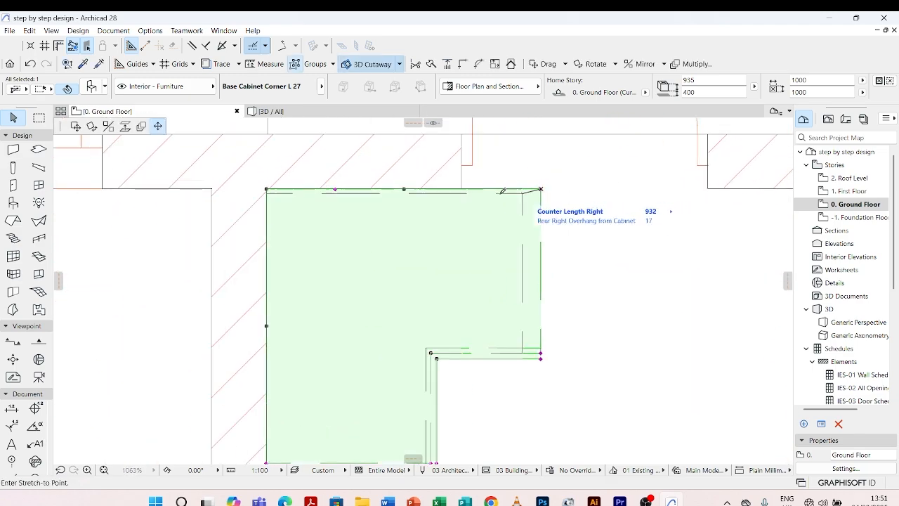
pyautogui.click(461, 190)
pyautogui.scroll(-5, 464, 191)
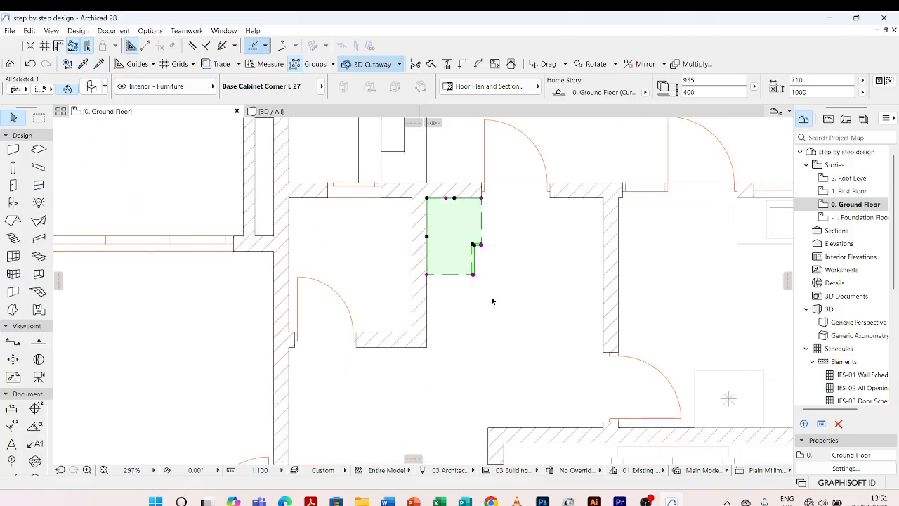
# Extend the cabinet's left counter length to 1950, reaching the end of the side wall, and deselect it.
pyautogui.scroll(4, 492, 302)
pyautogui.scroll(1, 385, 259)
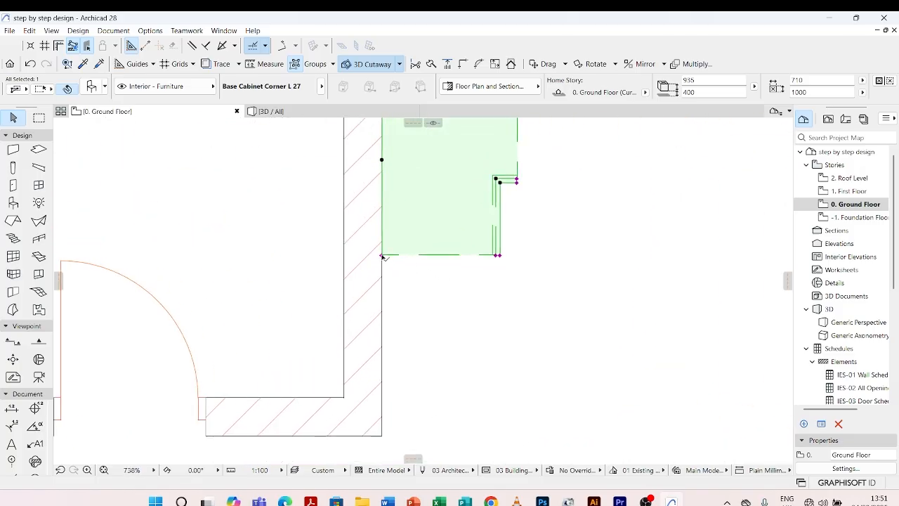
pyautogui.click(381, 255)
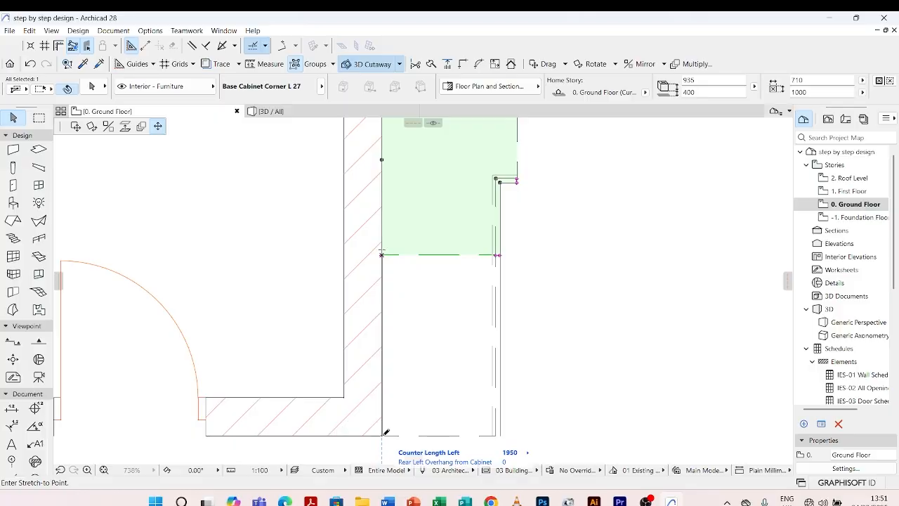
pyautogui.click(385, 433)
pyautogui.click(307, 342)
pyautogui.scroll(-5, 353, 257)
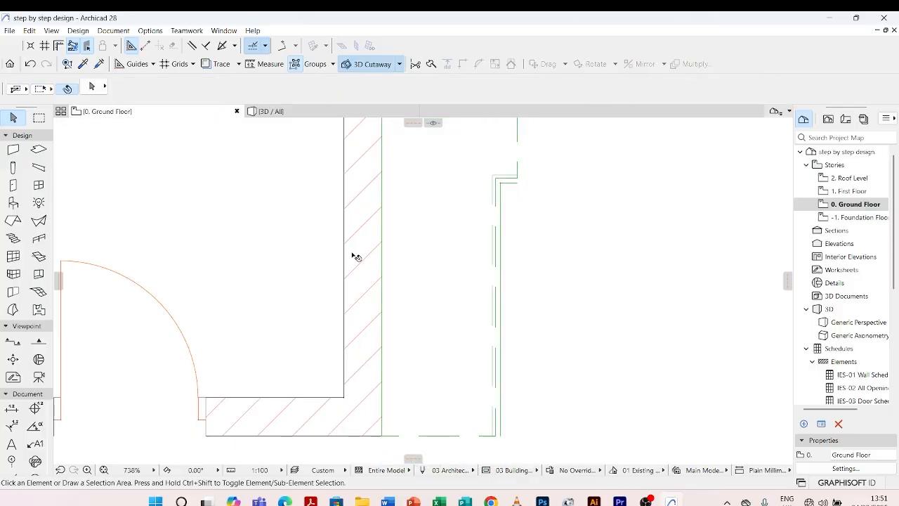
# In the placed cabinet's settings, divide it into 4 segments with equal heights and open the segment details.
pyautogui.scroll(3, 472, 189)
pyautogui.click(454, 223)
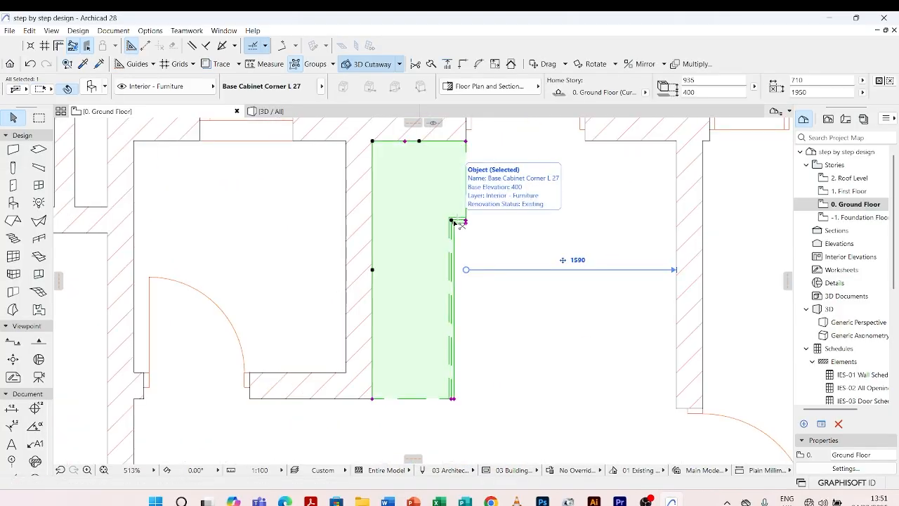
pyautogui.doubleClick(454, 224)
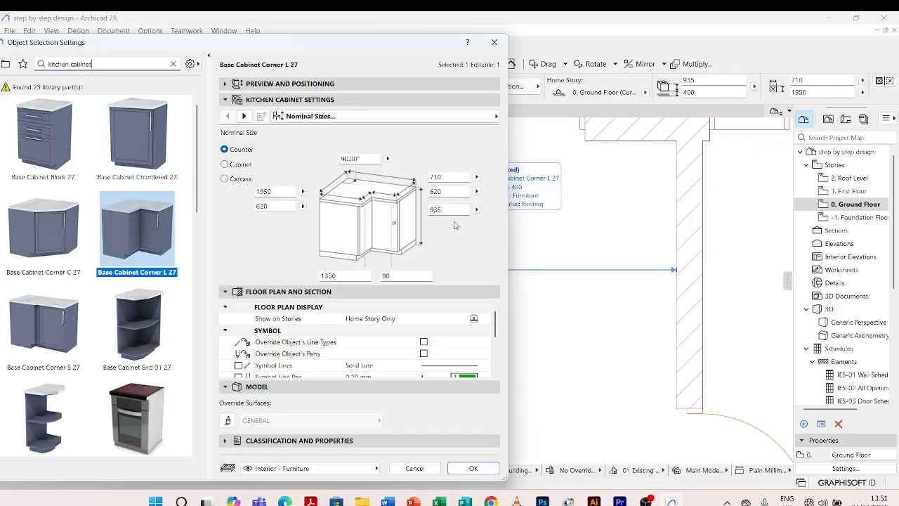
pyautogui.click(244, 116)
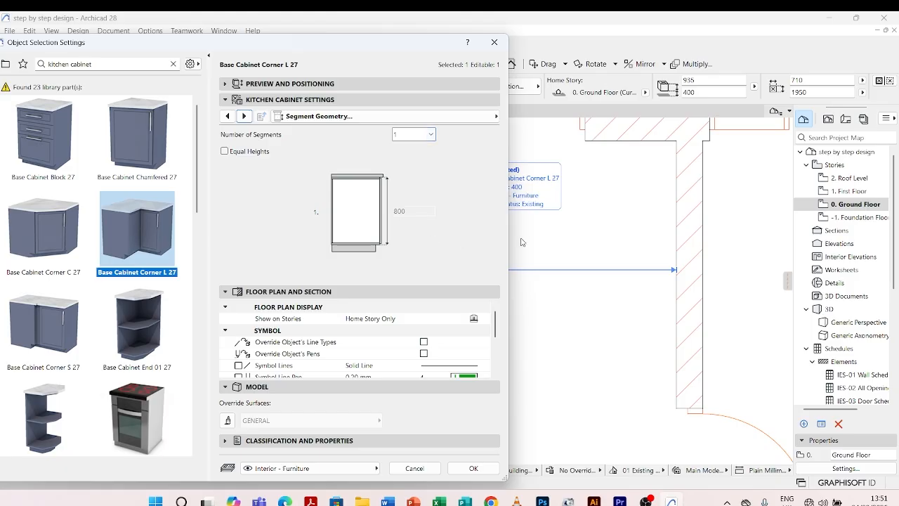
pyautogui.click(432, 134)
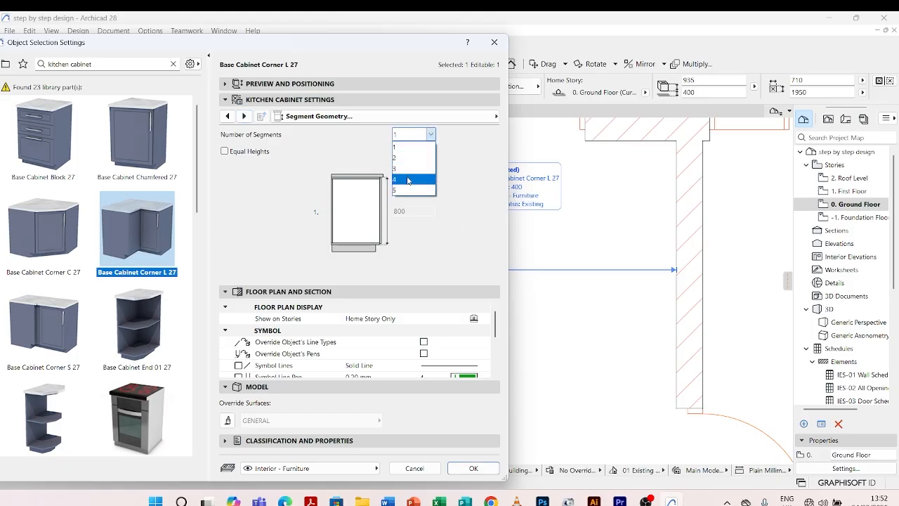
pyautogui.click(408, 181)
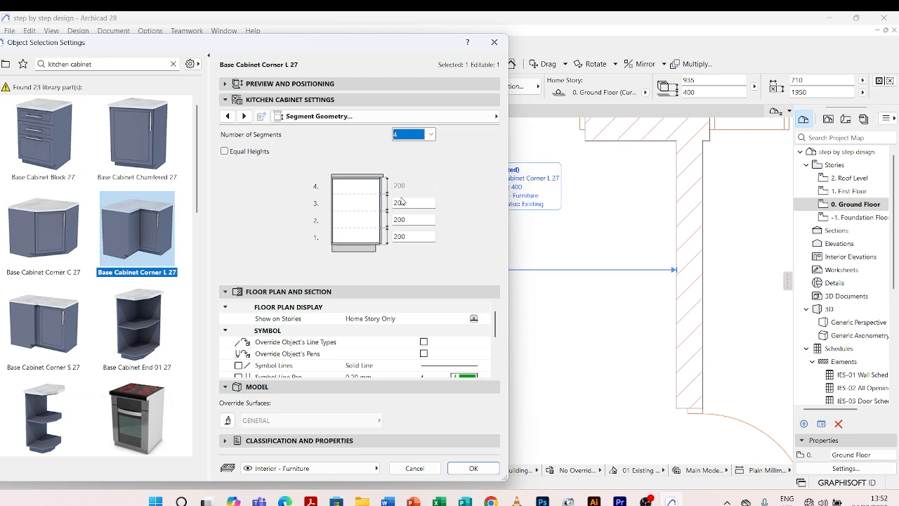
pyautogui.click(224, 151)
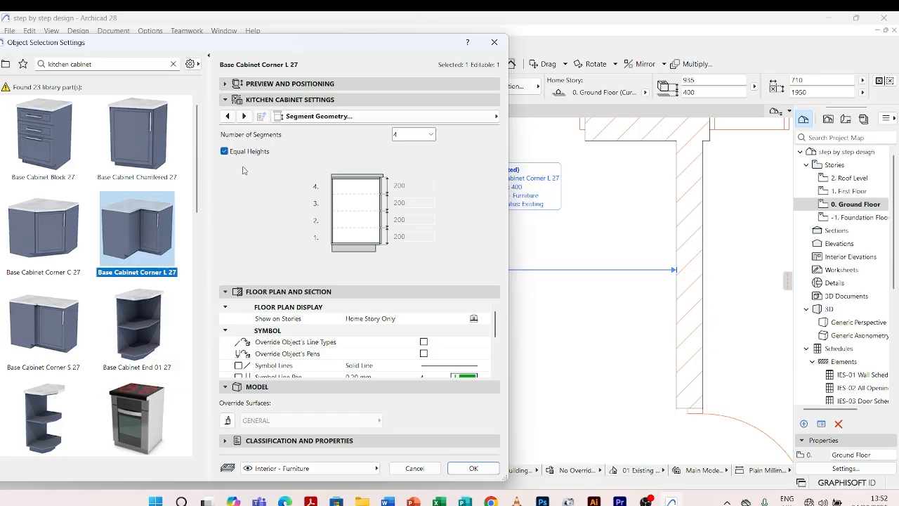
pyautogui.click(244, 117)
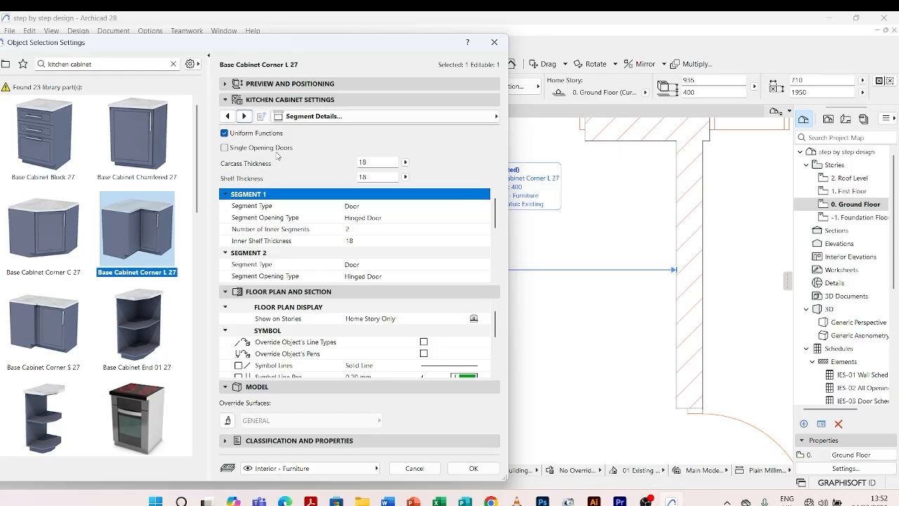
# Review the corner cabinet's component settings, from the counter, countertop and backsplash through the sink and tap to the cooktop.
pyautogui.click(245, 117)
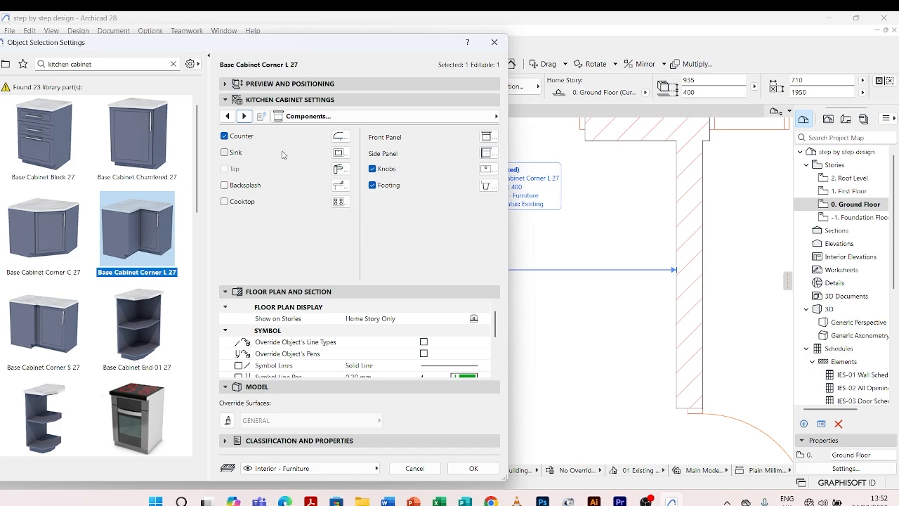
pyautogui.click(244, 116)
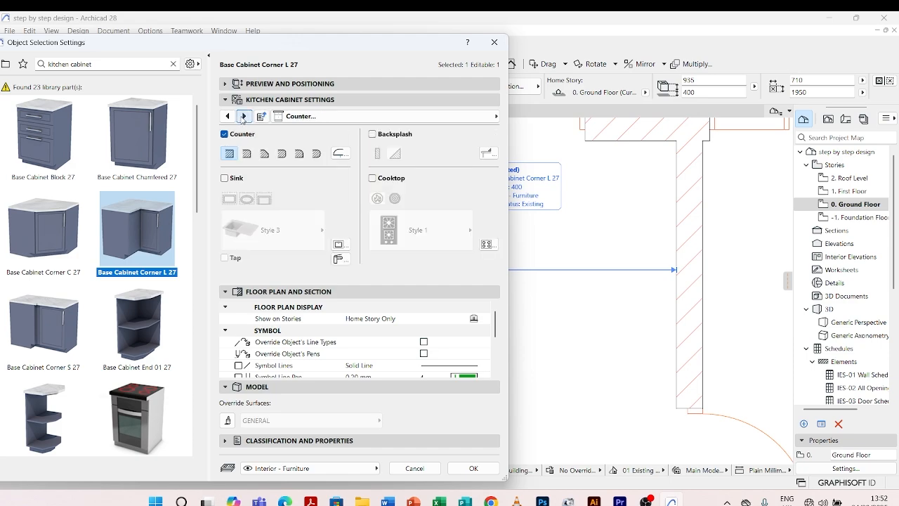
pyautogui.click(243, 116)
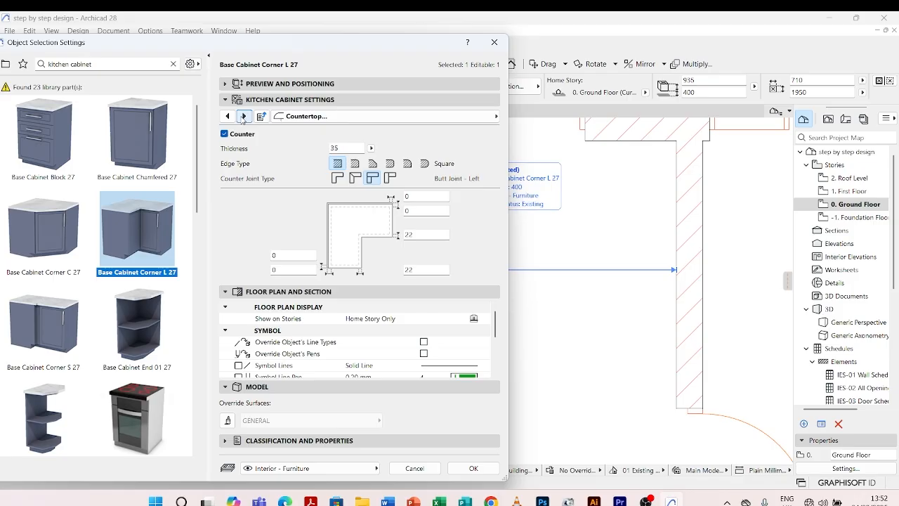
pyautogui.click(244, 116)
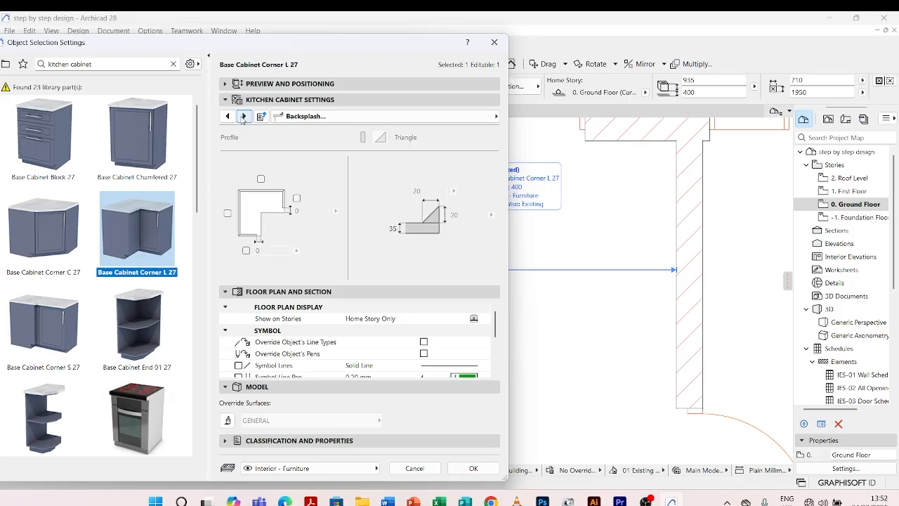
pyautogui.click(244, 116)
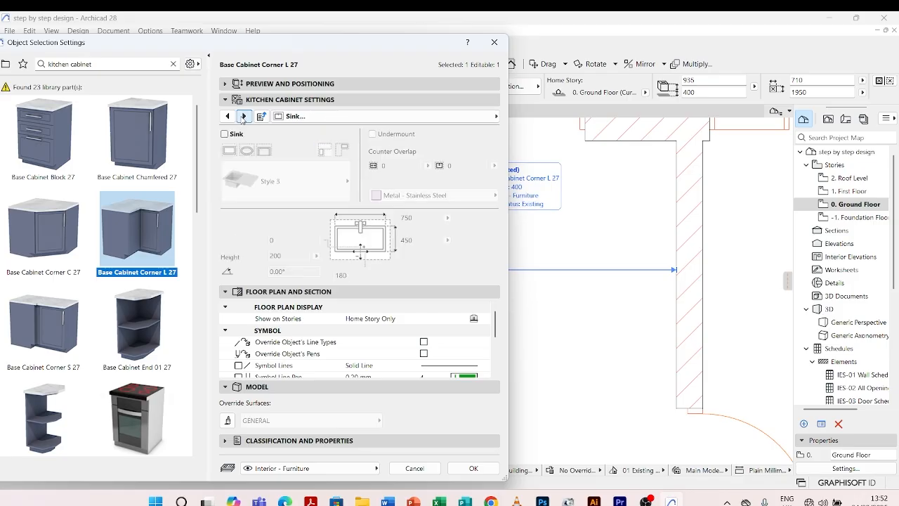
pyautogui.click(225, 134)
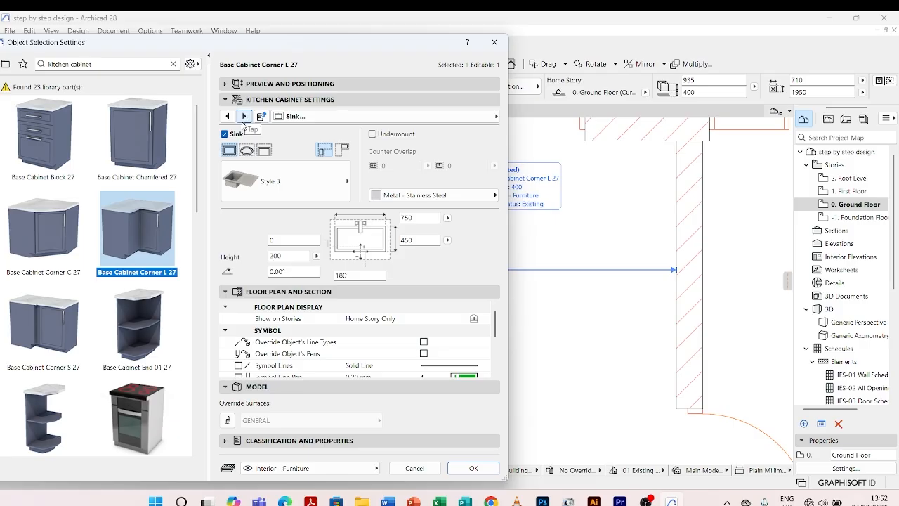
pyautogui.click(224, 134)
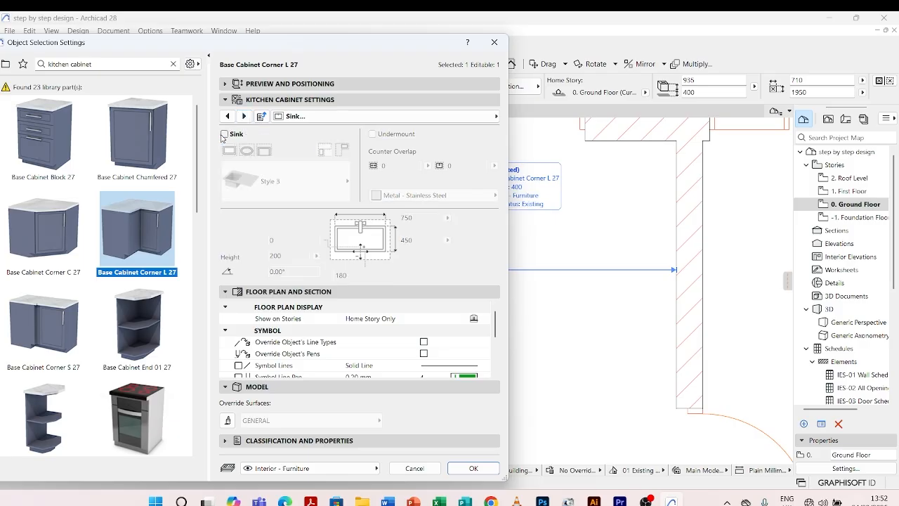
pyautogui.click(243, 116)
pyautogui.click(243, 117)
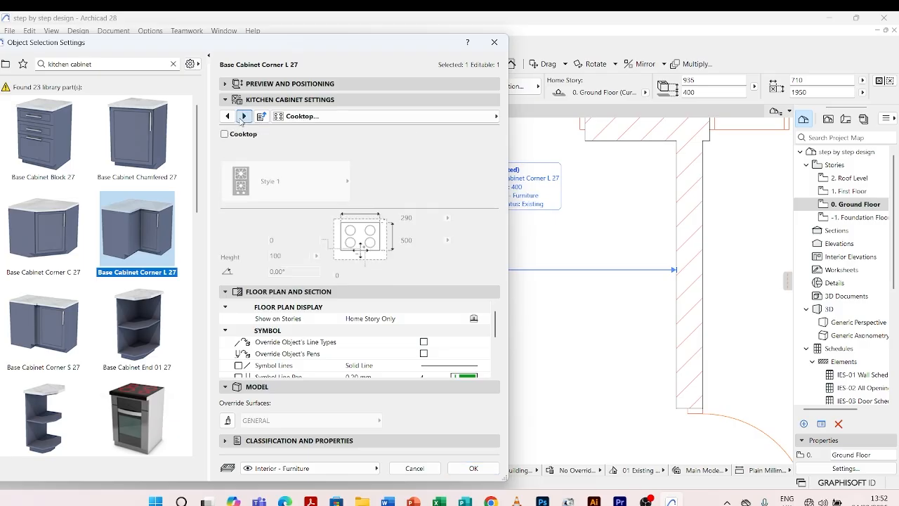
# Set the Segment 1 front panel style to Full Framed and apply the cabinet settings.
pyautogui.click(496, 117)
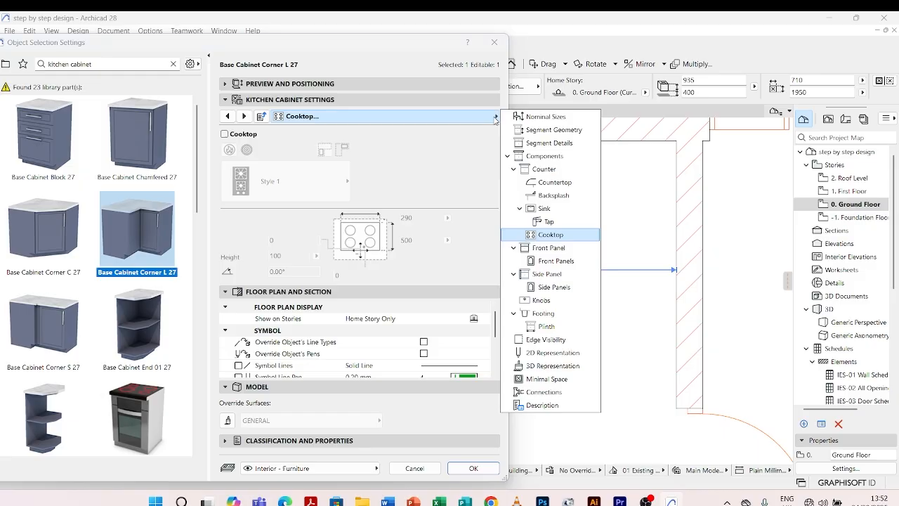
pyautogui.click(540, 260)
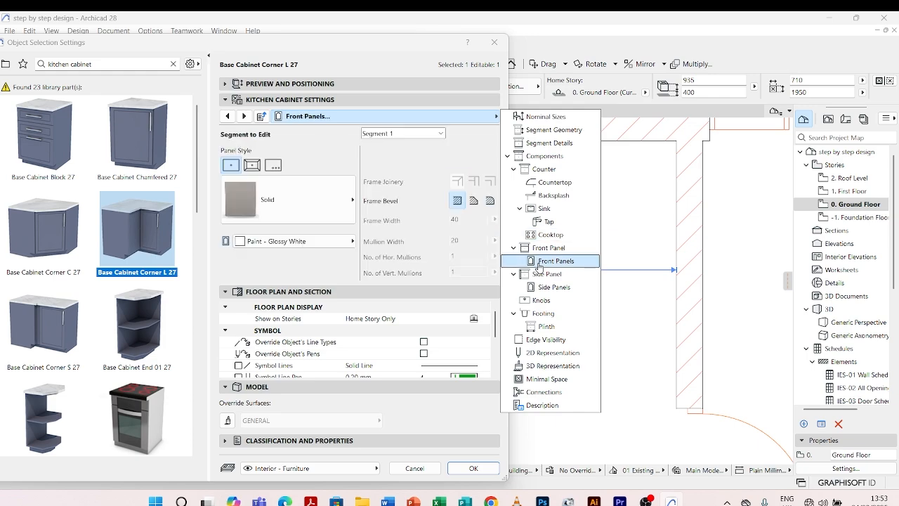
pyautogui.click(329, 197)
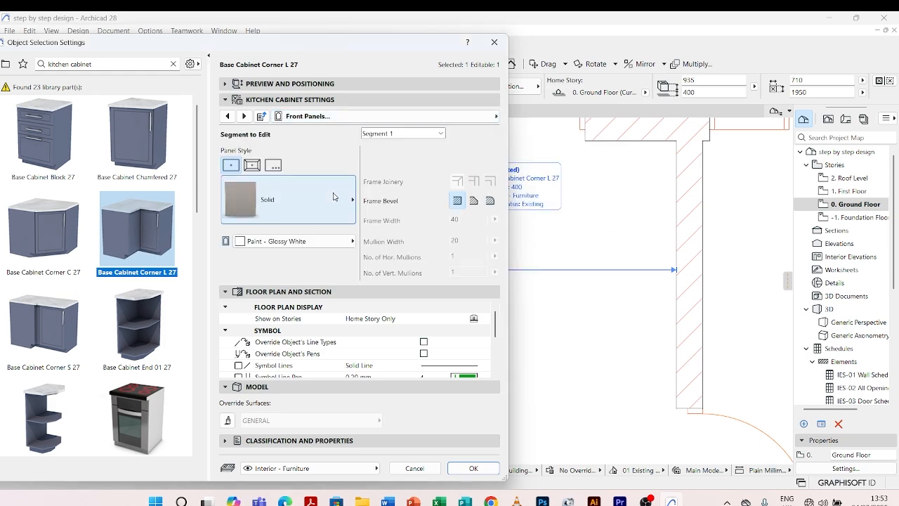
pyautogui.click(256, 166)
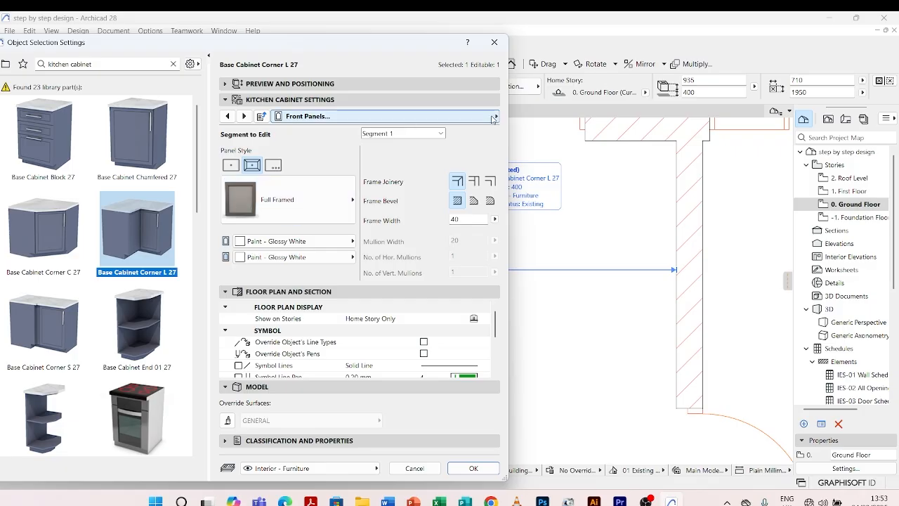
pyautogui.click(473, 468)
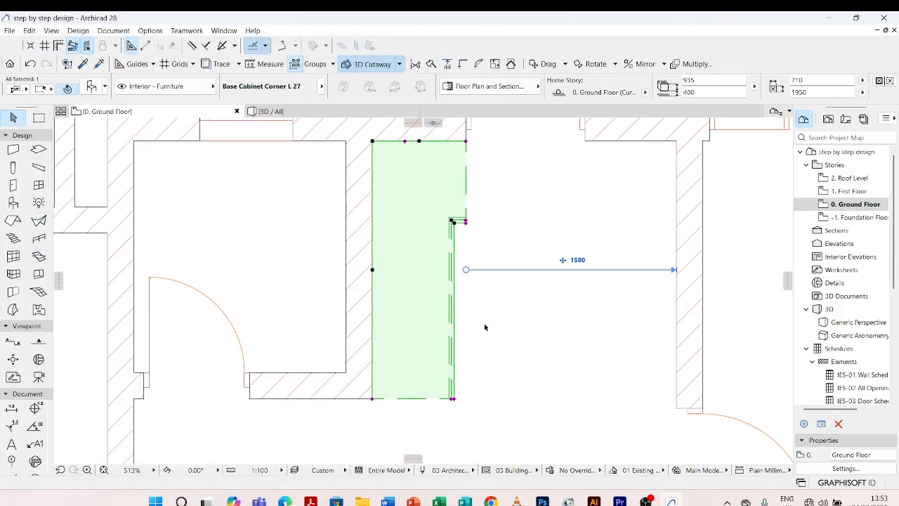
pyautogui.click(468, 220)
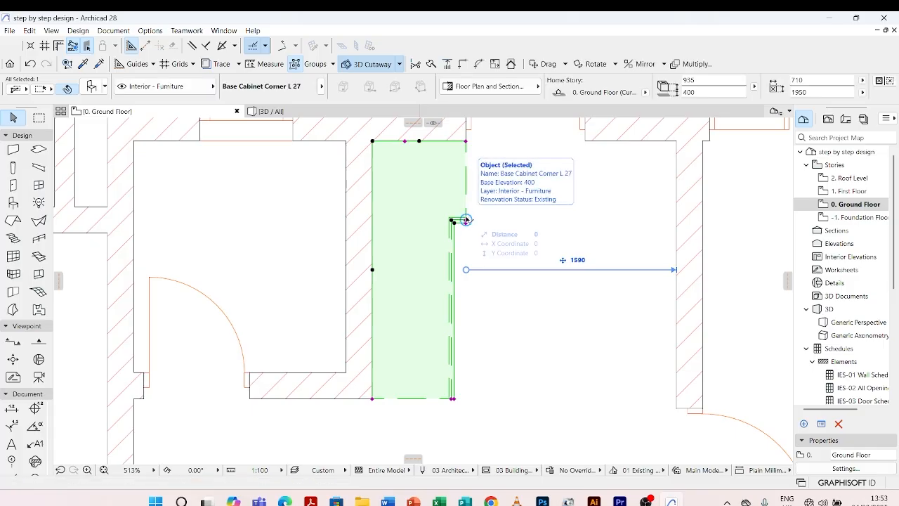
pyautogui.scroll(-4, 464, 218)
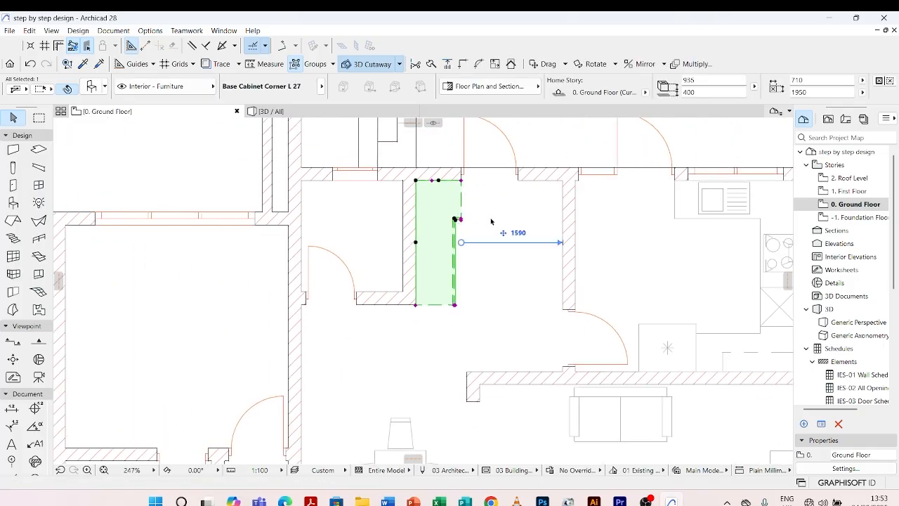
pyautogui.press('Escape')
# In the corner cabinet's 2D representation settings, set the counter contour pen to grey pen 82 (0.18 mm).
pyautogui.click(456, 220)
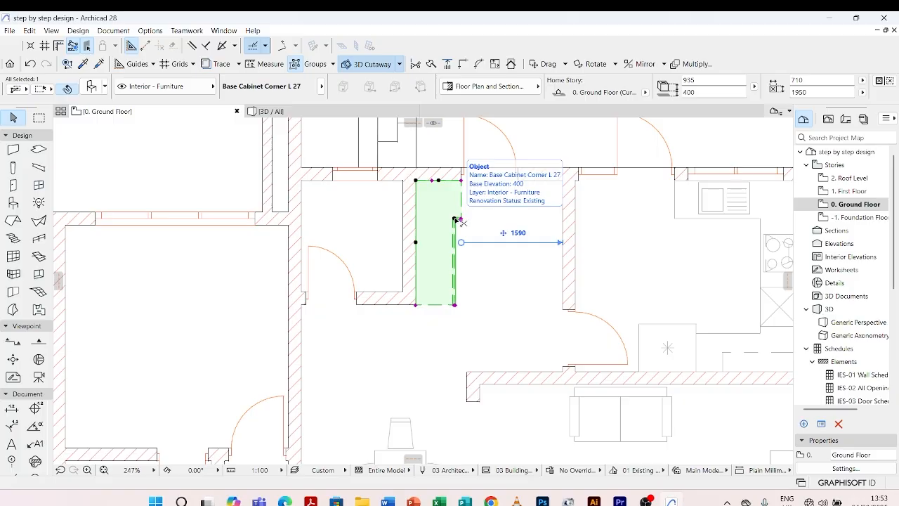
pyautogui.doubleClick(455, 220)
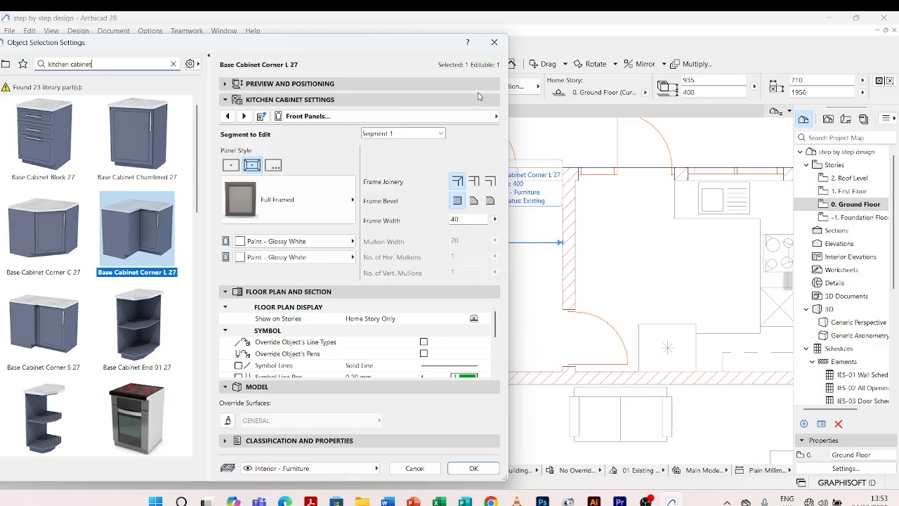
pyautogui.click(485, 118)
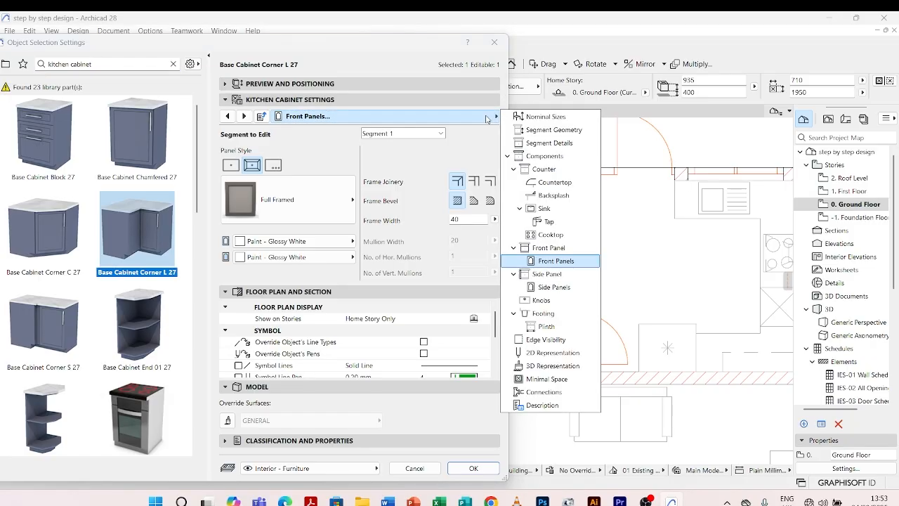
pyautogui.click(539, 353)
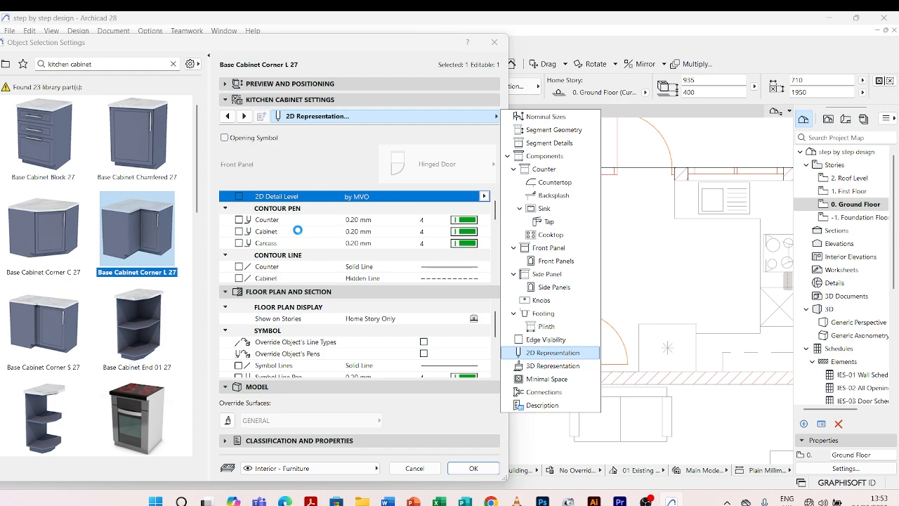
pyautogui.click(470, 222)
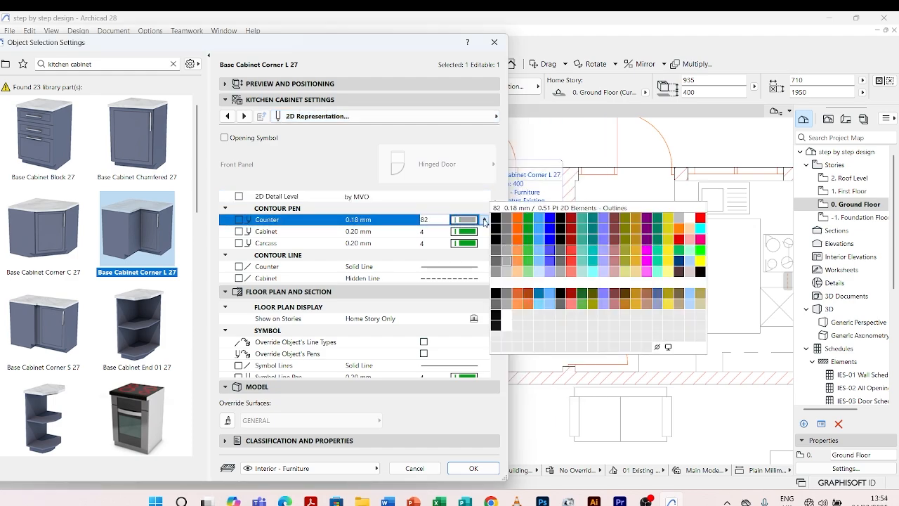
pyautogui.click(507, 265)
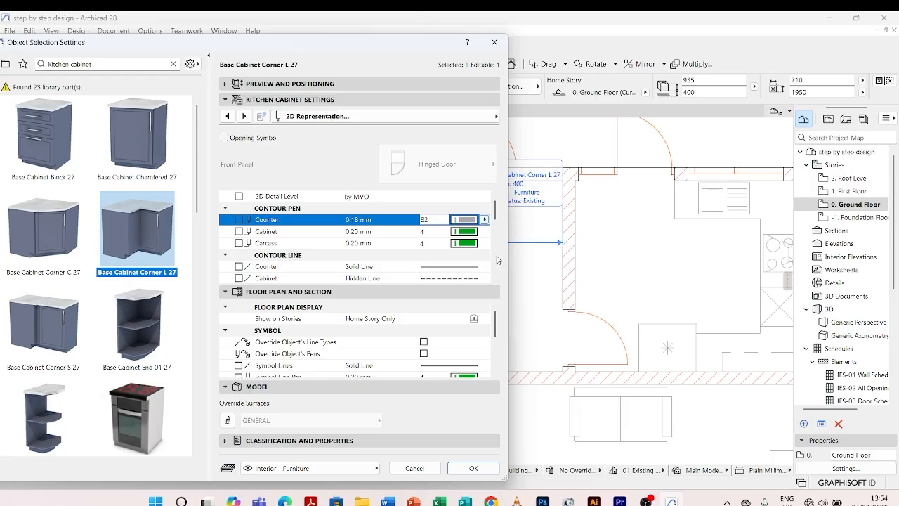
# Set the cabinet and carcass contour pens to grey pen 82 as well, apply the settings and deselect the cabinet.
pyautogui.click(466, 234)
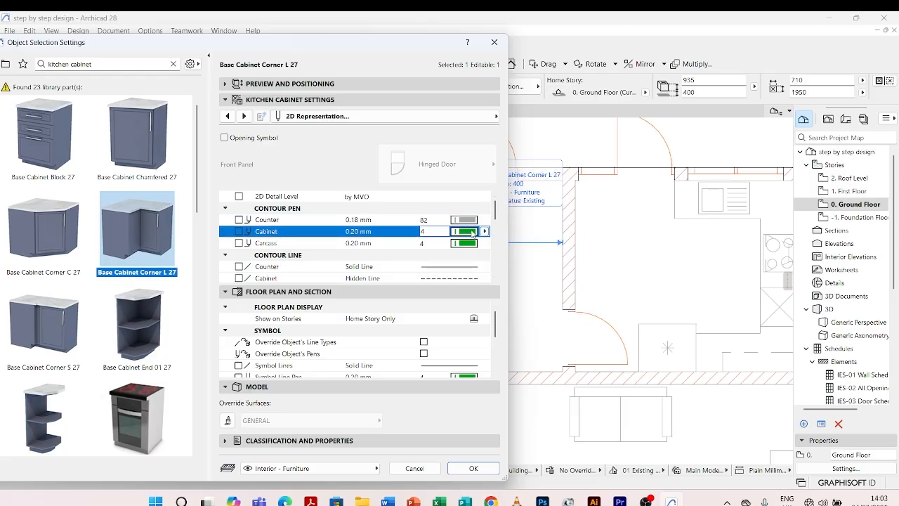
pyautogui.click(474, 232)
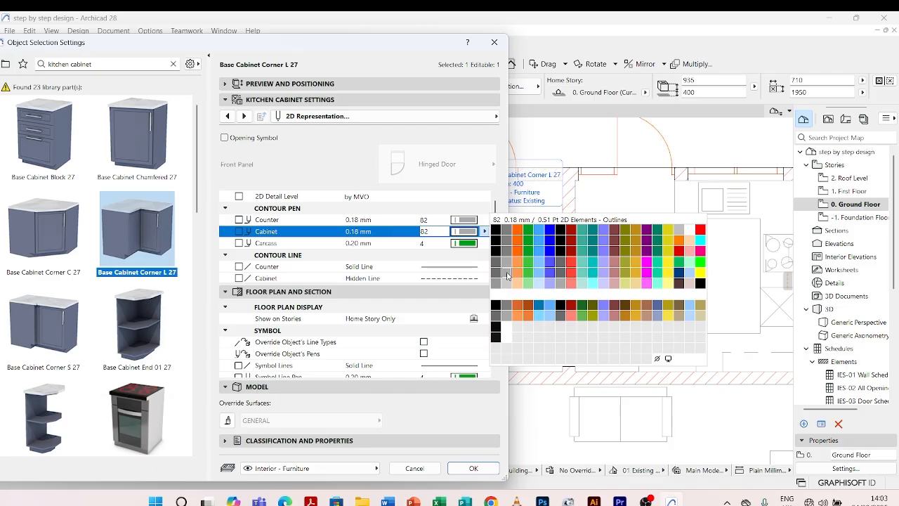
pyautogui.click(508, 274)
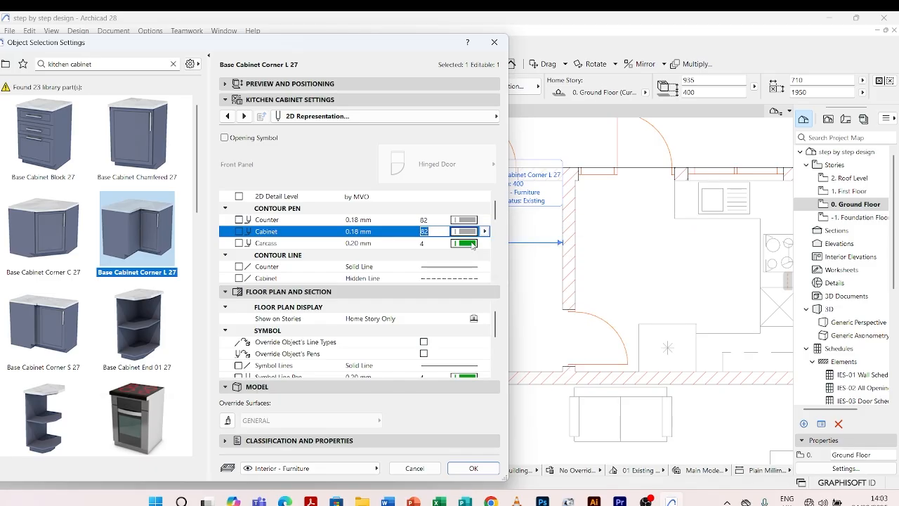
pyautogui.click(473, 243)
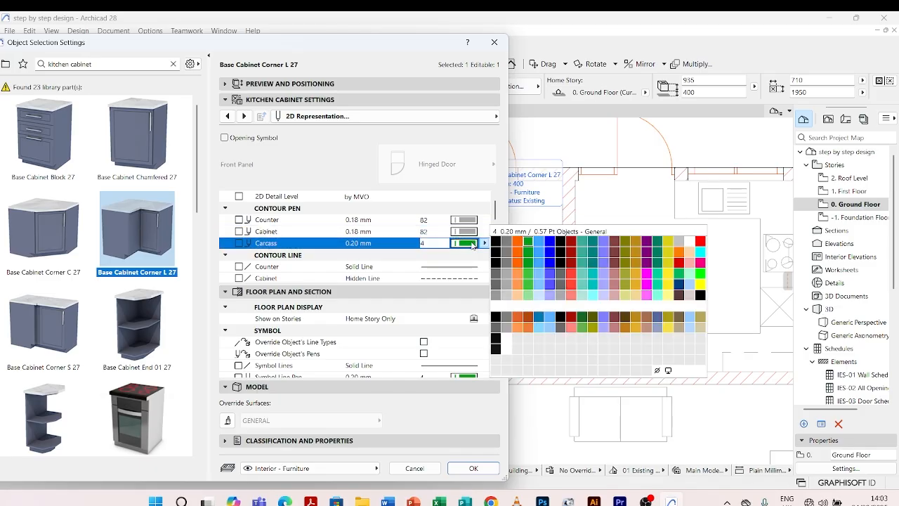
pyautogui.click(507, 286)
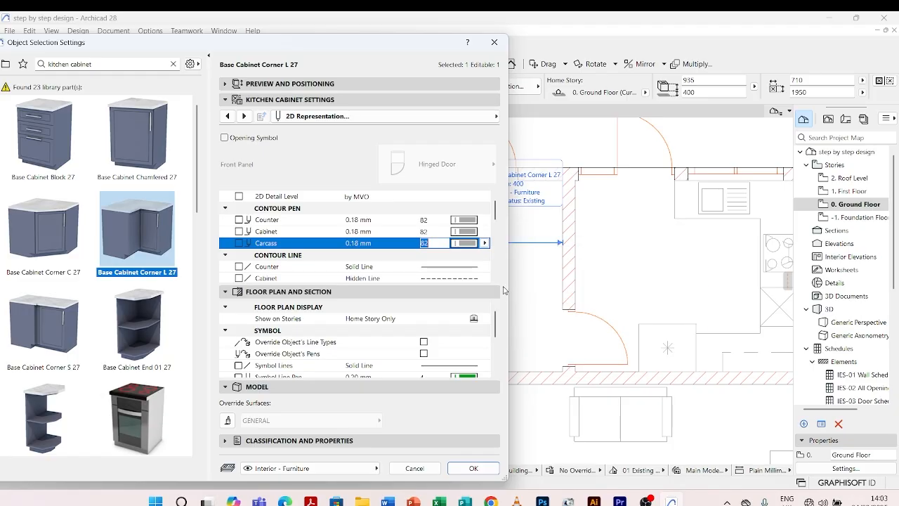
pyautogui.click(475, 468)
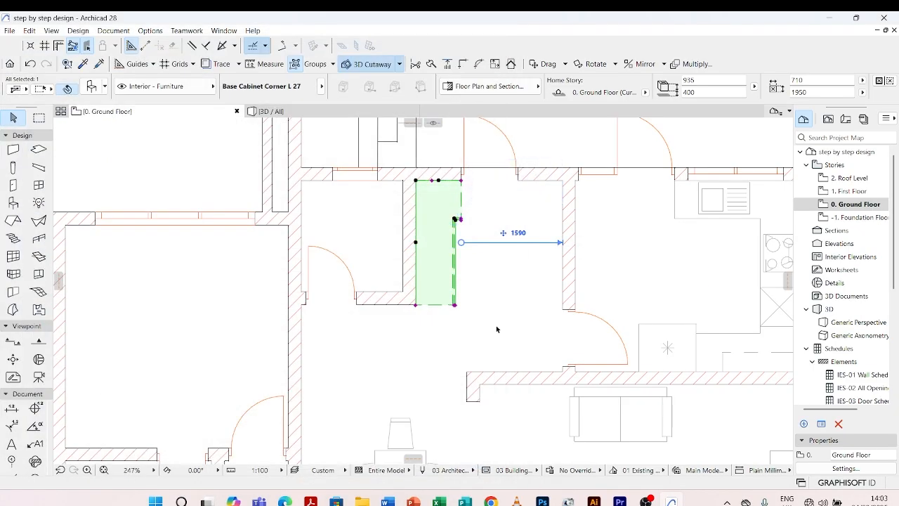
pyautogui.press('Escape')
pyautogui.scroll(-5, 434, 250)
pyautogui.scroll(5, 434, 250)
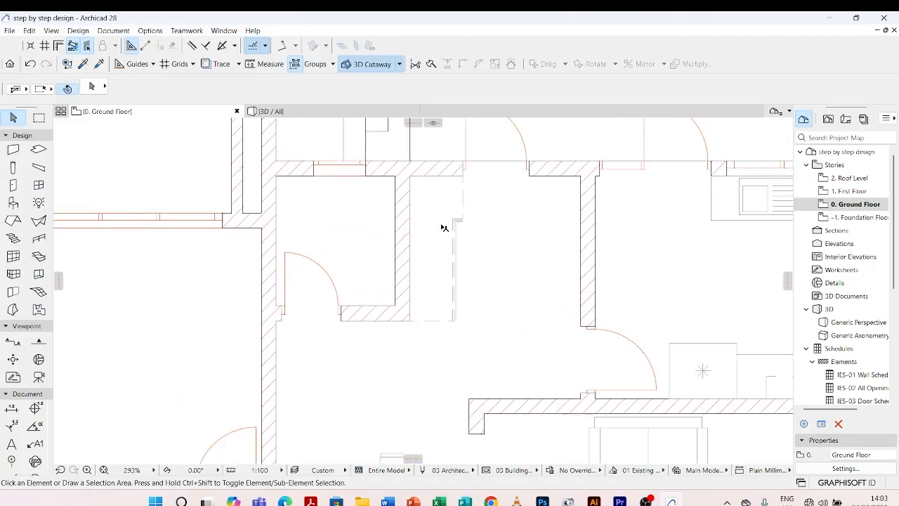
# Set the corner cabinet's right counter length to 600 and deselect it.
pyautogui.click(453, 224)
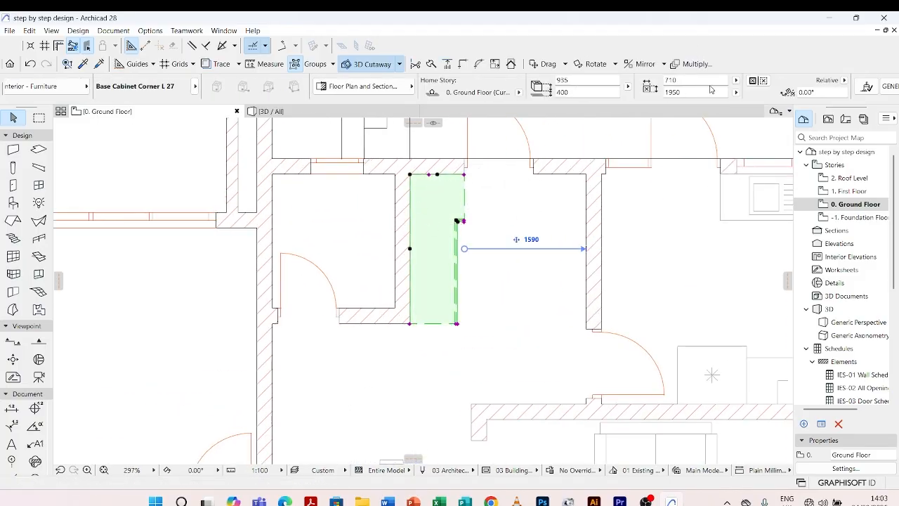
pyautogui.scroll(-3, 705, 89)
pyautogui.click(683, 79)
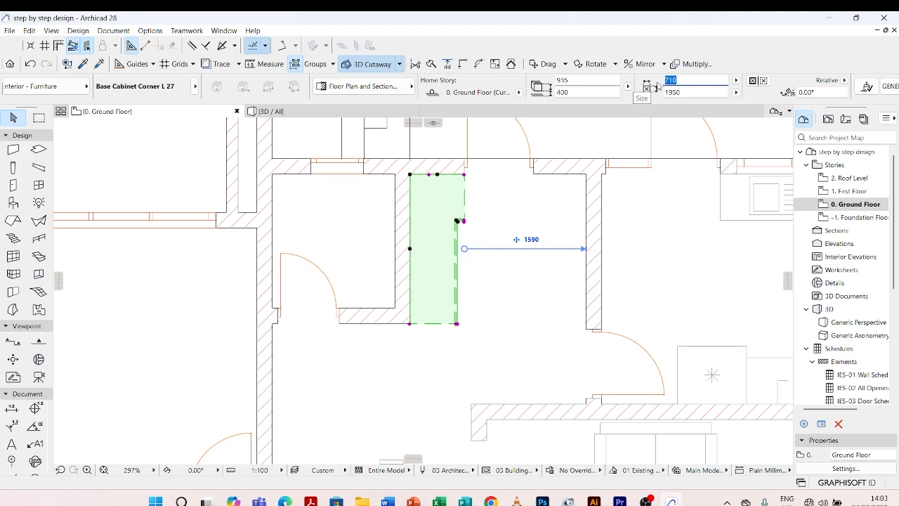
pyautogui.click(546, 284)
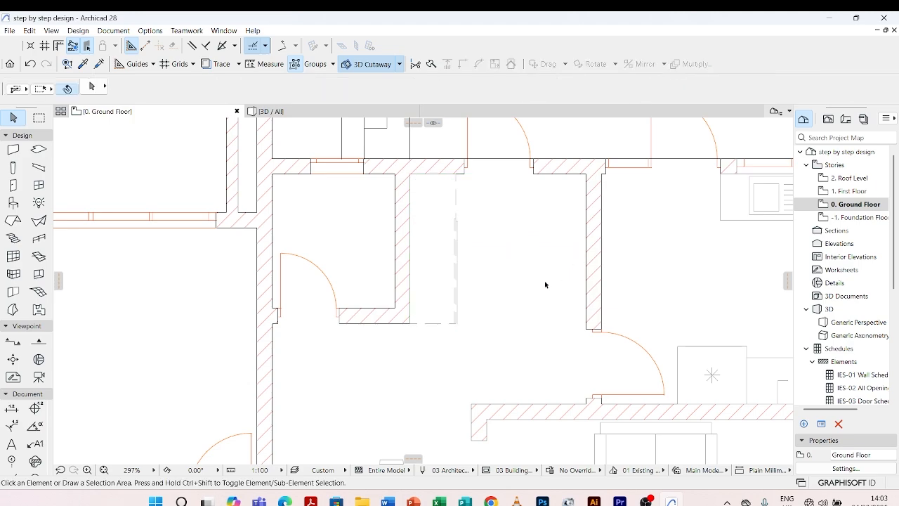
# Set the corner cabinet's right counter length to 700 and deselect it.
pyautogui.click(457, 195)
pyautogui.scroll(1, 458, 183)
pyautogui.scroll(5, 457, 181)
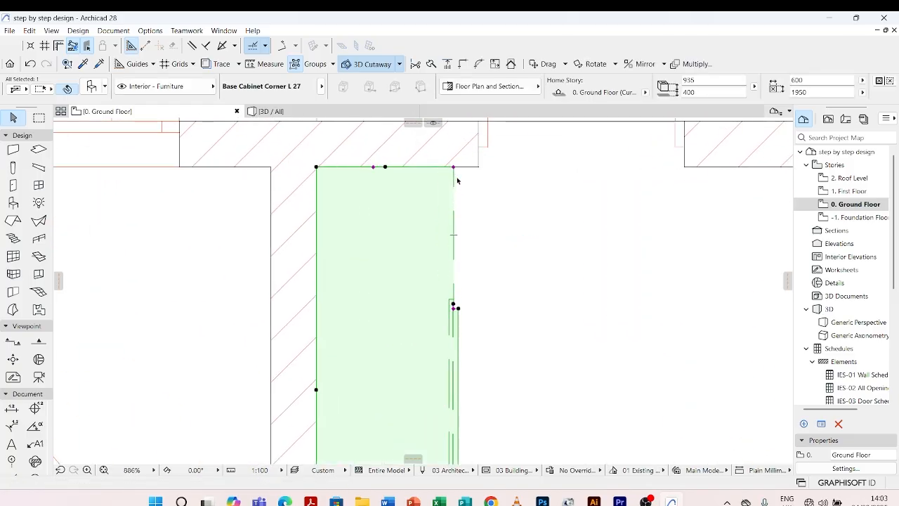
pyautogui.click(791, 80)
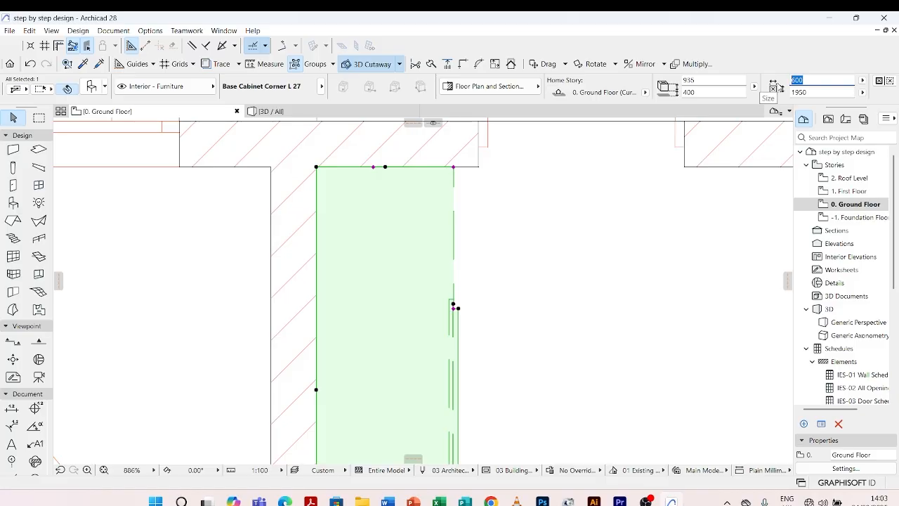
pyautogui.write('70')
pyautogui.click(546, 242)
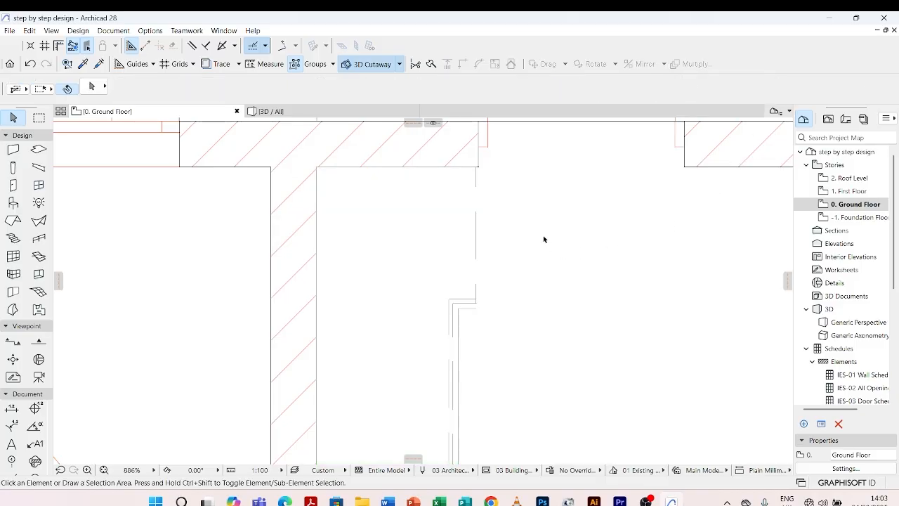
# Set the L-shaped corner cabinet's base elevation to 0 and its height to 1500, then deselect it.
pyautogui.scroll(-3, 479, 176)
pyautogui.click(461, 267)
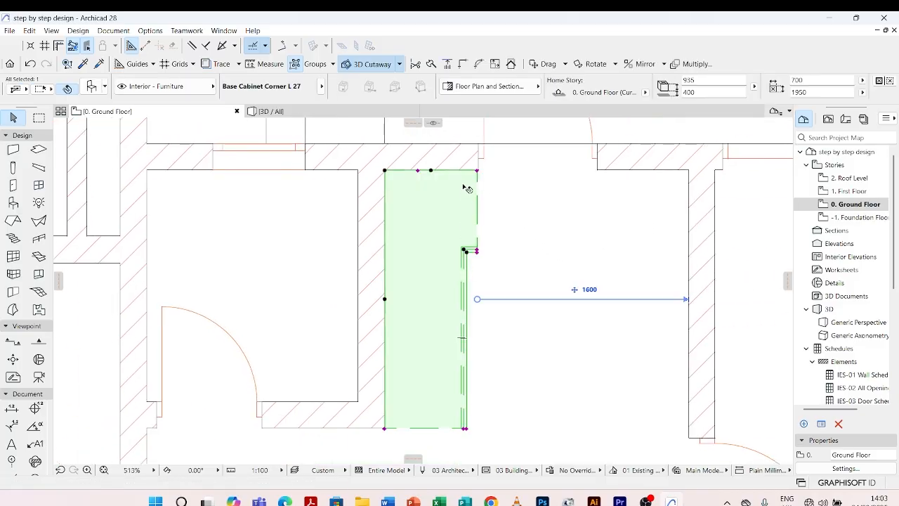
pyautogui.scroll(-3, 463, 225)
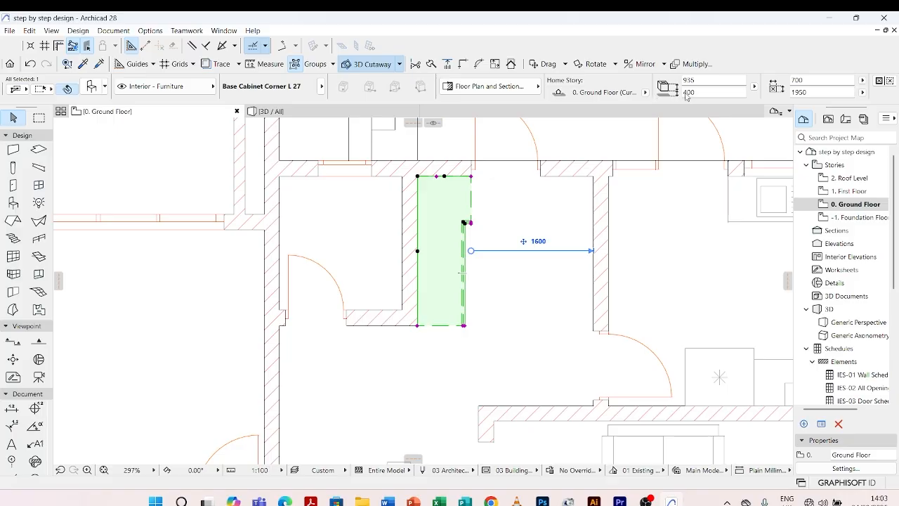
pyautogui.click(717, 91)
pyautogui.write('0')
pyautogui.click(708, 80)
pyautogui.write('1500')
pyautogui.click(581, 285)
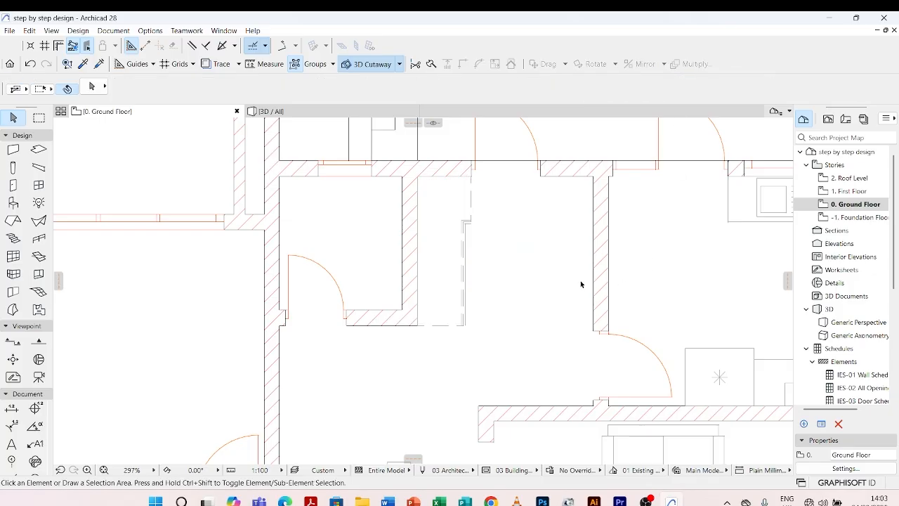
pyautogui.click(469, 227)
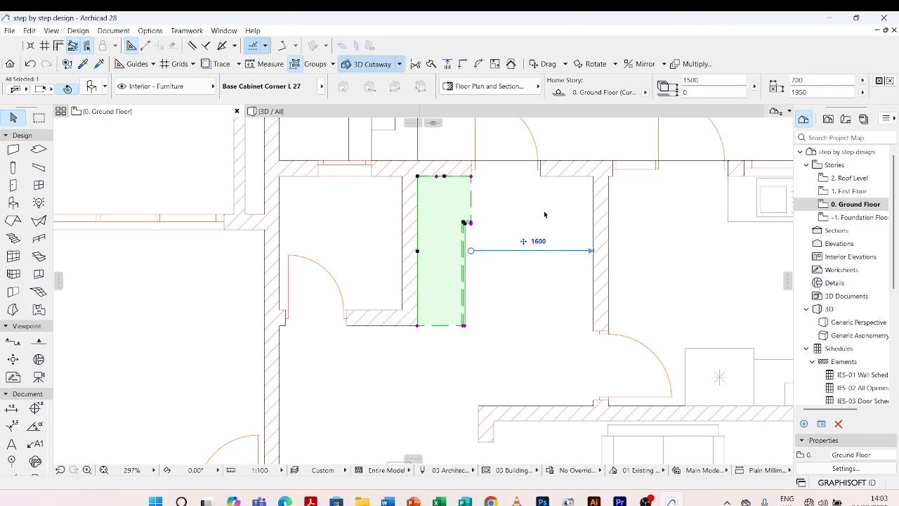
pyautogui.click(453, 228)
# Mirror a copy of the corner cabinet about a vertical axis through the hallway's entrance door opening, towards the kitchen wall.
pyautogui.scroll(-4, 547, 235)
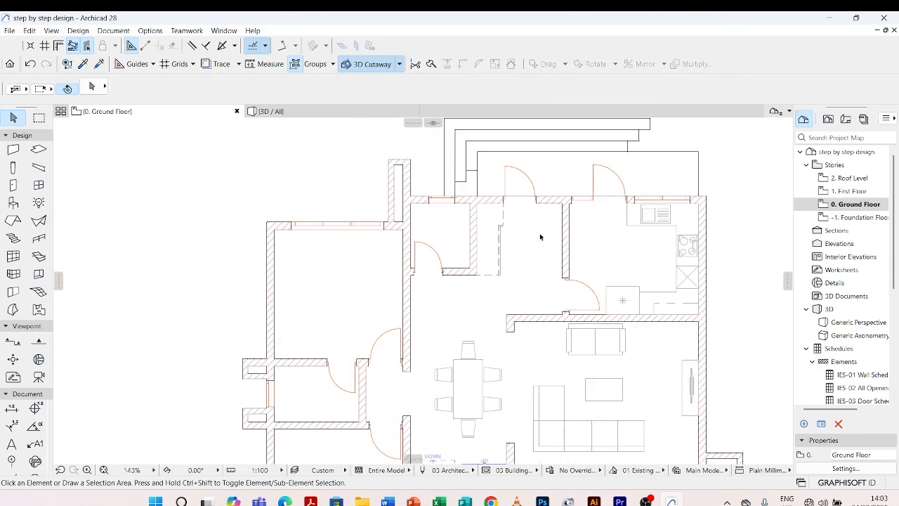
pyautogui.click(500, 226)
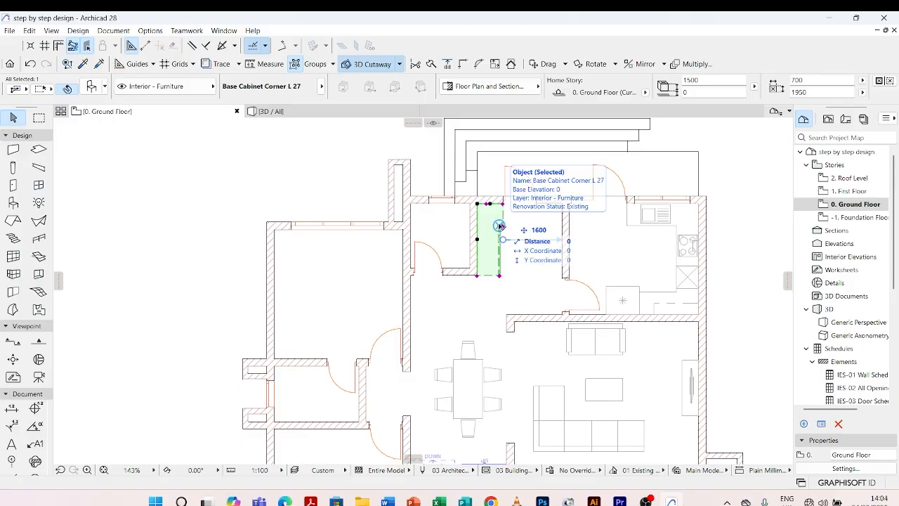
pyautogui.hotkey('ctrl', 'alt', 'm')
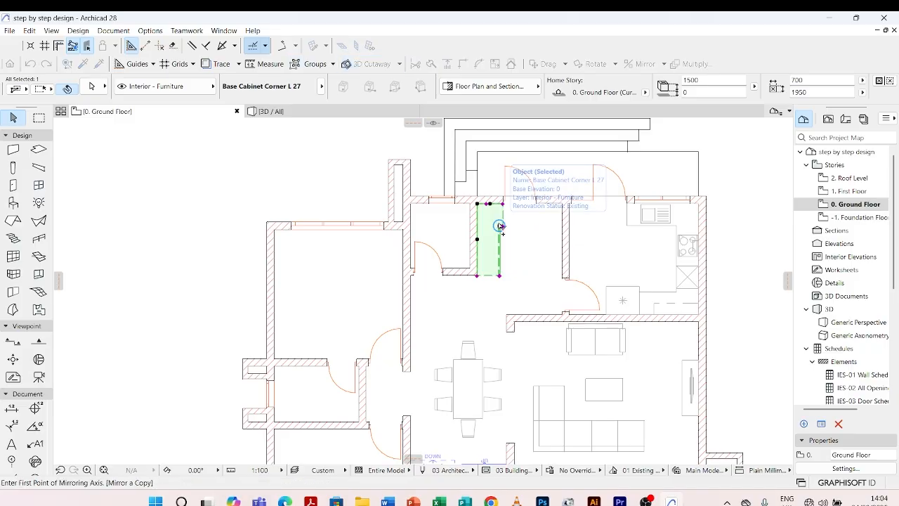
pyautogui.click(500, 225)
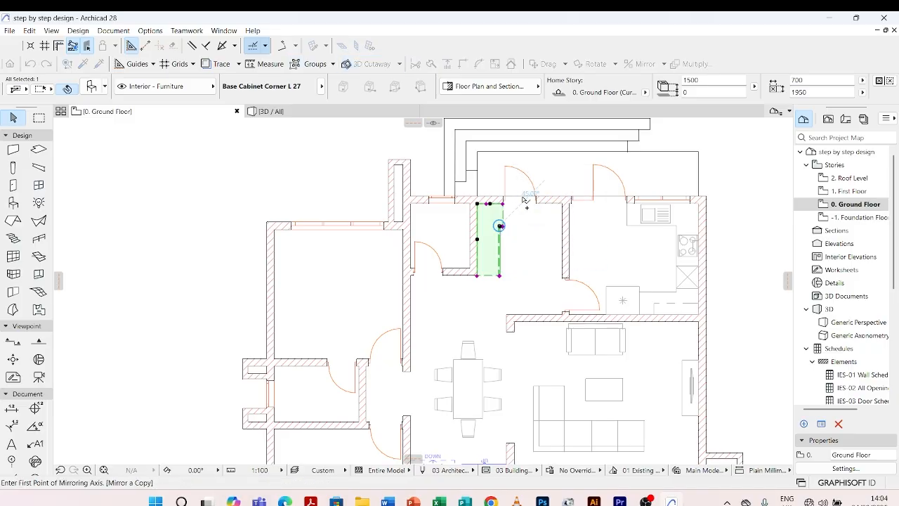
pyautogui.click(520, 198)
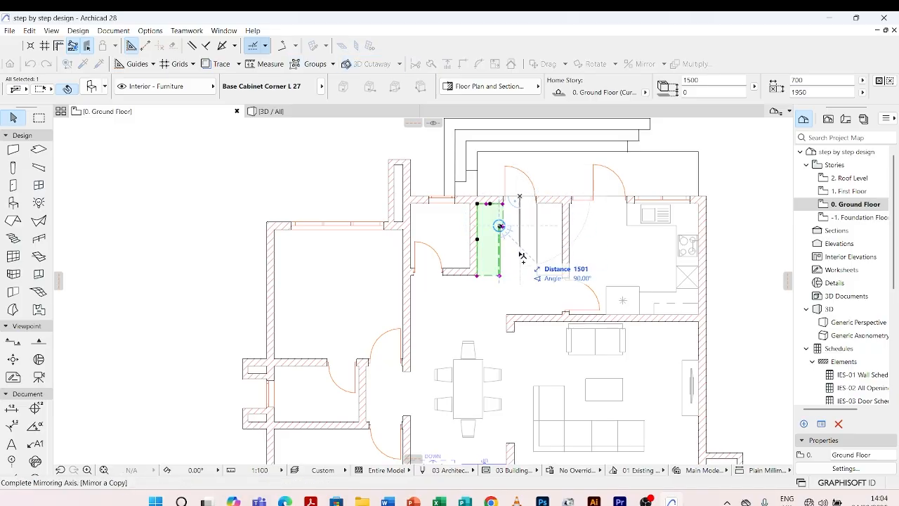
pyautogui.click(523, 292)
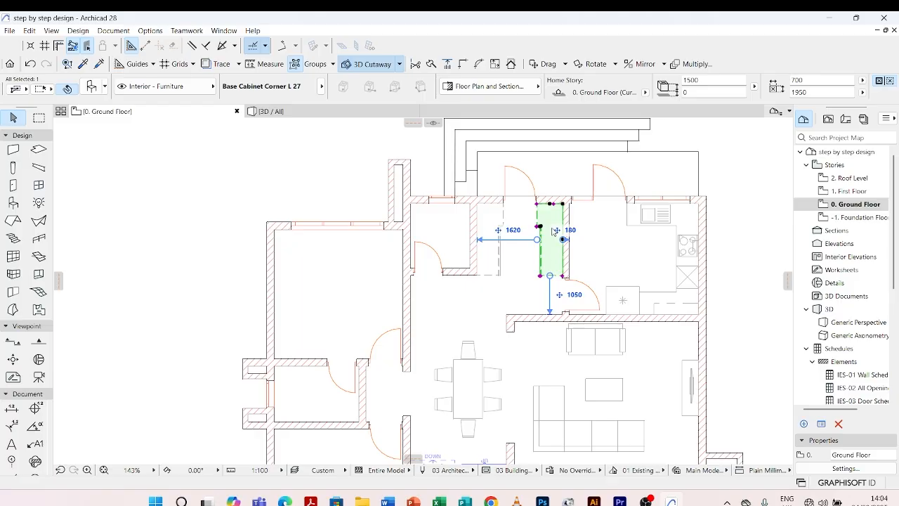
pyautogui.scroll(5, 555, 231)
pyautogui.click(627, 210)
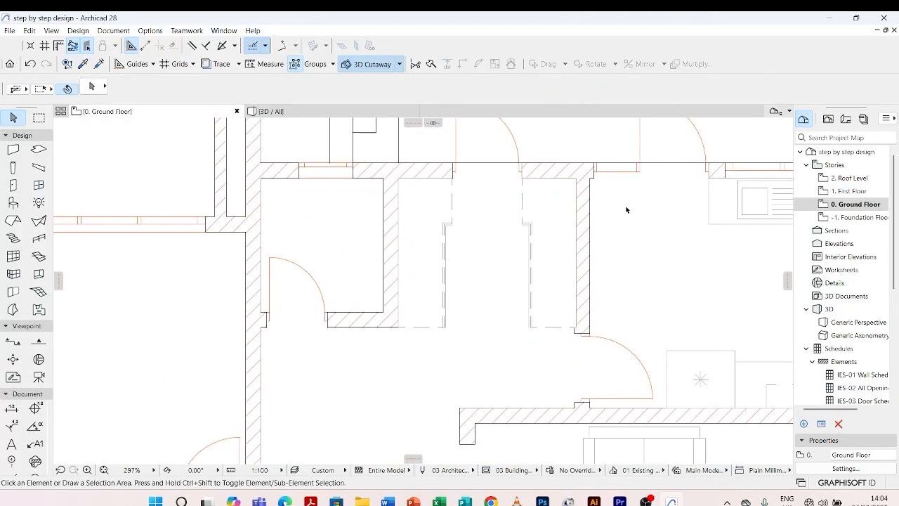
# Shrink the mirrored cabinet to about 639 by 1887 by stretching its outer corner away from the kitchen wall.
pyautogui.click(528, 216)
pyautogui.scroll(5, 579, 197)
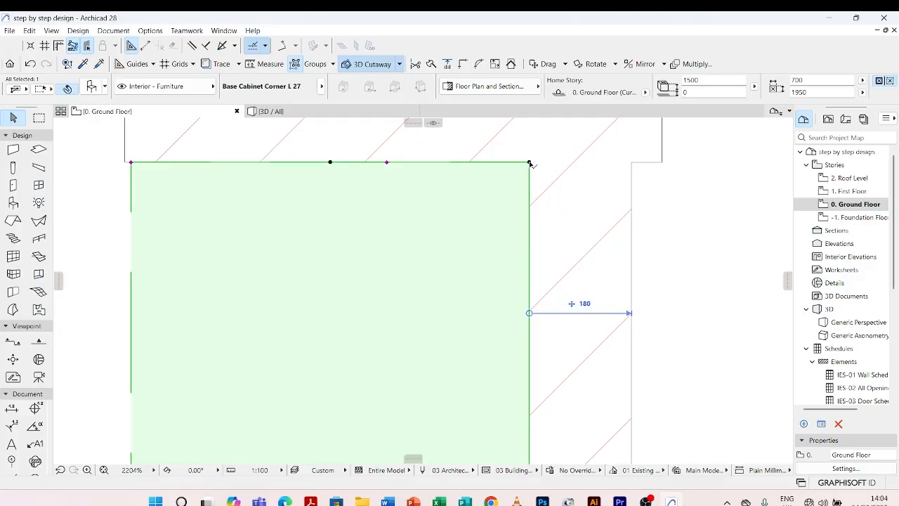
pyautogui.click(529, 163)
pyautogui.click(494, 197)
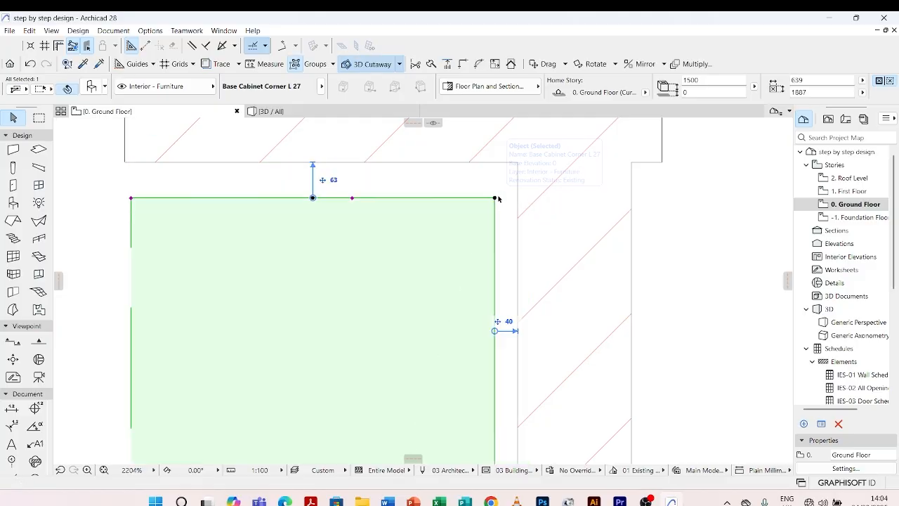
# Move the resized mirrored cabinet so its outer corner meets the inner corner of the hallway walls, then deselect it.
pyautogui.click(496, 199)
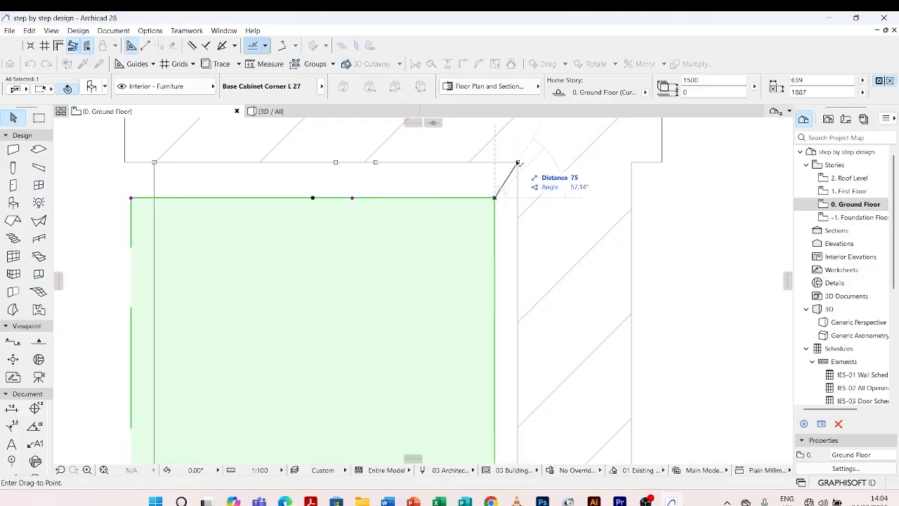
pyautogui.click(515, 161)
pyautogui.scroll(-5, 538, 150)
pyautogui.scroll(-3, 538, 147)
pyautogui.click(560, 211)
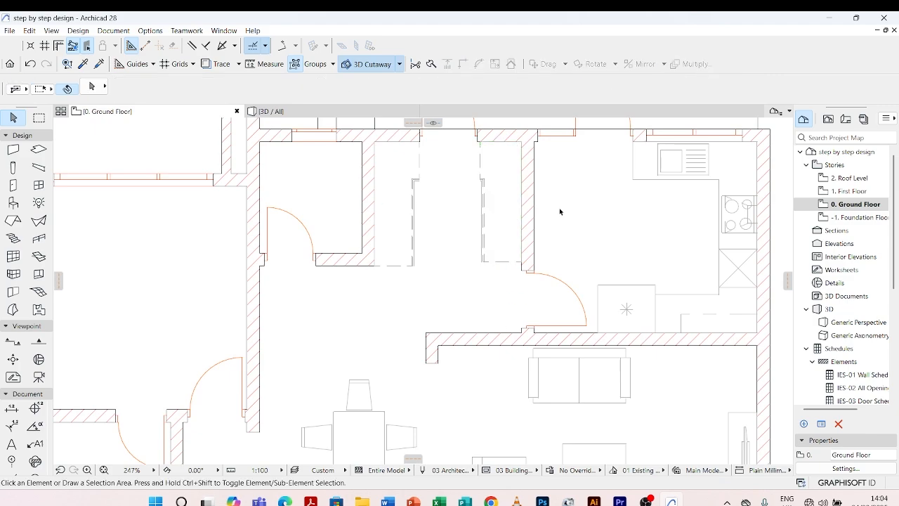
# Examine the furnished ground floor plan around the two hallway cabinets, the neighbouring small room and the dining area.
pyautogui.scroll(-3, 470, 254)
pyautogui.scroll(-2, 449, 274)
pyautogui.scroll(4, 466, 206)
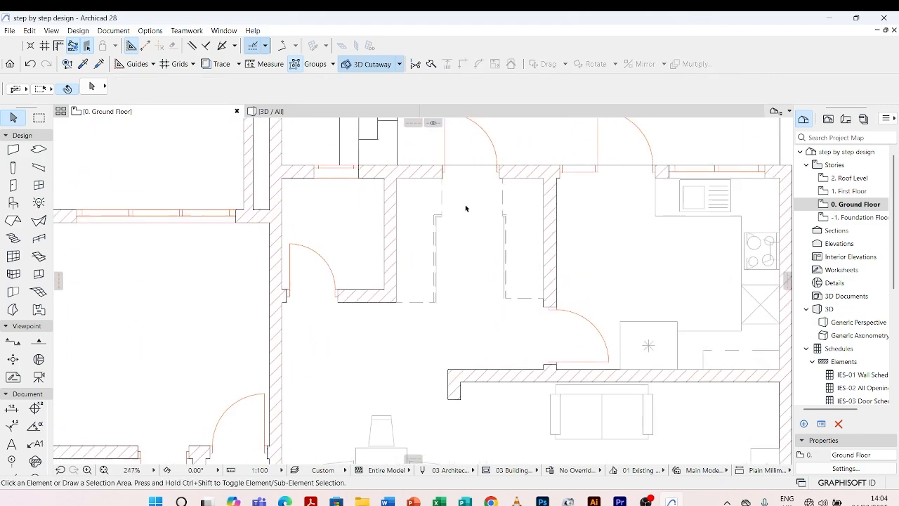
pyautogui.scroll(-3, 509, 225)
pyautogui.scroll(-2, 509, 225)
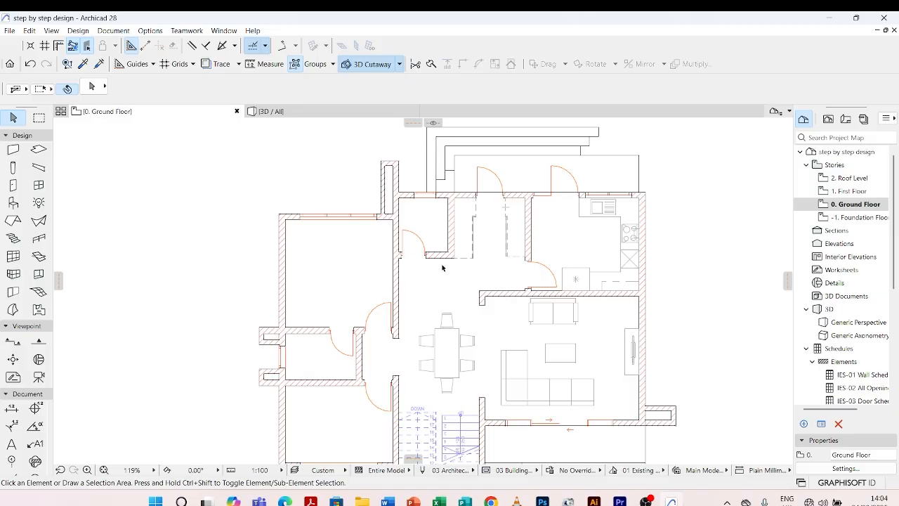
pyautogui.scroll(-2, 442, 267)
pyautogui.scroll(3, 443, 191)
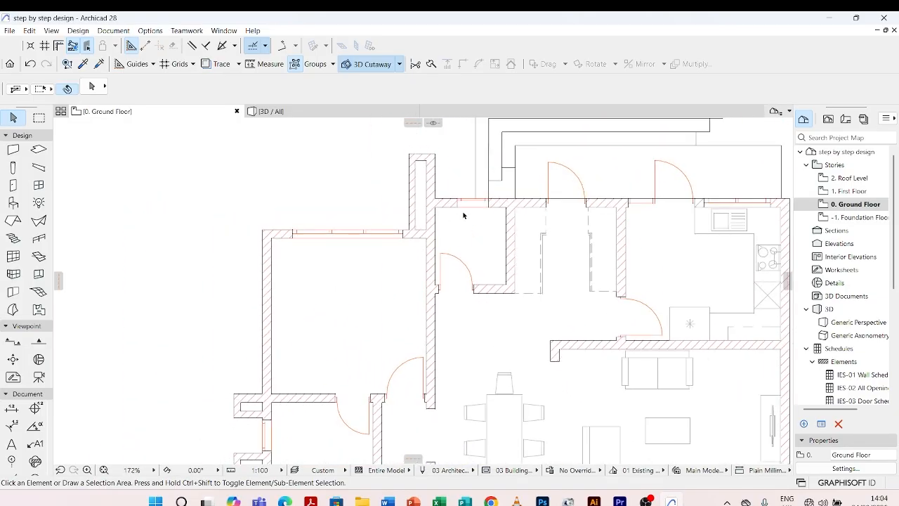
pyautogui.scroll(2, 463, 215)
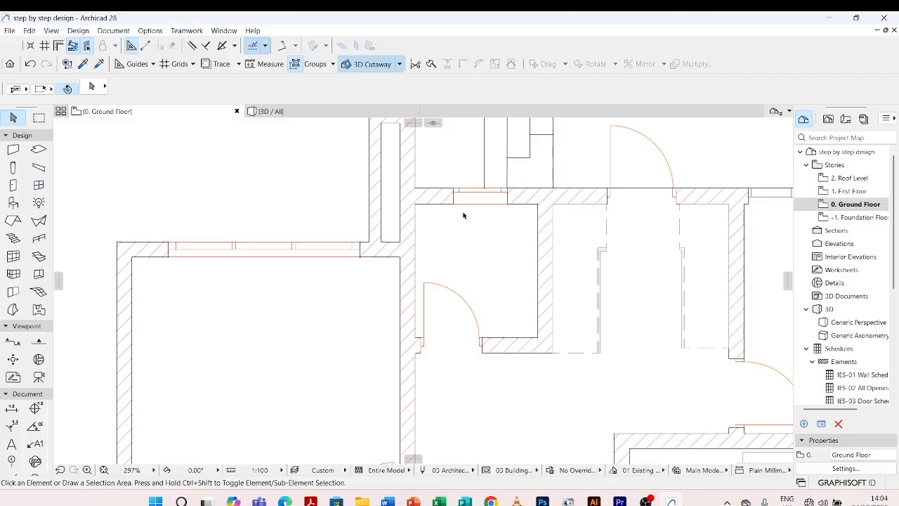
pyautogui.scroll(-5, 466, 209)
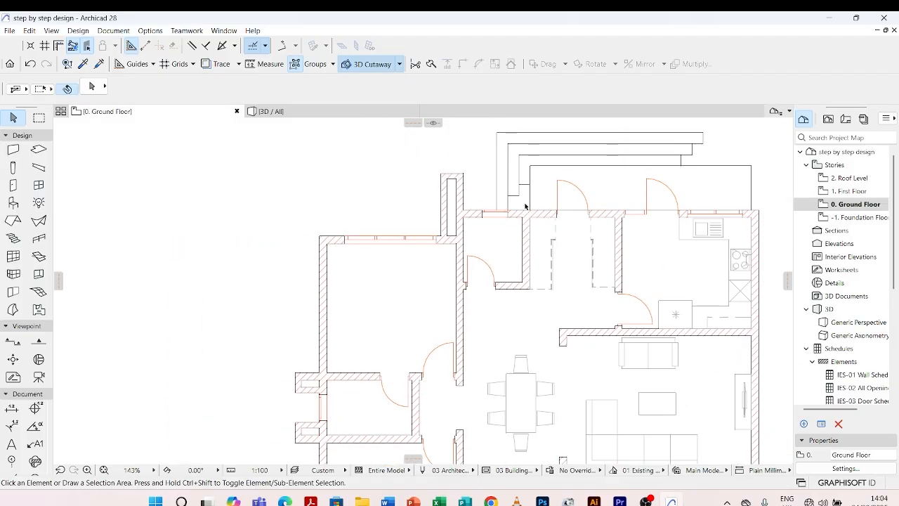
pyautogui.scroll(4, 492, 266)
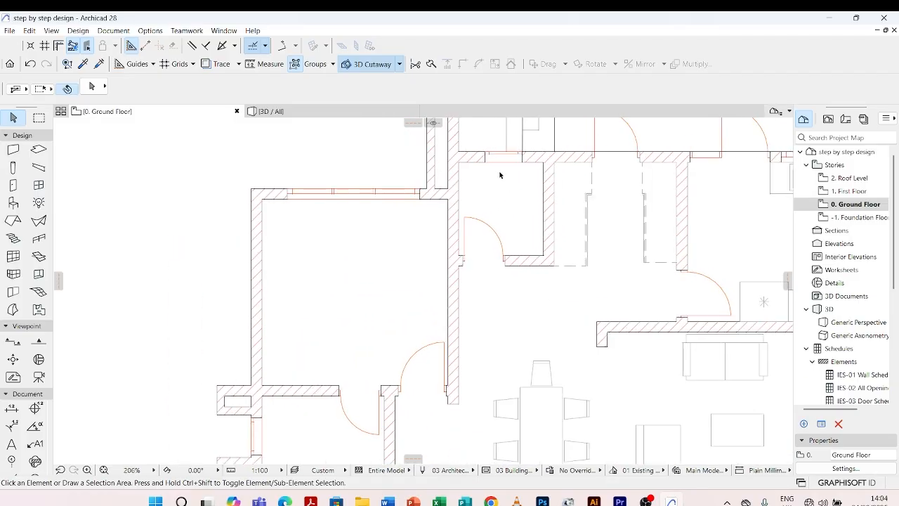
pyautogui.scroll(3, 501, 173)
pyautogui.scroll(-4, 476, 179)
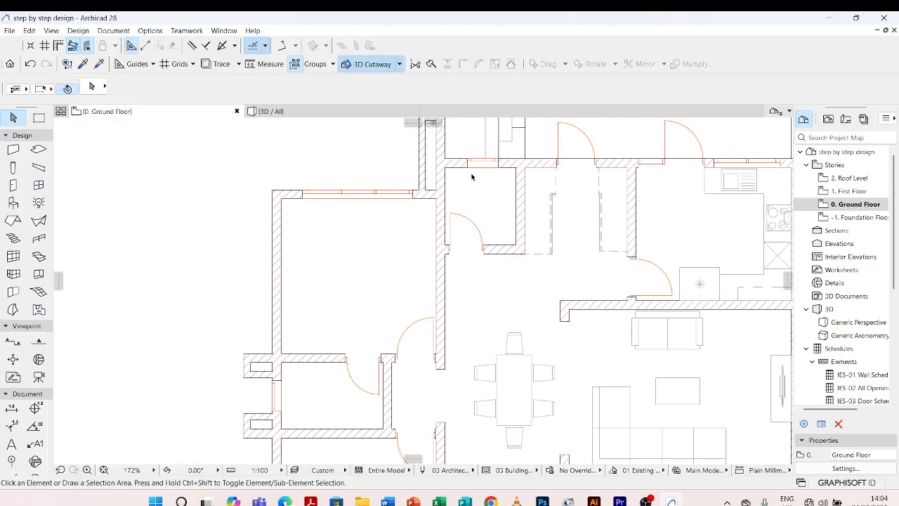
pyautogui.scroll(4, 450, 315)
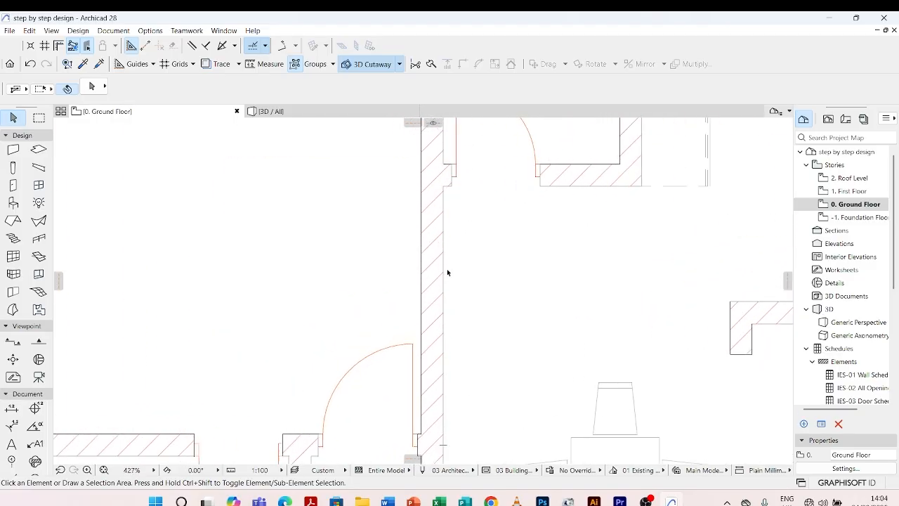
pyautogui.scroll(-4, 473, 308)
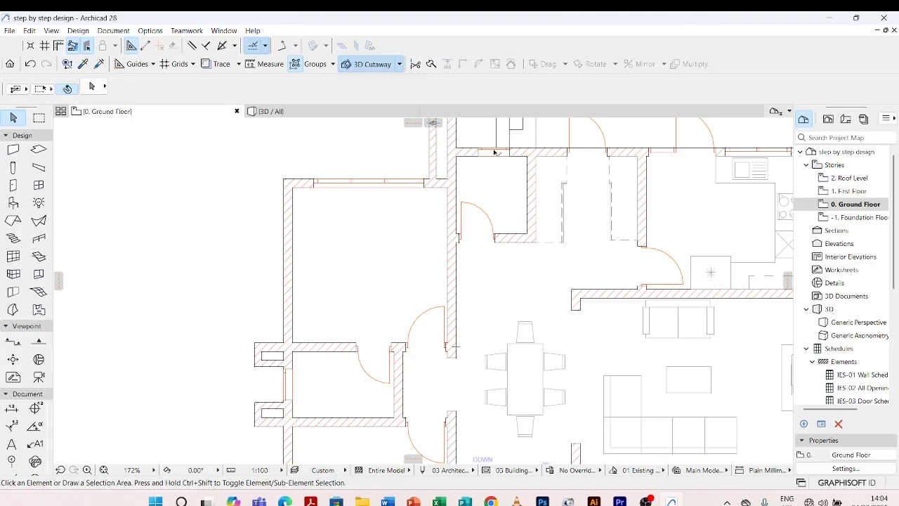
# Search the object library for "wc" and choose the WC/Toilet object with its default settings for placement.
pyautogui.scroll(2, 497, 173)
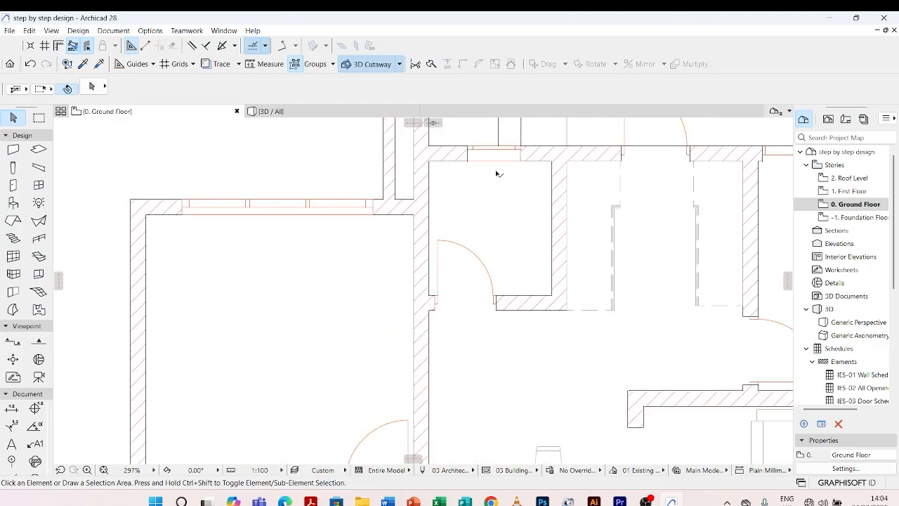
pyautogui.click(13, 203)
pyautogui.doubleClick(13, 203)
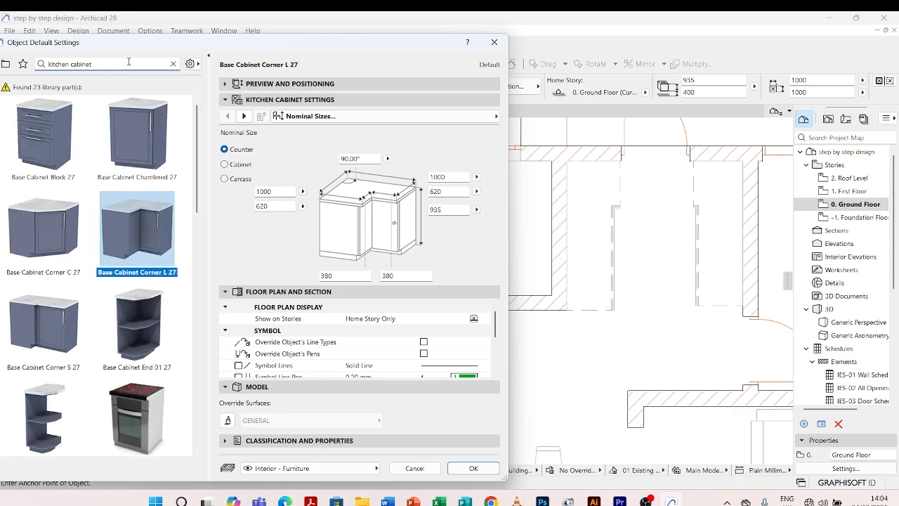
pyautogui.moveTo(93, 64); pyautogui.dragTo(37, 64)
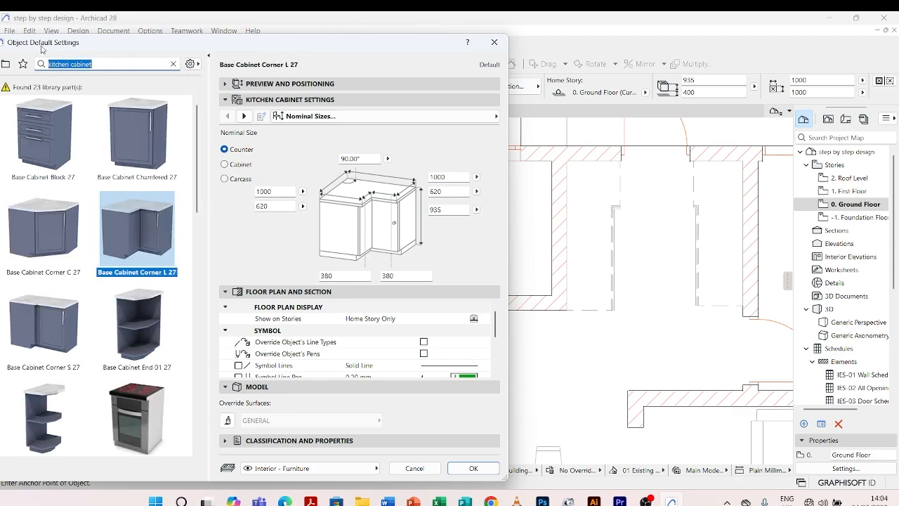
pyautogui.write('wc')
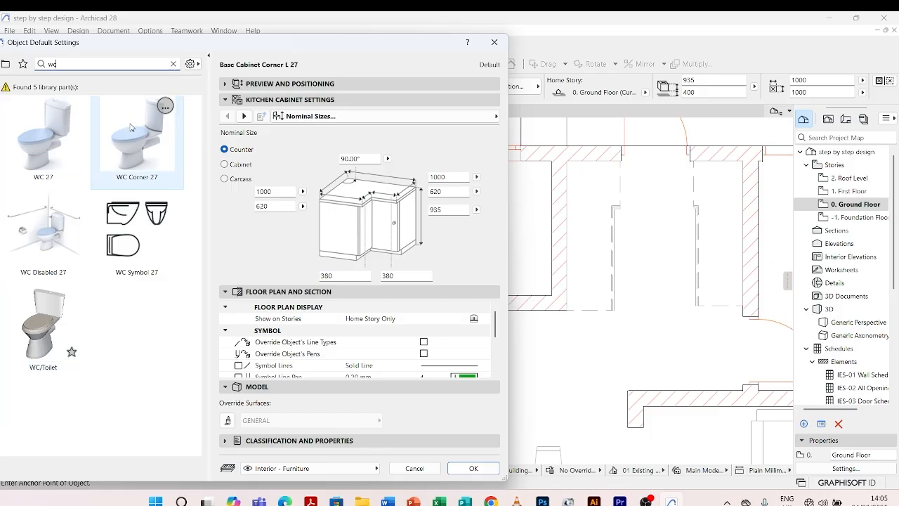
pyautogui.click(46, 320)
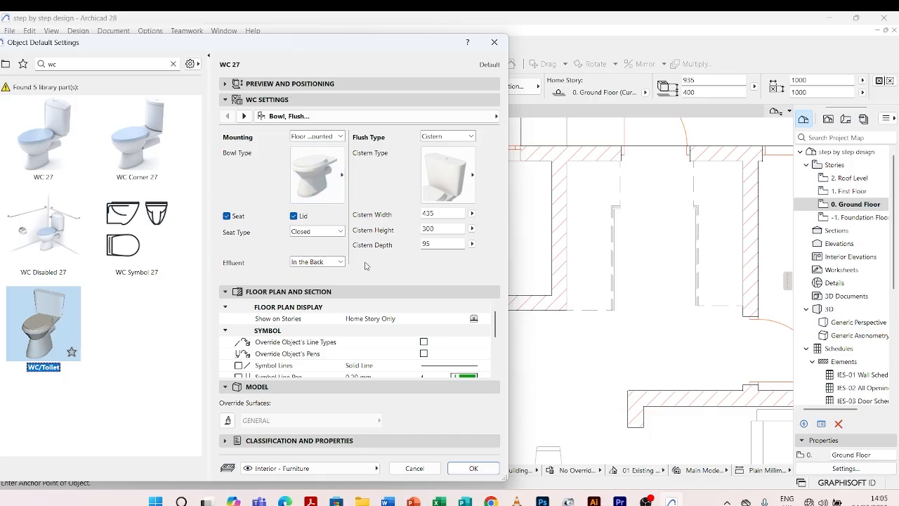
pyautogui.click(474, 468)
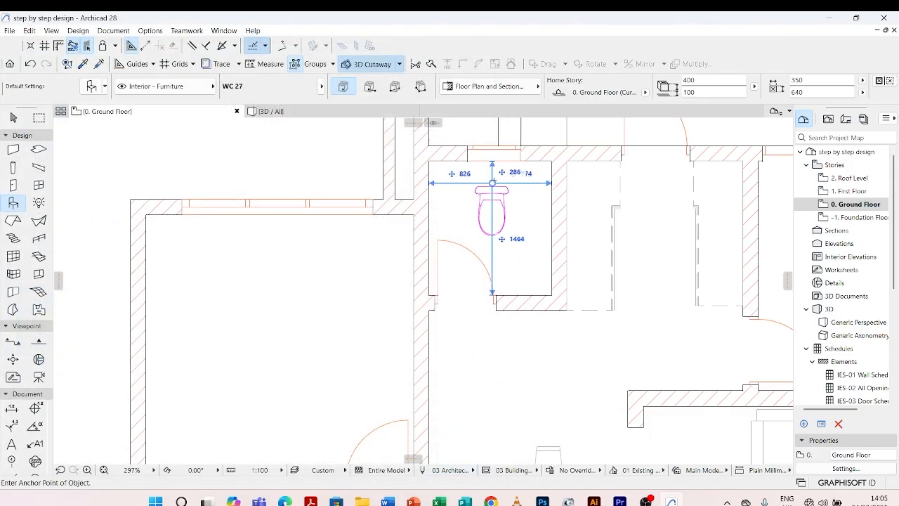
# Place the WC in the small room beside the hallway, about 286 from the window wall, and leave placement.
pyautogui.click(492, 183)
pyautogui.scroll(5, 498, 171)
pyautogui.press('Escape')
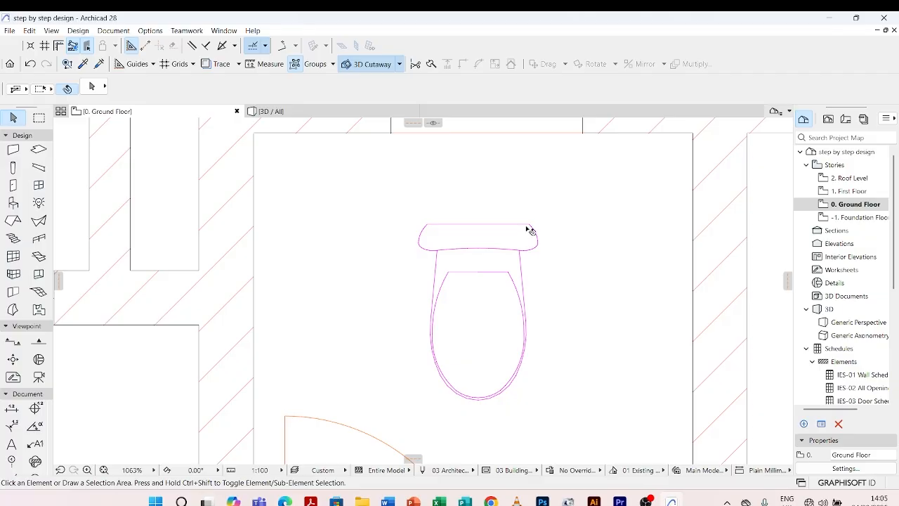
# Move the WC so the middle of its back edge meets the wall at the window's midpoint, then deselect it.
pyautogui.click(528, 229)
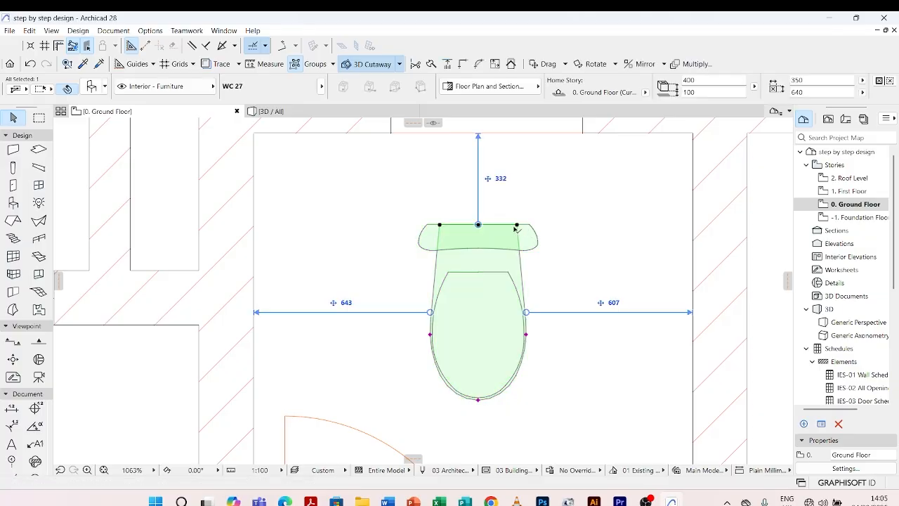
pyautogui.click(478, 224)
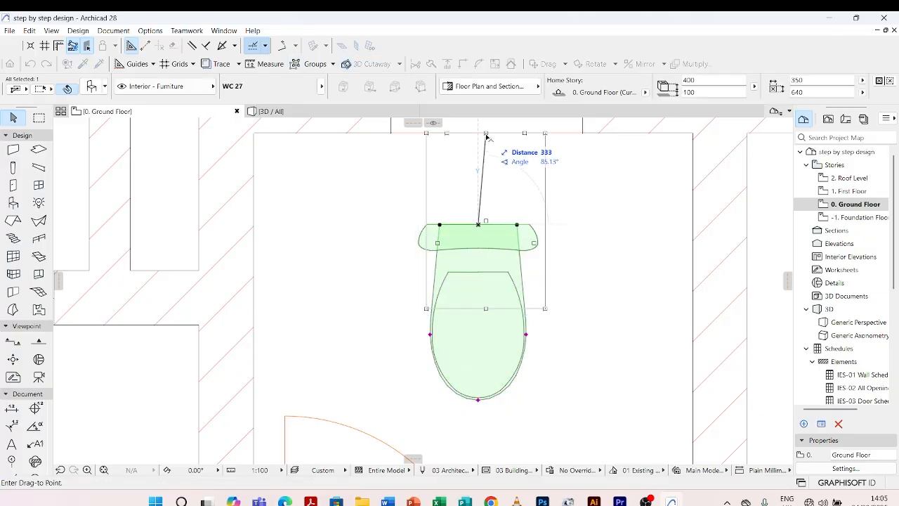
pyautogui.click(486, 133)
pyautogui.scroll(-4, 485, 199)
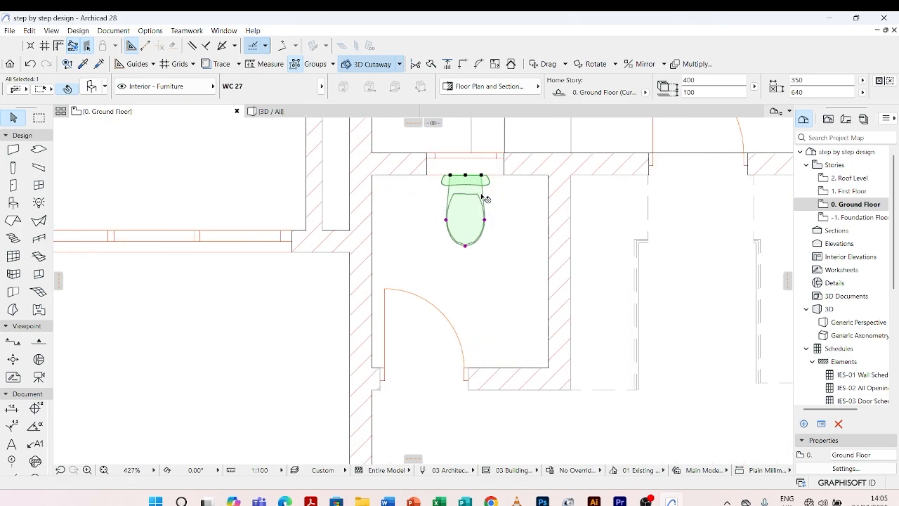
pyautogui.click(503, 247)
pyautogui.scroll(-4, 483, 237)
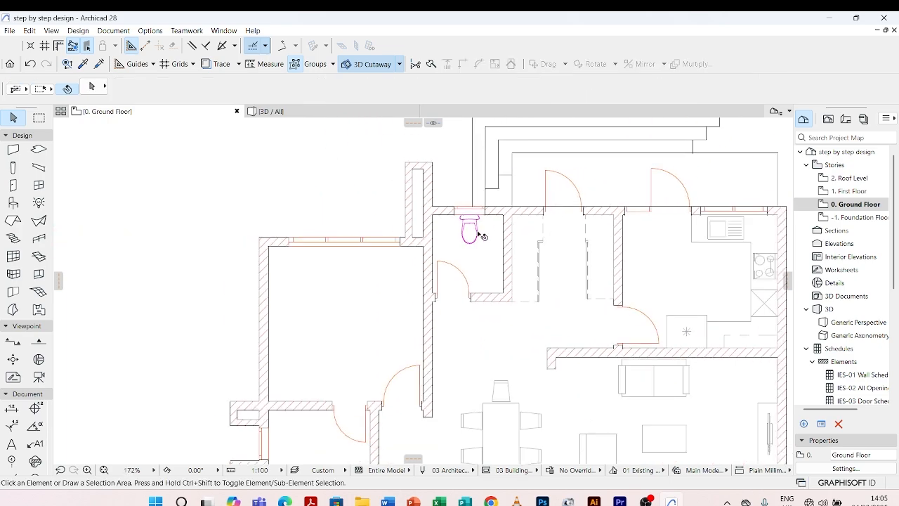
# Set the WC's 2D contour pen to grey pen 82 (0.18 mm), apply the settings and deselect the WC.
pyautogui.scroll(4, 483, 237)
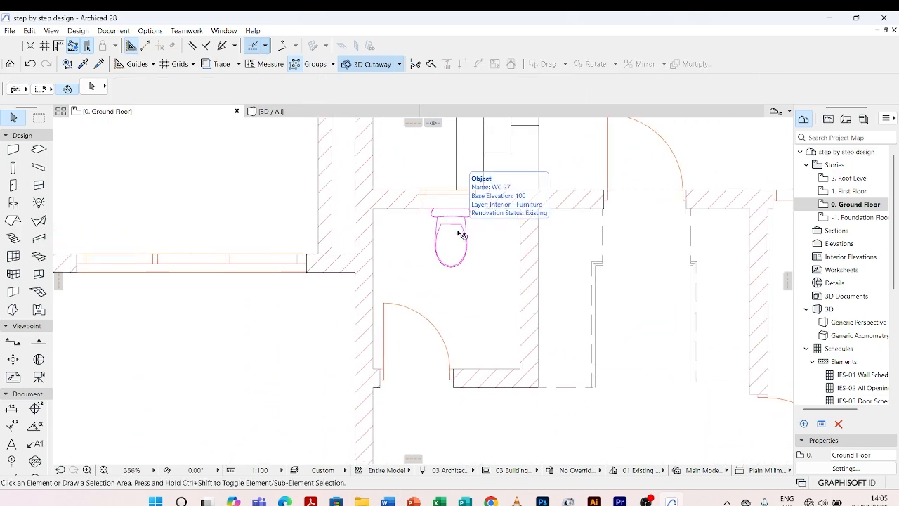
pyautogui.click(463, 234)
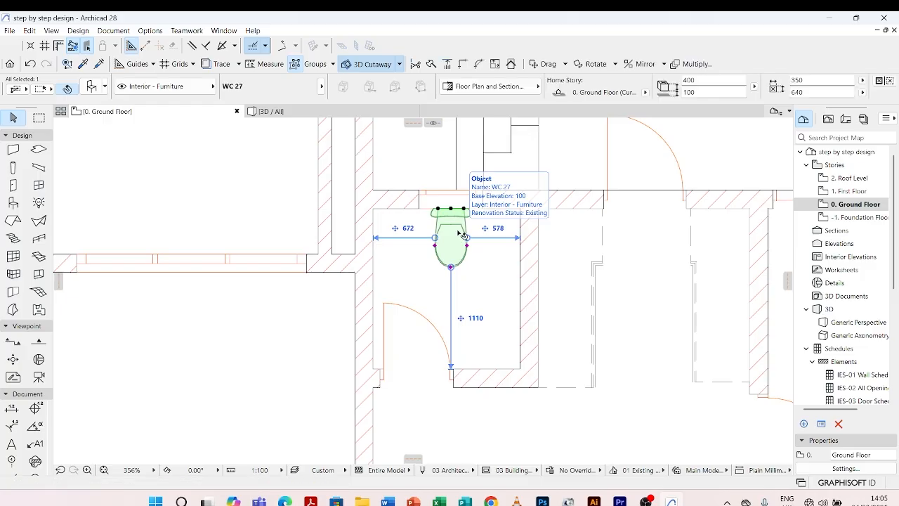
pyautogui.doubleClick(462, 235)
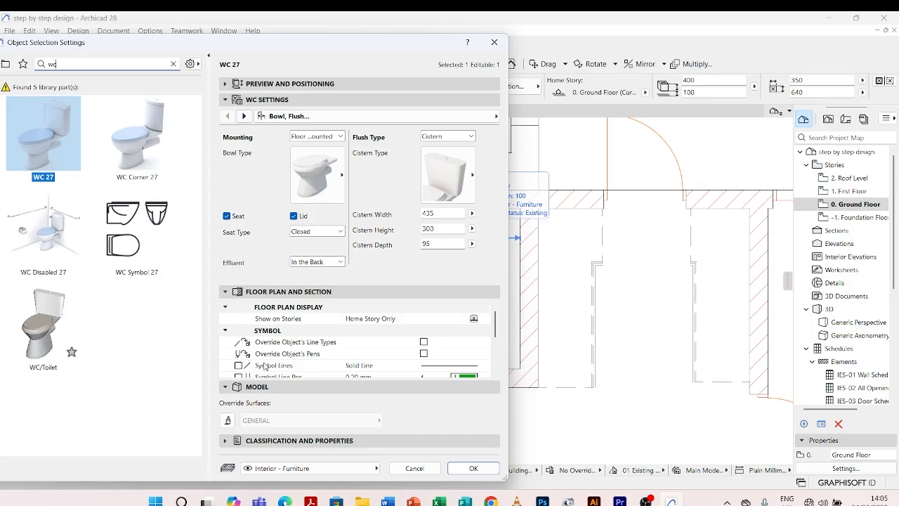
pyautogui.scroll(-5, 266, 365)
pyautogui.click(244, 117)
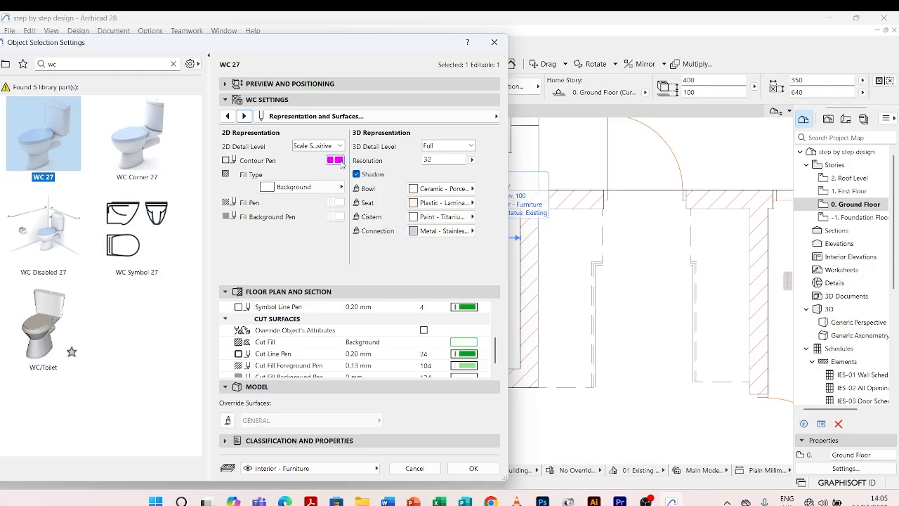
pyautogui.click(338, 160)
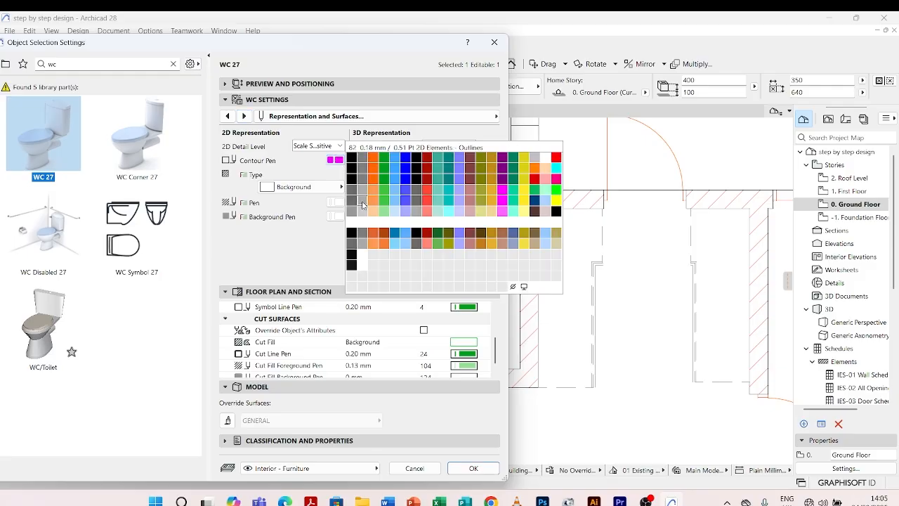
pyautogui.click(363, 204)
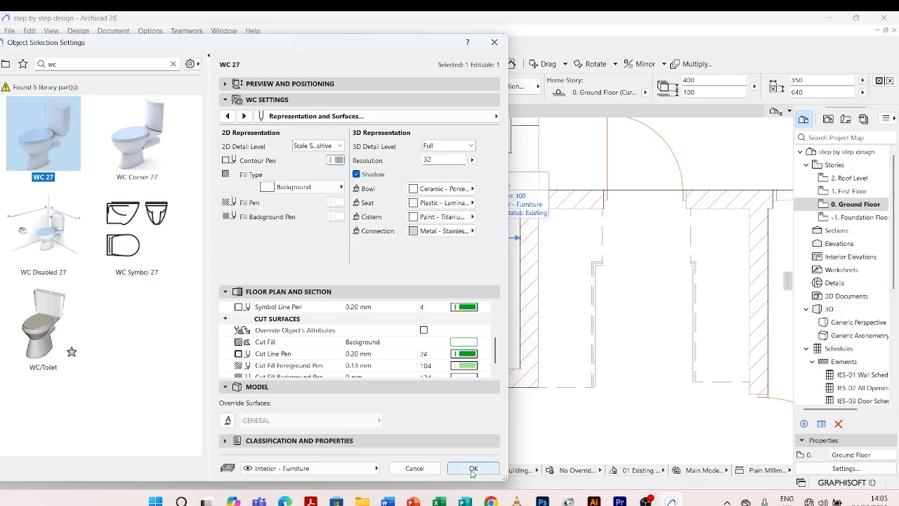
pyautogui.click(473, 468)
pyautogui.click(476, 289)
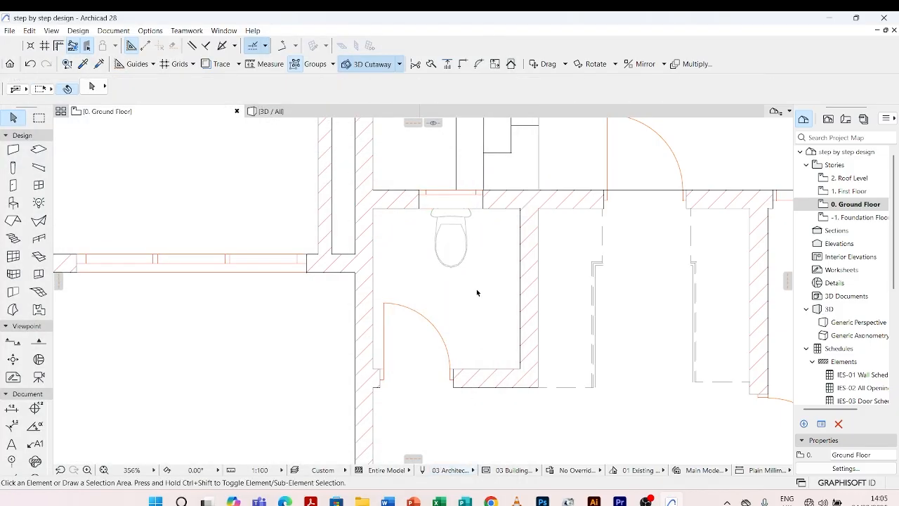
pyautogui.scroll(-5, 435, 225)
pyautogui.scroll(4, 425, 253)
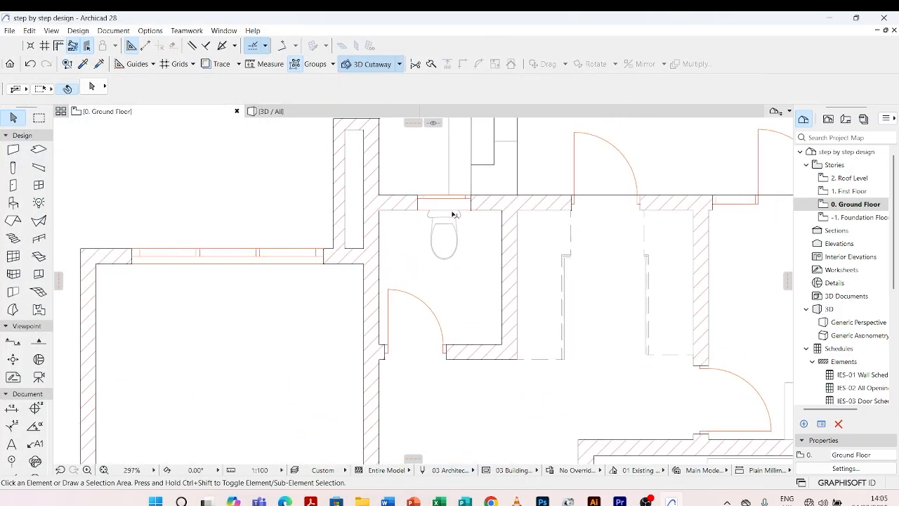
pyautogui.scroll(-1, 453, 224)
pyautogui.scroll(3, 456, 272)
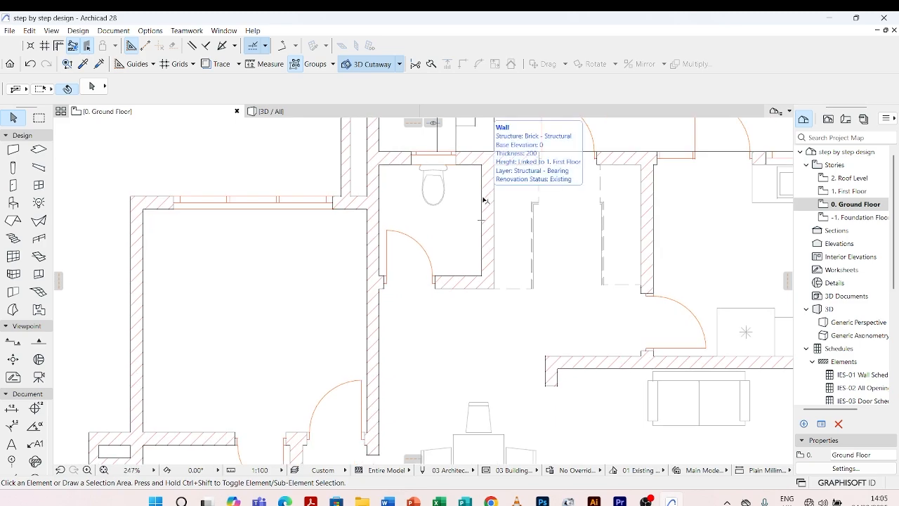
pyautogui.scroll(1, 482, 203)
pyautogui.scroll(-2, 465, 218)
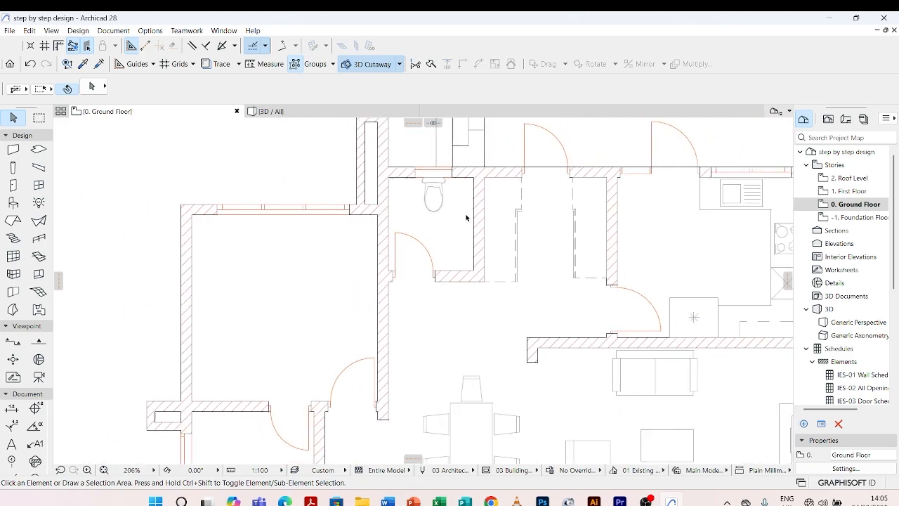
# Search the object library for "basin" and choose Basin 27 with the Rectangular basin type for placement.
pyautogui.scroll(2, 472, 216)
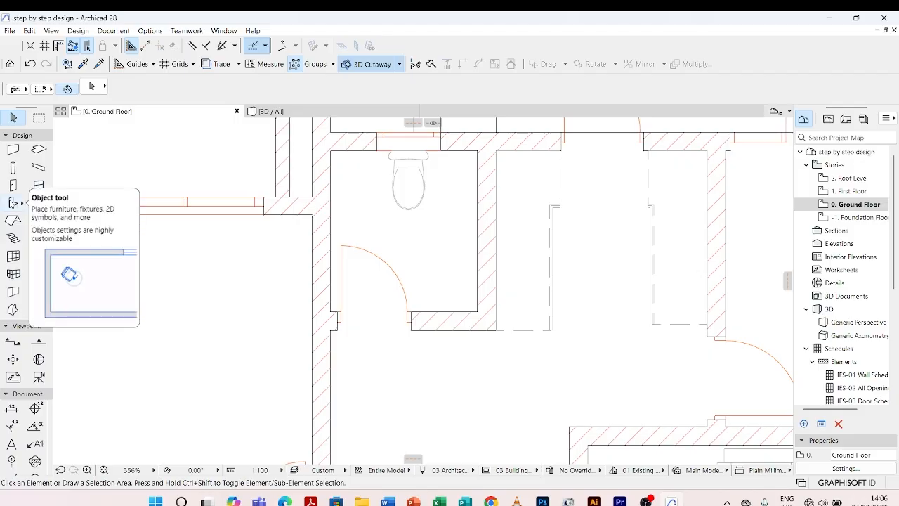
pyautogui.doubleClick(12, 202)
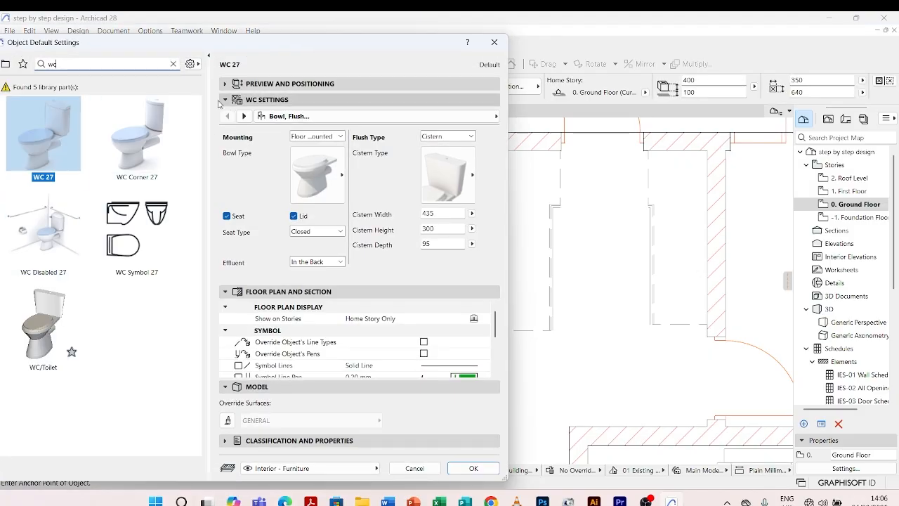
pyautogui.moveTo(109, 65); pyautogui.dragTo(24, 66)
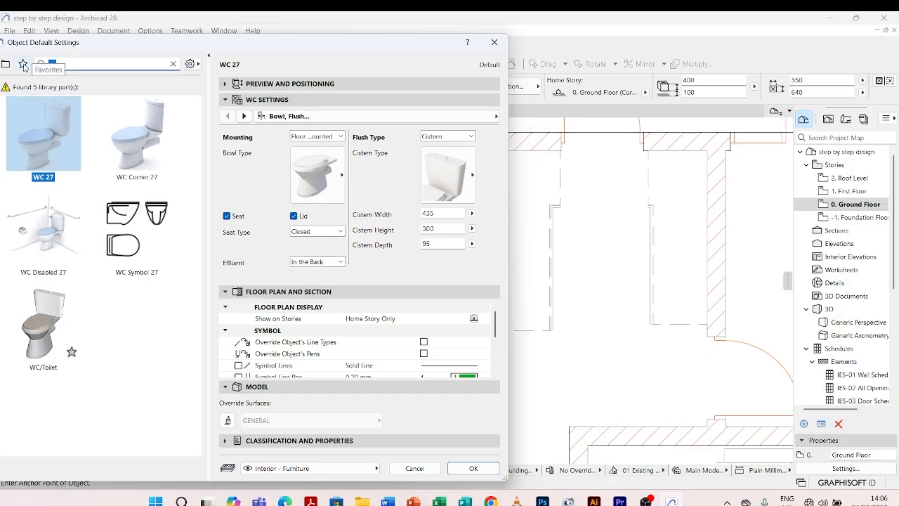
pyautogui.write('basin')
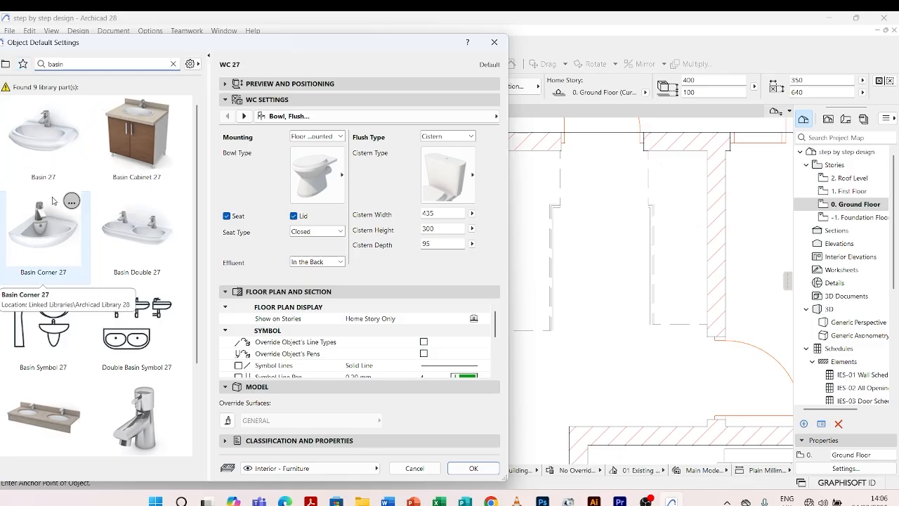
pyautogui.click(48, 130)
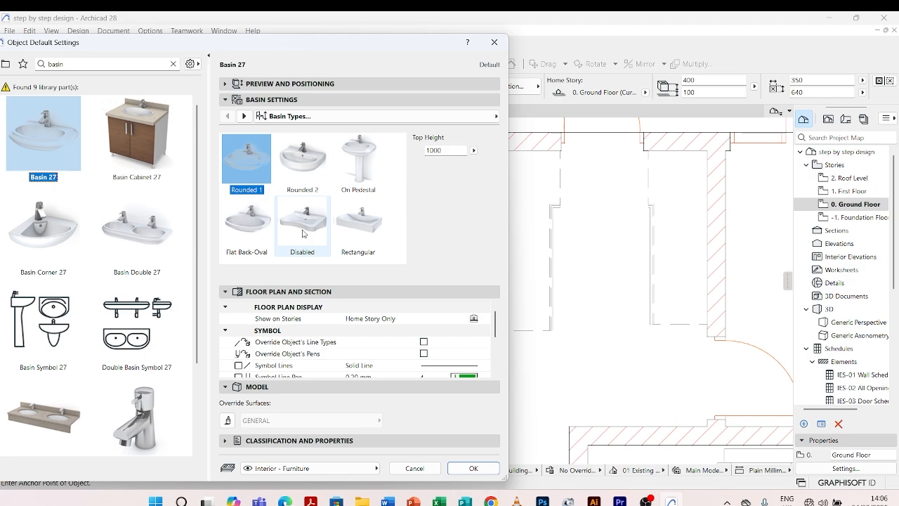
pyautogui.click(358, 225)
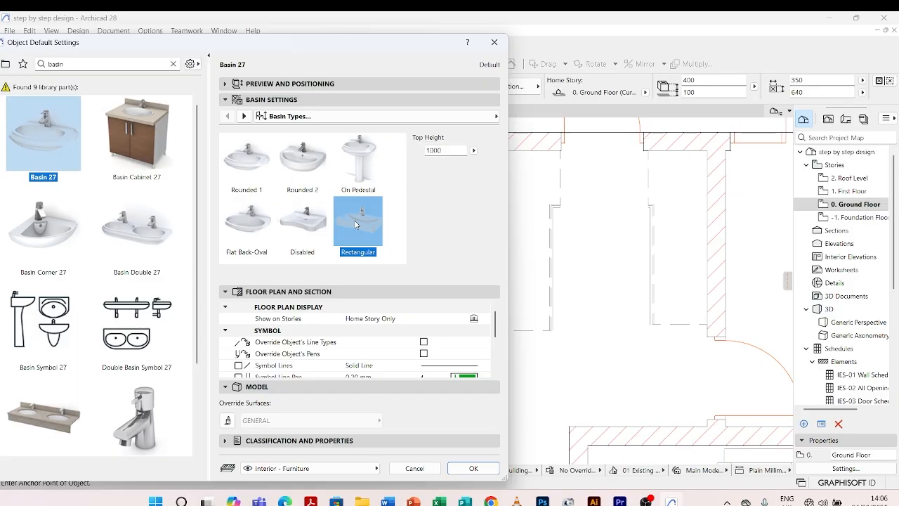
# Set the basin's 2D contour pen to the same grey as the WC and accept the default settings.
pyautogui.click(244, 117)
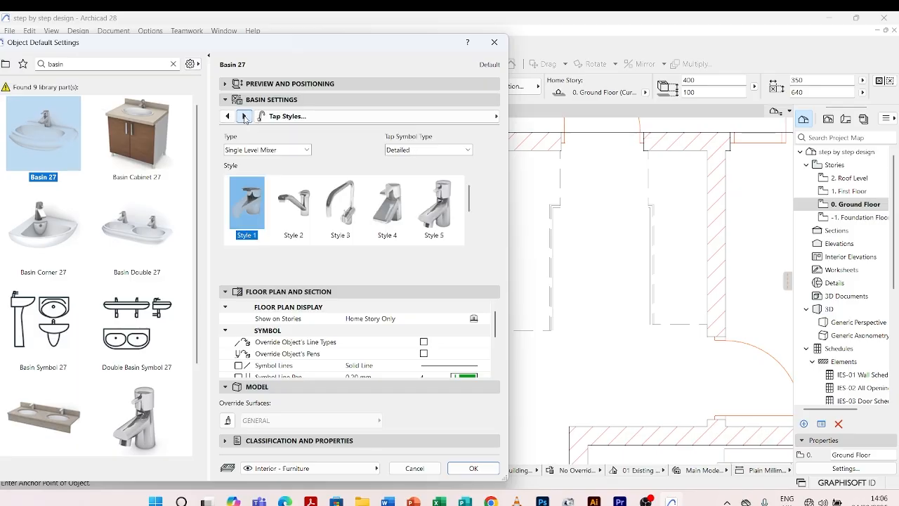
pyautogui.click(244, 117)
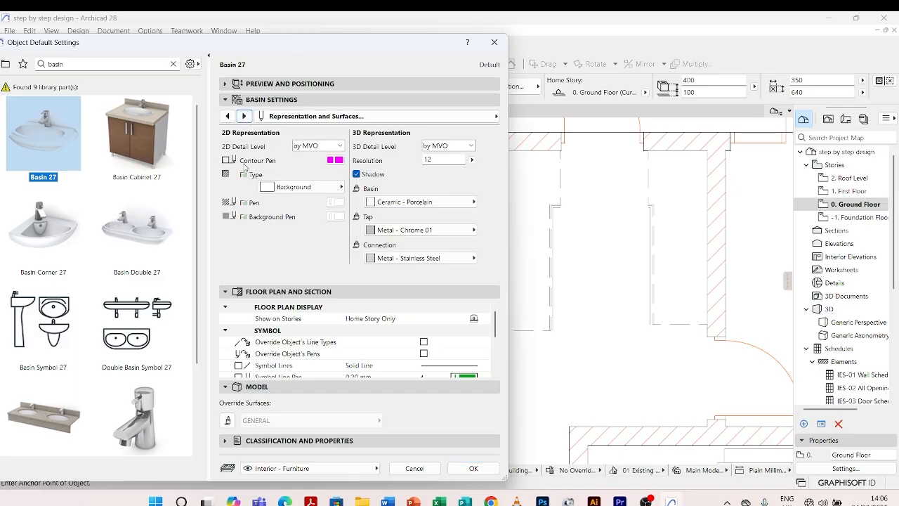
pyautogui.click(339, 161)
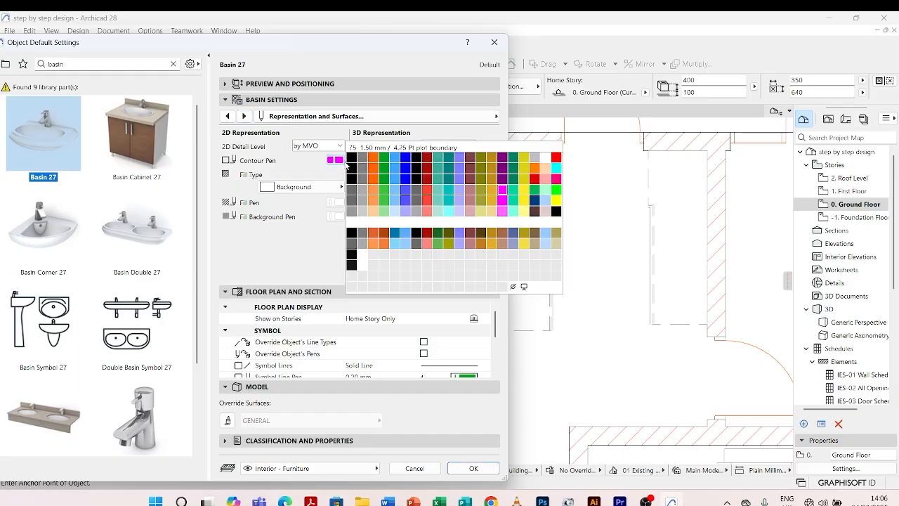
pyautogui.click(364, 203)
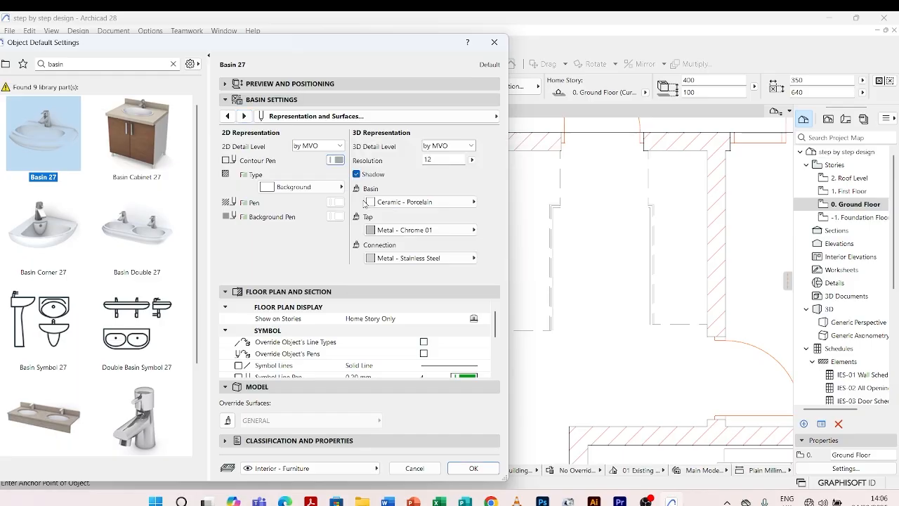
pyautogui.click(474, 468)
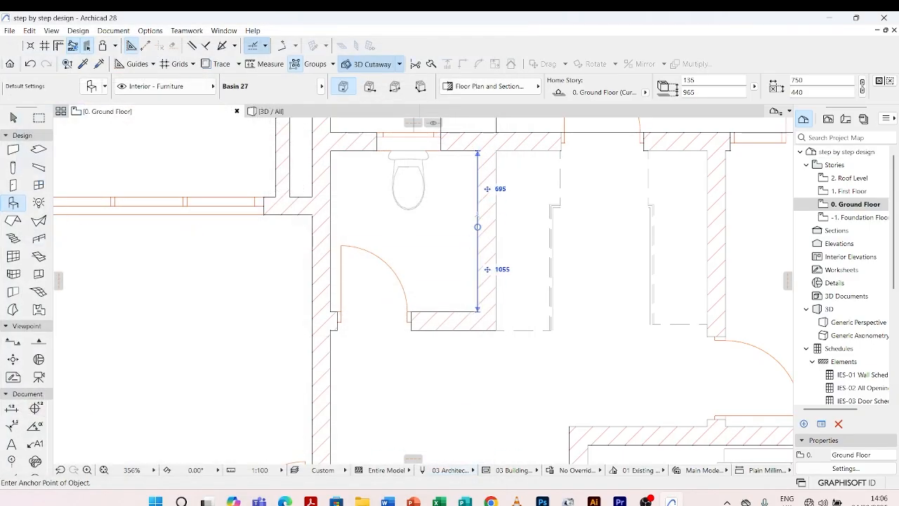
# Place the basin in the toilet room near the wall opposite the hinge side, about 539 from the door wall, and leave placement.
pyautogui.click(458, 222)
pyautogui.scroll(5, 457, 221)
pyautogui.press('Escape')
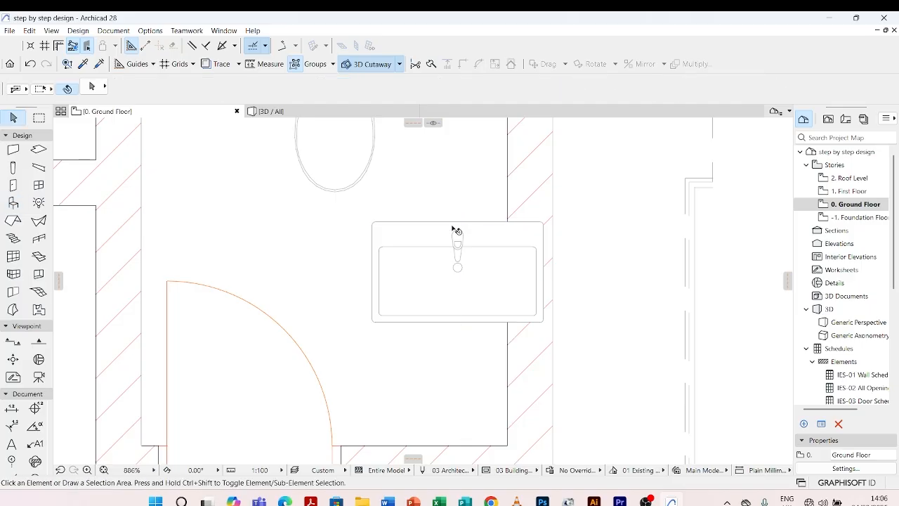
# Rotate the basin by -90° about the midpoint of its back edge.
pyautogui.click(453, 225)
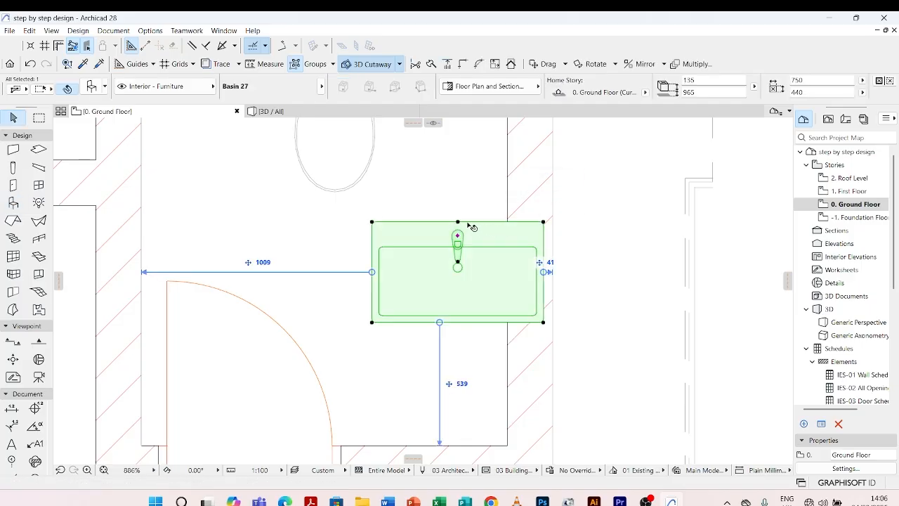
pyautogui.hotkey('ctrl', 'e')
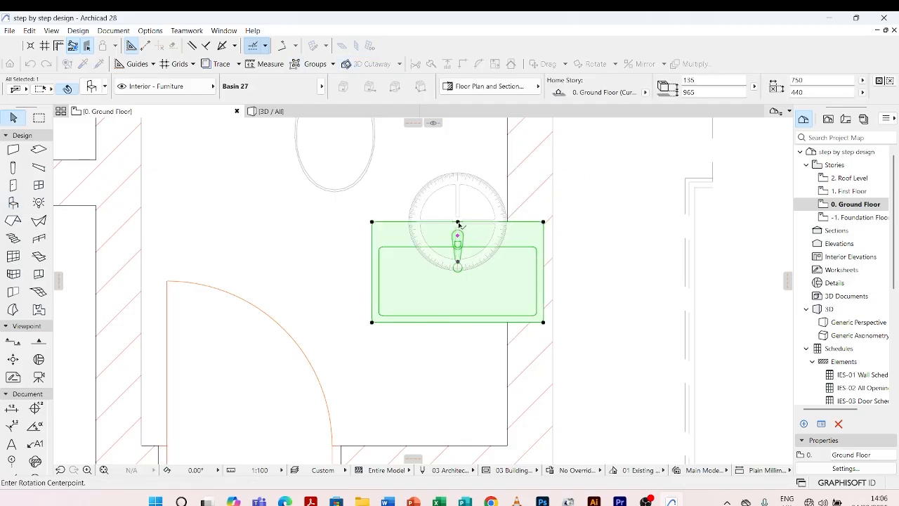
pyautogui.click(458, 222)
pyautogui.click(537, 223)
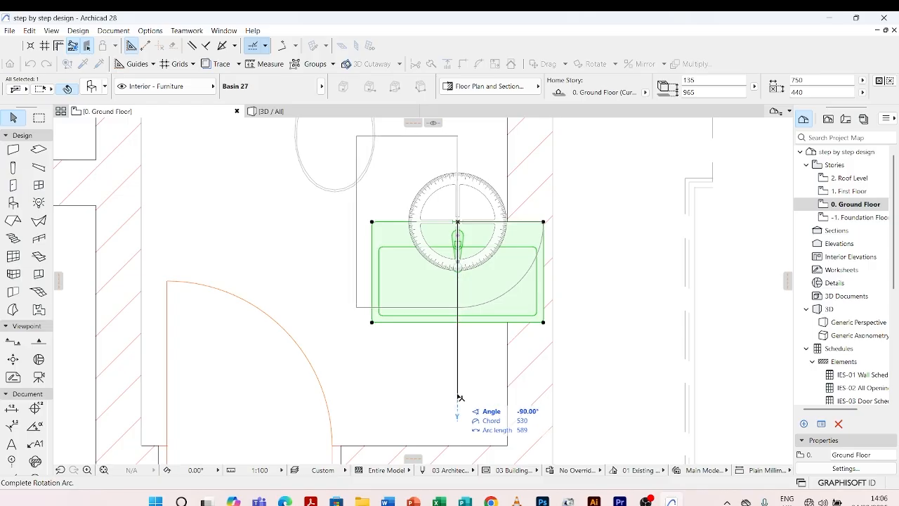
pyautogui.click(457, 394)
# Move the basin so its back edge meets the toilet's side wall, about 297 from the door wall, and deselect it.
pyautogui.click(458, 222)
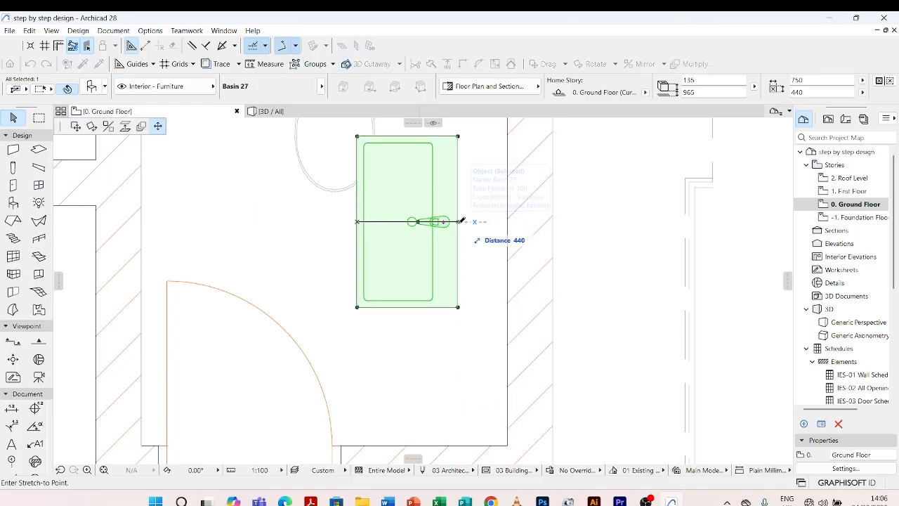
pyautogui.click(77, 127)
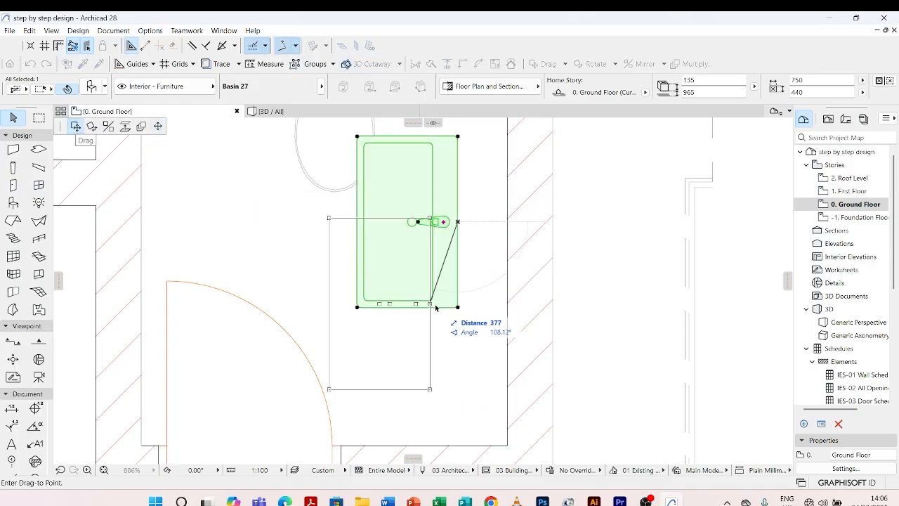
pyautogui.click(507, 292)
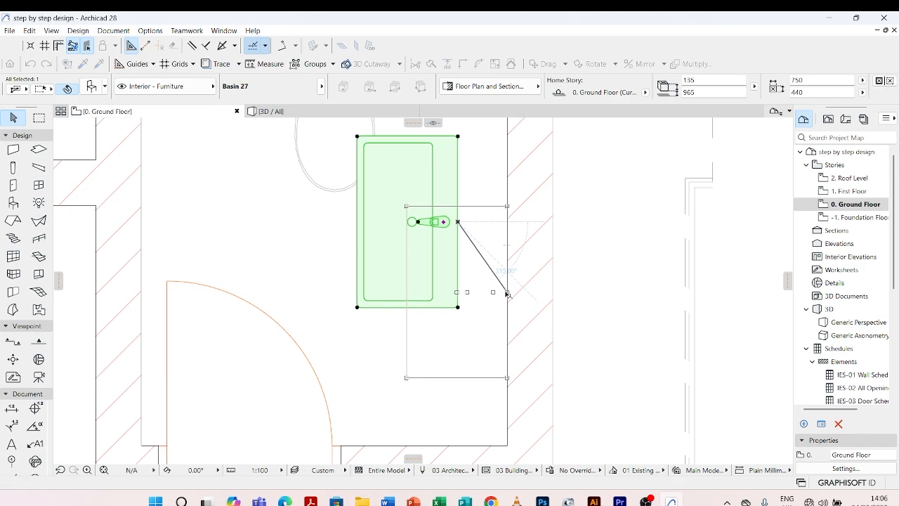
pyautogui.scroll(-5, 482, 240)
pyautogui.press('Escape')
pyautogui.scroll(-5, 457, 297)
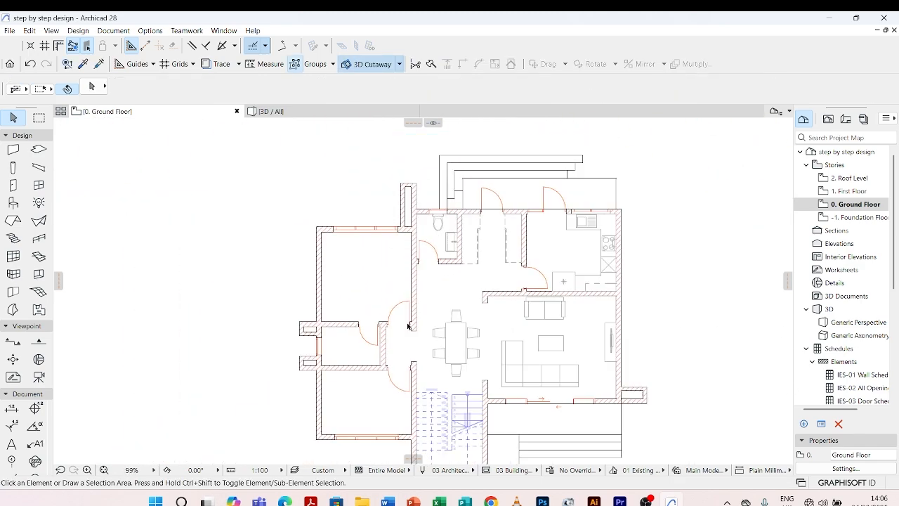
# Copy the toilet's basin into the hallway outside the toilet door, about 81 from the bedroom wall.
pyautogui.scroll(5, 420, 288)
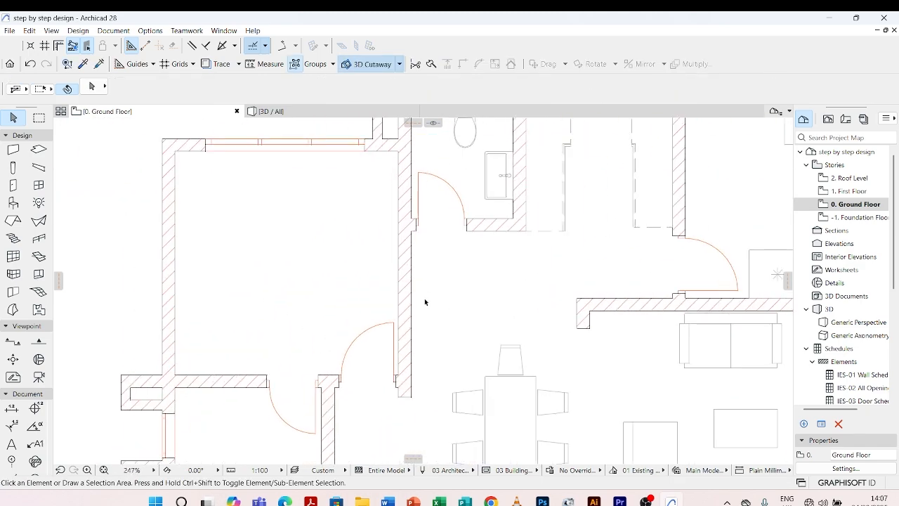
pyautogui.click(498, 158)
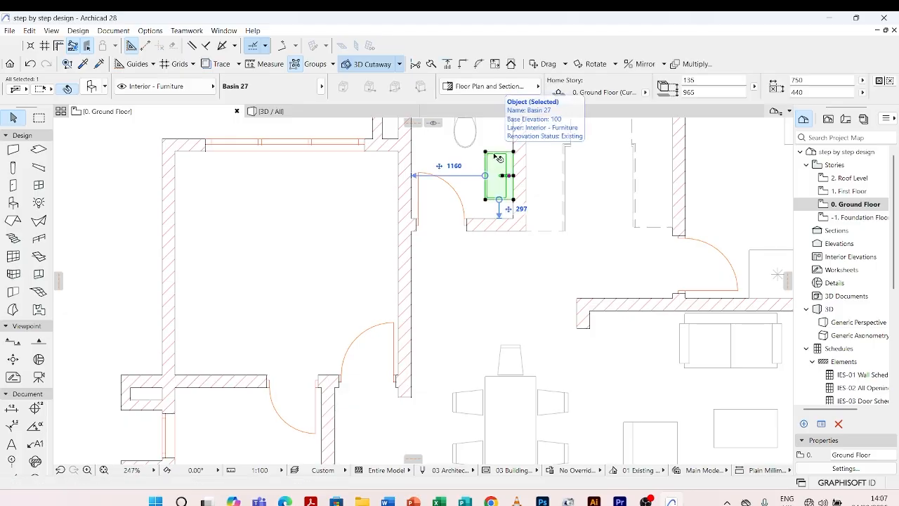
pyautogui.hotkey('ctrl', 'shift', 'd')
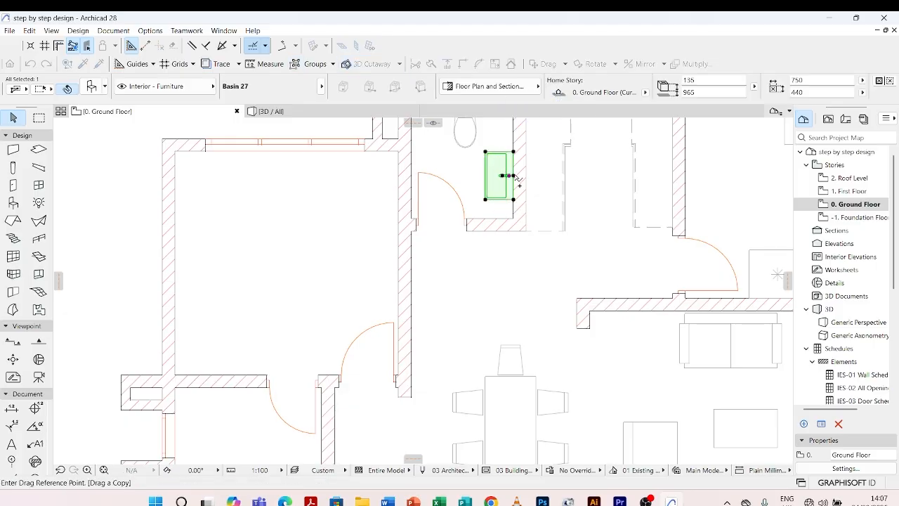
pyautogui.click(512, 175)
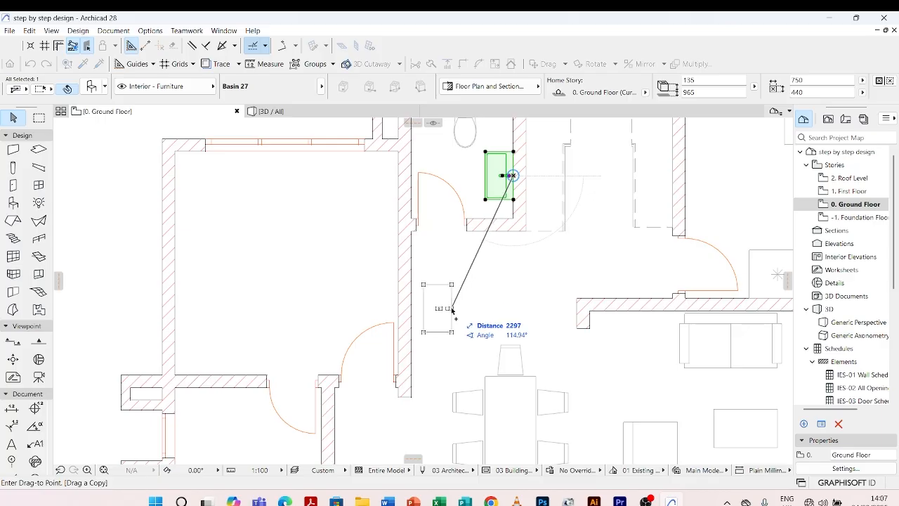
pyautogui.click(444, 301)
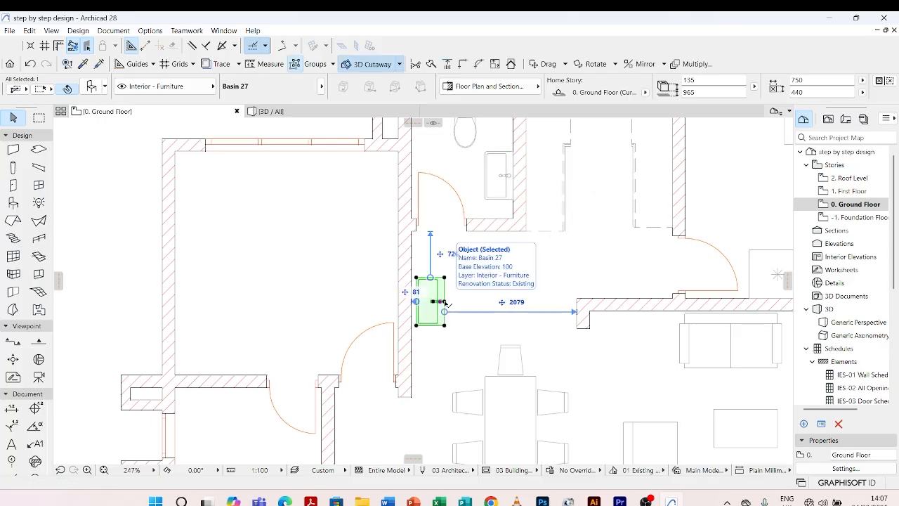
# Rotate the hallway basin by 180° about the midpoint of its back edge.
pyautogui.hotkey('ctrl', 'e')
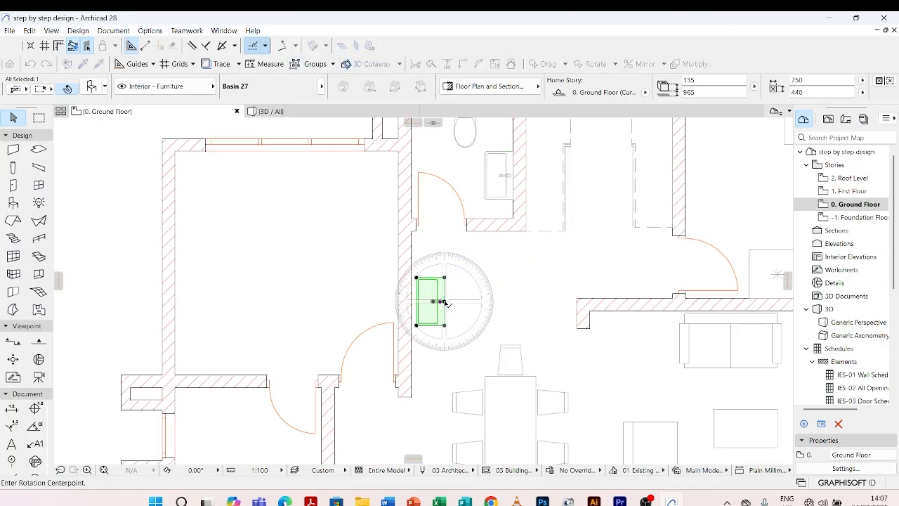
pyautogui.click(444, 301)
pyautogui.click(445, 371)
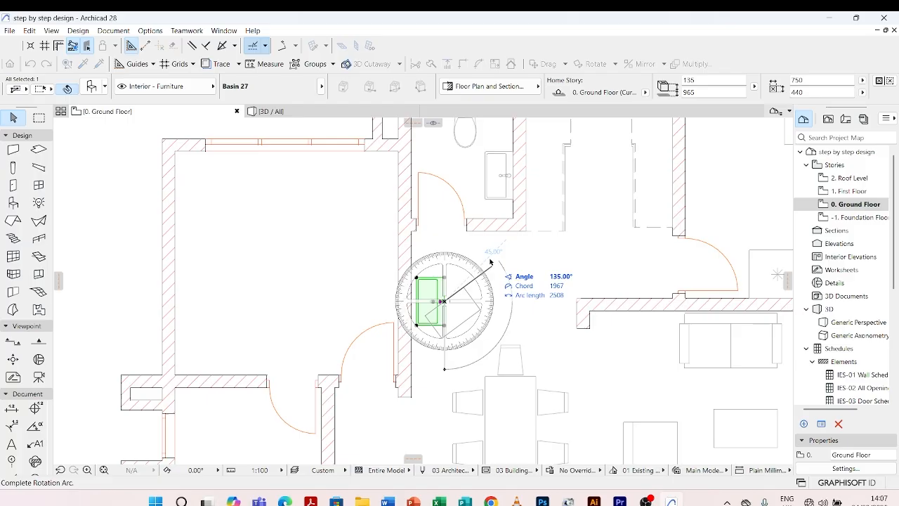
pyautogui.click(444, 236)
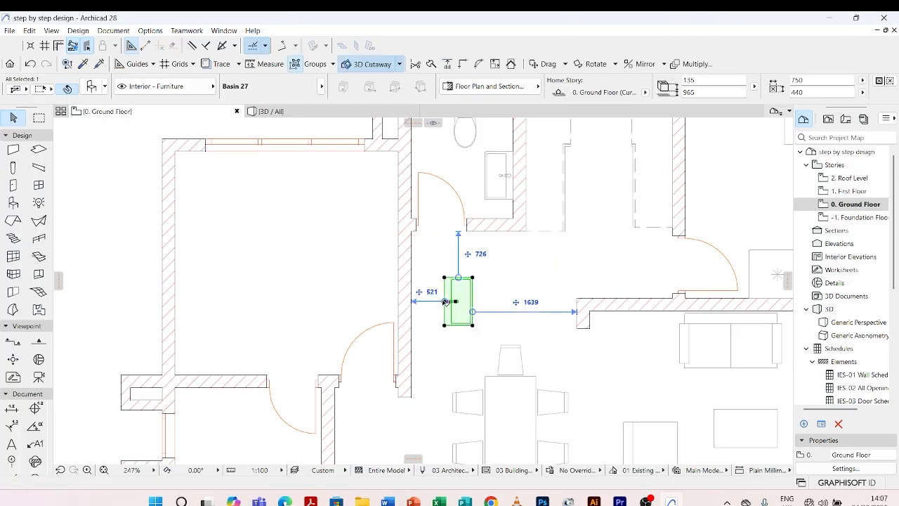
# Move the hallway basin so its back edge meets the bedroom wall, about 642 from the toilet door wall, and deselect it.
pyautogui.click(444, 301)
pyautogui.scroll(4, 421, 301)
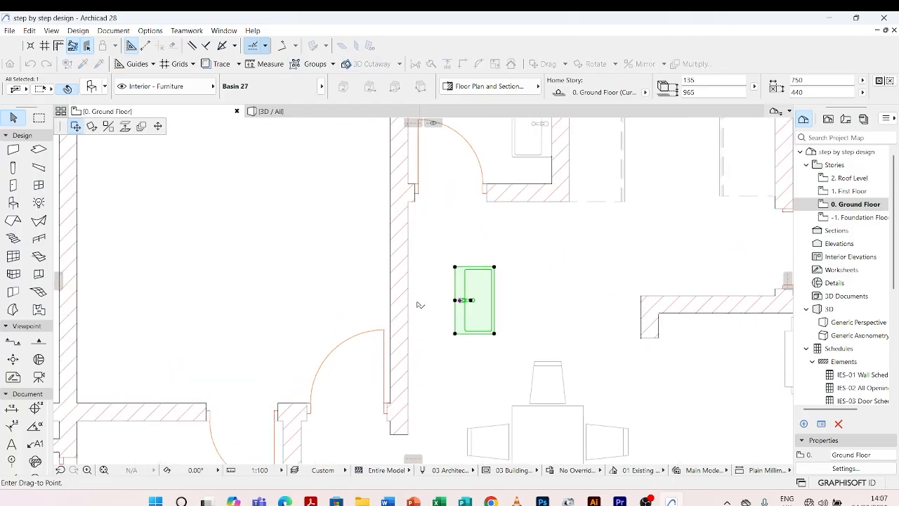
pyautogui.click(405, 287)
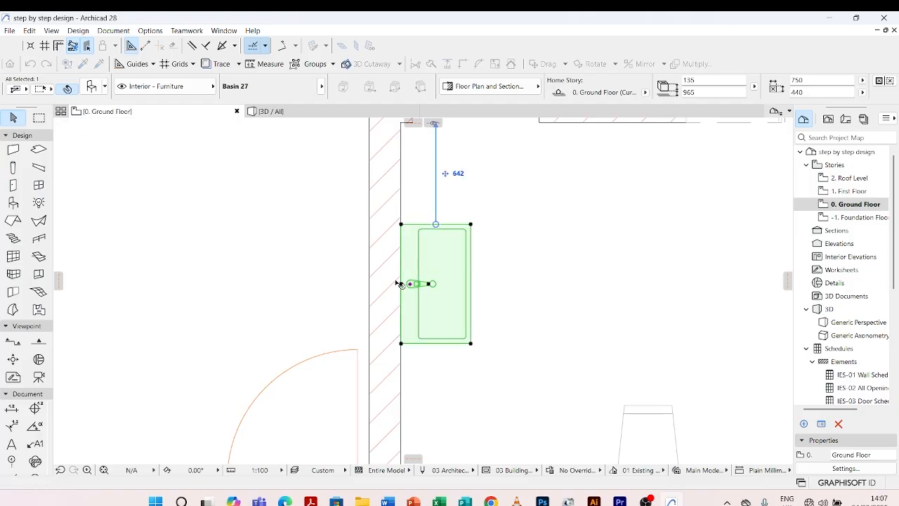
pyautogui.scroll(-4, 415, 257)
pyautogui.click(416, 258)
pyautogui.scroll(-3, 377, 267)
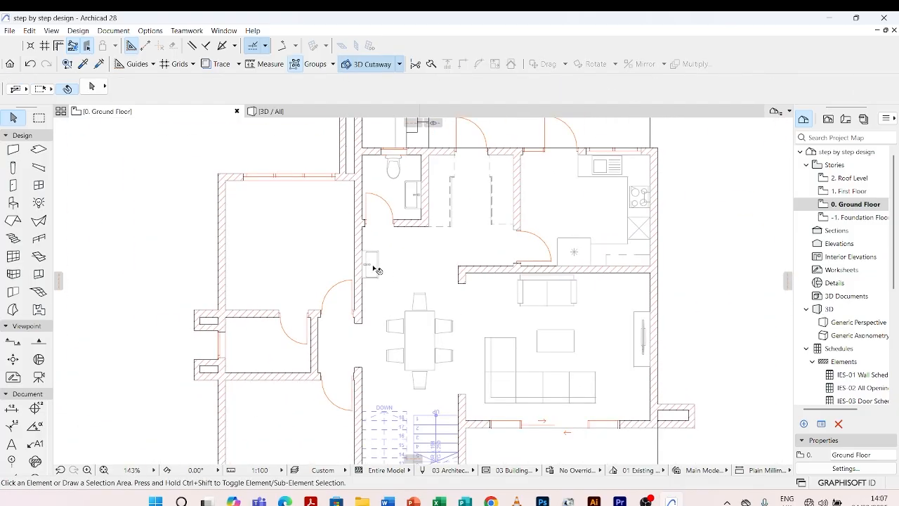
pyautogui.scroll(-3, 394, 283)
pyautogui.scroll(3, 384, 274)
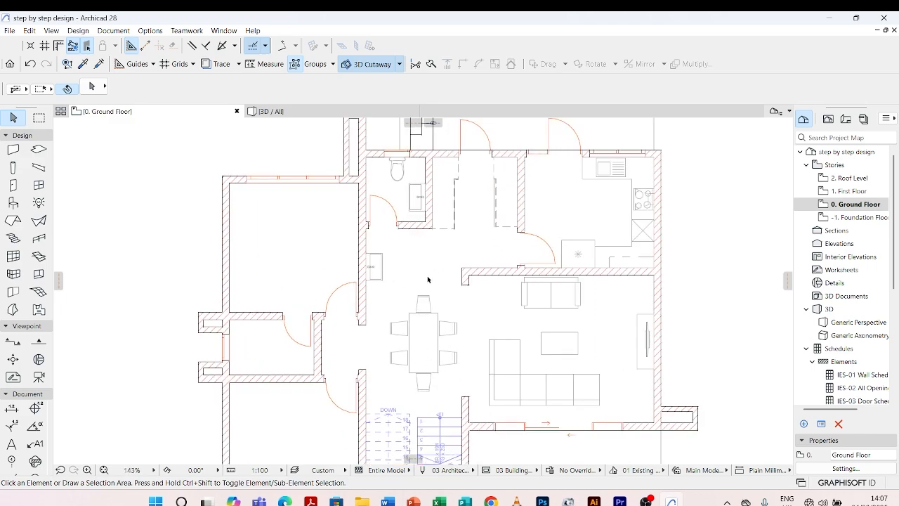
pyautogui.scroll(-4, 428, 277)
pyautogui.scroll(6, 473, 249)
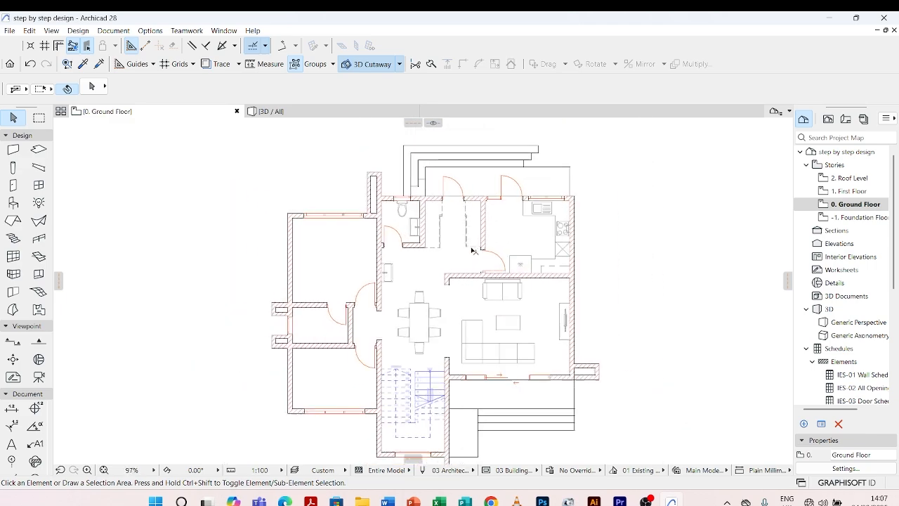
pyautogui.scroll(-4, 436, 210)
# Change the toilet's basin type to Rounded 2 and deselect the basin.
pyautogui.scroll(7, 412, 235)
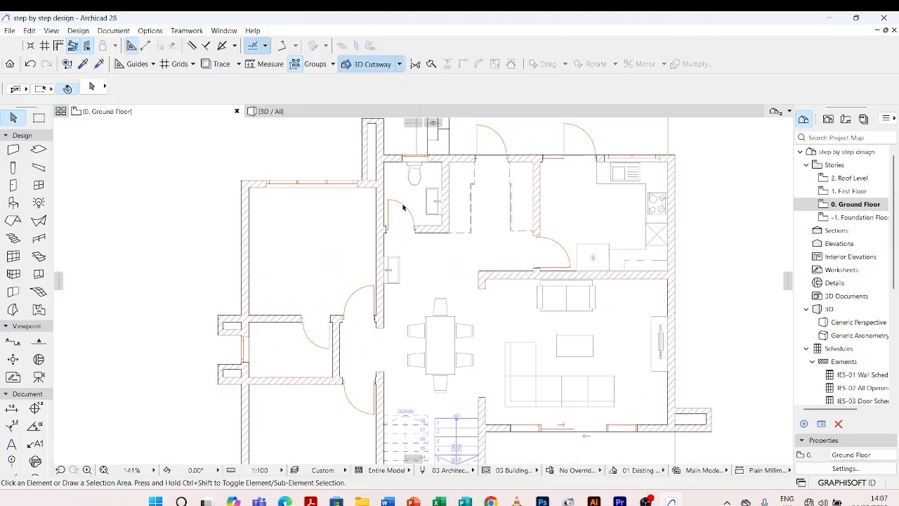
pyautogui.click(453, 186)
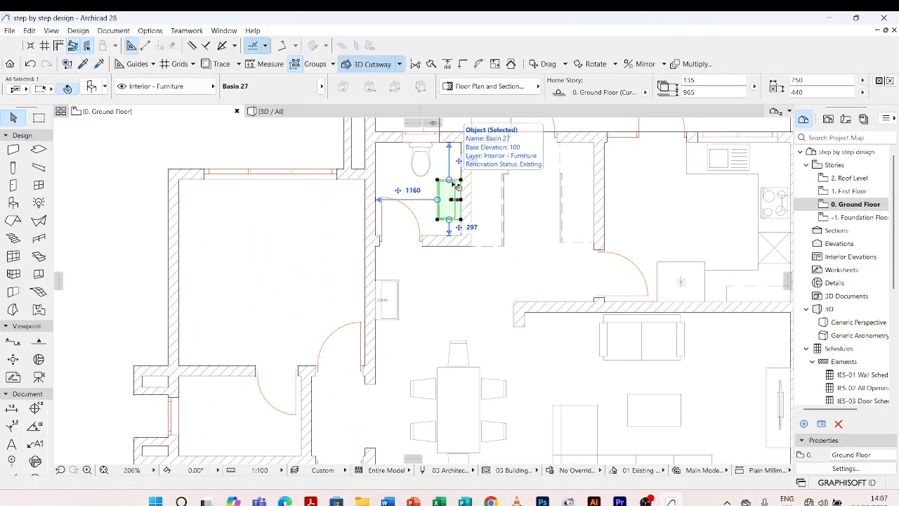
pyautogui.doubleClick(456, 186)
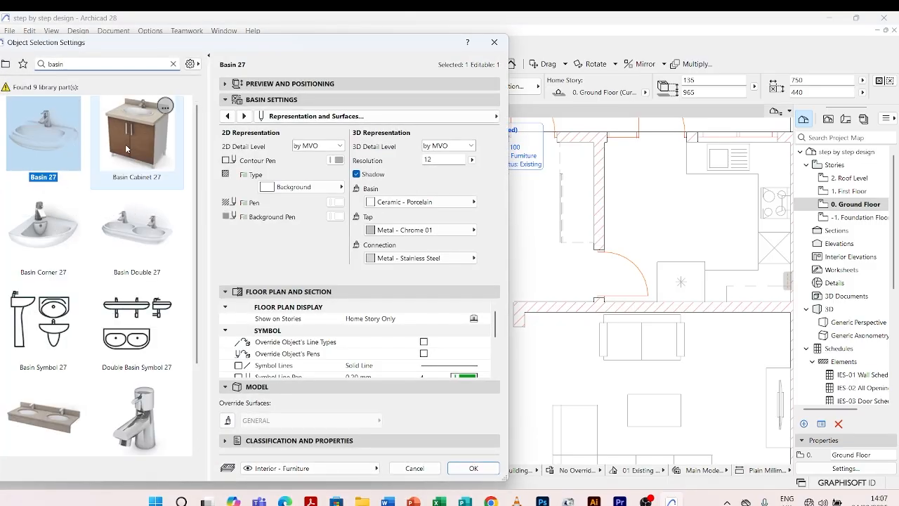
pyautogui.click(227, 116)
pyautogui.click(226, 117)
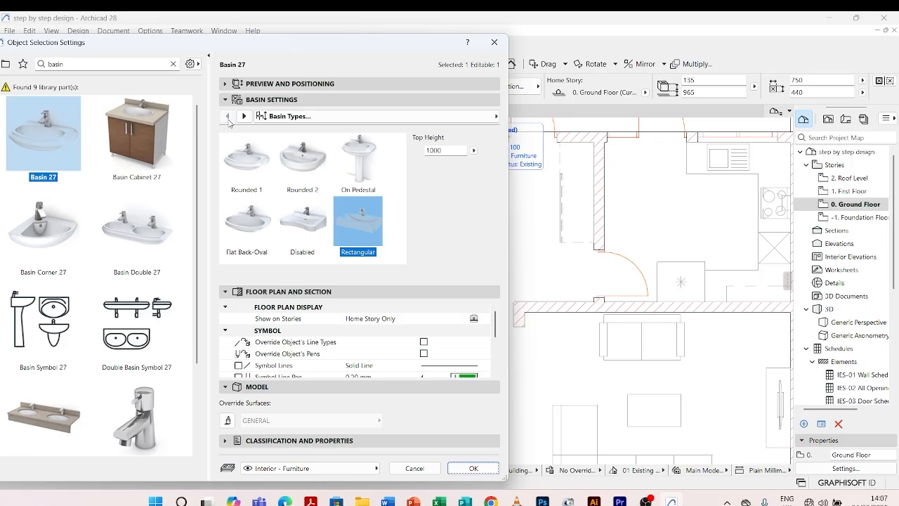
pyautogui.click(303, 165)
pyautogui.click(472, 468)
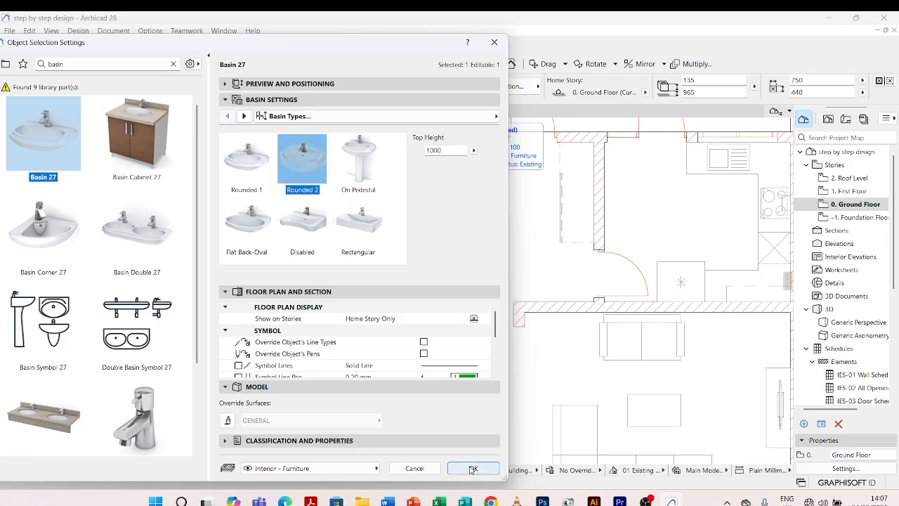
pyautogui.click(440, 275)
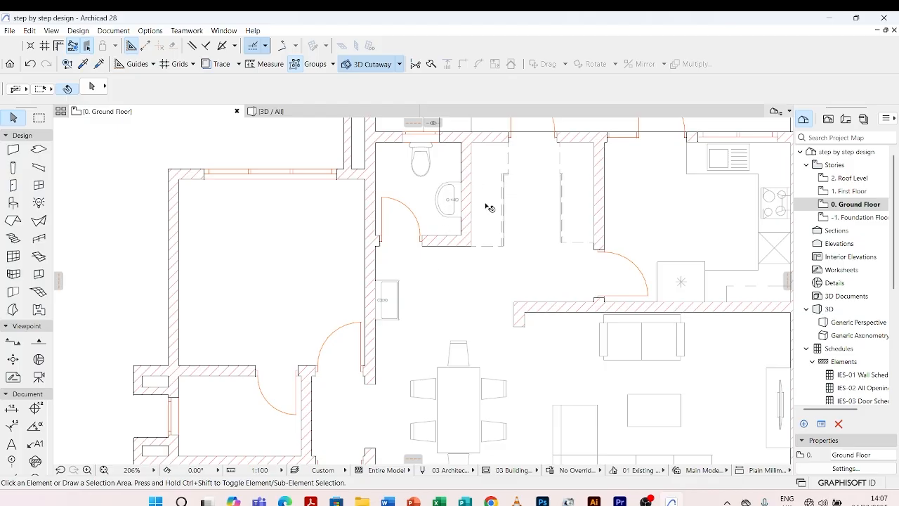
# Look over the ground floor plan and the unfurnished bedroom beside the toilet and hallway.
pyautogui.scroll(-3, 492, 271)
pyautogui.scroll(-1, 504, 298)
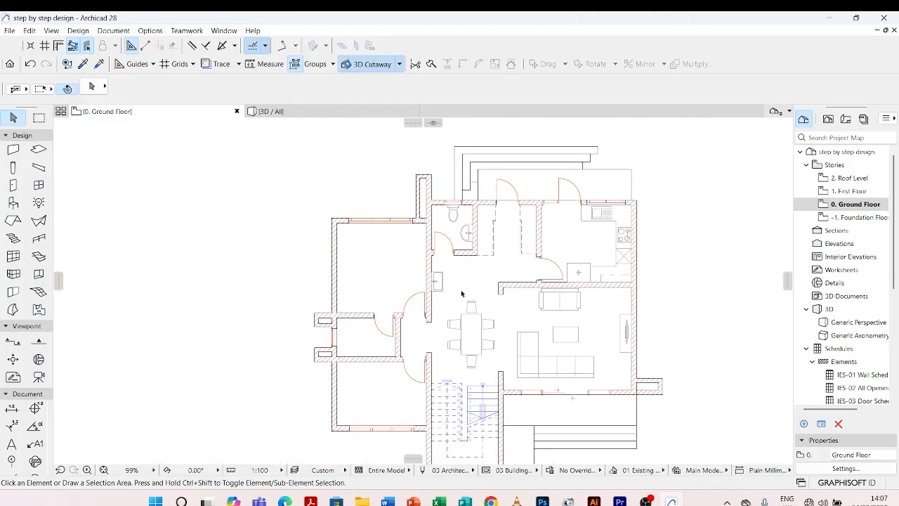
pyautogui.scroll(-4, 463, 258)
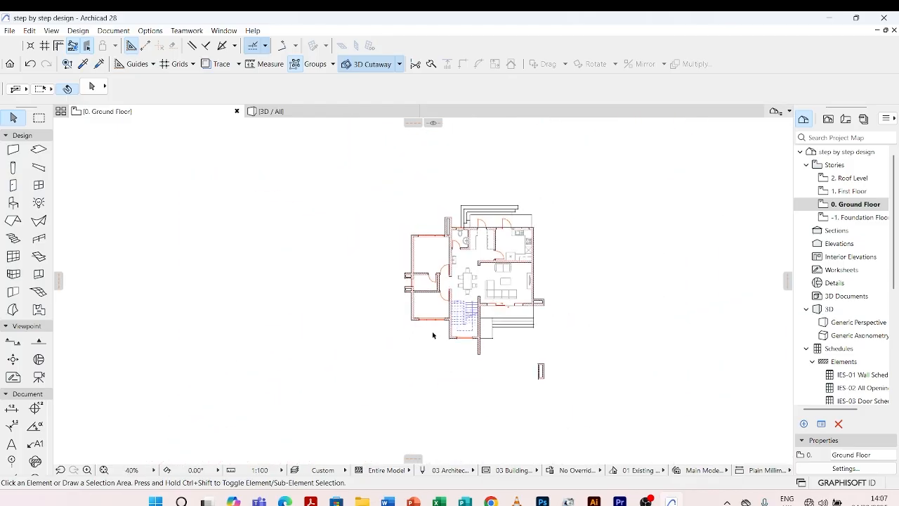
pyautogui.scroll(4, 440, 301)
pyautogui.scroll(-2, 449, 315)
pyautogui.scroll(3, 404, 249)
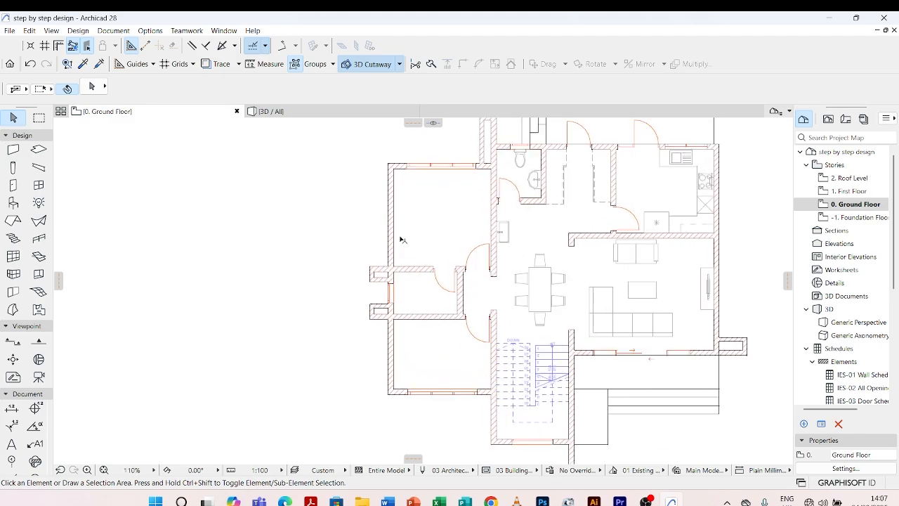
pyautogui.scroll(3, 438, 155)
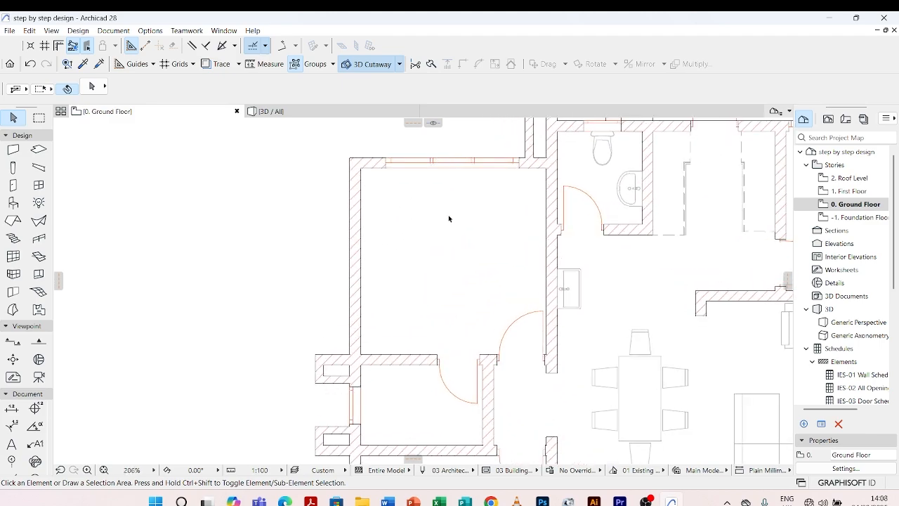
pyautogui.scroll(-2, 446, 267)
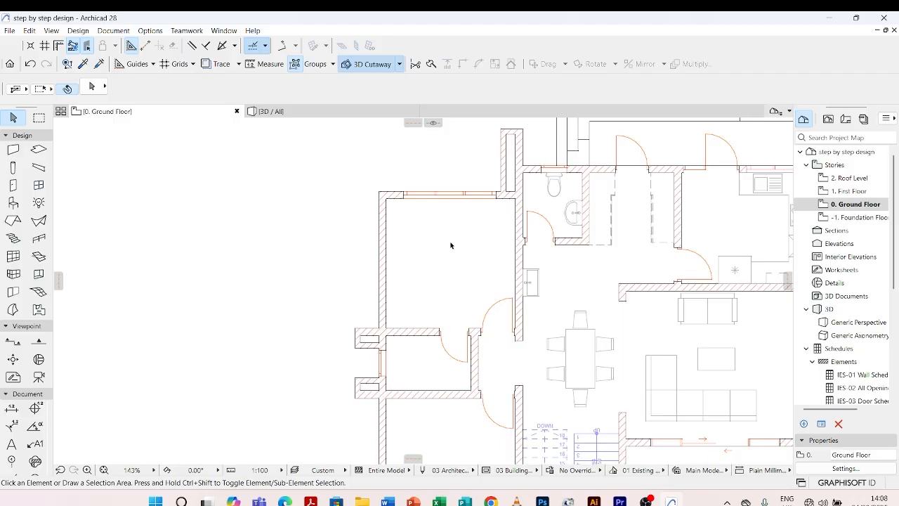
pyautogui.scroll(-3, 404, 251)
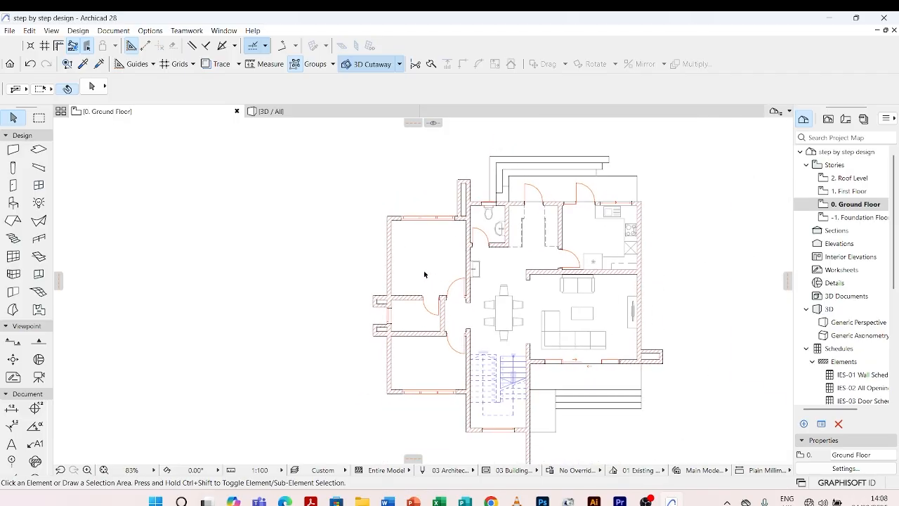
# Search the object library for "bed" and set Bed Double 04 27 as the object for placement.
pyautogui.scroll(3, 424, 274)
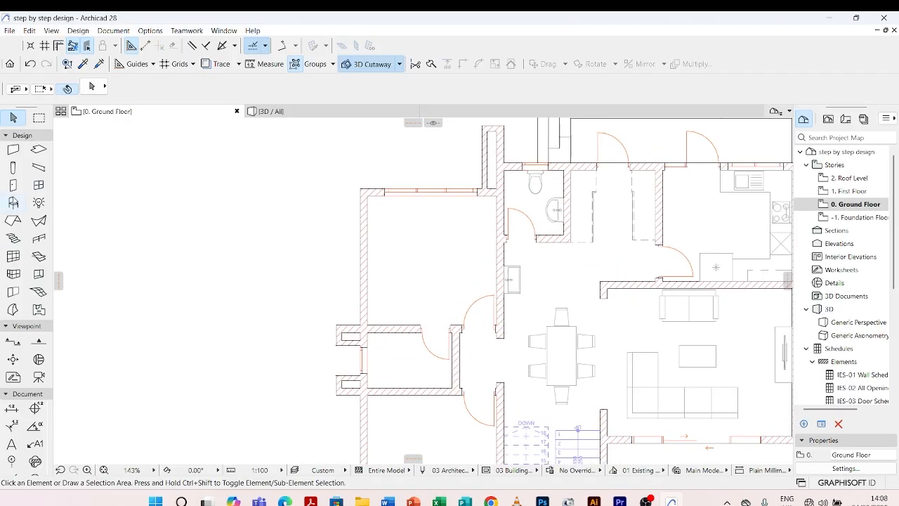
pyautogui.doubleClick(14, 204)
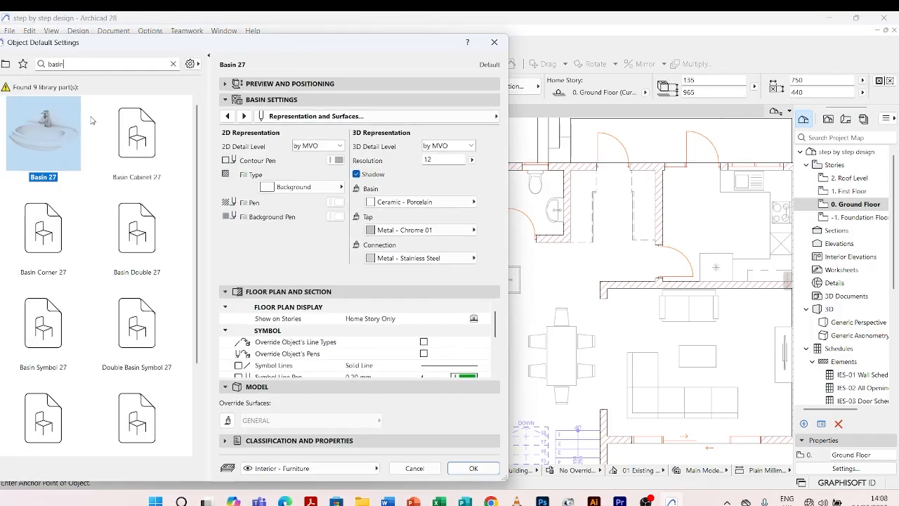
pyautogui.doubleClick(46, 66)
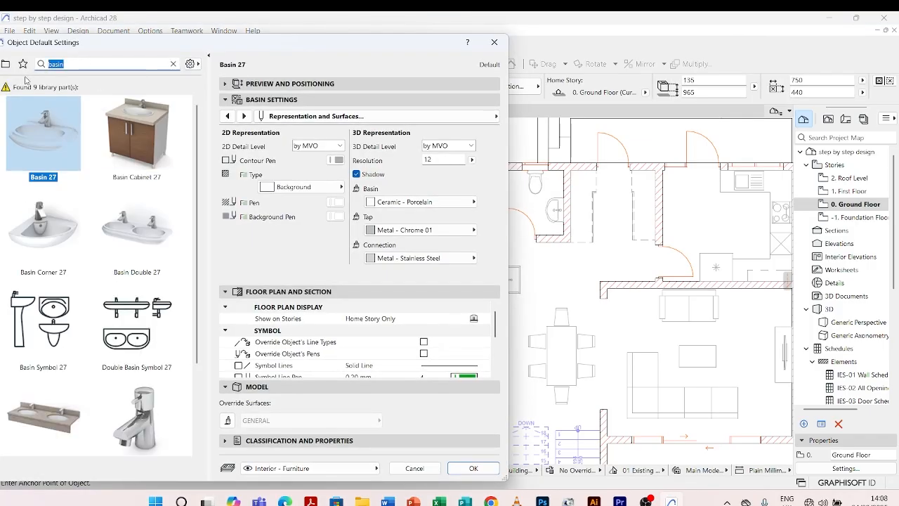
pyautogui.write('bed')
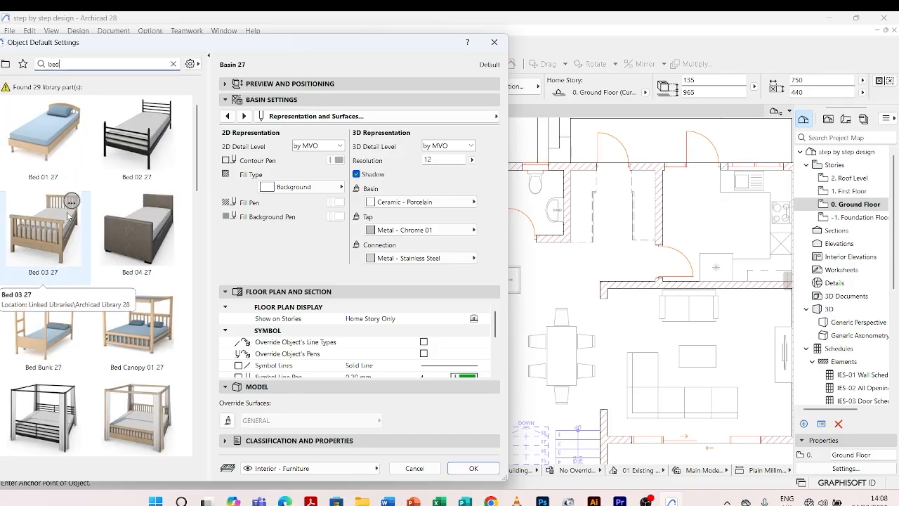
pyautogui.scroll(-3, 99, 221)
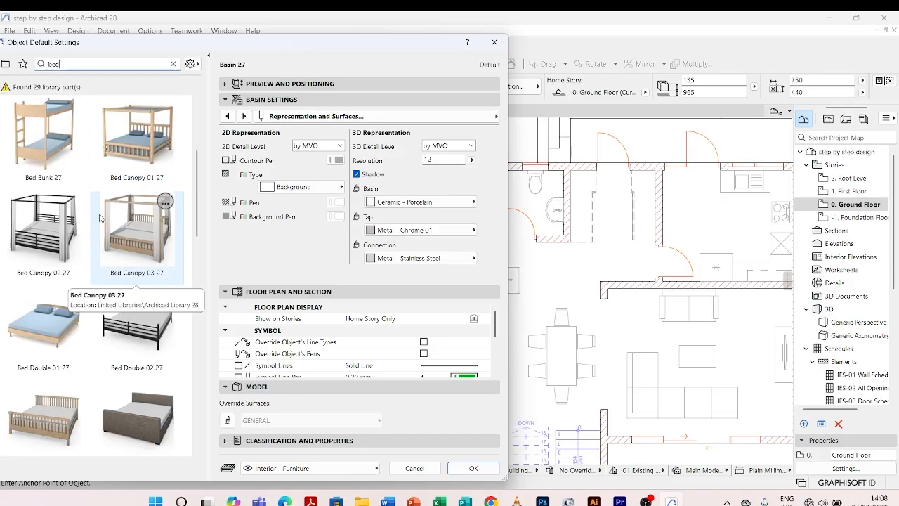
pyautogui.scroll(-1, 100, 218)
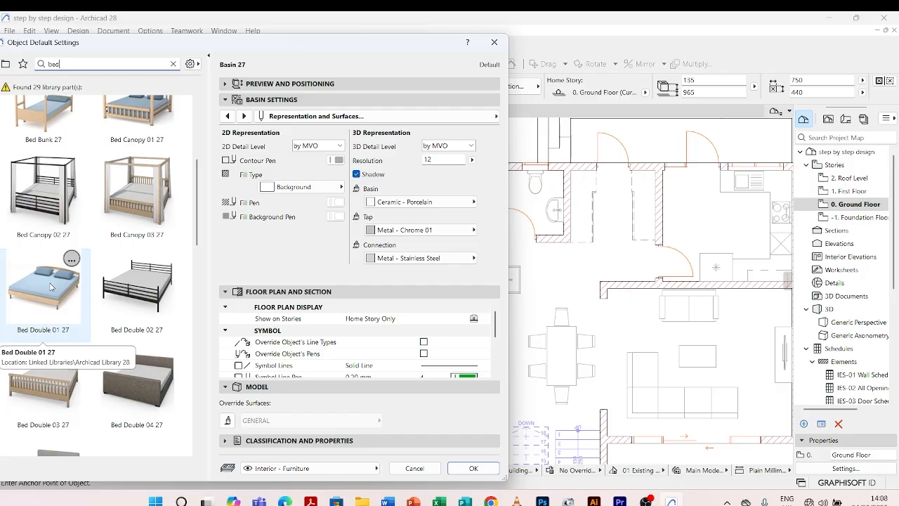
pyautogui.scroll(-1, 139, 279)
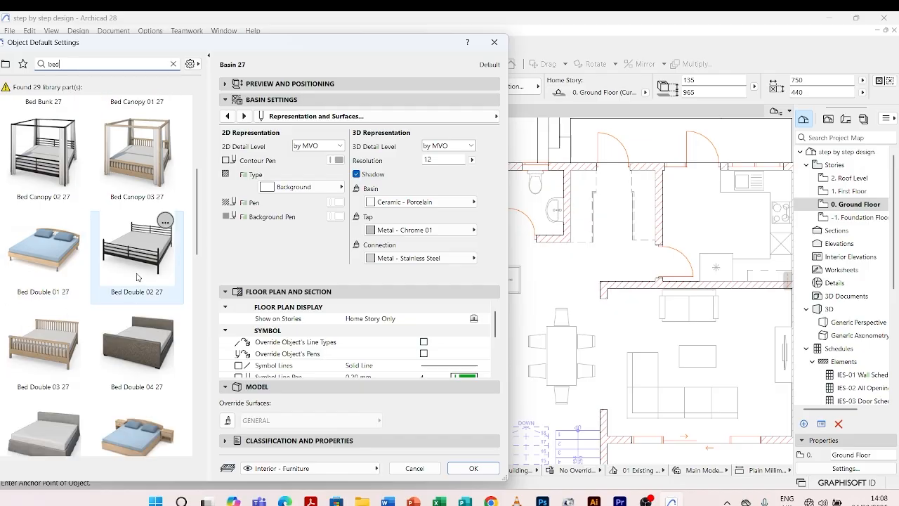
pyautogui.scroll(-3, 132, 252)
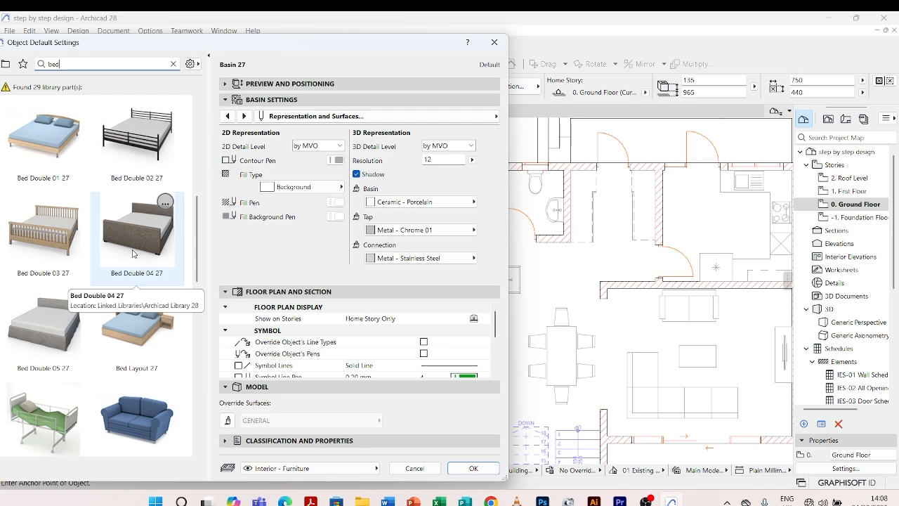
pyautogui.scroll(1, 134, 253)
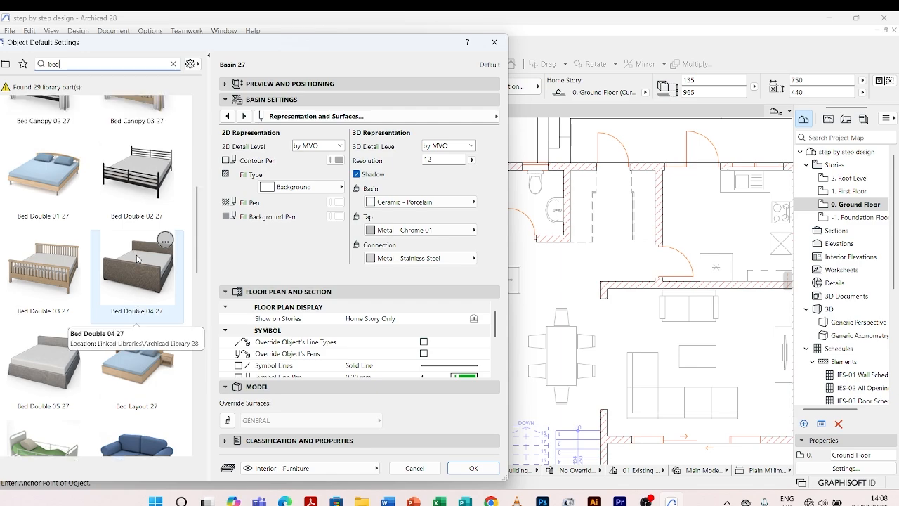
pyautogui.click(137, 259)
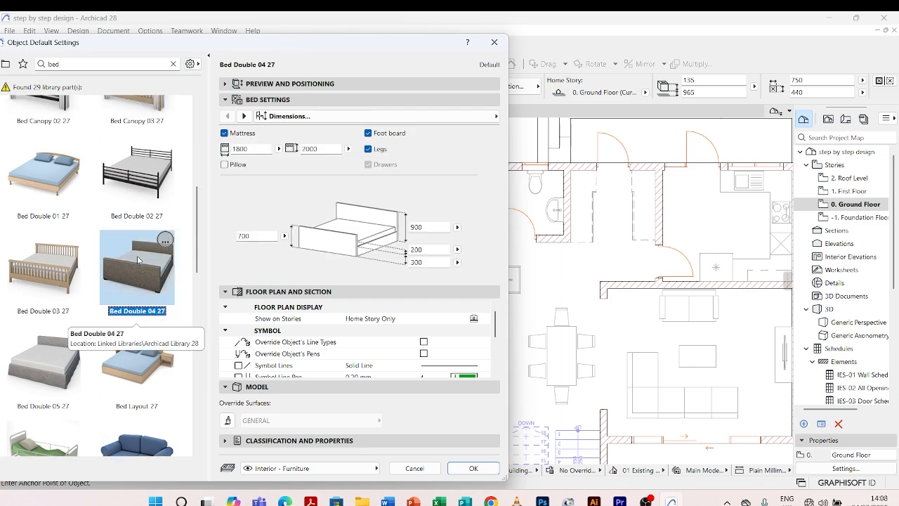
pyautogui.click(463, 468)
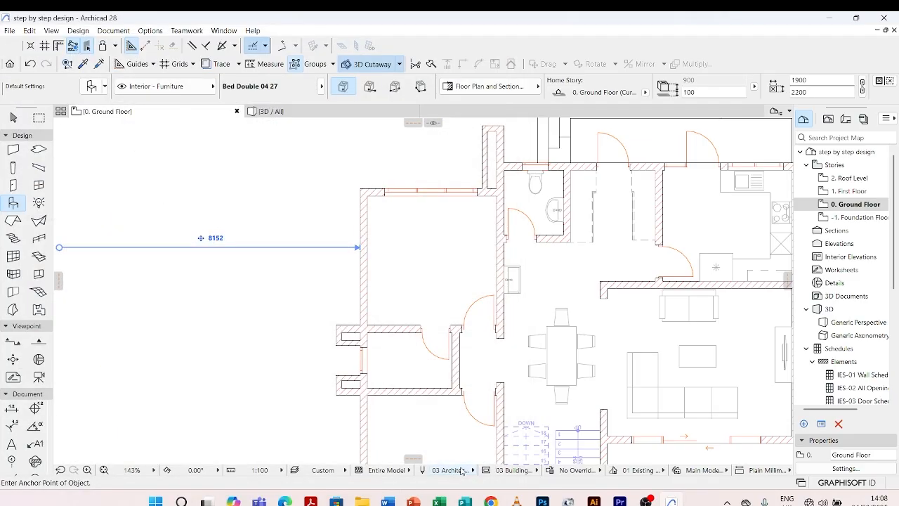
# Place the double bed in the bedroom beside the toilet, about 1368 from the outer side wall, and leave placement.
pyautogui.click(420, 255)
pyautogui.scroll(2, 420, 256)
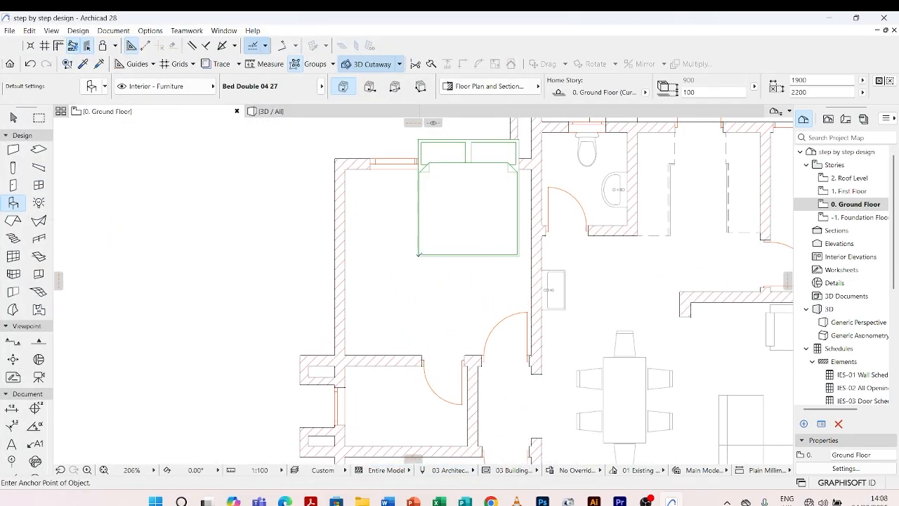
pyautogui.press('Escape')
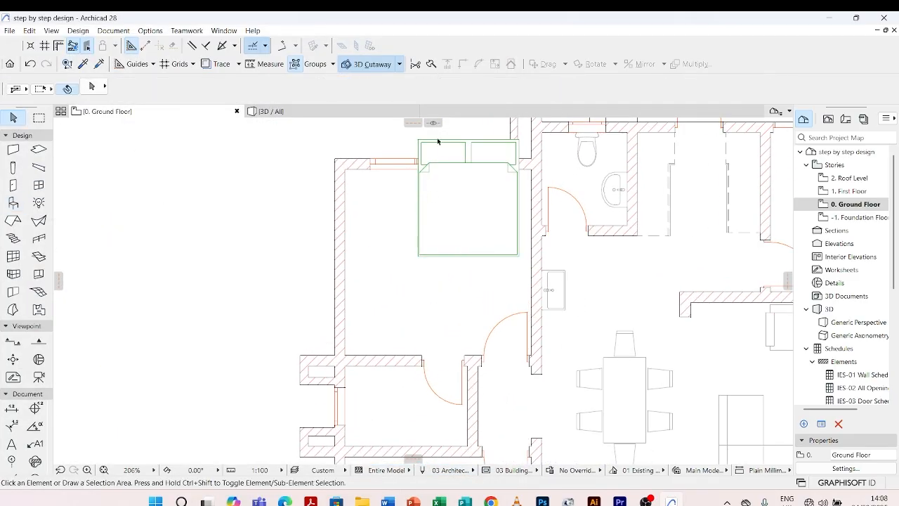
# Move the double bed fully inside the bedroom, about 219 from the outer side wall and 440 from the wall opposite the window.
pyautogui.click(475, 147)
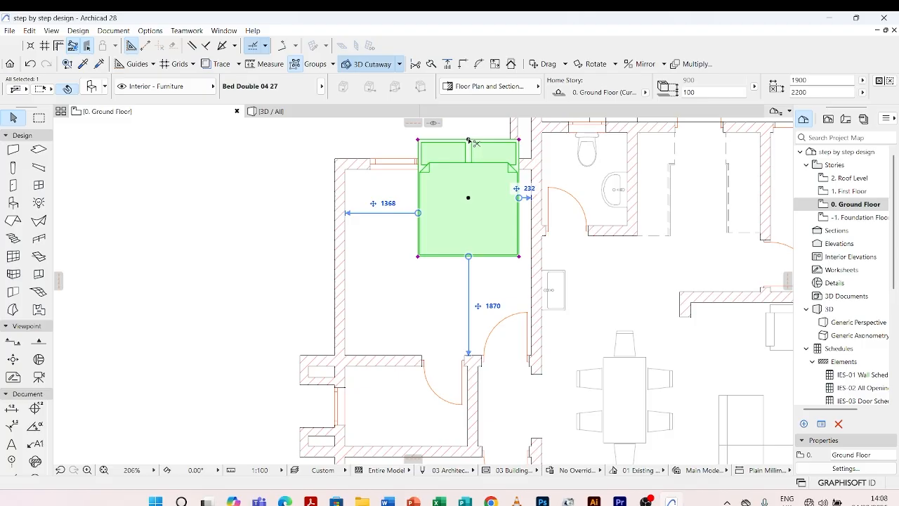
pyautogui.hotkey('ctrl', 'd')
pyautogui.click(469, 140)
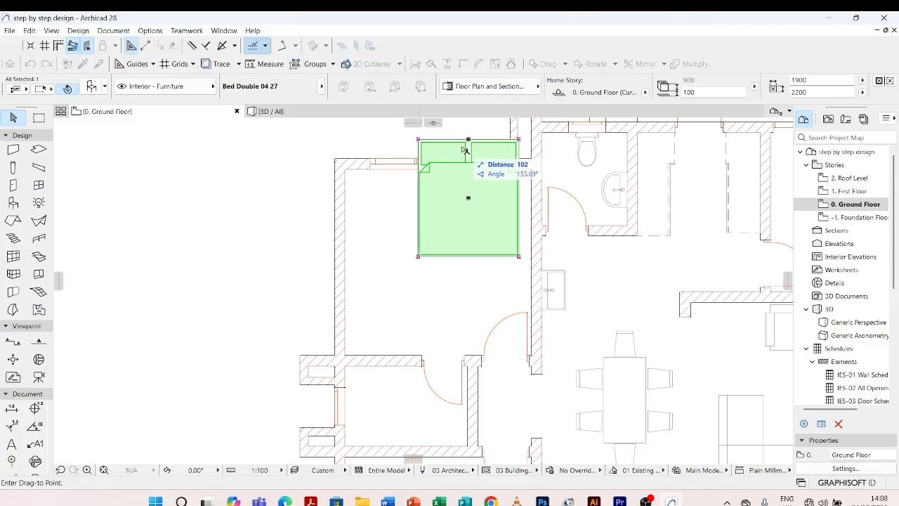
pyautogui.click(407, 216)
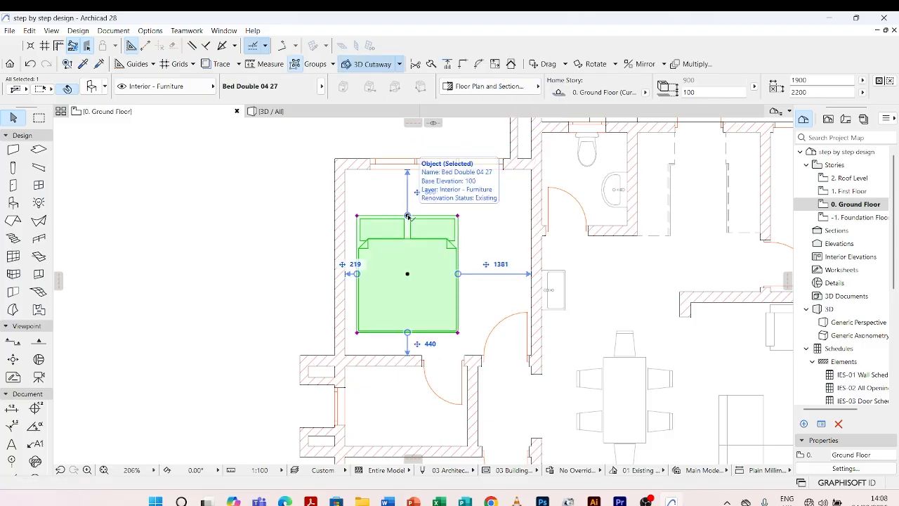
# Rotate the double bed 90° counterclockwise about the midpoint of its headboard edge.
pyautogui.hotkey('ctrl', 'e')
pyautogui.click(408, 216)
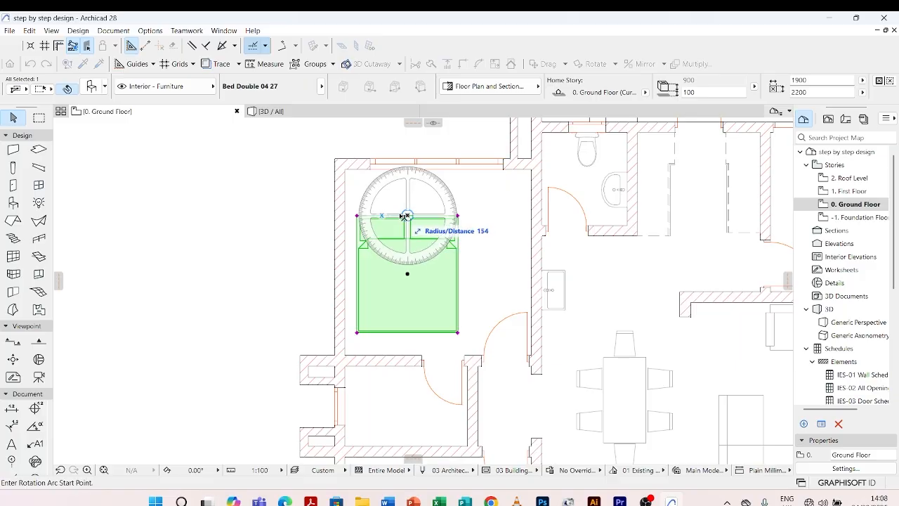
pyautogui.click(267, 215)
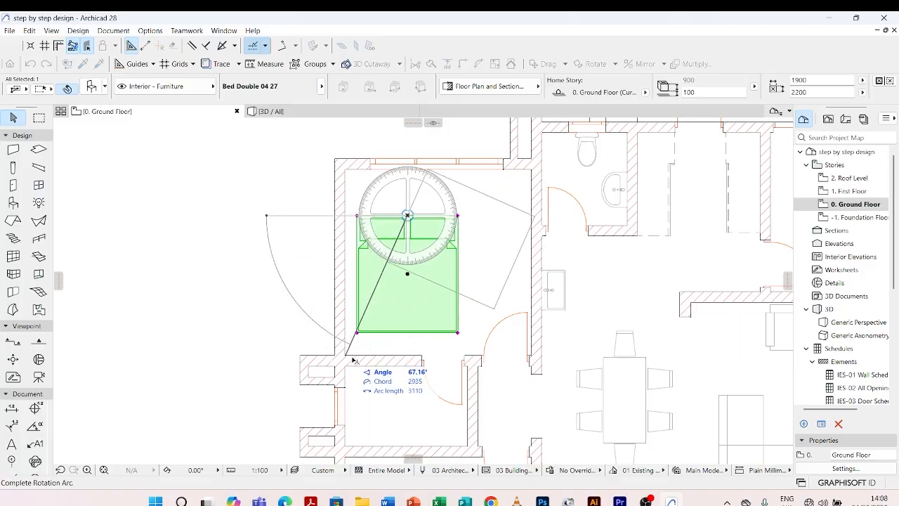
pyautogui.click(409, 408)
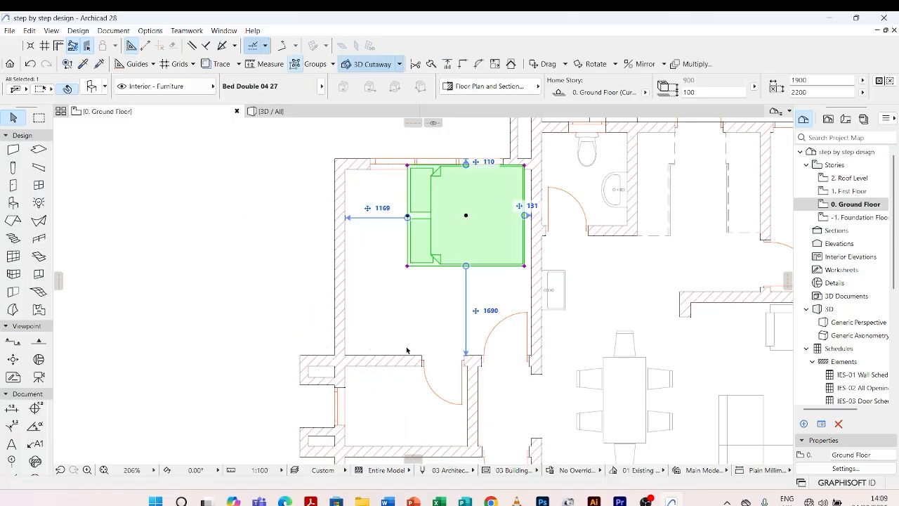
# Move the double bed so its headboard sits against the bedroom's outer side wall, and deselect it.
pyautogui.scroll(5, 406, 215)
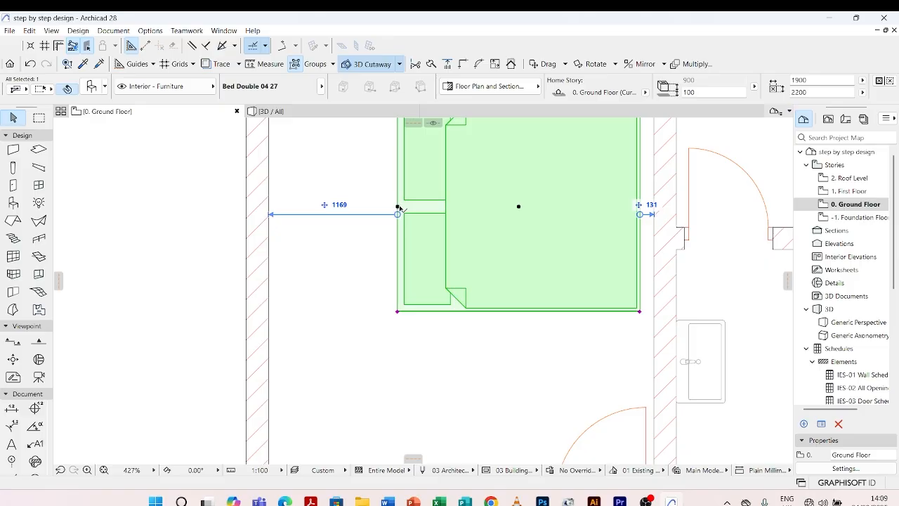
pyautogui.click(398, 207)
pyautogui.scroll(-5, 330, 309)
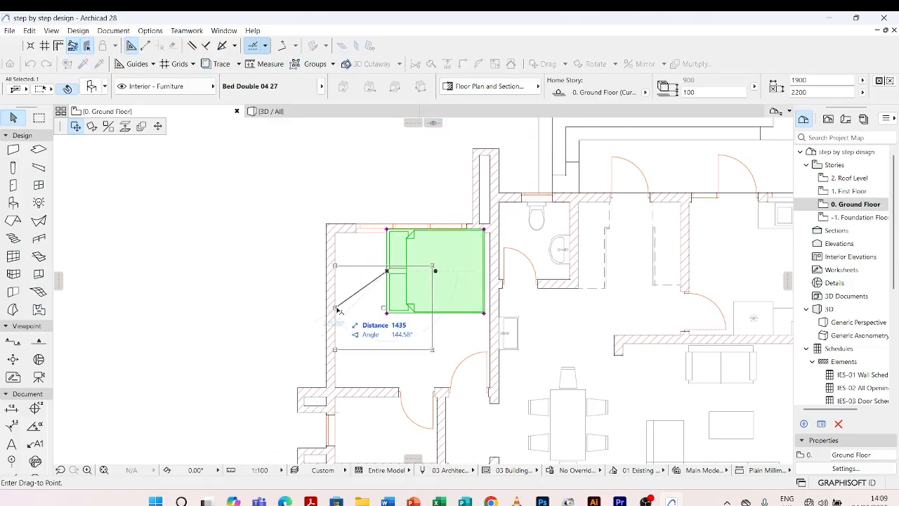
pyautogui.click(337, 309)
pyautogui.click(431, 387)
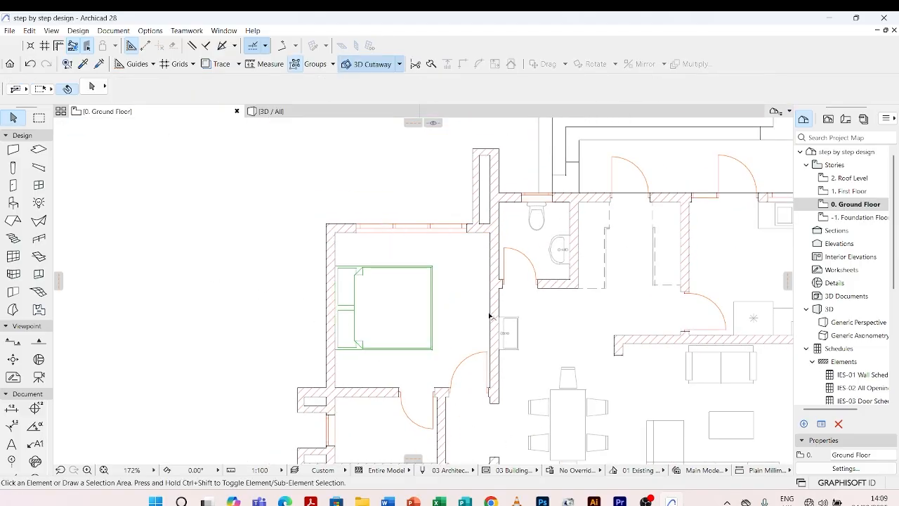
# Set the double bed's 2D contour pen to the grey pen 82, apply the settings and deselect the bed.
pyautogui.scroll(-2, 490, 316)
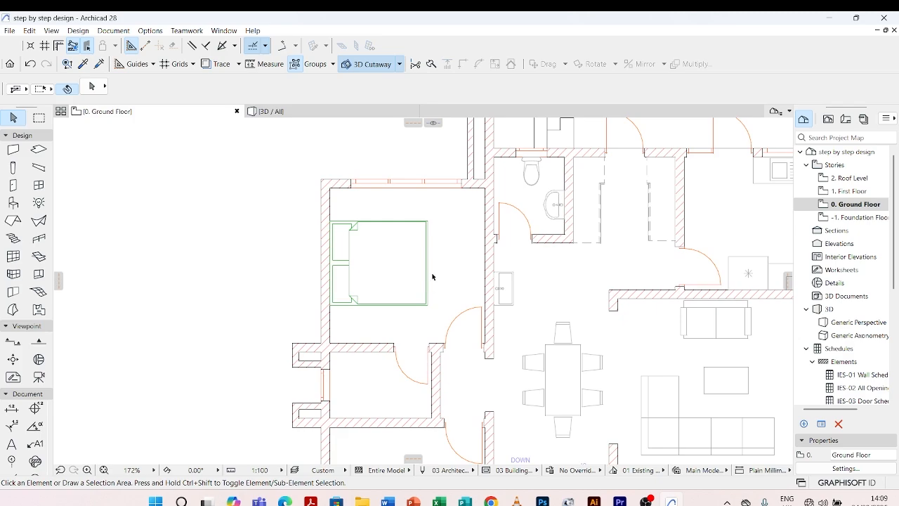
pyautogui.scroll(3, 444, 177)
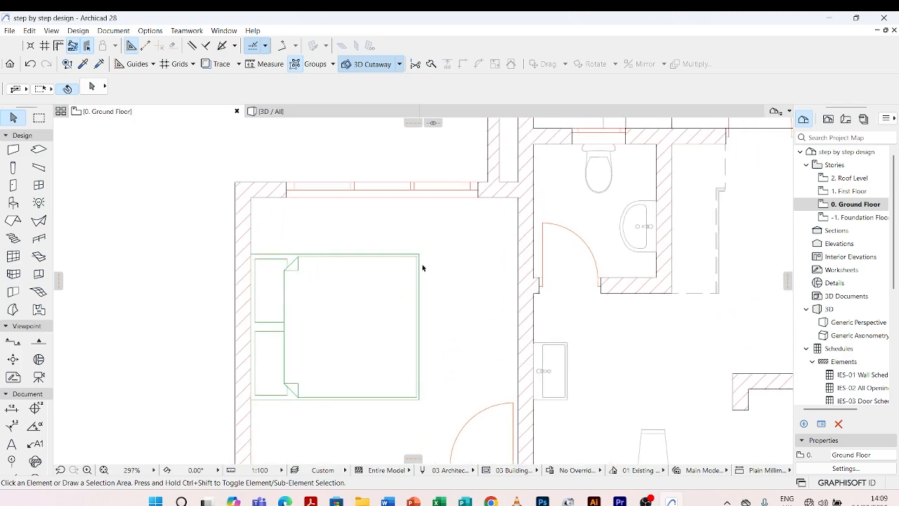
pyautogui.scroll(-4, 450, 208)
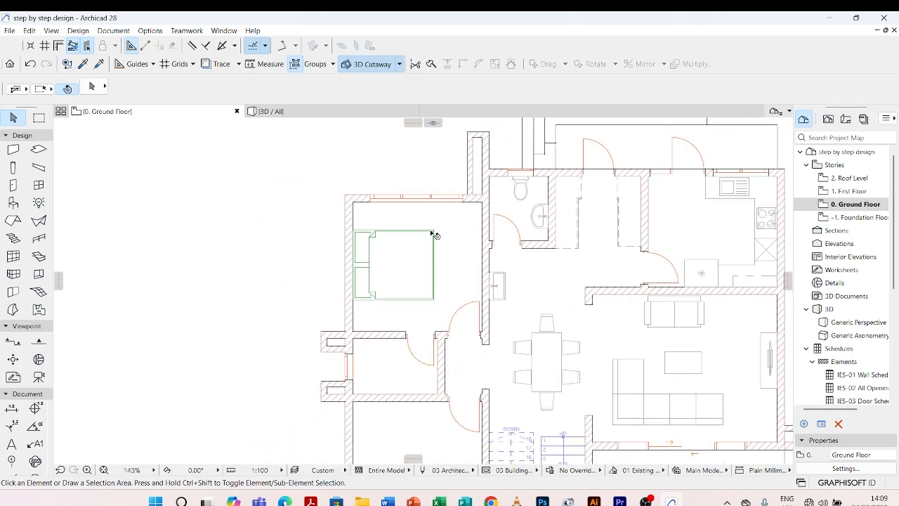
pyautogui.click(433, 232)
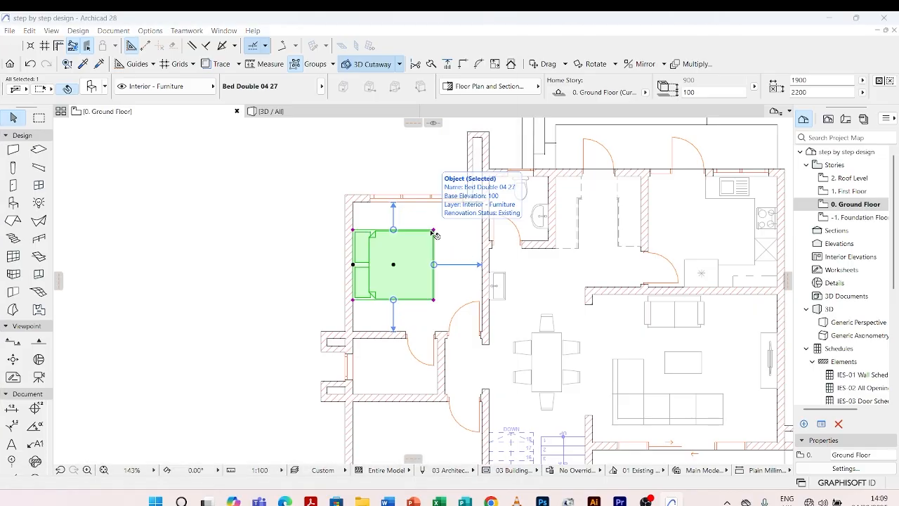
pyautogui.doubleClick(433, 232)
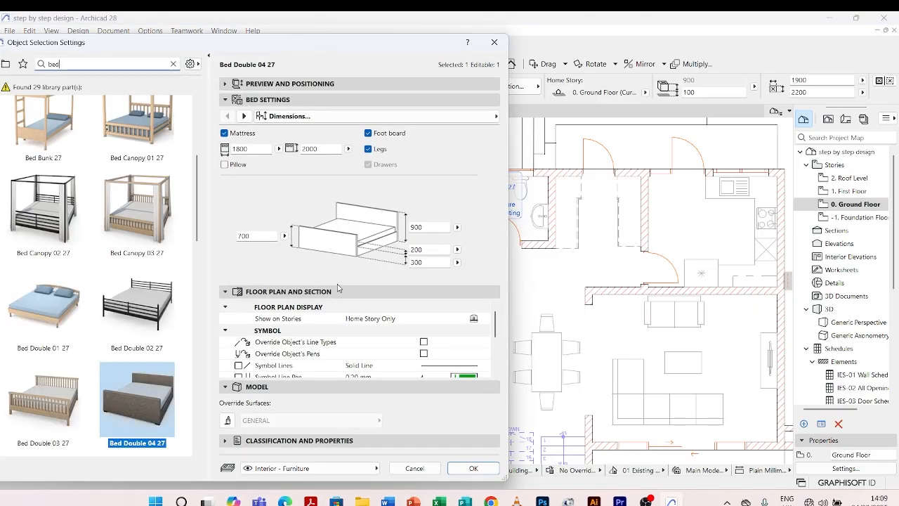
pyautogui.click(244, 116)
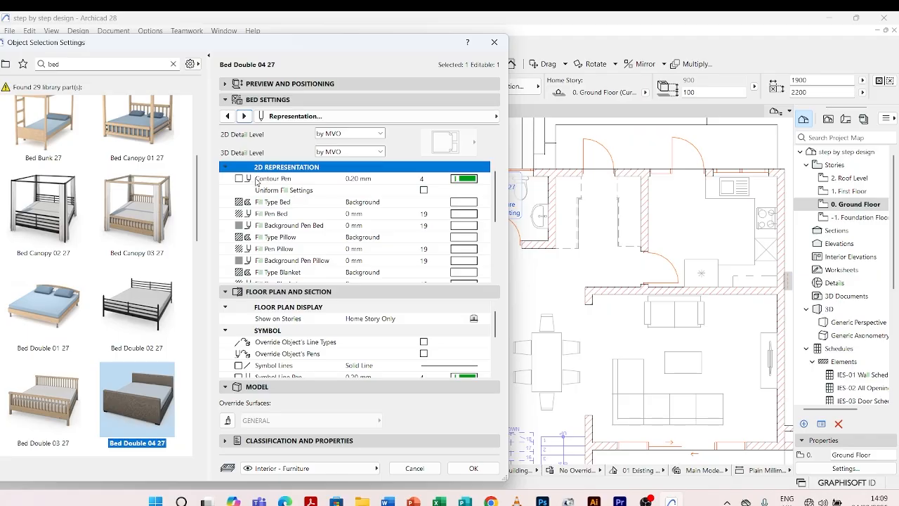
pyautogui.click(465, 180)
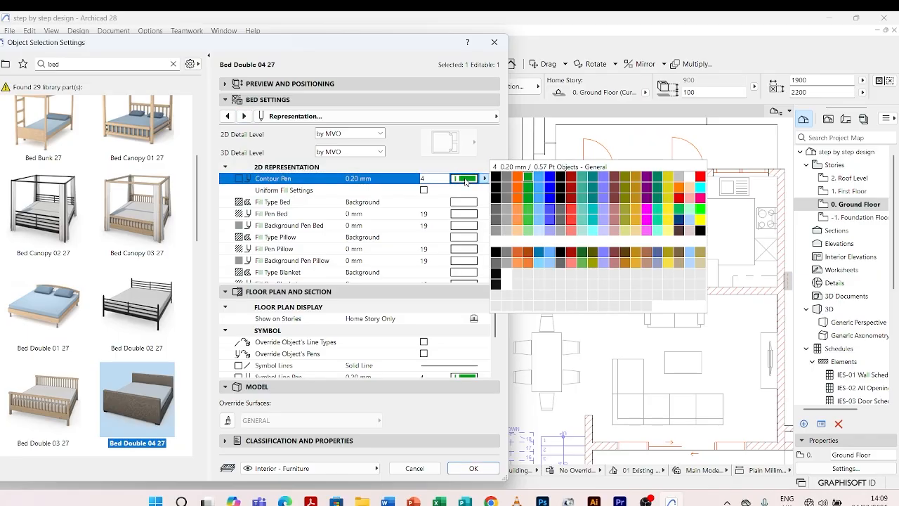
pyautogui.click(508, 224)
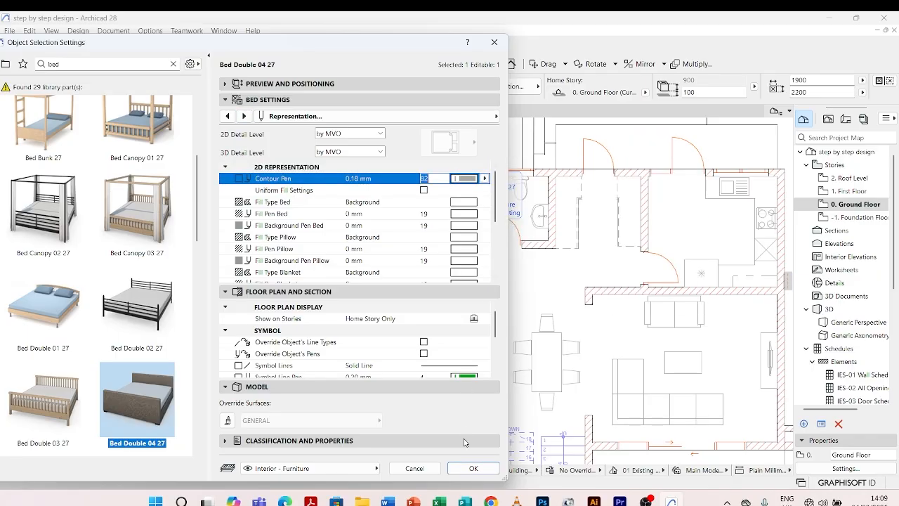
pyautogui.click(473, 468)
pyautogui.click(518, 269)
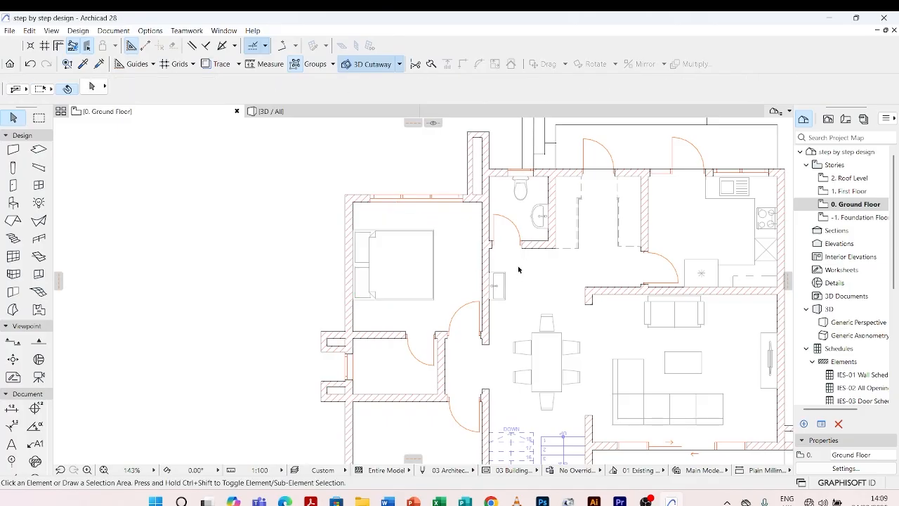
# Copy the toilet's WC 27 into the small bathroom below the bedroom, placing it by the window about 396 from the lower wall.
pyautogui.scroll(-3, 406, 227)
pyautogui.scroll(4, 407, 247)
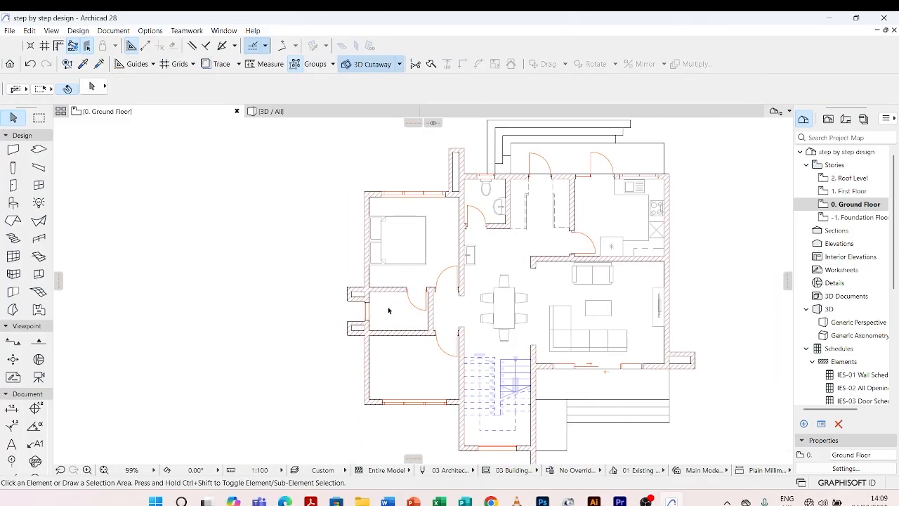
pyautogui.scroll(-4, 380, 309)
pyautogui.scroll(2, 410, 339)
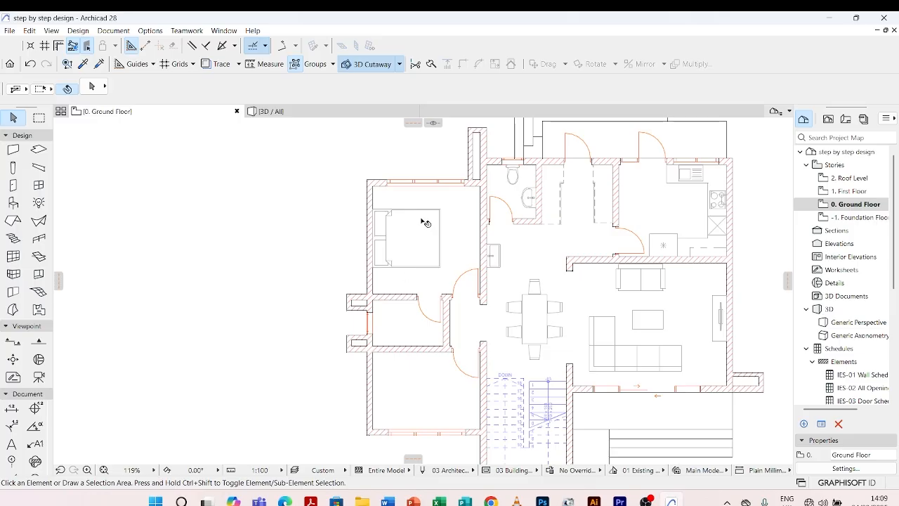
pyautogui.scroll(4, 514, 176)
pyautogui.click(516, 170)
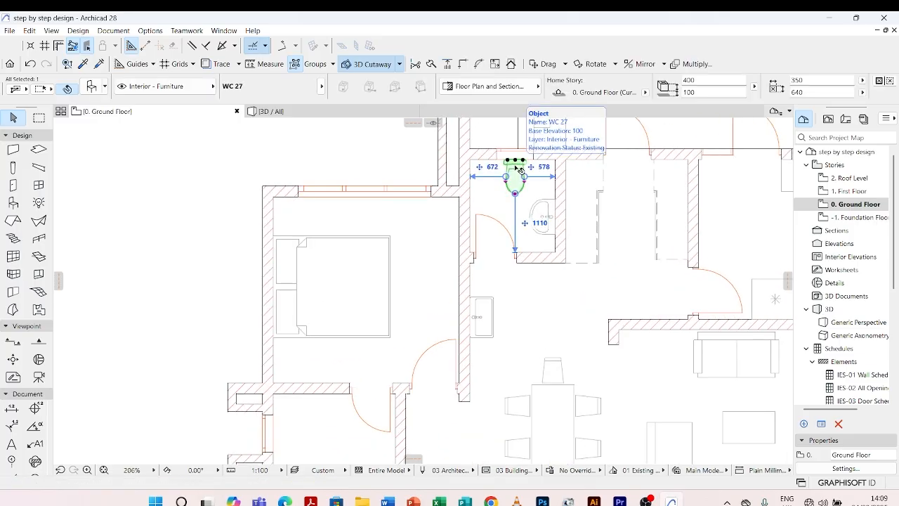
pyautogui.hotkey('ctrl', 'shift', 'd')
pyautogui.click(515, 161)
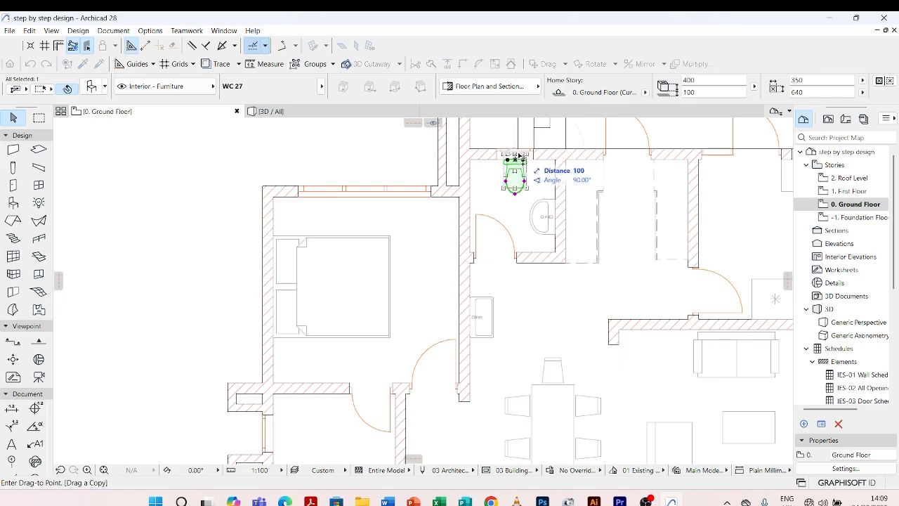
pyautogui.scroll(-6, 525, 150)
pyautogui.scroll(5, 476, 186)
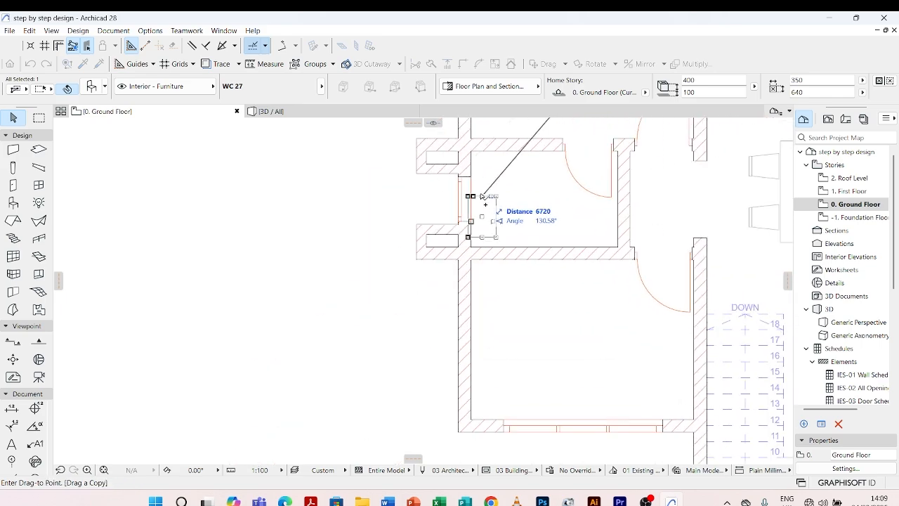
pyautogui.click(488, 184)
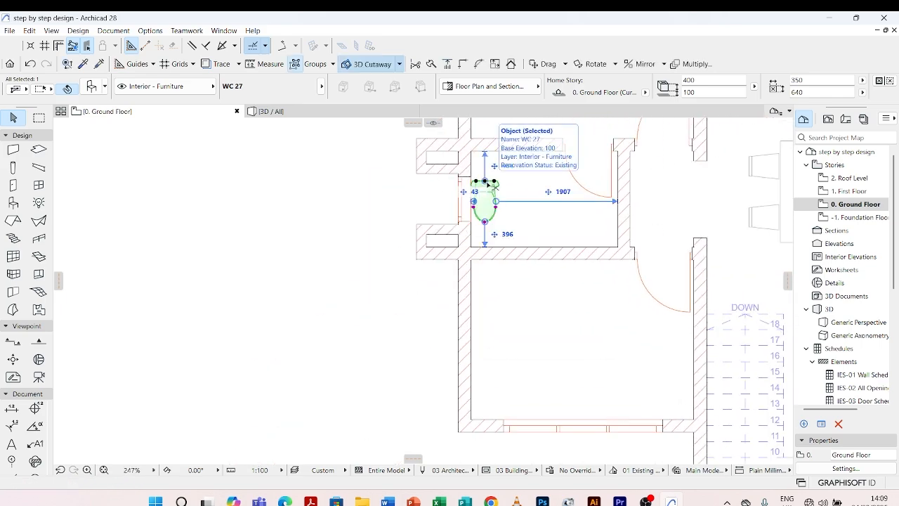
# Rotate the copied WC 90° counterclockwise about the midpoint of its back edge.
pyautogui.hotkey('ctrl', 'e')
pyautogui.click(484, 181)
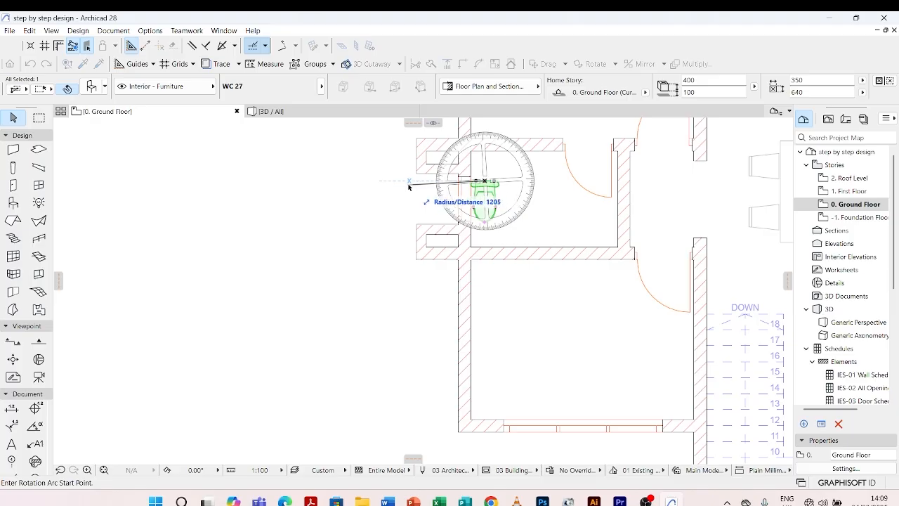
pyautogui.click(406, 181)
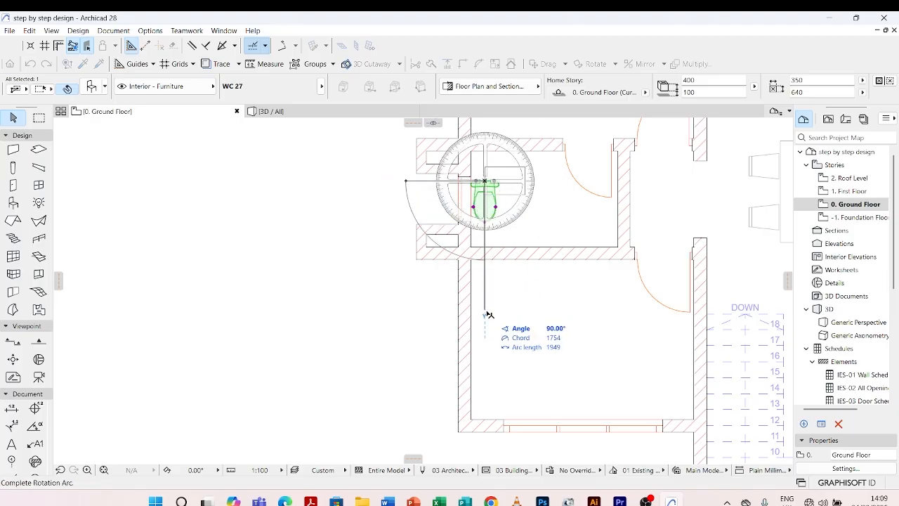
pyautogui.click(485, 315)
# Move the copied WC so its back sits against the bathroom's window wall, and deselect it.
pyautogui.scroll(8, 482, 224)
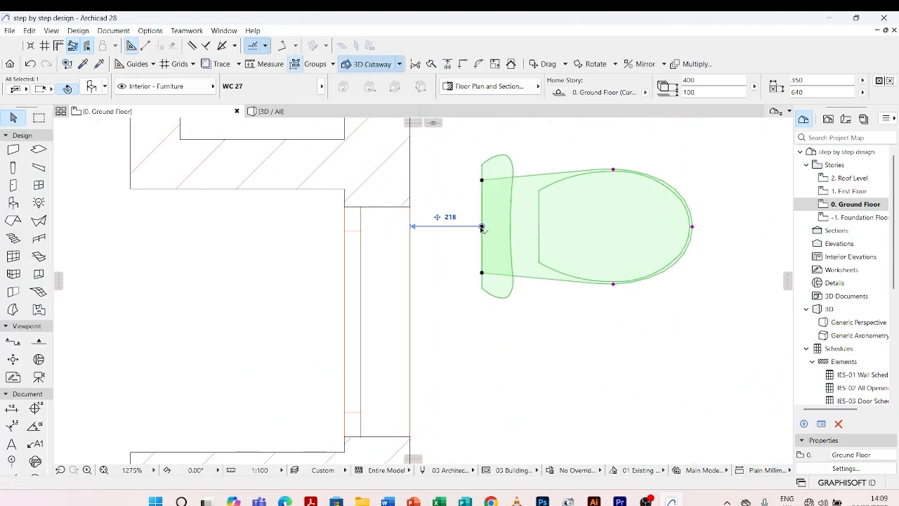
pyautogui.moveTo(483, 227); pyautogui.dragTo(411, 300)
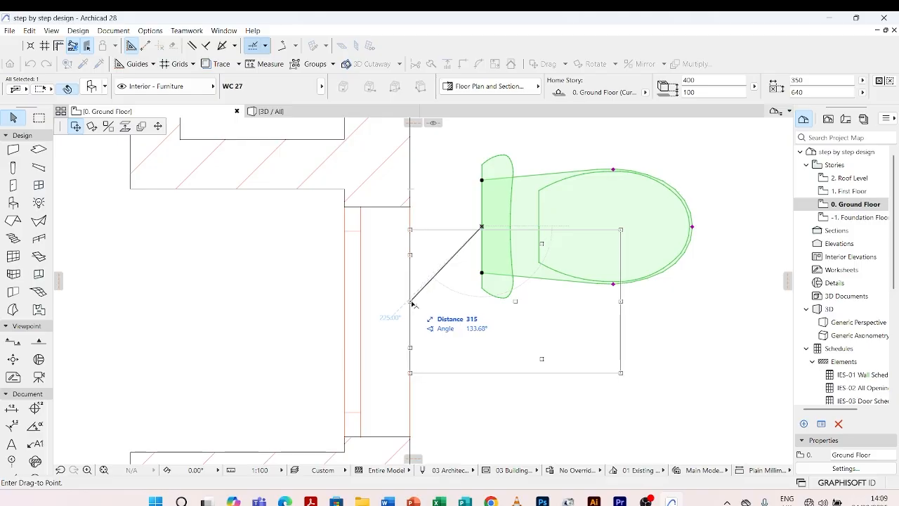
pyautogui.scroll(-2, 375, 273)
pyautogui.scroll(-6, 376, 273)
pyautogui.click(273, 305)
# Copy the toilet's Basin 27 into the bathroom against the wall shared with the bedroom, about 742 from the window wall.
pyautogui.scroll(4, 447, 297)
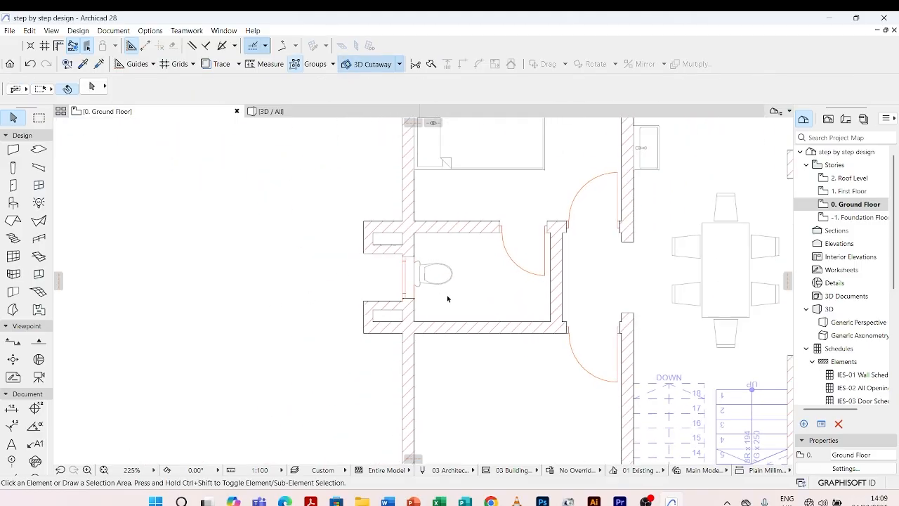
pyautogui.scroll(-3, 421, 288)
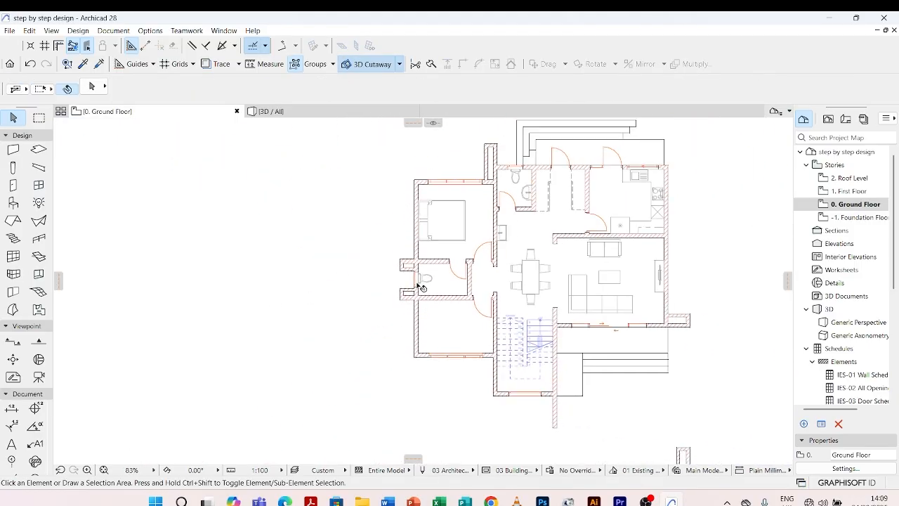
pyautogui.scroll(3, 508, 201)
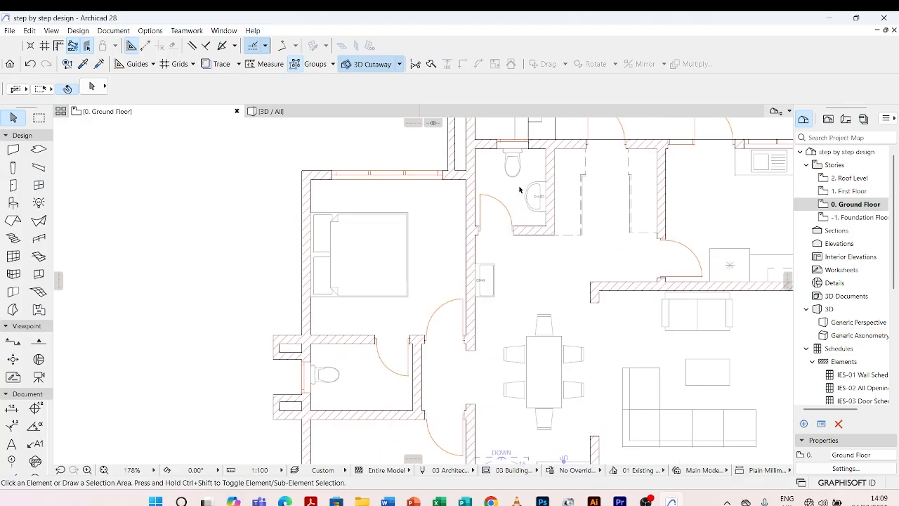
pyautogui.click(541, 189)
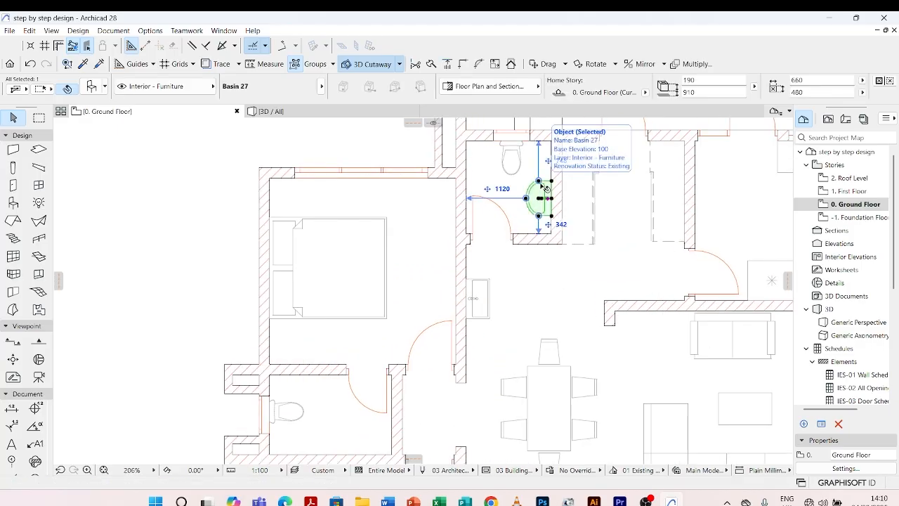
pyautogui.hotkey('ctrl', 'shift', 'd')
pyautogui.click(551, 198)
pyautogui.scroll(-3, 567, 151)
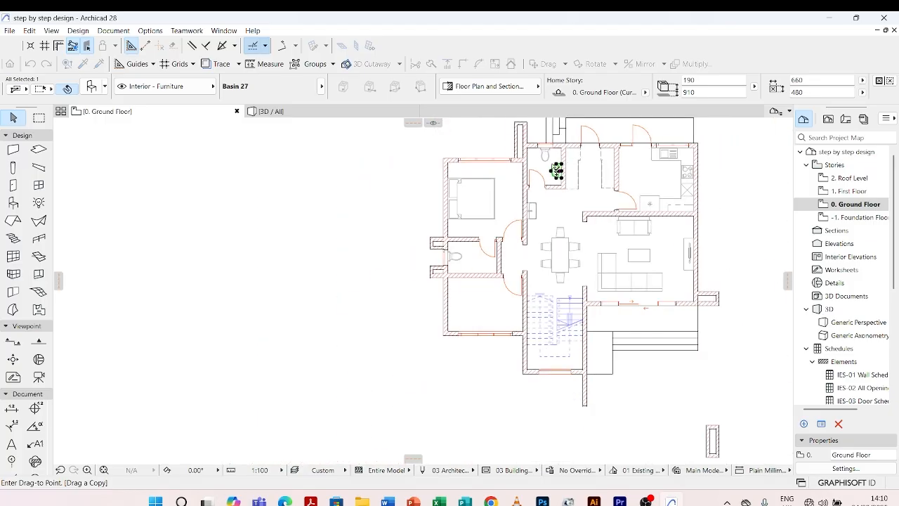
pyautogui.scroll(4, 472, 242)
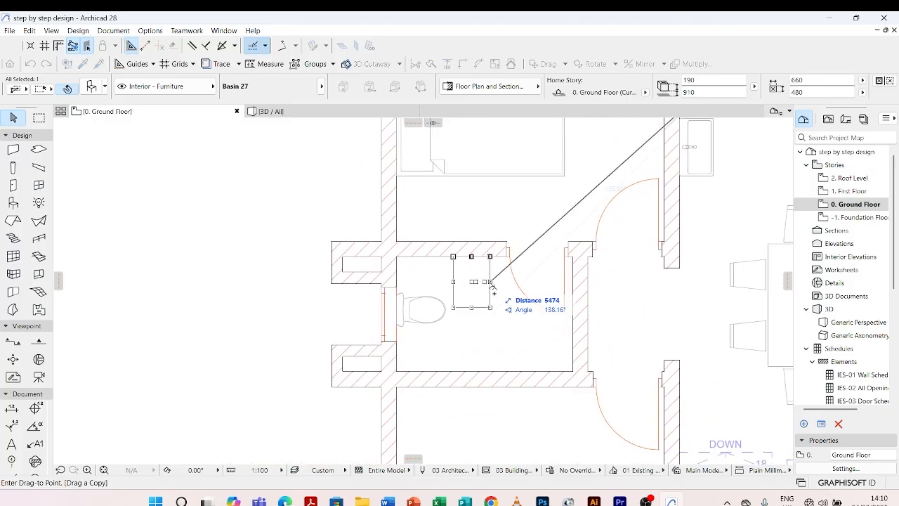
pyautogui.click(492, 284)
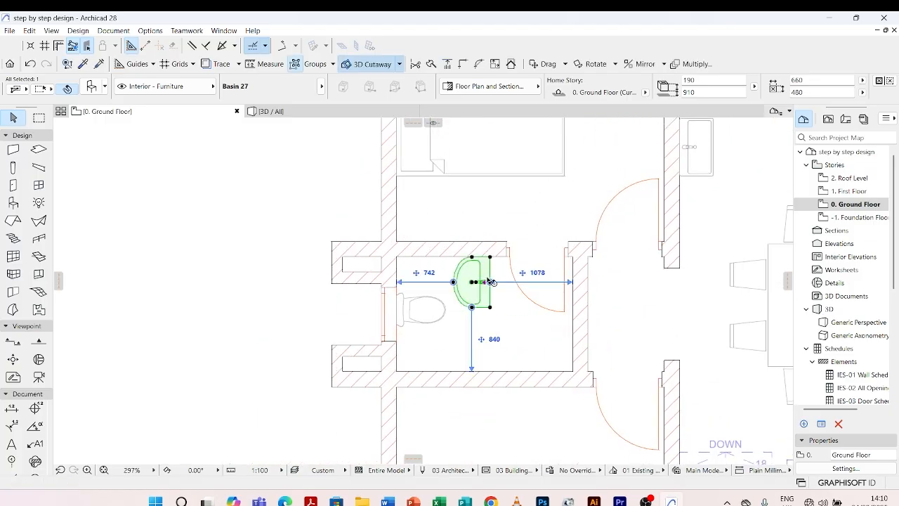
# Rotate the copied bathroom basin 90° counterclockwise about the midpoint of its back edge.
pyautogui.hotkey('ctrl', 'e')
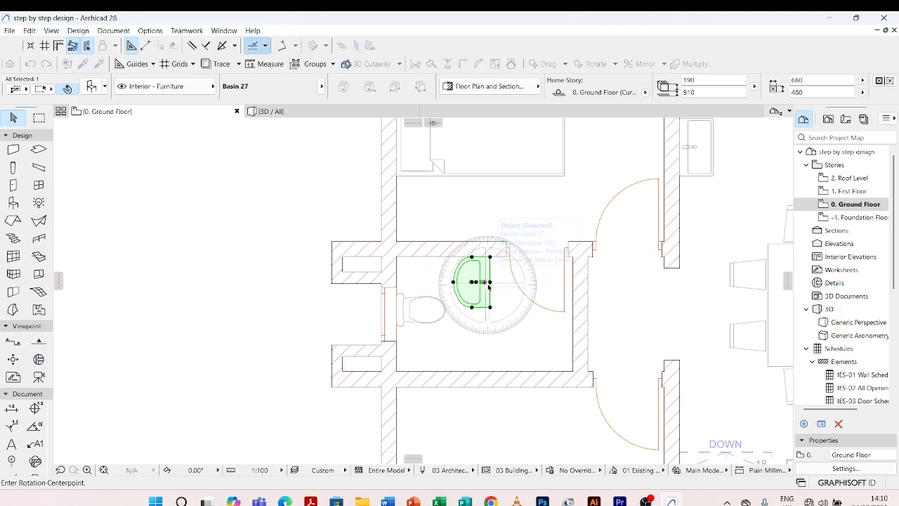
pyautogui.click(491, 282)
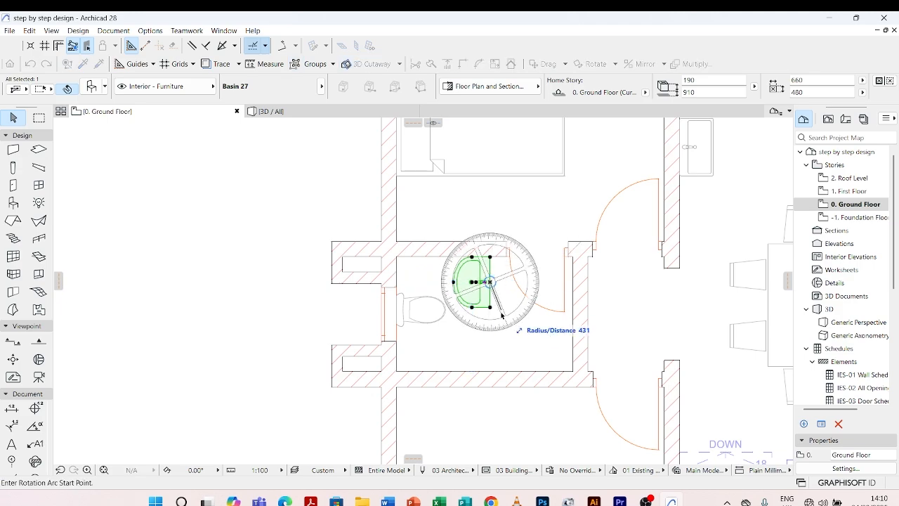
pyautogui.click(490, 347)
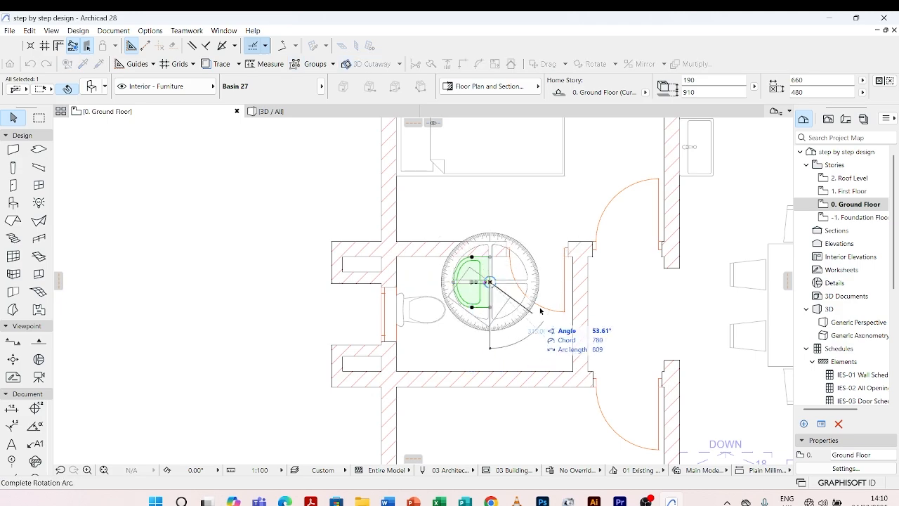
pyautogui.click(602, 283)
# Move the basin so its back sits against the wall shared with the bedroom, and deselect it.
pyautogui.scroll(3, 497, 297)
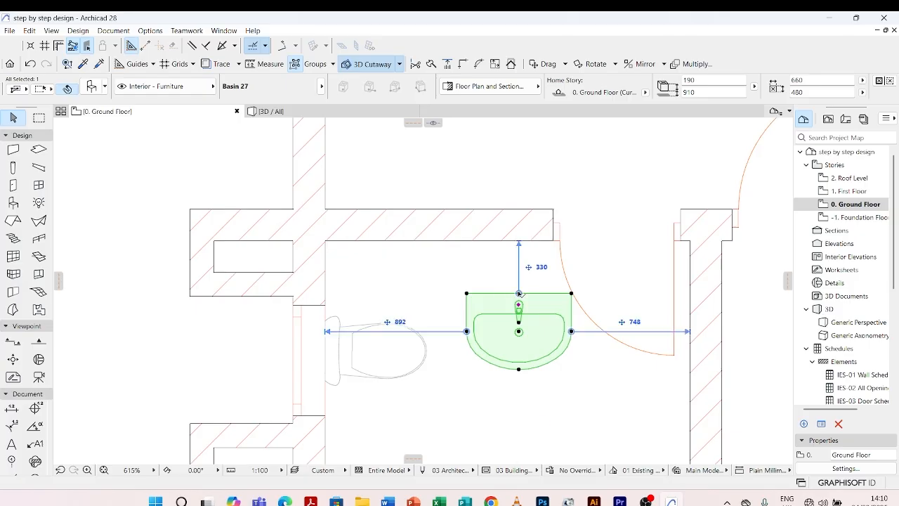
pyautogui.click(519, 293)
pyautogui.click(483, 242)
pyautogui.scroll(-5, 458, 197)
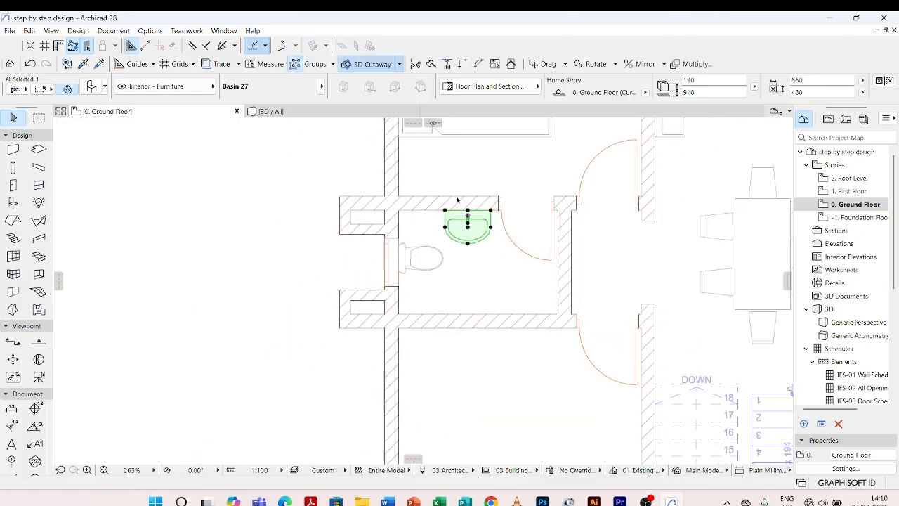
pyautogui.click(458, 255)
# Move the bathroom's WC along the window wall to centre it on the window, and deselect it.
pyautogui.scroll(2, 435, 254)
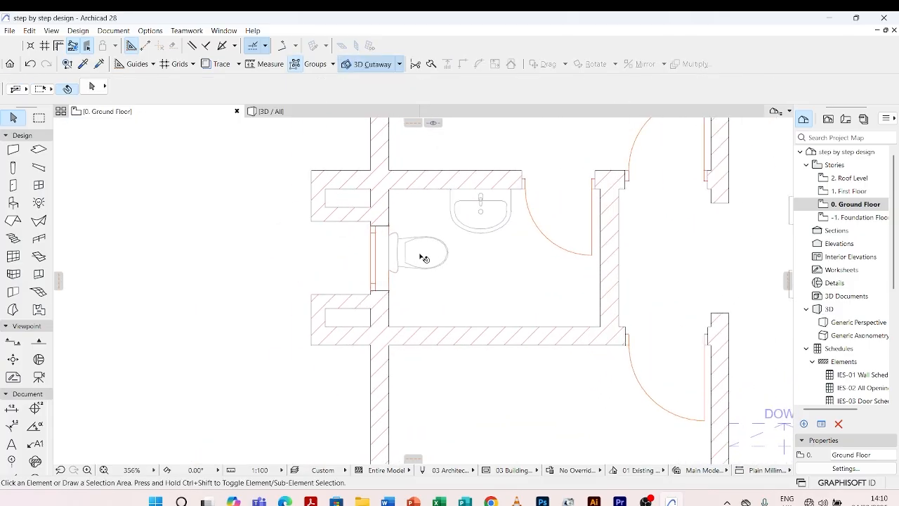
pyautogui.click(402, 240)
pyautogui.scroll(2, 402, 242)
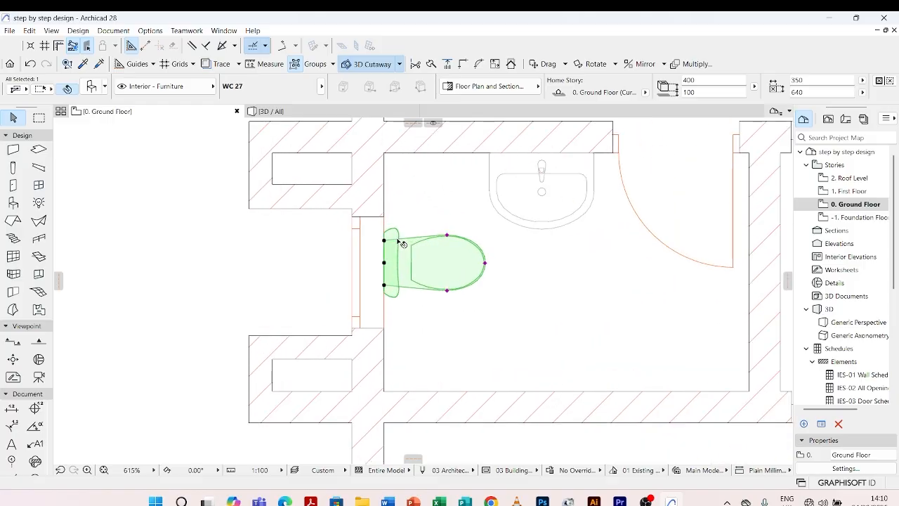
pyautogui.scroll(-3, 390, 261)
pyautogui.scroll(4, 390, 261)
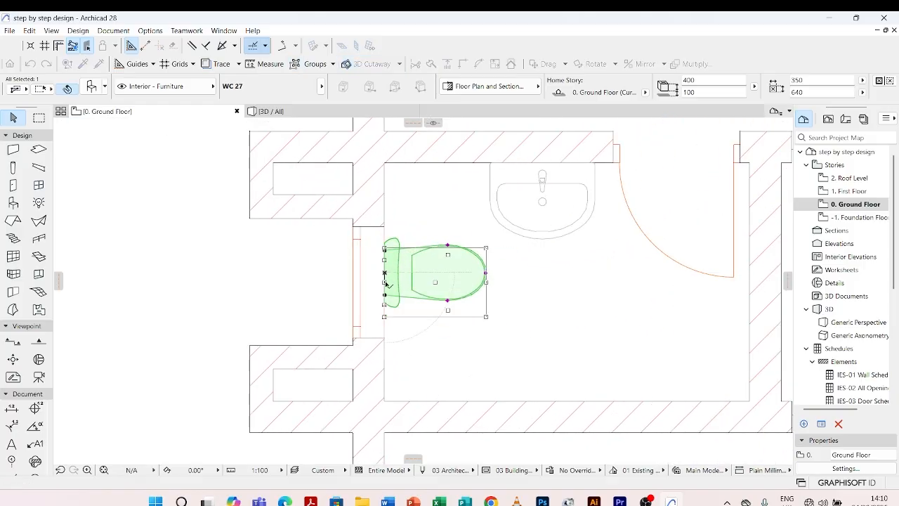
pyautogui.click(287, 233)
pyautogui.scroll(-3, 290, 239)
# Open the Object tool's default settings and search the library for "sho".
pyautogui.scroll(-3, 432, 303)
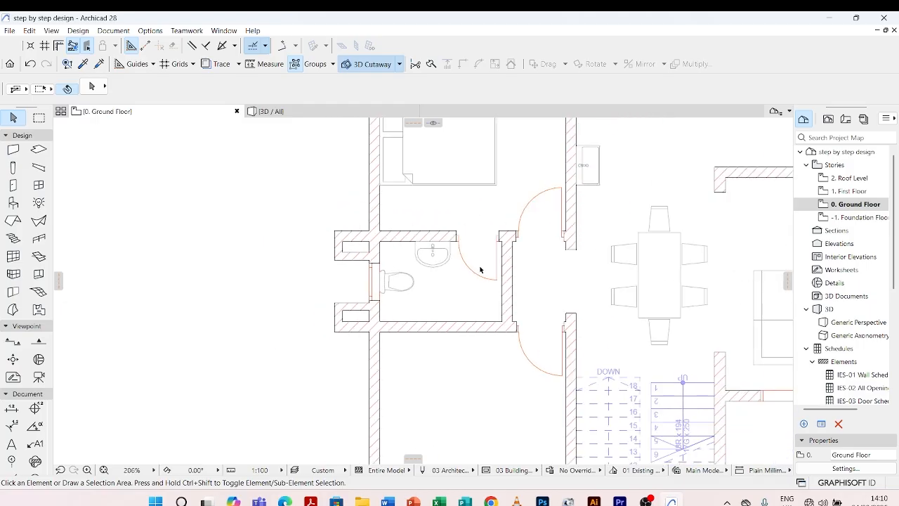
pyautogui.scroll(-3, 439, 312)
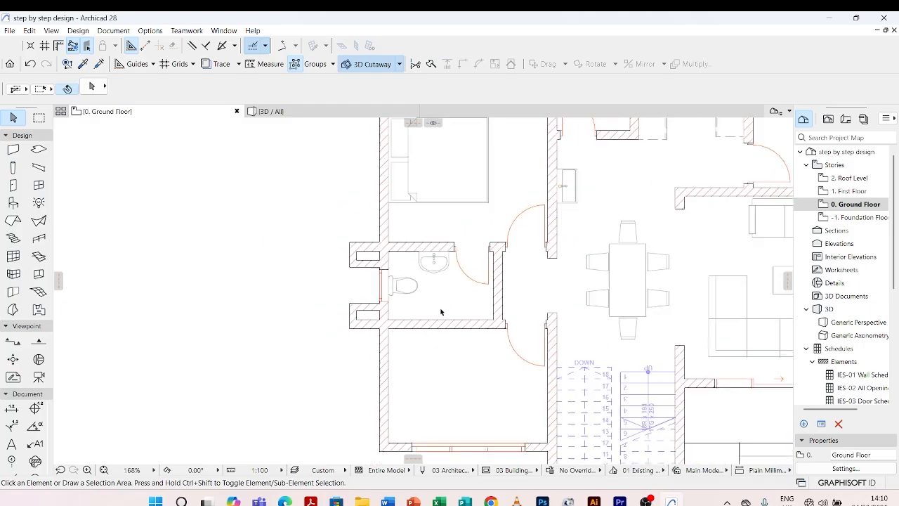
pyautogui.scroll(3, 452, 277)
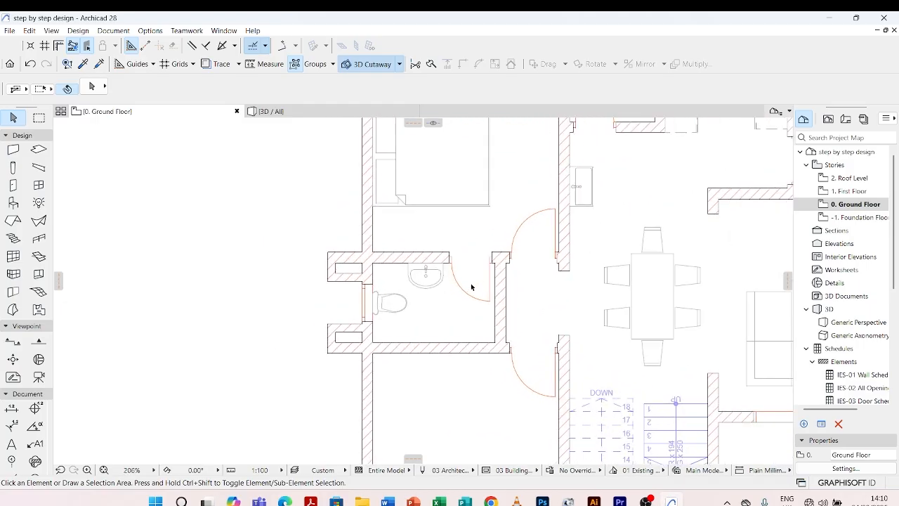
pyautogui.doubleClick(12, 202)
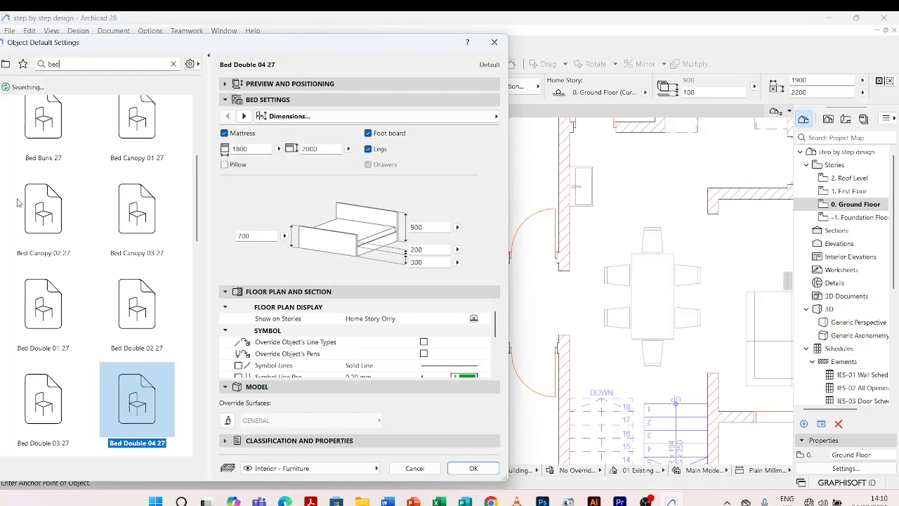
pyautogui.moveTo(96, 65); pyautogui.dragTo(38, 70)
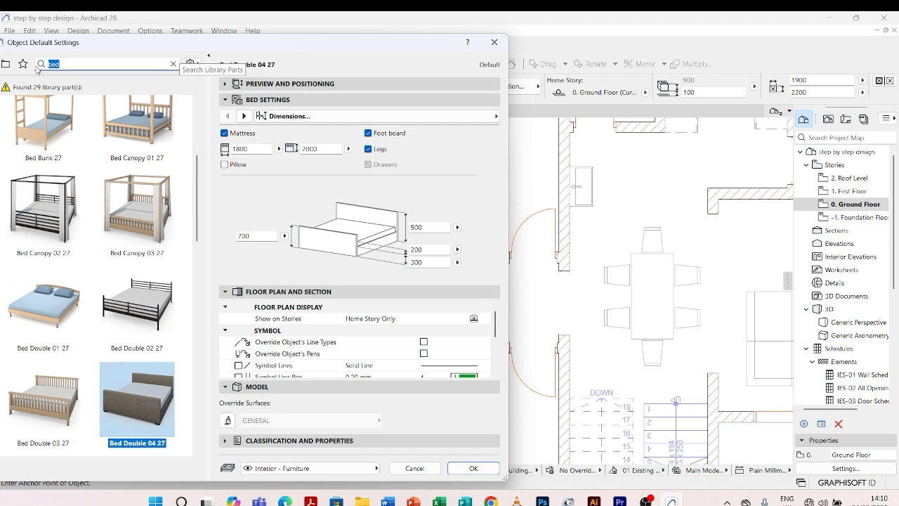
pyautogui.write('shoer')
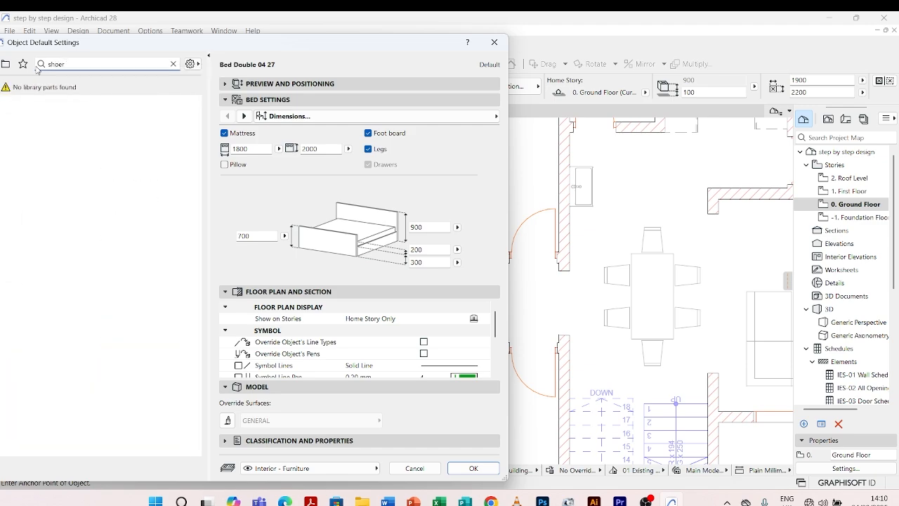
pyautogui.press('BackSpace')
pyautogui.press('BackSpace')
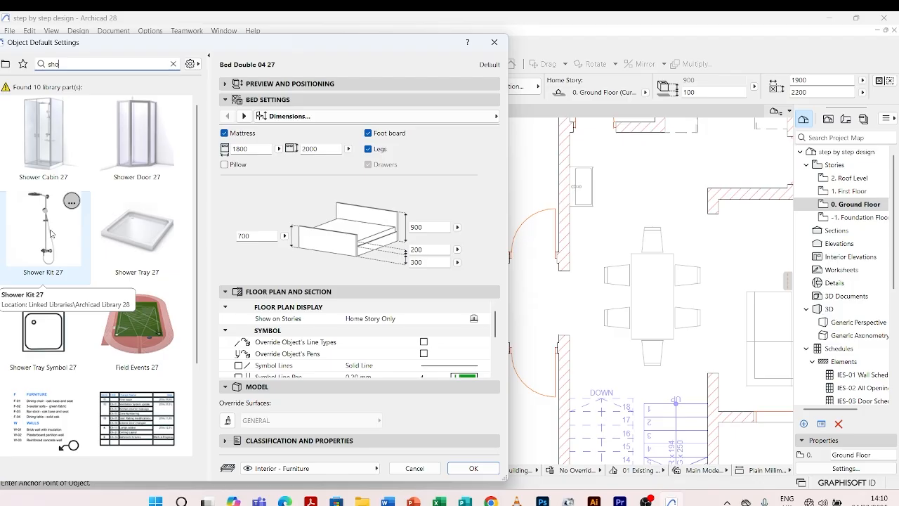
# Choose Shower Kit 27 with tap Style 2 and place it about 1244 from the window wall and 202 from the bathroom's lower wall.
pyautogui.click(50, 233)
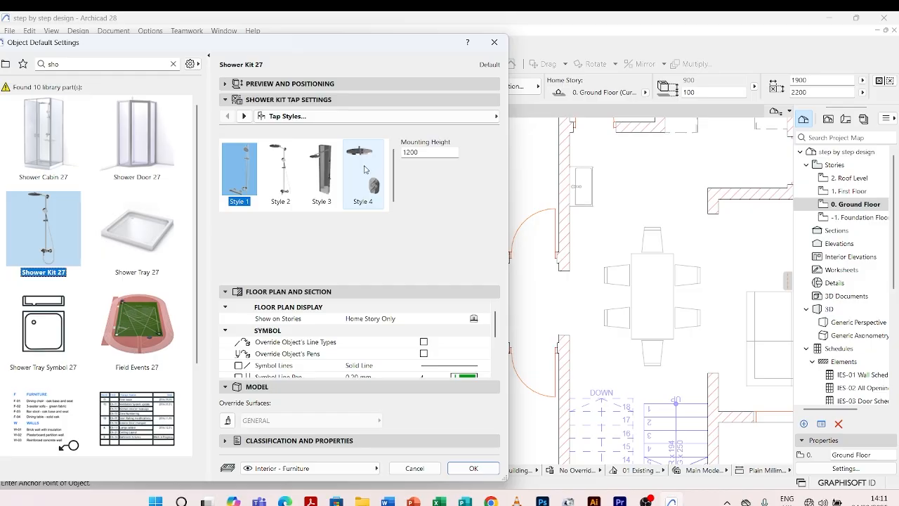
pyautogui.click(280, 169)
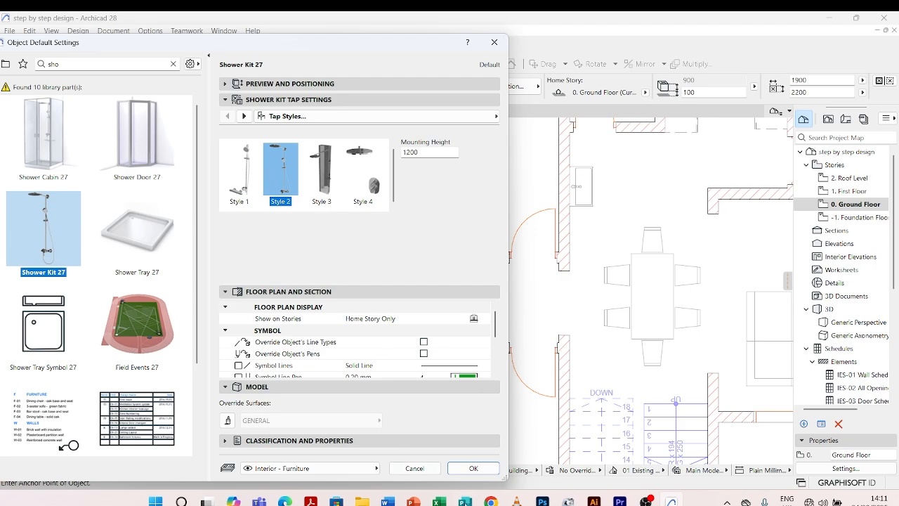
pyautogui.click(473, 468)
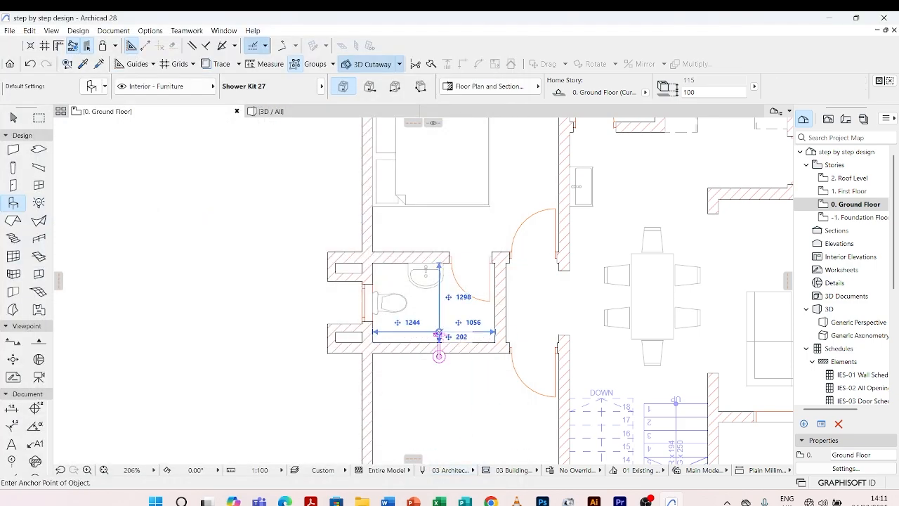
pyautogui.scroll(5, 438, 334)
pyautogui.click(440, 336)
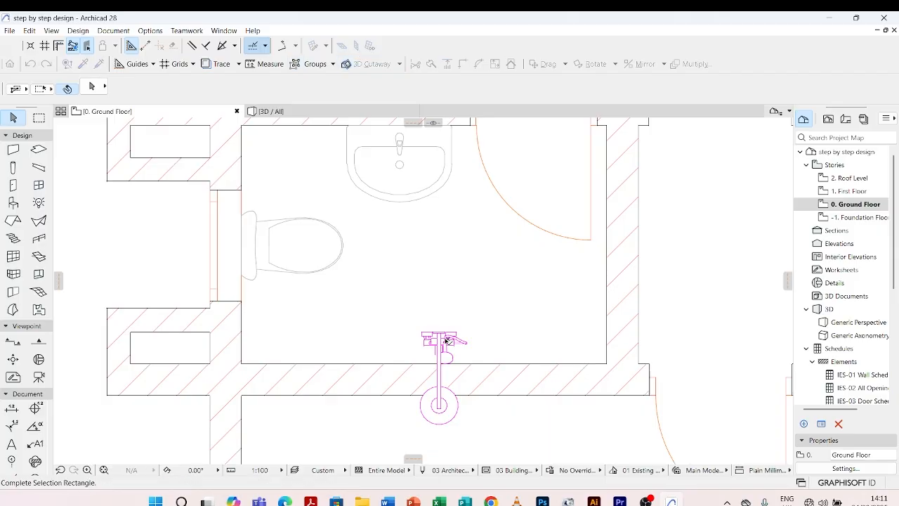
# Change the placed shower kit to tap Style 4 and deselect it.
pyautogui.click(429, 341)
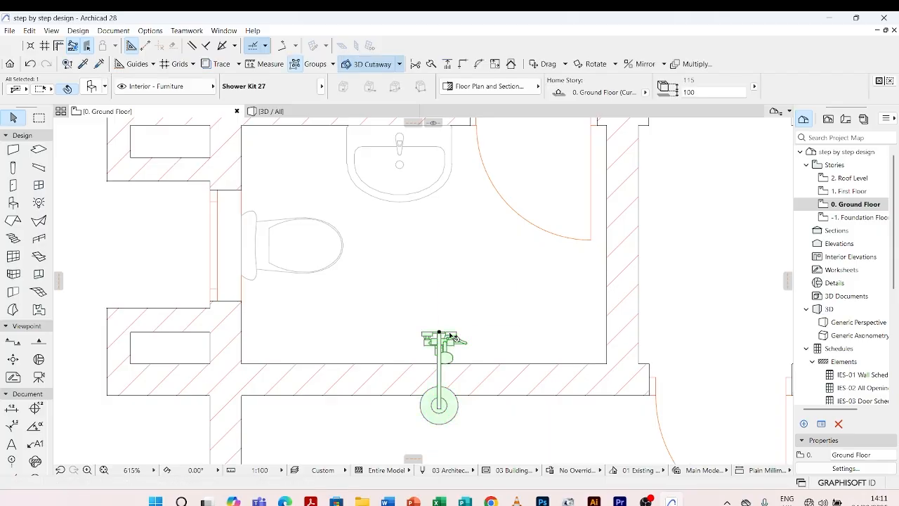
pyautogui.doubleClick(455, 339)
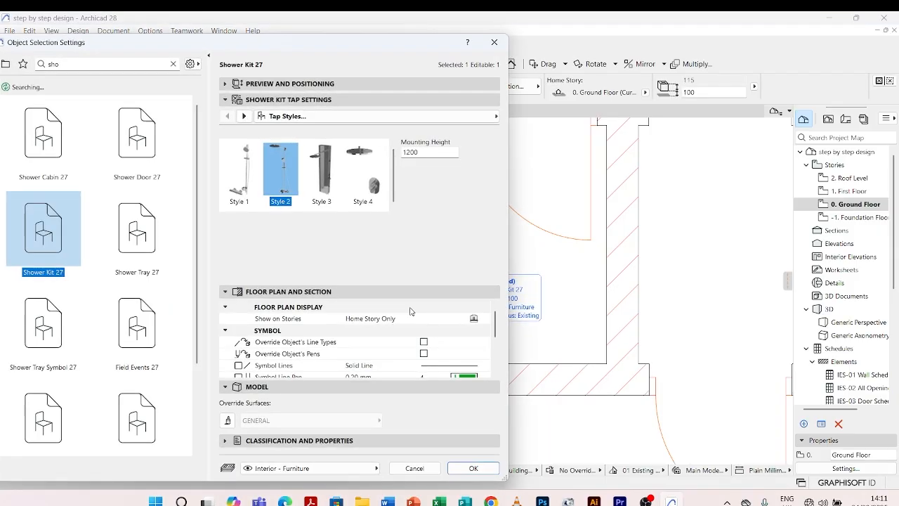
pyautogui.click(370, 176)
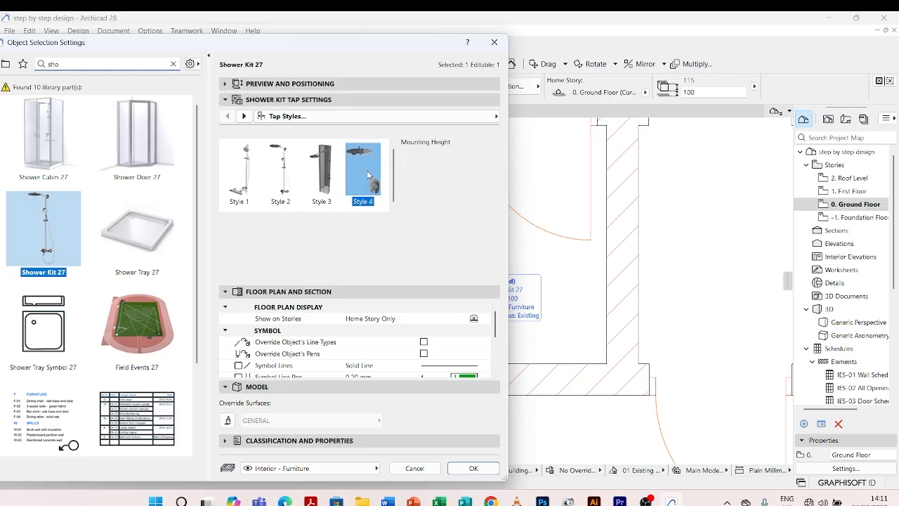
pyautogui.click(474, 468)
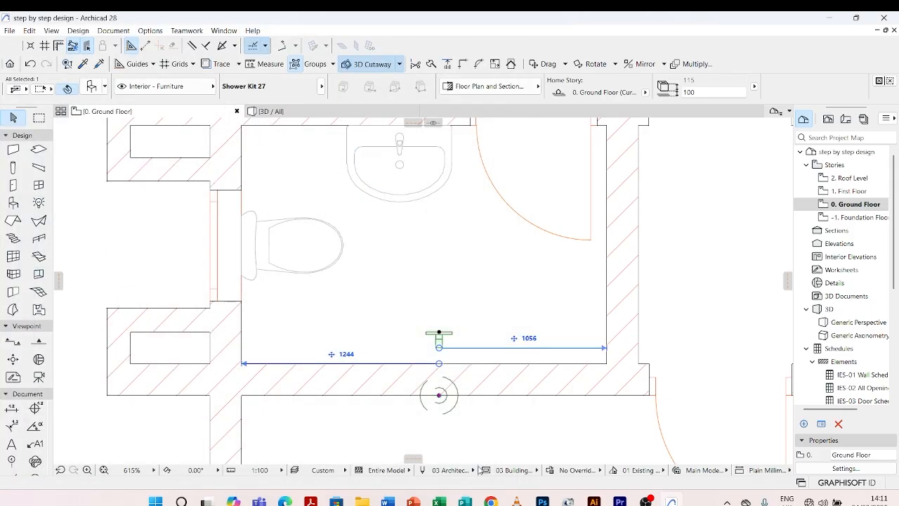
pyautogui.scroll(6, 439, 360)
pyautogui.press('Escape')
pyautogui.scroll(-7, 456, 274)
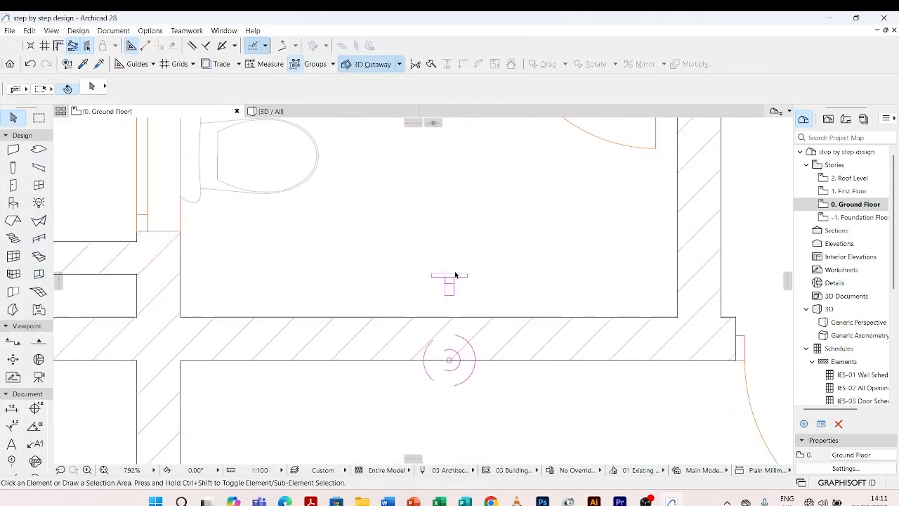
# Set the placed shower kit's tap style to Style 1 and deselect it.
pyautogui.scroll(5, 456, 326)
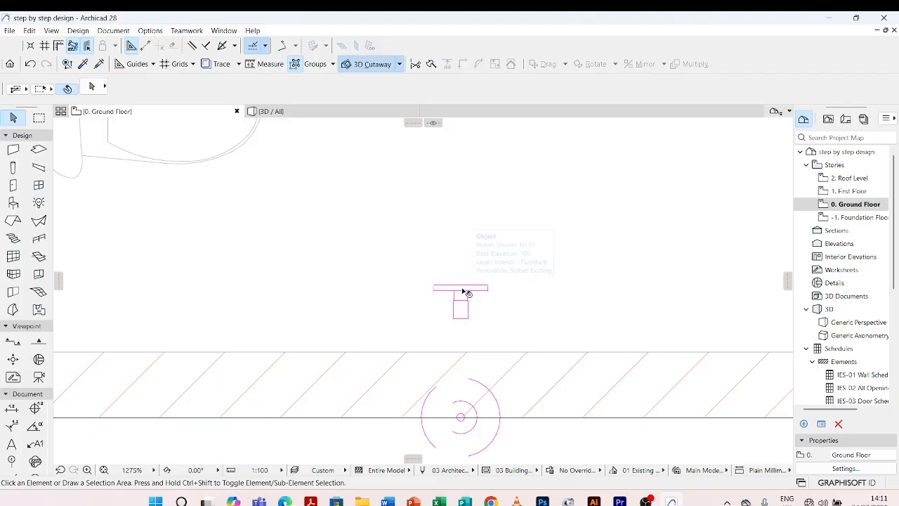
pyautogui.click(467, 290)
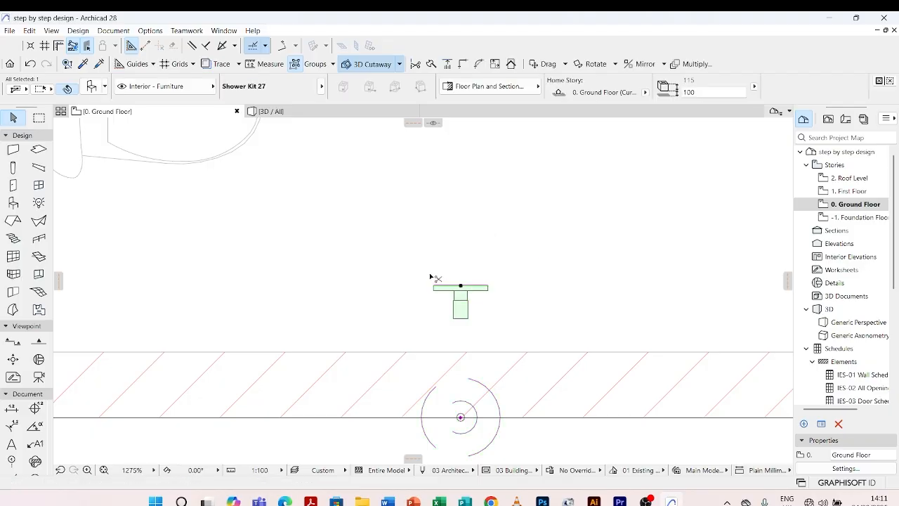
pyautogui.hotkey('ctrl', 't')
pyautogui.click(253, 172)
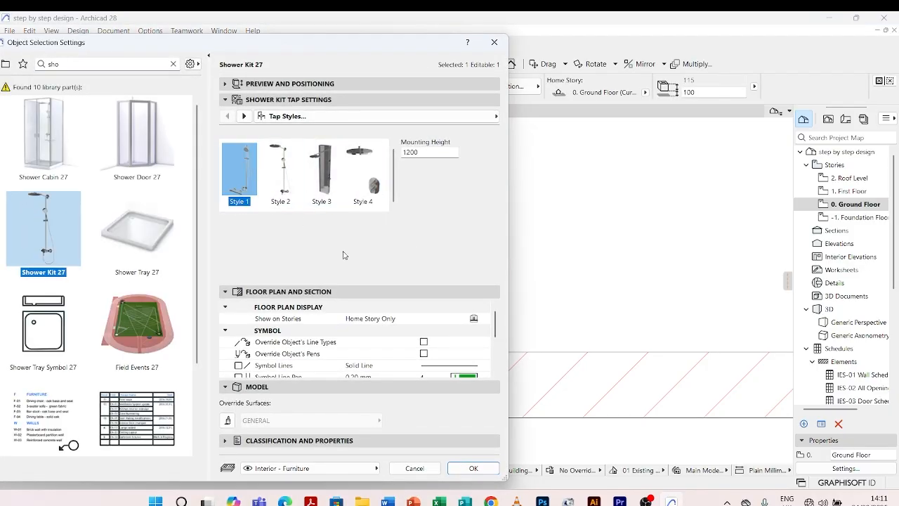
pyautogui.click(473, 468)
pyautogui.scroll(-4, 456, 295)
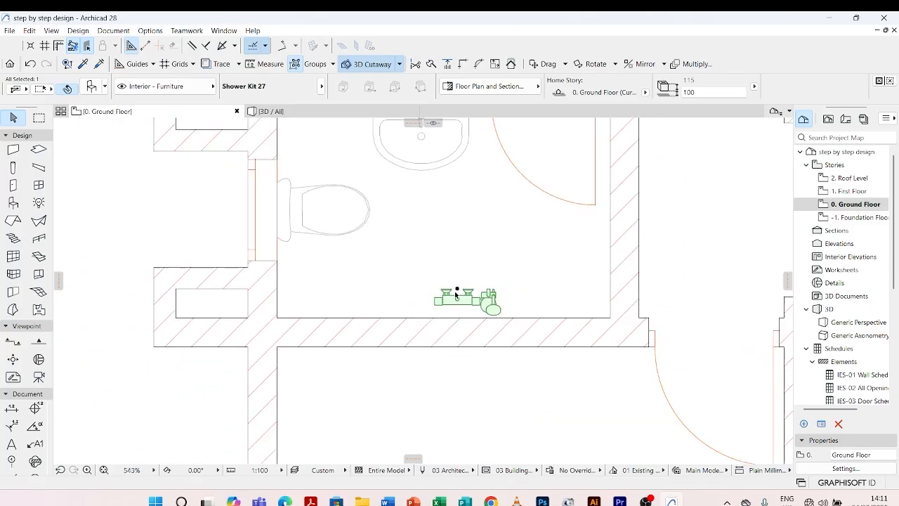
pyautogui.press('Escape')
# Rotate the shower kit 180° about its anchor point so it faces into the bathroom.
pyautogui.scroll(4, 483, 309)
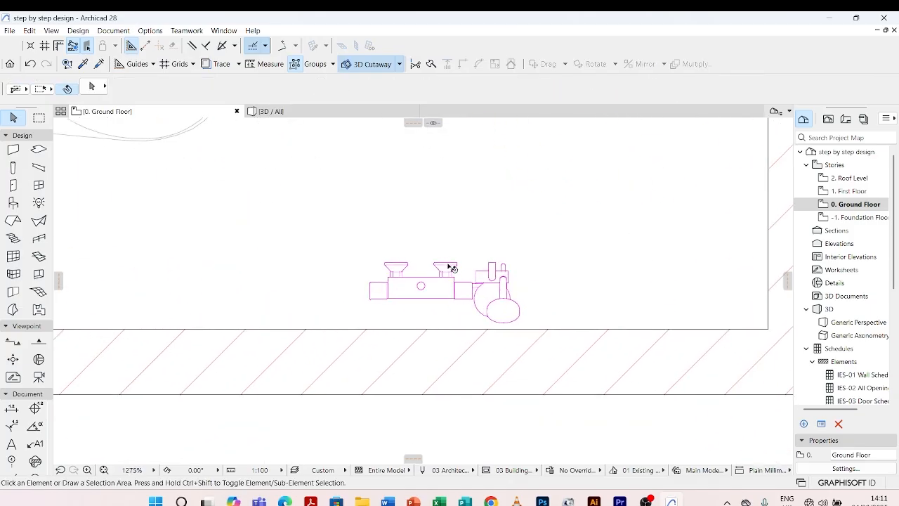
pyautogui.click(451, 267)
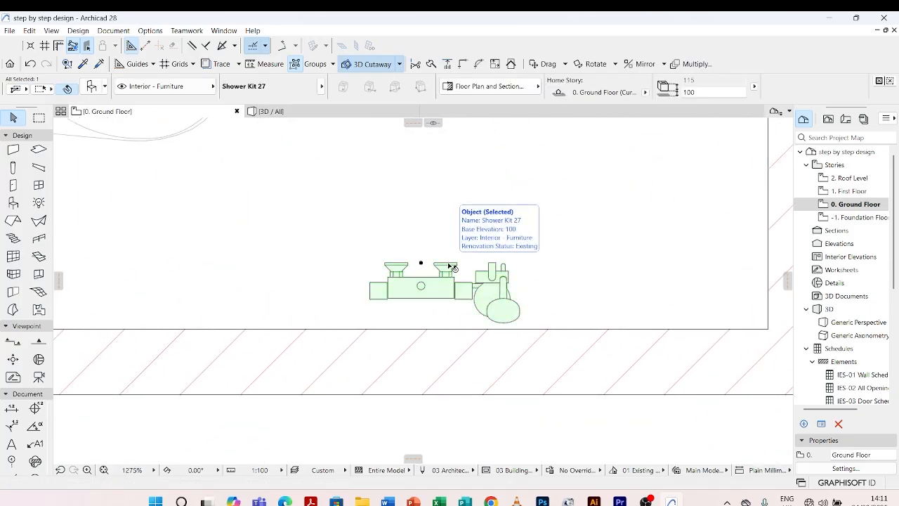
pyautogui.hotkey('ctrl', 'e')
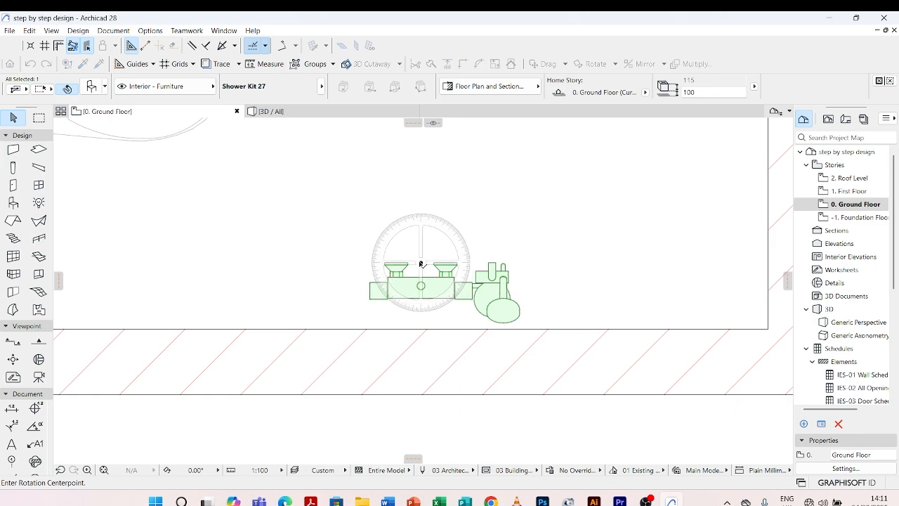
pyautogui.click(421, 263)
pyautogui.click(312, 262)
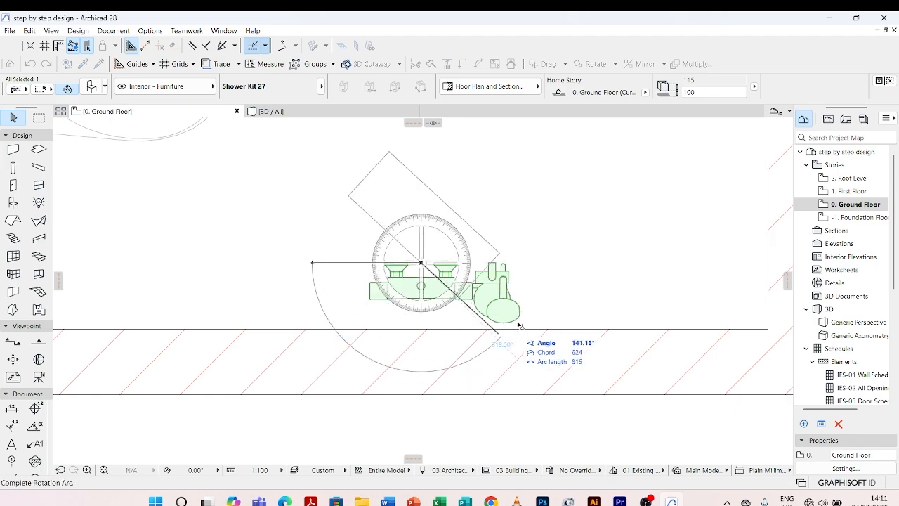
pyautogui.click(557, 265)
# Move the shower kit by its anchor point onto the inner face of the bathroom's lower wall.
pyautogui.scroll(3, 422, 258)
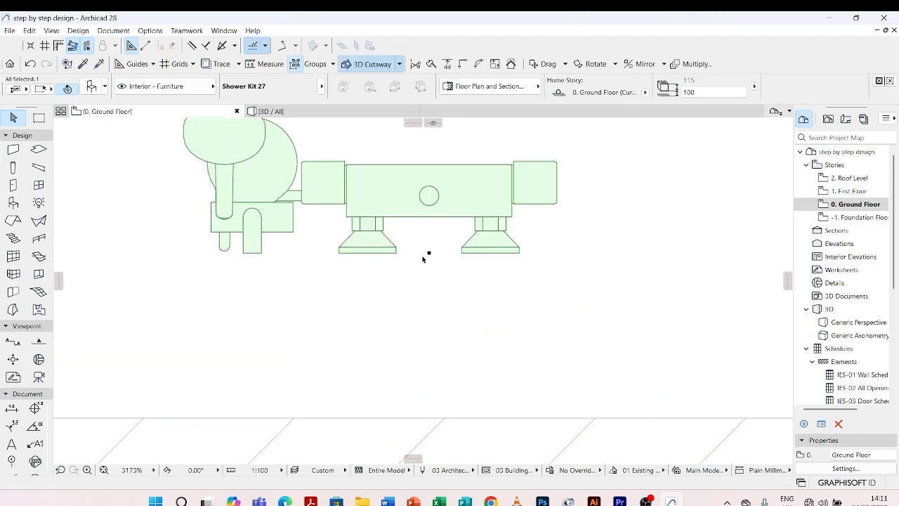
pyautogui.click(431, 255)
pyautogui.scroll(-4, 457, 281)
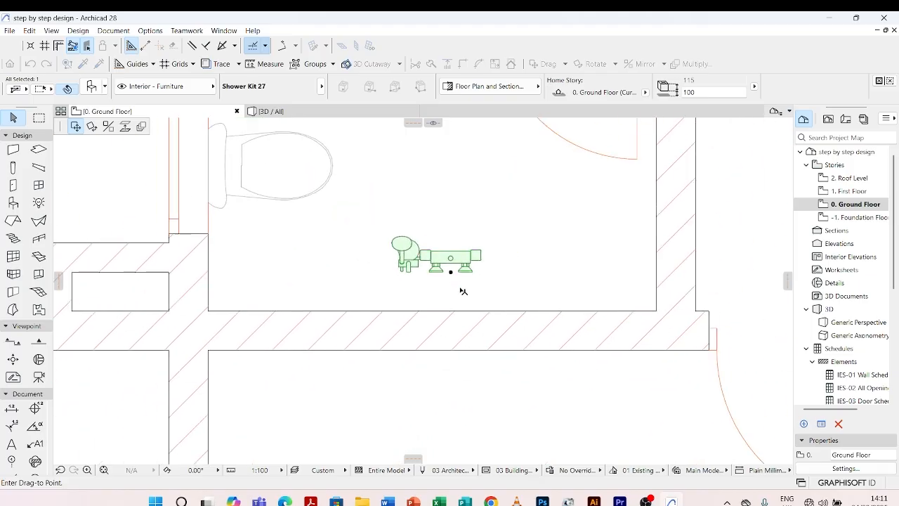
pyautogui.scroll(2, 476, 281)
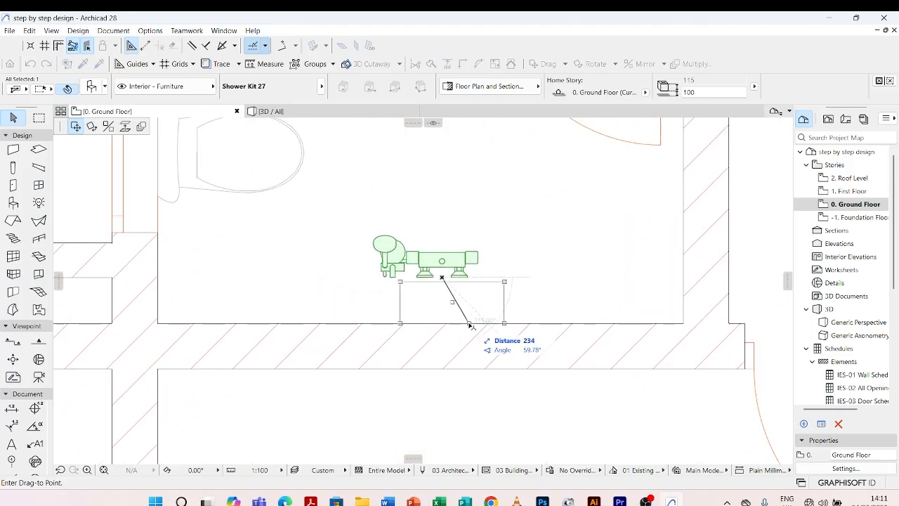
pyautogui.click(469, 324)
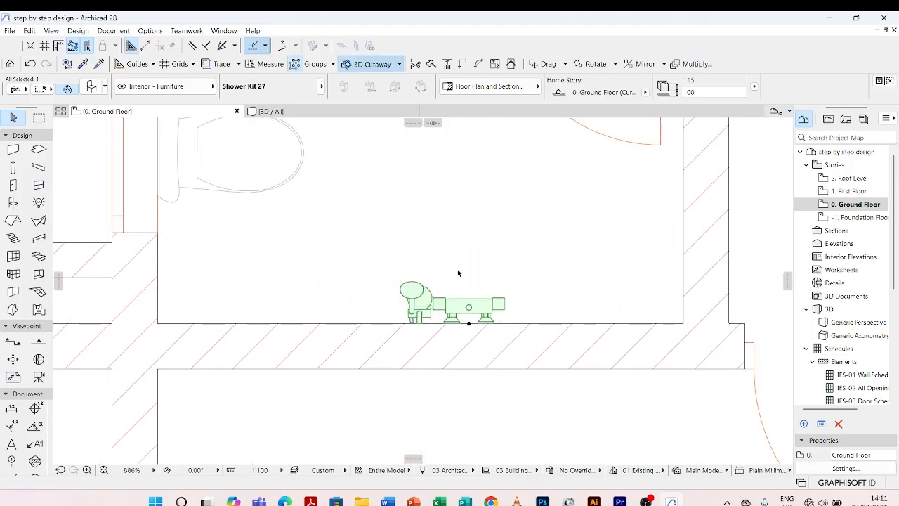
# Set the shower kit's 2D contour pen to pen 82 (0.18 mm, 2D Elements - Outlines) and deselect the object.
pyautogui.hotkey('ctrl', 't')
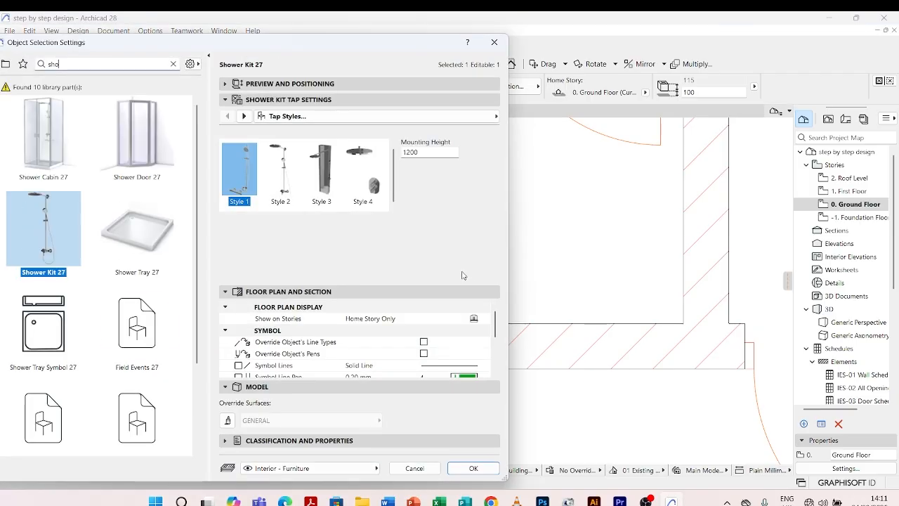
pyautogui.click(243, 116)
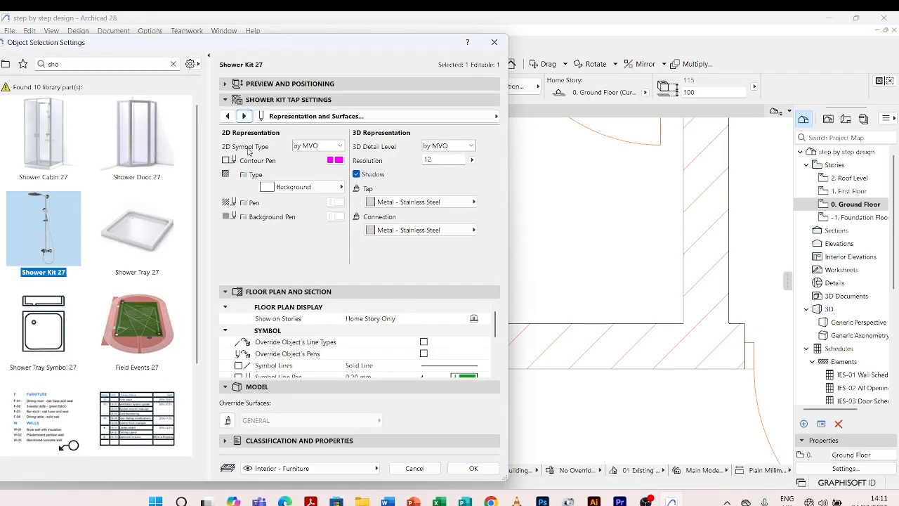
pyautogui.click(338, 161)
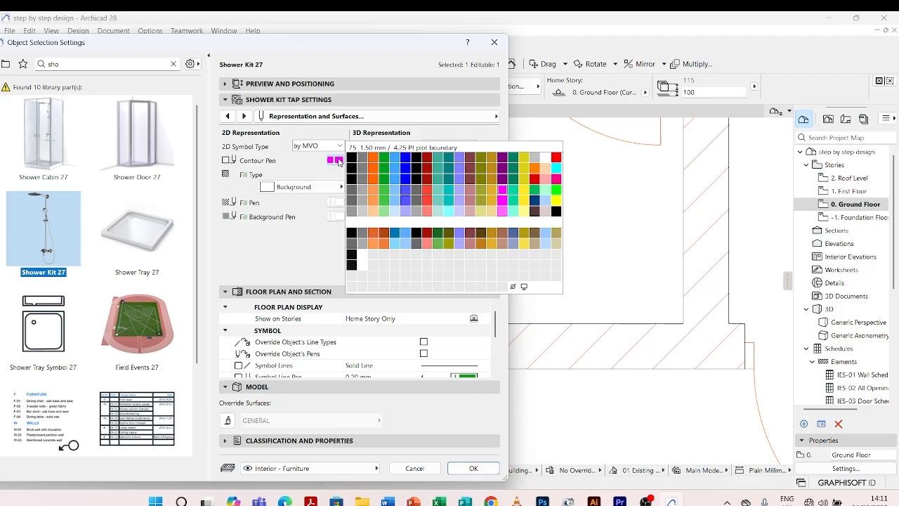
pyautogui.click(364, 202)
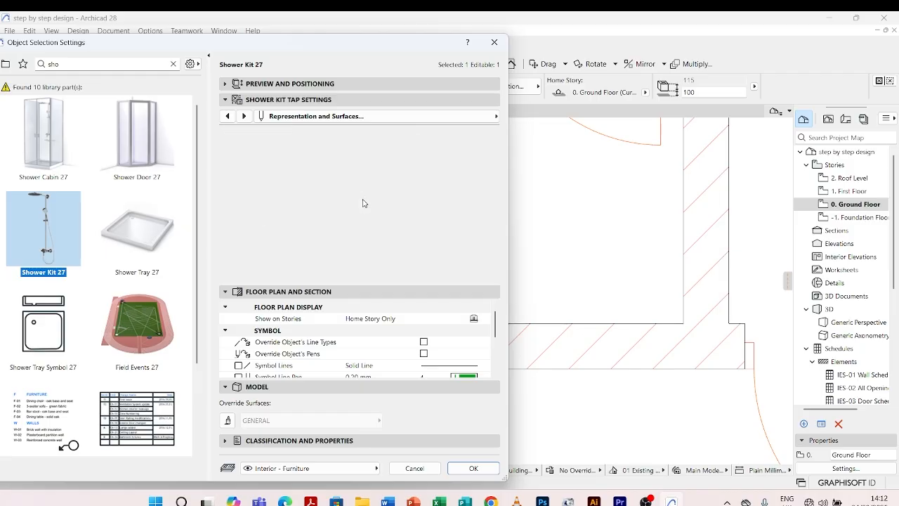
pyautogui.click(462, 467)
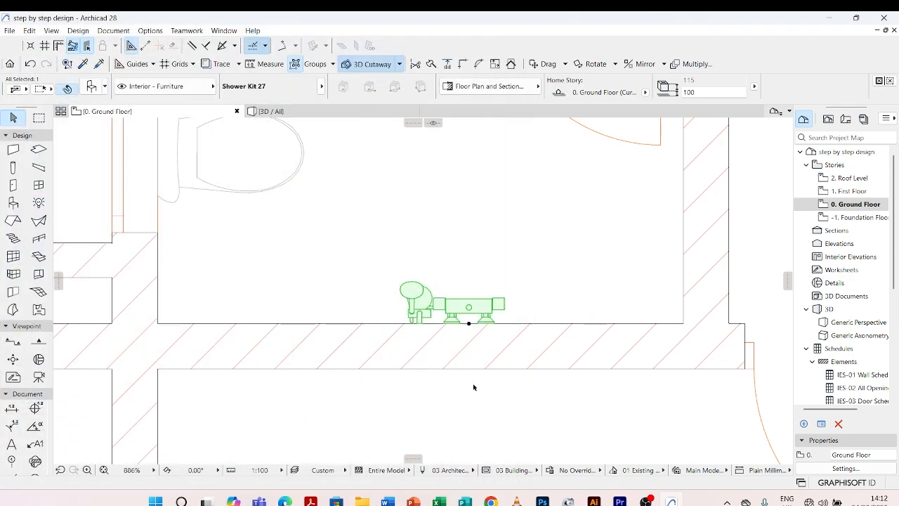
pyautogui.click(494, 218)
# Review the furnished bathroom and the empty room below it within the ground floor plan.
pyautogui.scroll(-2, 494, 218)
pyautogui.scroll(-4, 489, 267)
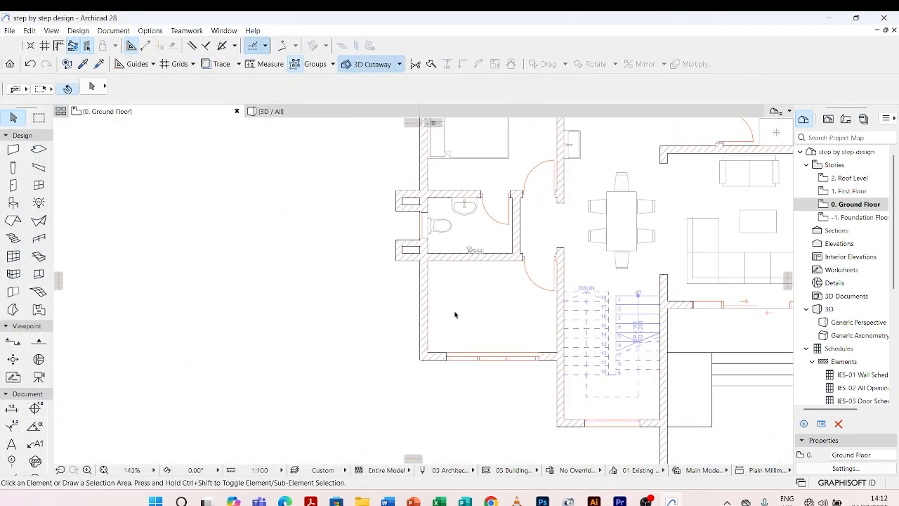
pyautogui.scroll(3, 483, 193)
pyautogui.scroll(-3, 457, 304)
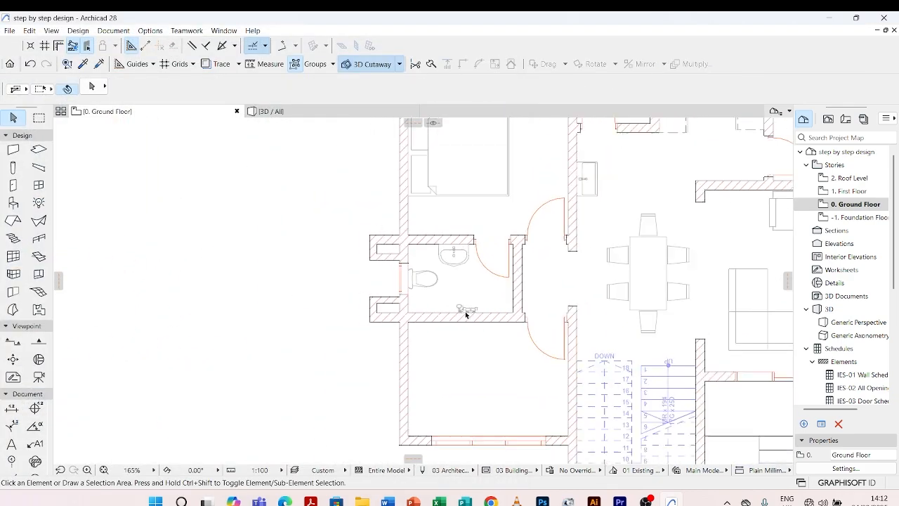
pyautogui.scroll(4, 496, 237)
pyautogui.scroll(-5, 459, 249)
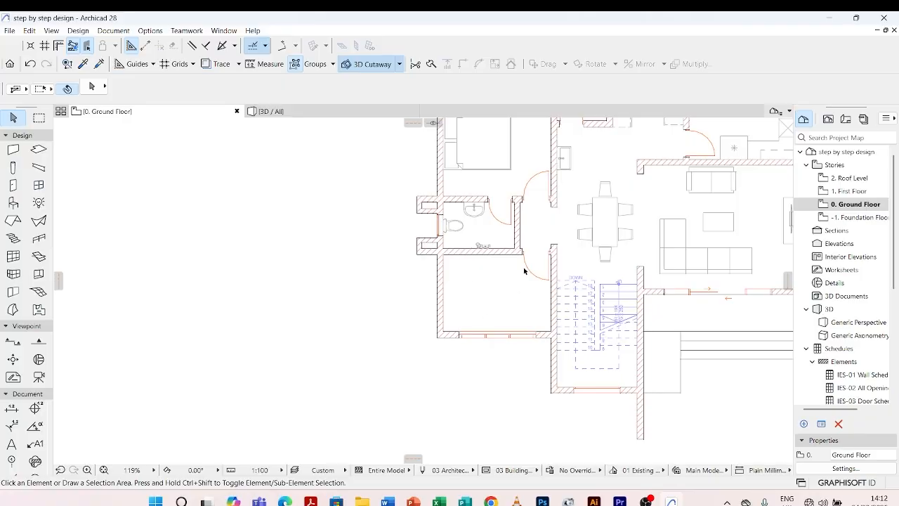
pyautogui.scroll(3, 566, 260)
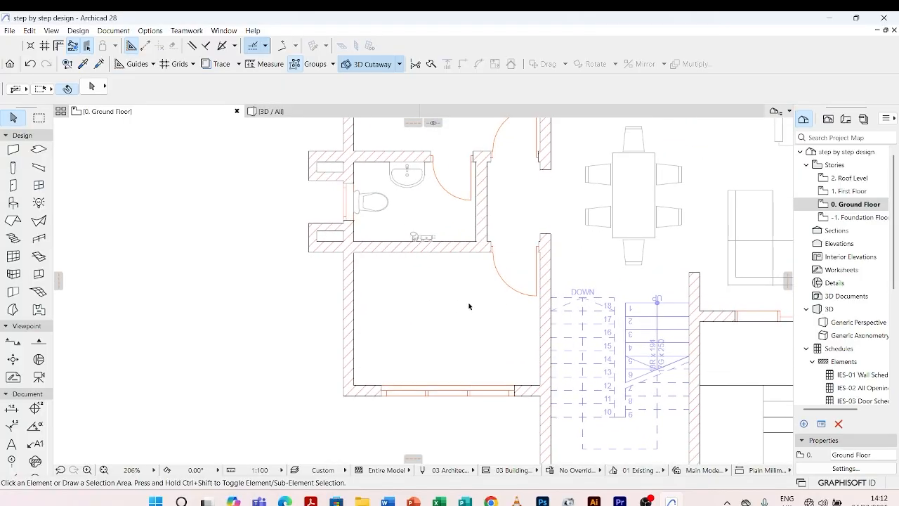
pyautogui.scroll(-4, 446, 286)
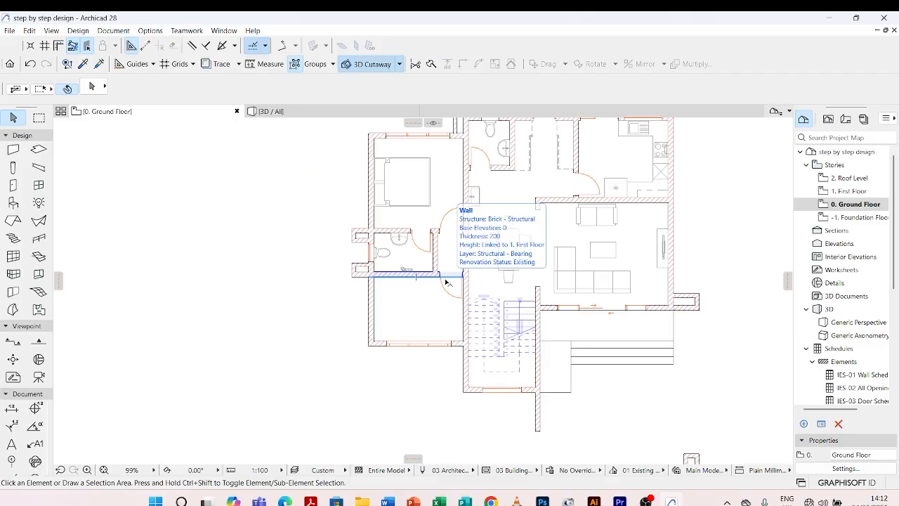
pyautogui.scroll(-1, 414, 333)
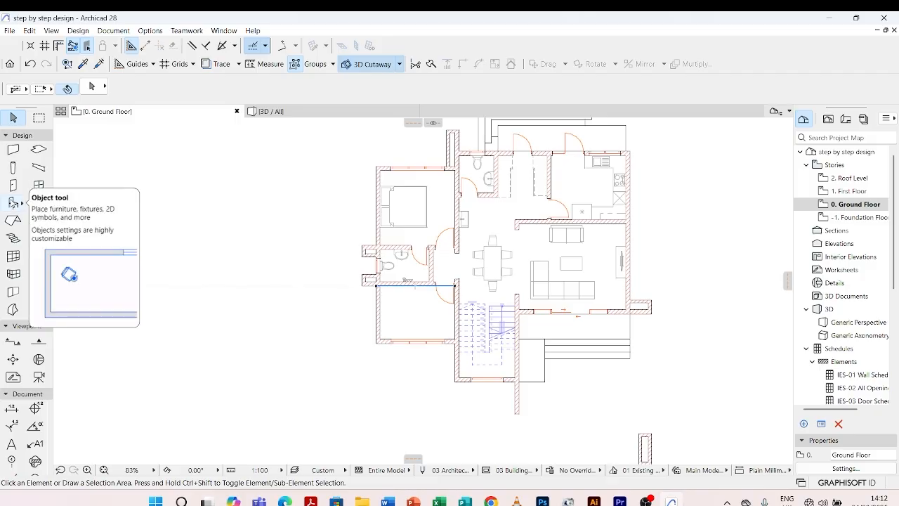
# Search the object library for "book she" and choose Bookshelf 01 27 as the object to place.
pyautogui.doubleClick(13, 204)
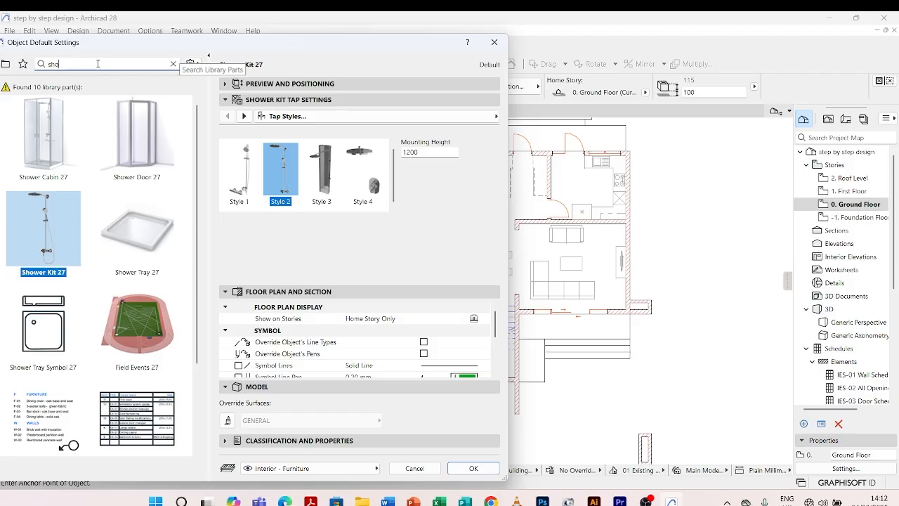
pyautogui.moveTo(98, 64); pyautogui.dragTo(53, 63)
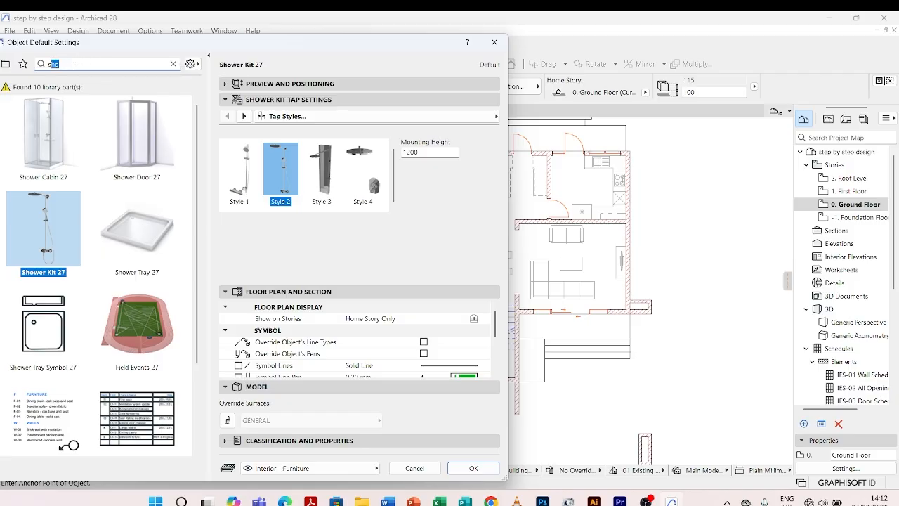
pyautogui.press('BackSpace')
pyautogui.write('h')
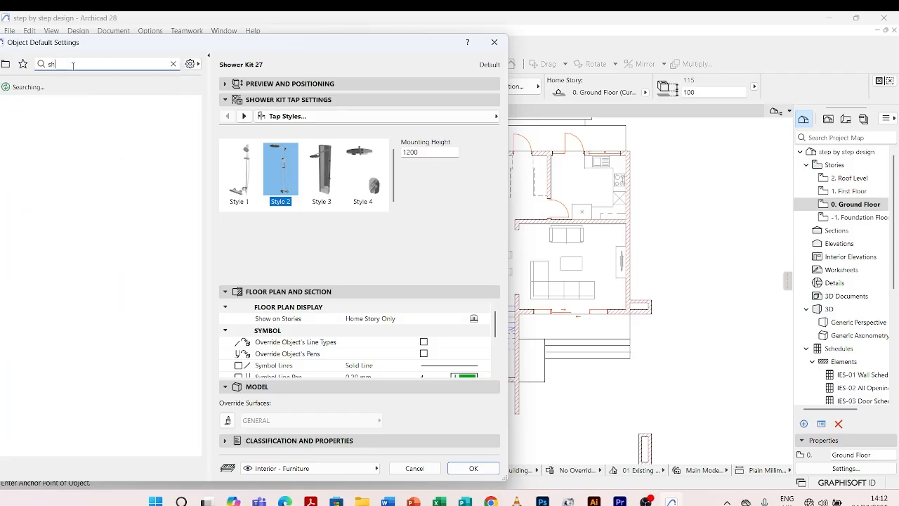
pyautogui.press('BackSpace')
pyautogui.press('BackSpace')
pyautogui.write('boo')
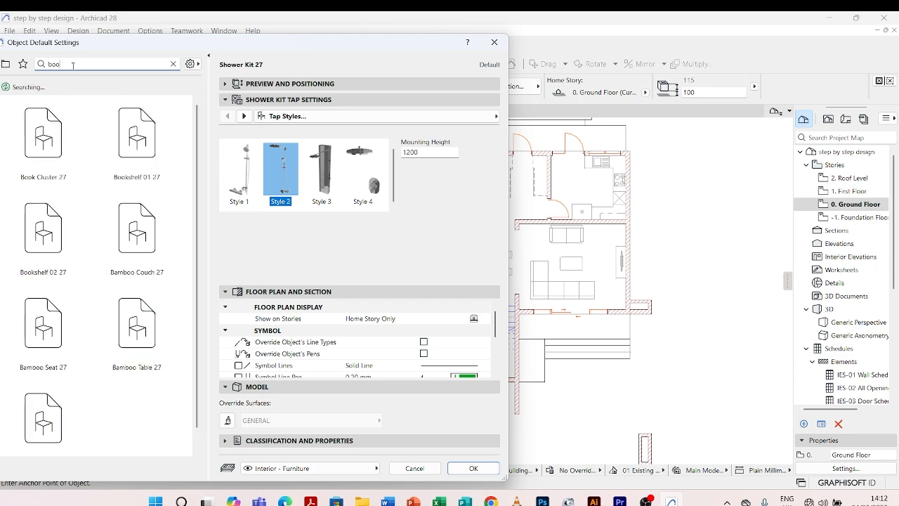
pyautogui.write('k she')
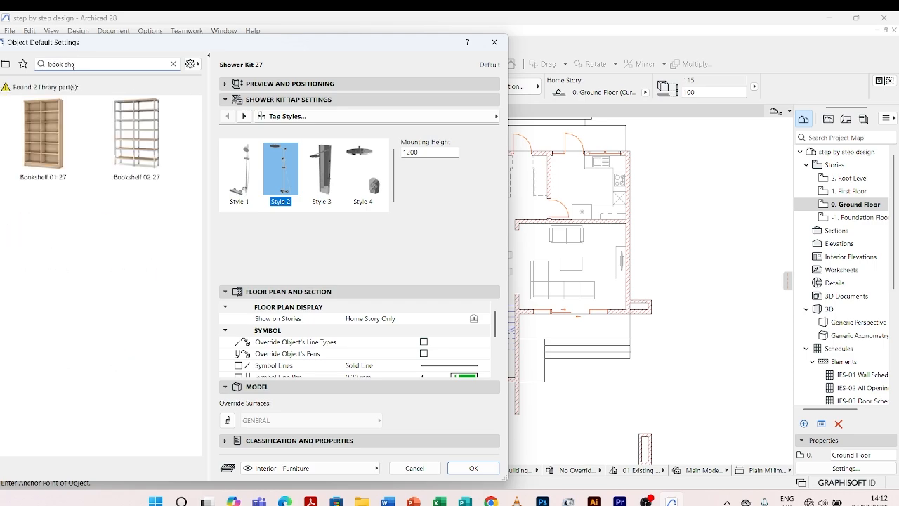
pyautogui.click(49, 123)
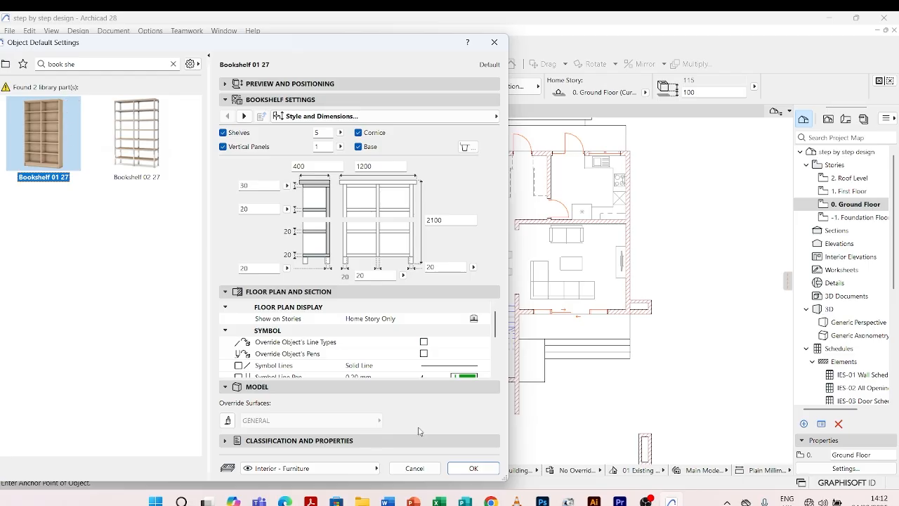
# Set the bookshelf's 2D contour pen to pen 82 (0.18 mm, 2D Elements - Outlines) and accept the default settings.
pyautogui.click(473, 468)
pyautogui.click(244, 116)
pyautogui.click(243, 116)
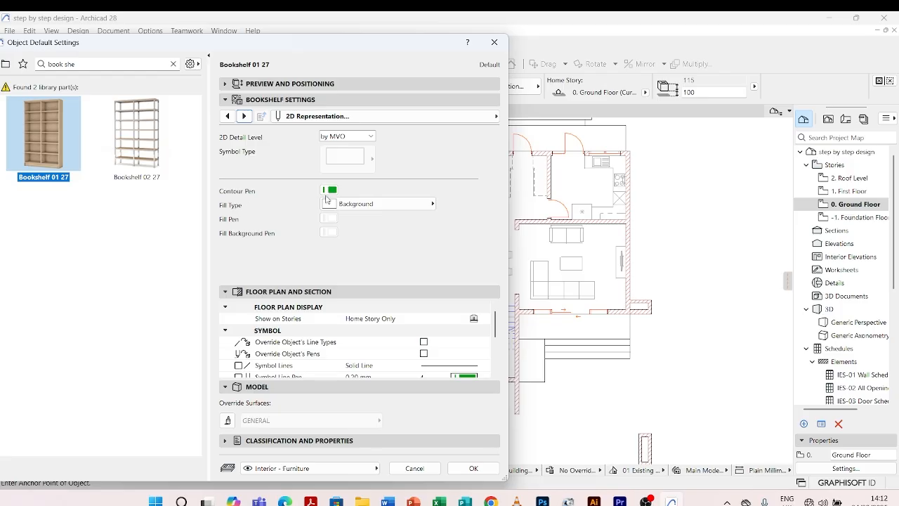
pyautogui.click(330, 190)
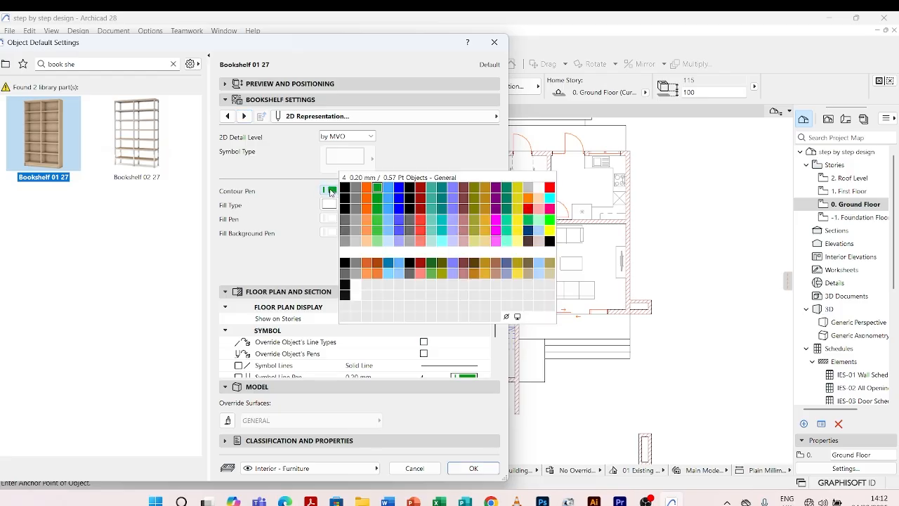
pyautogui.click(355, 235)
pyautogui.click(473, 468)
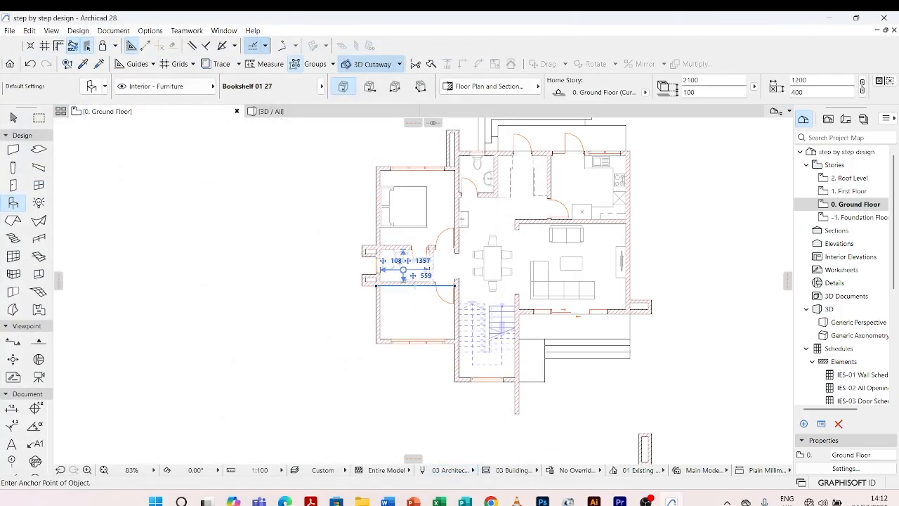
# Place the bookshelf in the room below the bathroom, about 724 from its left wall and 939 from its upper wall.
pyautogui.click(396, 306)
pyautogui.scroll(6, 396, 306)
pyautogui.press('Escape')
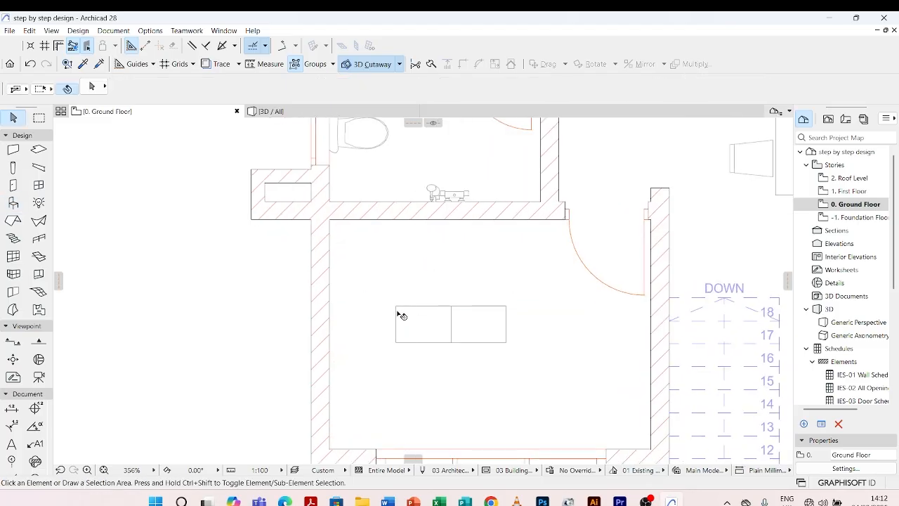
pyautogui.scroll(-3, 395, 311)
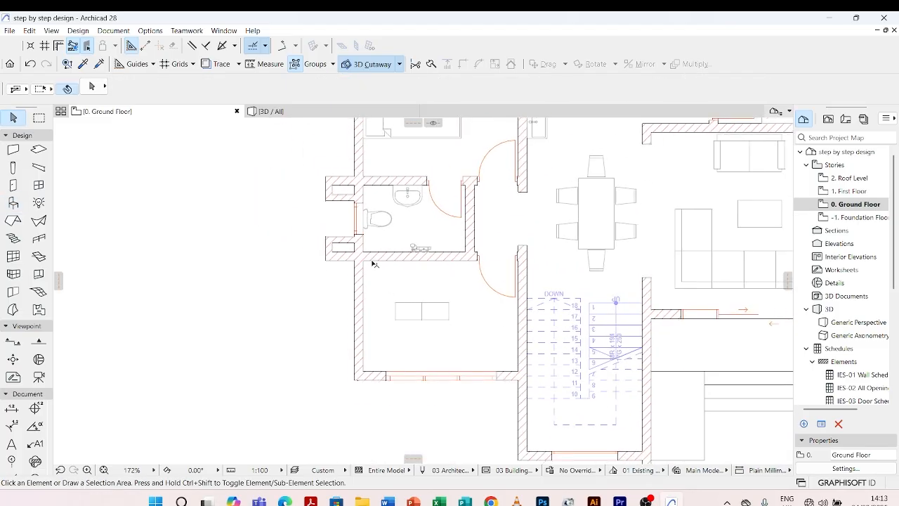
# Move the bookshelf by its upper midpoint to about 30 from the room's left wall and 246 from its upper wall.
pyautogui.click(402, 309)
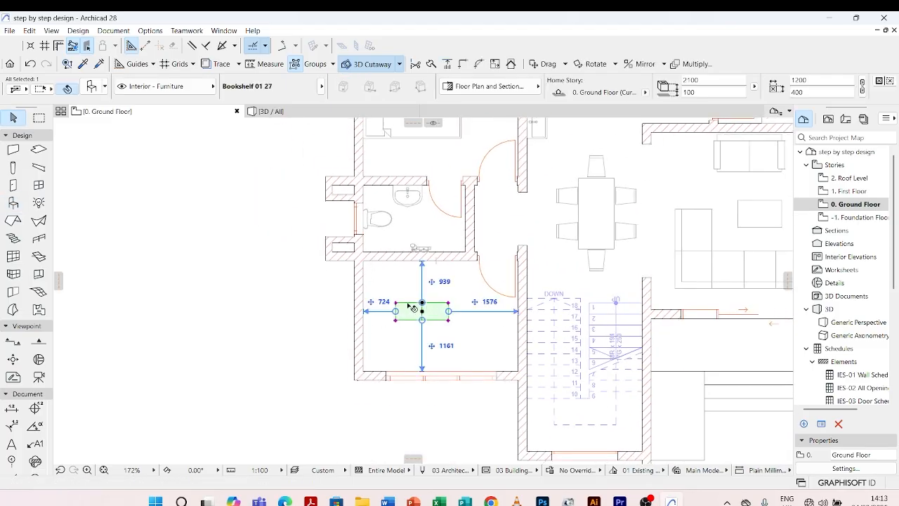
pyautogui.scroll(2, 408, 308)
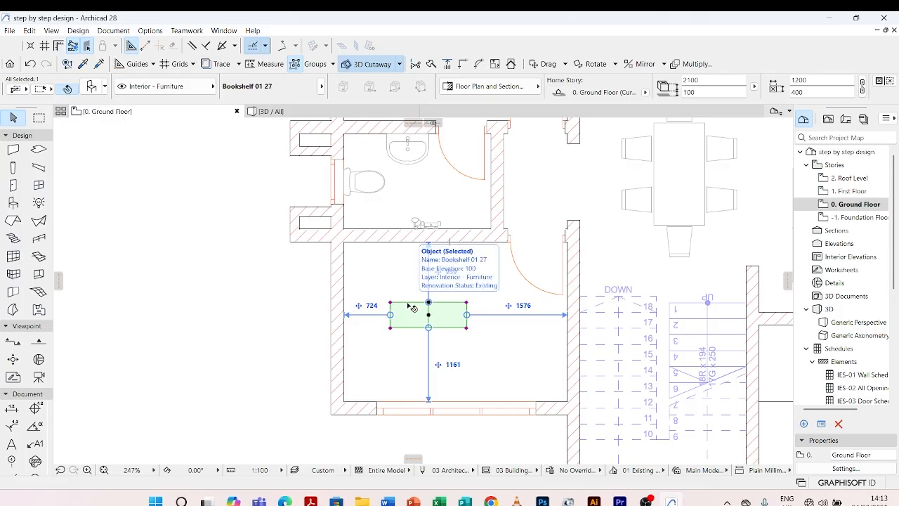
pyautogui.hotkey('ctrl', 'd')
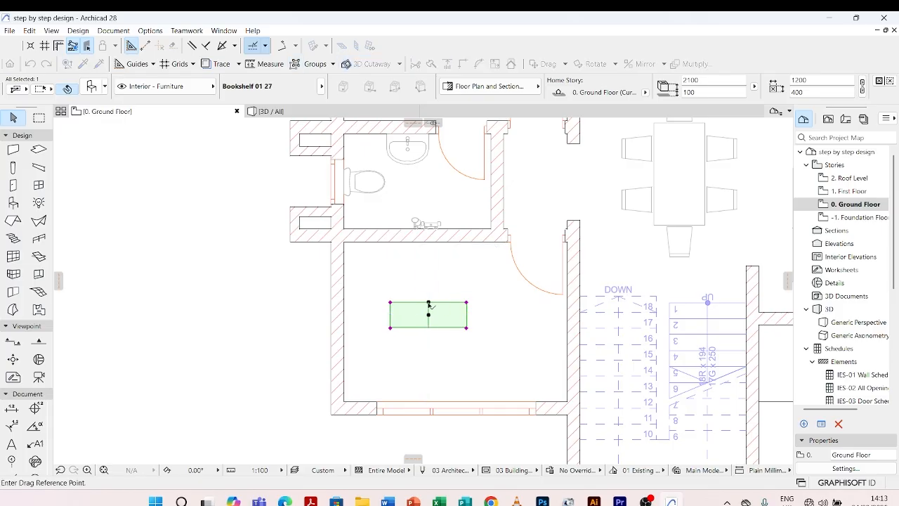
pyautogui.click(430, 304)
pyautogui.click(384, 258)
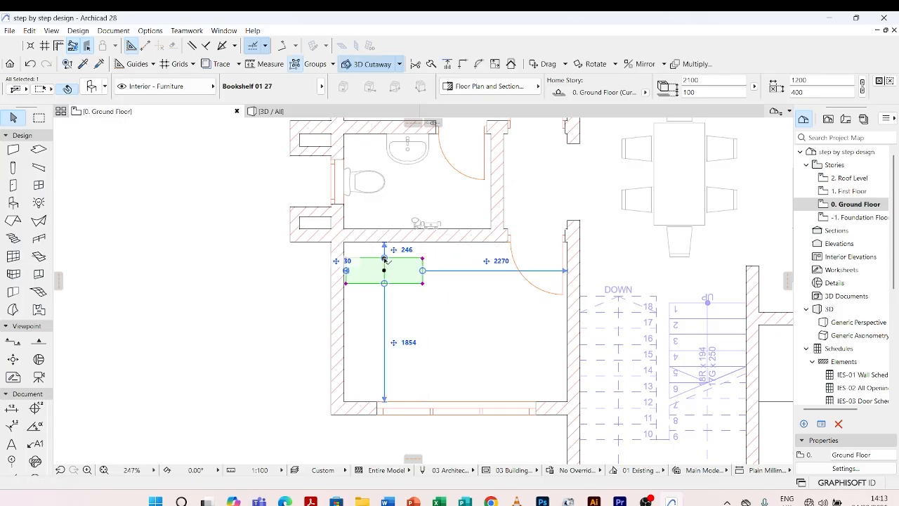
# Rotate the bookshelf 90° about its upper midpoint so it stands parallel to the room's left wall.
pyautogui.hotkey('ctrl', 'e')
pyautogui.click(384, 258)
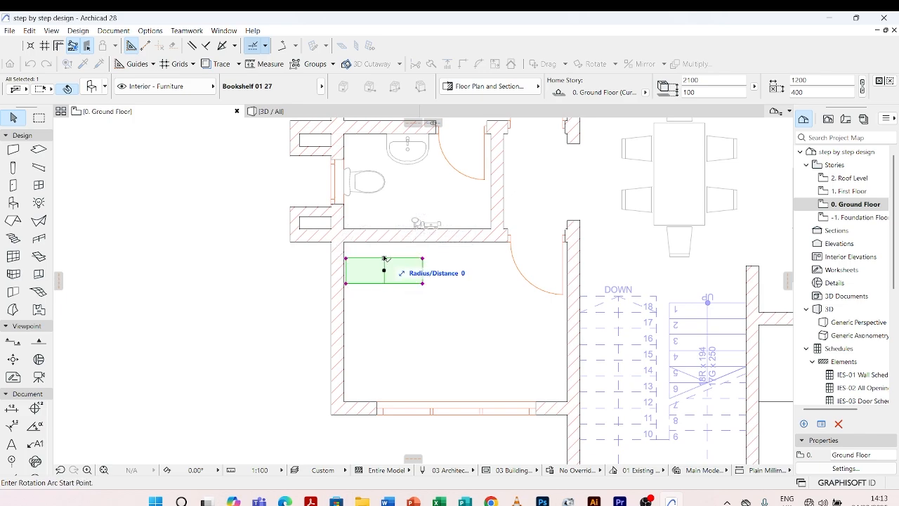
pyautogui.click(290, 258)
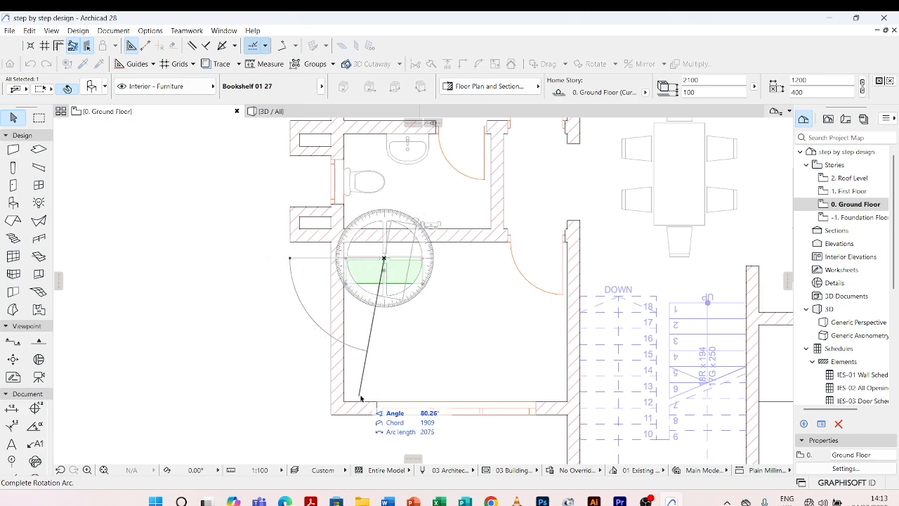
pyautogui.click(382, 326)
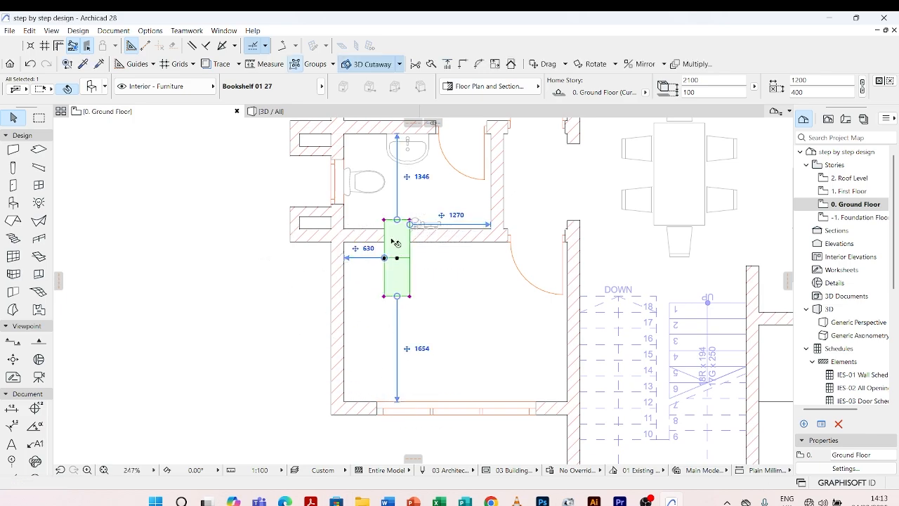
# Move the bookshelf by its upper-left corner into the inner corner of the room's left and upper walls.
pyautogui.scroll(5, 393, 240)
pyautogui.hotkey('ctrl', 'd')
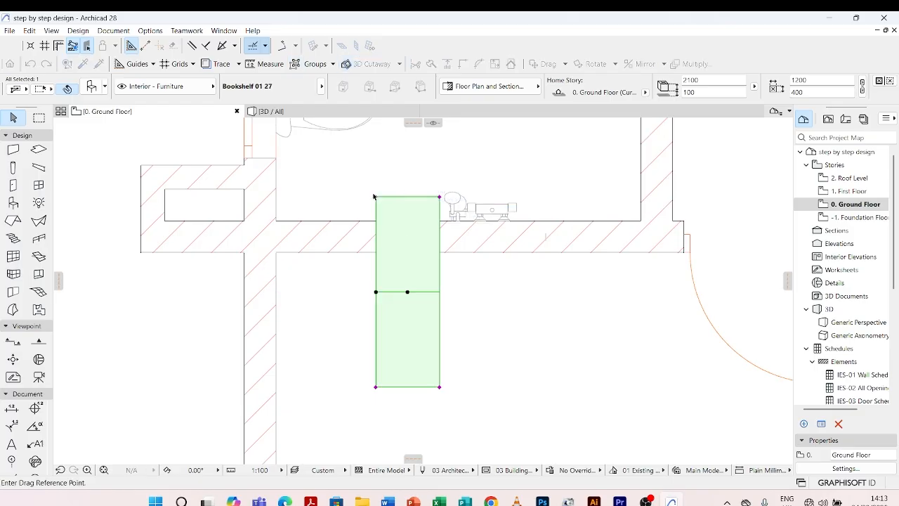
pyautogui.press('Escape')
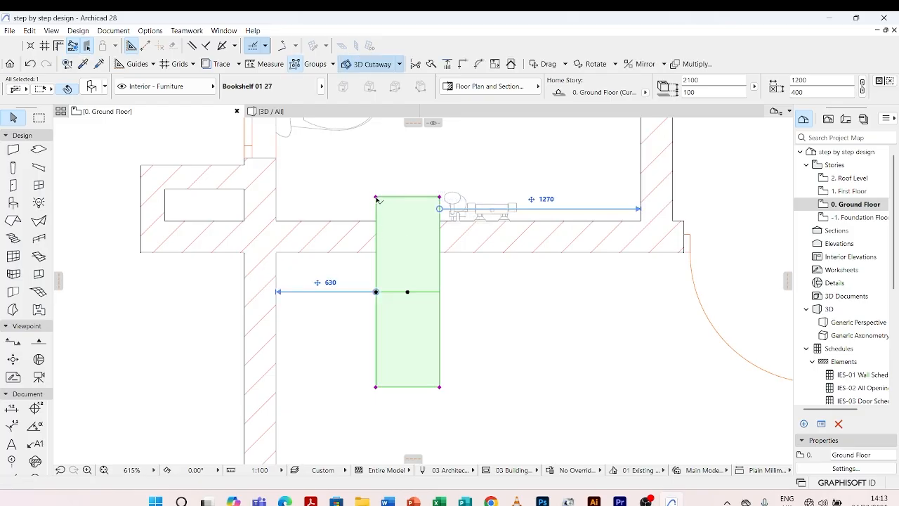
pyautogui.hotkey('ctrl', 'd')
pyautogui.click(376, 197)
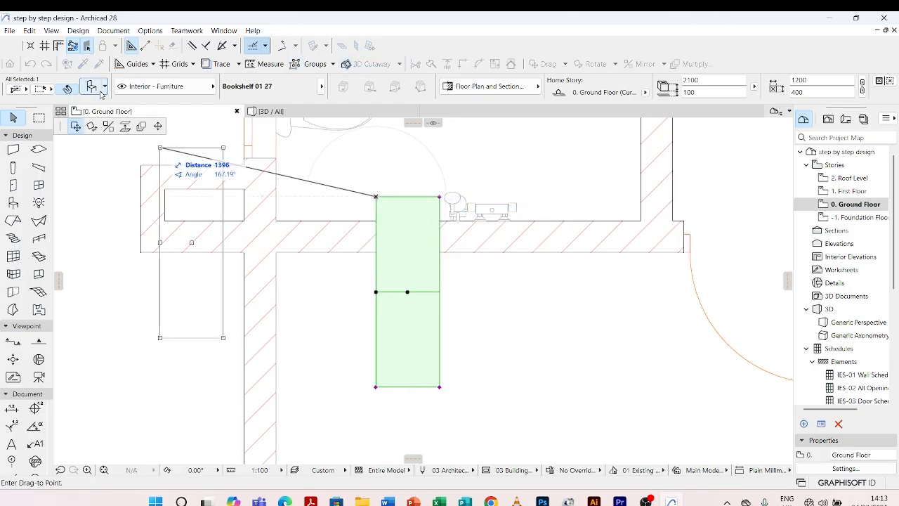
pyautogui.click(275, 254)
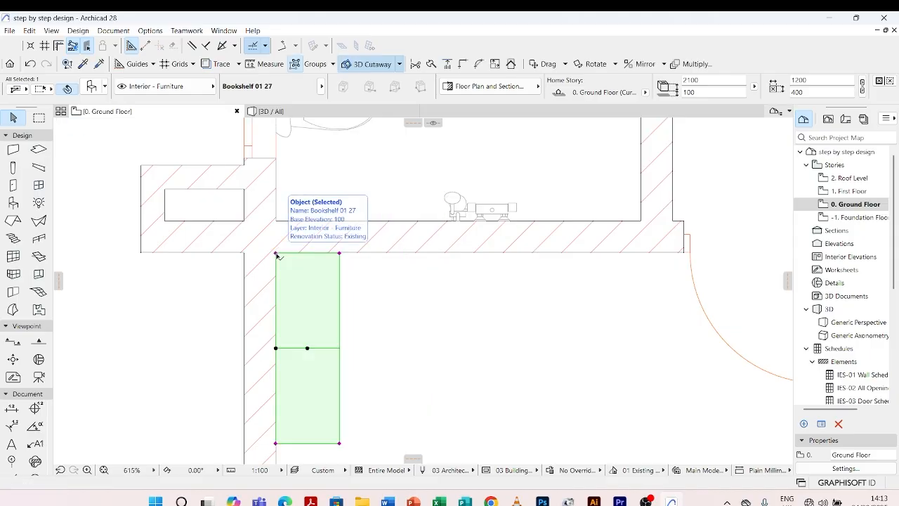
# Bring up the move and copy commands for the bookshelf in the room's corner.
pyautogui.rightClick(277, 256)
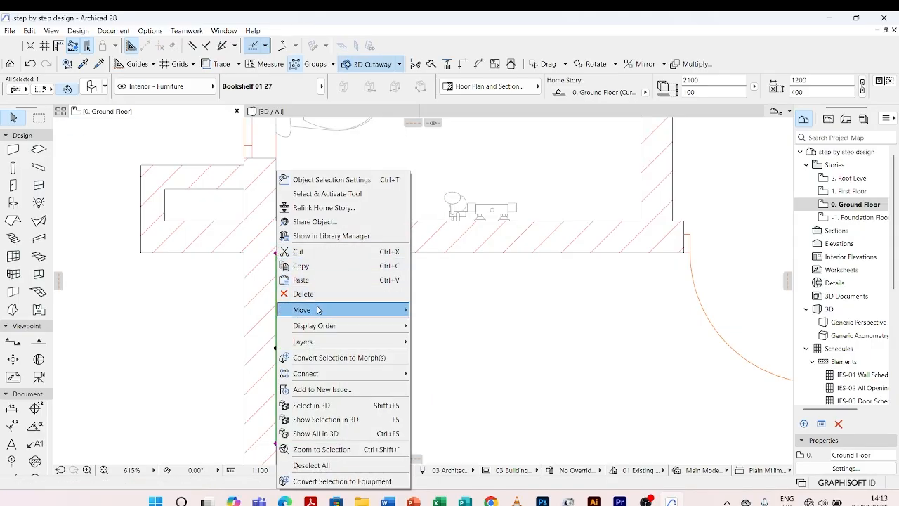
pyautogui.moveTo(319, 310)
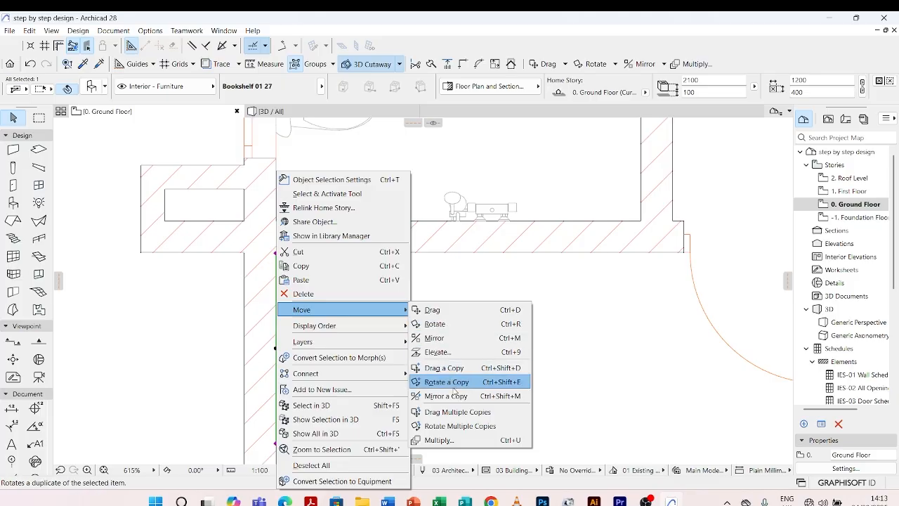
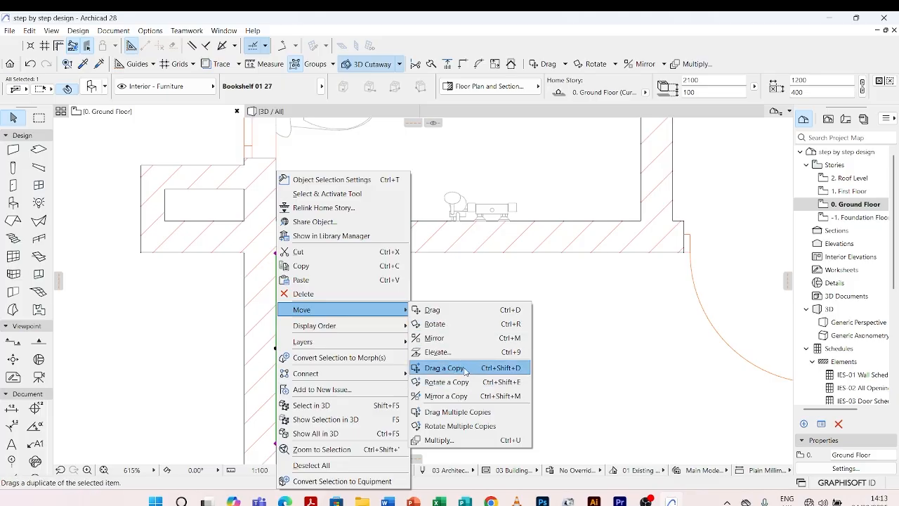
# Copy the bookshelf along the room's left wall so the copy's upper-left corner meets the first bookshelf's lower-left corner.
pyautogui.click(465, 371)
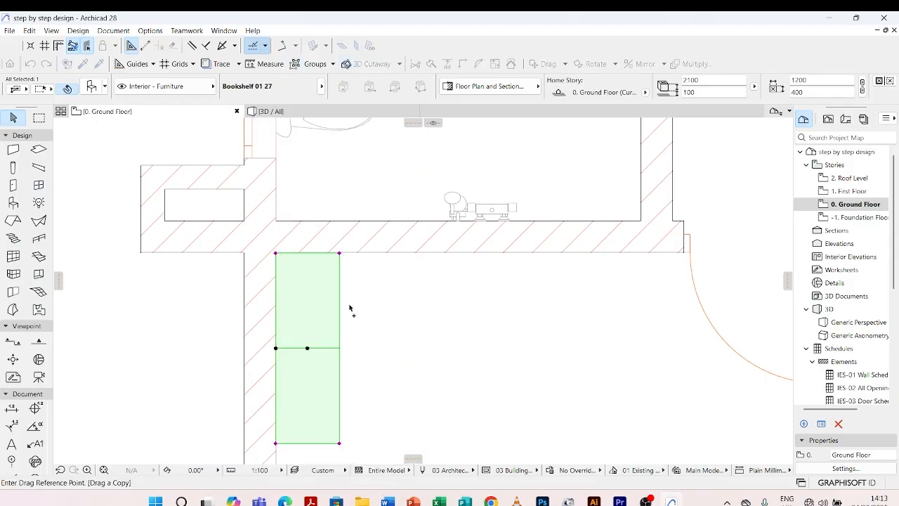
pyautogui.click(276, 253)
pyautogui.scroll(-2, 281, 260)
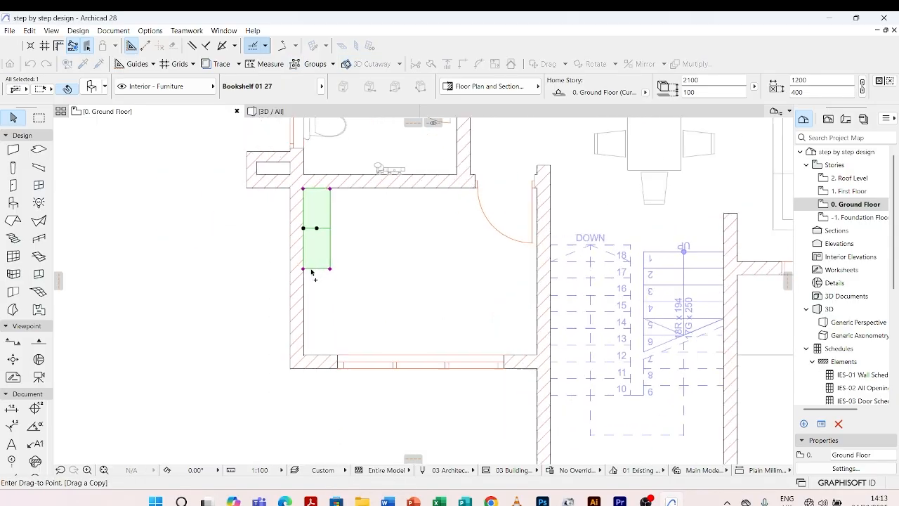
pyautogui.scroll(2, 309, 271)
pyautogui.click(299, 271)
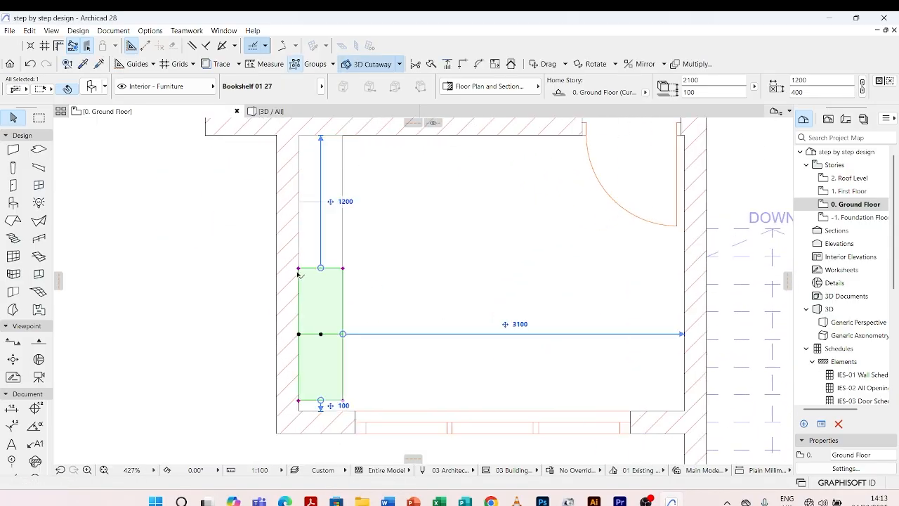
pyautogui.click(198, 254)
pyautogui.scroll(-4, 277, 307)
pyautogui.scroll(4, 293, 295)
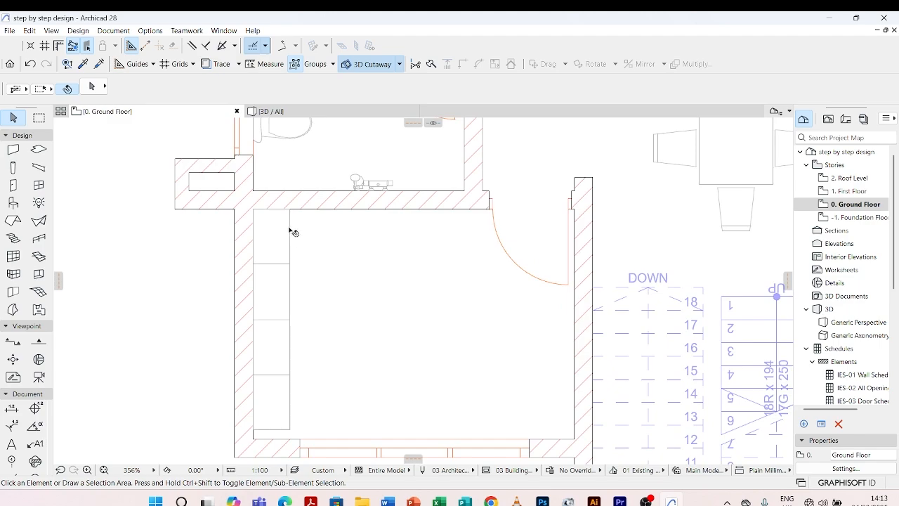
pyautogui.click(293, 232)
pyautogui.click(376, 250)
pyautogui.scroll(-4, 369, 295)
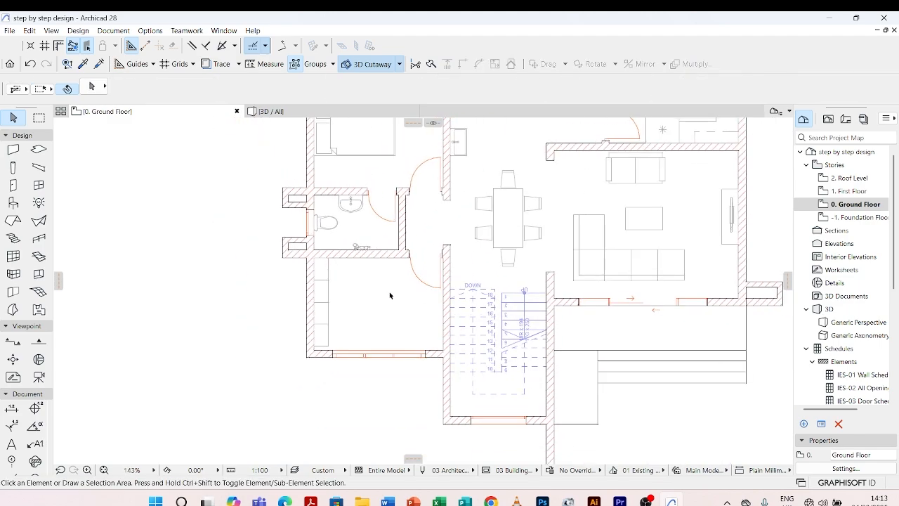
pyautogui.scroll(3, 367, 290)
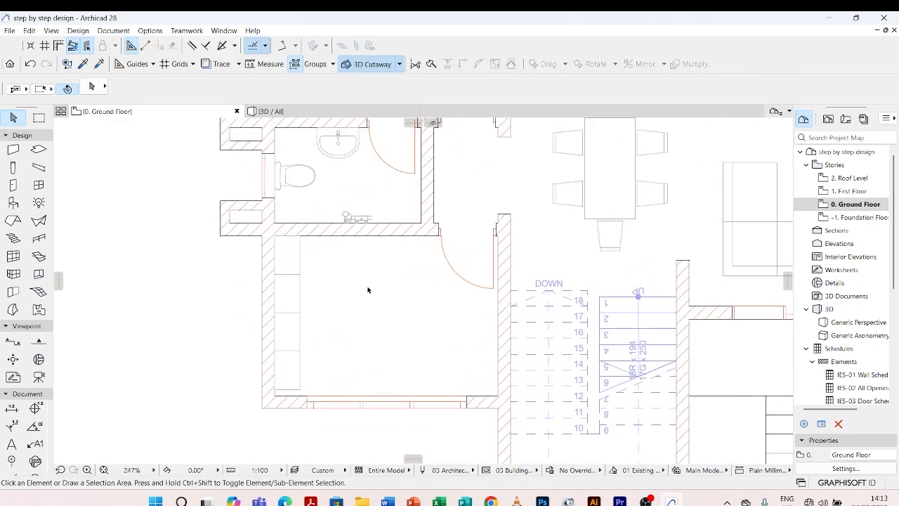
pyautogui.scroll(-4, 413, 344)
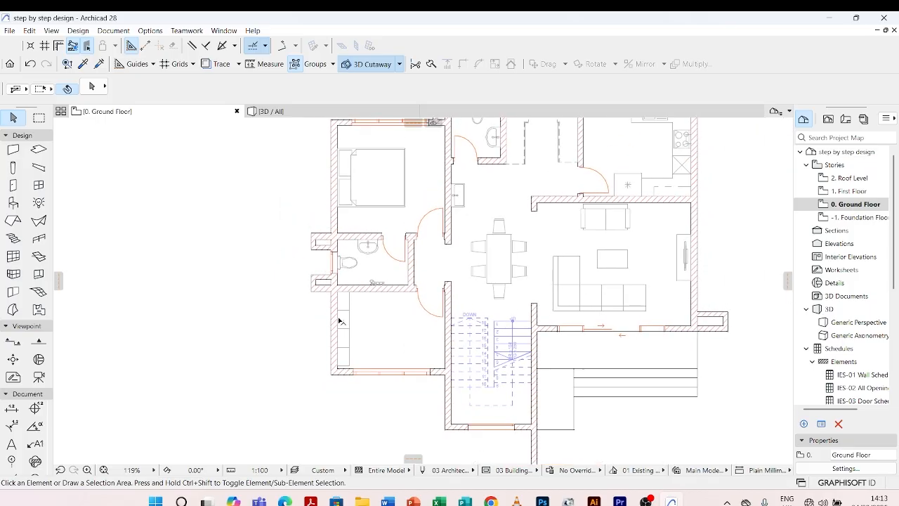
# Search the object library for "office" in the default object settings.
pyautogui.doubleClick(13, 204)
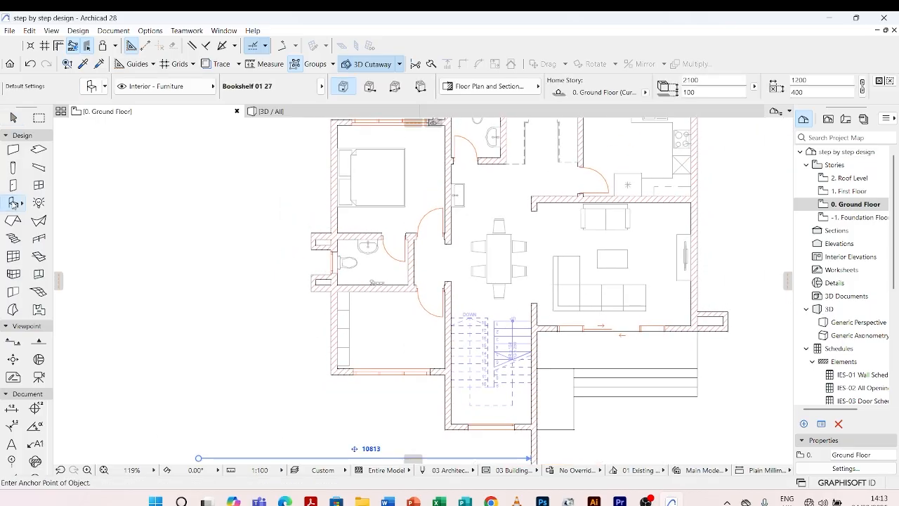
pyautogui.moveTo(83, 65); pyautogui.dragTo(46, 65)
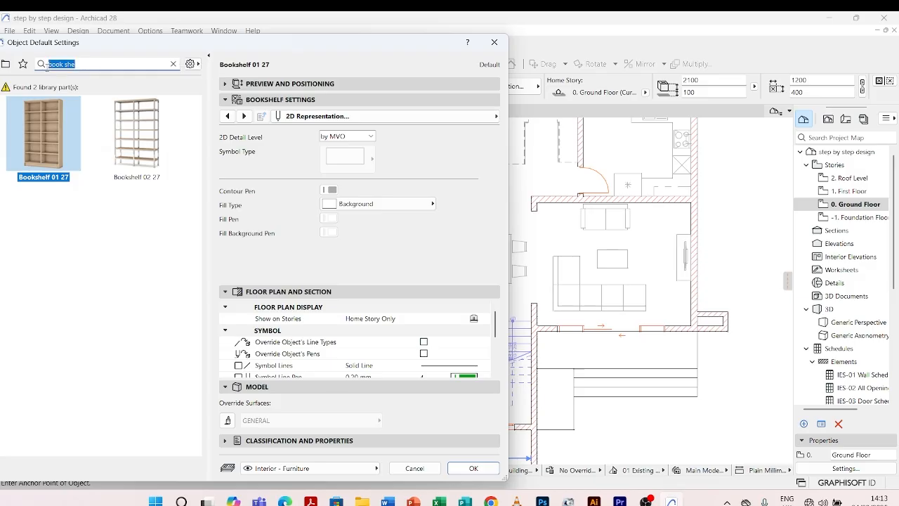
pyautogui.write('off')
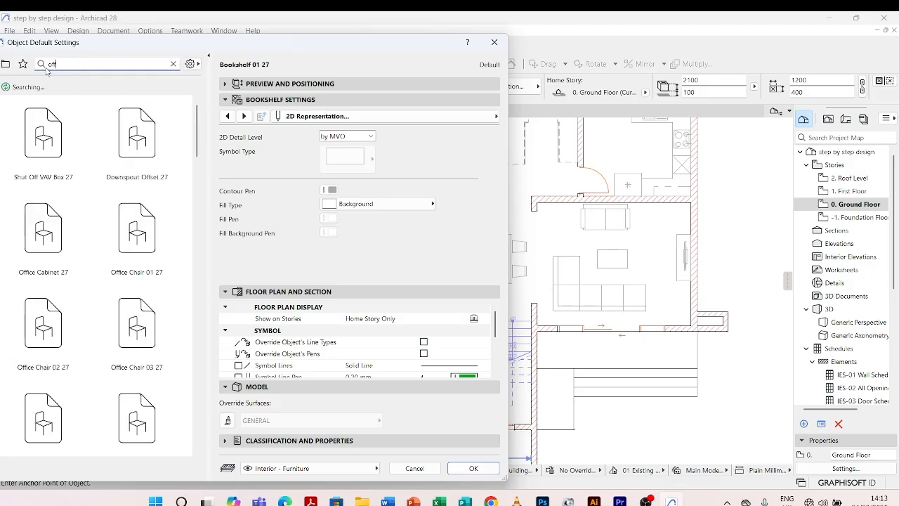
pyautogui.write('ice')
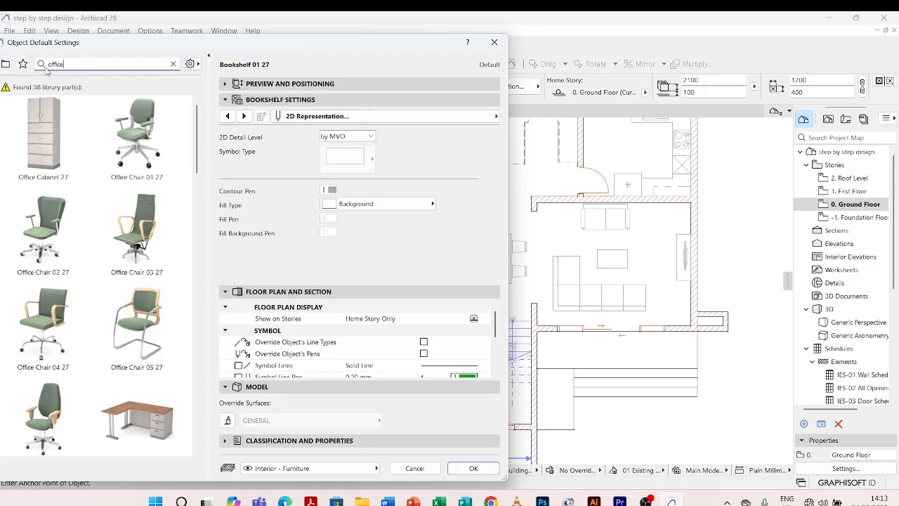
# Choose the Office Desk L-Shaped 27 library object and apply its Style 4 preset.
pyautogui.scroll(-2, 121, 321)
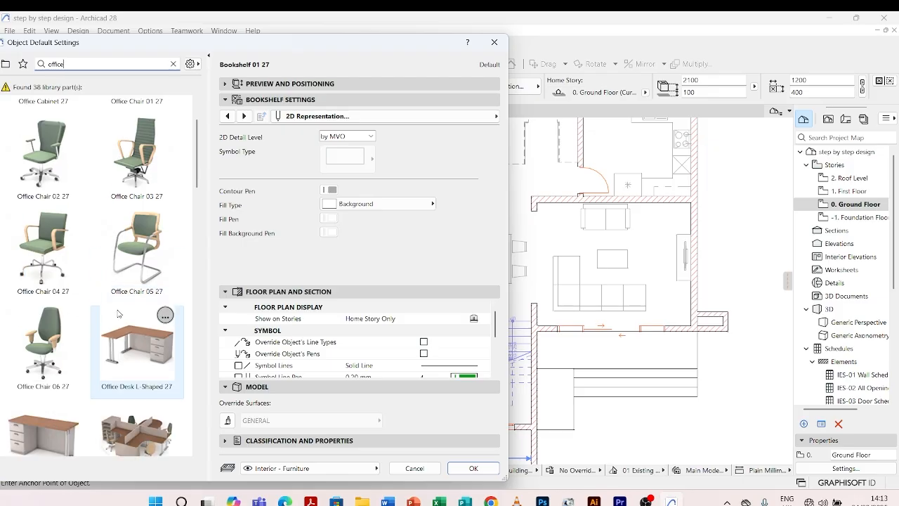
pyautogui.scroll(-3, 121, 322)
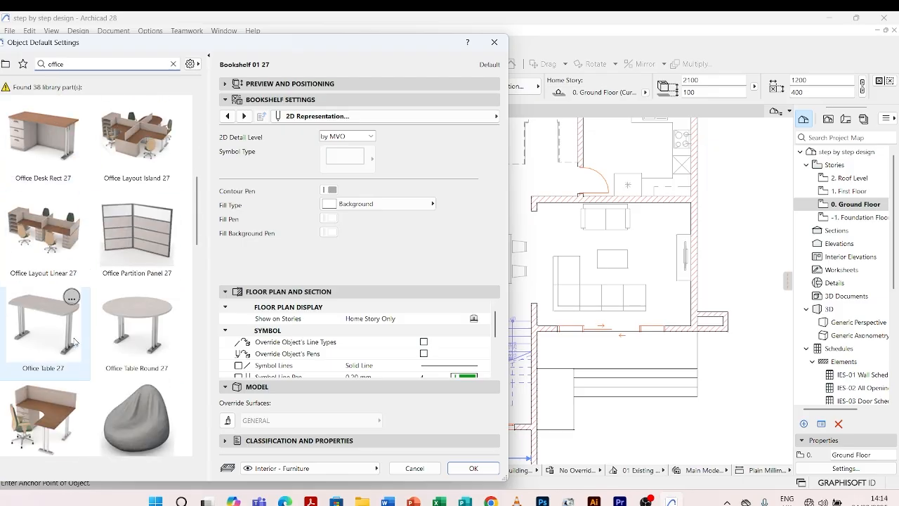
pyautogui.scroll(-4, 76, 342)
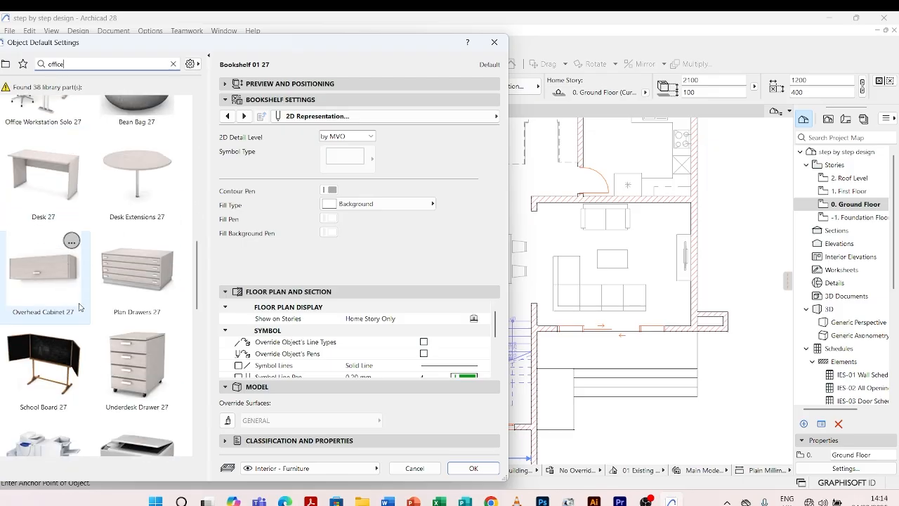
pyautogui.scroll(7, 84, 313)
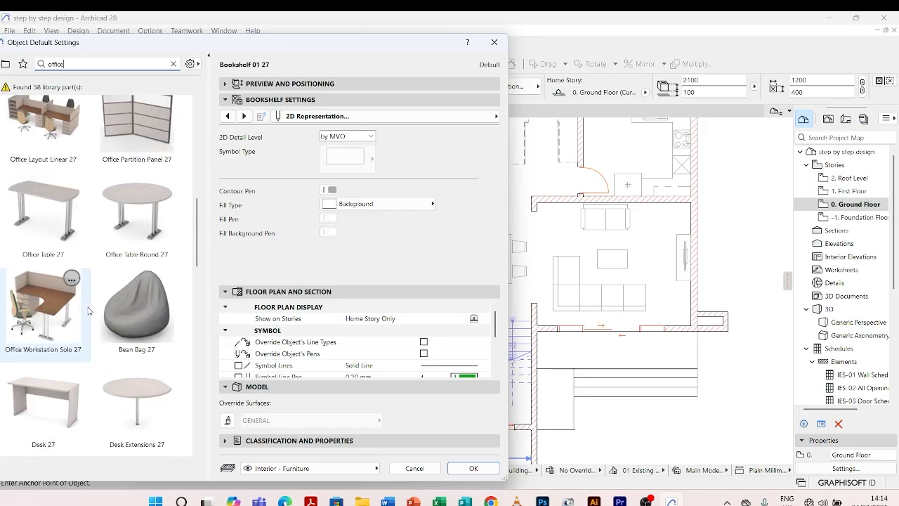
pyautogui.scroll(2, 99, 273)
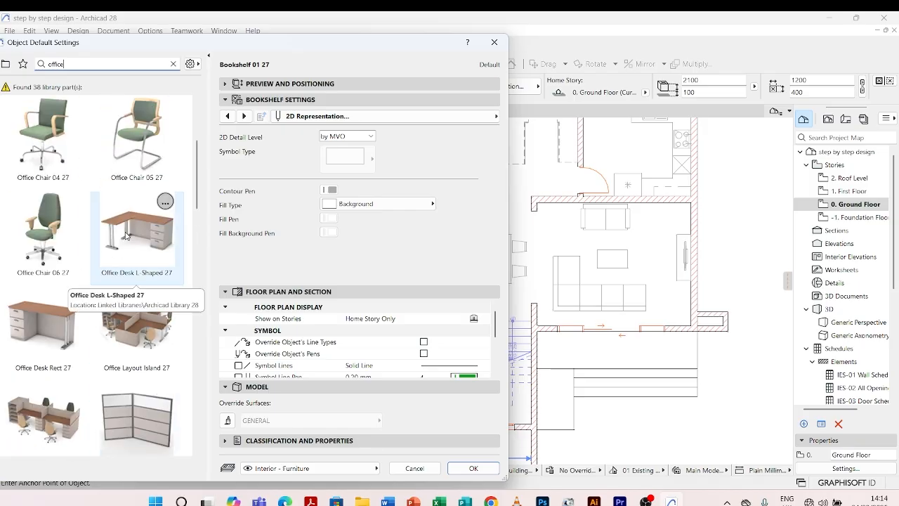
pyautogui.scroll(2, 126, 237)
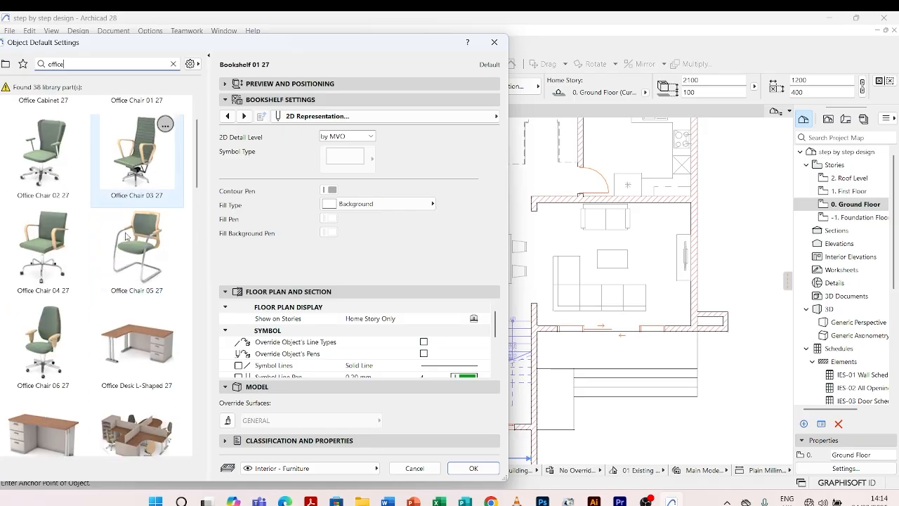
pyautogui.scroll(-1, 126, 236)
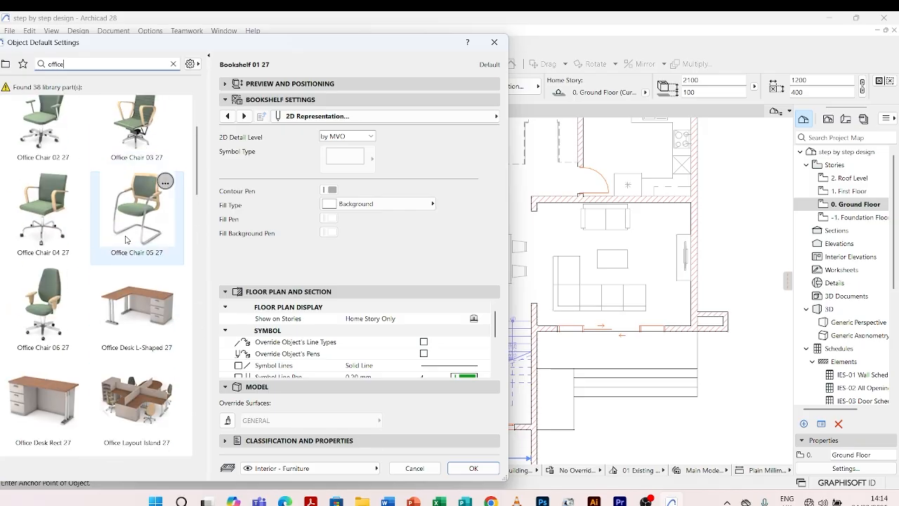
pyautogui.click(121, 307)
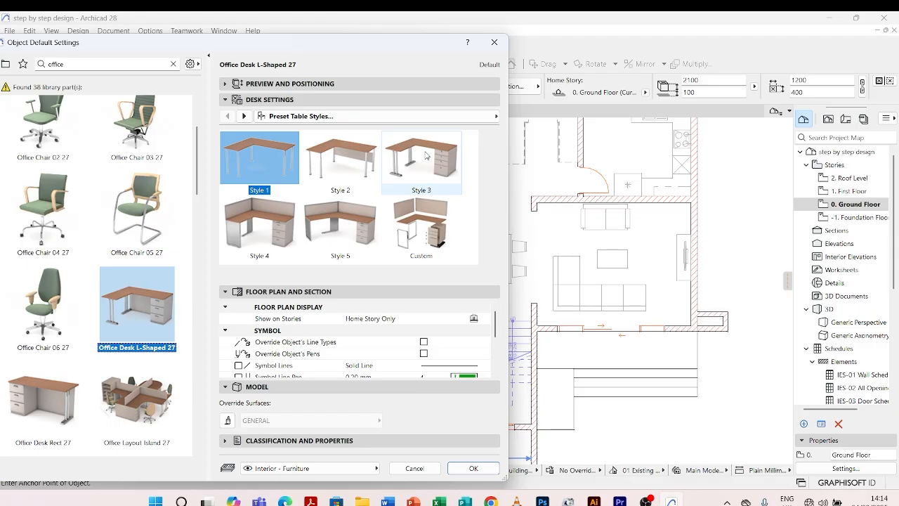
pyautogui.click(254, 222)
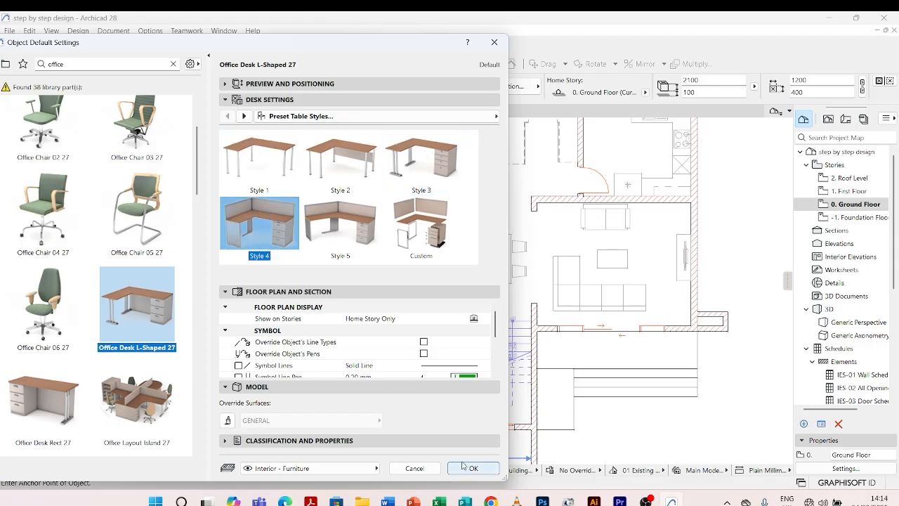
# Set the L-shaped desk's 2D contour pen to grey pen 82 and accept the object settings.
pyautogui.click(244, 116)
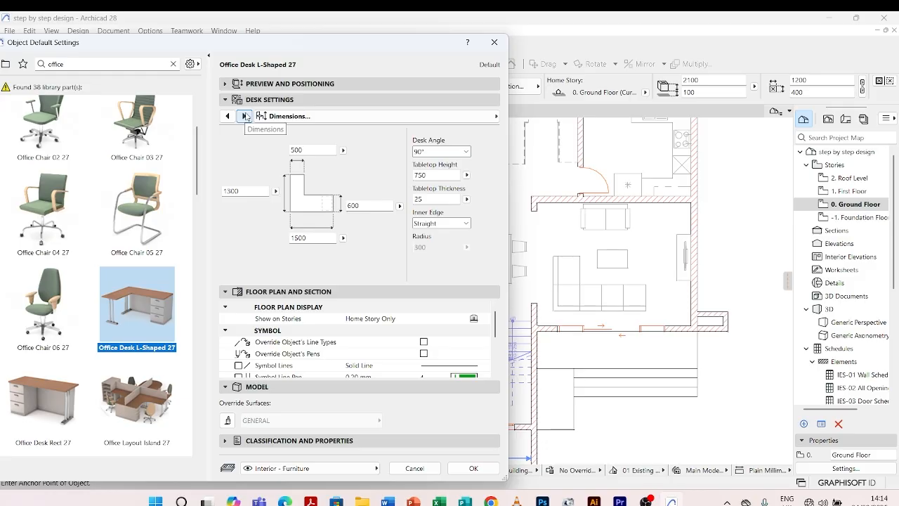
pyautogui.click(244, 116)
pyautogui.click(244, 116)
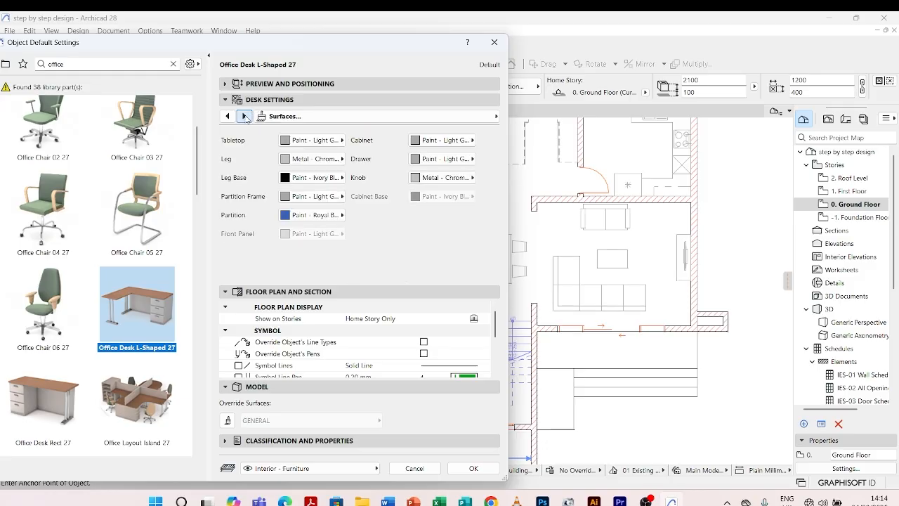
pyautogui.click(244, 116)
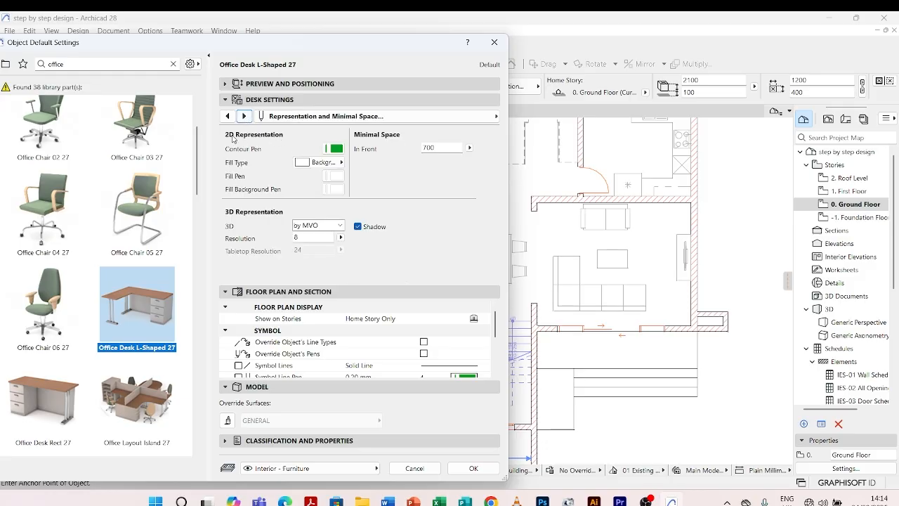
pyautogui.click(335, 148)
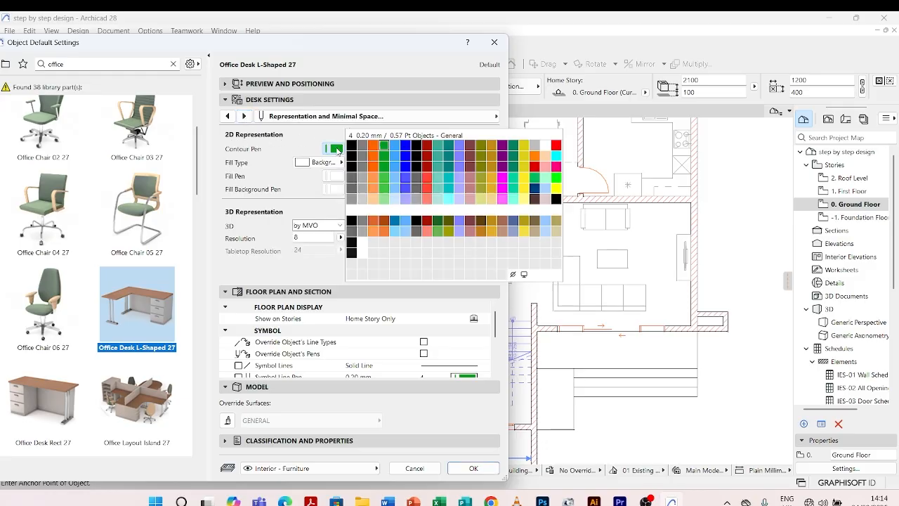
pyautogui.click(364, 190)
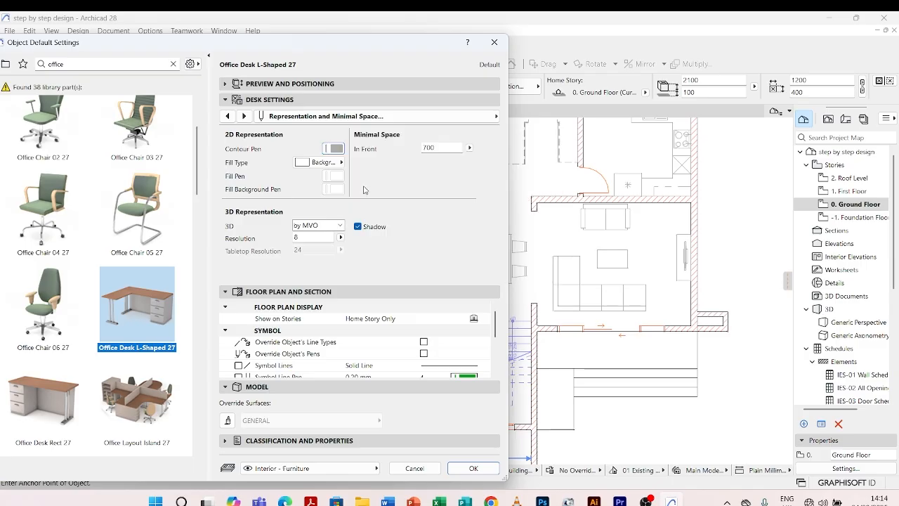
pyautogui.click(472, 468)
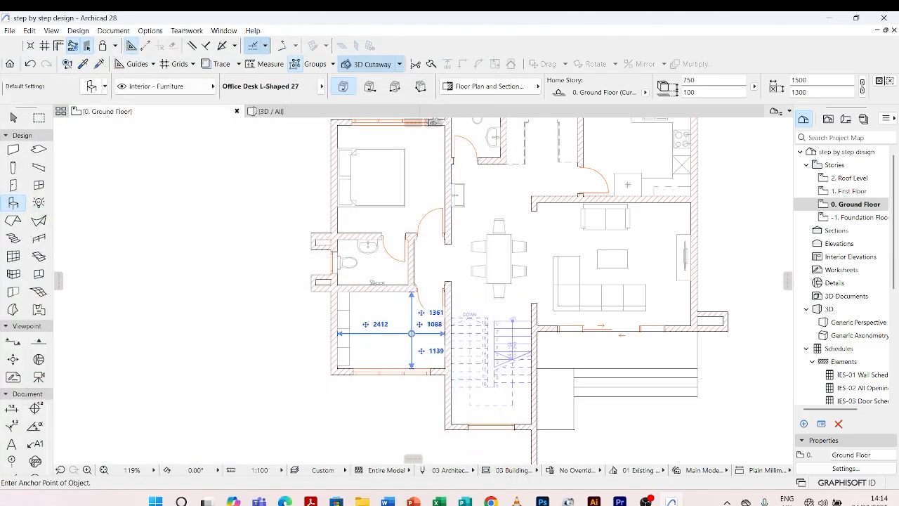
# Place the L-shaped desk in the bookshelf room, about 1899 mm from the left wall and 1025 mm from the lower wall.
pyautogui.click(395, 338)
pyautogui.scroll(4, 396, 337)
pyautogui.press('Escape')
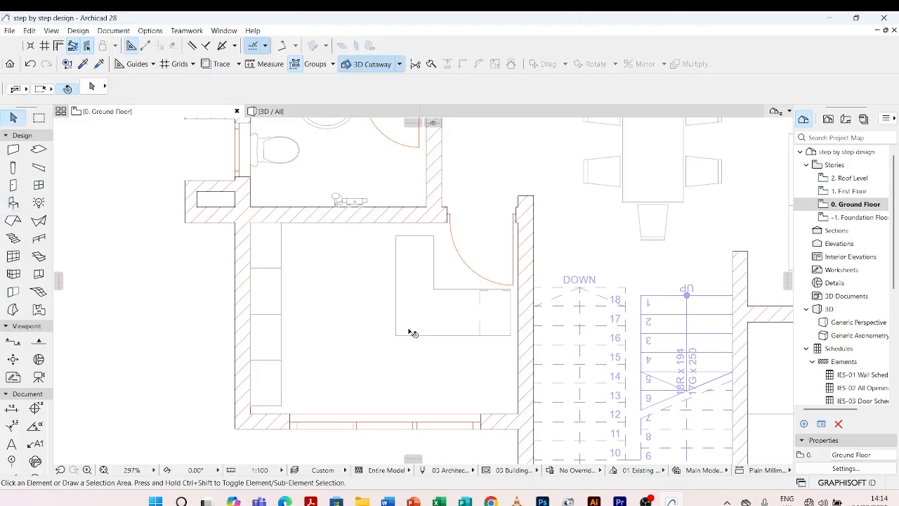
# Move the desk by its lower-left corner to about 958 mm from the left wall and 184 mm from the lower wall.
pyautogui.click(397, 336)
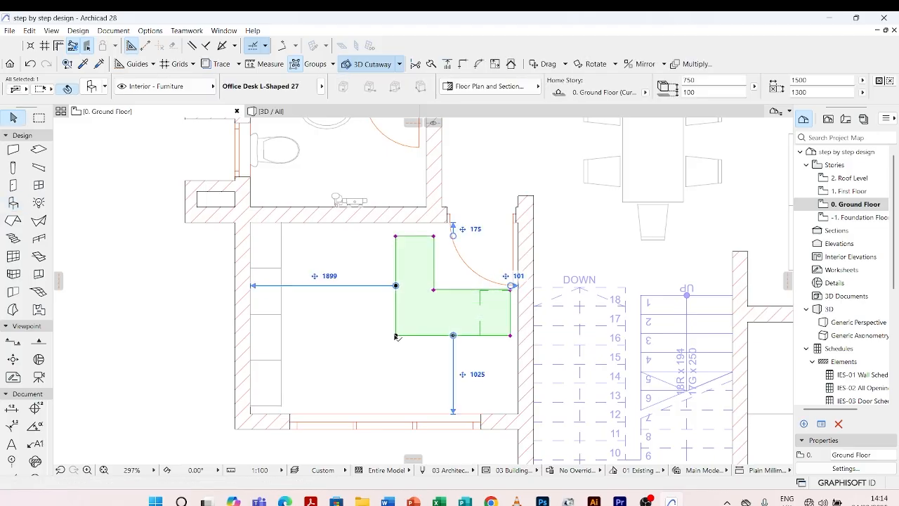
pyautogui.moveTo(397, 337); pyautogui.dragTo(324, 400)
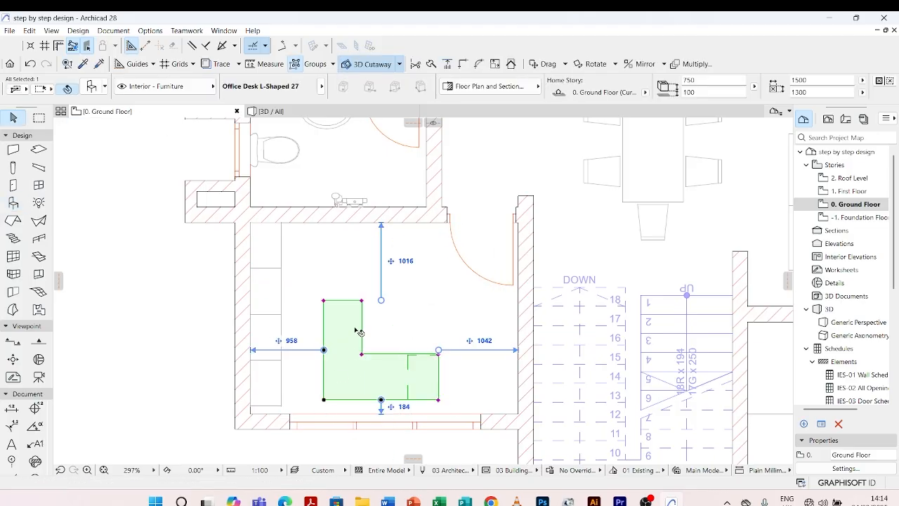
pyautogui.press('Escape')
# Choose the Office Chair 02 27 library object as the next object to place.
pyautogui.scroll(3, 363, 330)
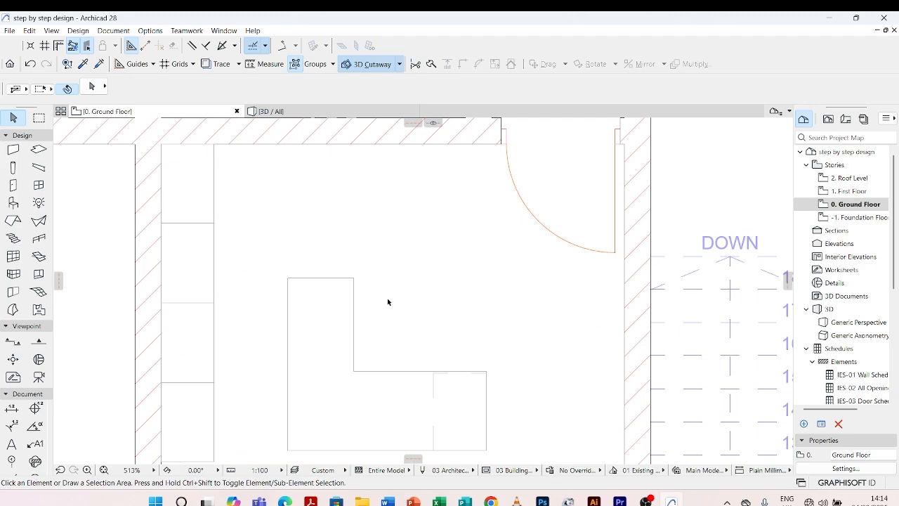
pyautogui.scroll(-3, 389, 298)
pyautogui.scroll(3, 414, 294)
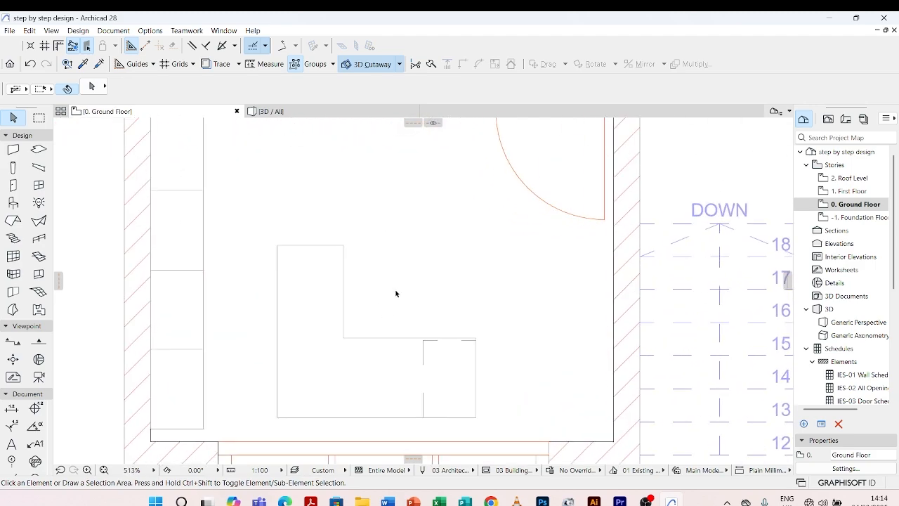
pyautogui.click(13, 204)
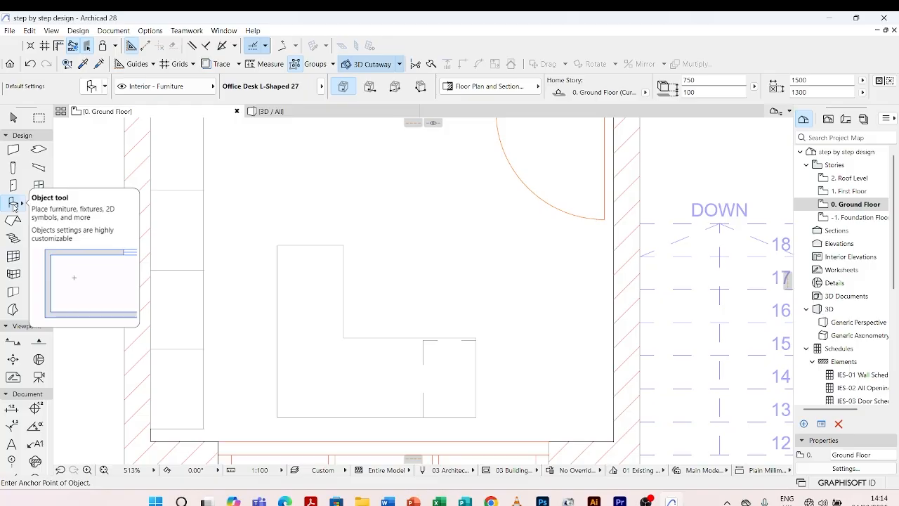
pyautogui.doubleClick(14, 207)
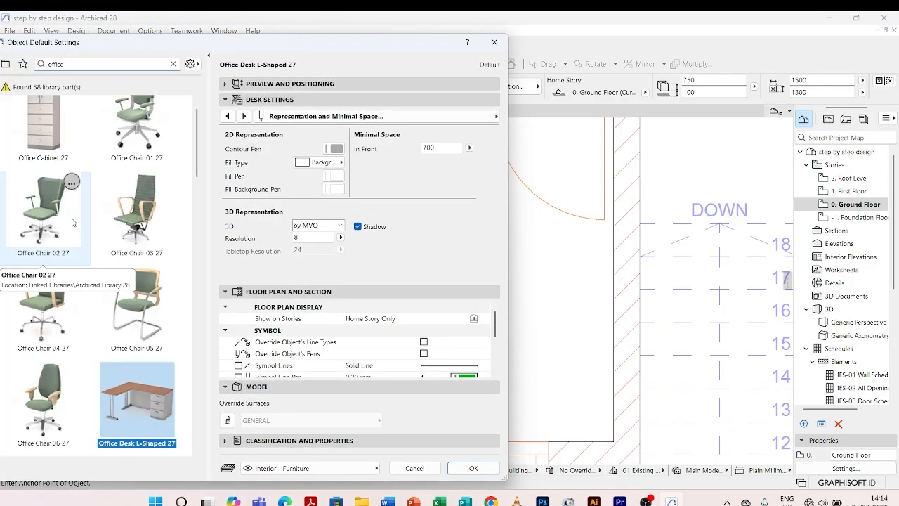
pyautogui.scroll(1, 84, 312)
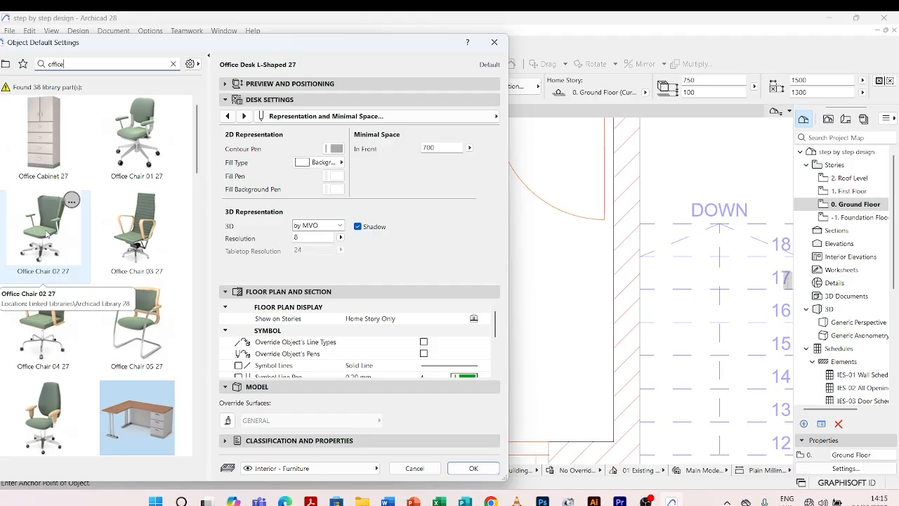
pyautogui.click(46, 234)
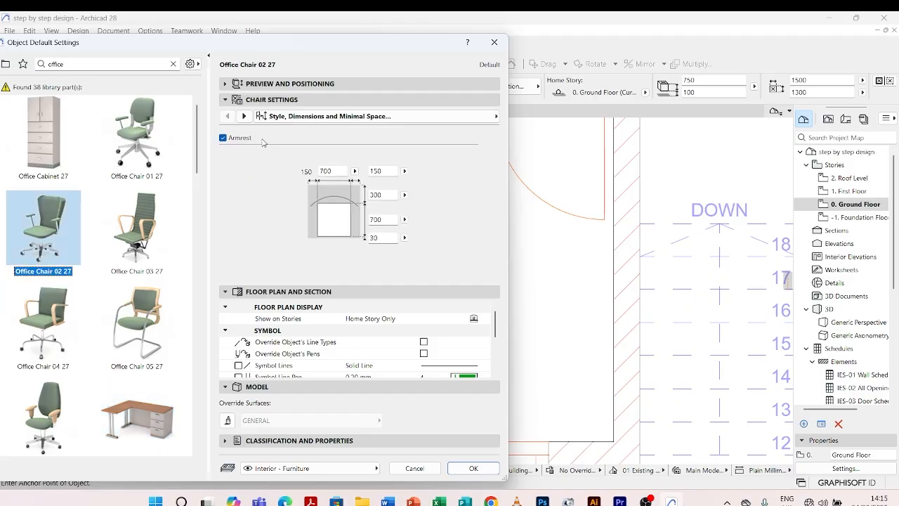
# Set the office chair's 2D contour pen to grey pen 82 and accept the object settings.
pyautogui.click(244, 117)
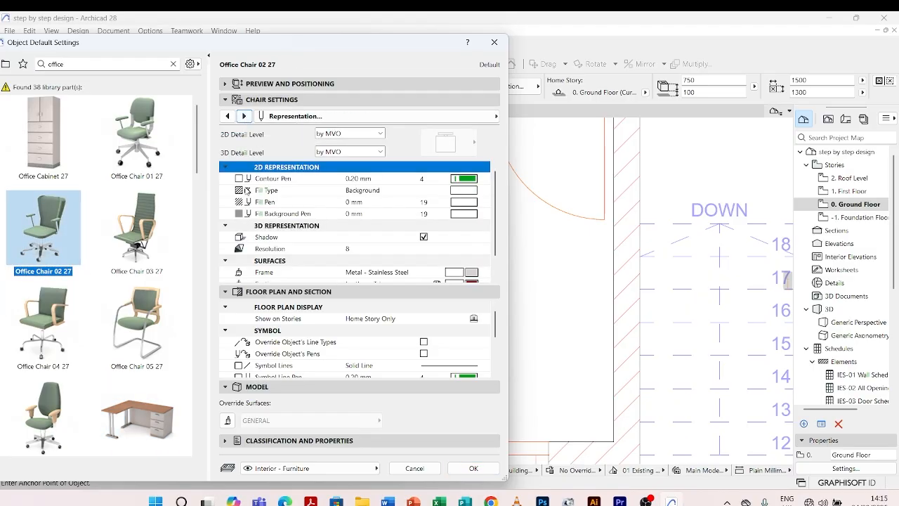
pyautogui.click(462, 180)
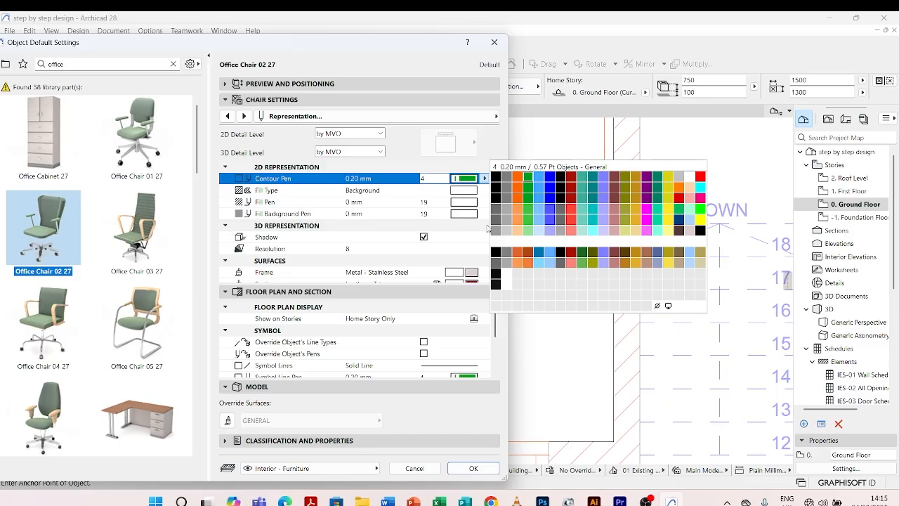
pyautogui.click(507, 219)
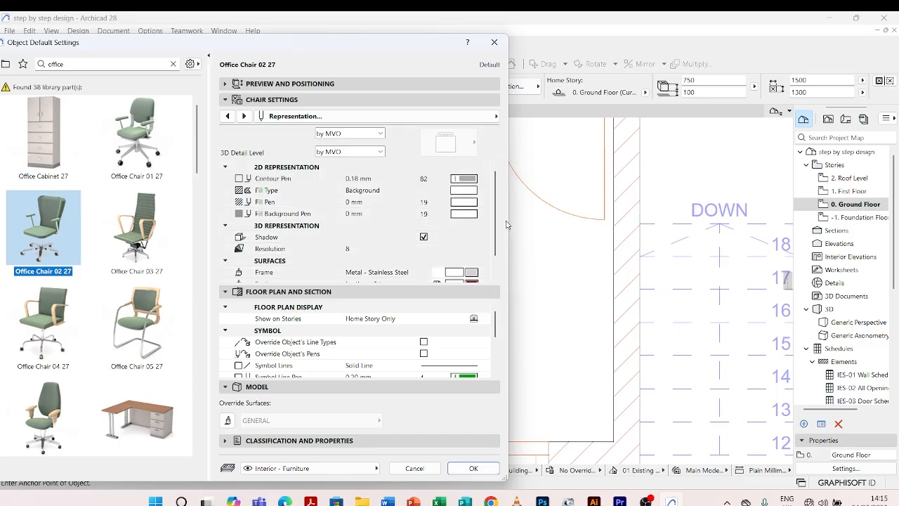
pyautogui.click(470, 468)
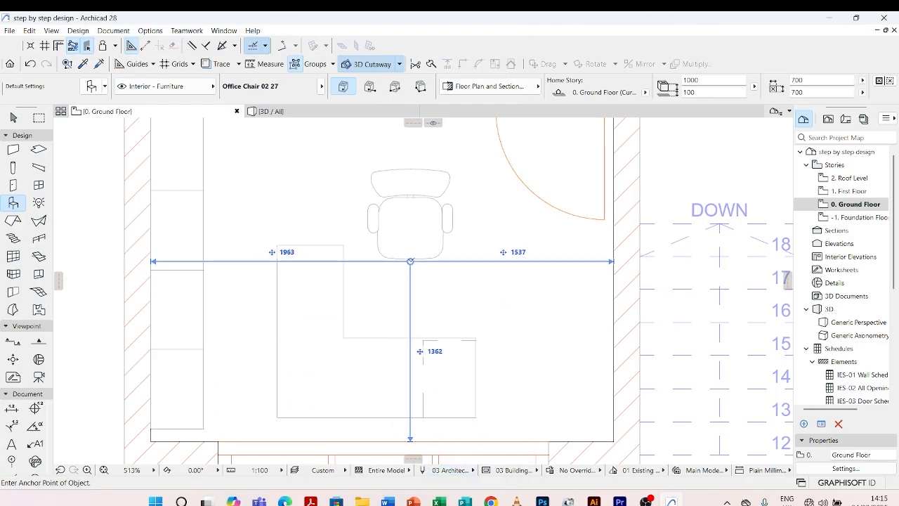
# Place the office chair above the L-shaped desk, about 1963 mm from the left wall, and move it down into the desk's inner corner.
pyautogui.click(410, 261)
pyautogui.click(418, 258)
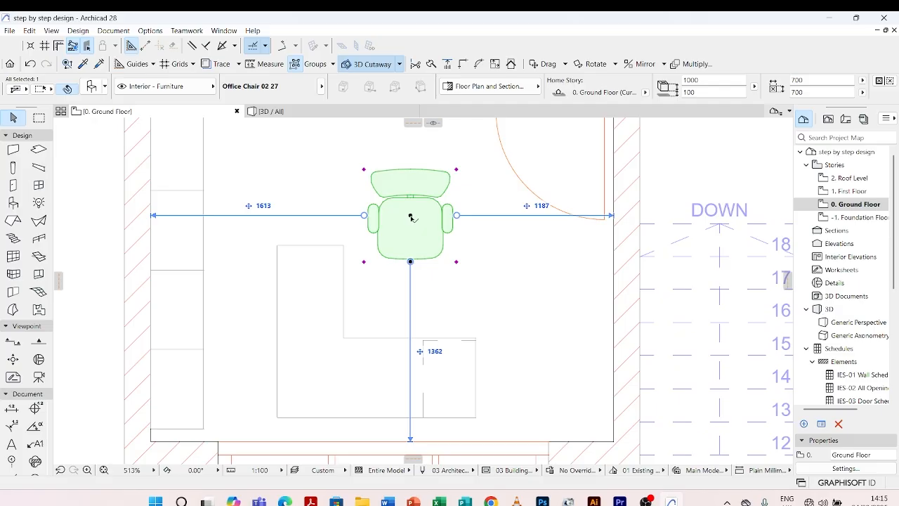
pyautogui.moveTo(410, 216); pyautogui.dragTo(407, 275)
pyautogui.press('Escape')
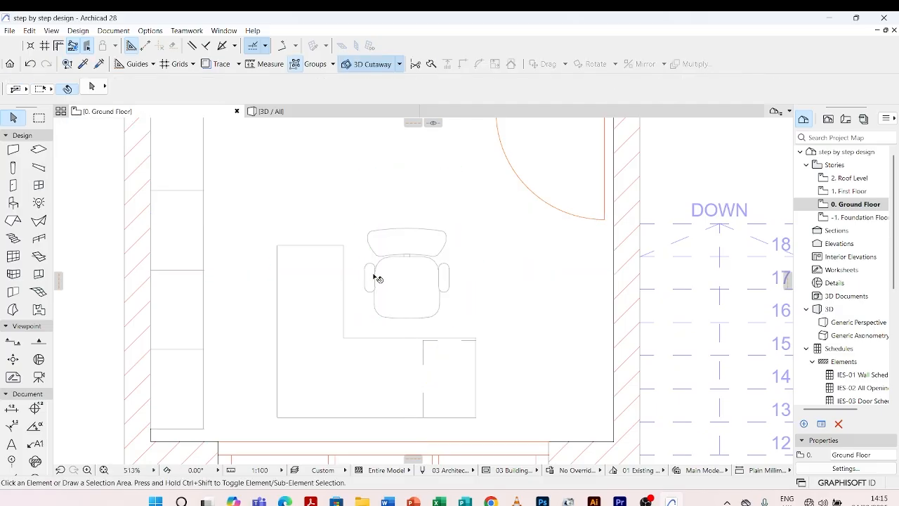
# Search the object library for "chair" and choose Composite Chair 02 27 as the next object to place.
pyautogui.scroll(-8, 378, 278)
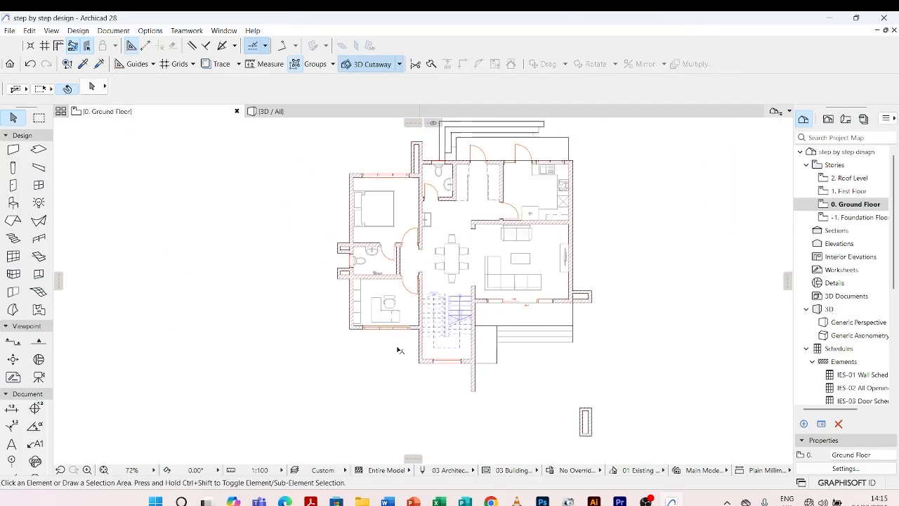
pyautogui.scroll(-1, 392, 317)
pyautogui.scroll(3, 380, 305)
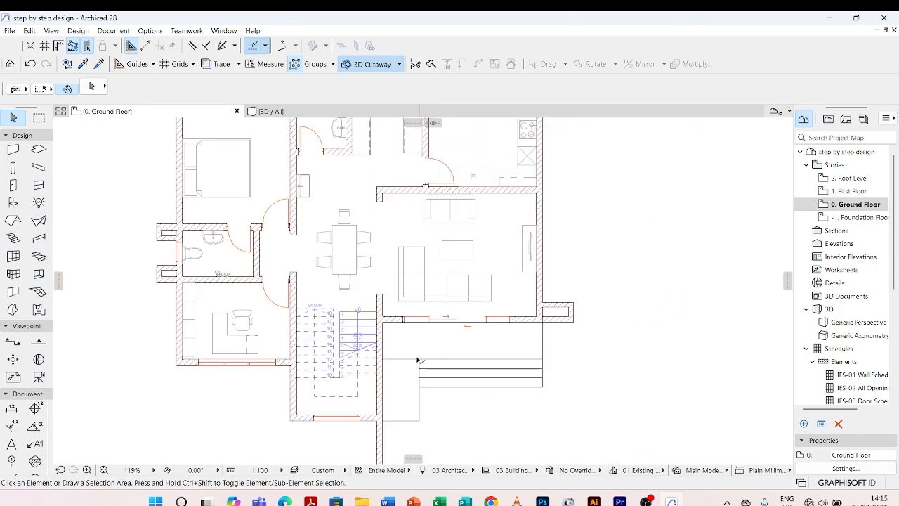
pyautogui.scroll(-2, 424, 368)
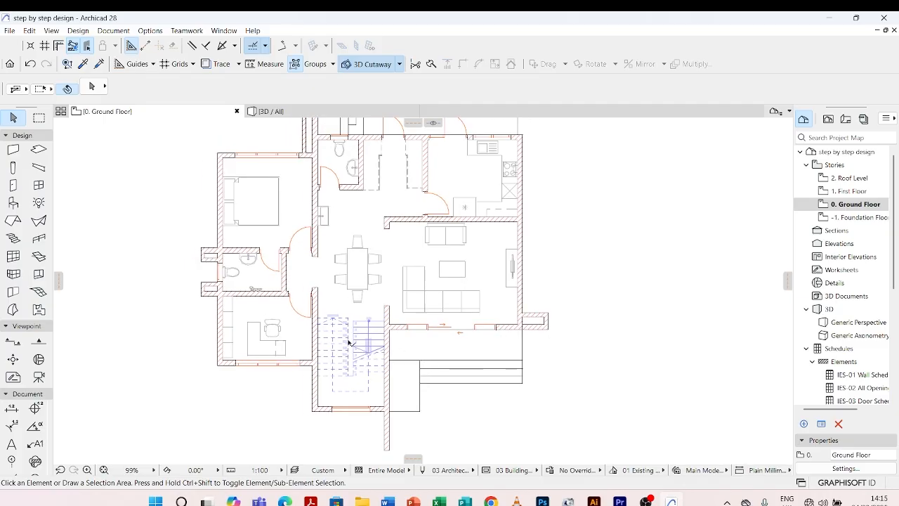
pyautogui.click(12, 203)
pyautogui.doubleClick(13, 204)
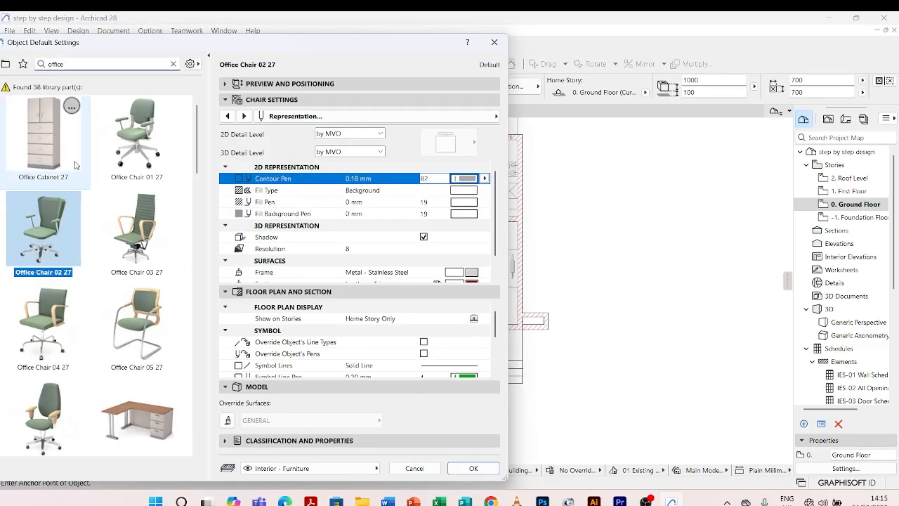
pyautogui.scroll(-1, 123, 262)
pyautogui.scroll(3, 92, 176)
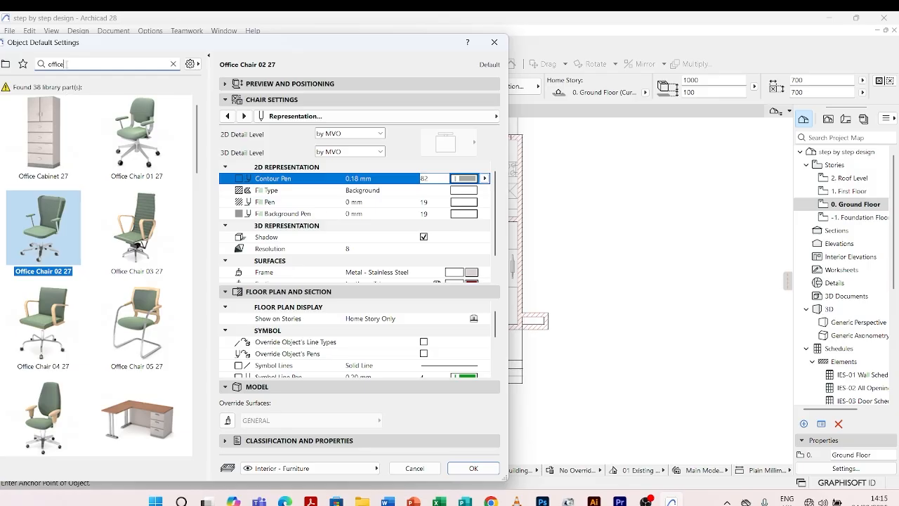
pyautogui.doubleClick(62, 64)
pyautogui.write('chair')
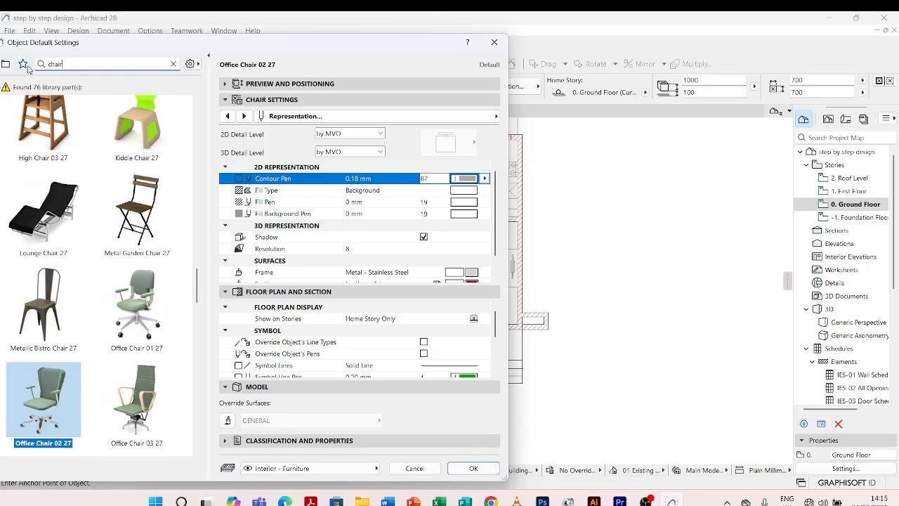
pyautogui.scroll(3, 118, 207)
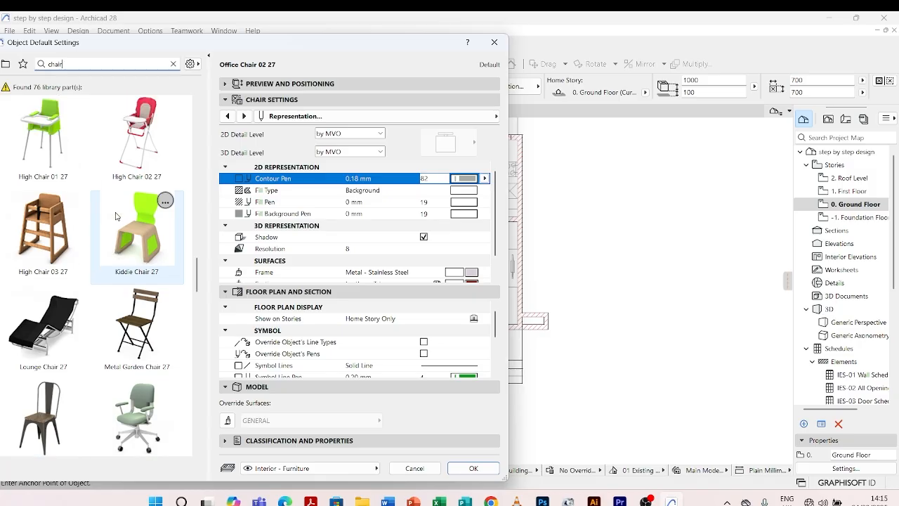
pyautogui.scroll(10, 116, 216)
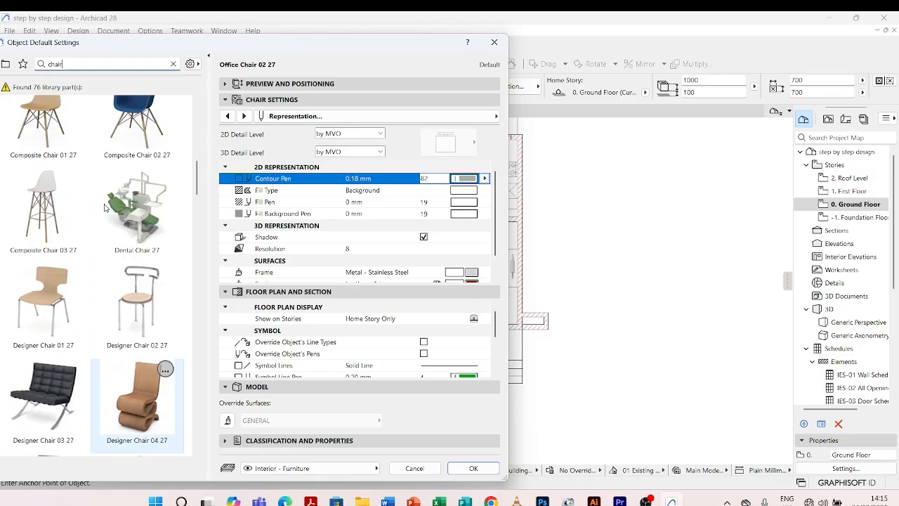
pyautogui.scroll(6, 104, 208)
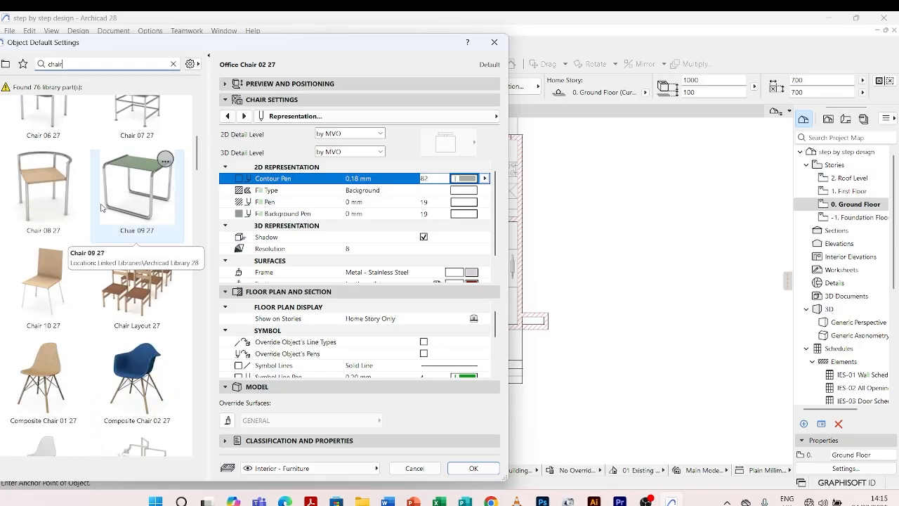
pyautogui.scroll(-1, 102, 208)
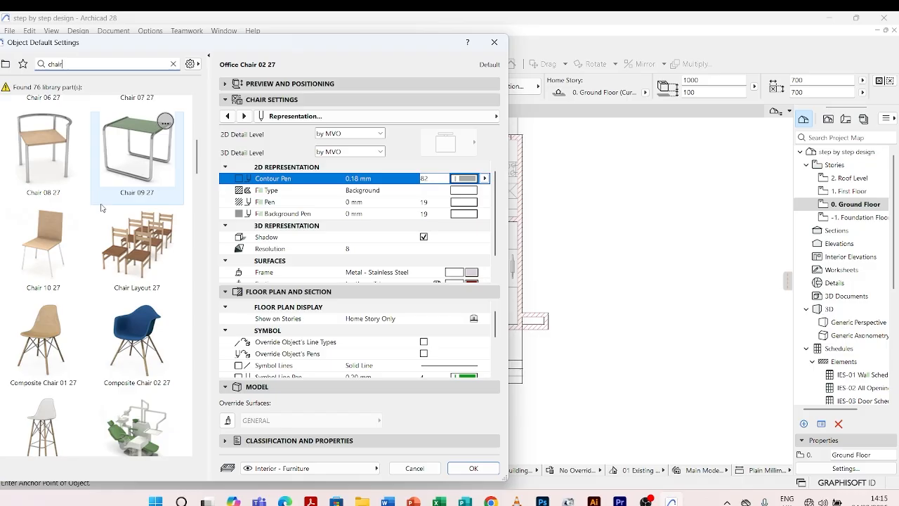
pyautogui.click(136, 324)
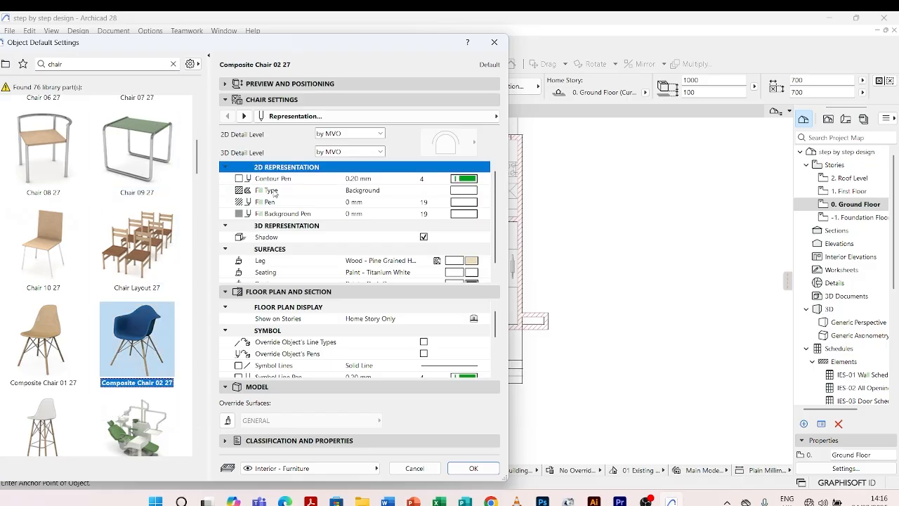
# Give the composite chair contour pen 82, Symbolic 2D detail level and the Curved with Backrest symbol, and accept the settings.
pyautogui.click(458, 184)
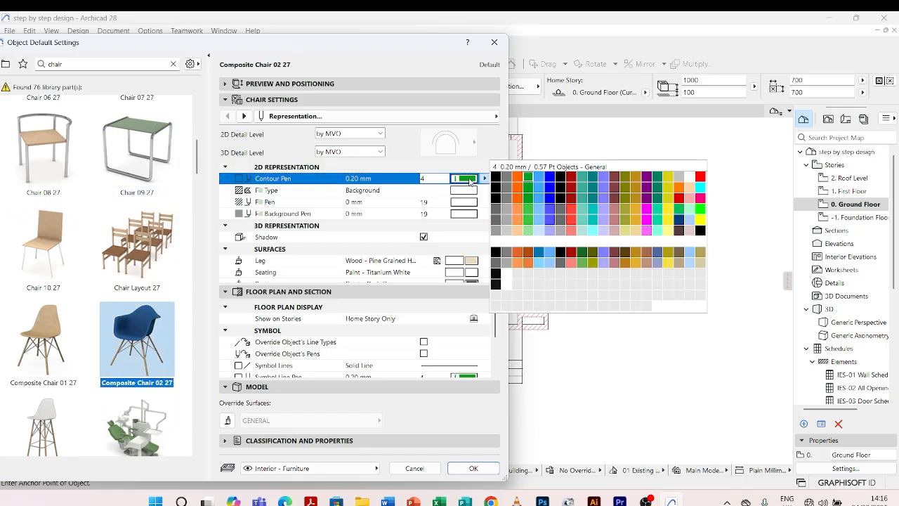
pyautogui.click(509, 223)
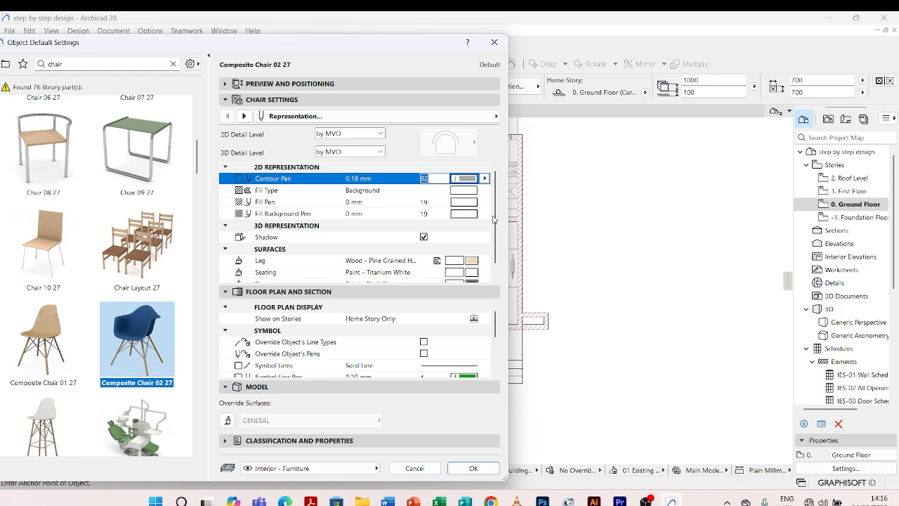
pyautogui.click(380, 134)
pyautogui.click(344, 178)
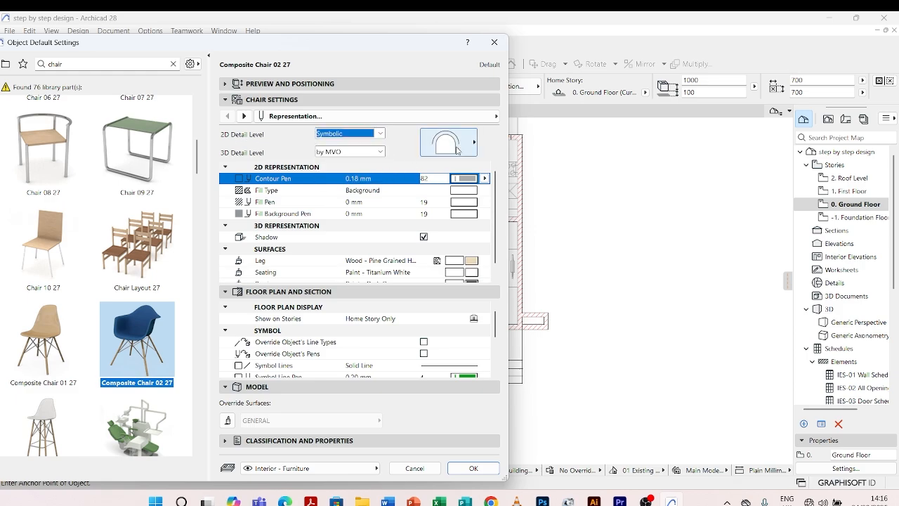
pyautogui.click(466, 149)
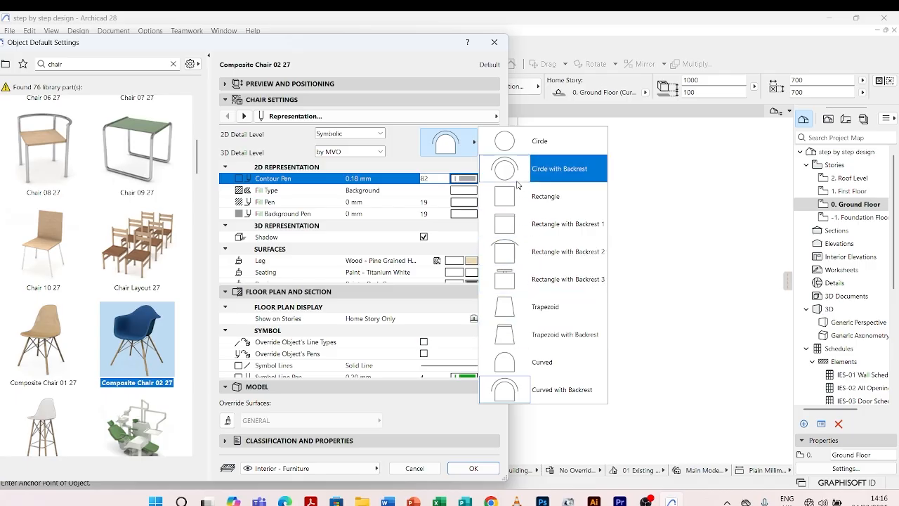
pyautogui.click(528, 391)
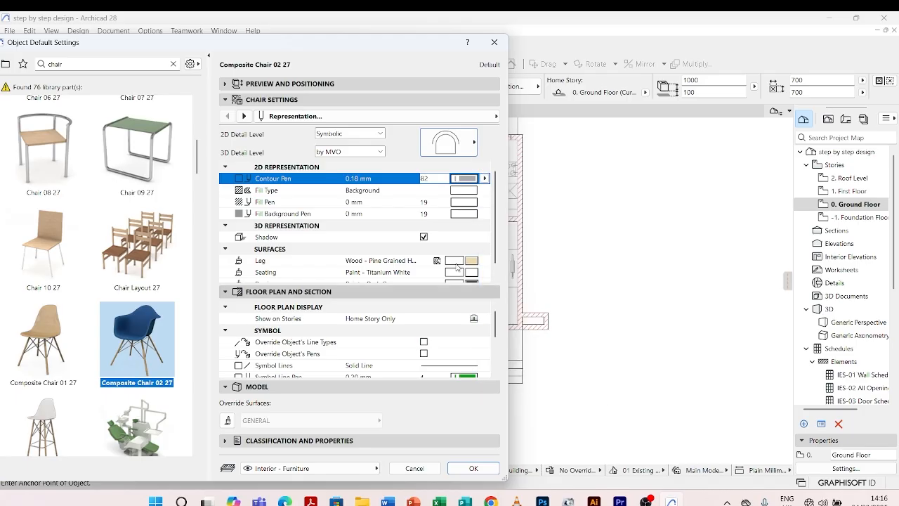
pyautogui.click(474, 469)
# Place the composite chair on the terrace just outside the living room's sliding door and rotate it -45° about its centre.
pyautogui.click(507, 339)
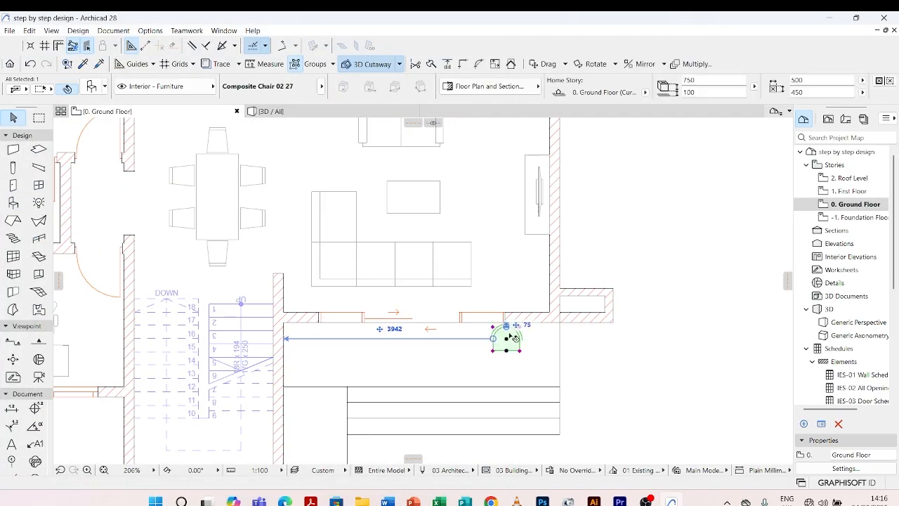
pyautogui.scroll(5, 511, 338)
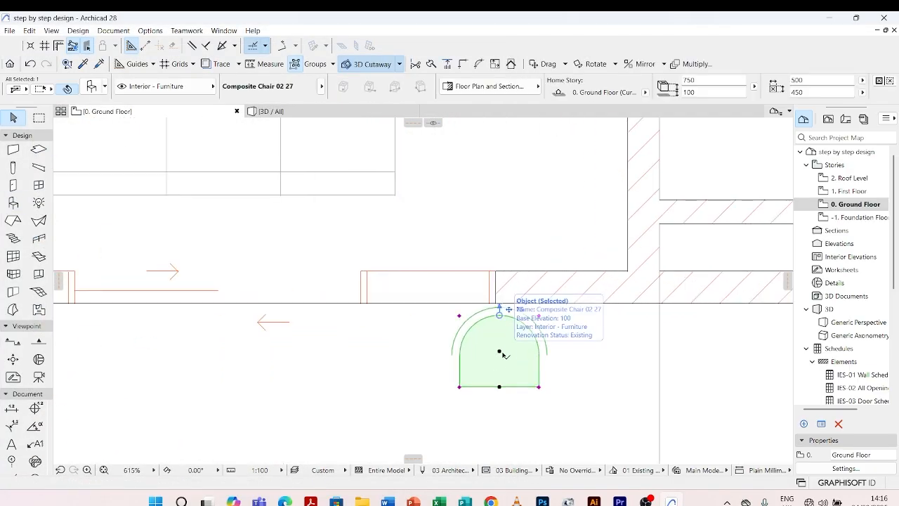
pyautogui.click(499, 351)
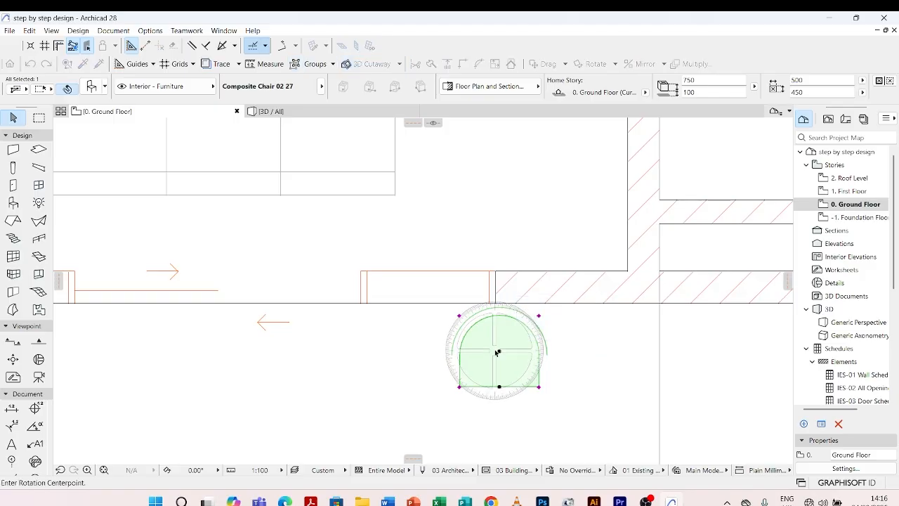
pyautogui.click(572, 352)
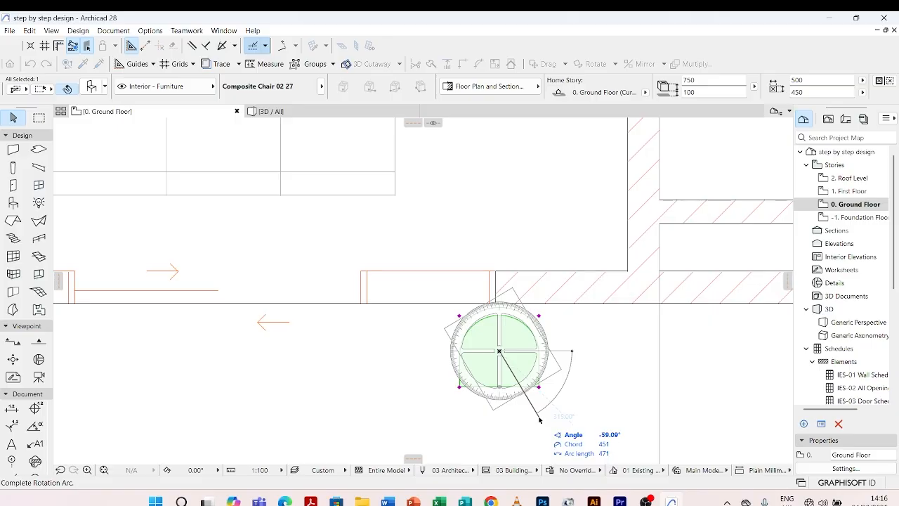
pyautogui.write('-45')
pyautogui.press('Return')
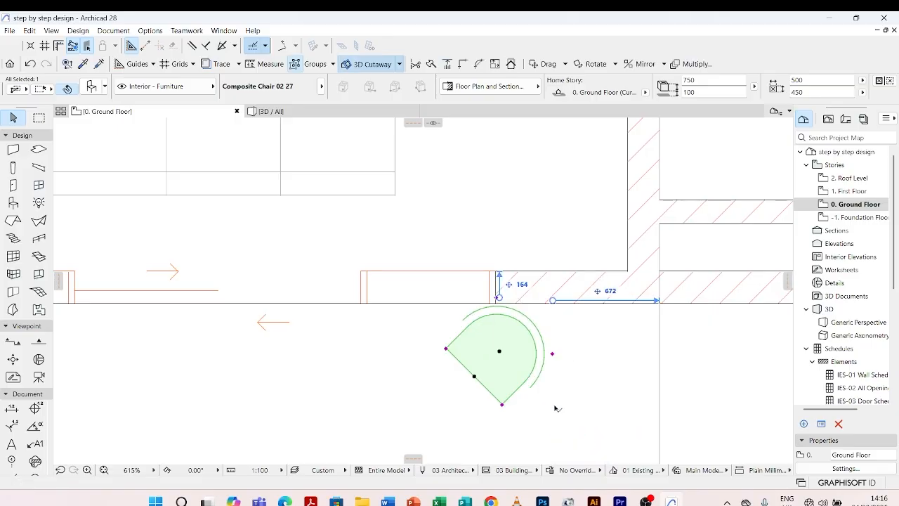
# Move the rotated chair right and away from the house wall, about 4207 mm from the terrace's left wall.
pyautogui.scroll(5, 475, 313)
pyautogui.click(478, 311)
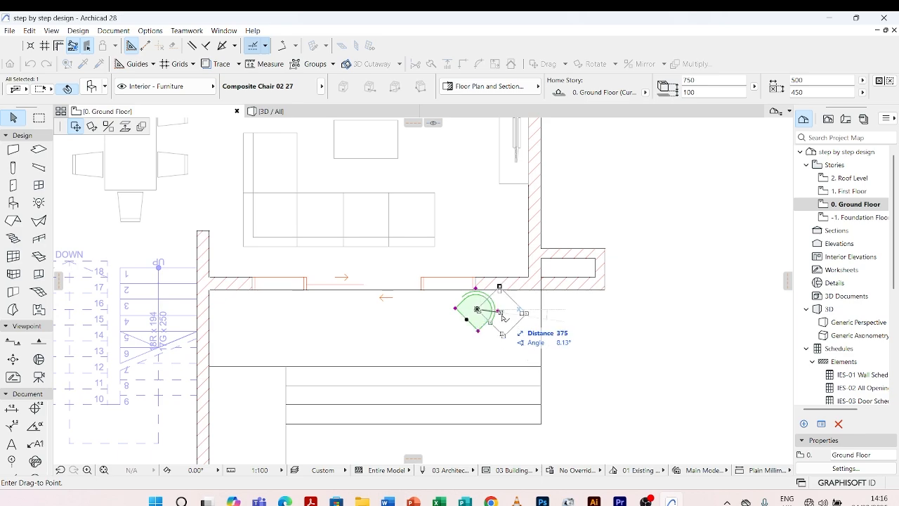
pyautogui.click(500, 325)
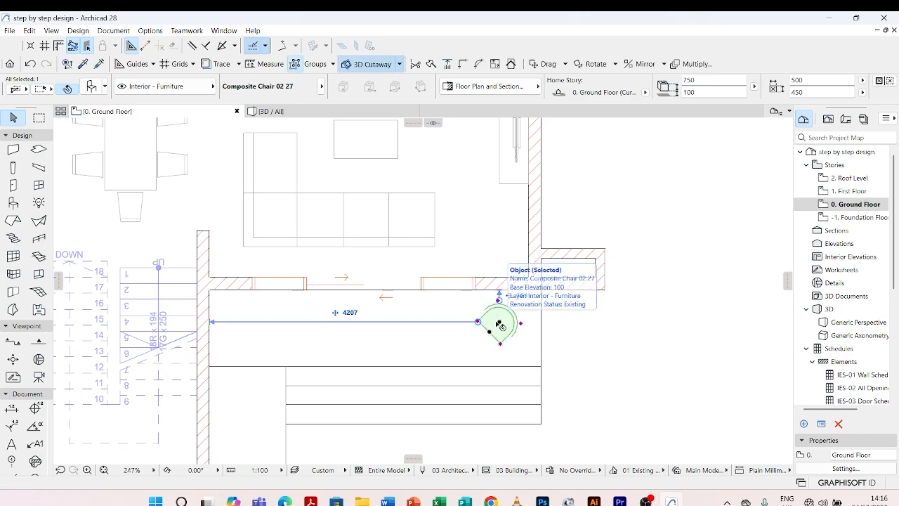
# Mirror a copy of the terrace chair across a vertical axis to its left so the two chairs face each other.
pyautogui.hotkey('ctrl', 'shift', 'm')
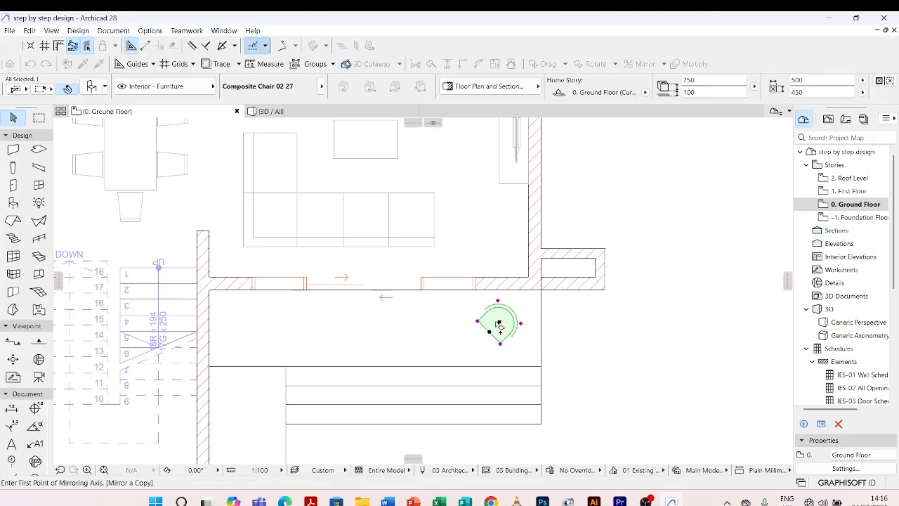
pyautogui.click(460, 290)
pyautogui.click(464, 360)
pyautogui.scroll(3, 450, 299)
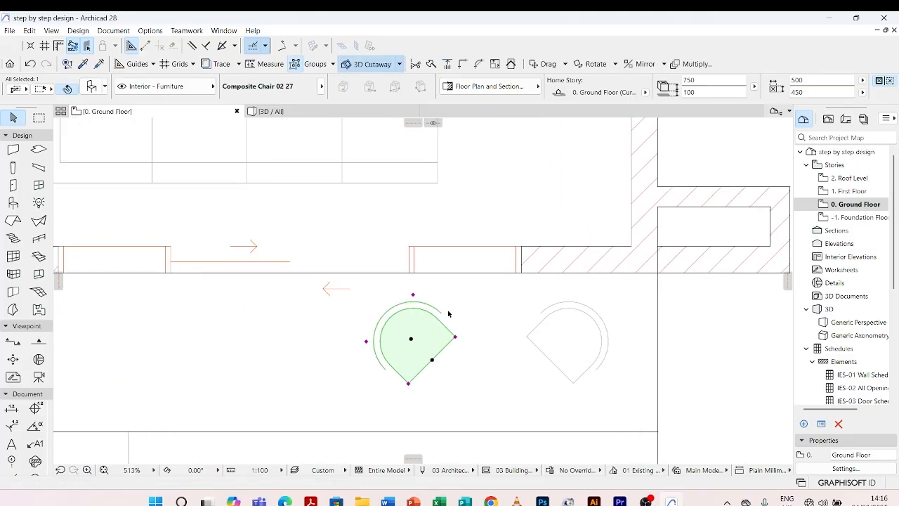
pyautogui.scroll(-4, 470, 309)
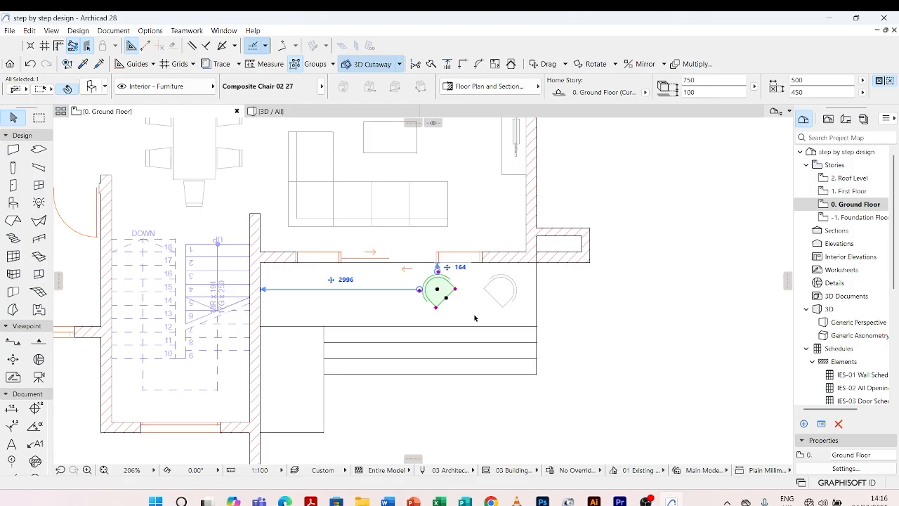
pyautogui.press('Escape')
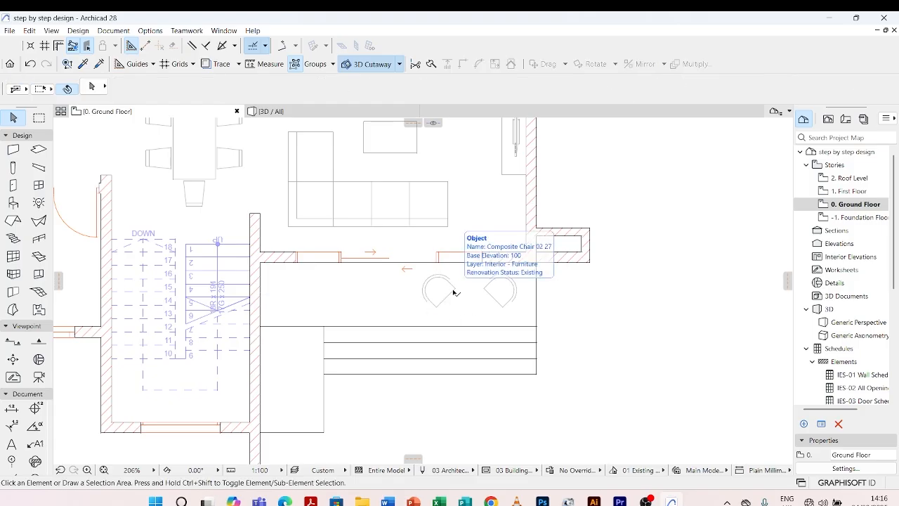
# Search the object library for table and choose Coffee Table 09 27 with the plain single-cushion base type as the default object.
pyautogui.scroll(3, 465, 300)
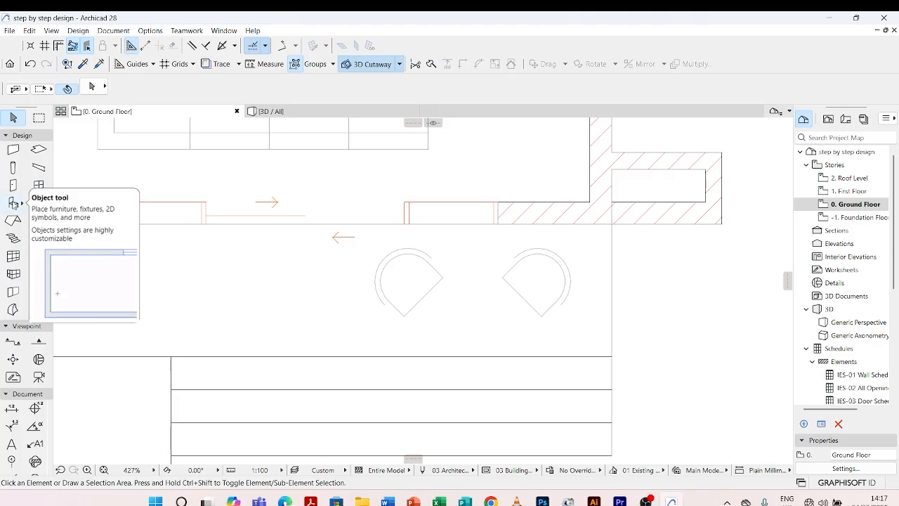
pyautogui.doubleClick(14, 204)
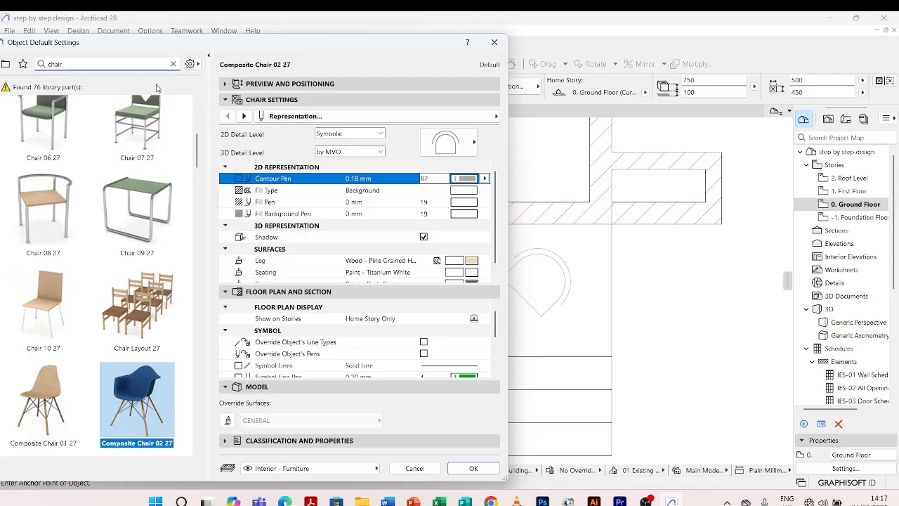
pyautogui.moveTo(106, 65); pyautogui.dragTo(28, 68)
pyautogui.write('t')
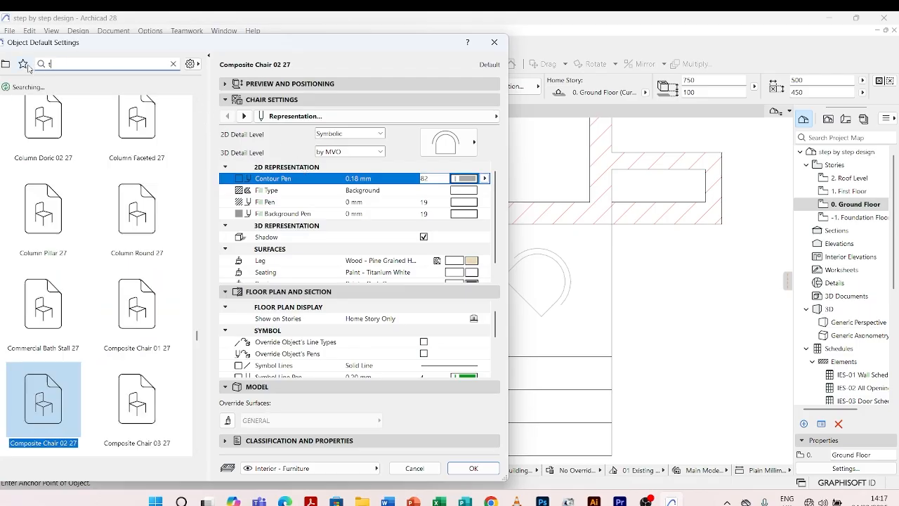
pyautogui.write('able')
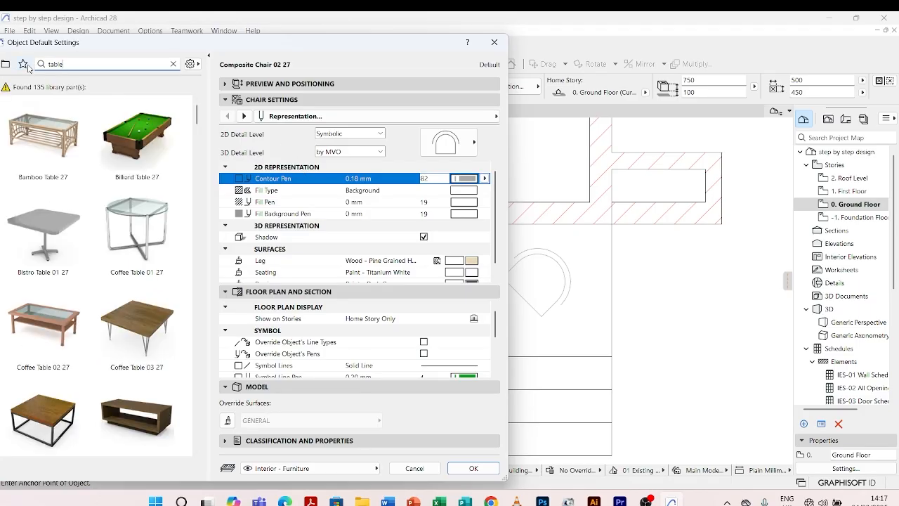
pyautogui.scroll(-10, 102, 287)
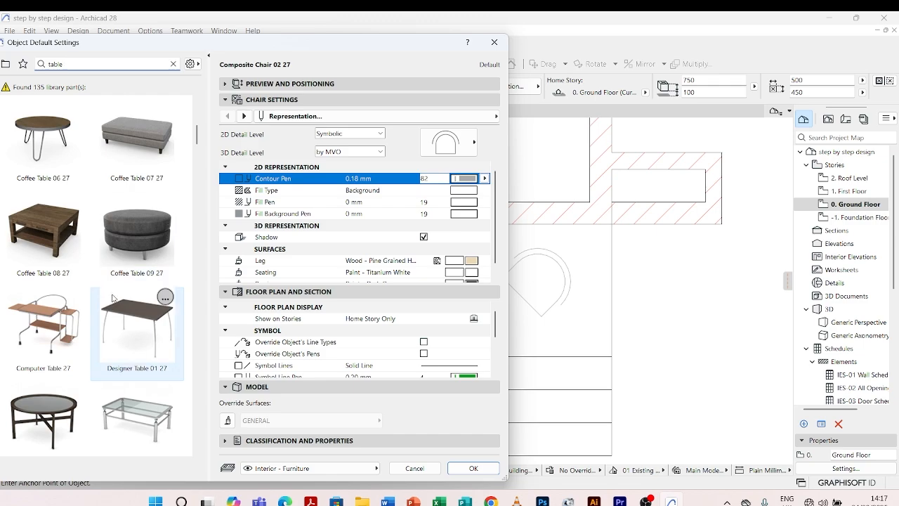
pyautogui.click(130, 221)
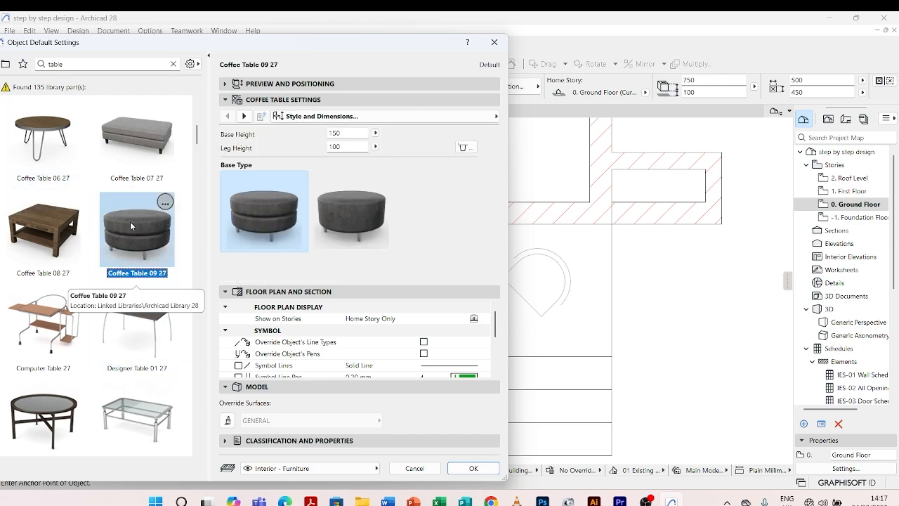
pyautogui.click(349, 217)
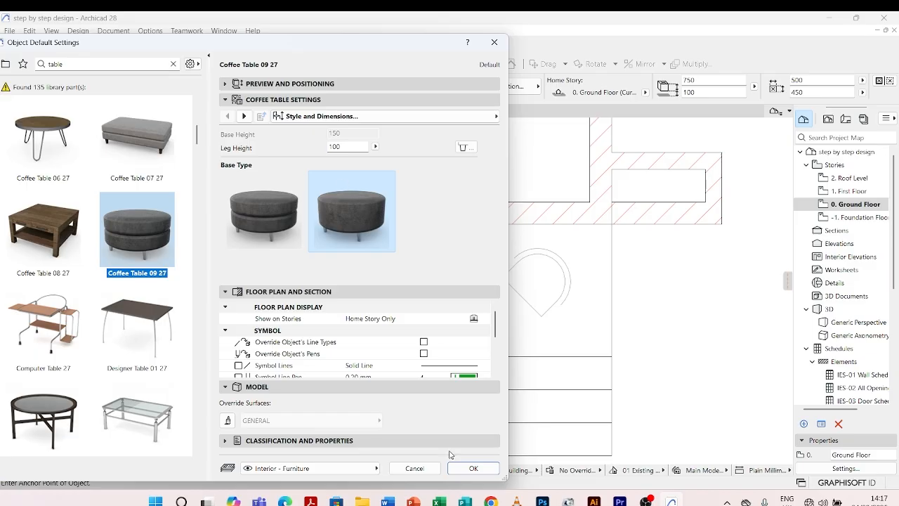
pyautogui.click(476, 469)
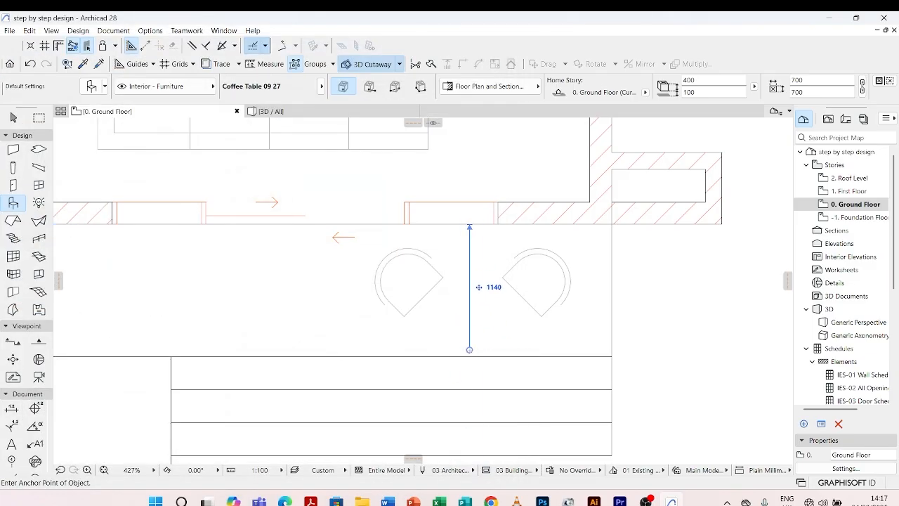
# Place the round coffee table between the two terrace chairs and set its base elevation to 0.
pyautogui.click(472, 307)
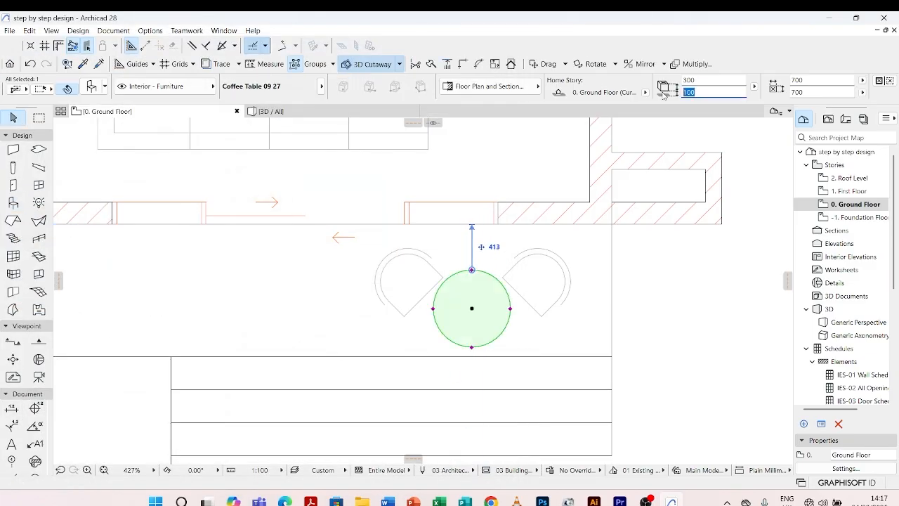
pyautogui.click(655, 293)
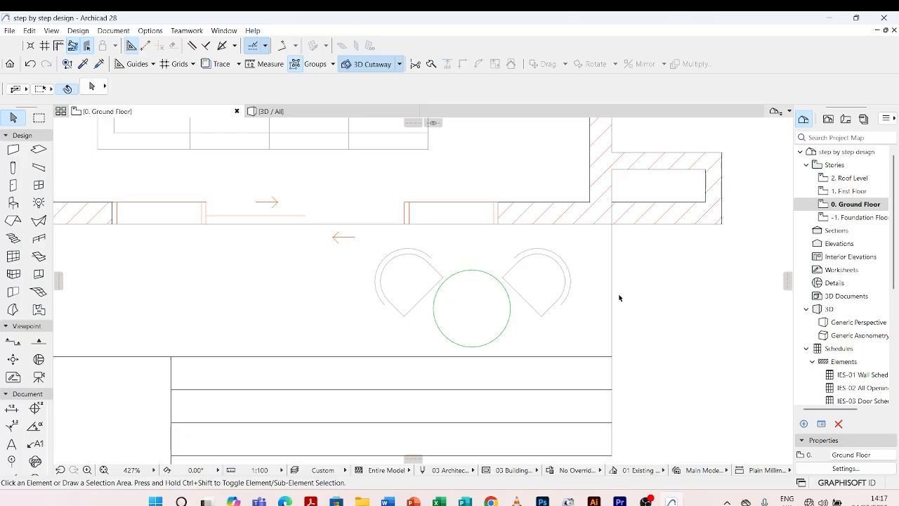
# Select both terrace chairs together and change their base elevation.
pyautogui.click(568, 281)
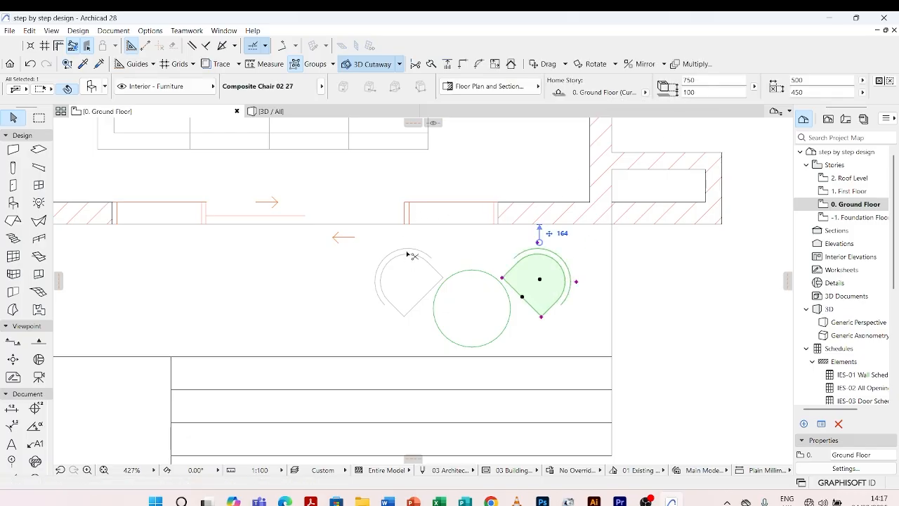
pyautogui.keyDown('shift'); pyautogui.click(443, 278); pyautogui.keyUp('shift')
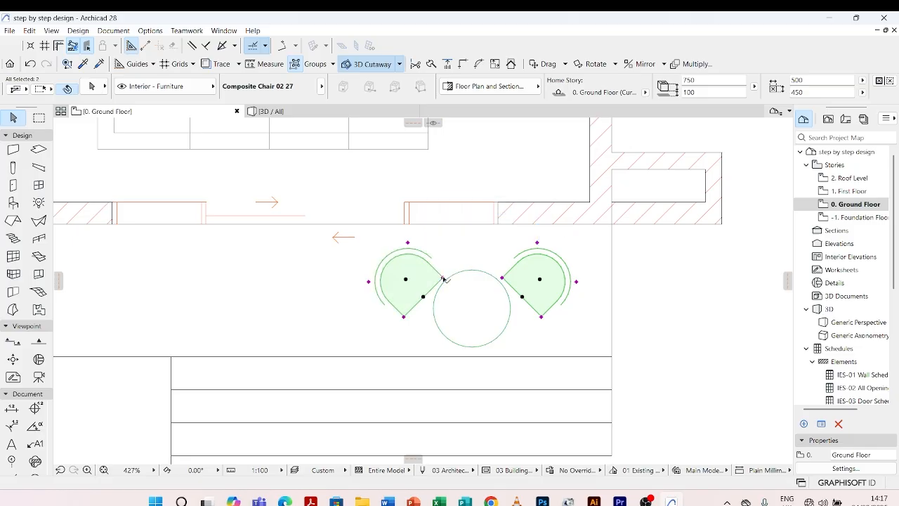
pyautogui.click(716, 91)
pyautogui.click(636, 319)
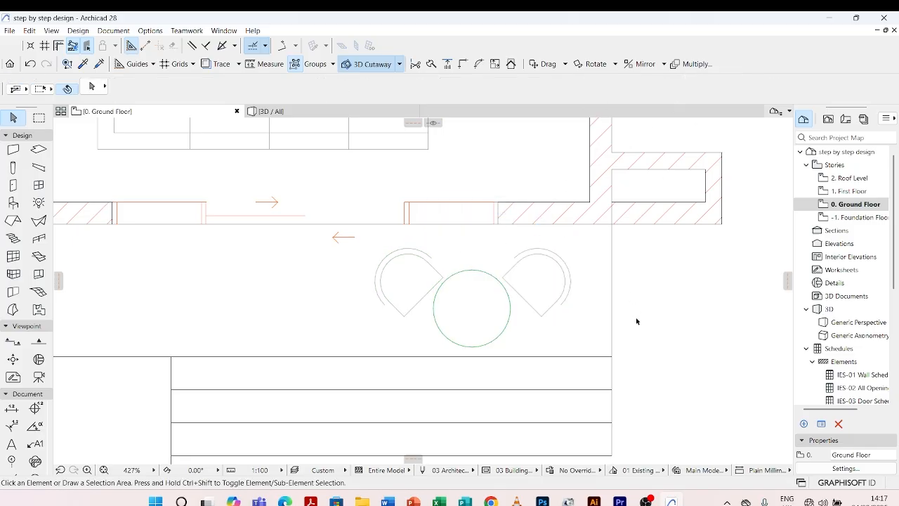
# Resize the round terrace table to 500 by 500 mm.
pyautogui.click(495, 279)
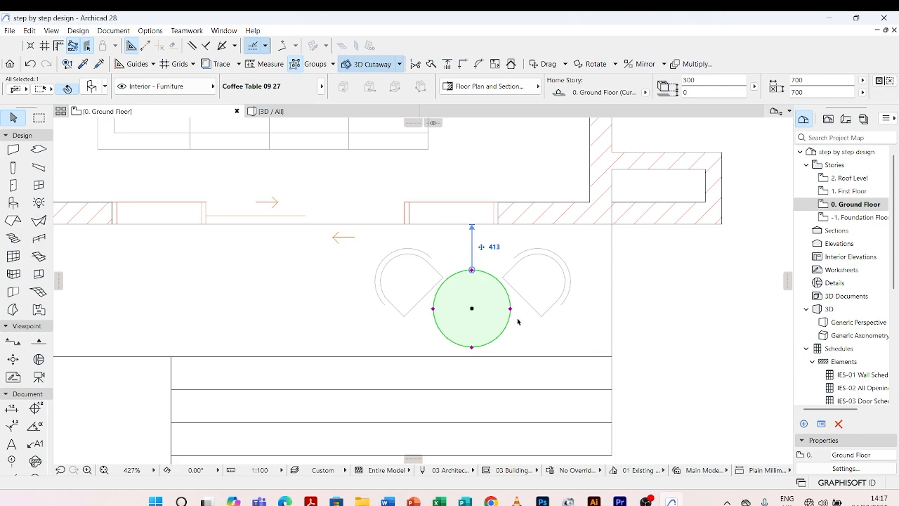
pyautogui.moveTo(817, 78); pyautogui.dragTo(784, 80)
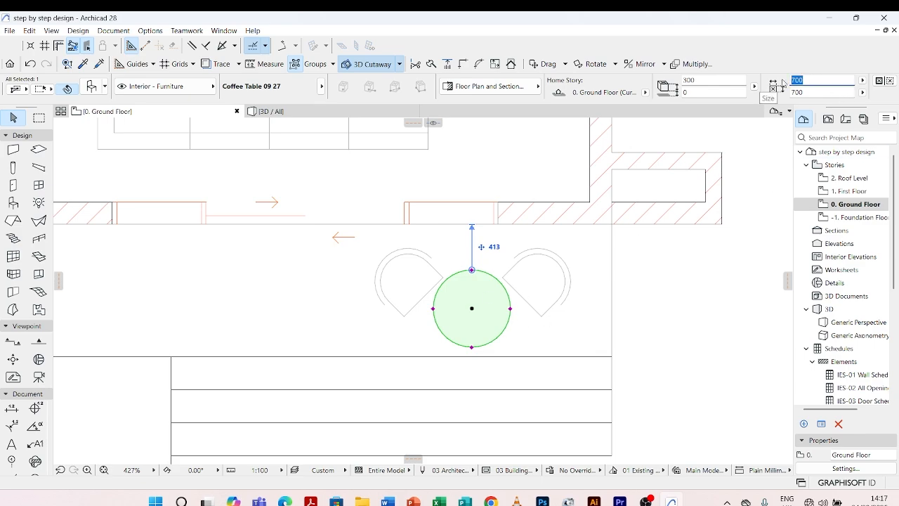
pyautogui.write('500')
pyautogui.press('Return')
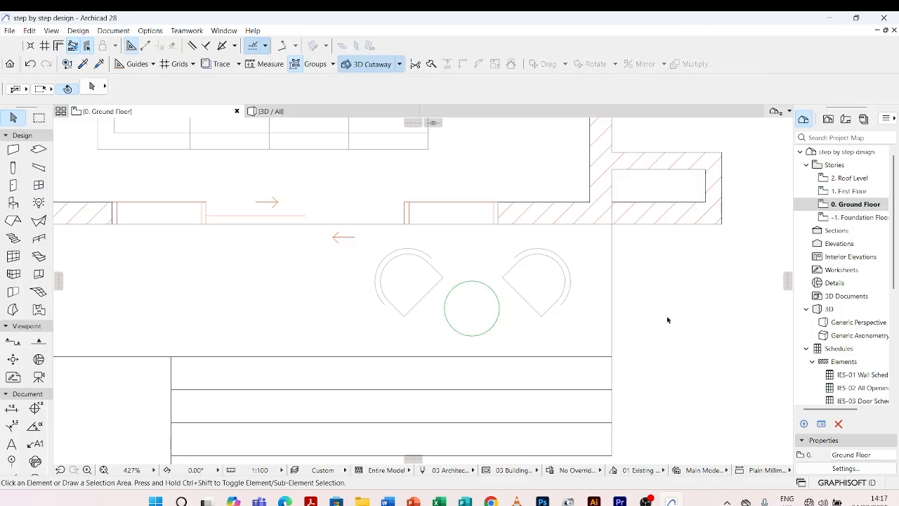
# Give the terrace coffee table's 2D representation contour pen 82 and accept the settings.
pyautogui.doubleClick(460, 292)
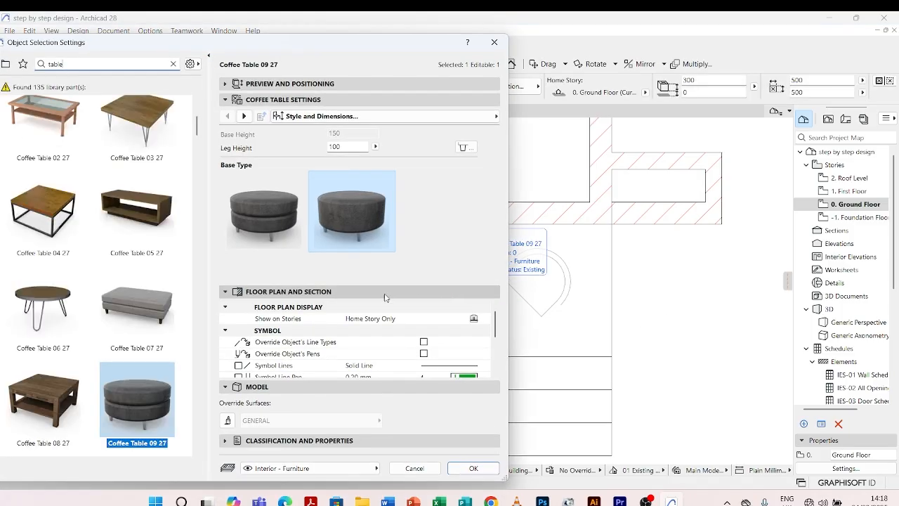
pyautogui.click(245, 116)
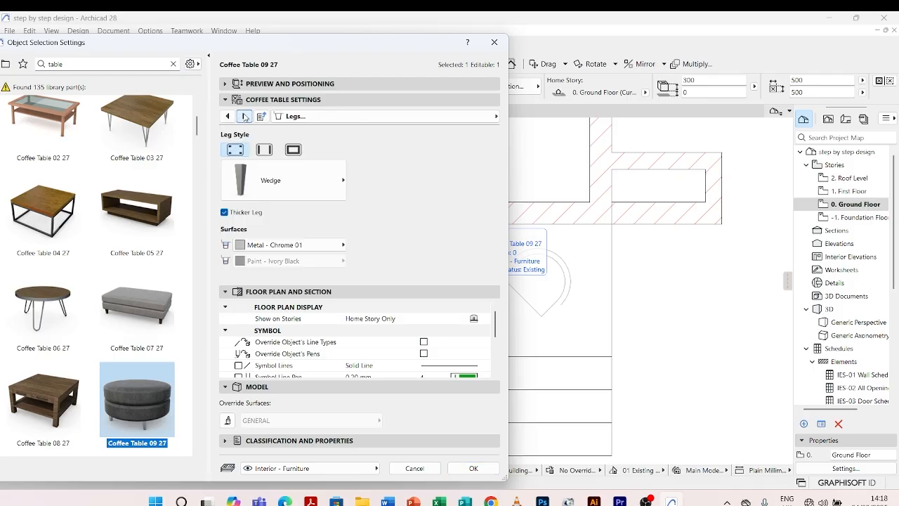
pyautogui.click(244, 117)
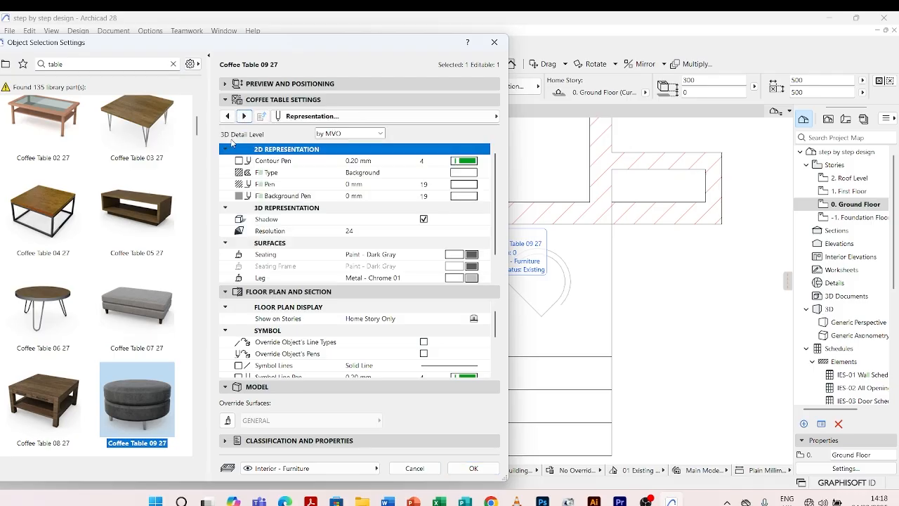
pyautogui.click(468, 161)
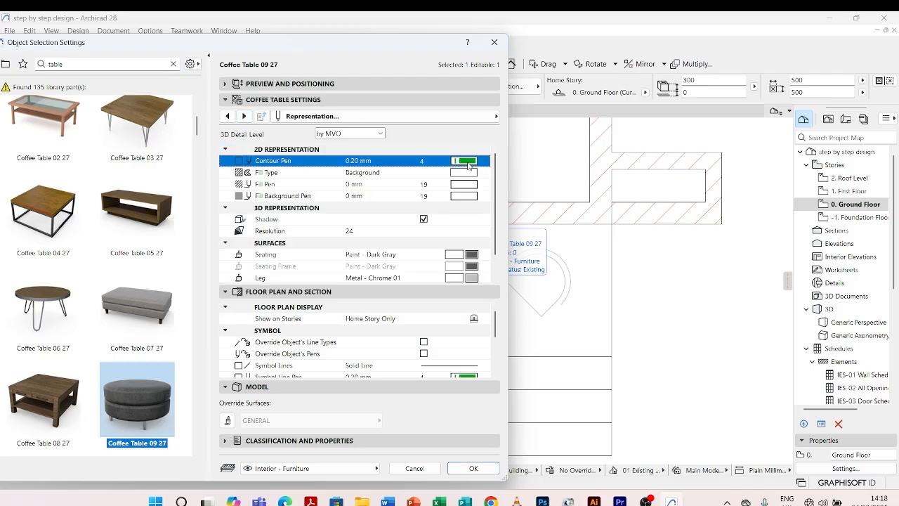
pyautogui.click(506, 202)
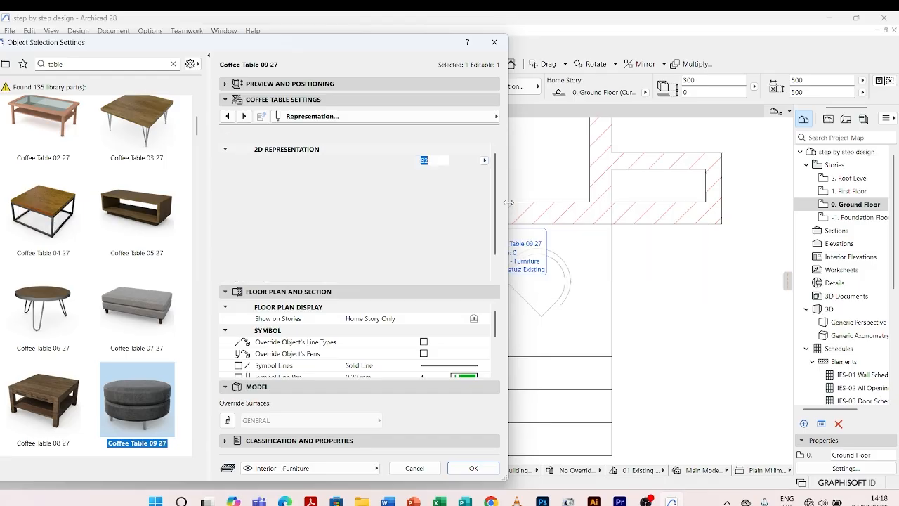
pyautogui.click(474, 468)
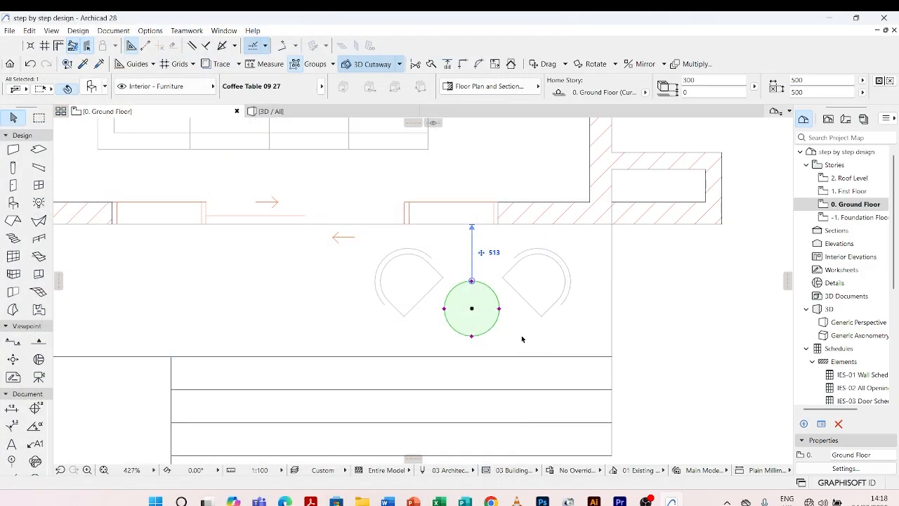
pyautogui.click(522, 337)
# Review the terrace seating group and the whole furnished ground floor plan.
pyautogui.scroll(-8, 518, 320)
pyautogui.scroll(7, 478, 305)
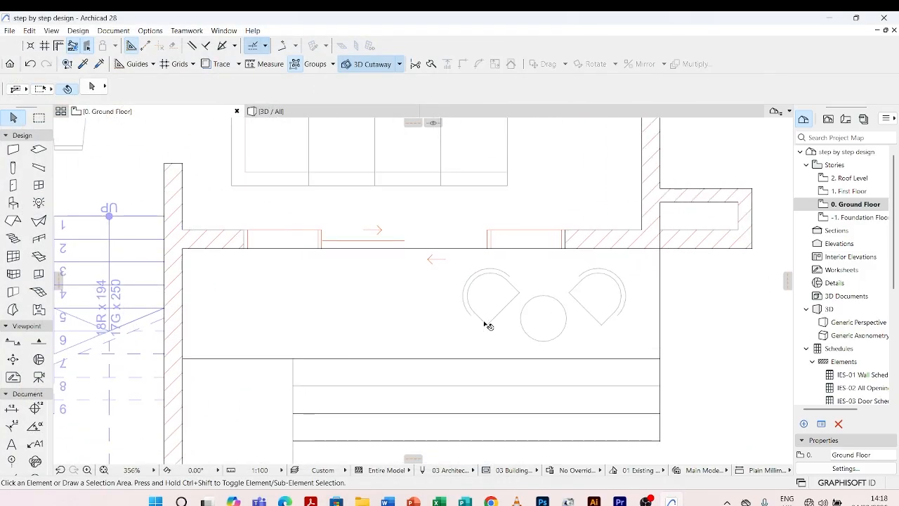
pyautogui.click(488, 330)
pyautogui.press('Escape')
pyautogui.scroll(-8, 485, 352)
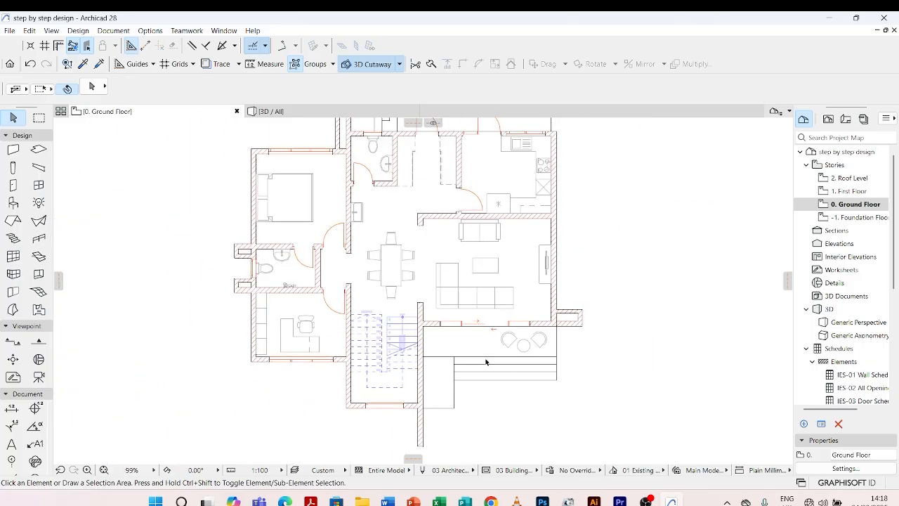
pyautogui.scroll(-1, 455, 354)
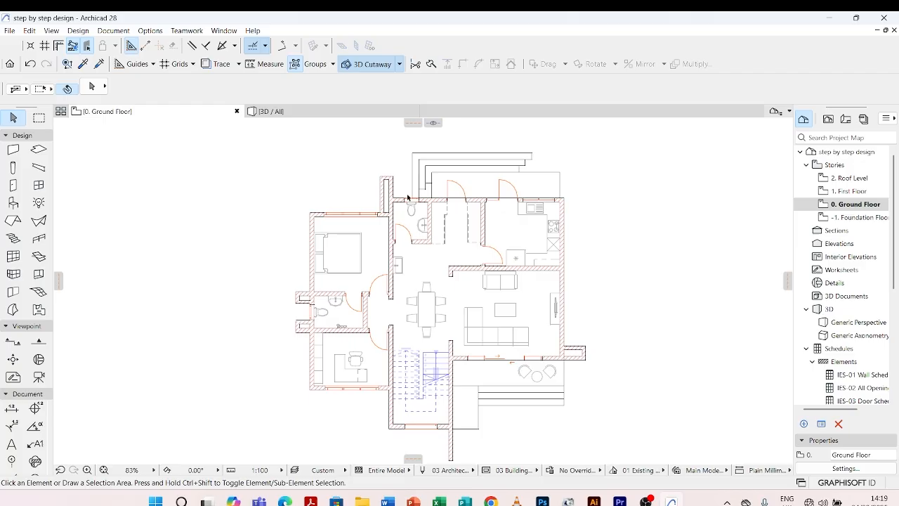
pyautogui.scroll(-1, 504, 222)
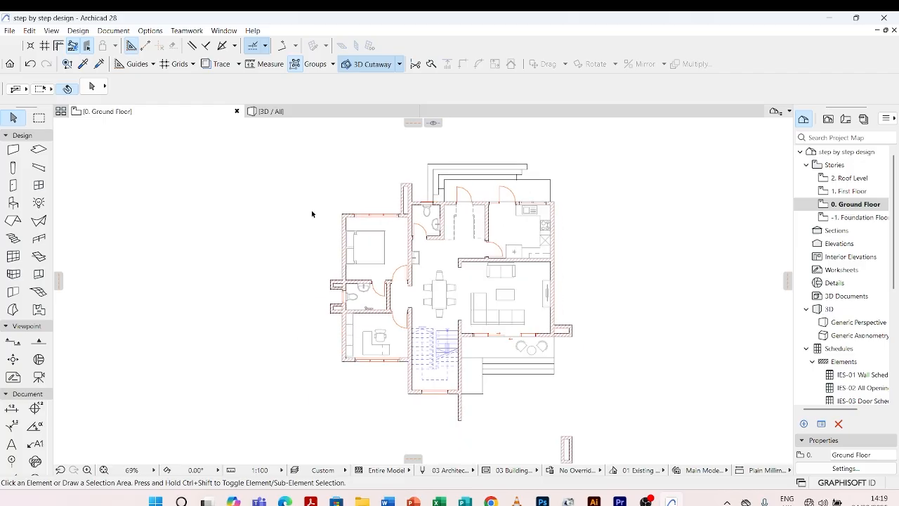